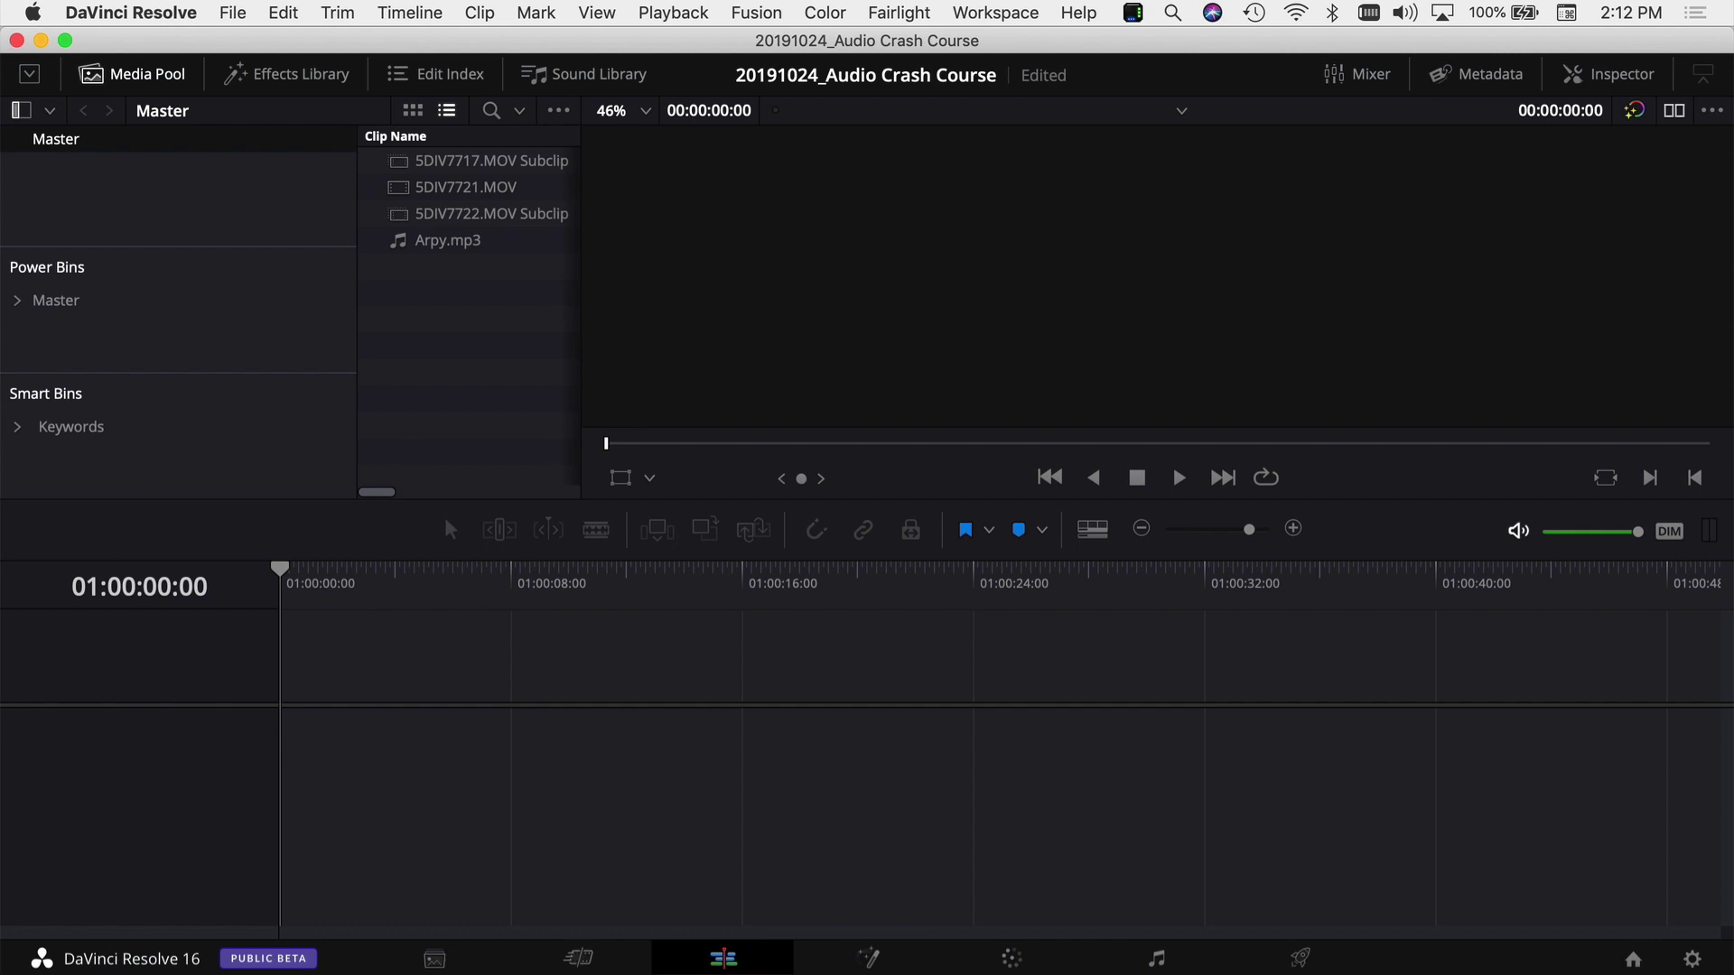
left_click(580, 961)
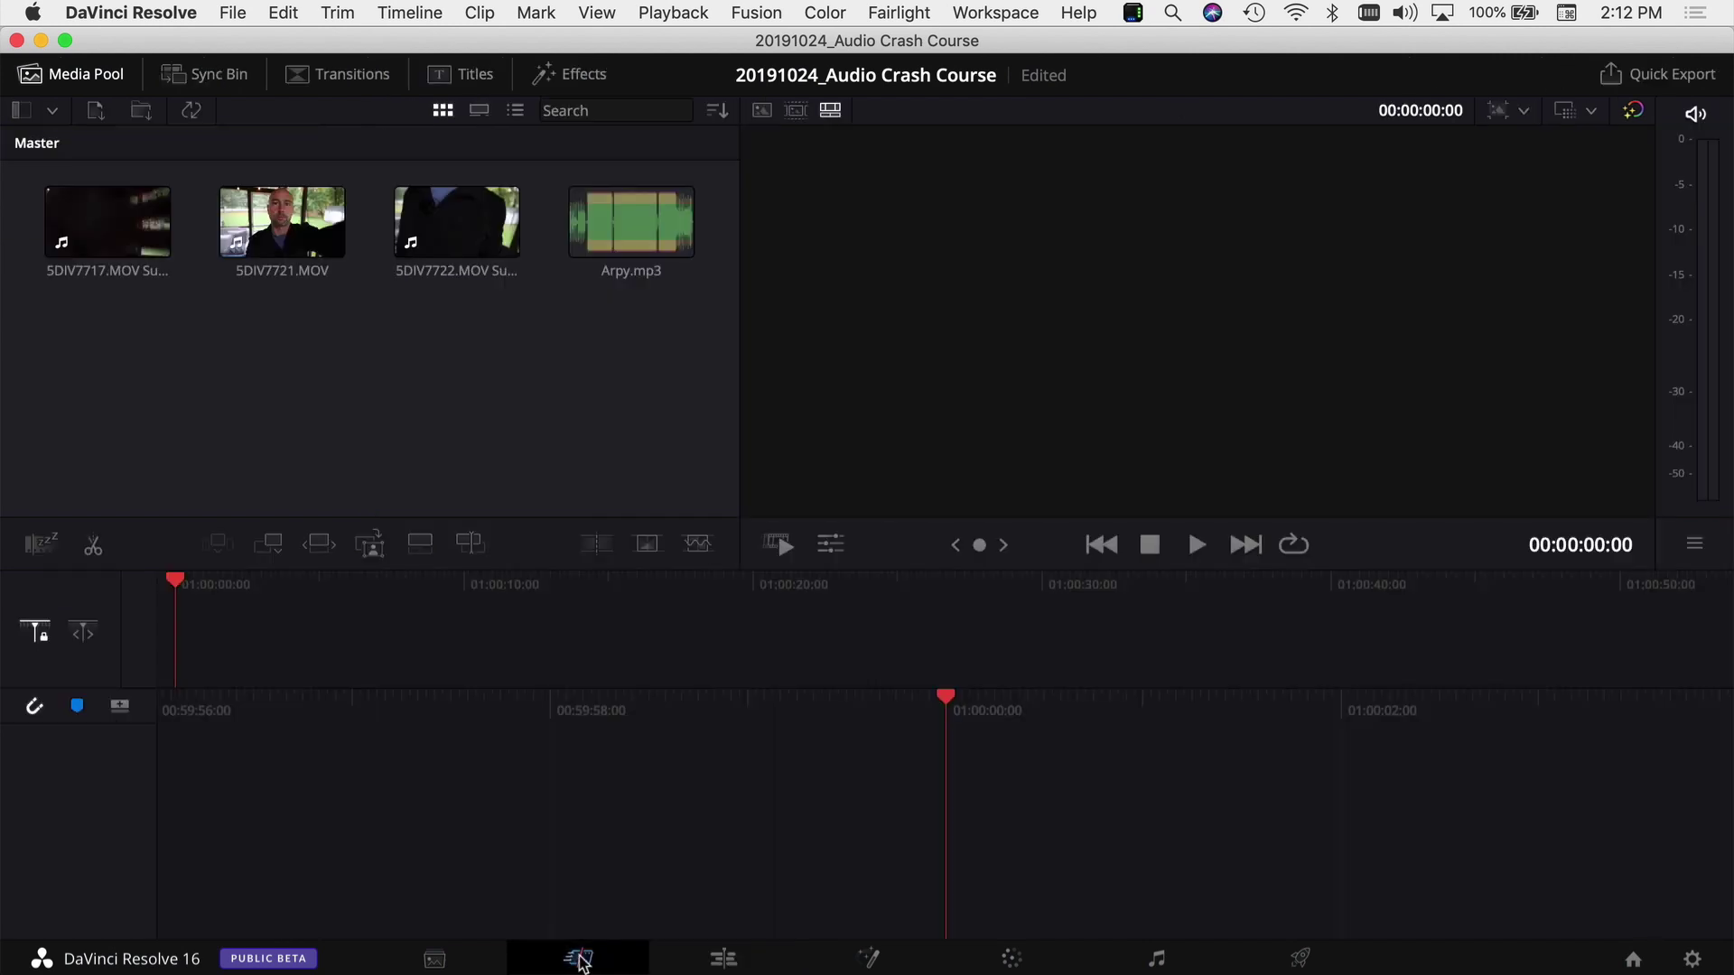
left_click(712, 957)
left_click(1154, 957)
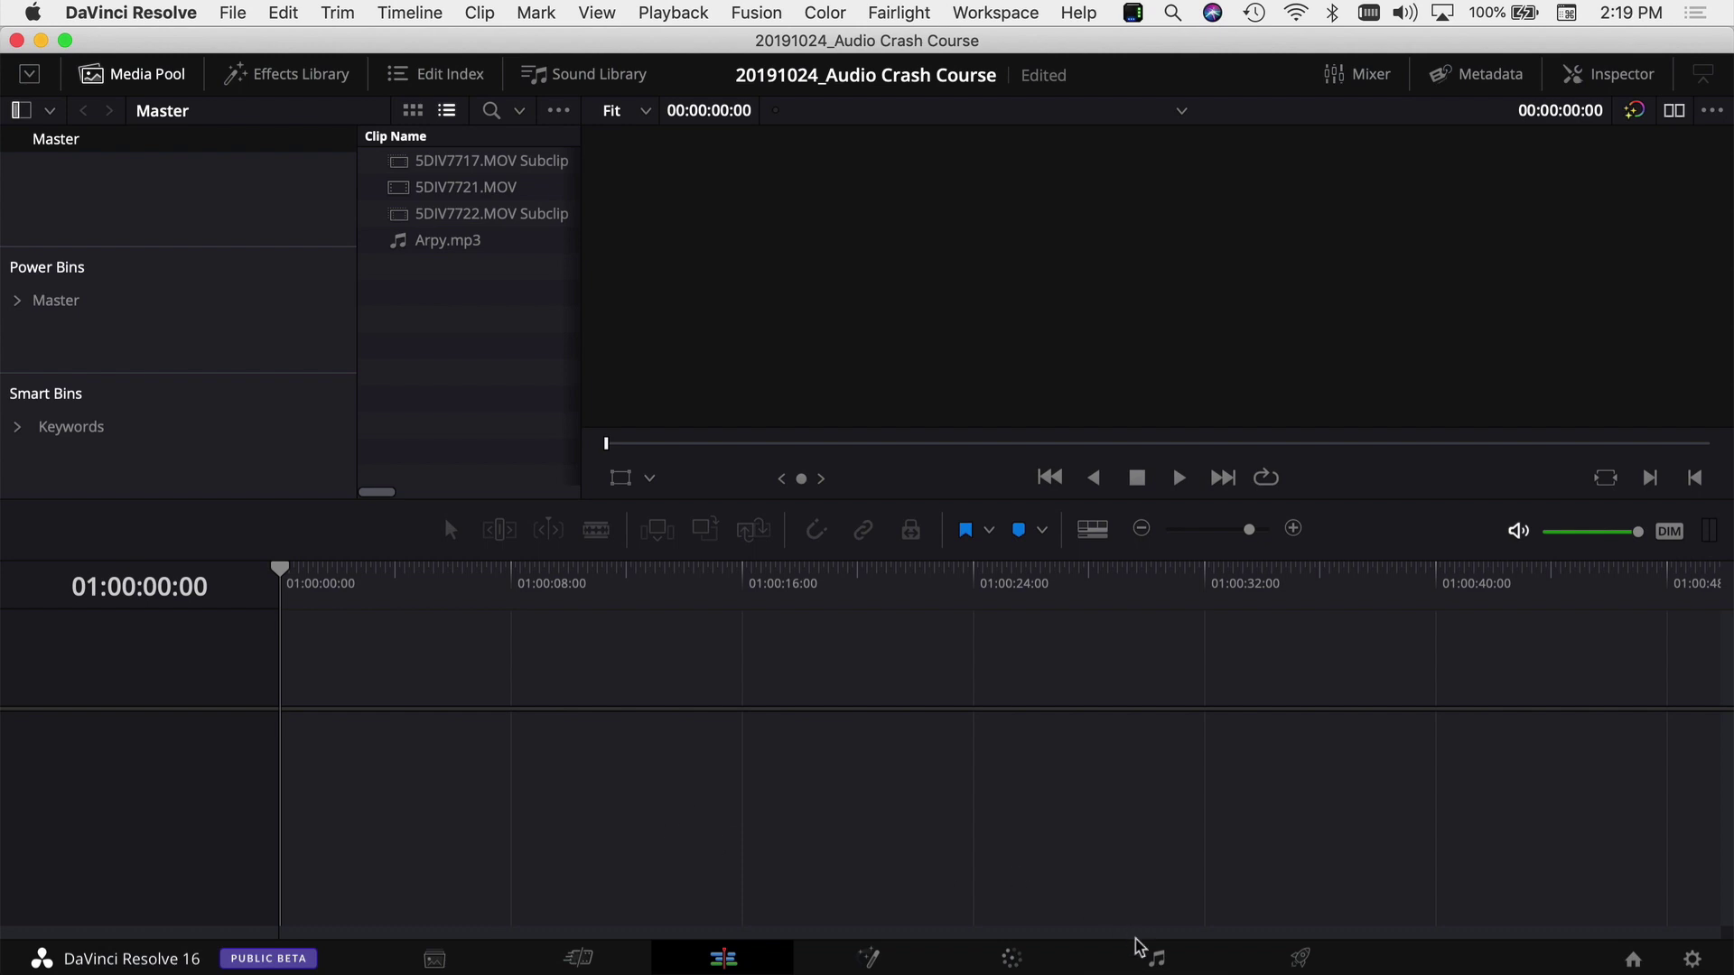
Create an empty timeline named "Audio Crash Course" with 2 audio tracks
right_click(414, 351)
mouse_move(491, 359)
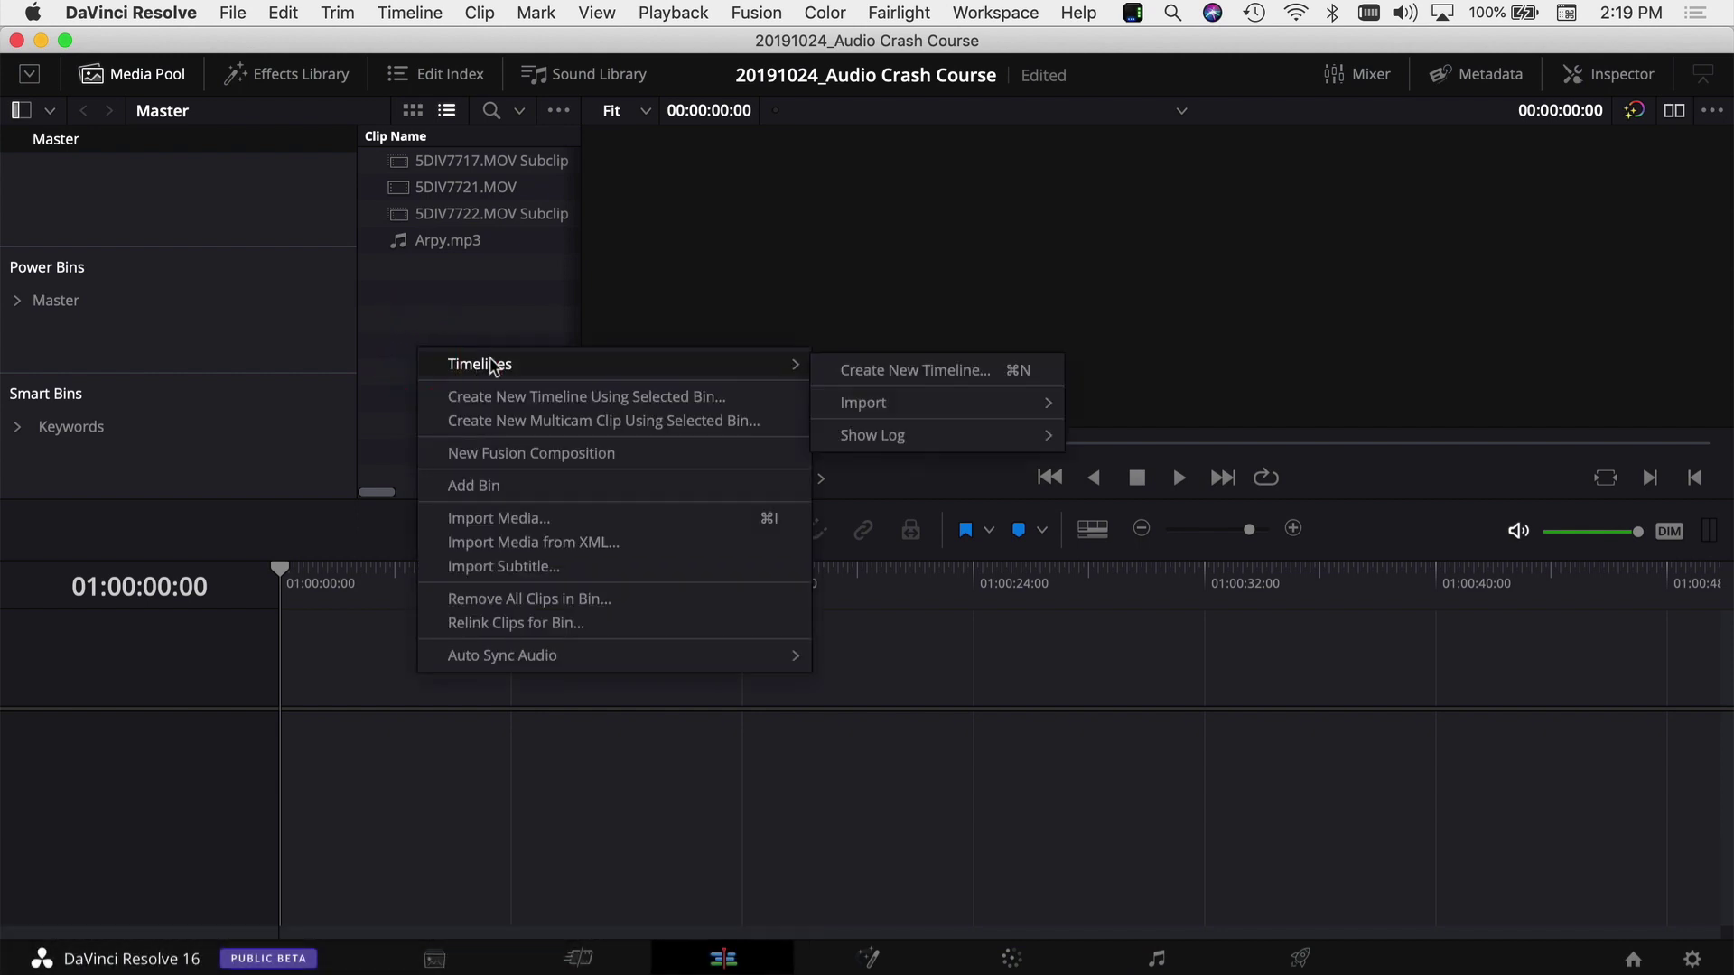
left_click(873, 372)
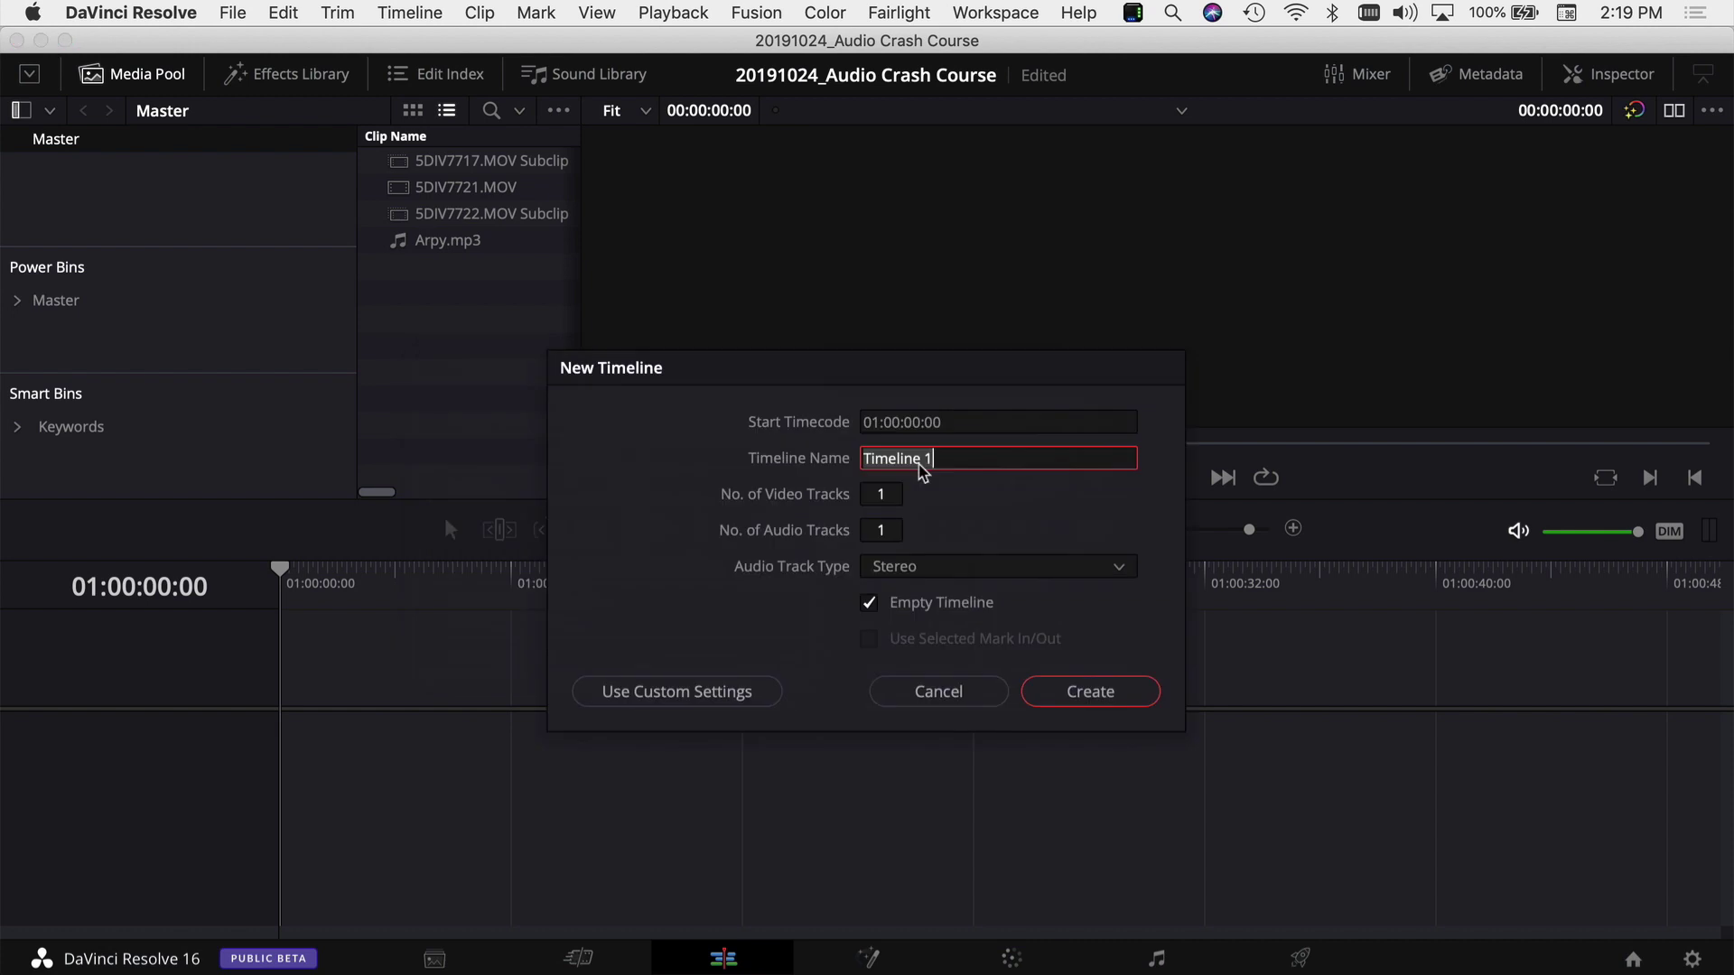
type("Audio Crash Course")
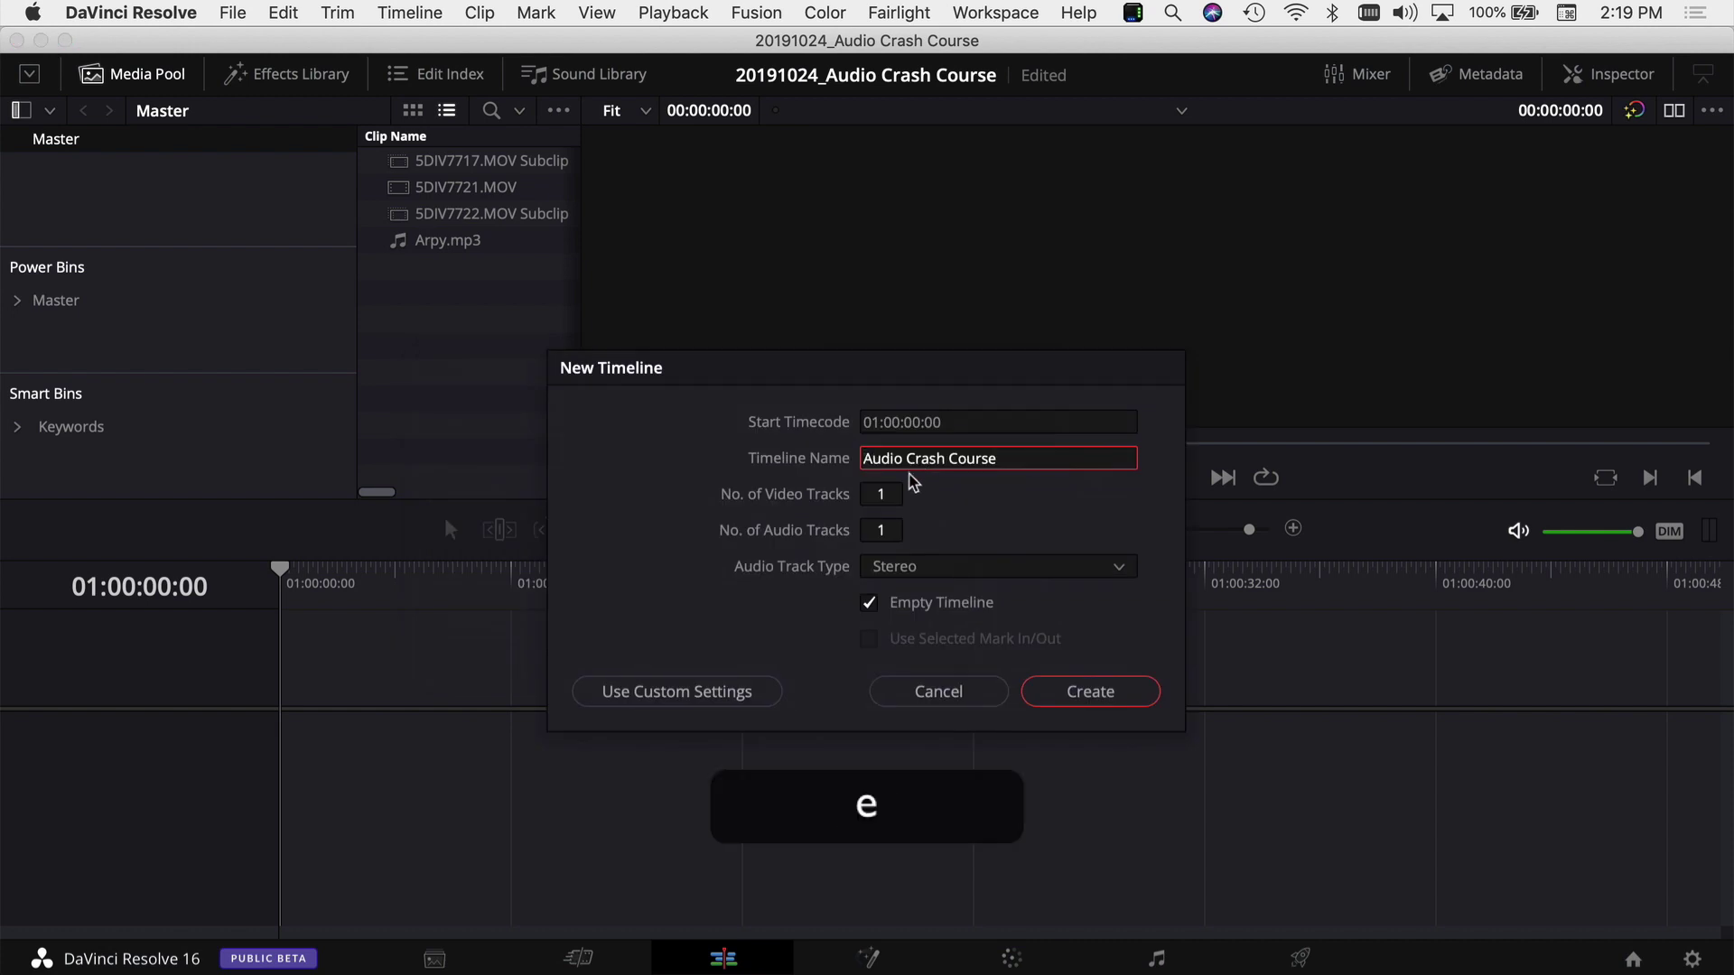
left_click(885, 530)
type("2")
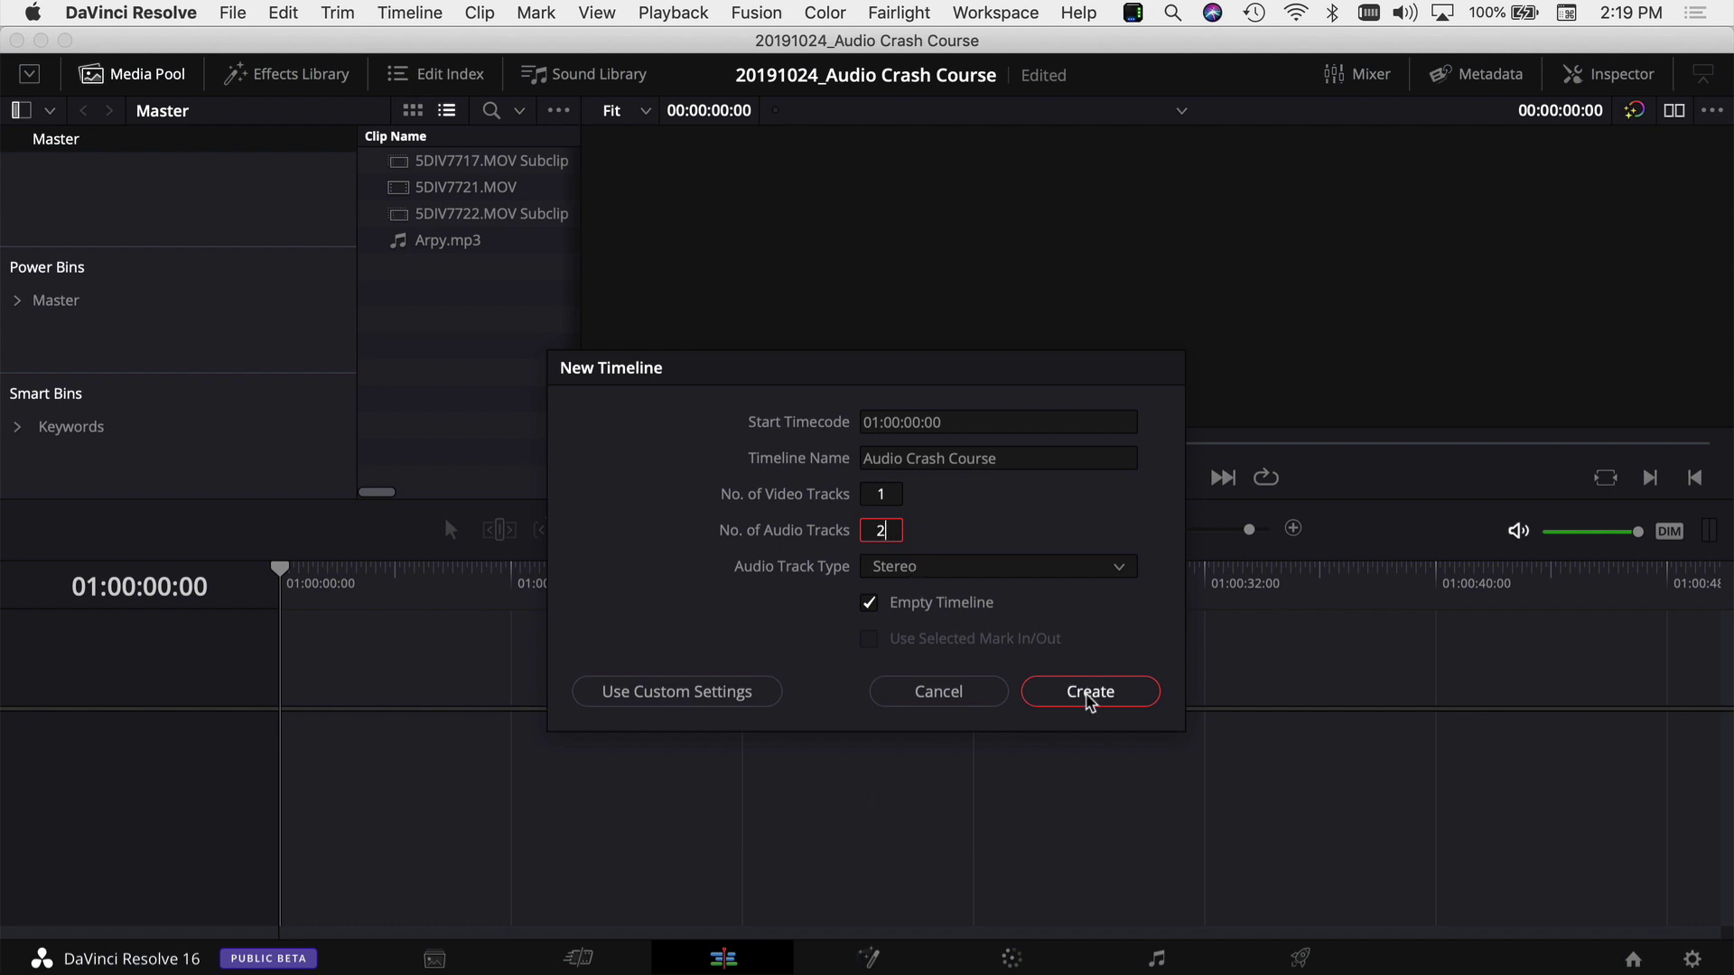
left_click(1087, 697)
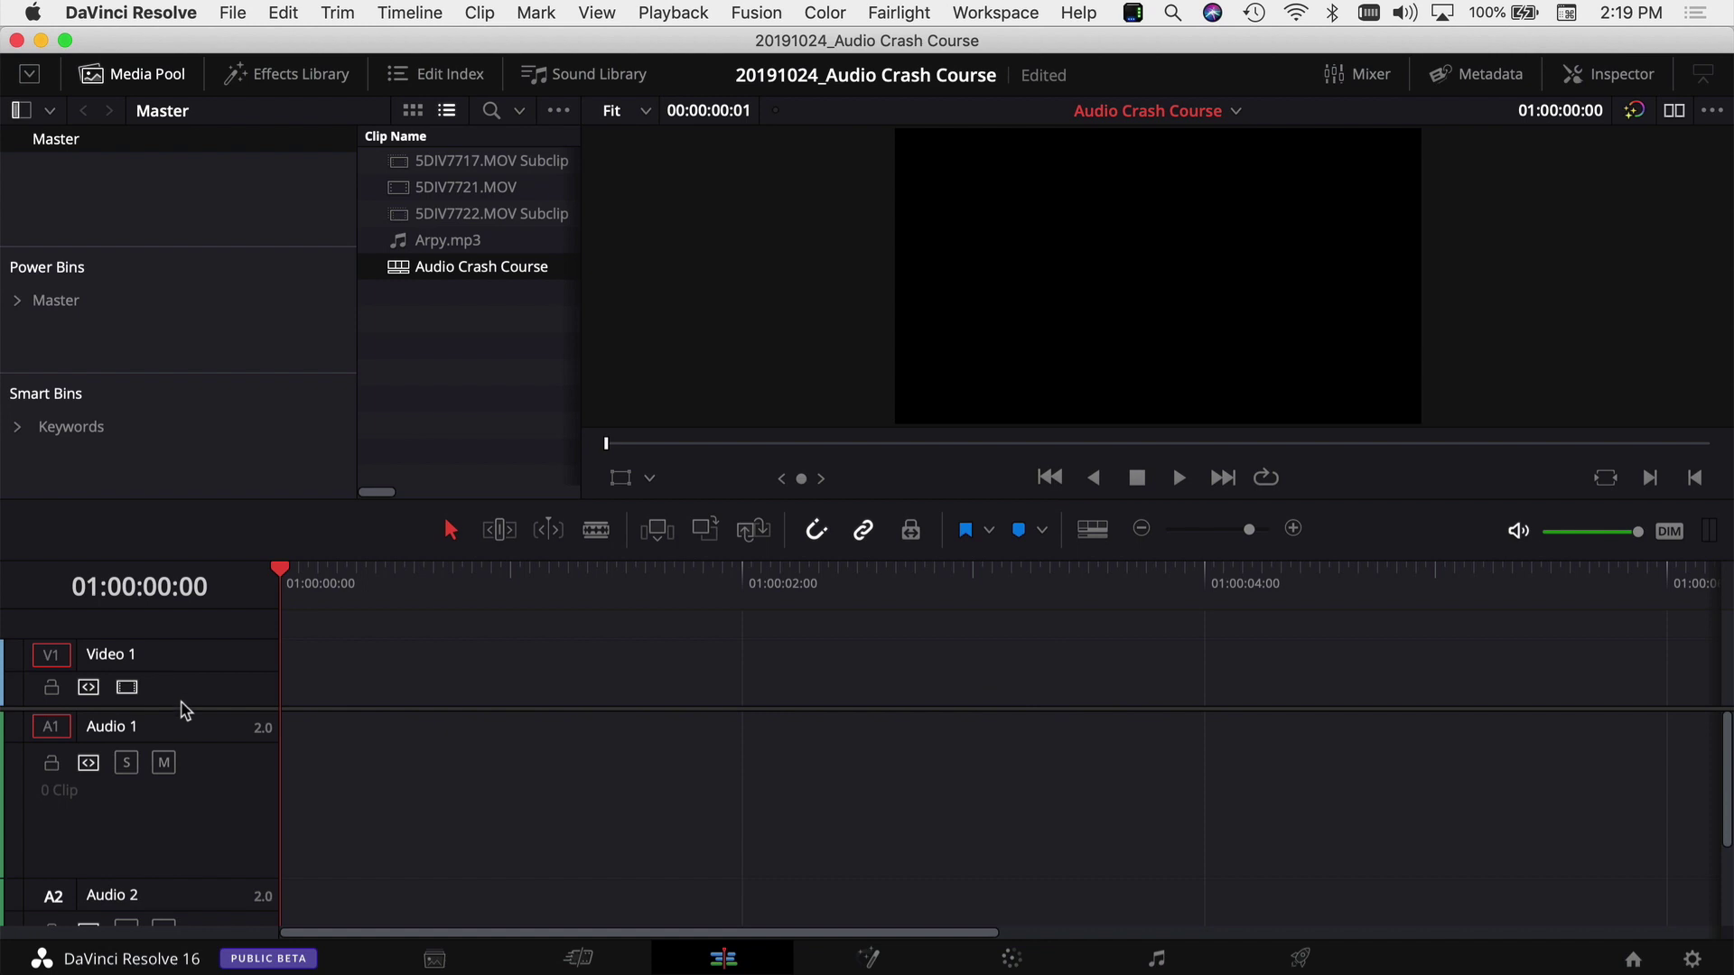
Place the 5DIV7717.MOV Subclip at the start of the timeline on Video 1 and Audio 1
left_click(487, 160)
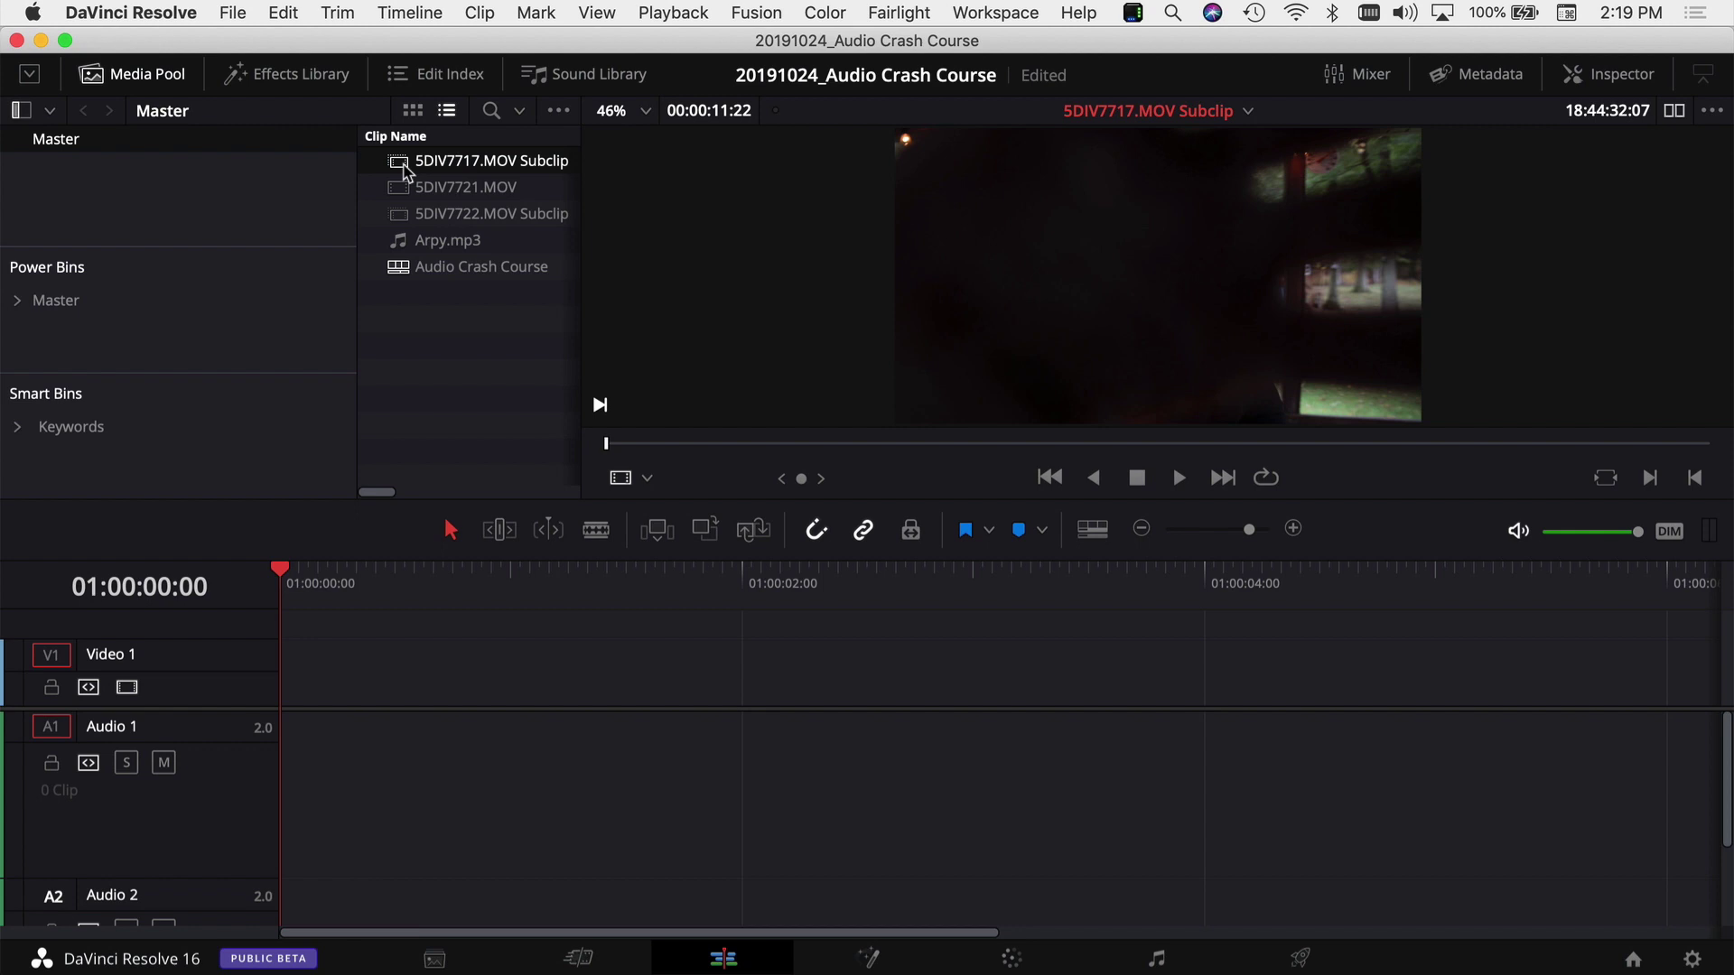
left_click_drag(403, 170, 291, 715)
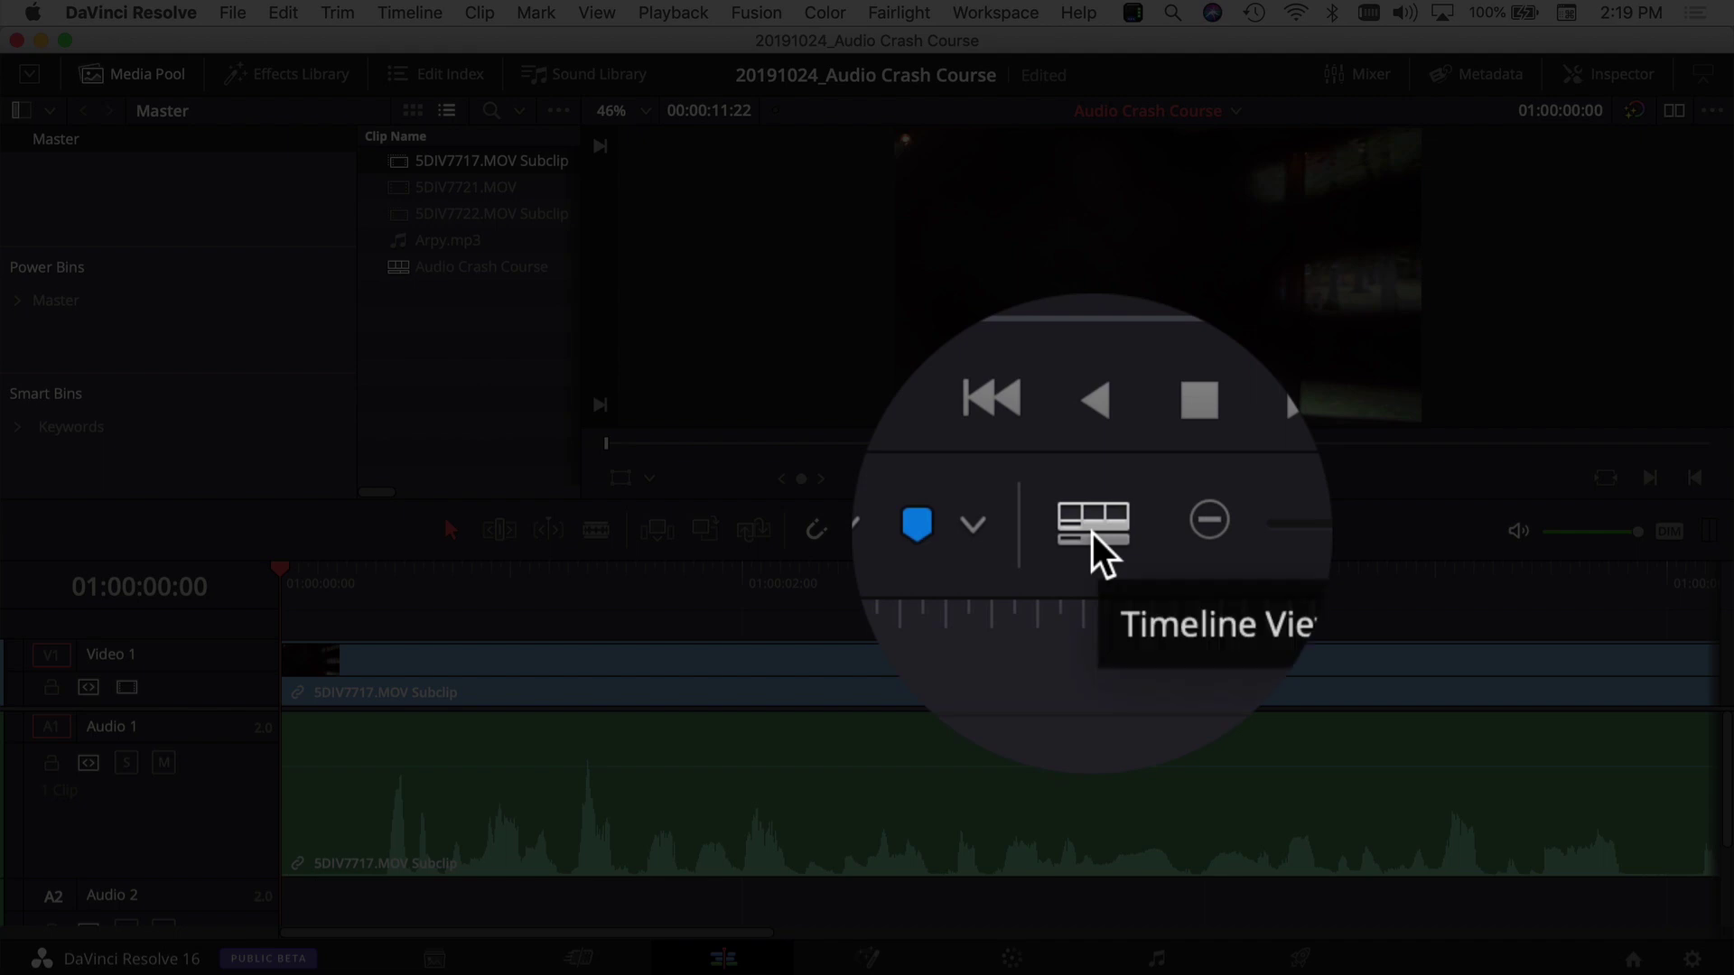
Hide the audio waveforms in the timeline and show them again
left_click(1093, 531)
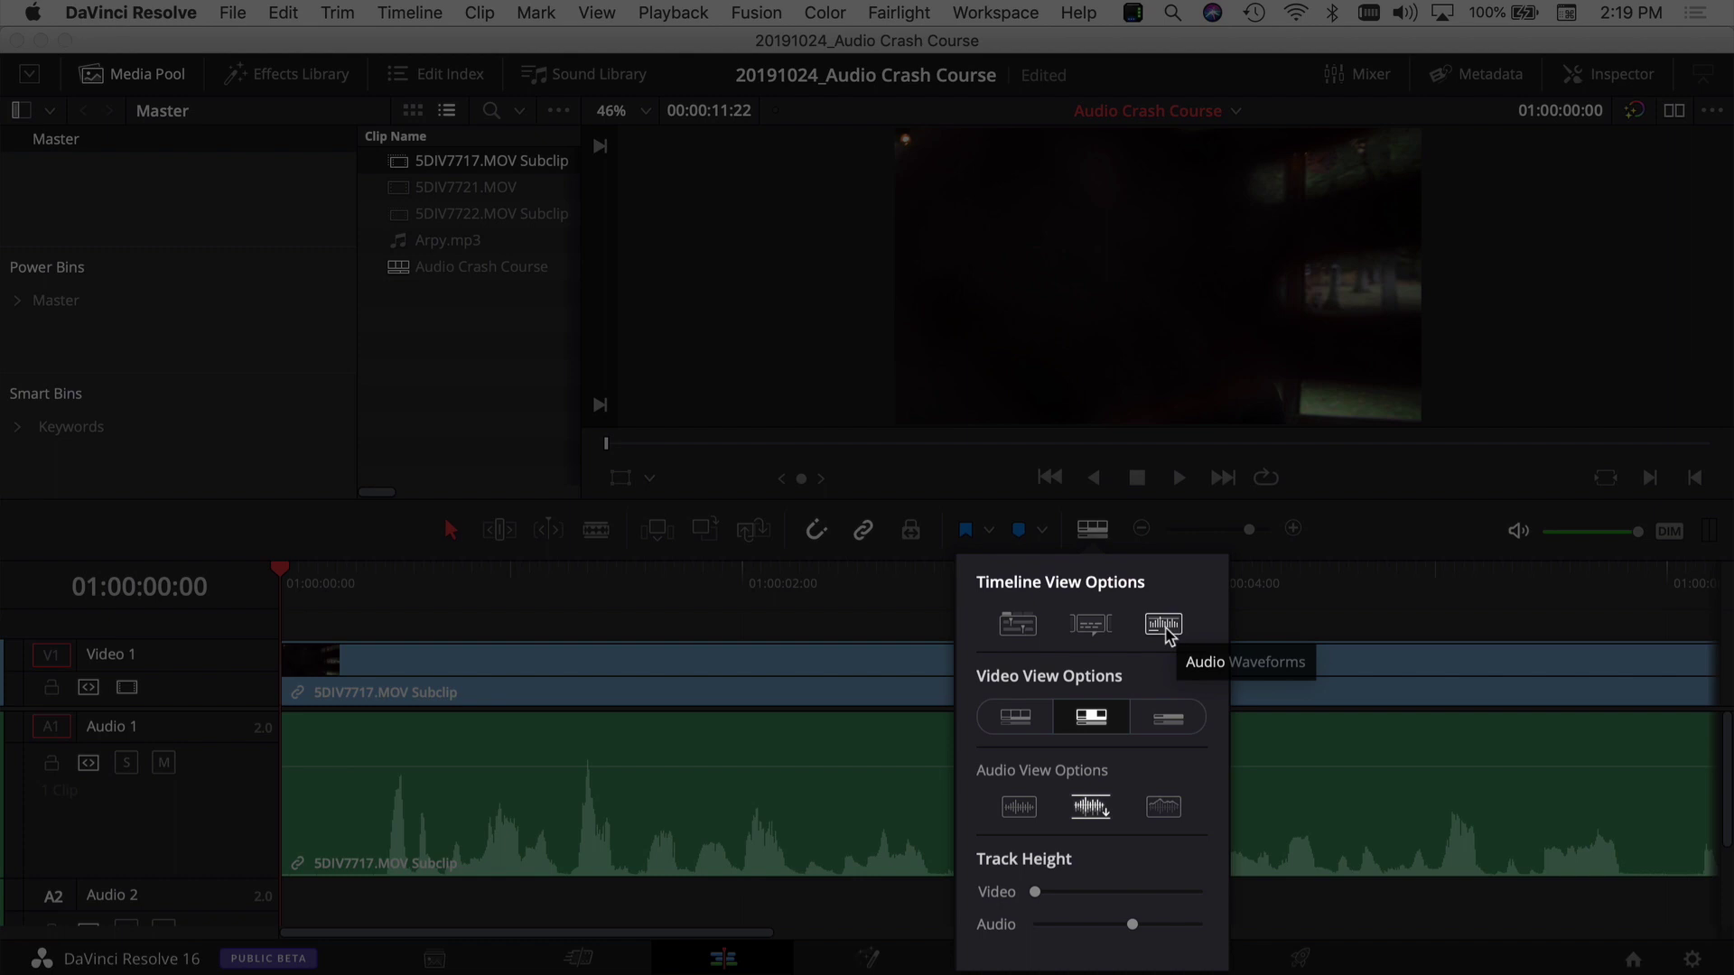
left_click(1165, 630)
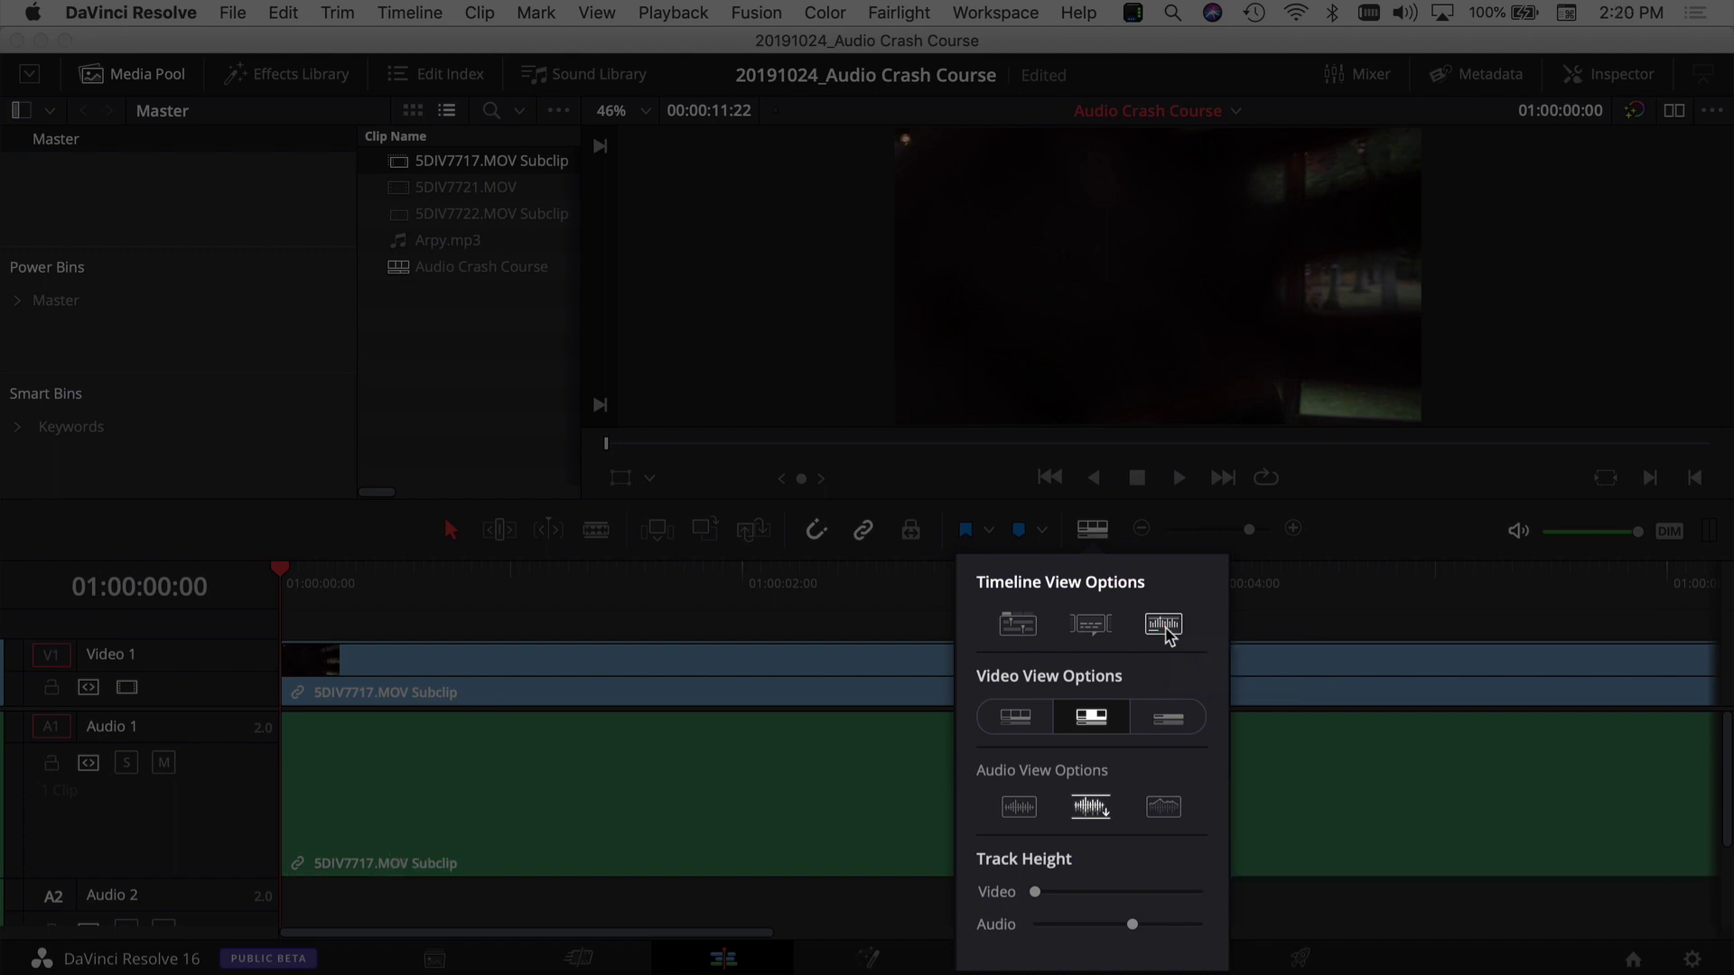
left_click(1164, 629)
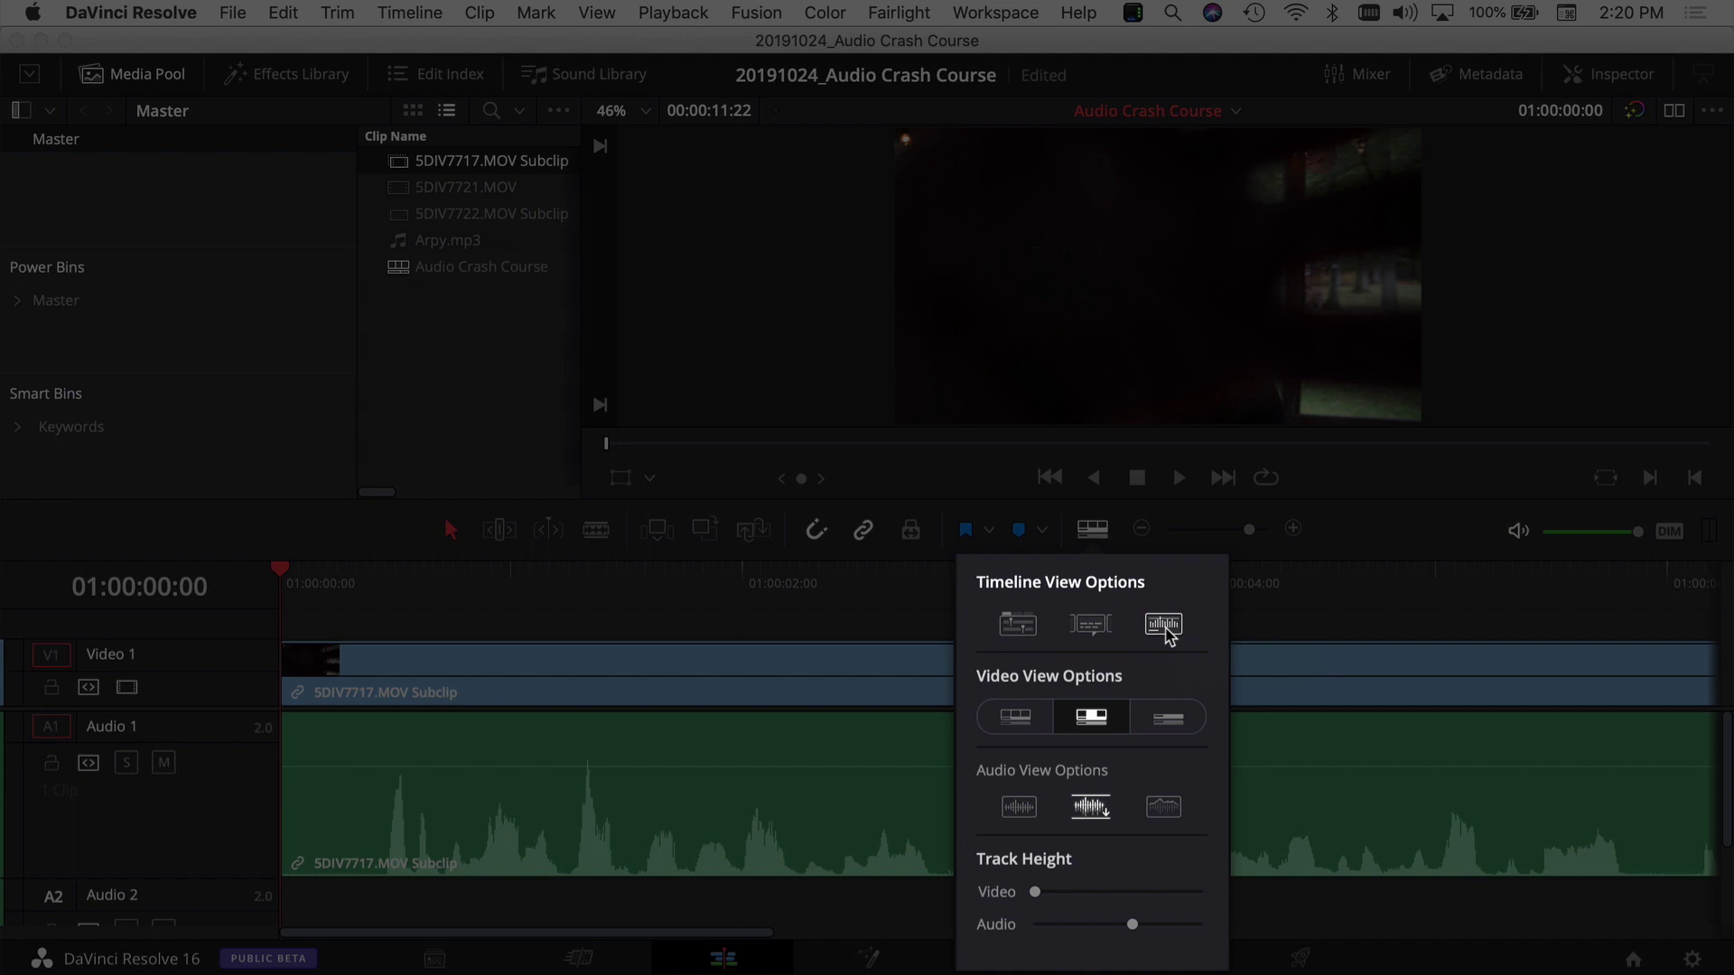
Try the compact video view, return to the thumbnail view, and restore the taller audio tracks with waveforms
left_click(1170, 723)
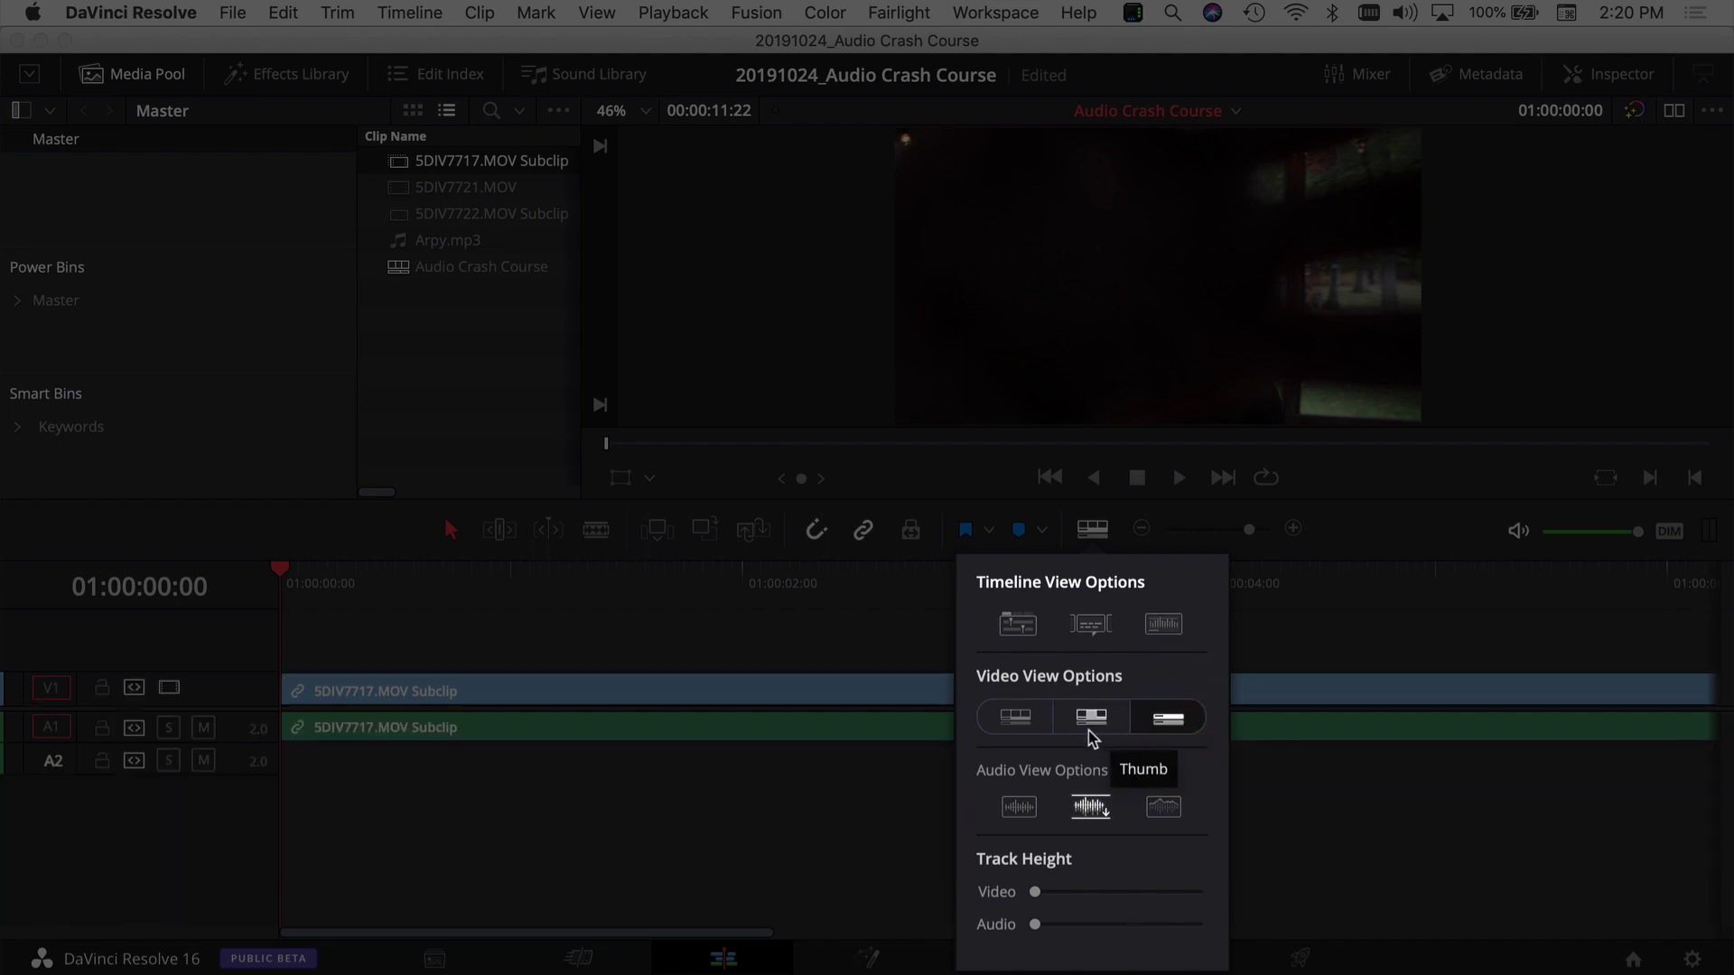
left_click(1091, 722)
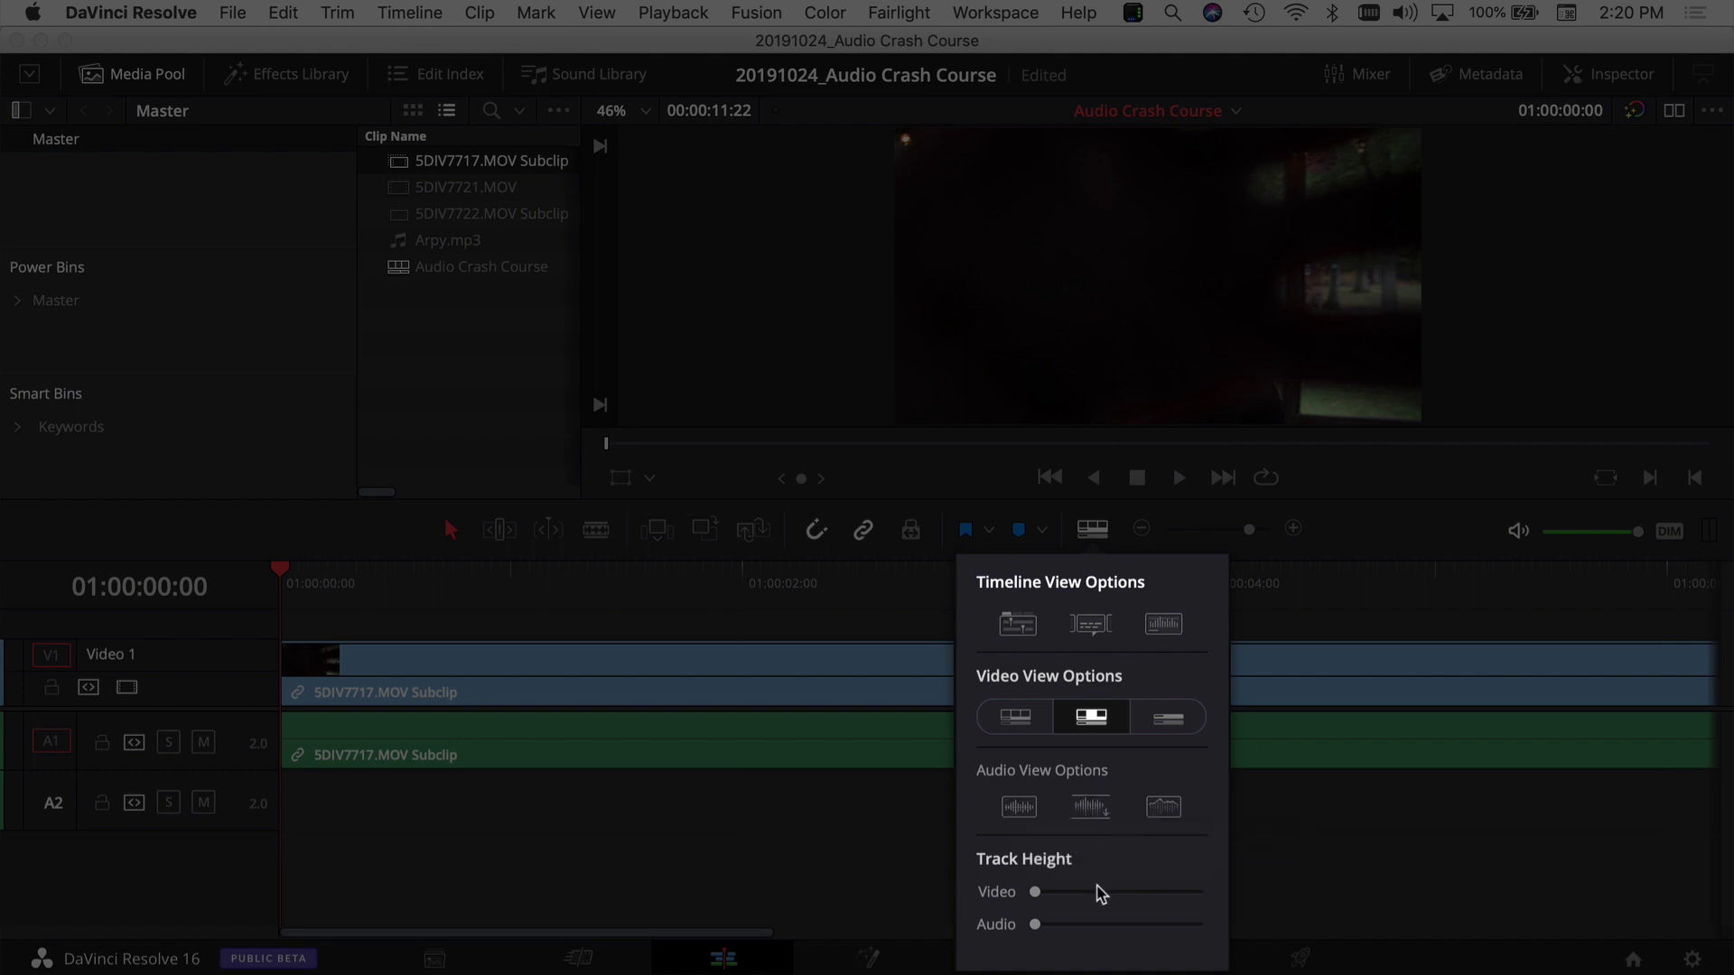
left_click_drag(1037, 892, 1126, 948)
left_click(1164, 625)
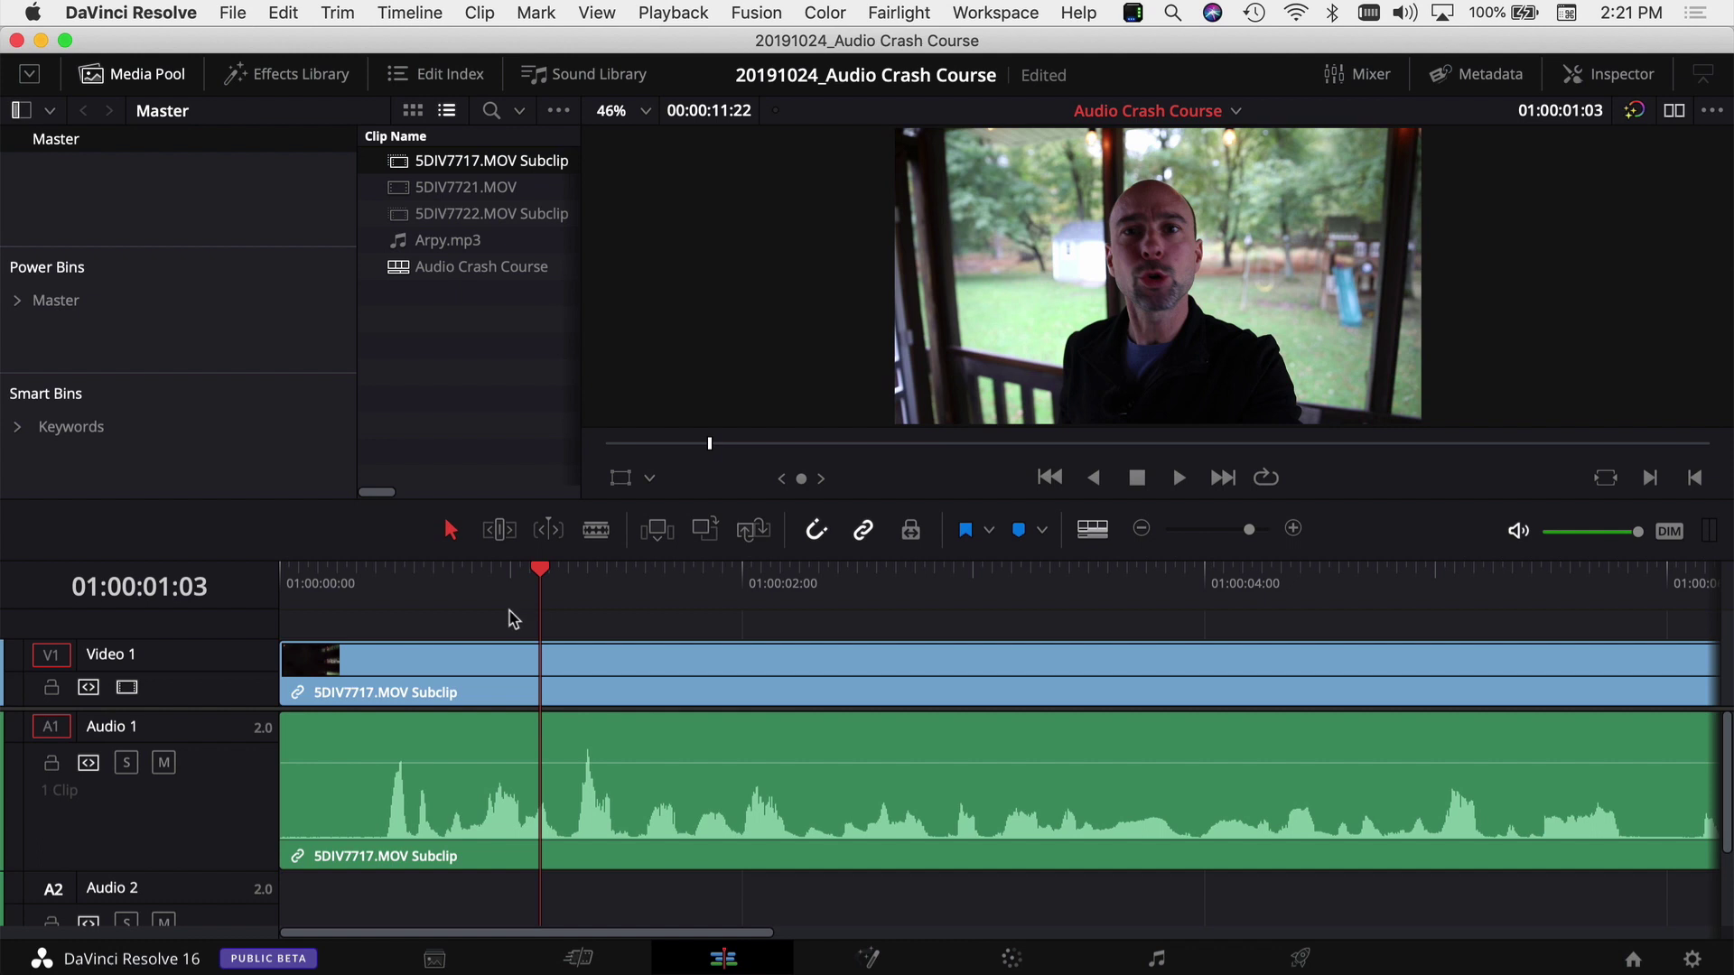
Split the timeline clip at 01:00:01:03, 01:00:01:15 and 01:00:02:17
left_click(521, 838)
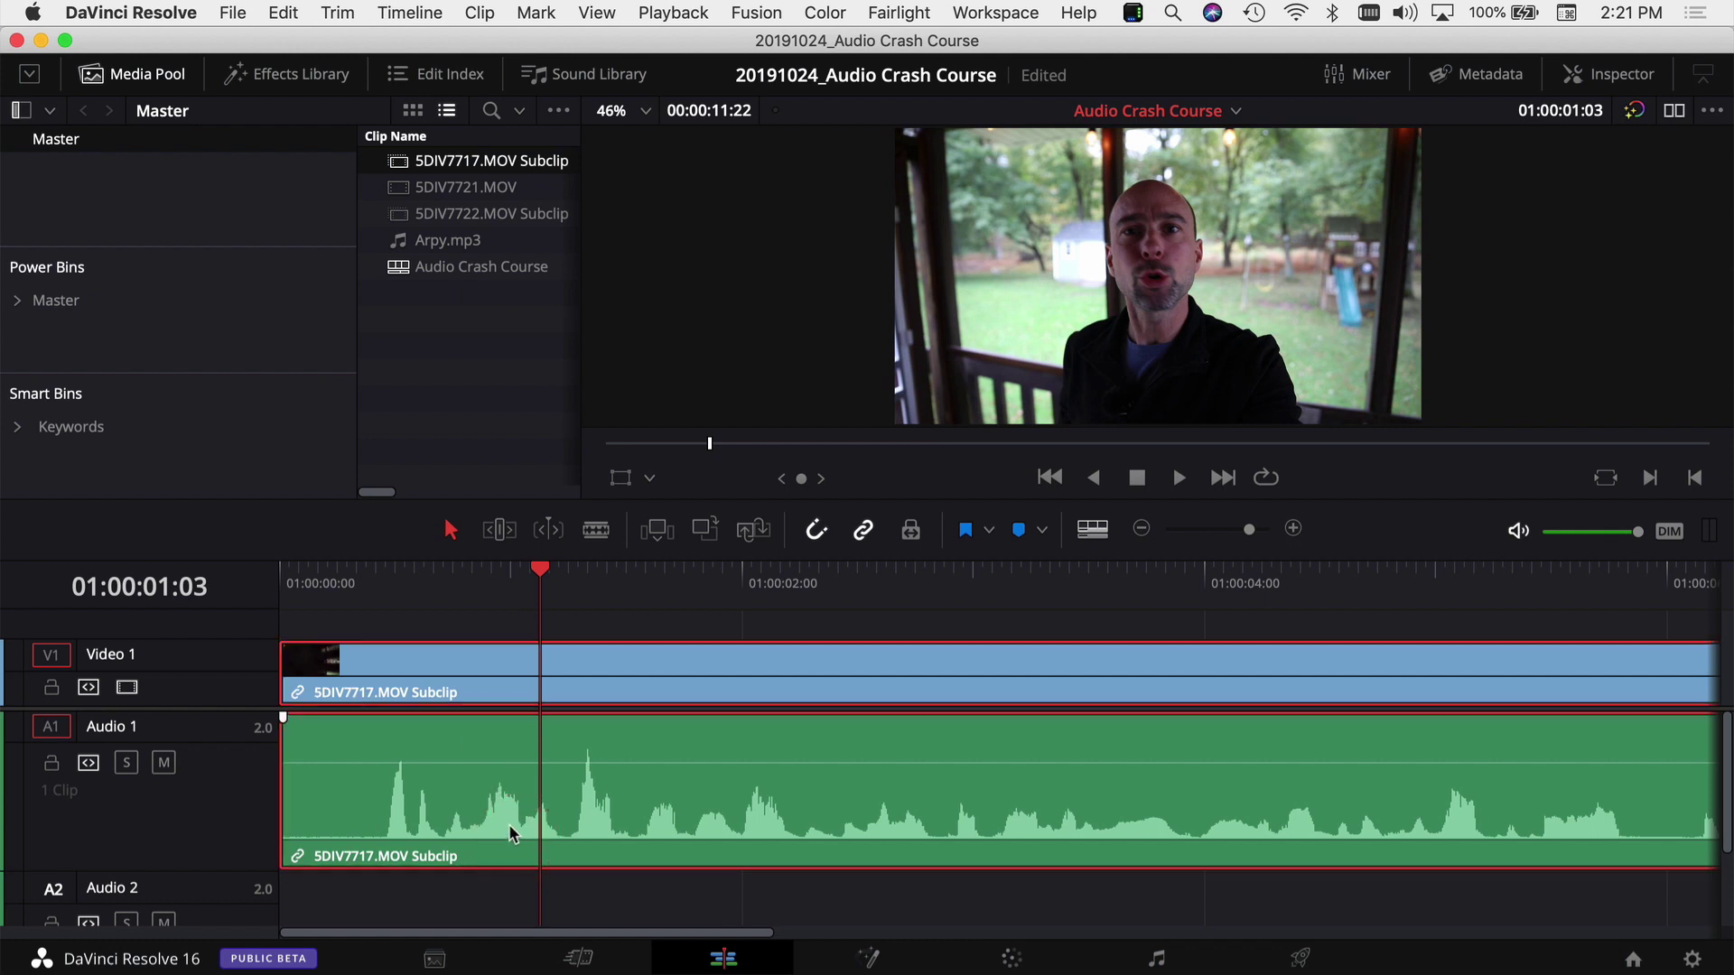
key("super+b")
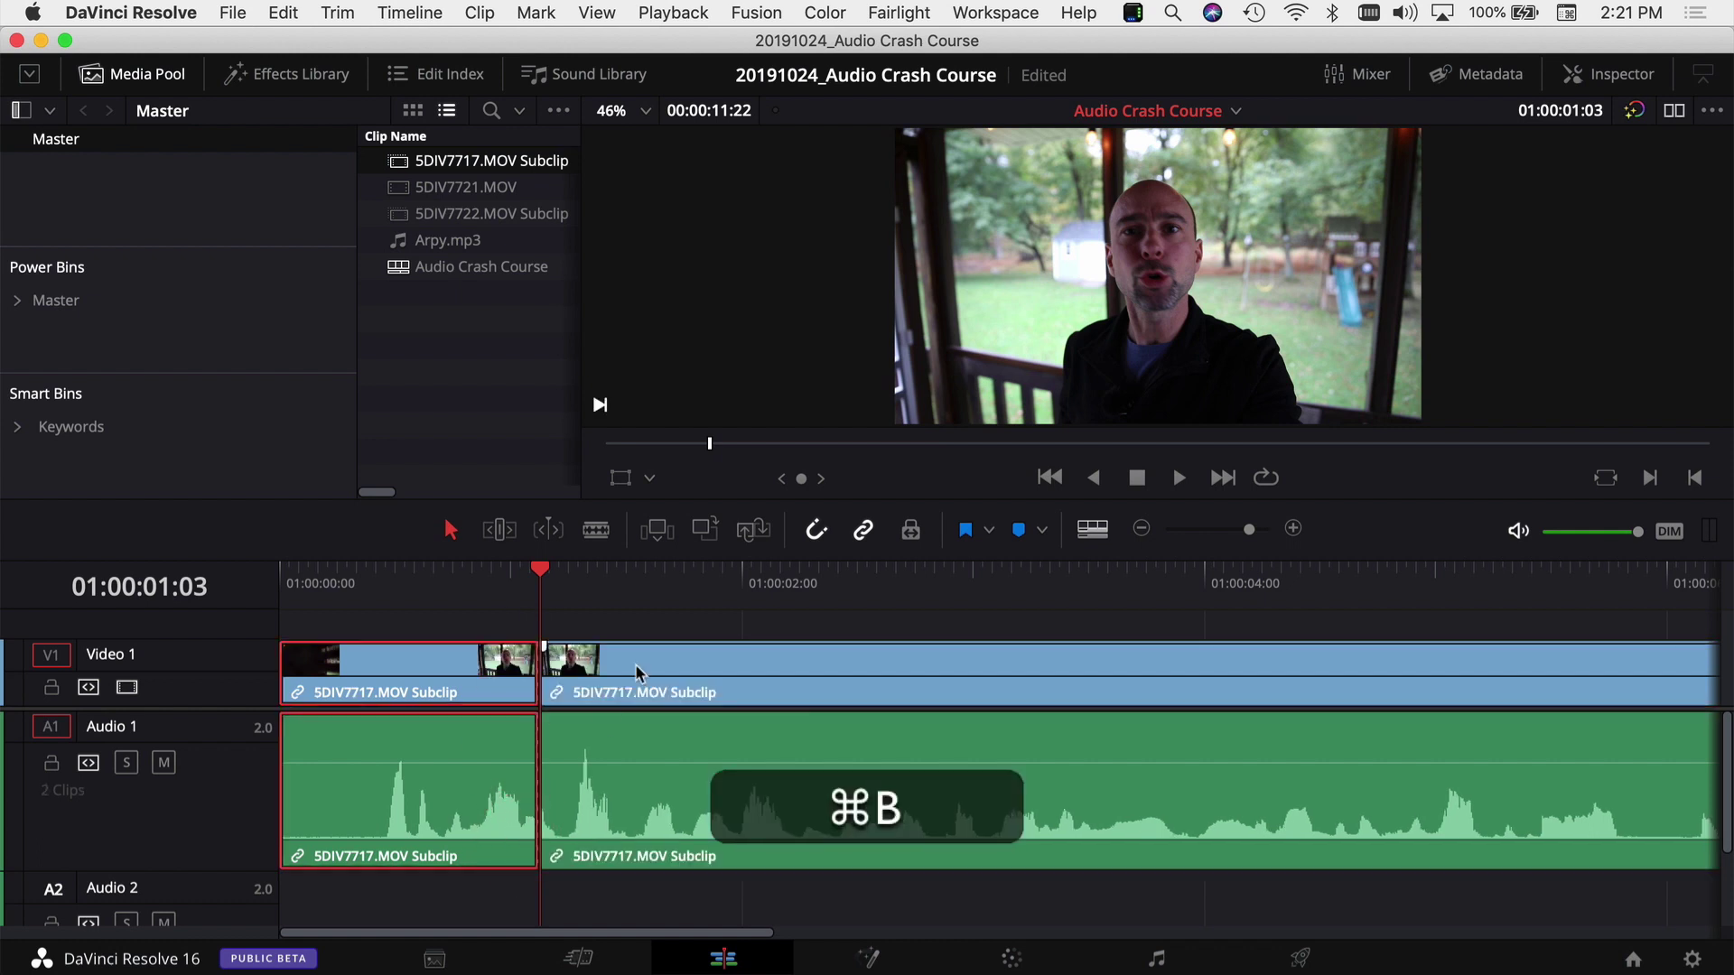
left_click(651, 607)
key("super+b")
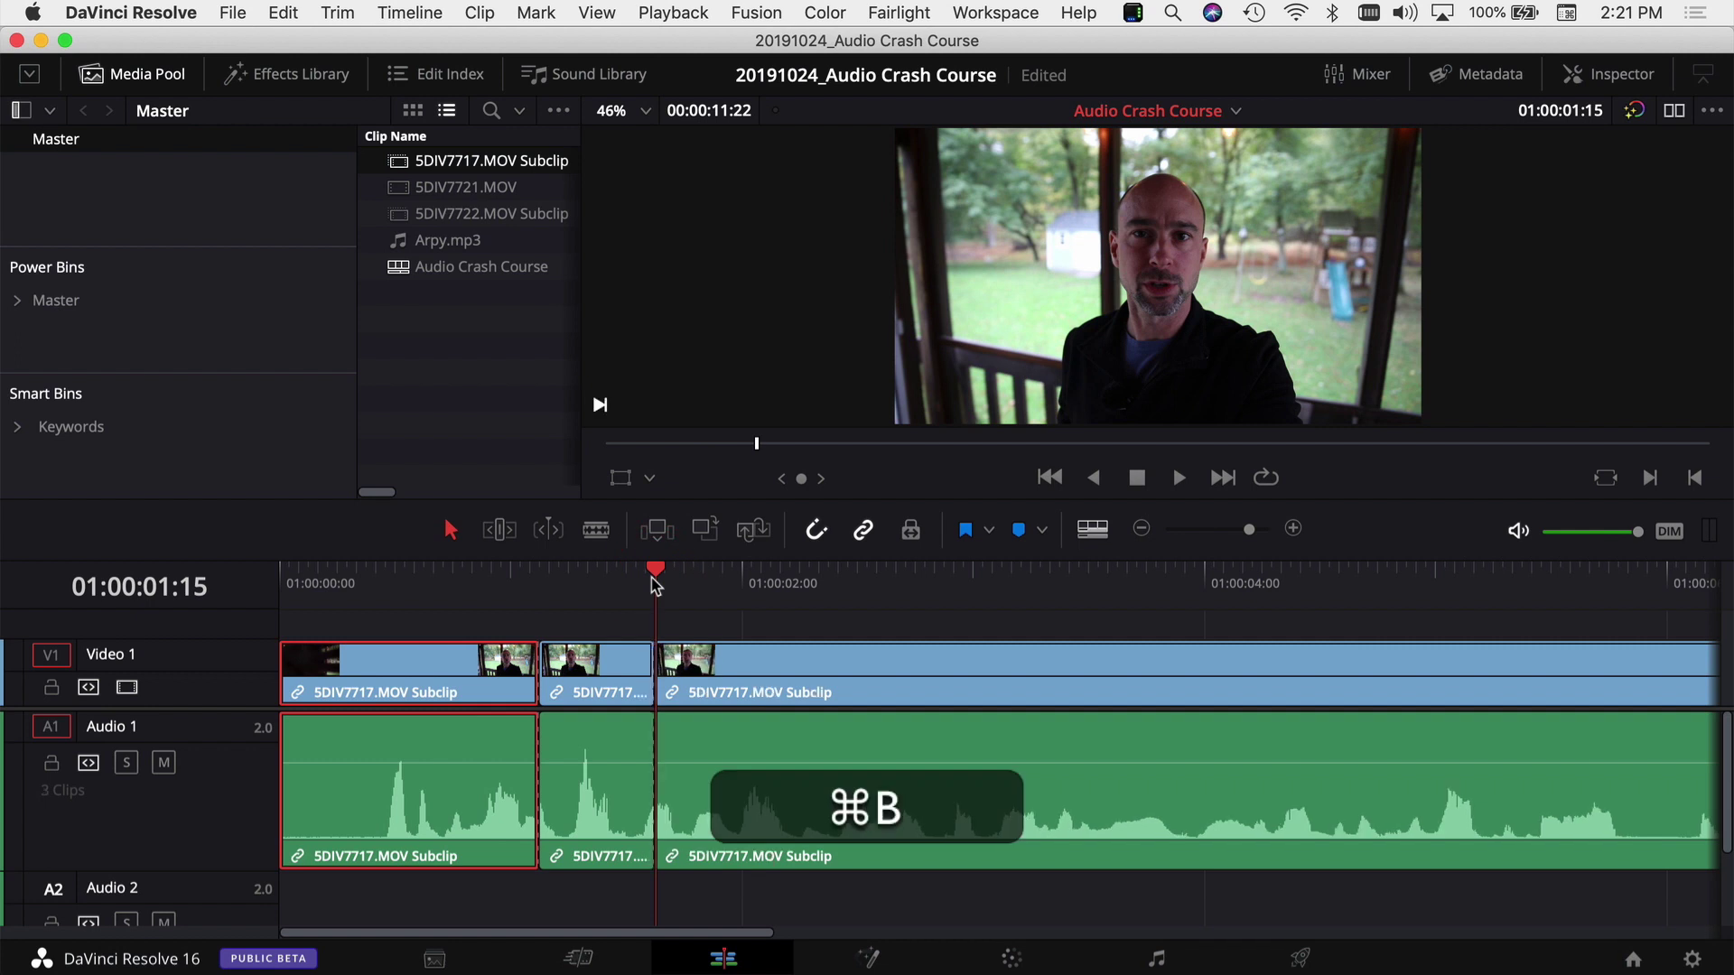
left_click(906, 580)
key("super+b")
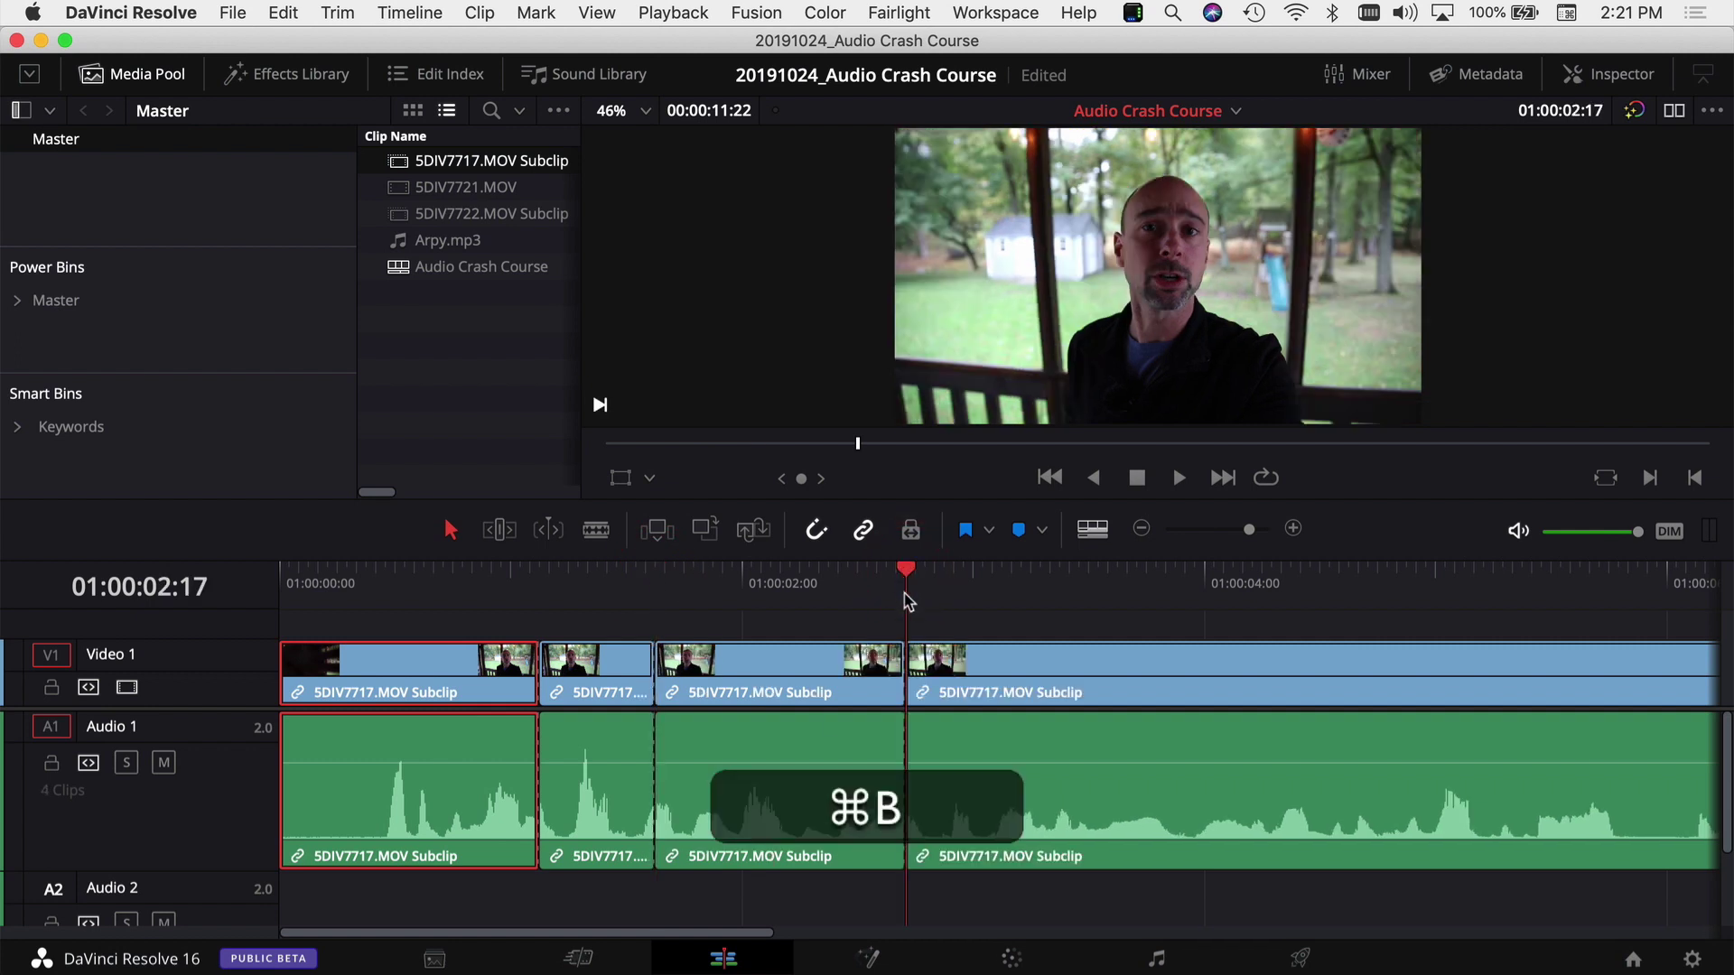
Undo the three splits in the timeline clip
key("super+z")
key("super+z")
key("super+z")
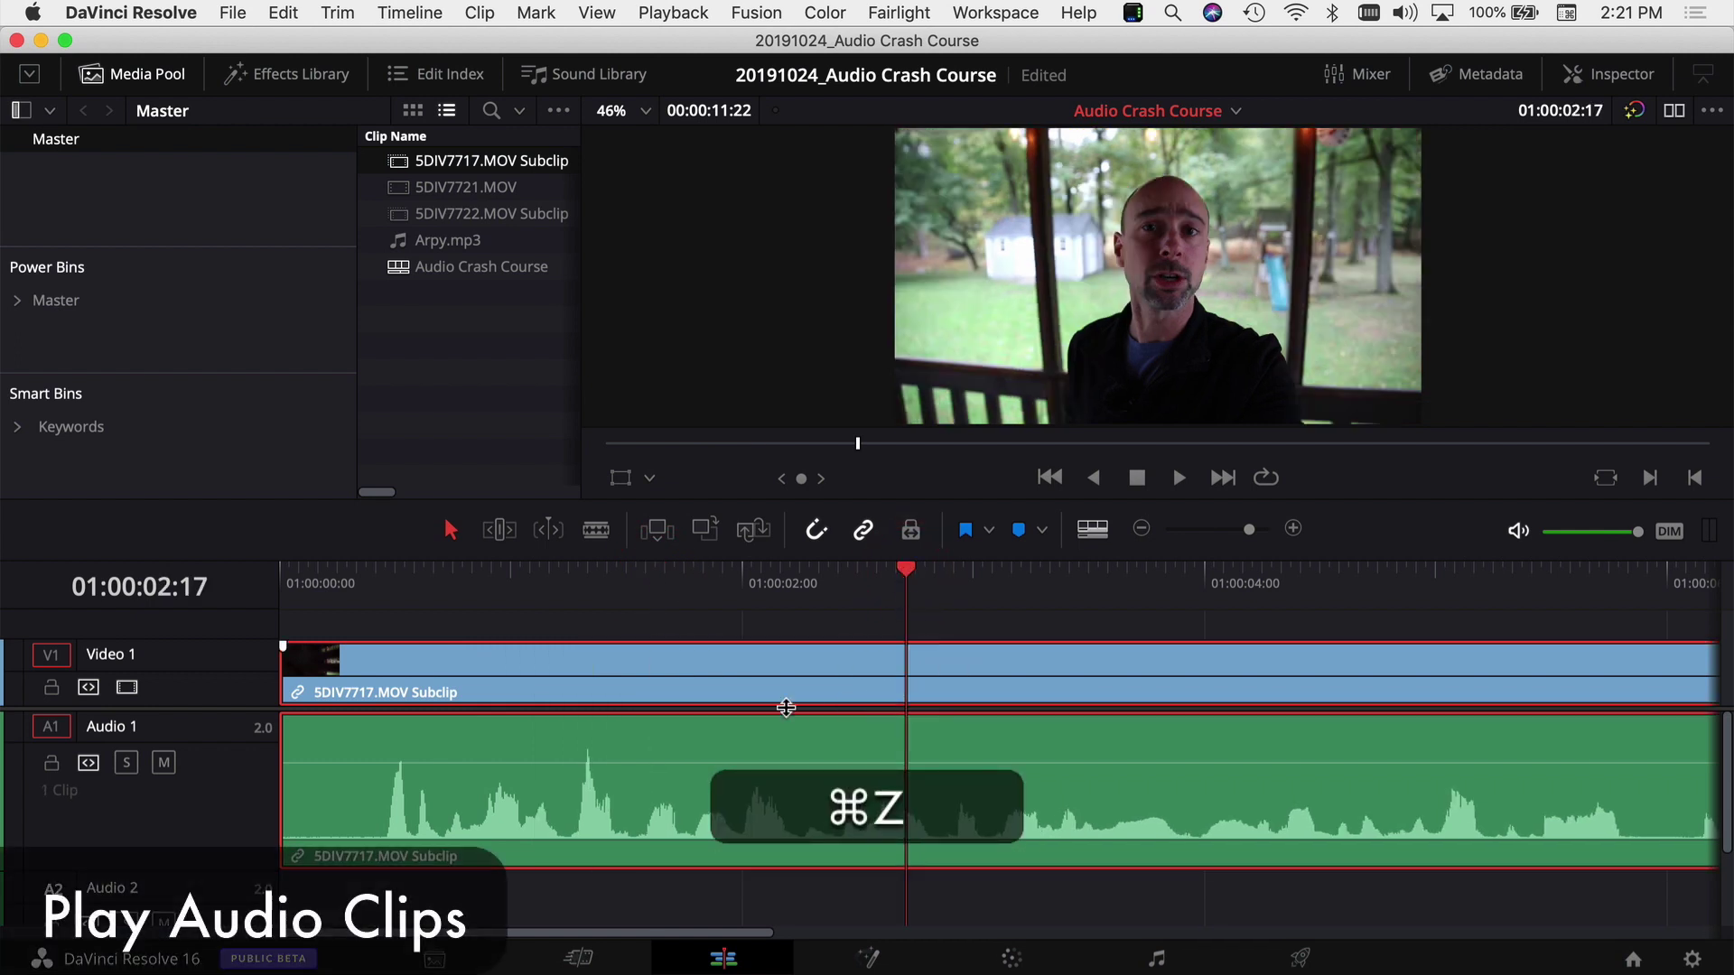
Play the timeline from 01:00:00:11 for a few seconds to listen to the clip's audio
left_click(386, 600)
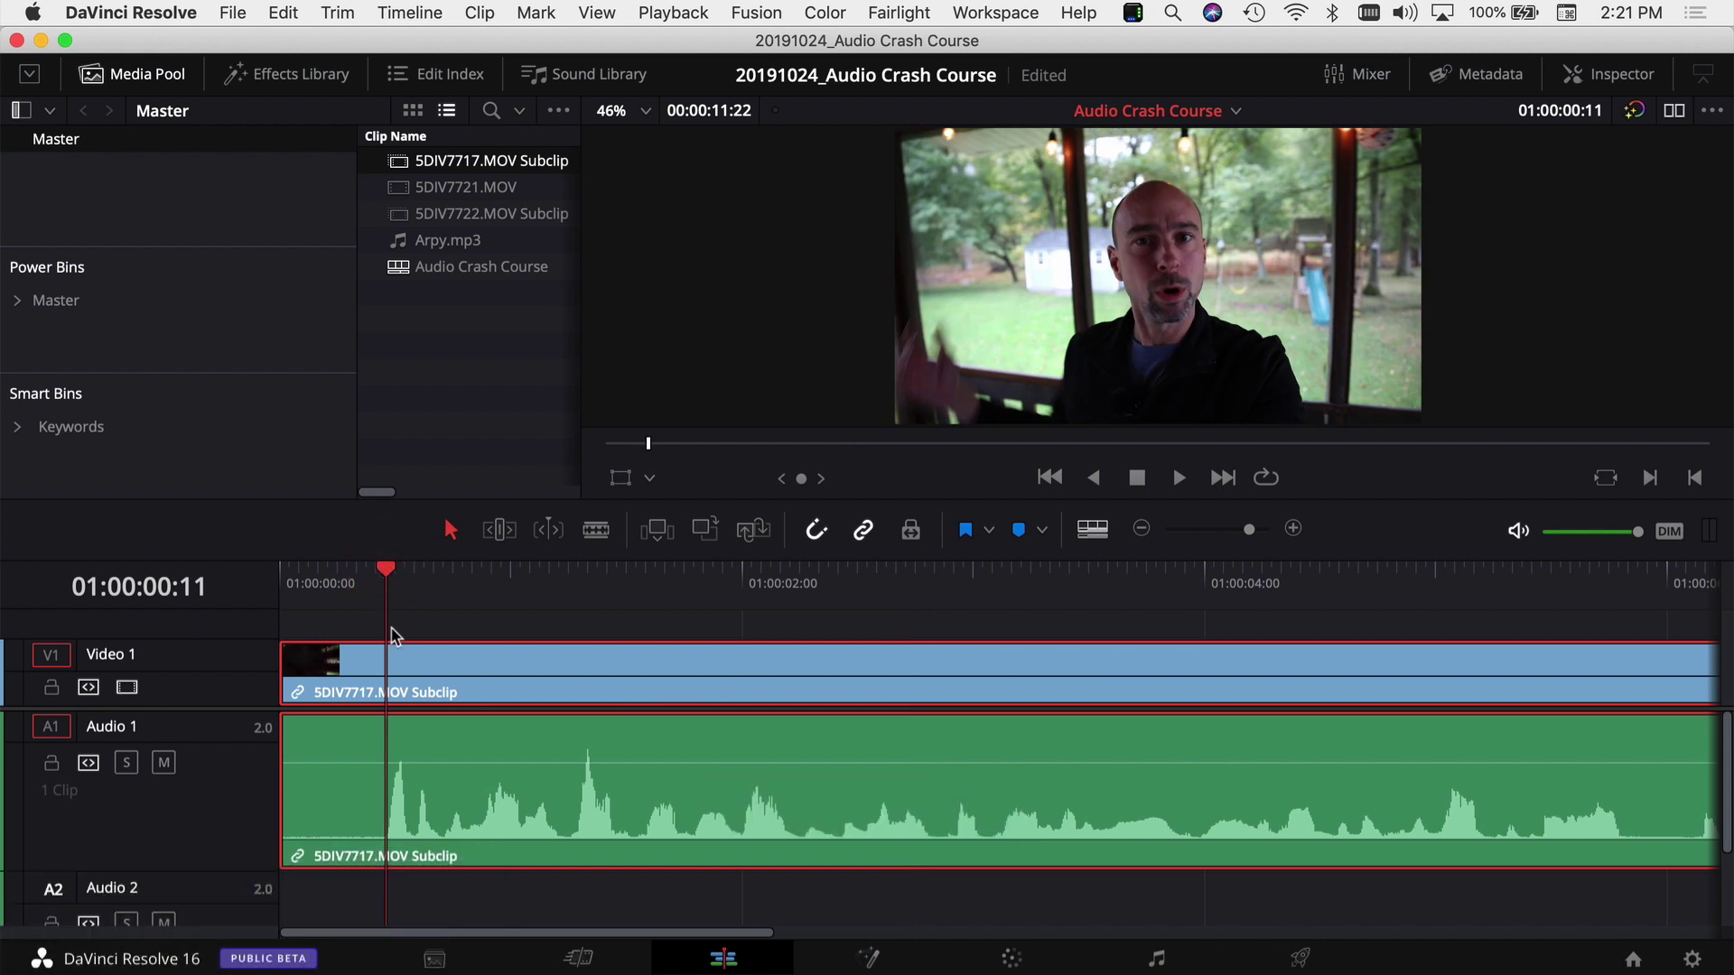
key("space")
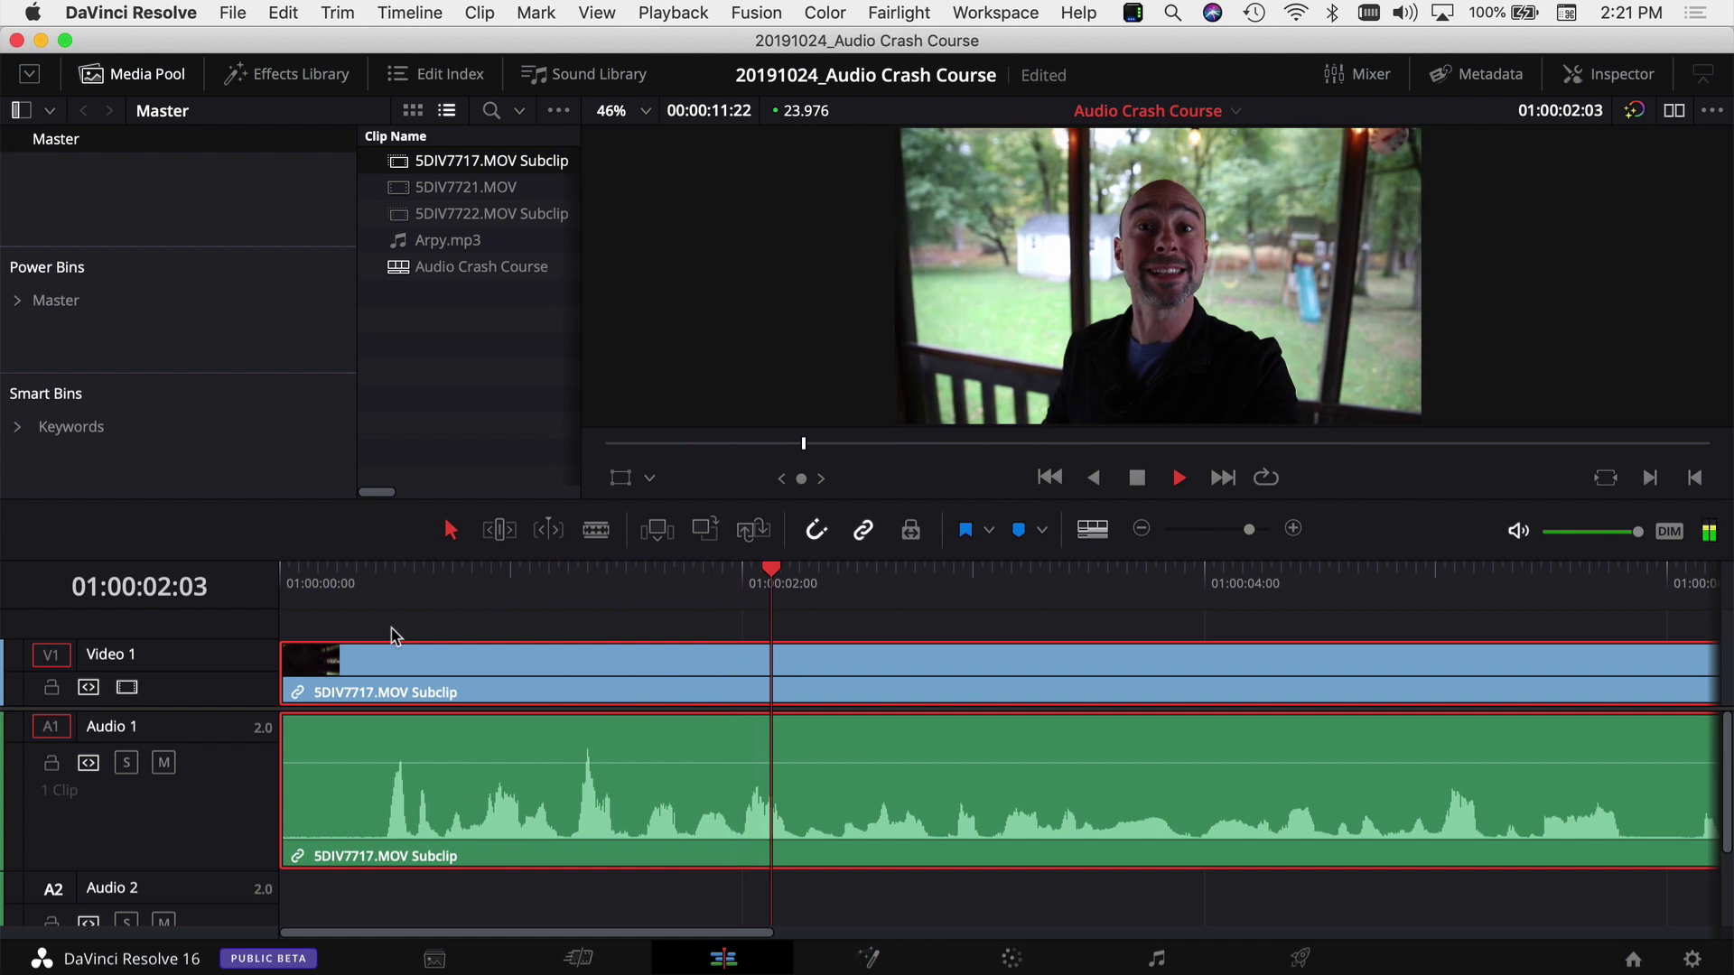
key("space")
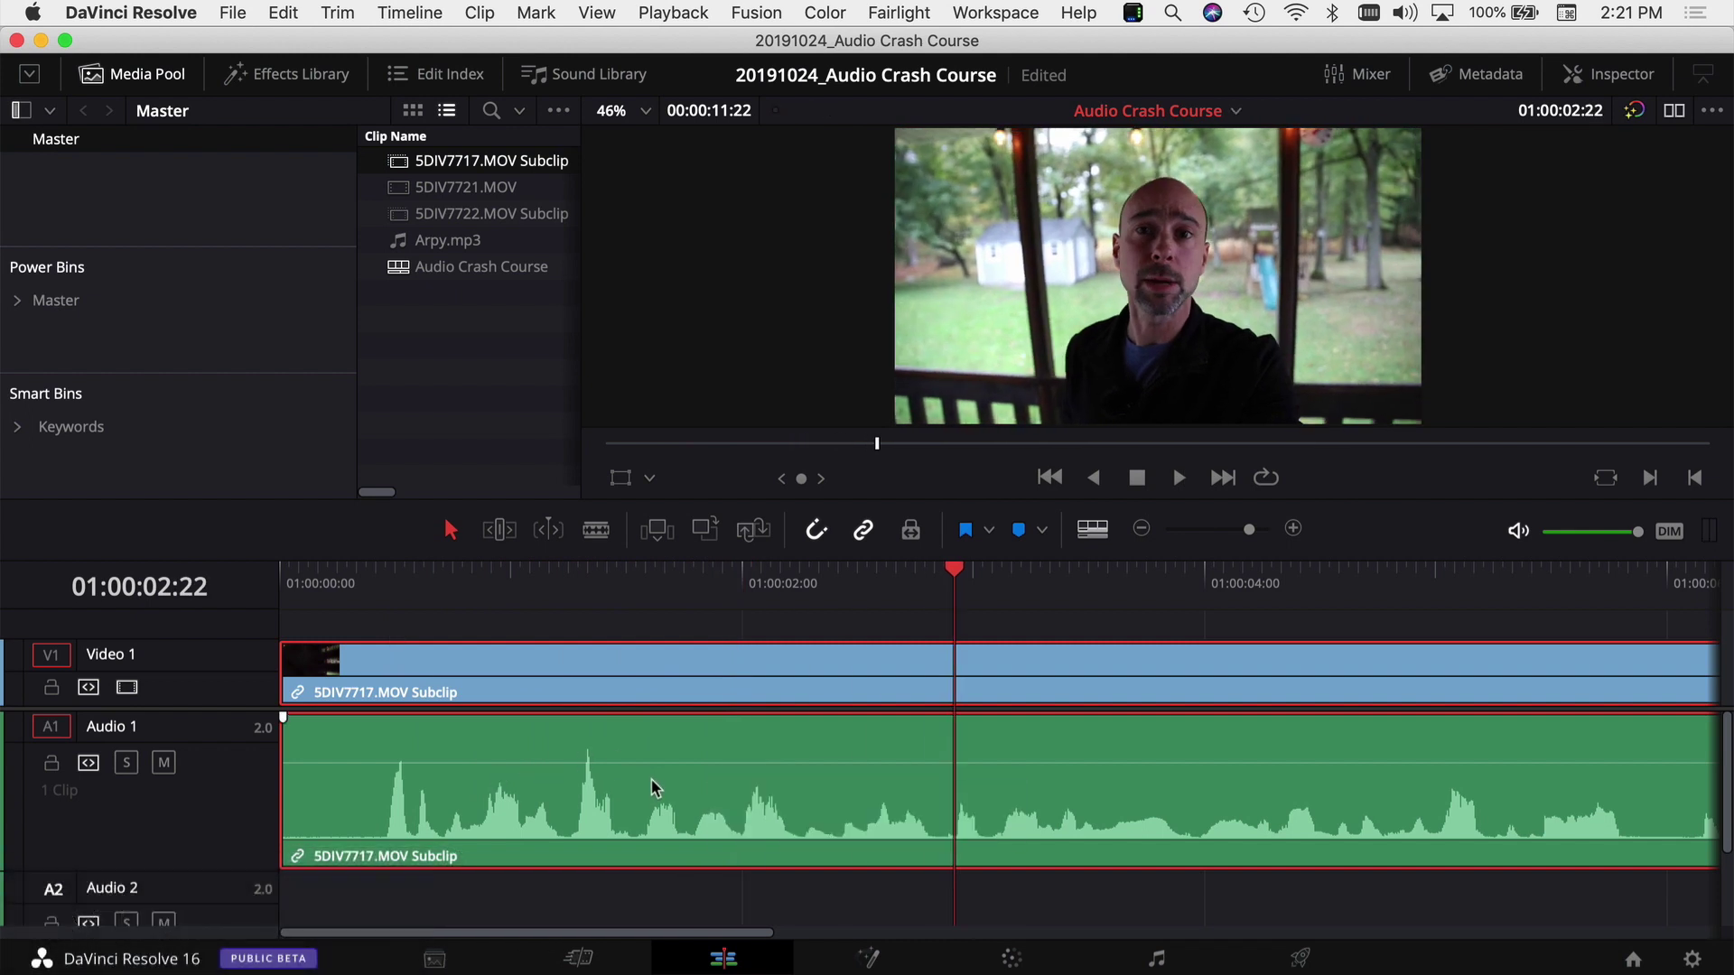
Lower the volume line of the Audio 1 clip to about -2.12
left_click(655, 887)
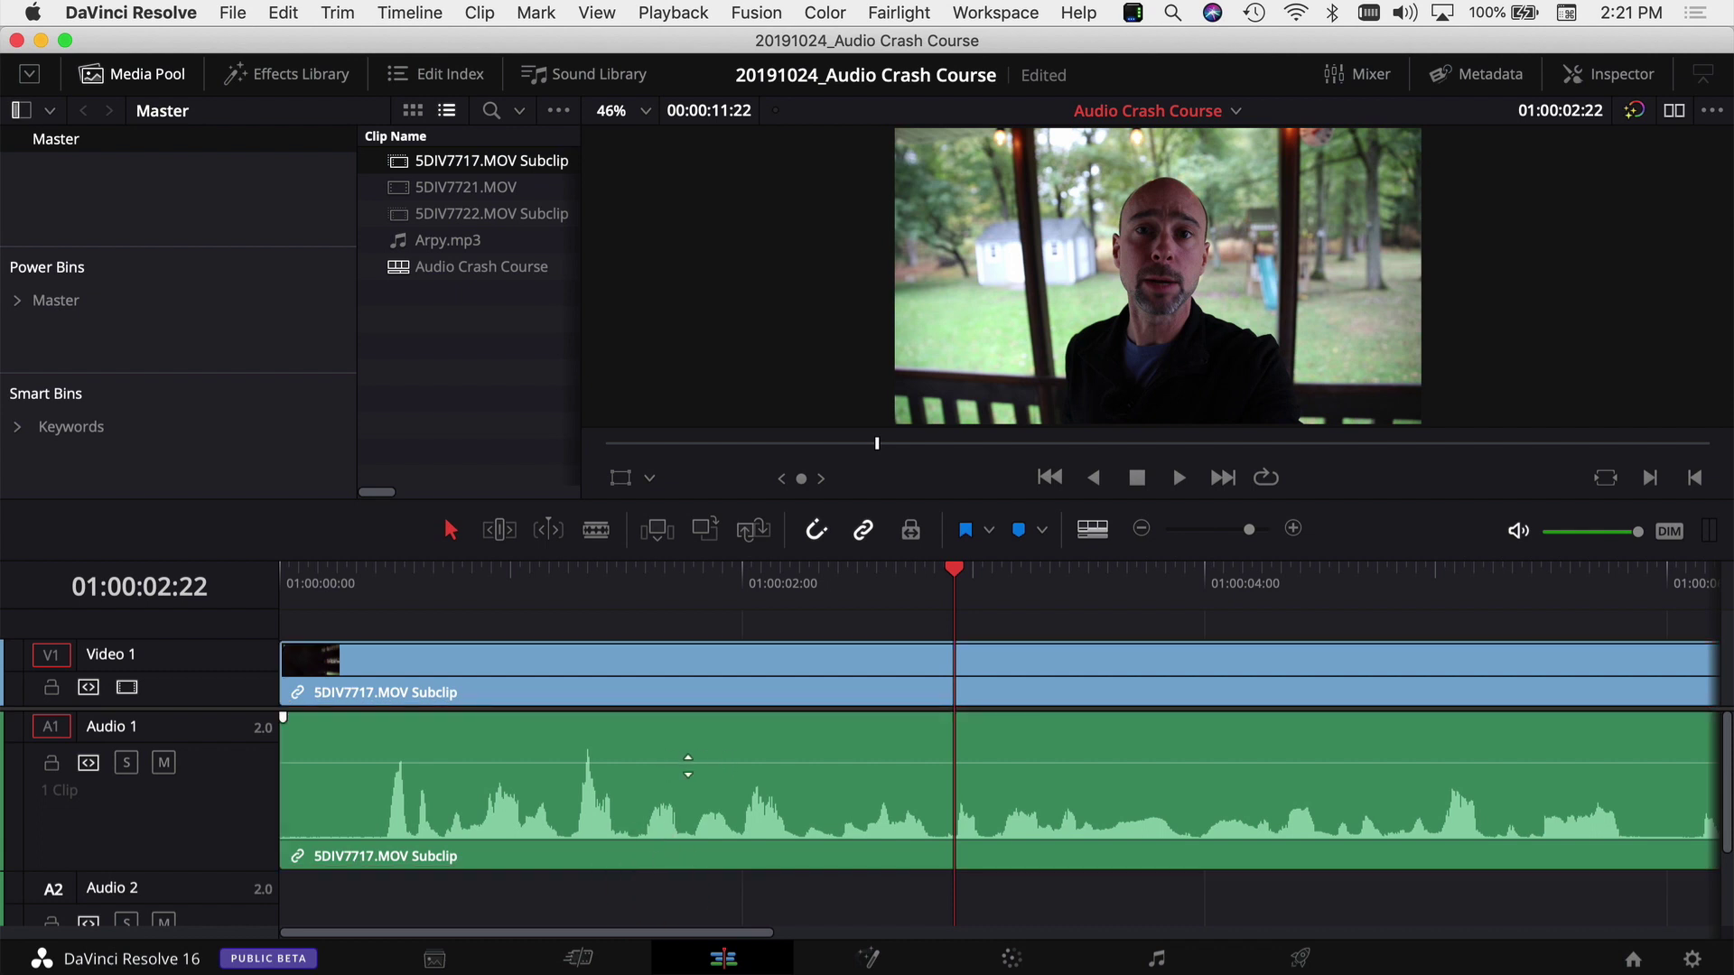
left_click_drag(688, 765, 691, 774)
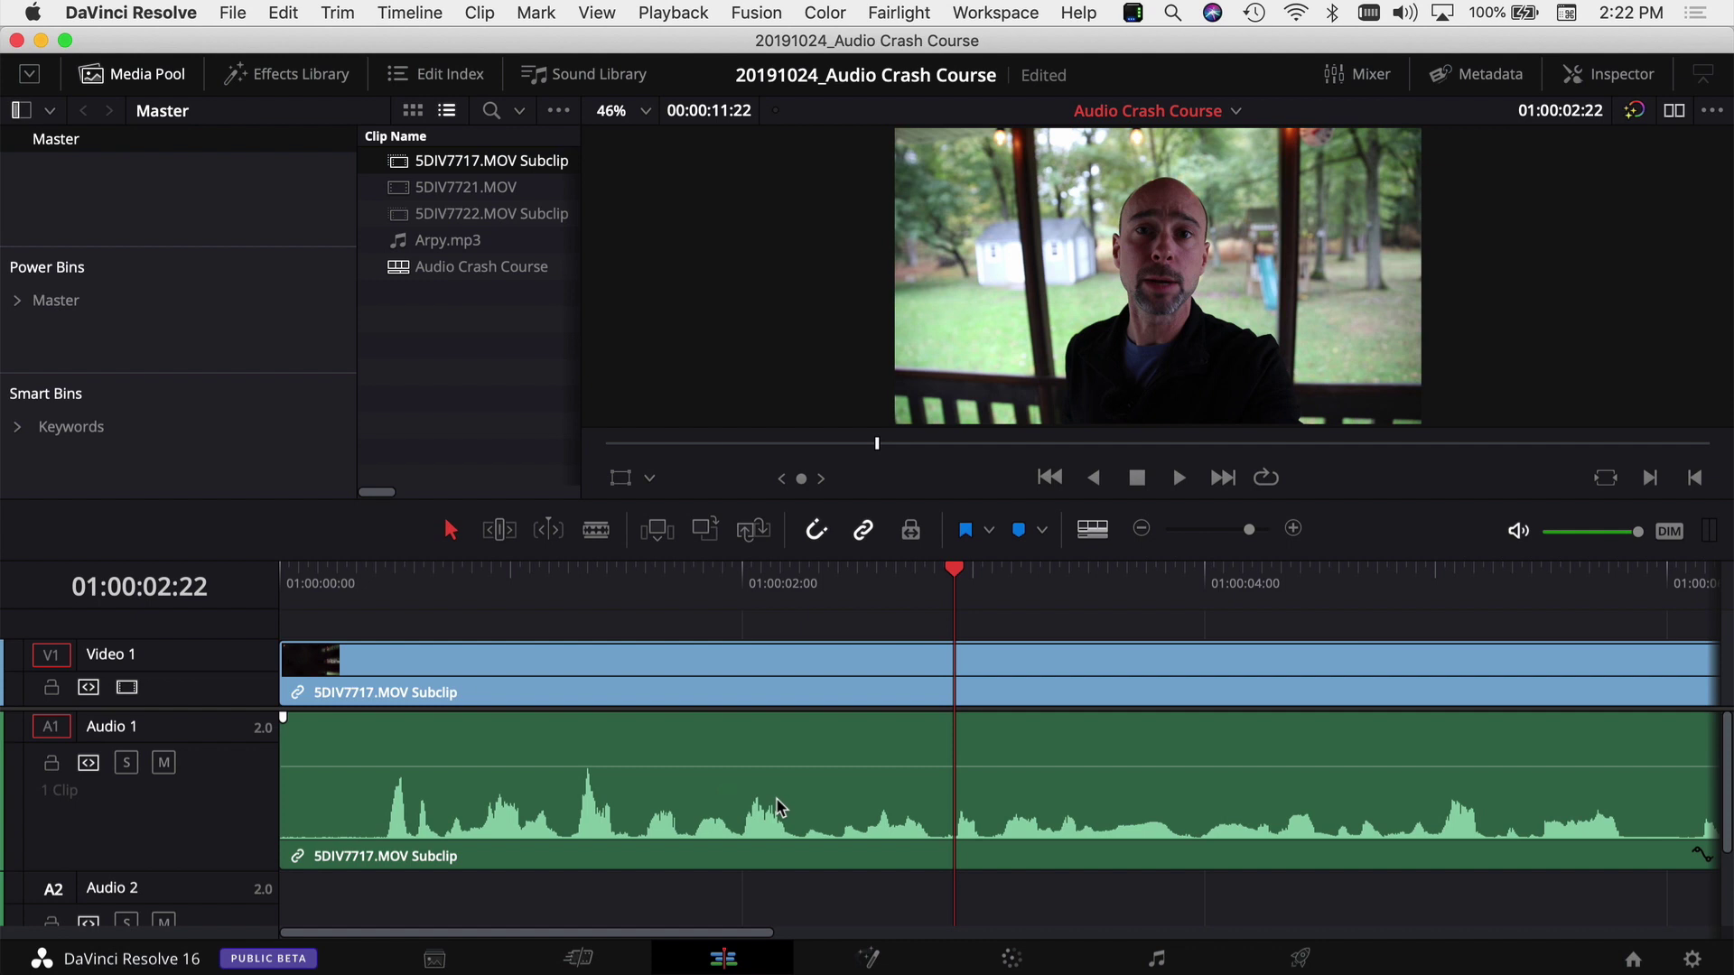
Show the Audio 1 clip's properties in the Inspector and reset its volume to 0.00
left_click(755, 799)
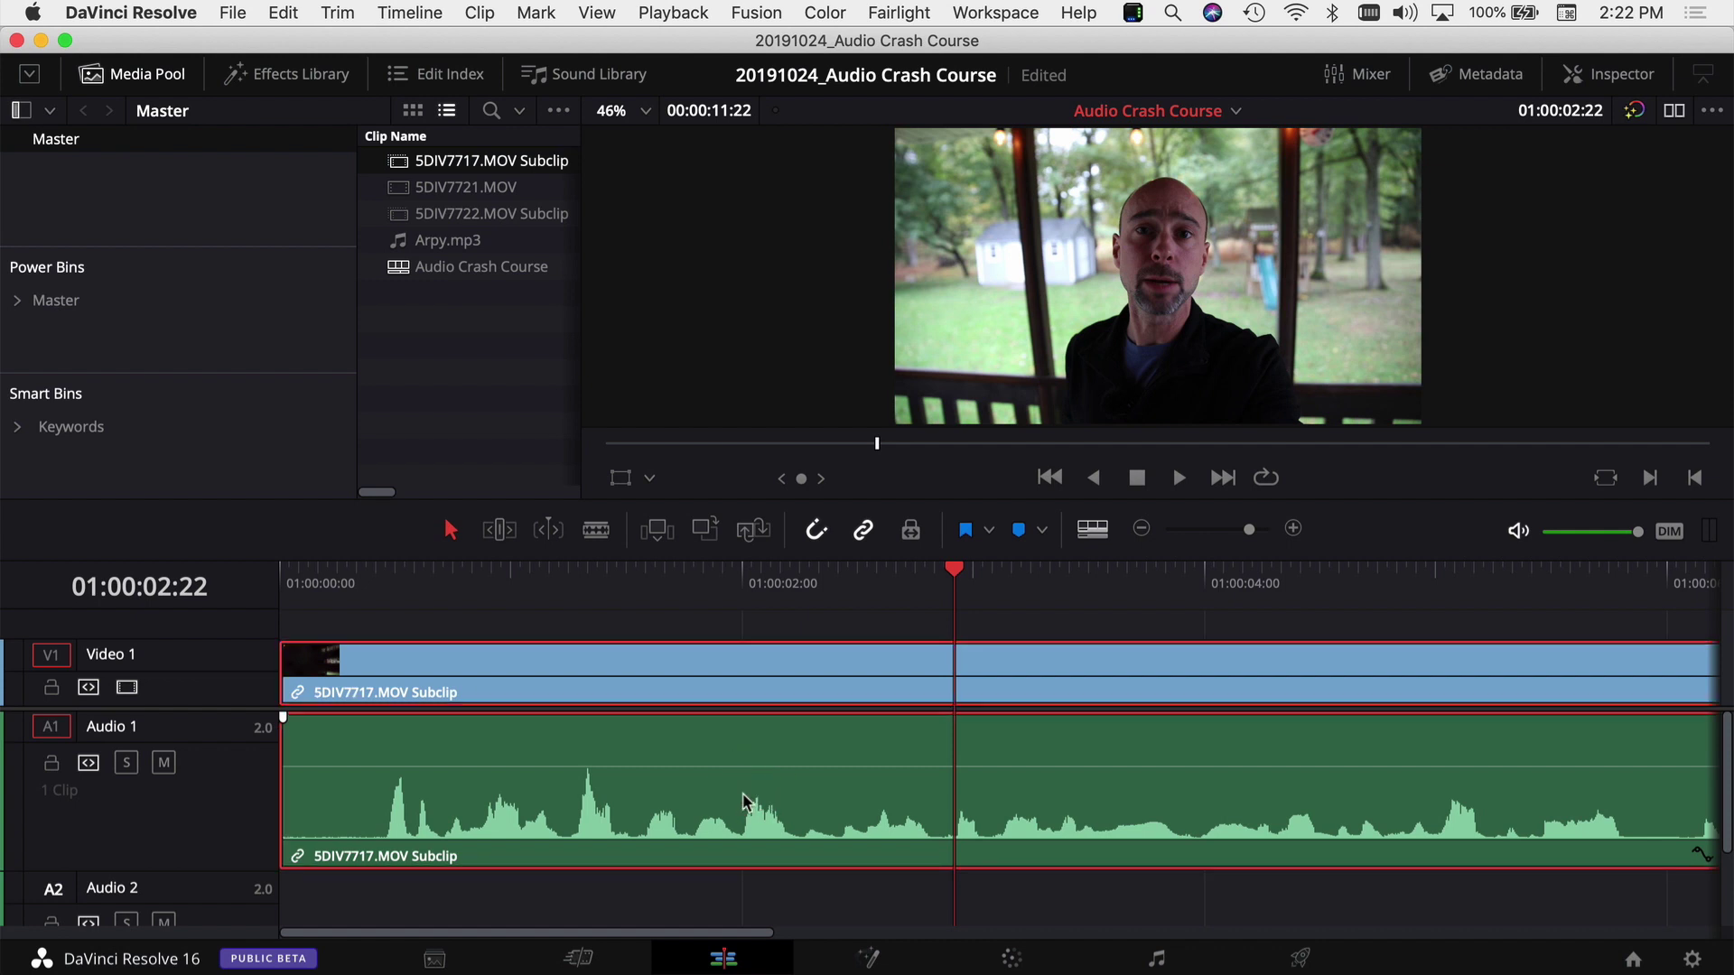
left_click(1613, 76)
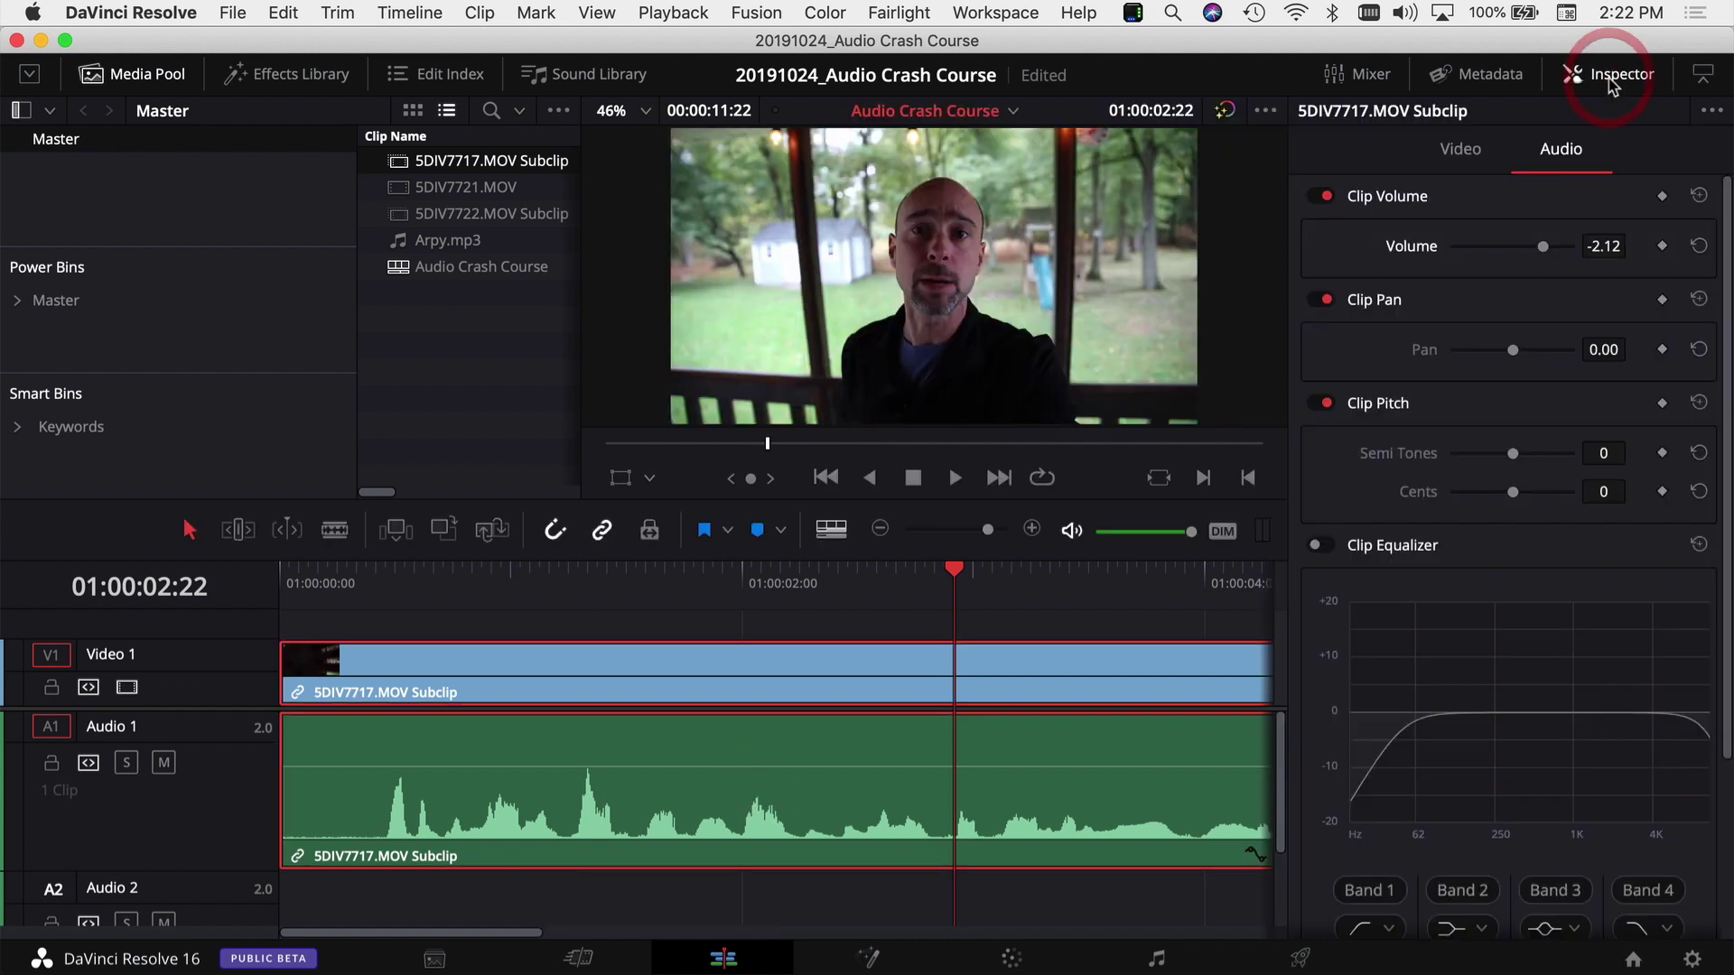
double_click(1415, 251)
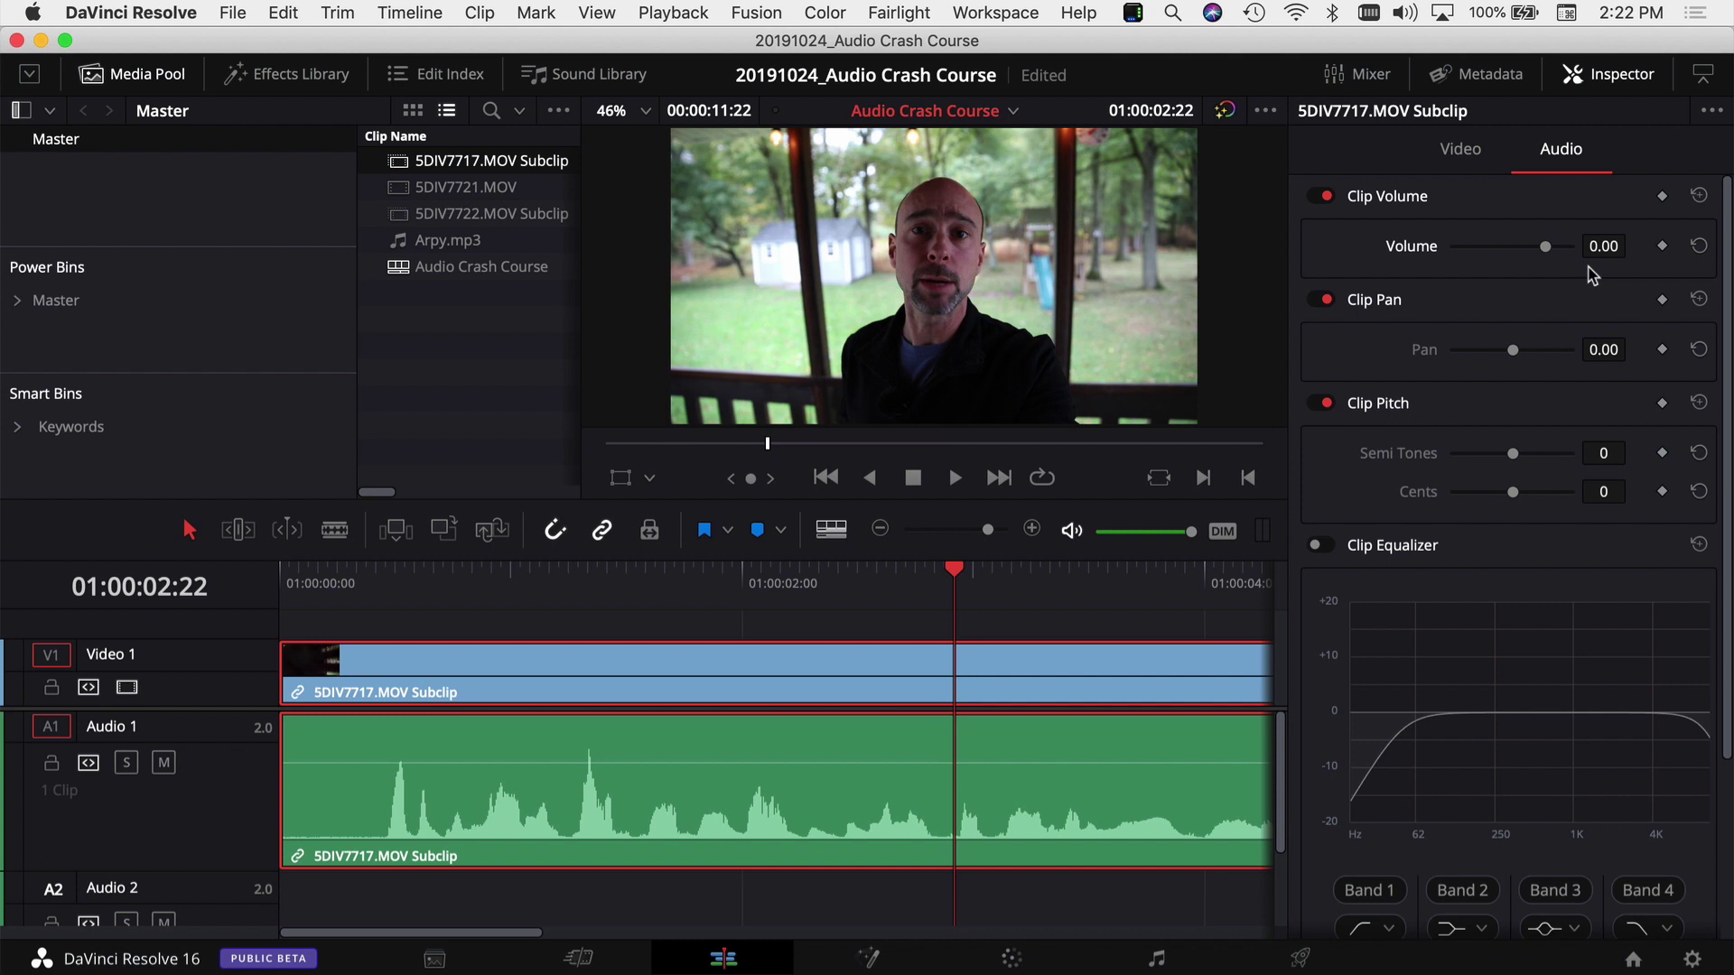
Play the timeline from 01:00:00:23 to listen to the clip at its reset volume
left_click(501, 610)
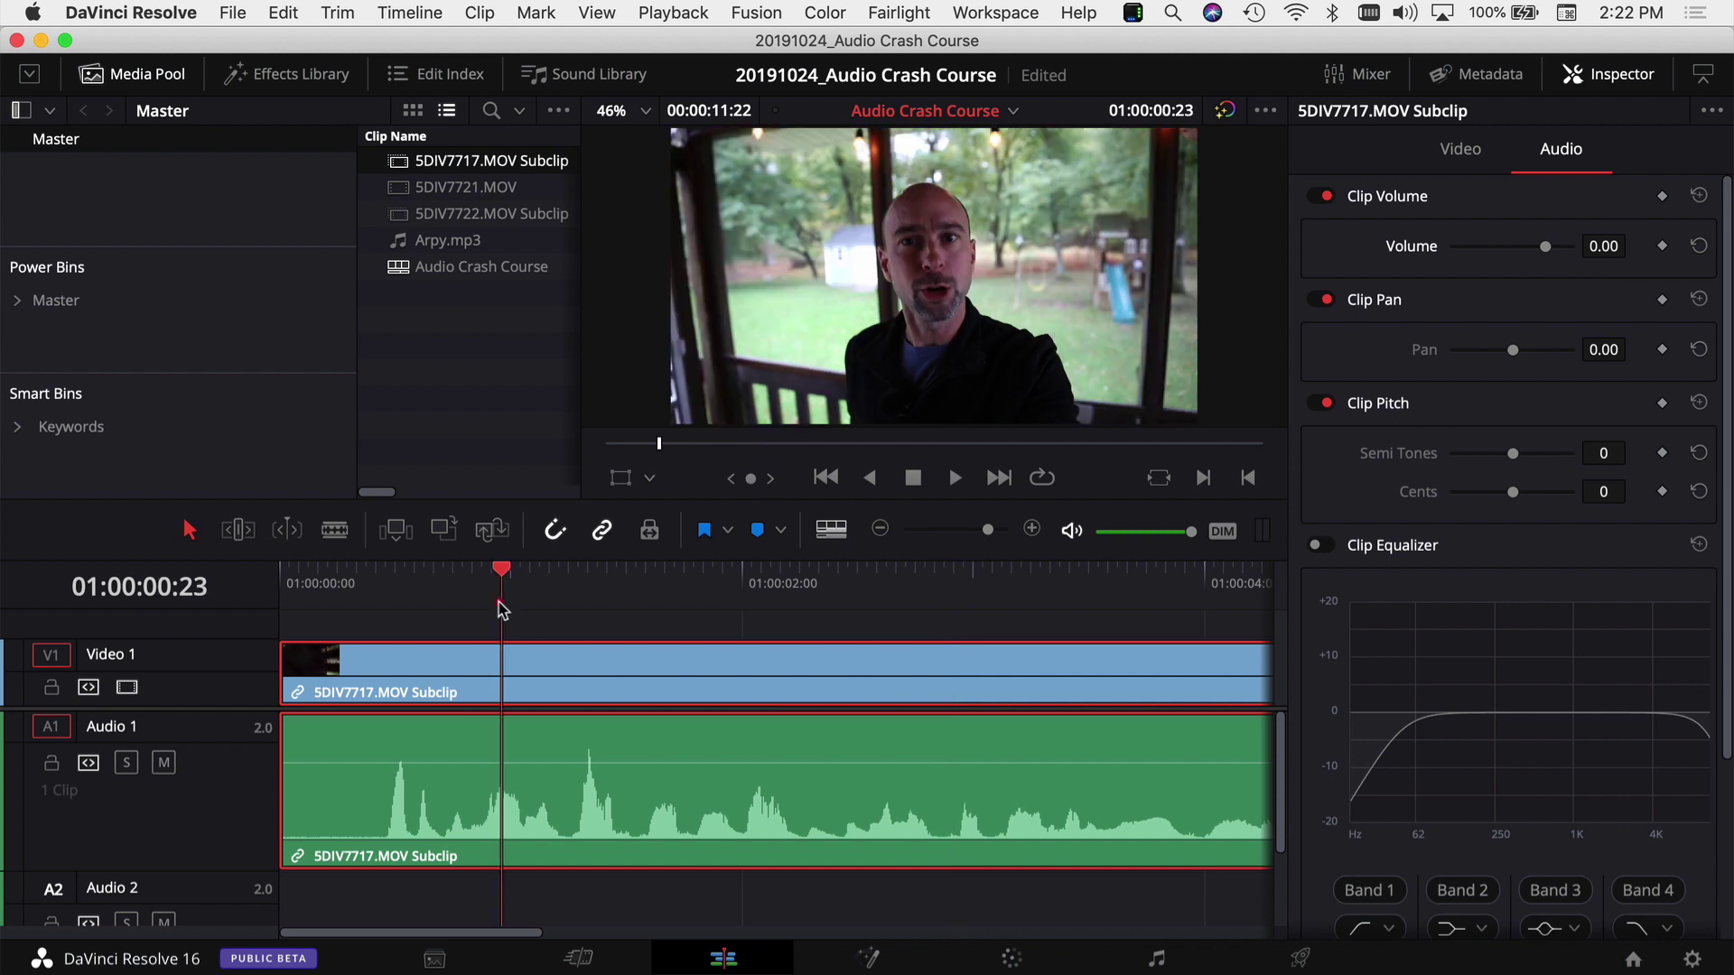
key("space")
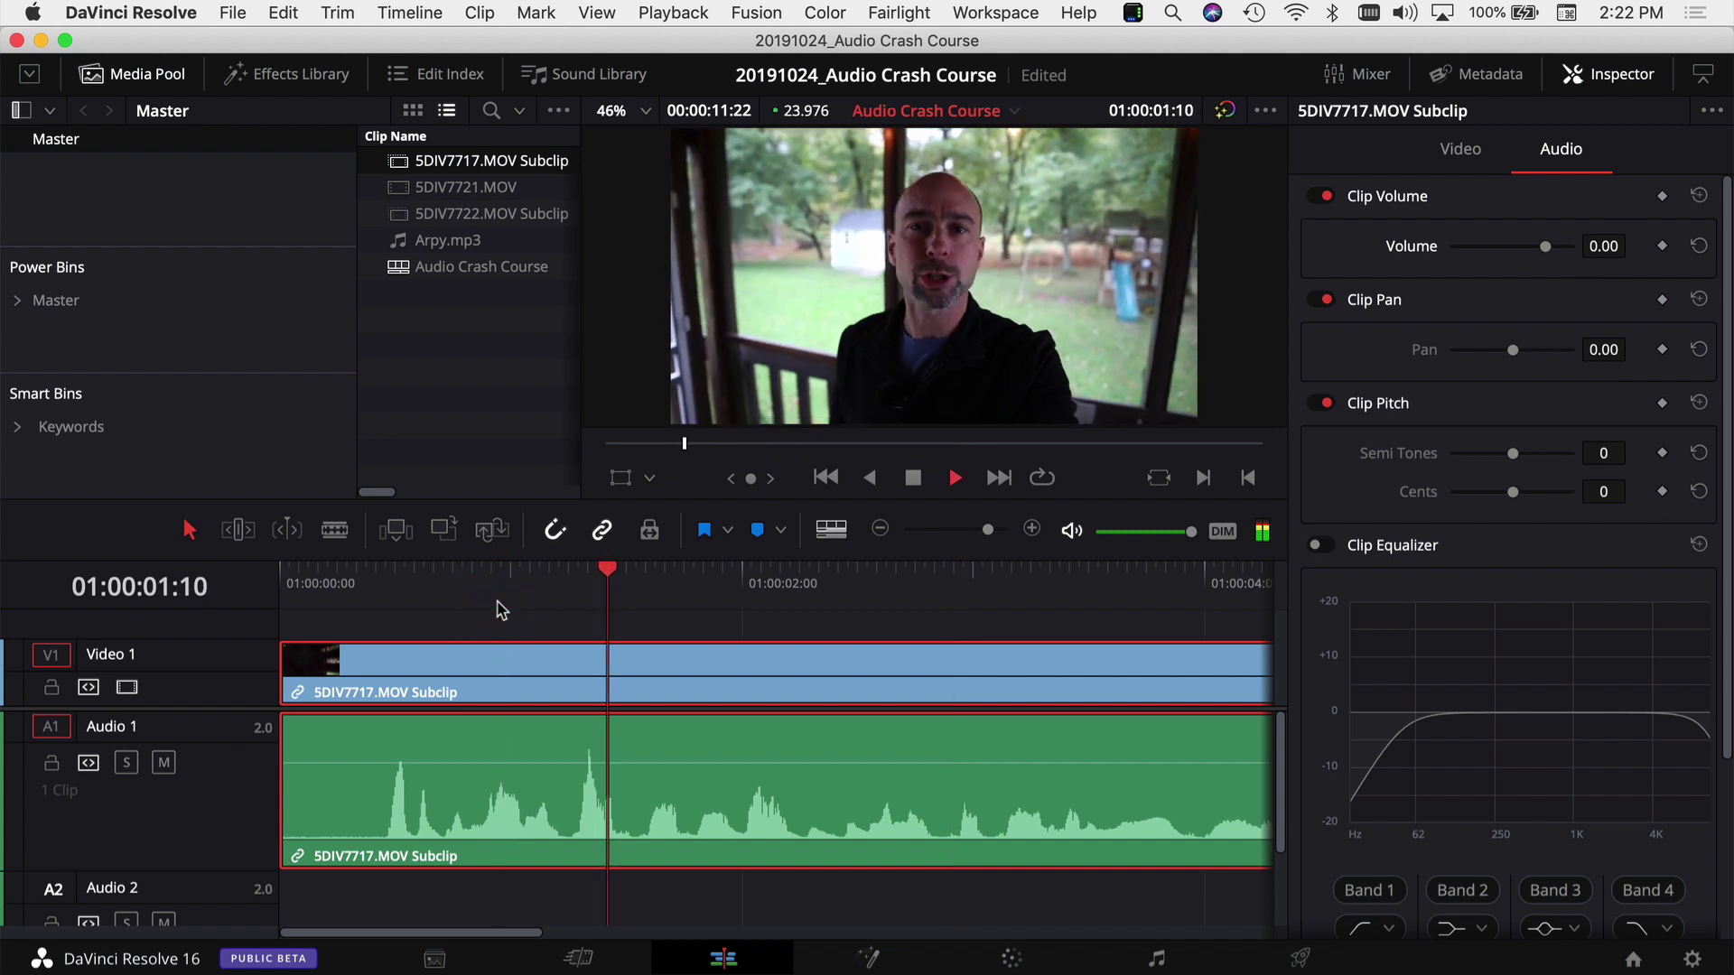
key("space")
Raise the Audio 1 clip's volume to about 3.23 and deselect the clip
left_click_drag(1545, 246, 1545, 246)
mouse_move(843, 763)
left_mouse_down()
mouse_move(843, 735)
mouse_move(821, 751)
left_mouse_up()
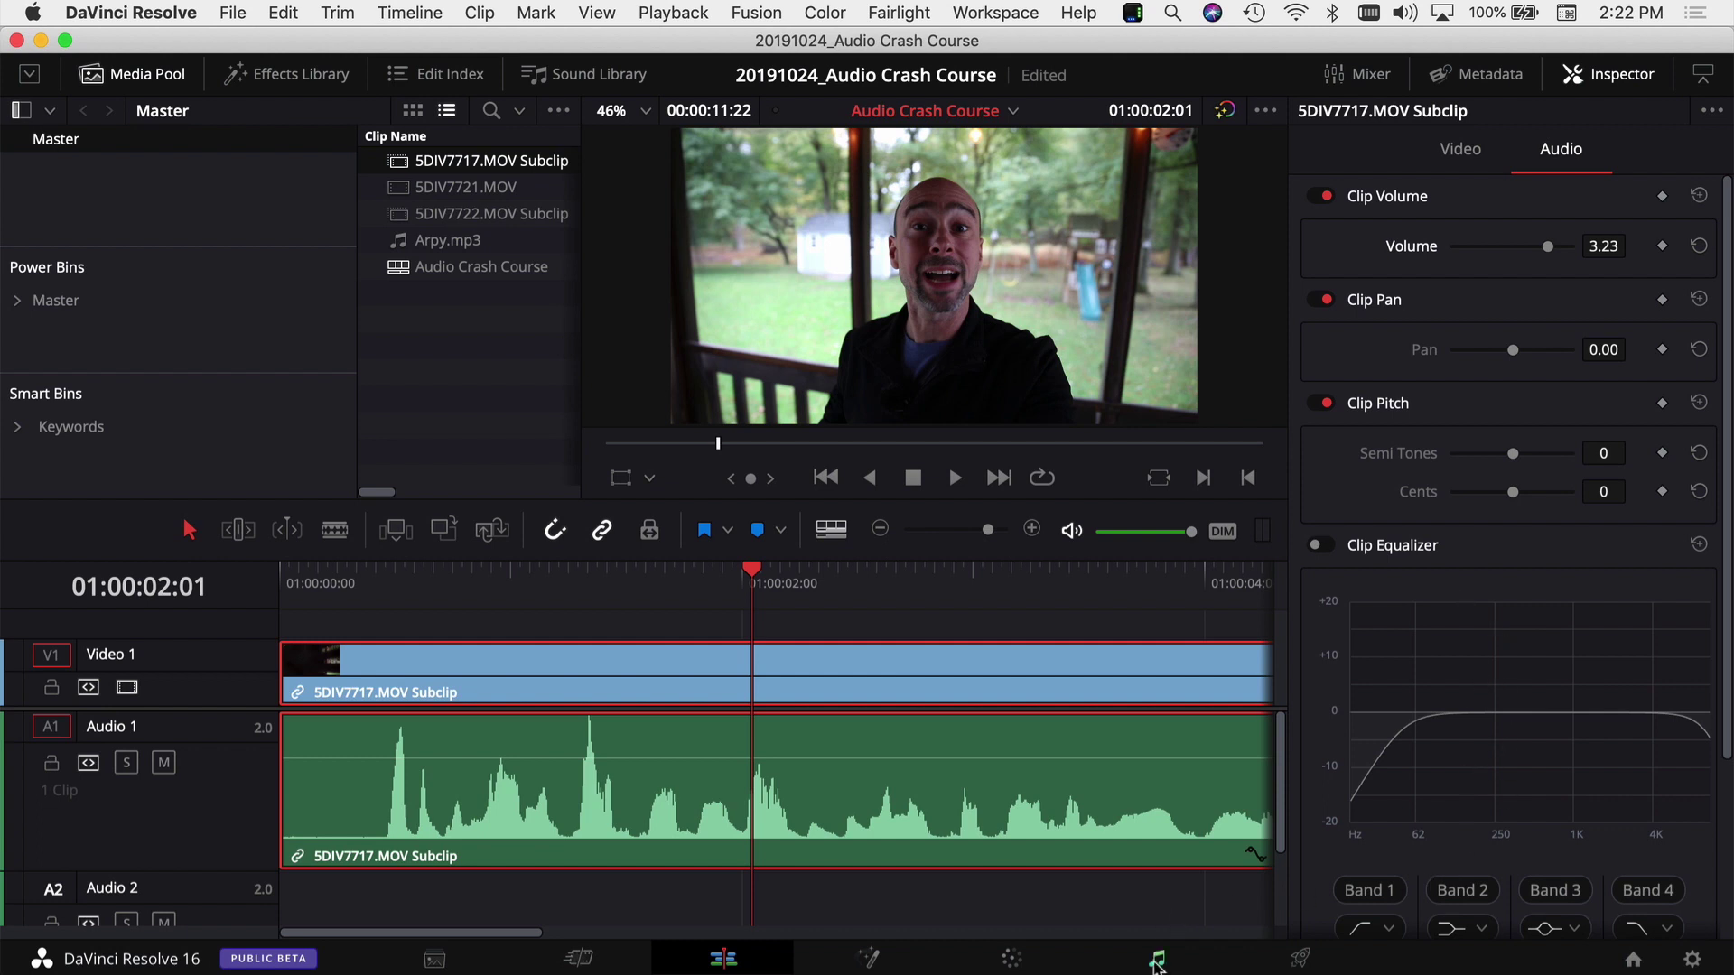
left_click(705, 912)
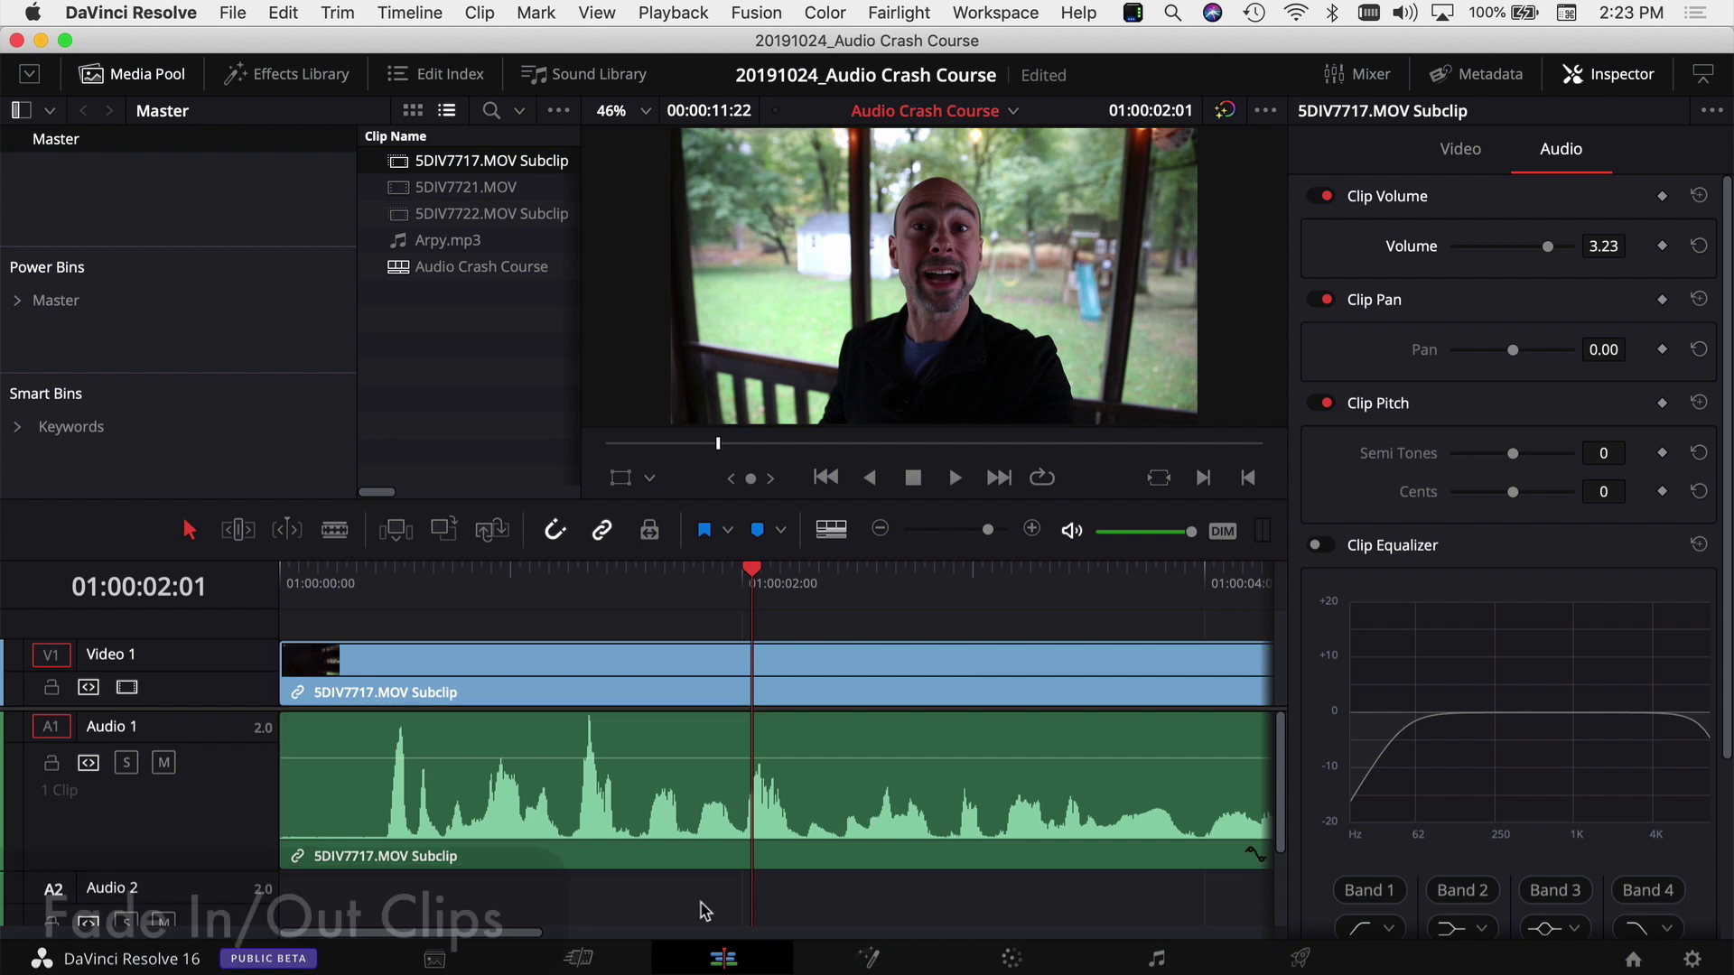
Close the Inspector and add a fade-out to the end of the Audio 1 clip
mouse_move(531, 804)
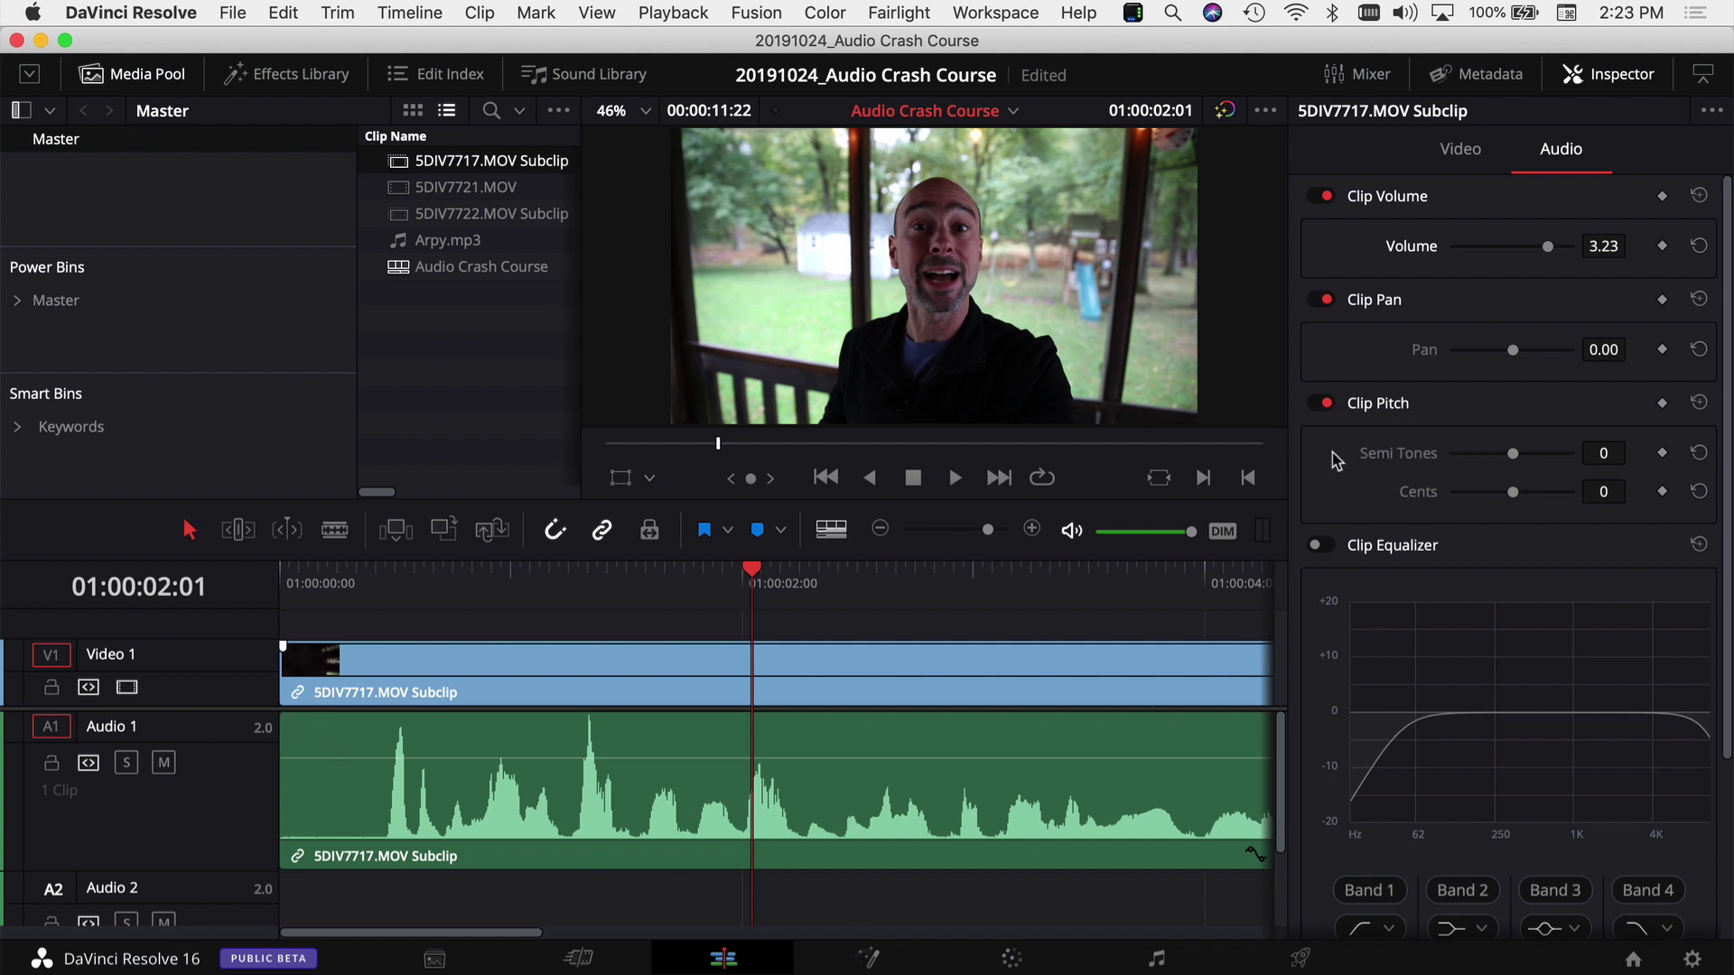
left_click(1591, 79)
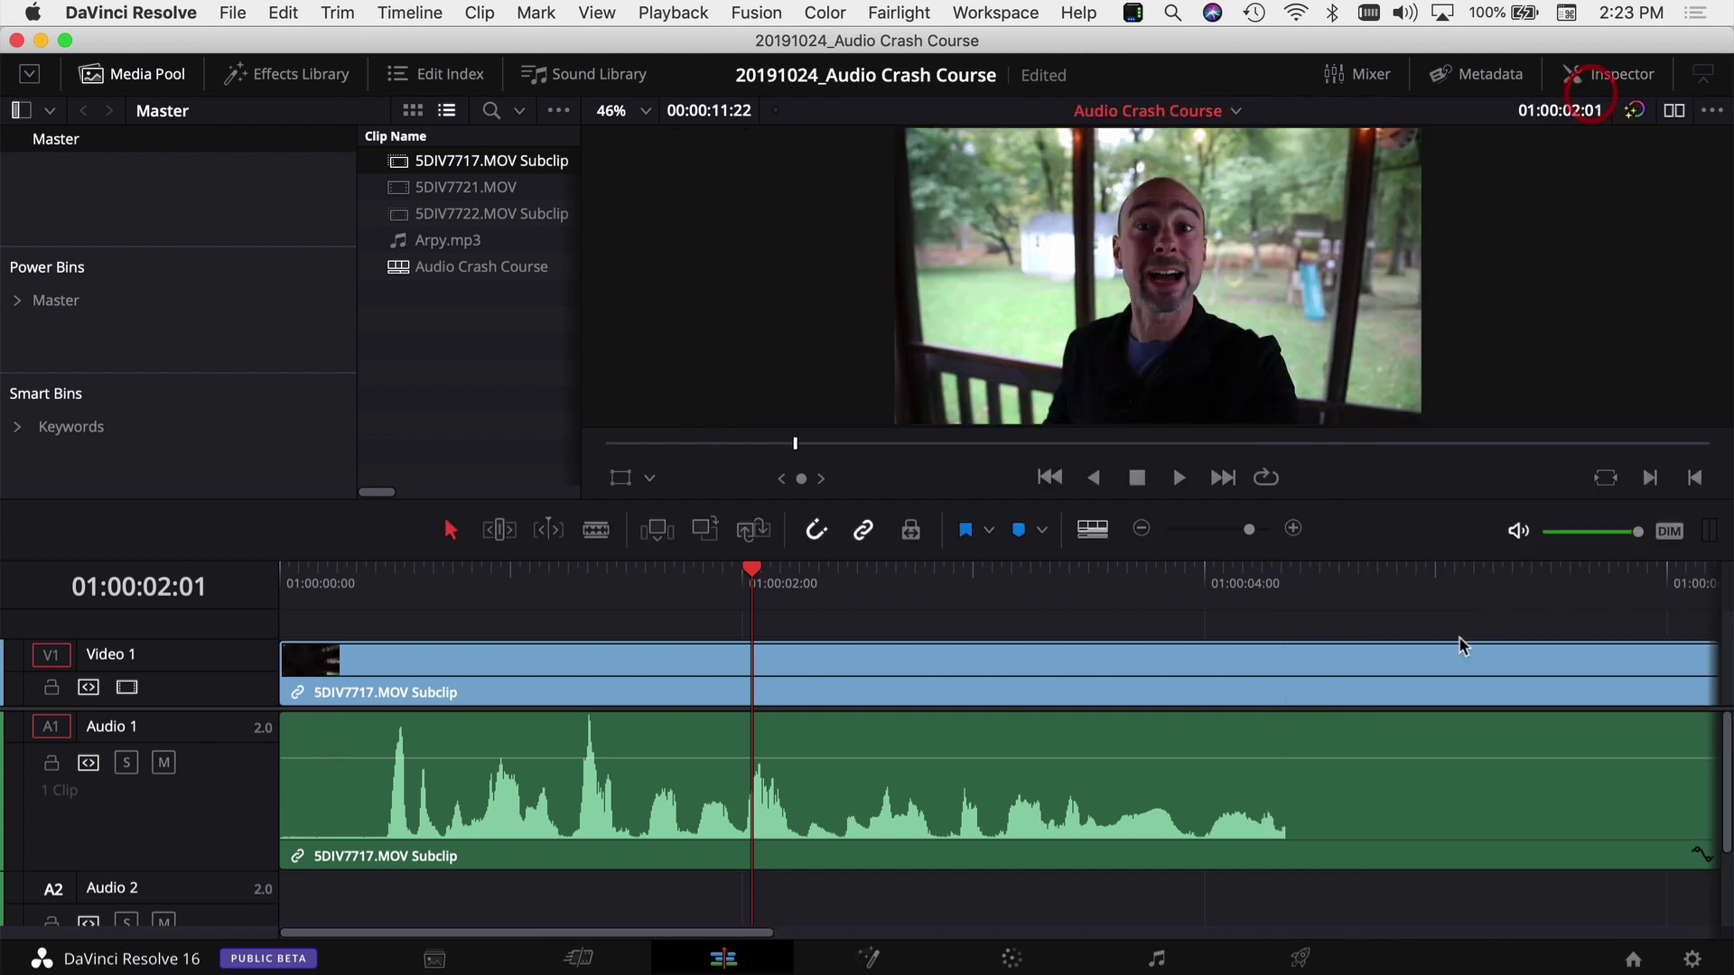
left_click(1142, 529)
mouse_move(1652, 719)
left_mouse_down()
mouse_move(1616, 749)
mouse_move(1422, 748)
left_mouse_up()
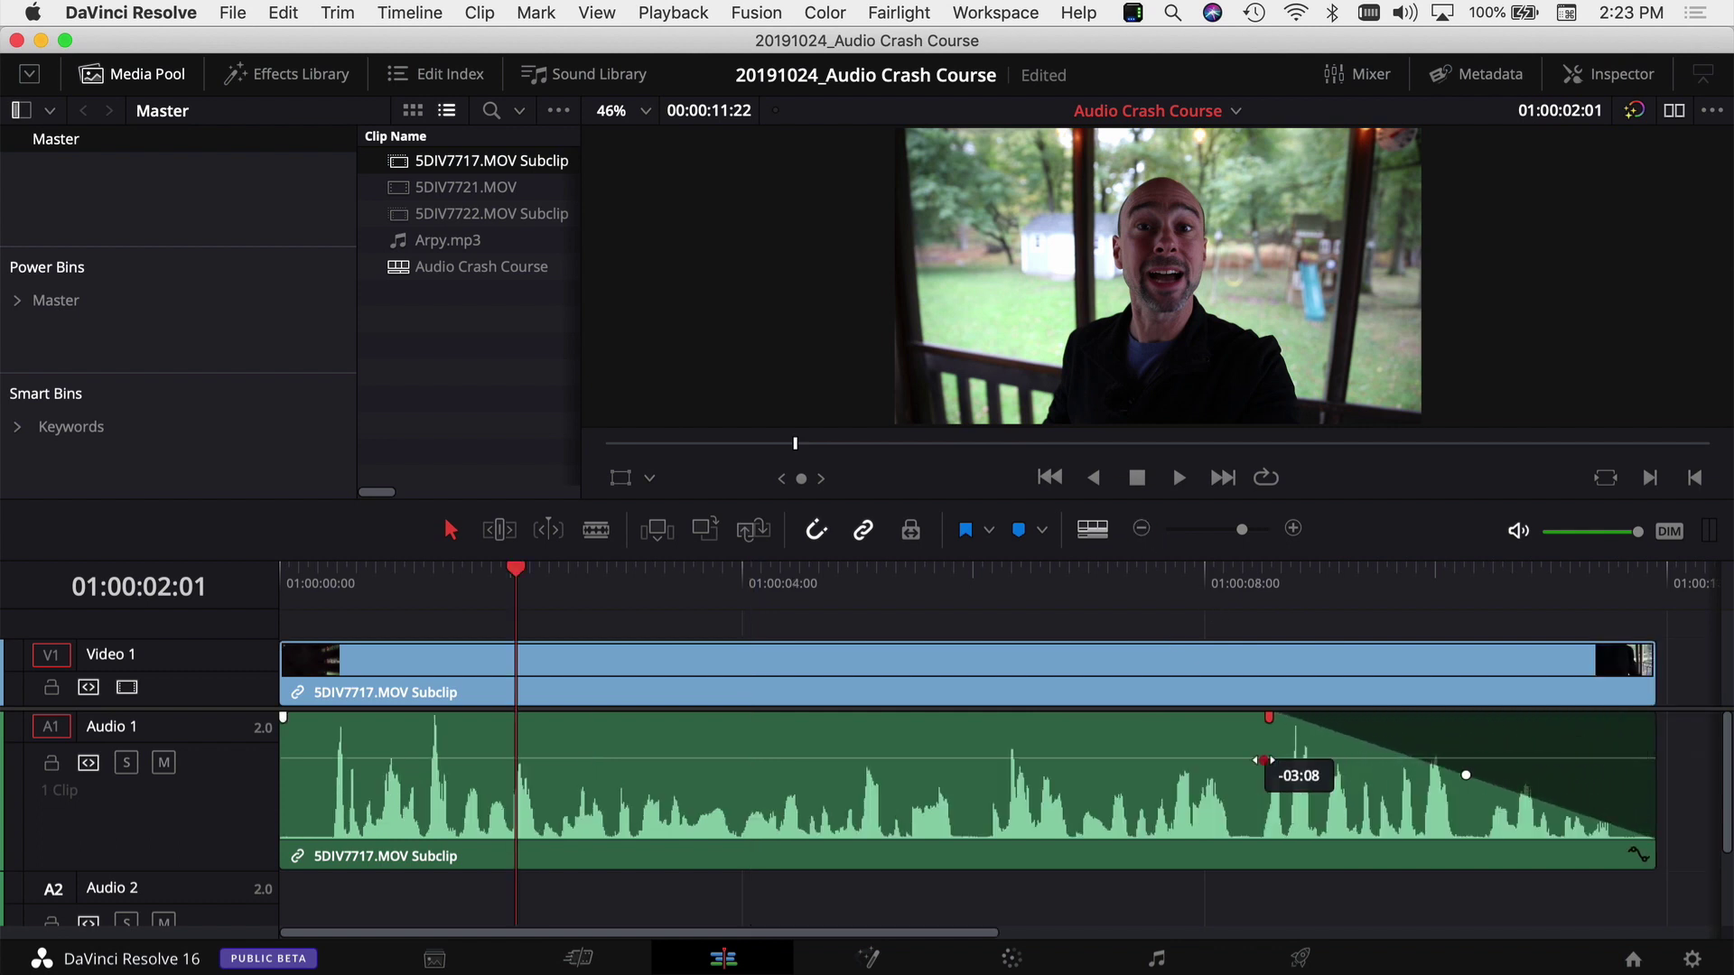
Replace the Audio 1 clip's fade-out with a fade-in of about 2 seconds and play the clip from the start
left_click_drag(1262, 760, 1716, 722)
left_click_drag(284, 720, 525, 746)
key("Home")
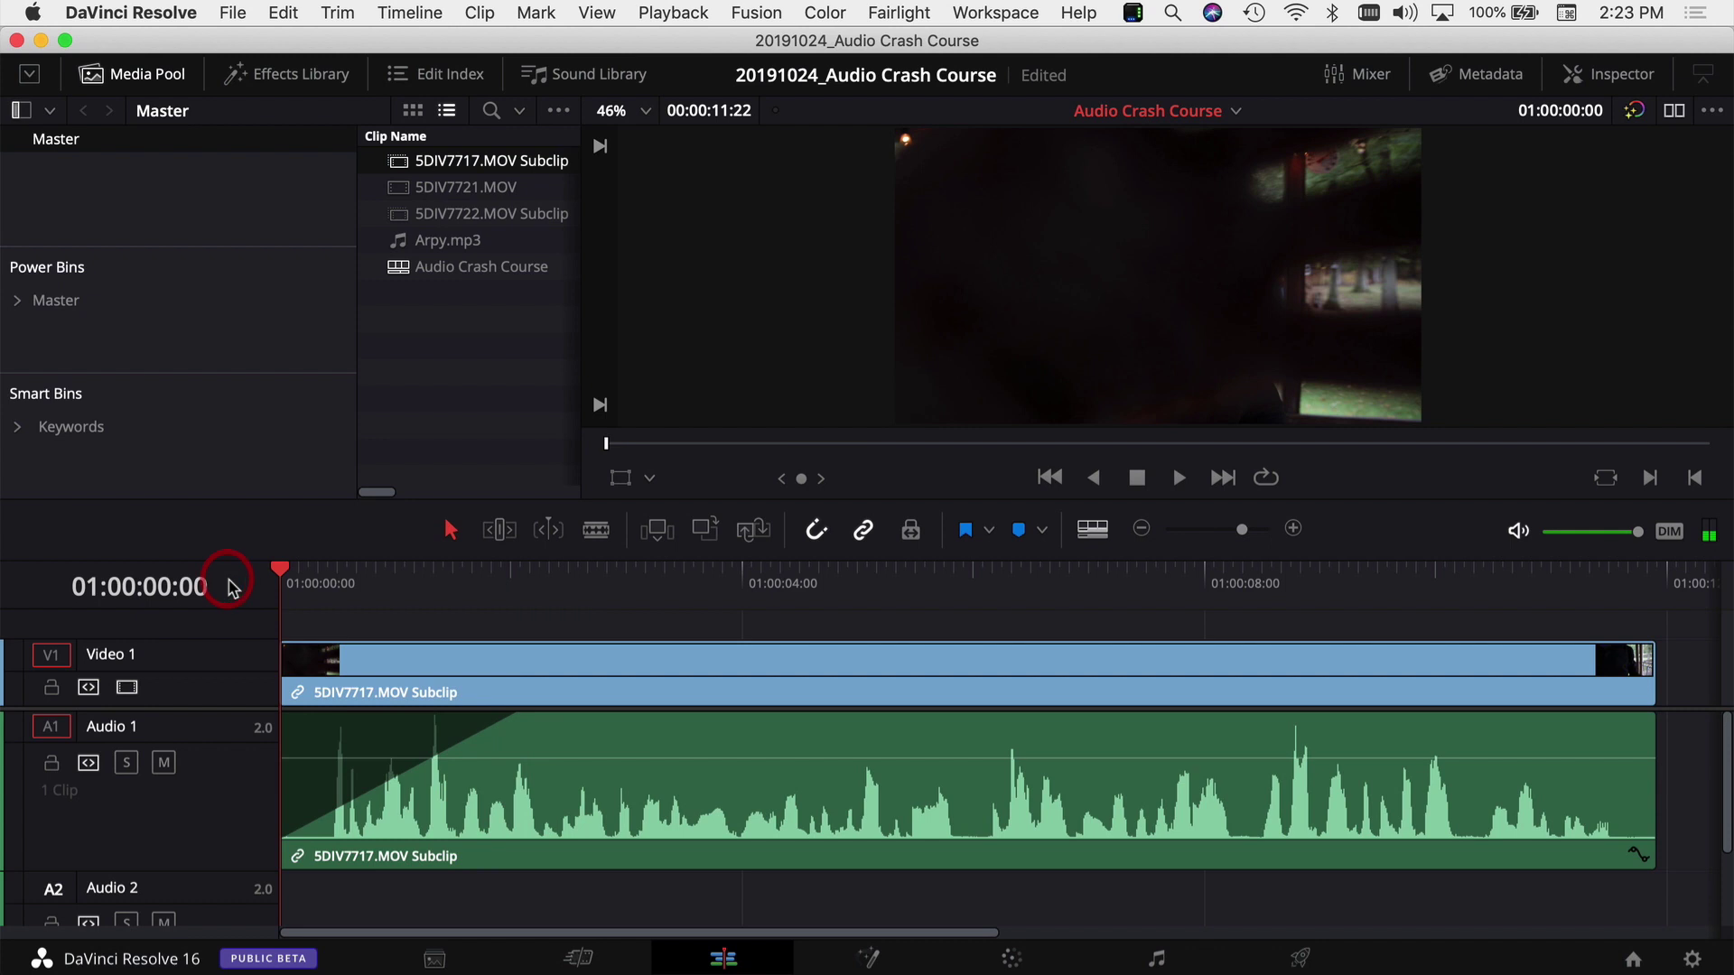
key("space")
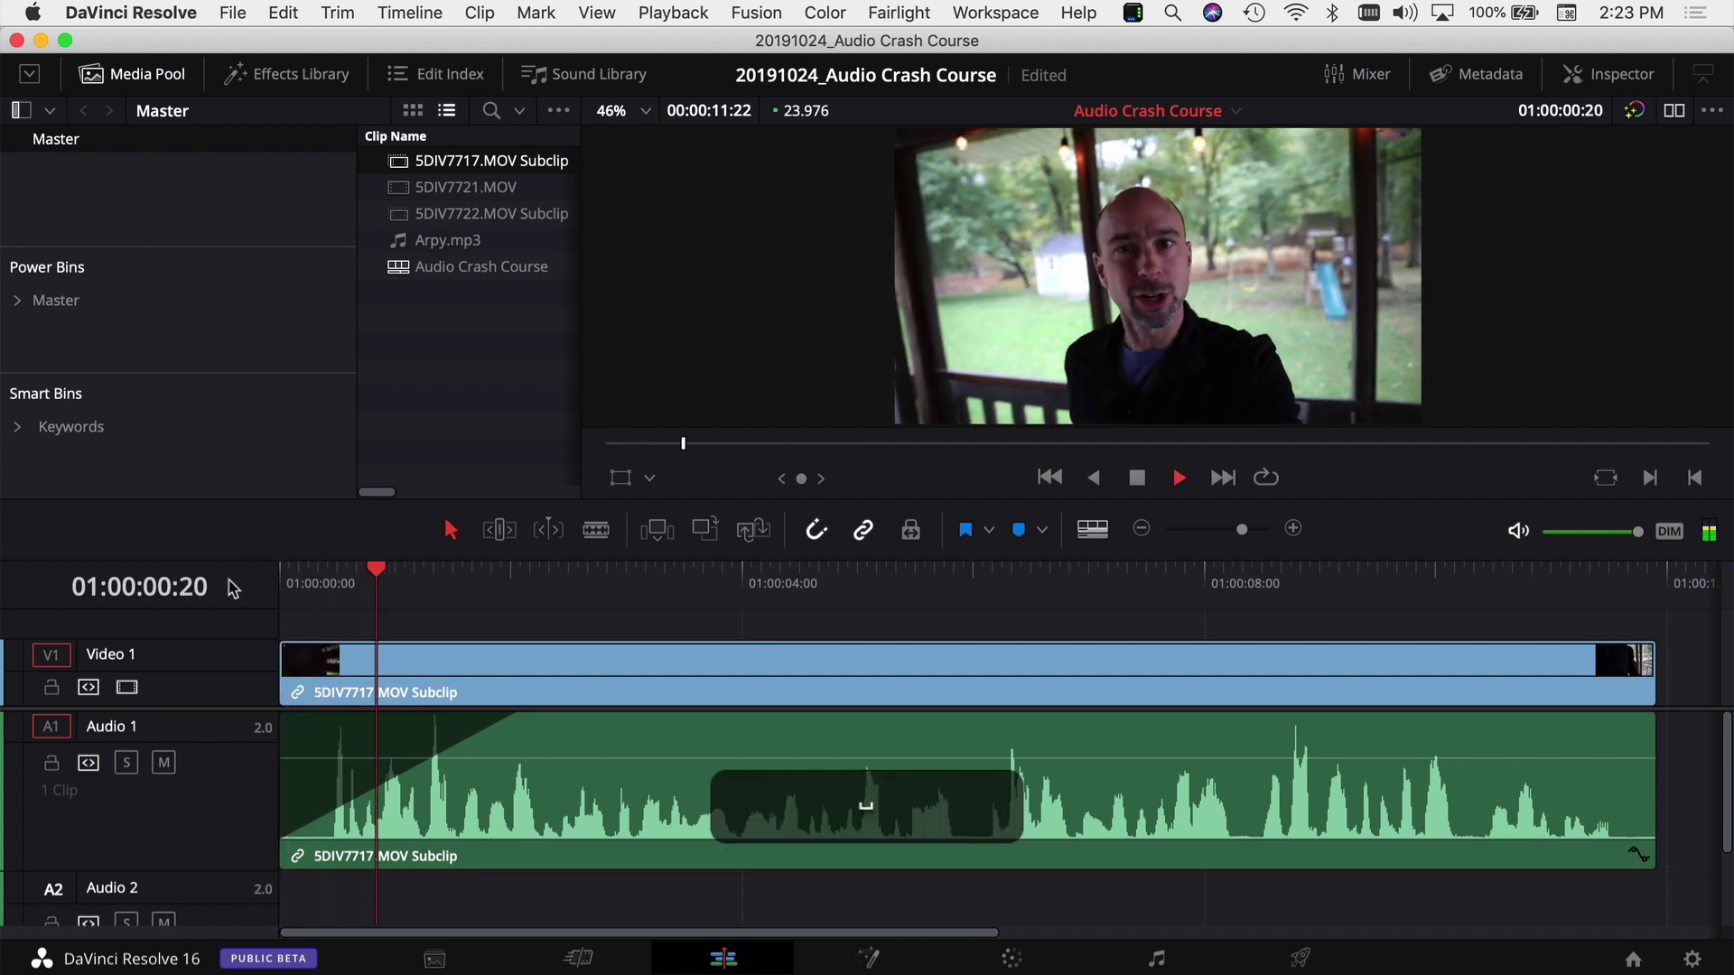
key("space")
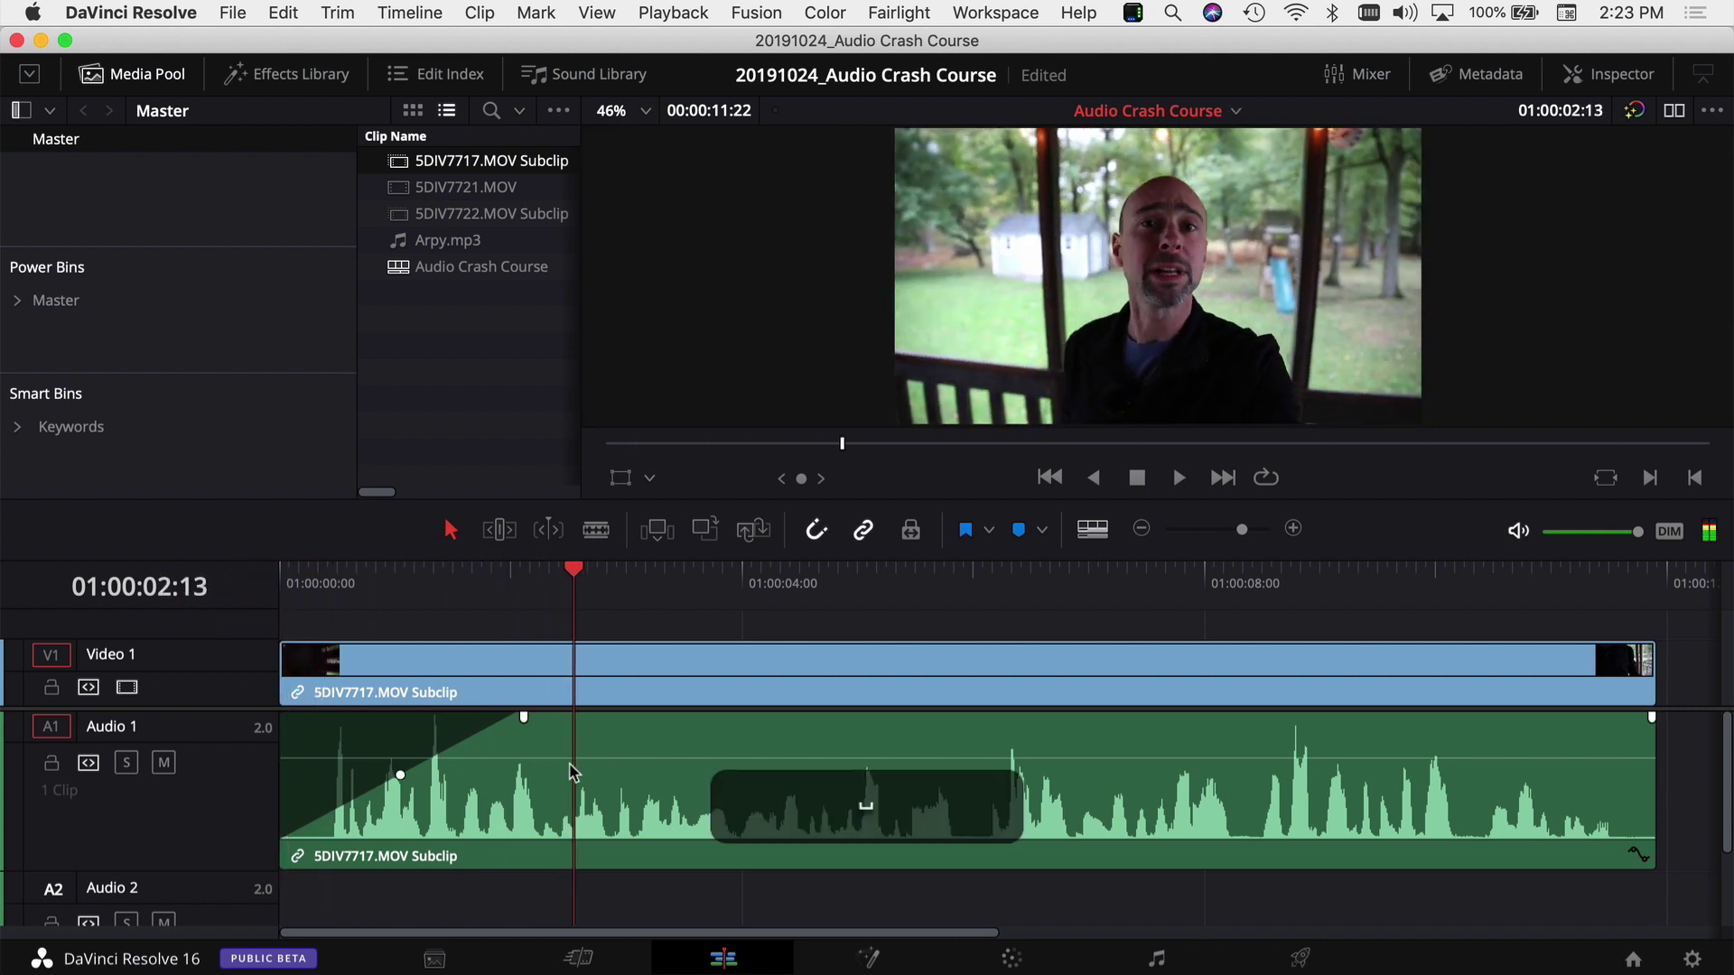
Add a fade-out of about 3 seconds to the Audio 1 clip and audition a downward-bent fade-in curve from the start
left_click_drag(1651, 719, 1318, 720)
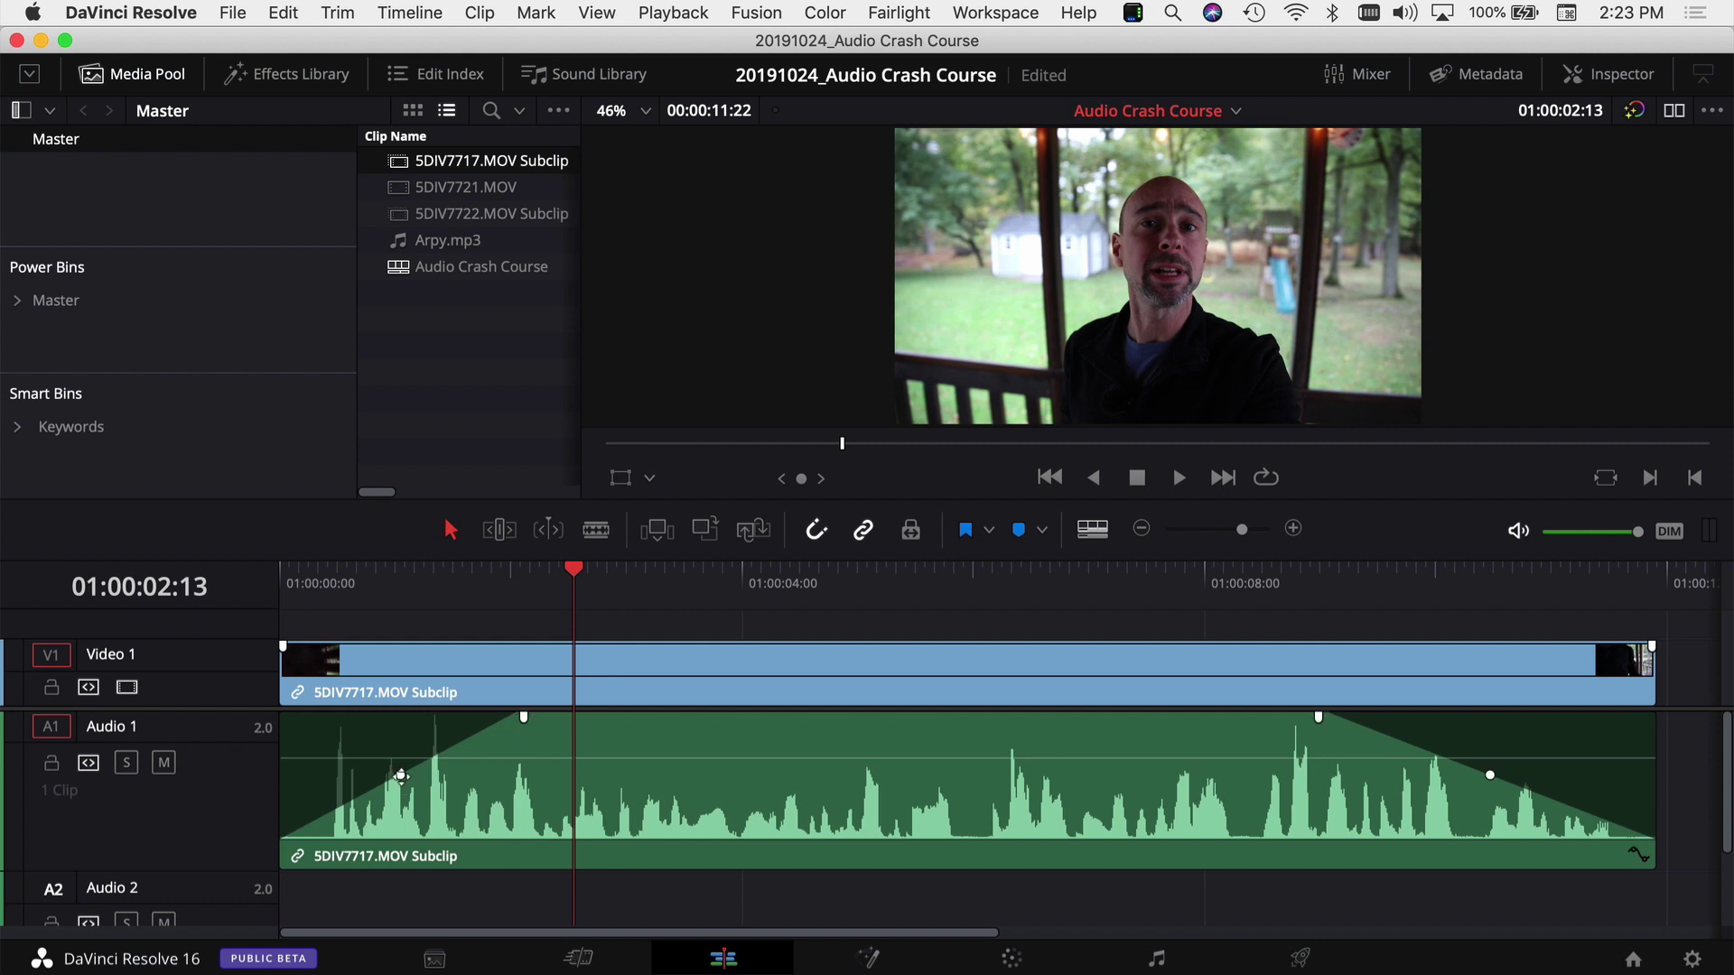
left_click_drag(401, 774, 377, 826)
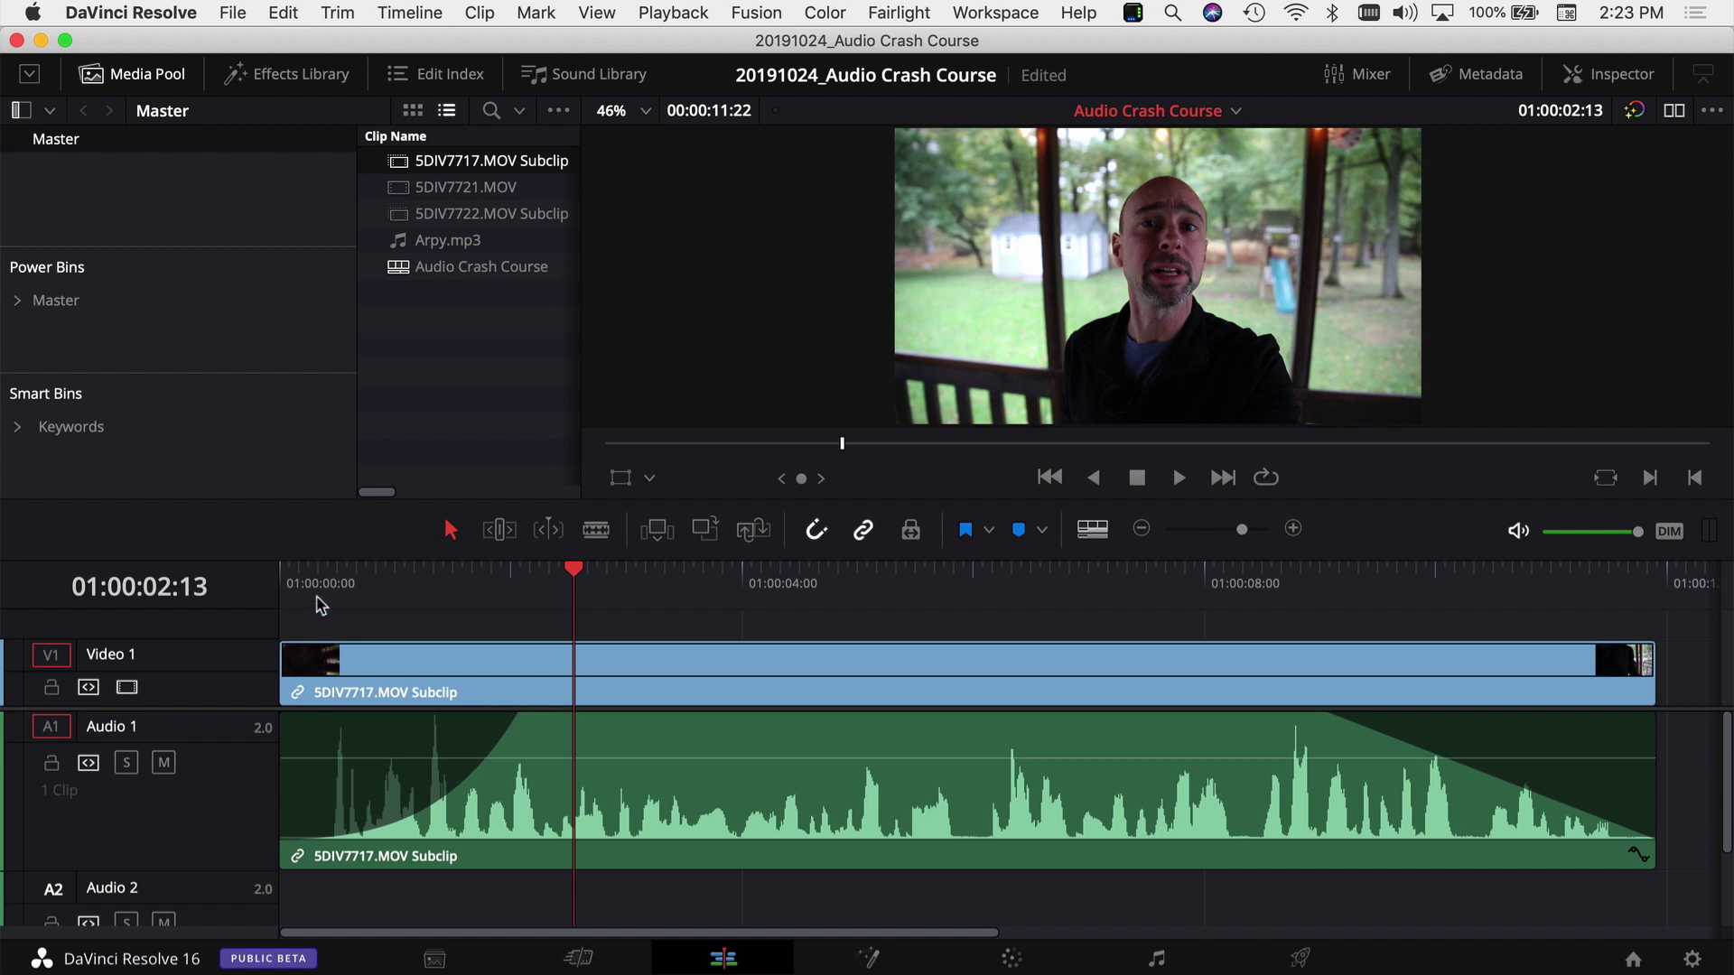
left_click_drag(311, 583, 262, 588)
key("space")
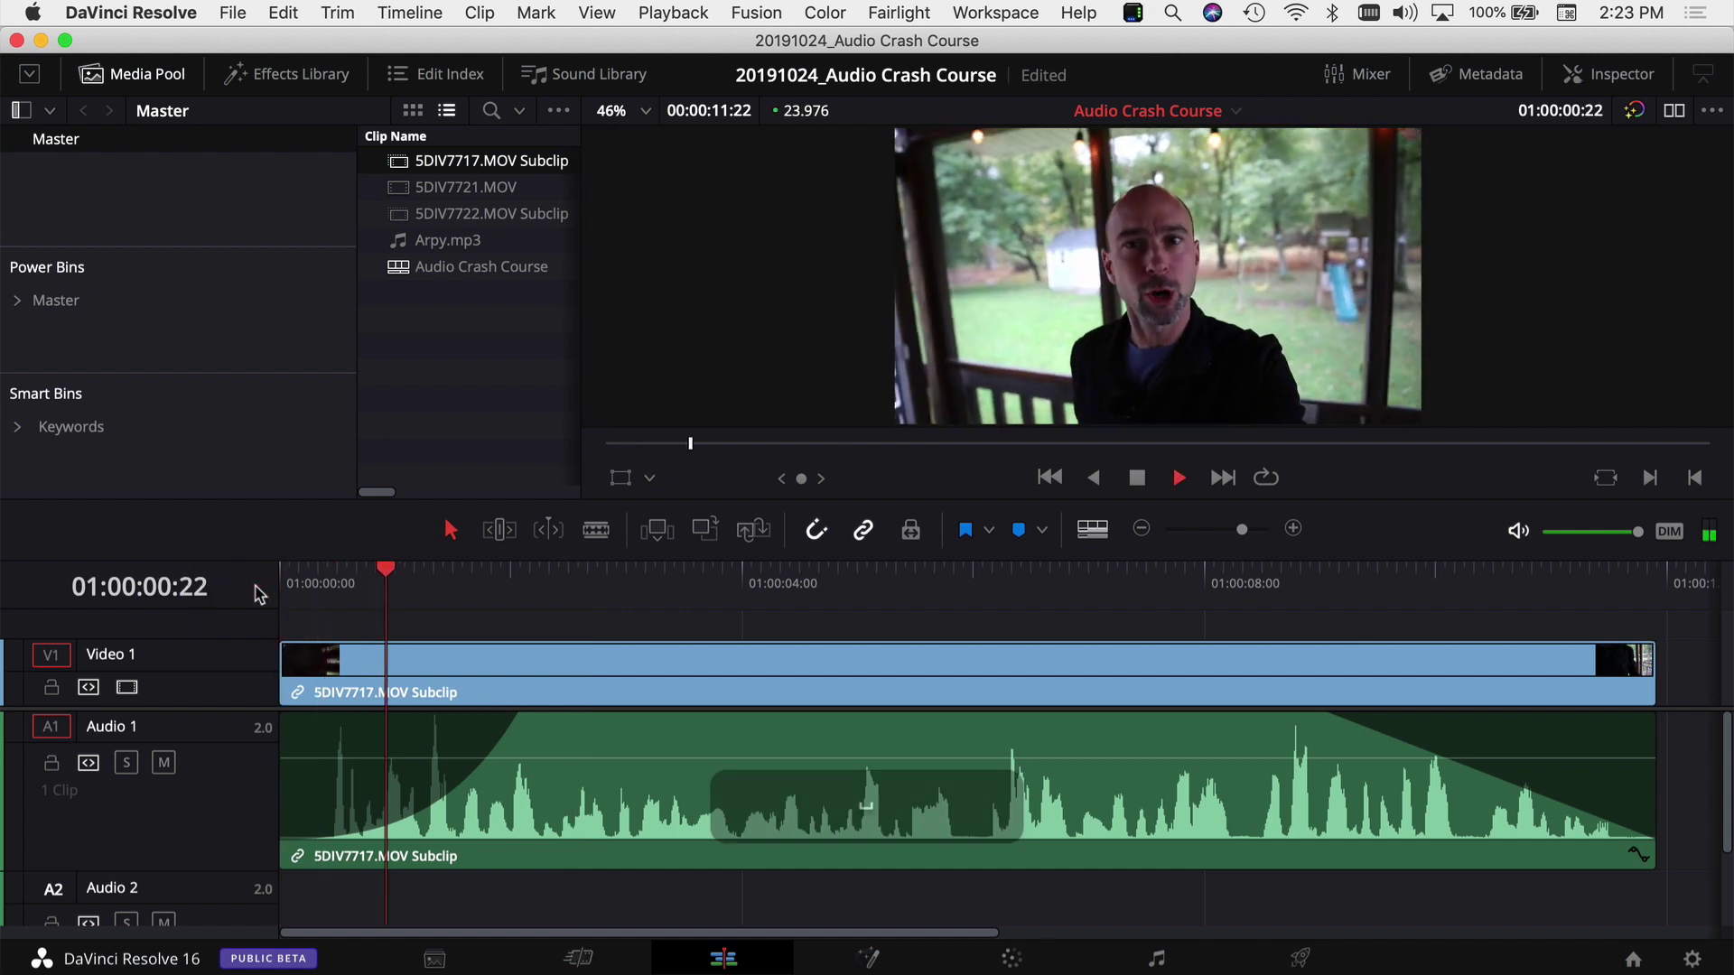
key("space")
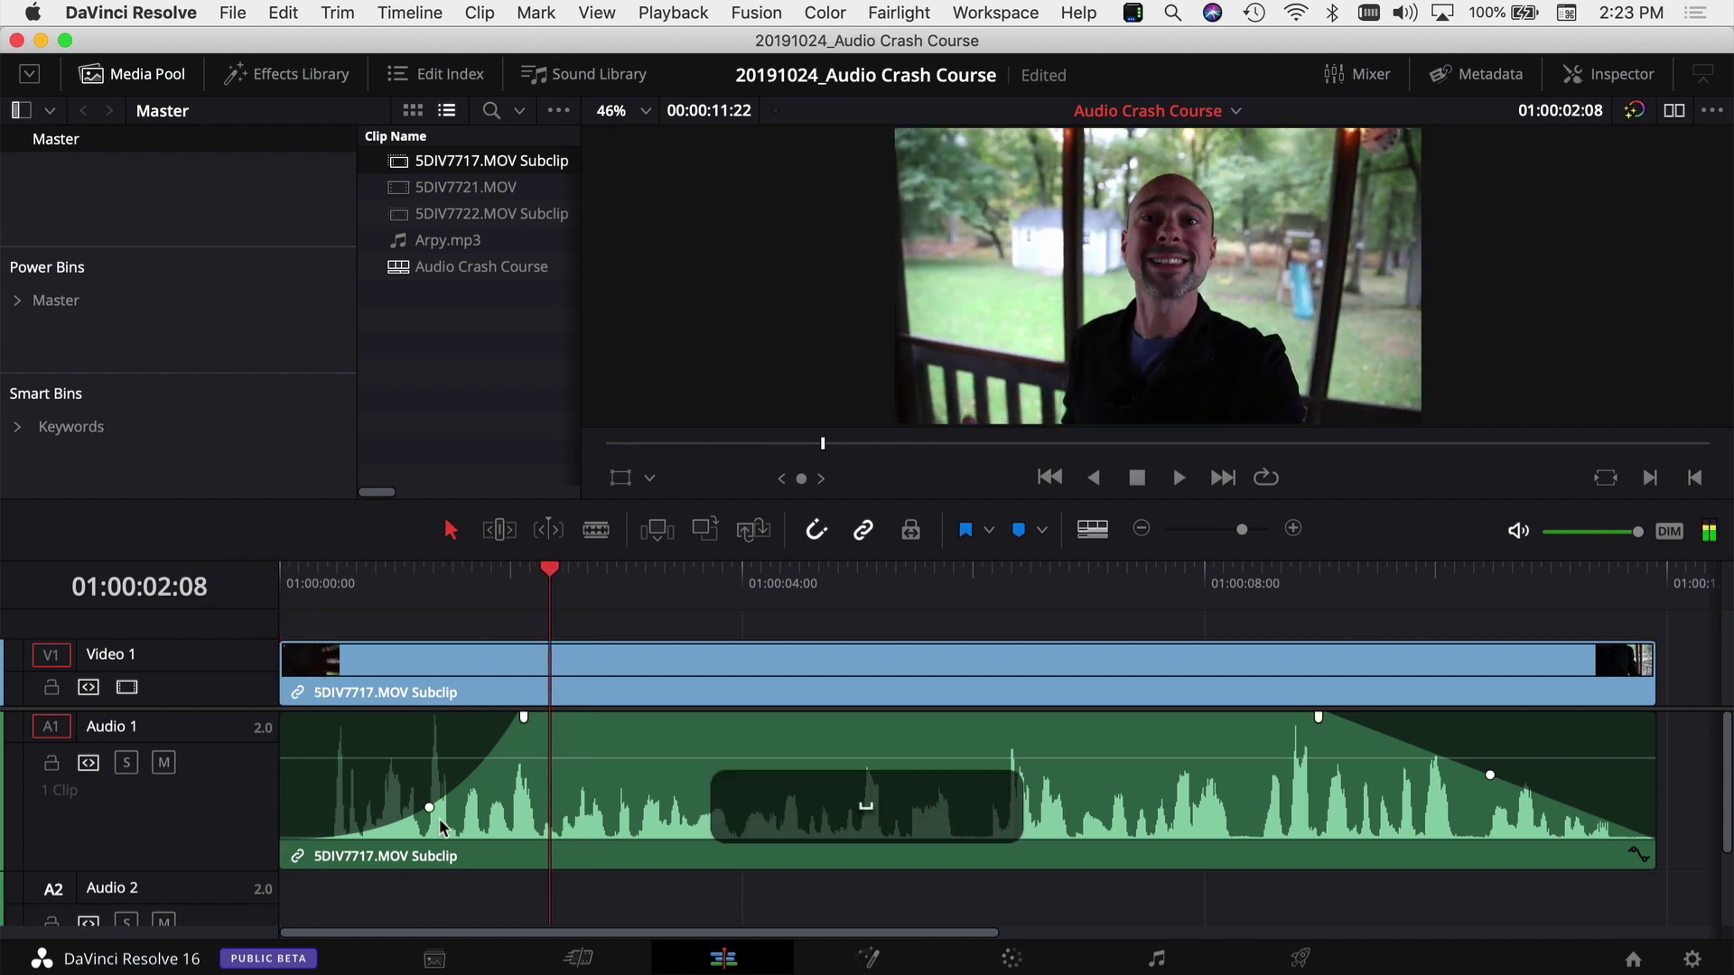
Audition an upward-bent fade-in curve on the Audio 1 clip from the start, and bring the curve back to a nearly straight slope
left_click_drag(429, 806, 340, 745)
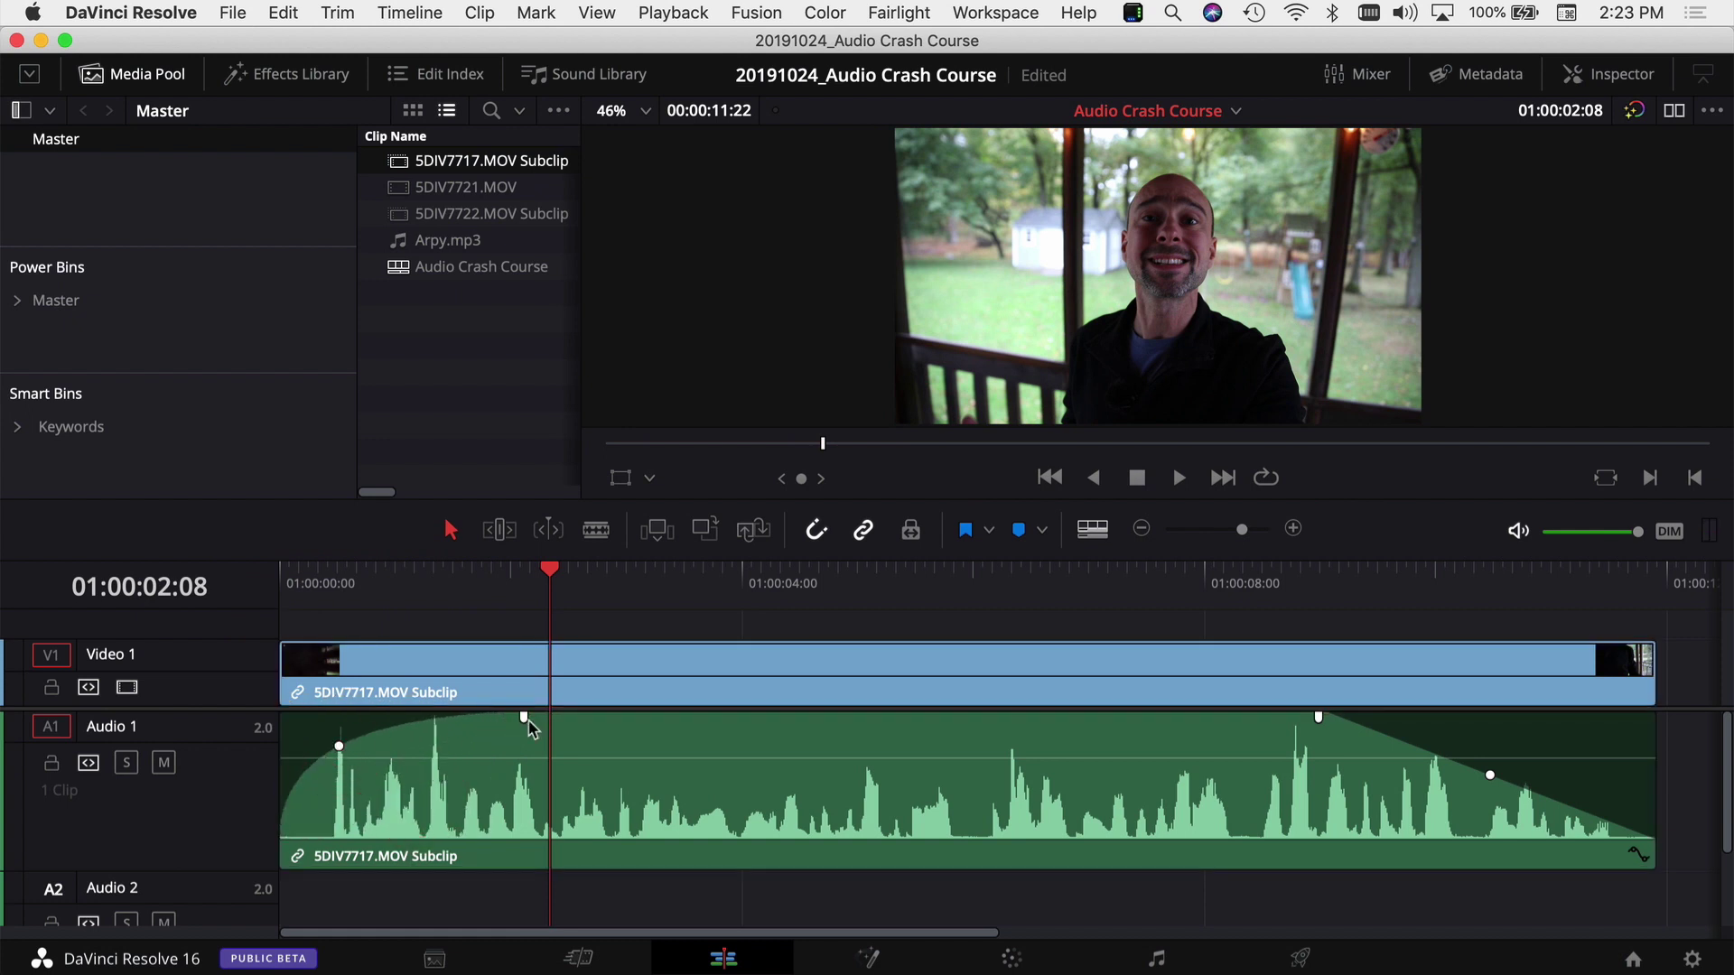
left_click(307, 586)
left_click_drag(307, 585, 258, 589)
key("space")
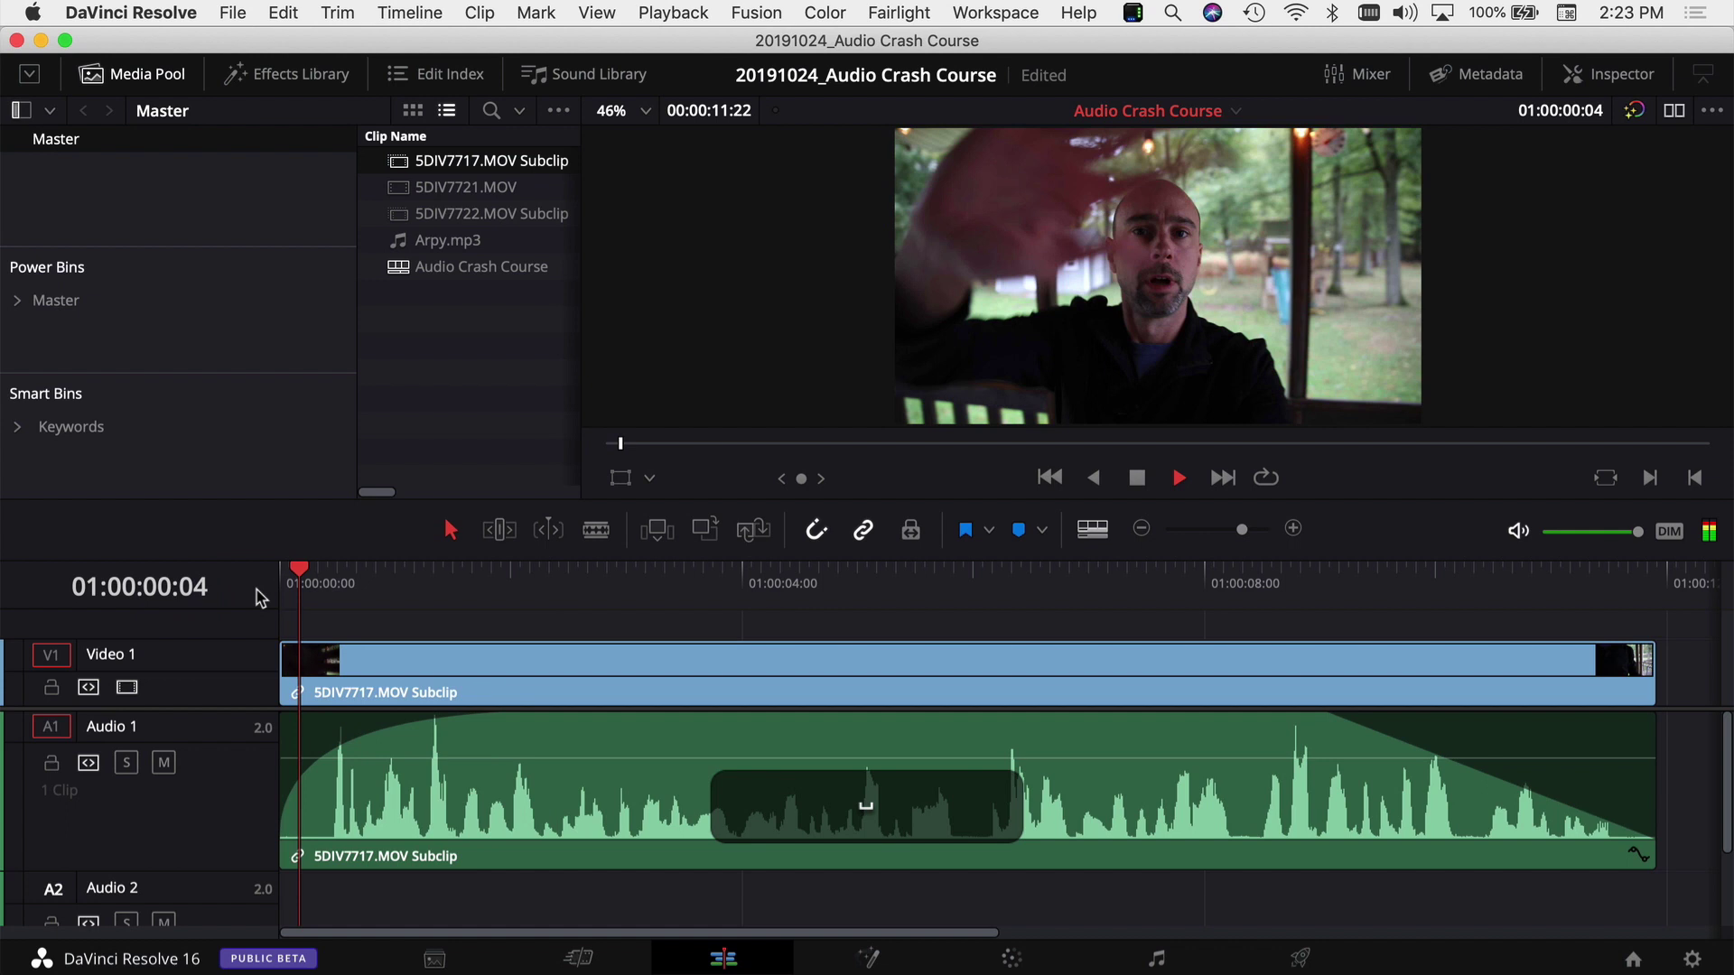
key("space")
left_click_drag(340, 746, 375, 783)
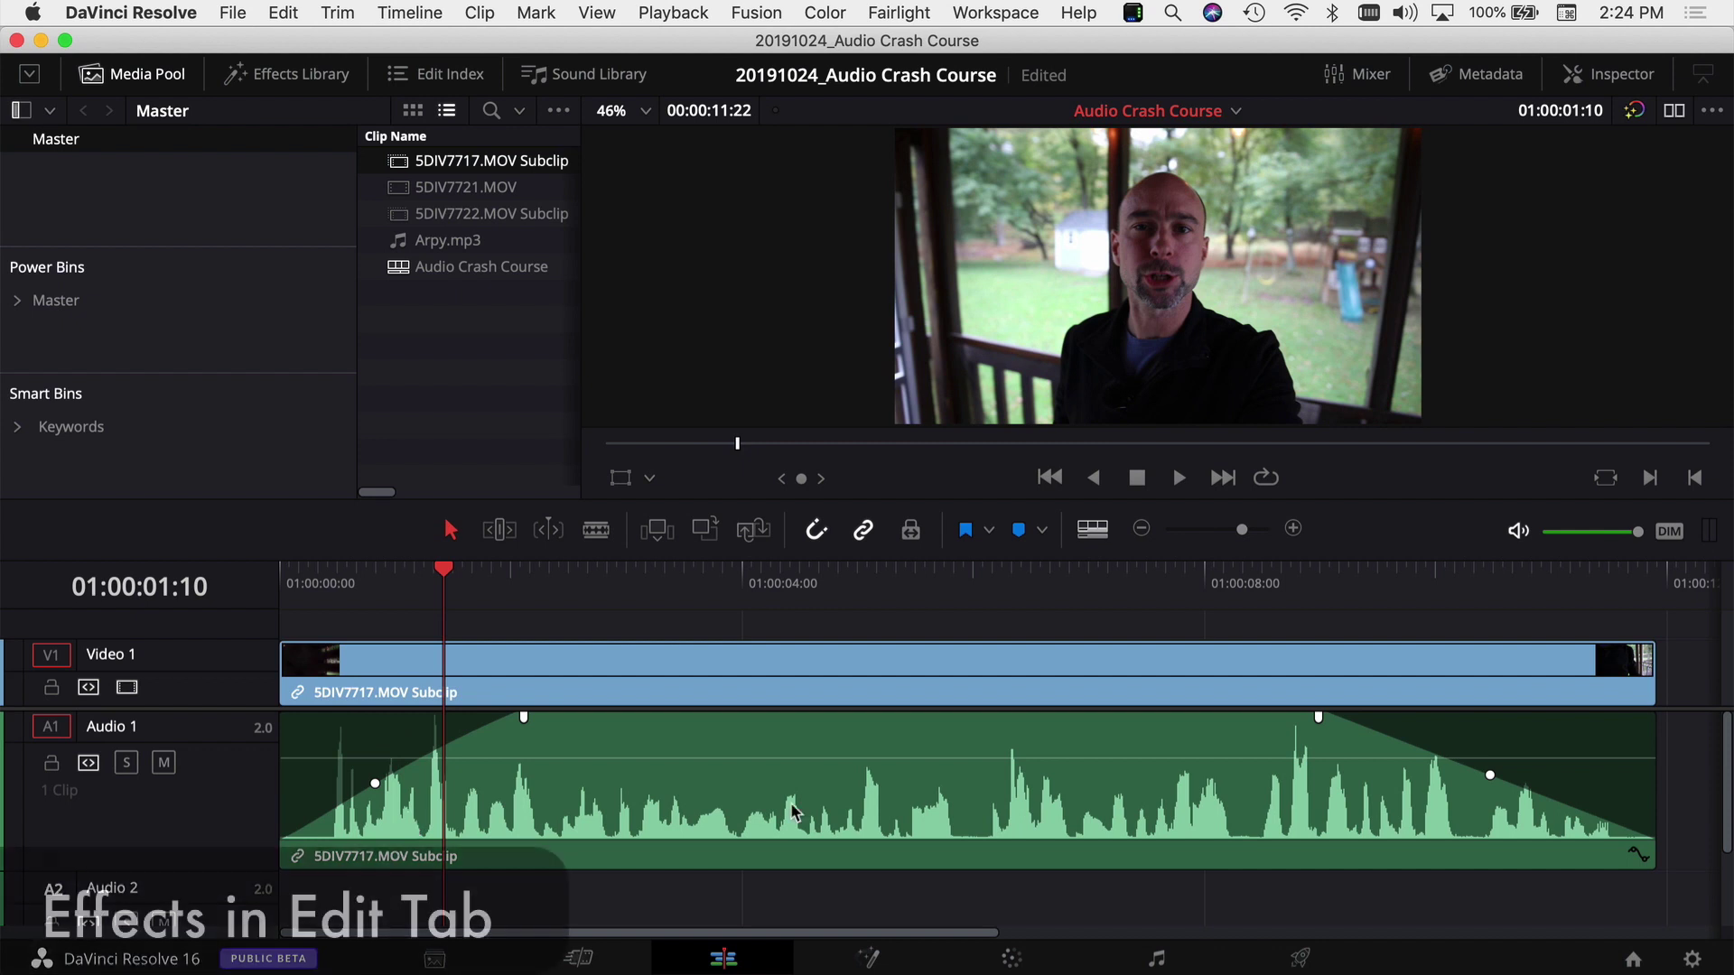
Apply the FairlightFX Multiband Compressor to the Audio 1 clip with its default settings and close the effect's window
left_click(280, 73)
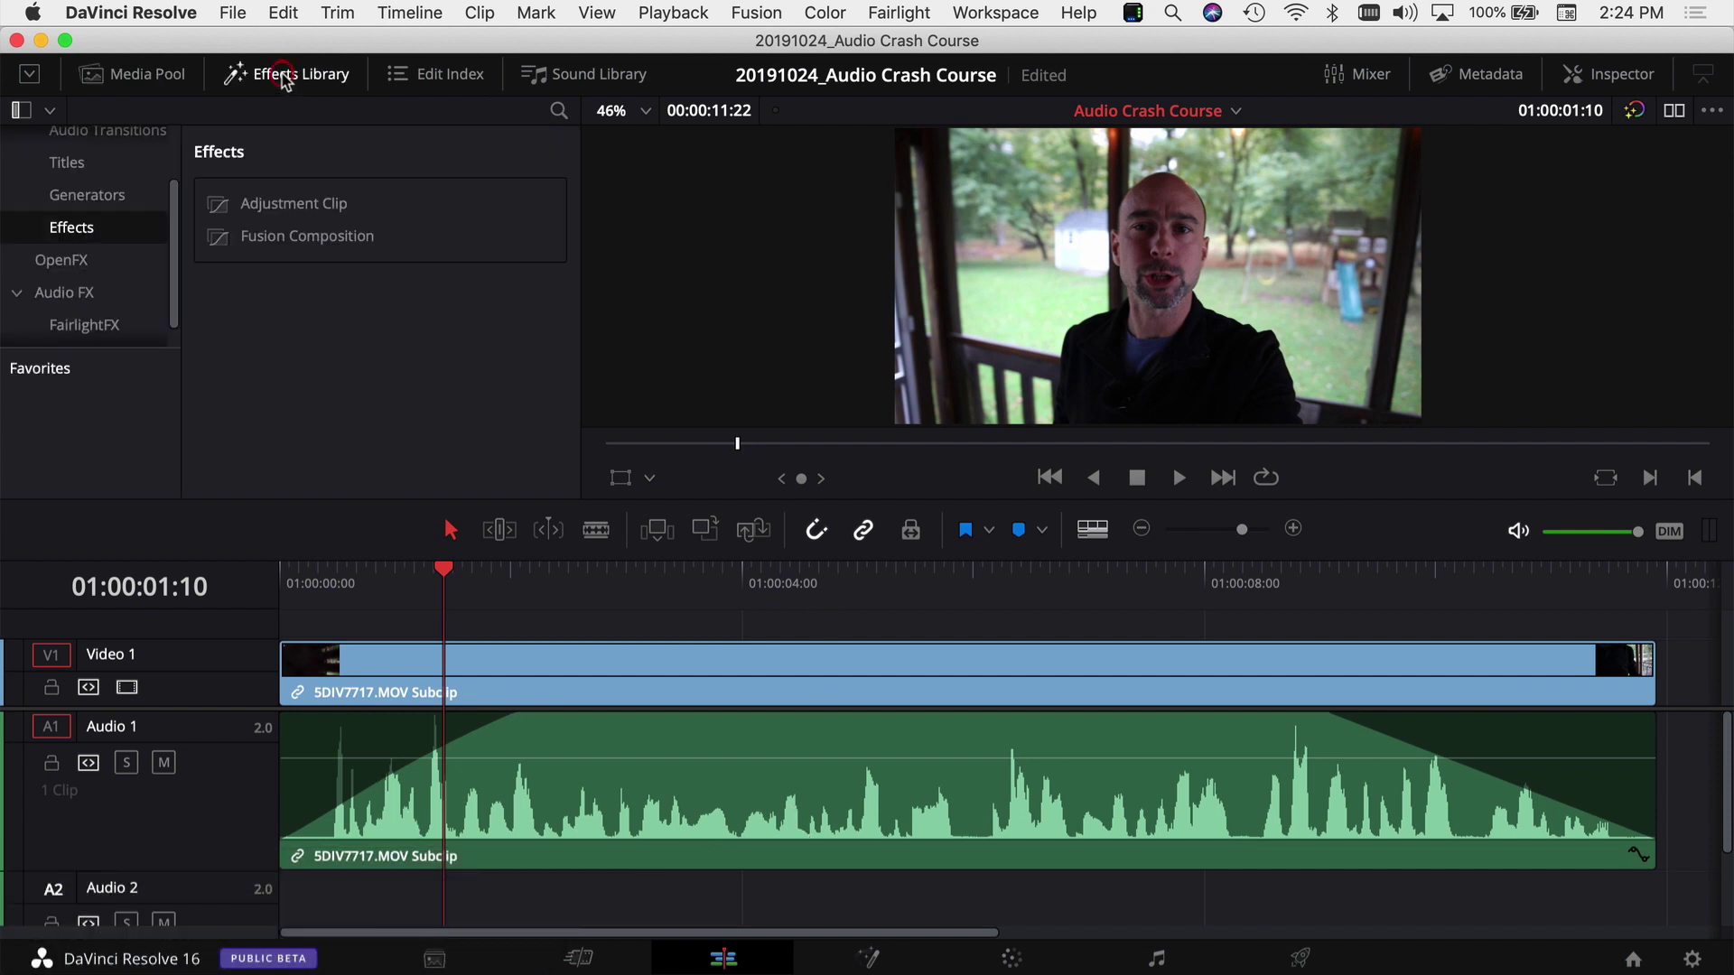
left_click(84, 298)
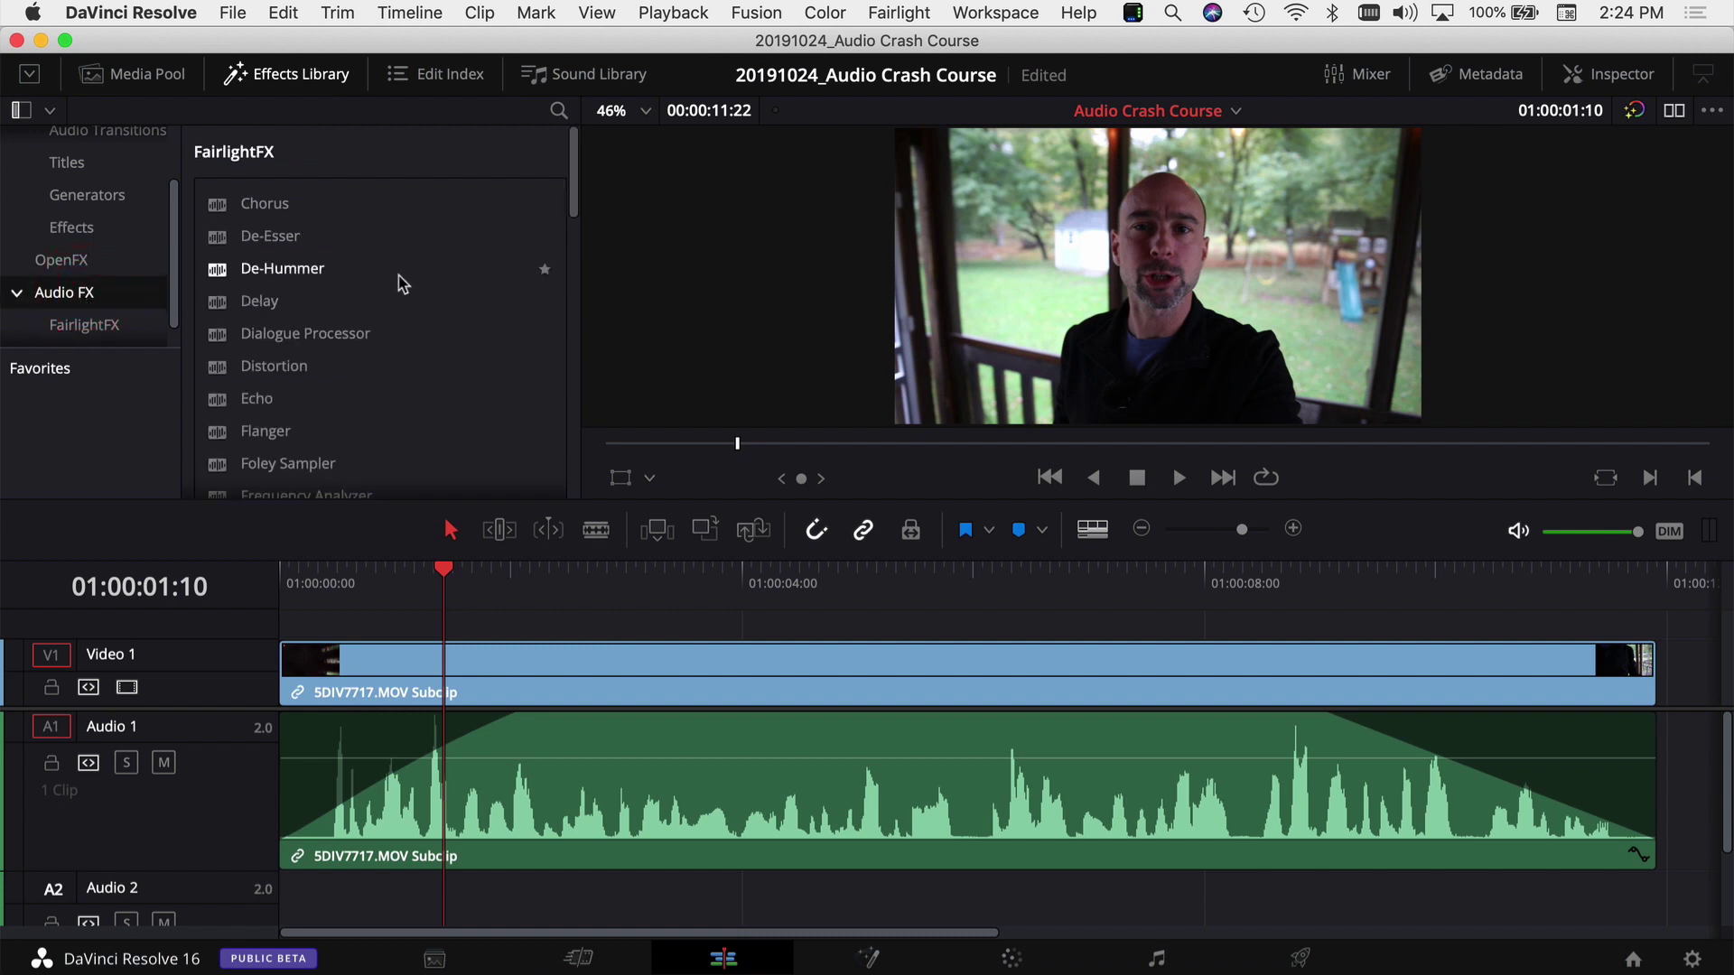
scroll(316, 244, "down", 10)
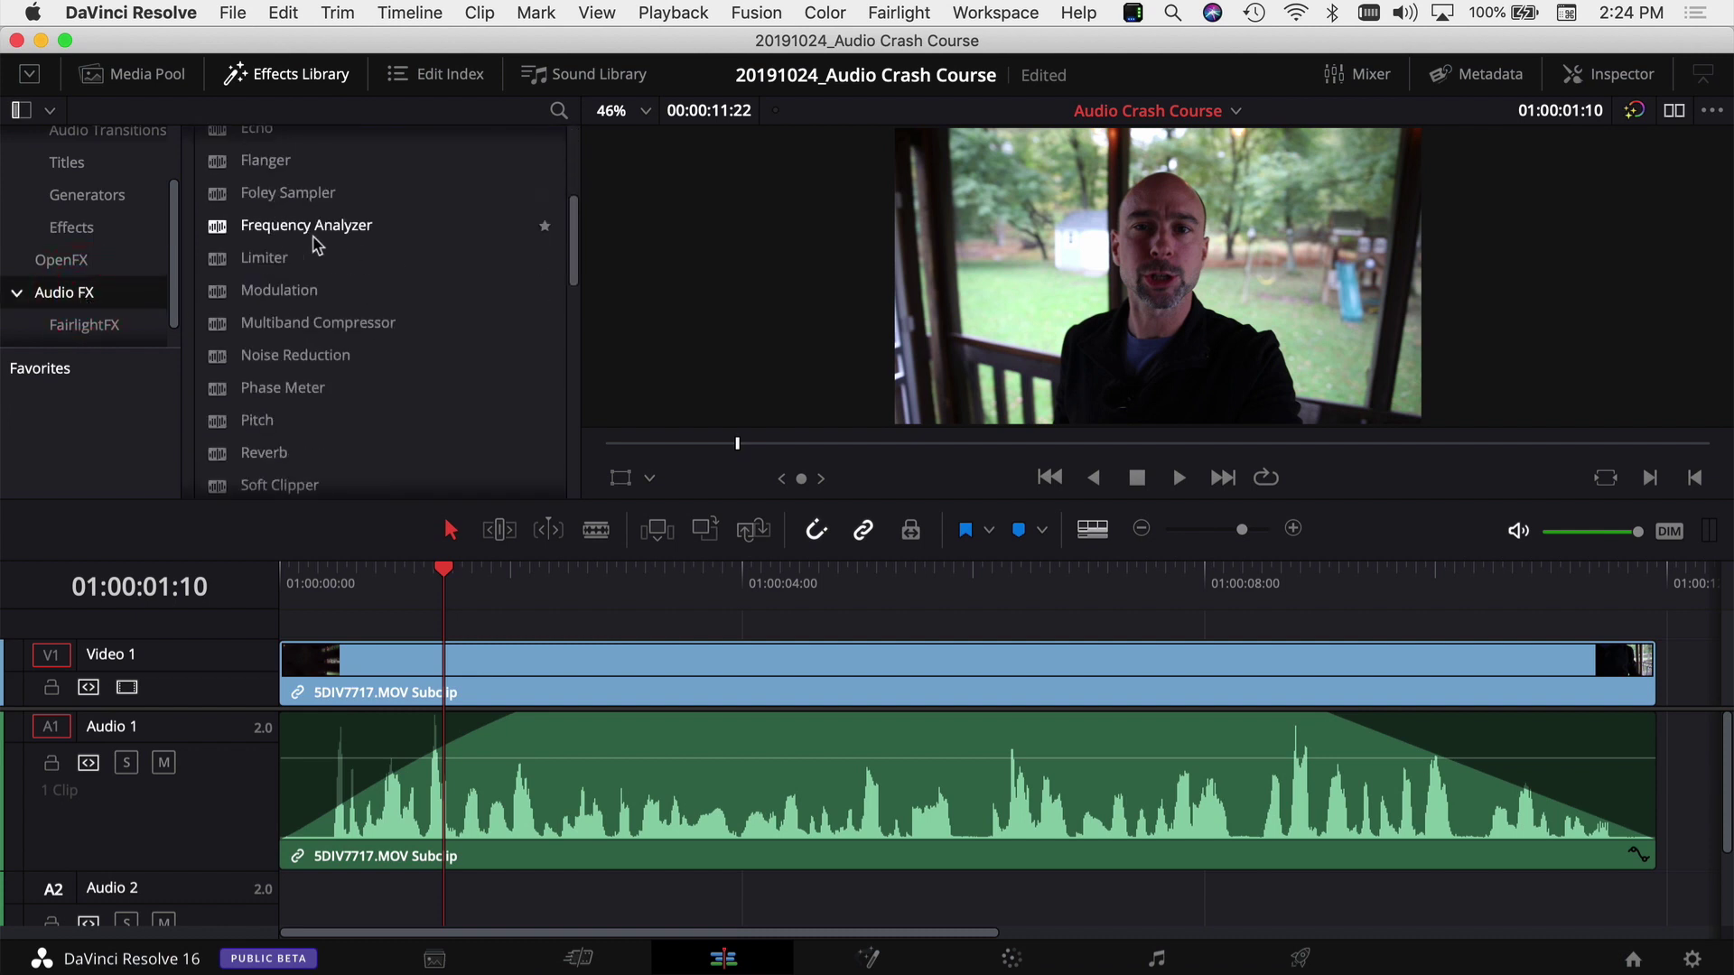
scroll(316, 244, "down", 10)
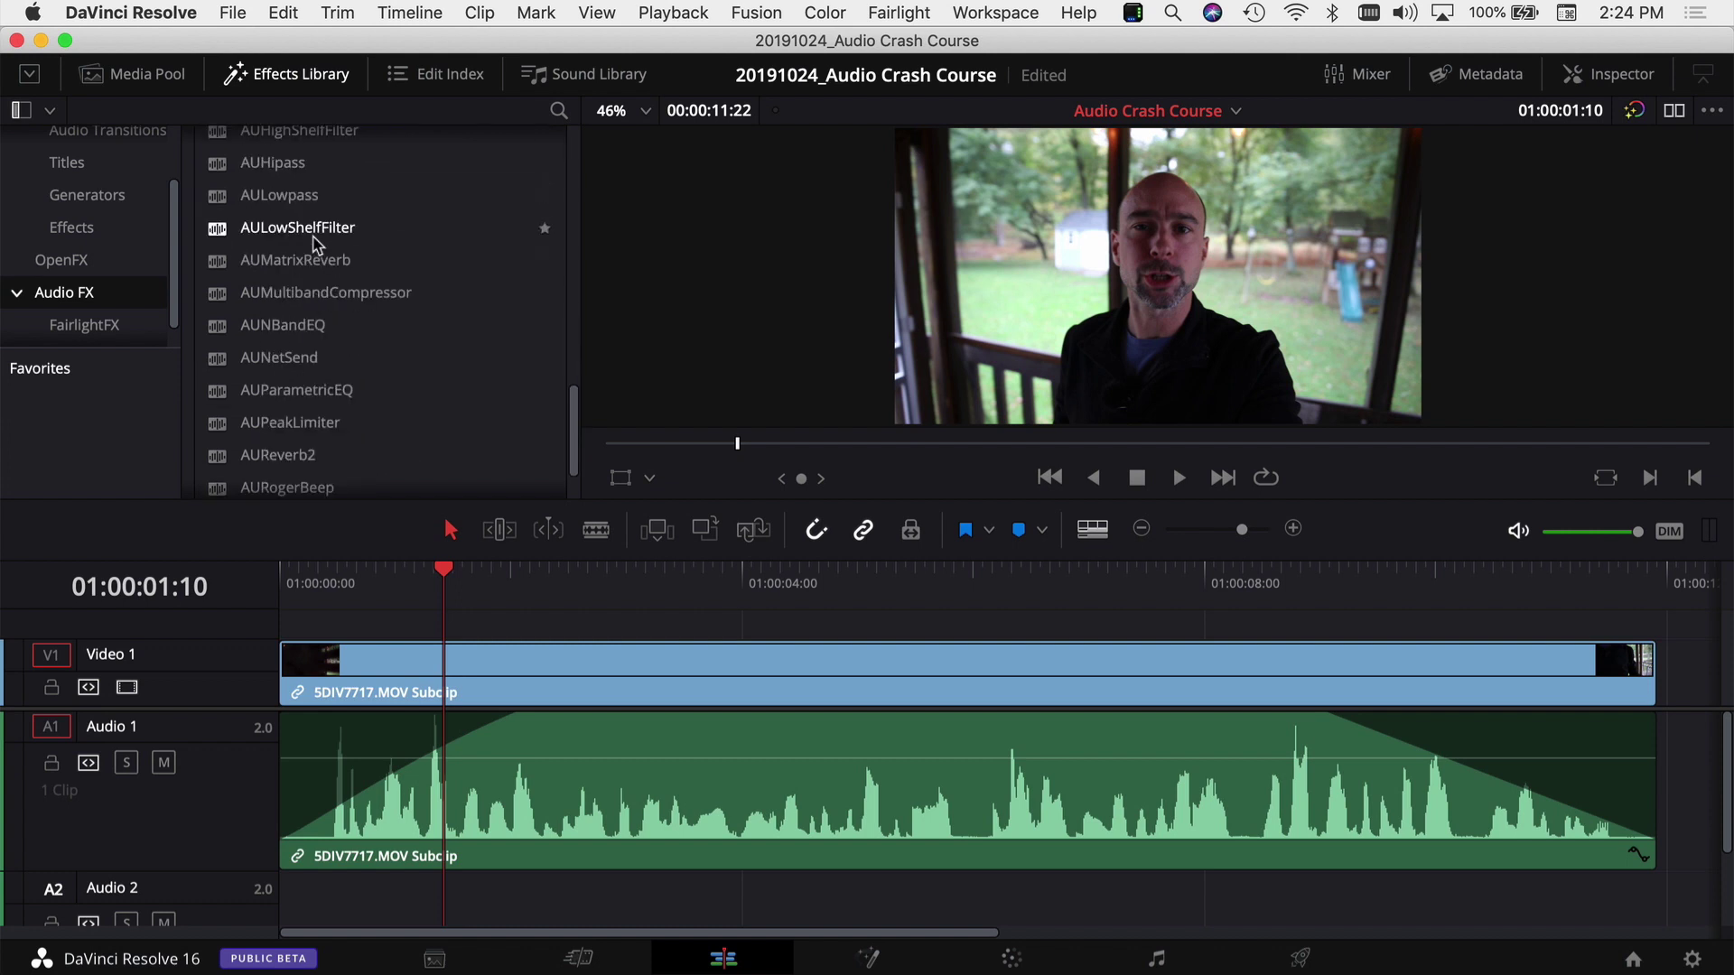
scroll(381, 466, "up", 5)
scroll(381, 467, "up", 15)
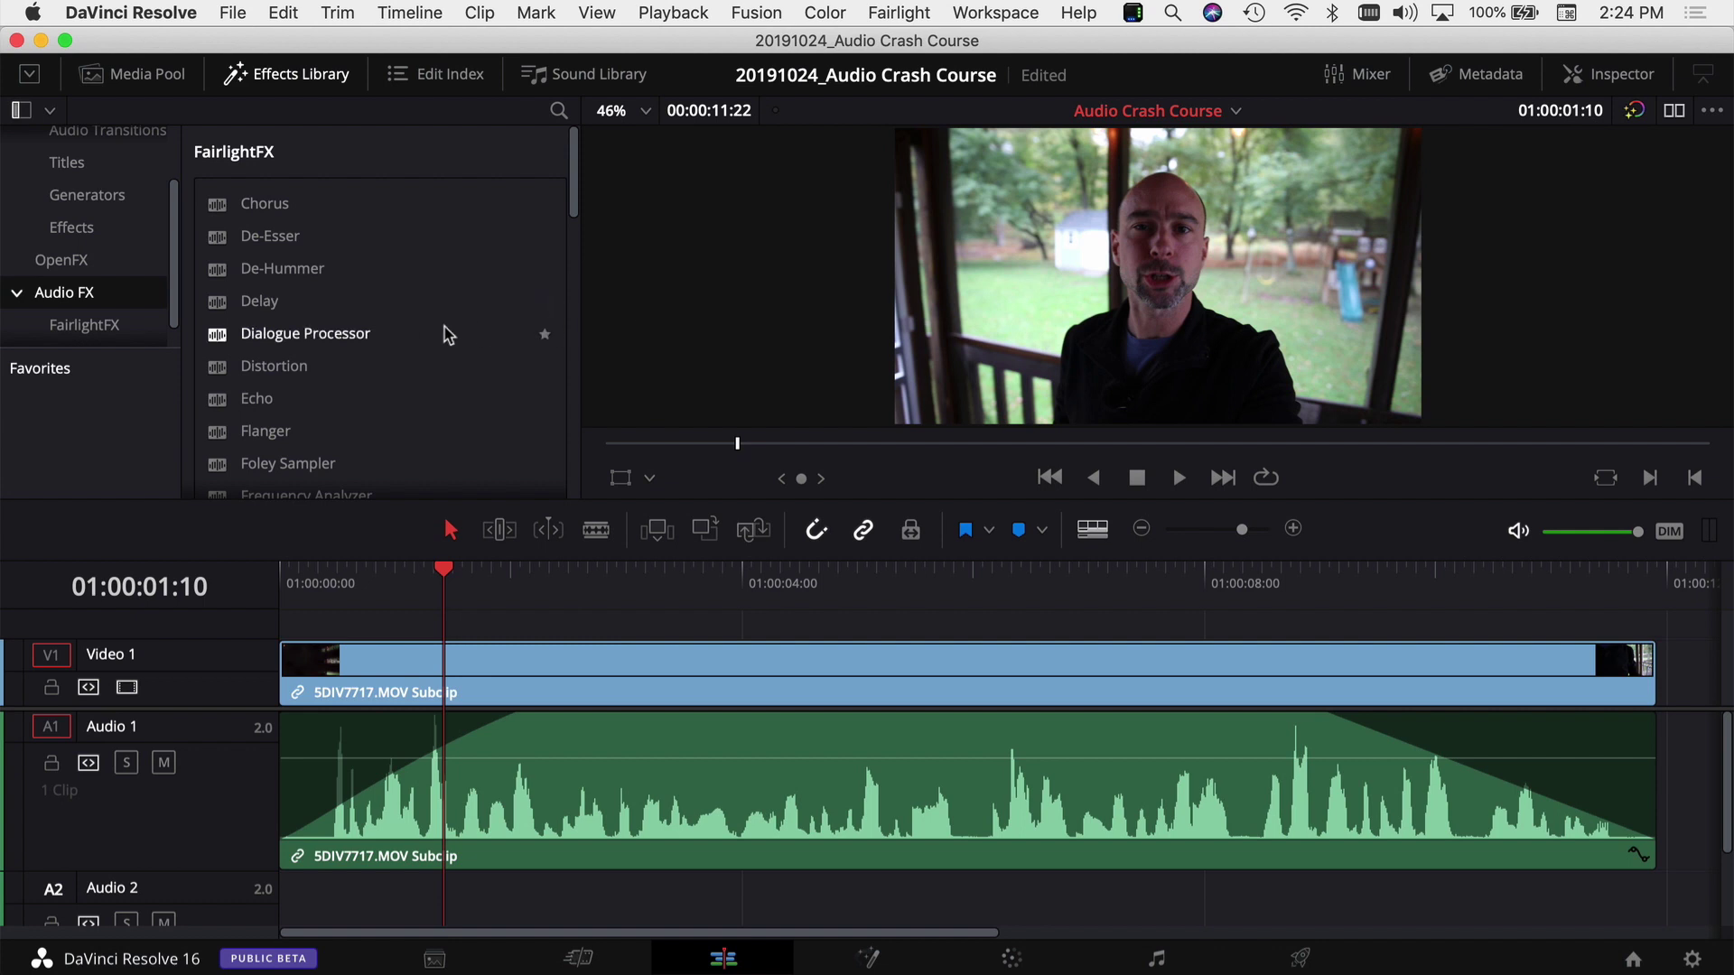
scroll(325, 312, "down", 3)
scroll(407, 424, "down", 2)
left_click_drag(316, 438, 829, 818)
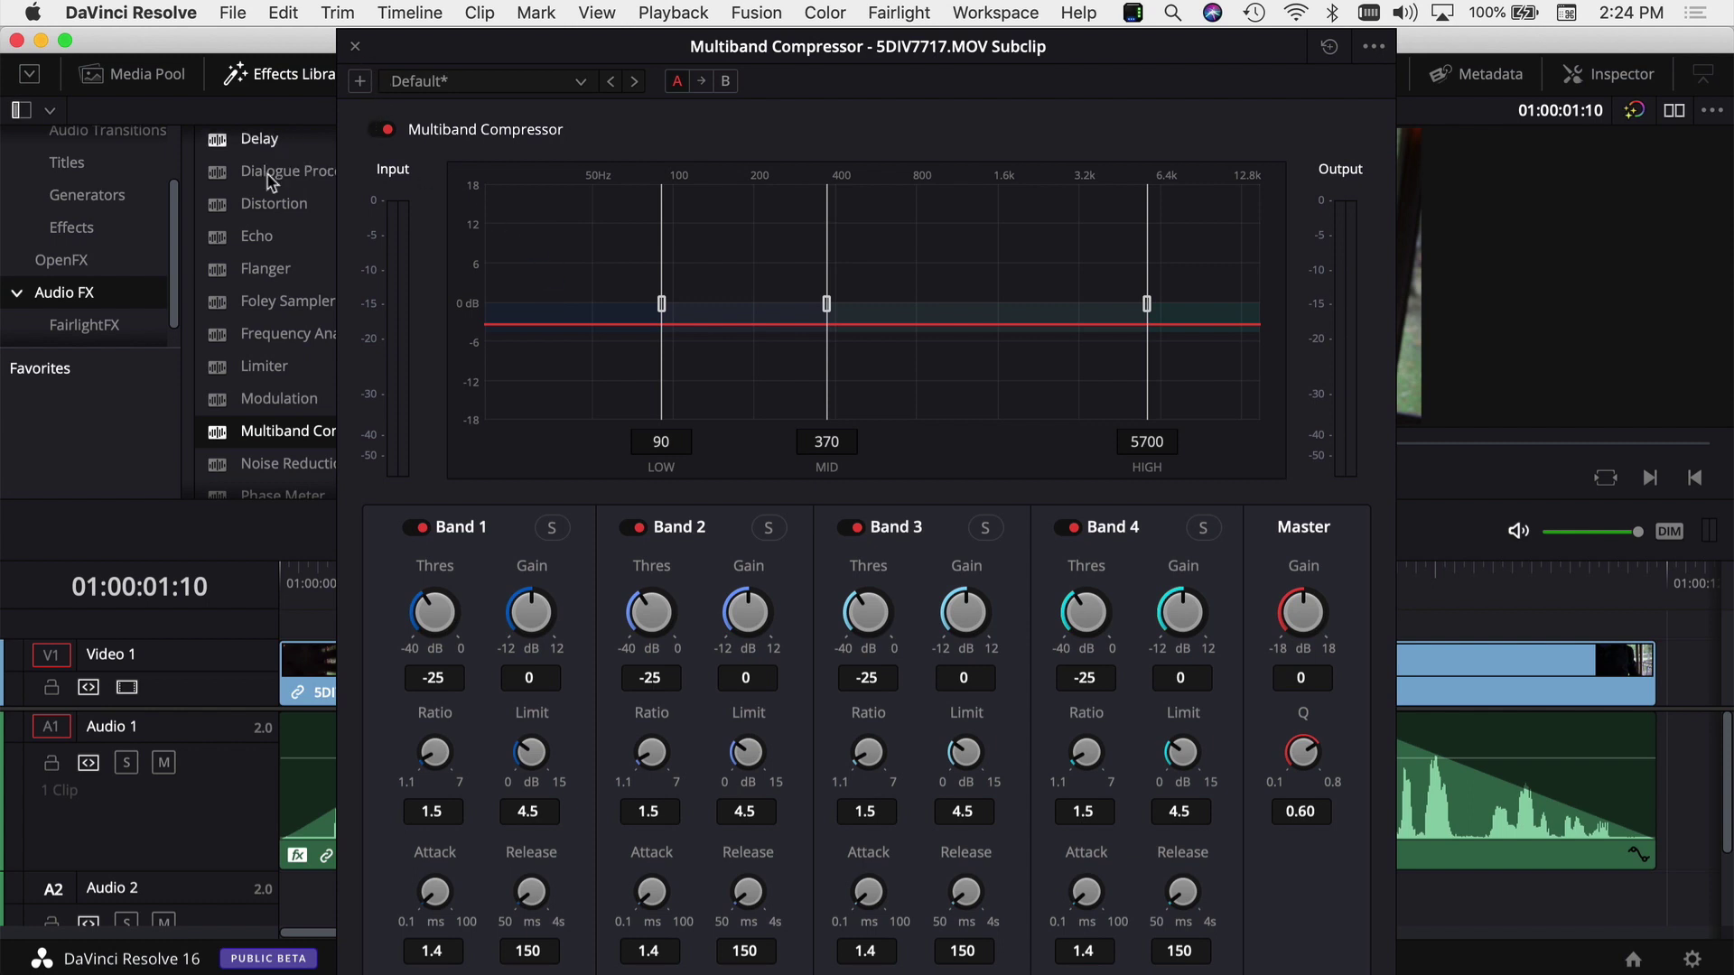
left_click(354, 46)
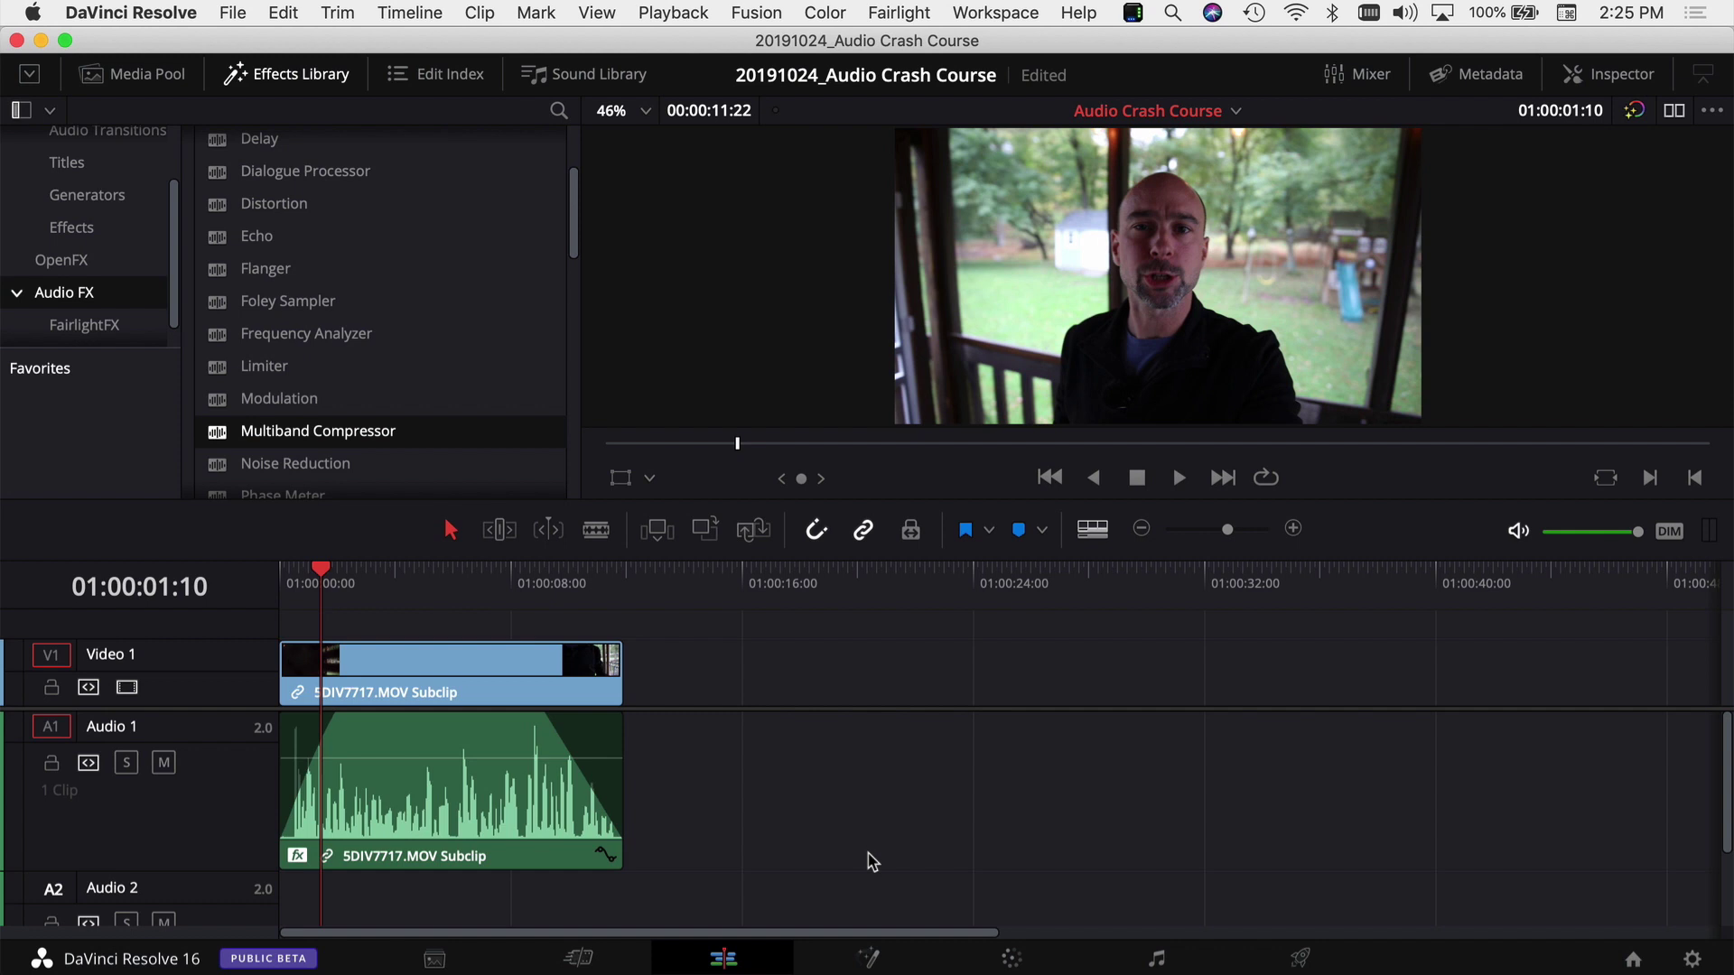
Switch to the Fairlight page and play the timeline from 01:00:00:00 to check the audio meters
left_click(1158, 960)
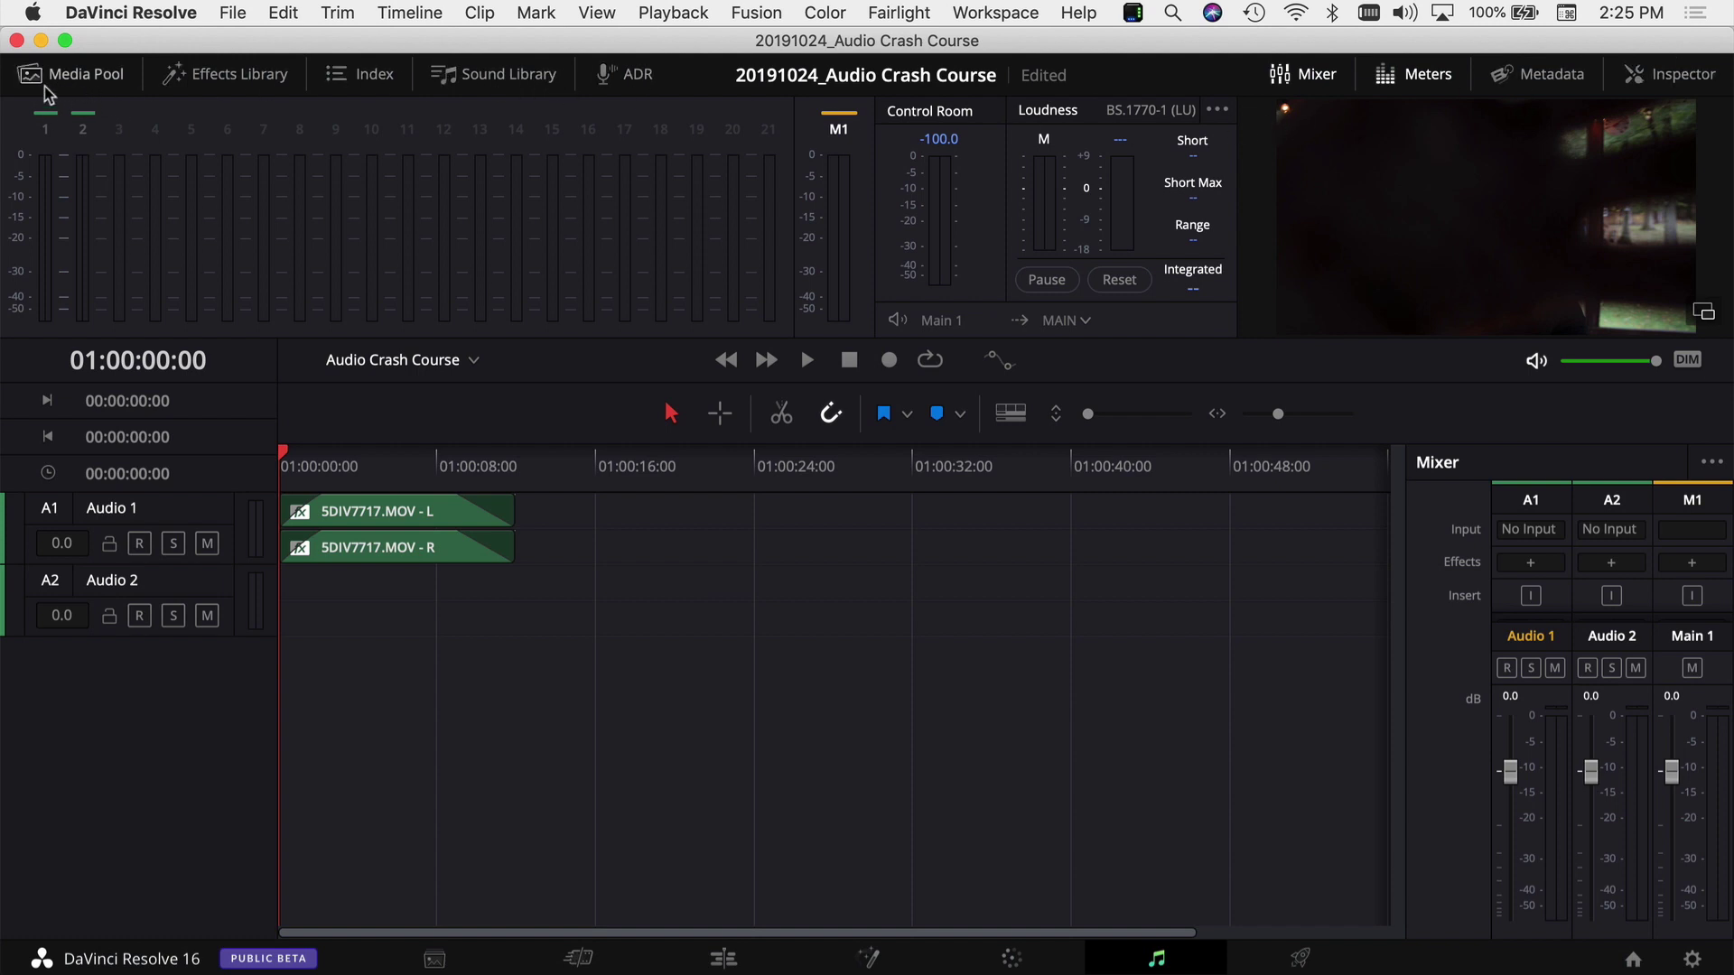
left_click(1416, 80)
left_click(1416, 79)
key("space")
key("space")
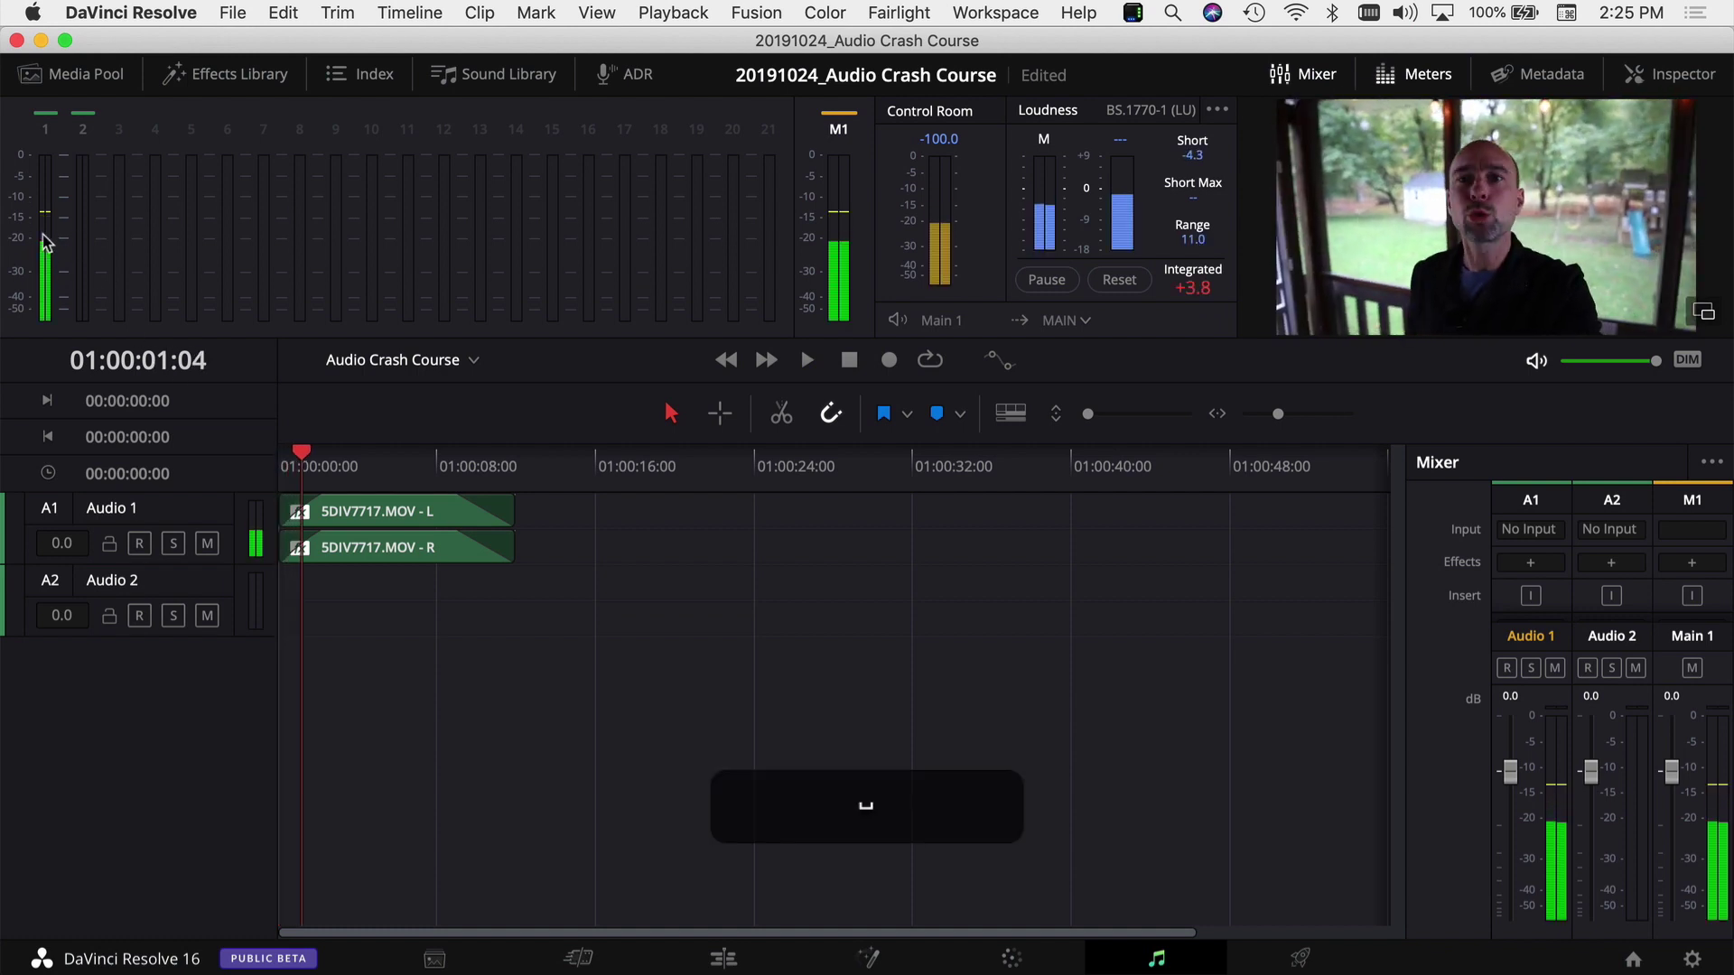
Place Arpy.mp3 from the Media Pool on the Audio 2 track at the start of the timeline
left_click(56, 77)
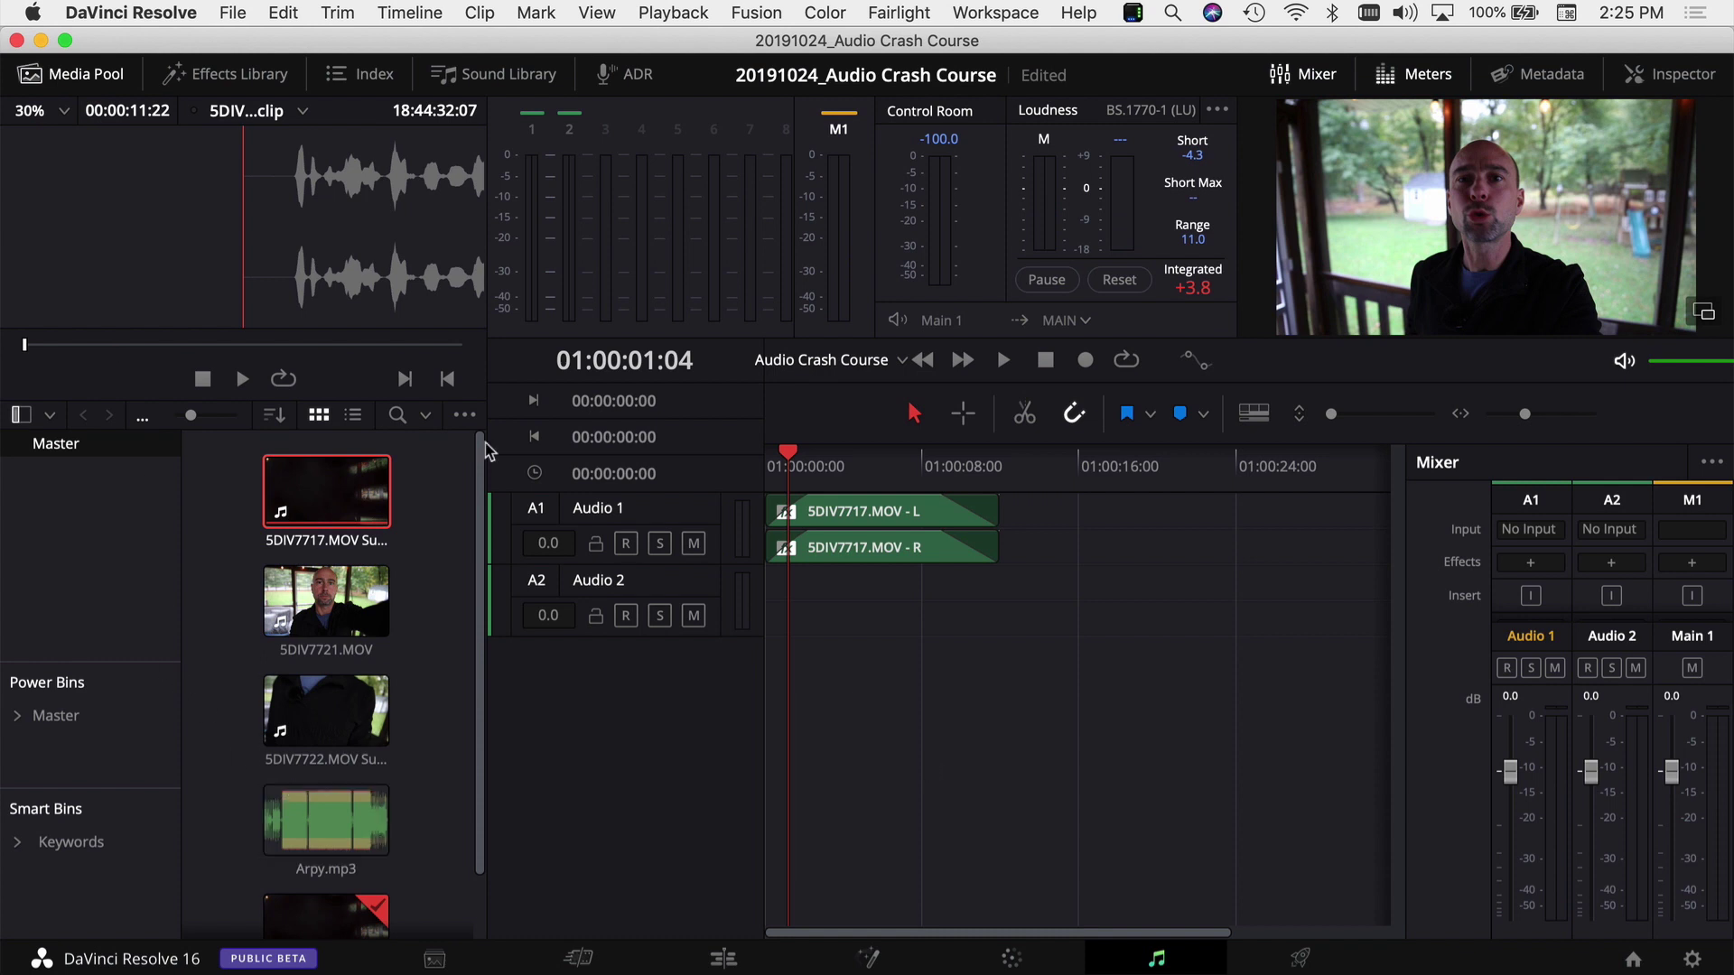
scroll(321, 741, "down", 2)
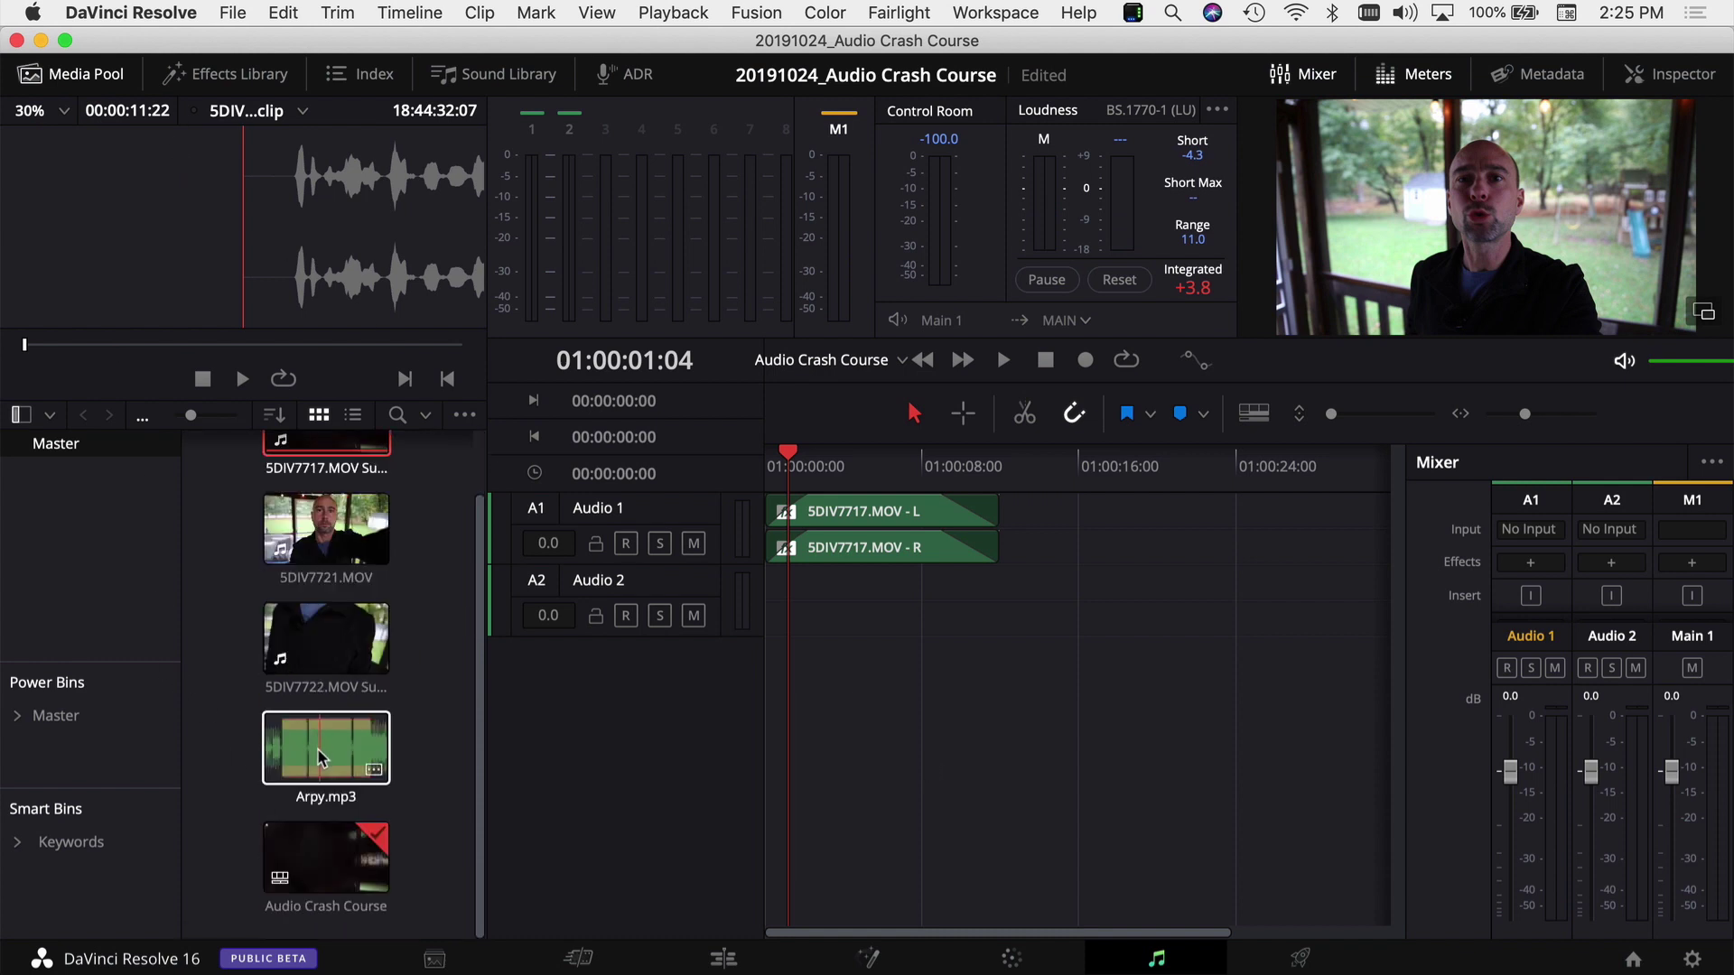
left_click_drag(308, 752, 919, 622)
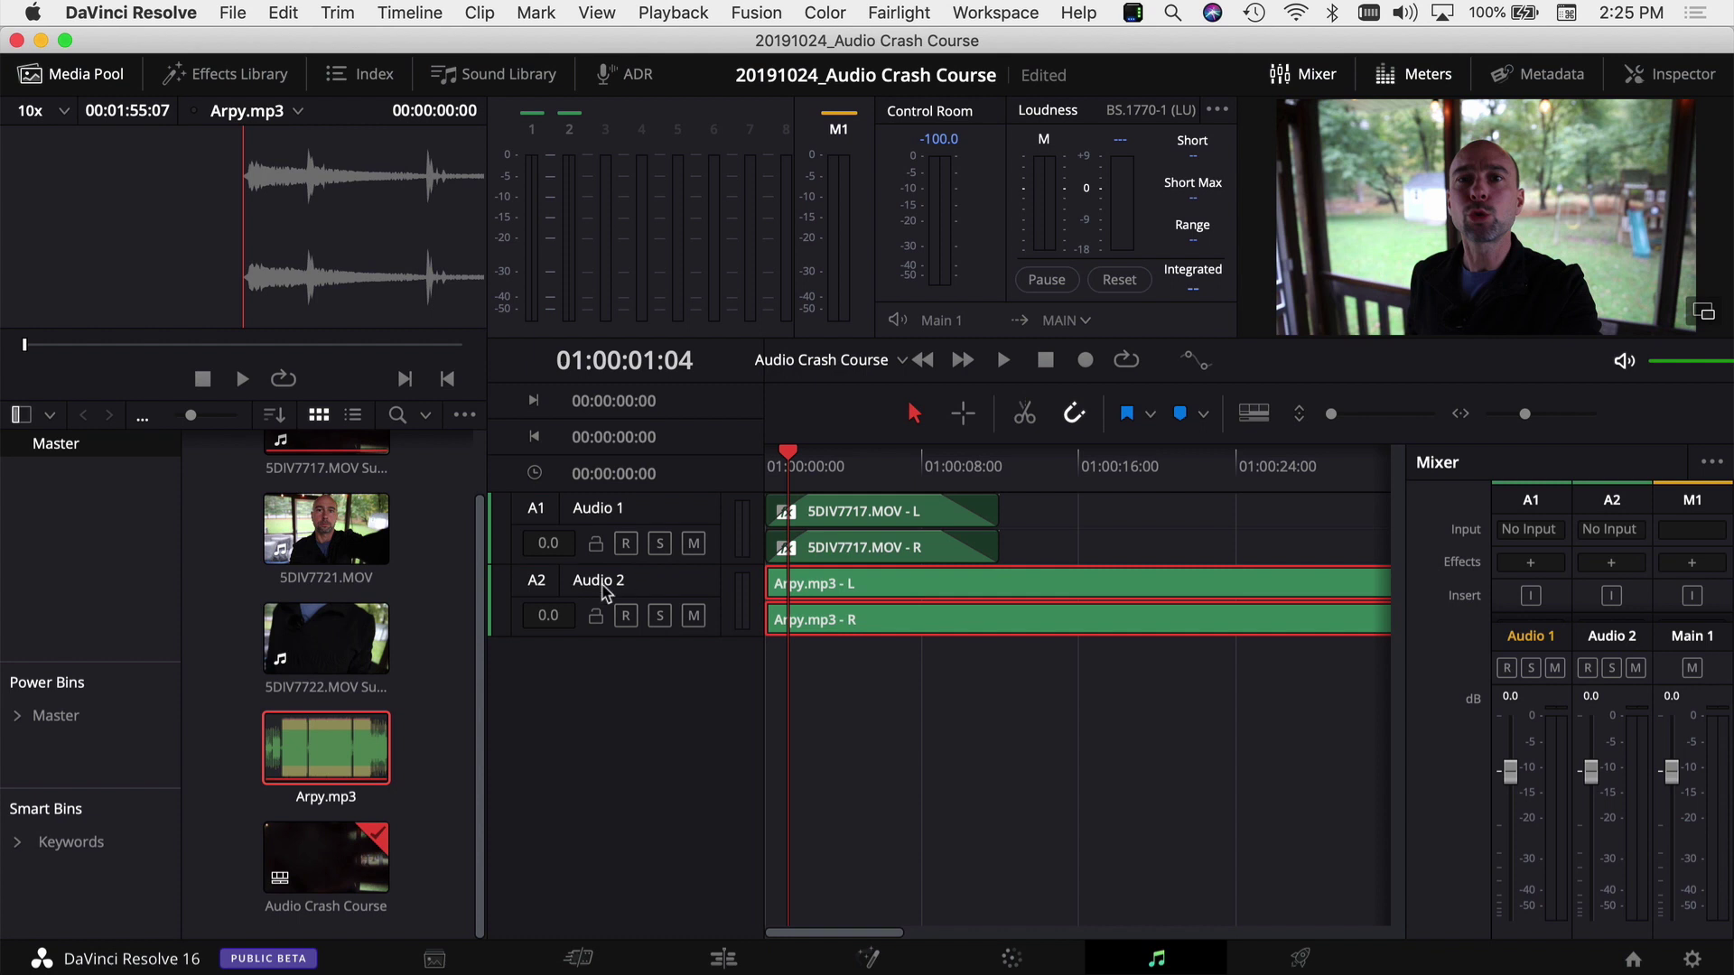
Close the Media Pool and view the Effects Library and Sound Library, leaving them closed
left_click(45, 88)
left_click(231, 81)
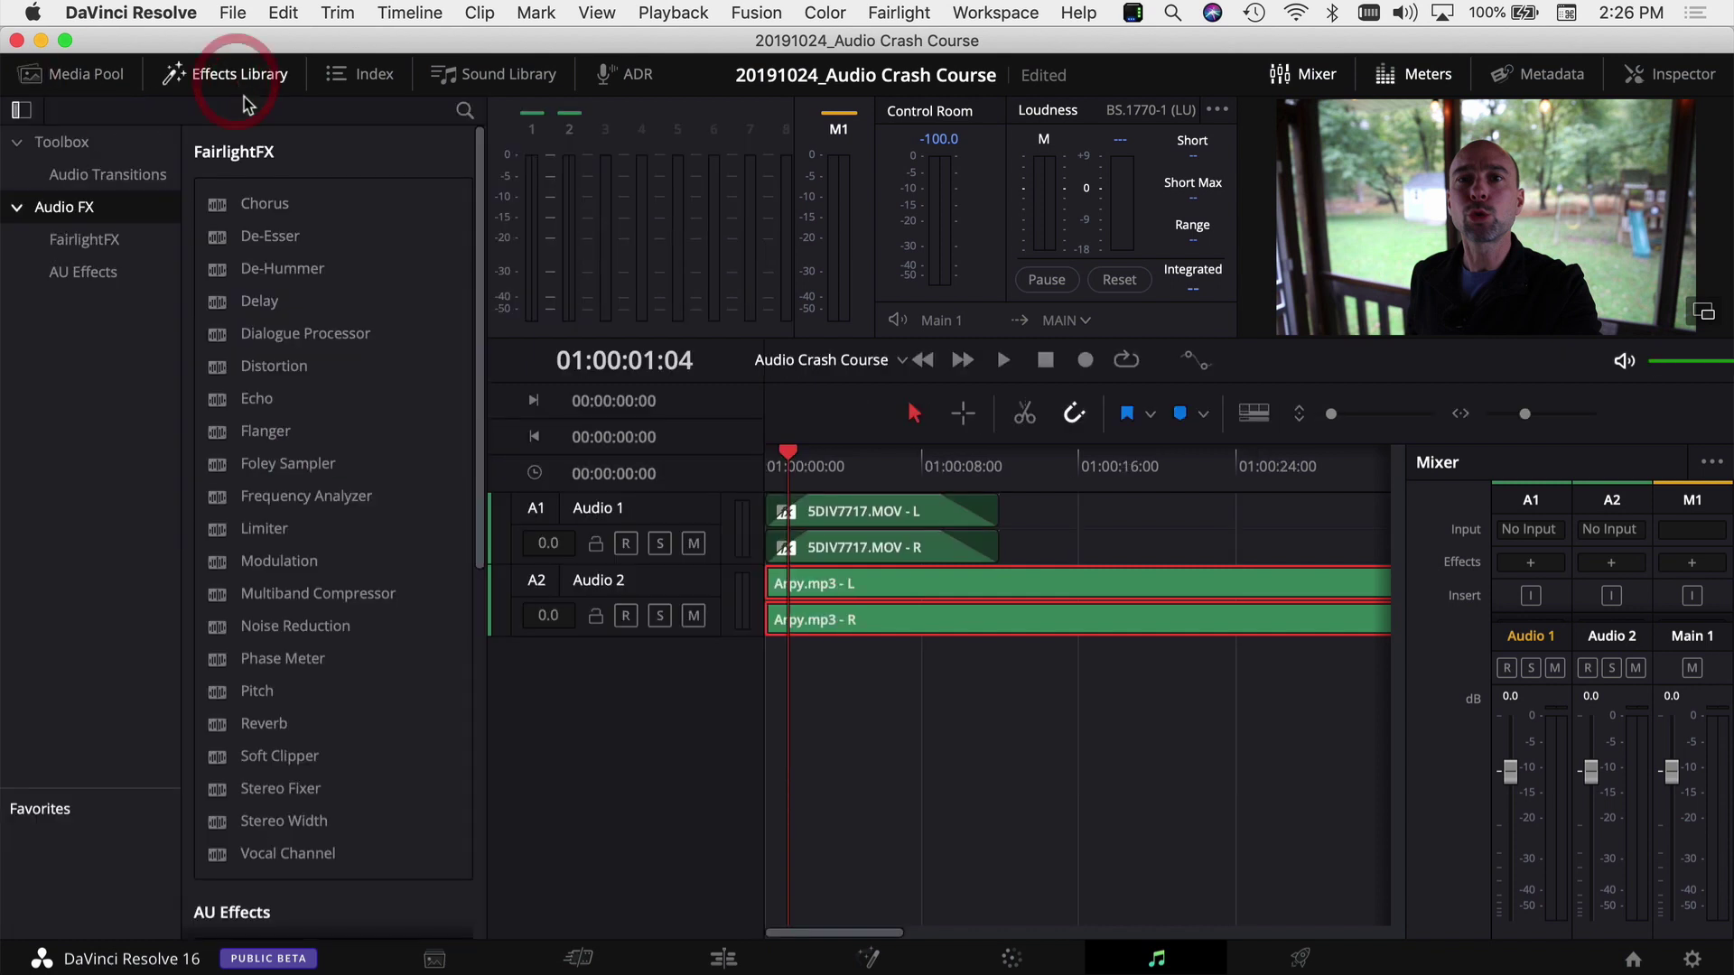
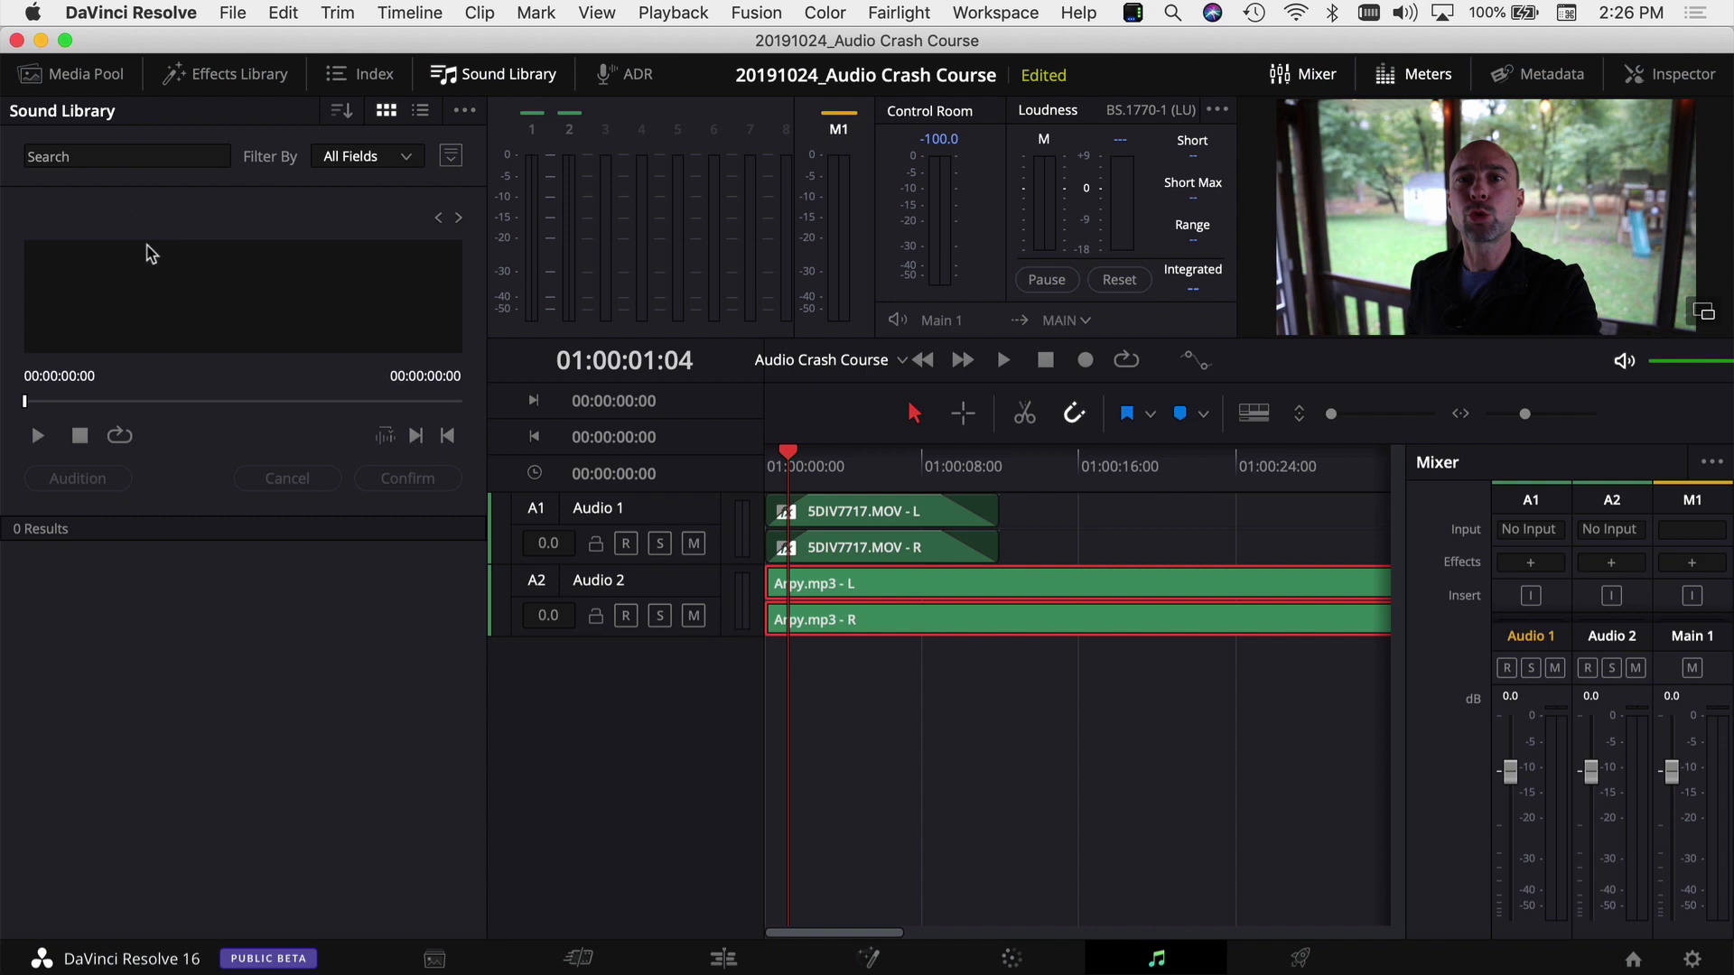
left_click(470, 79)
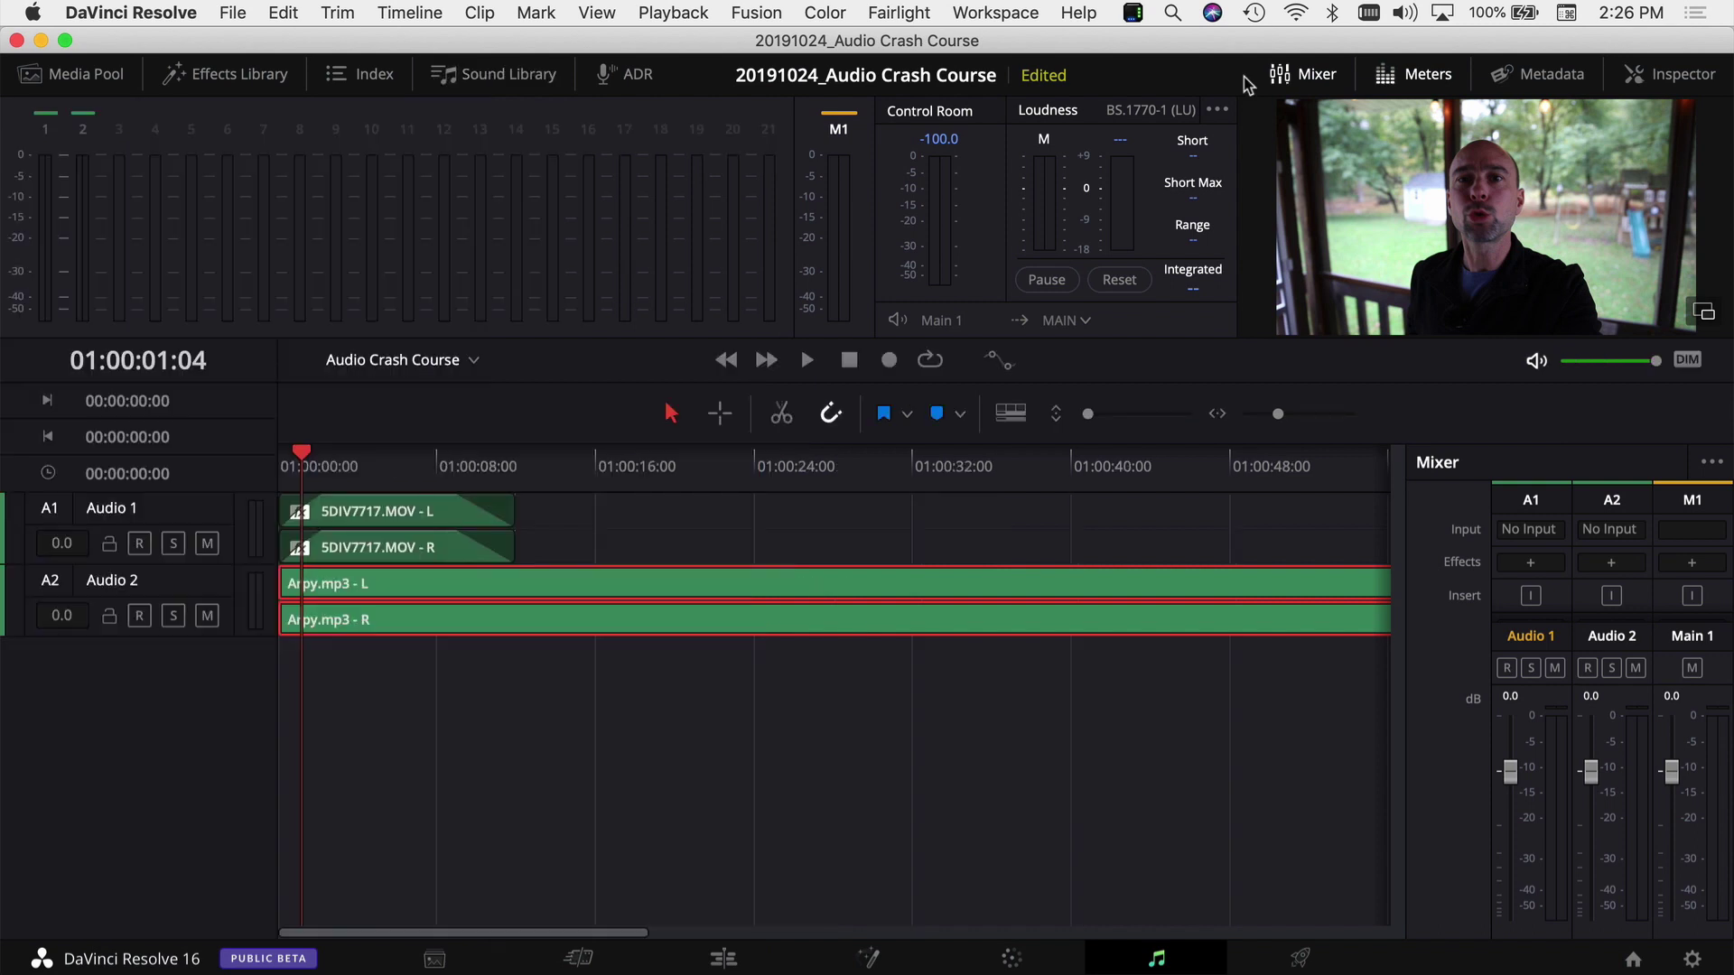
left_click(1306, 83)
left_click(1307, 83)
scroll(1527, 540, "down", 4)
scroll(1526, 567, "down", 3)
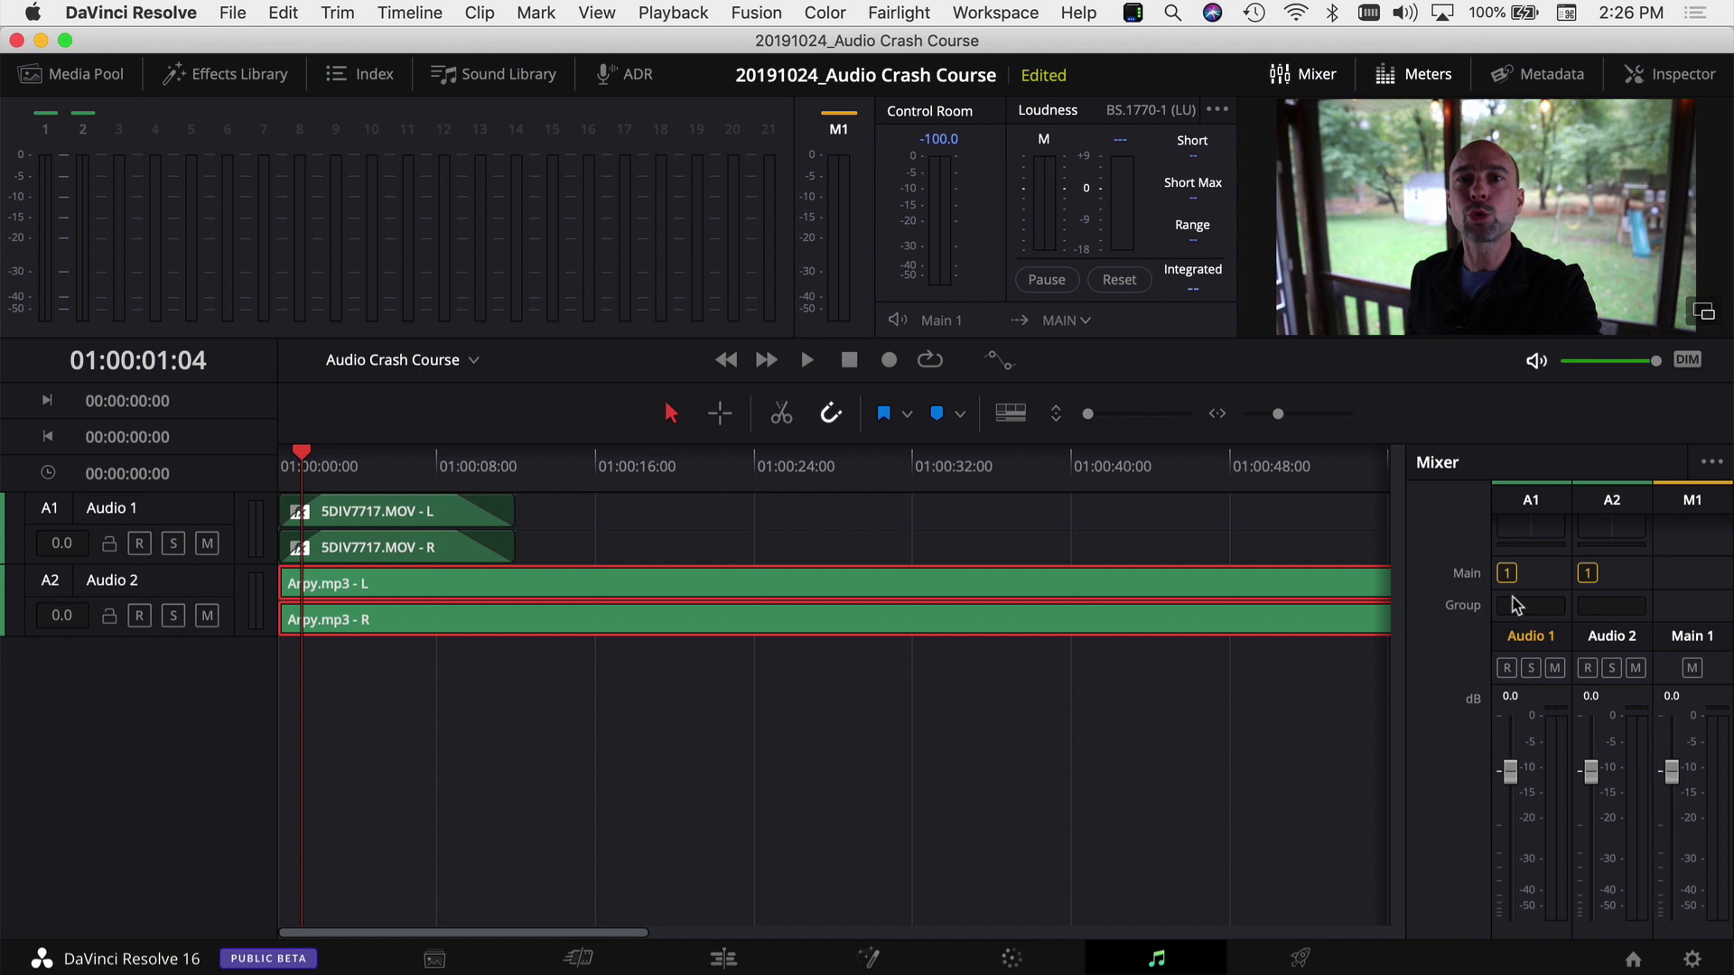
left_click(1415, 74)
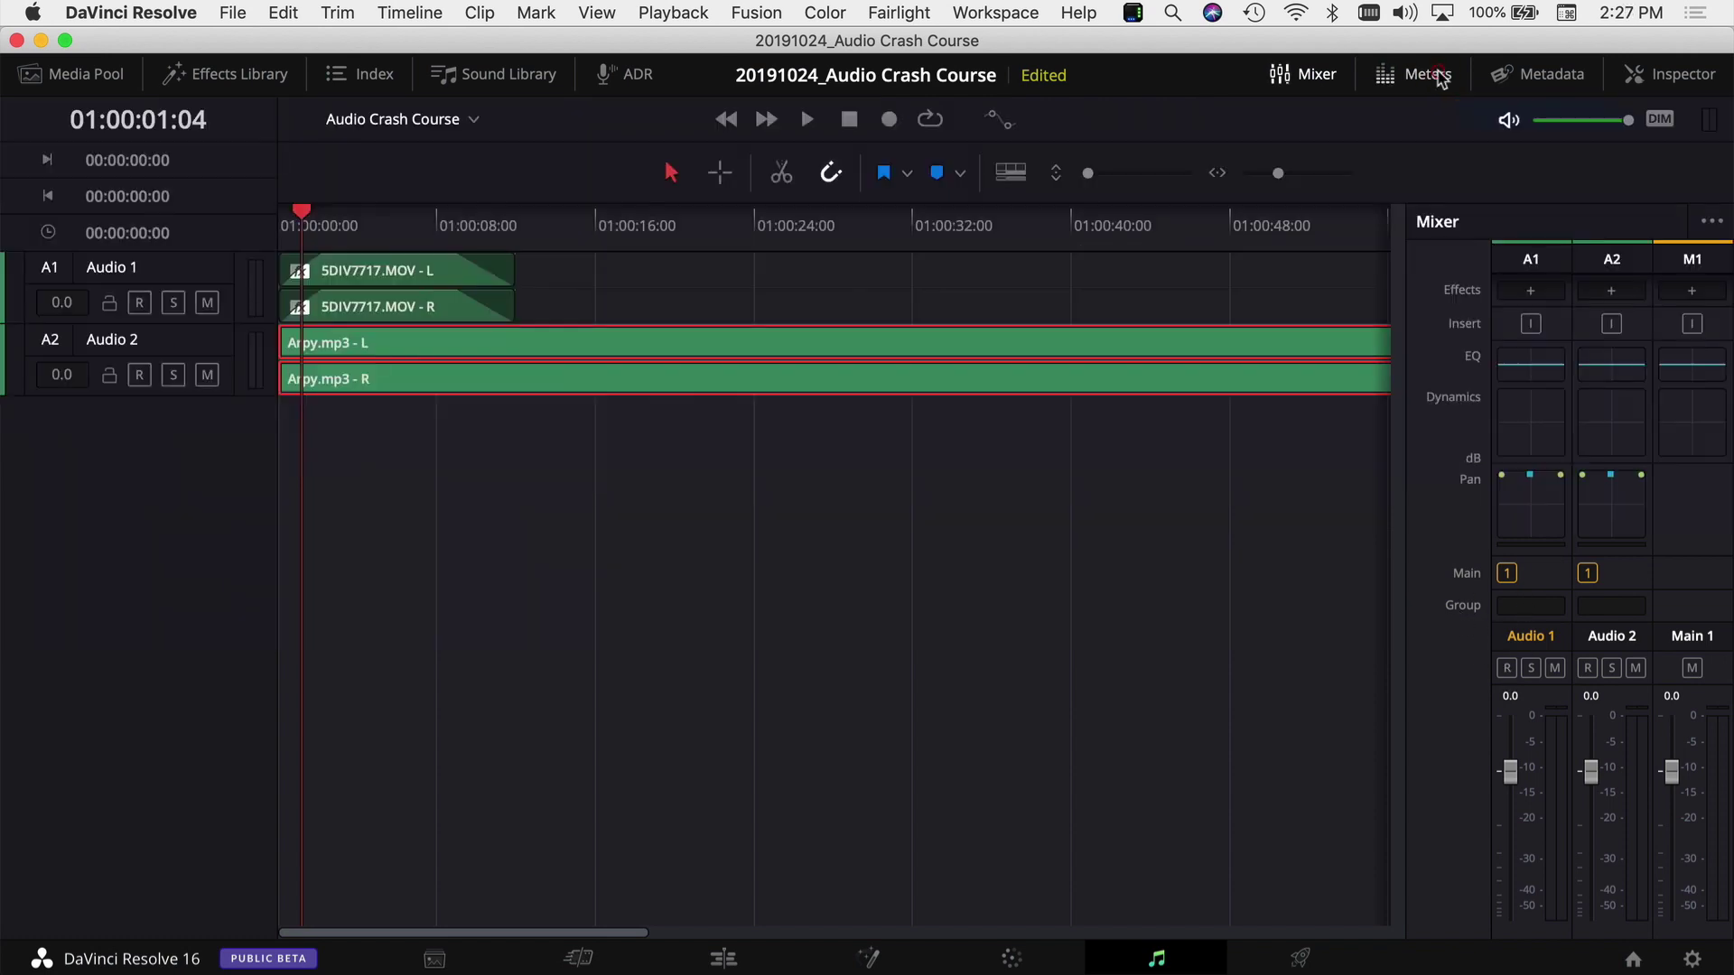
left_click(1415, 74)
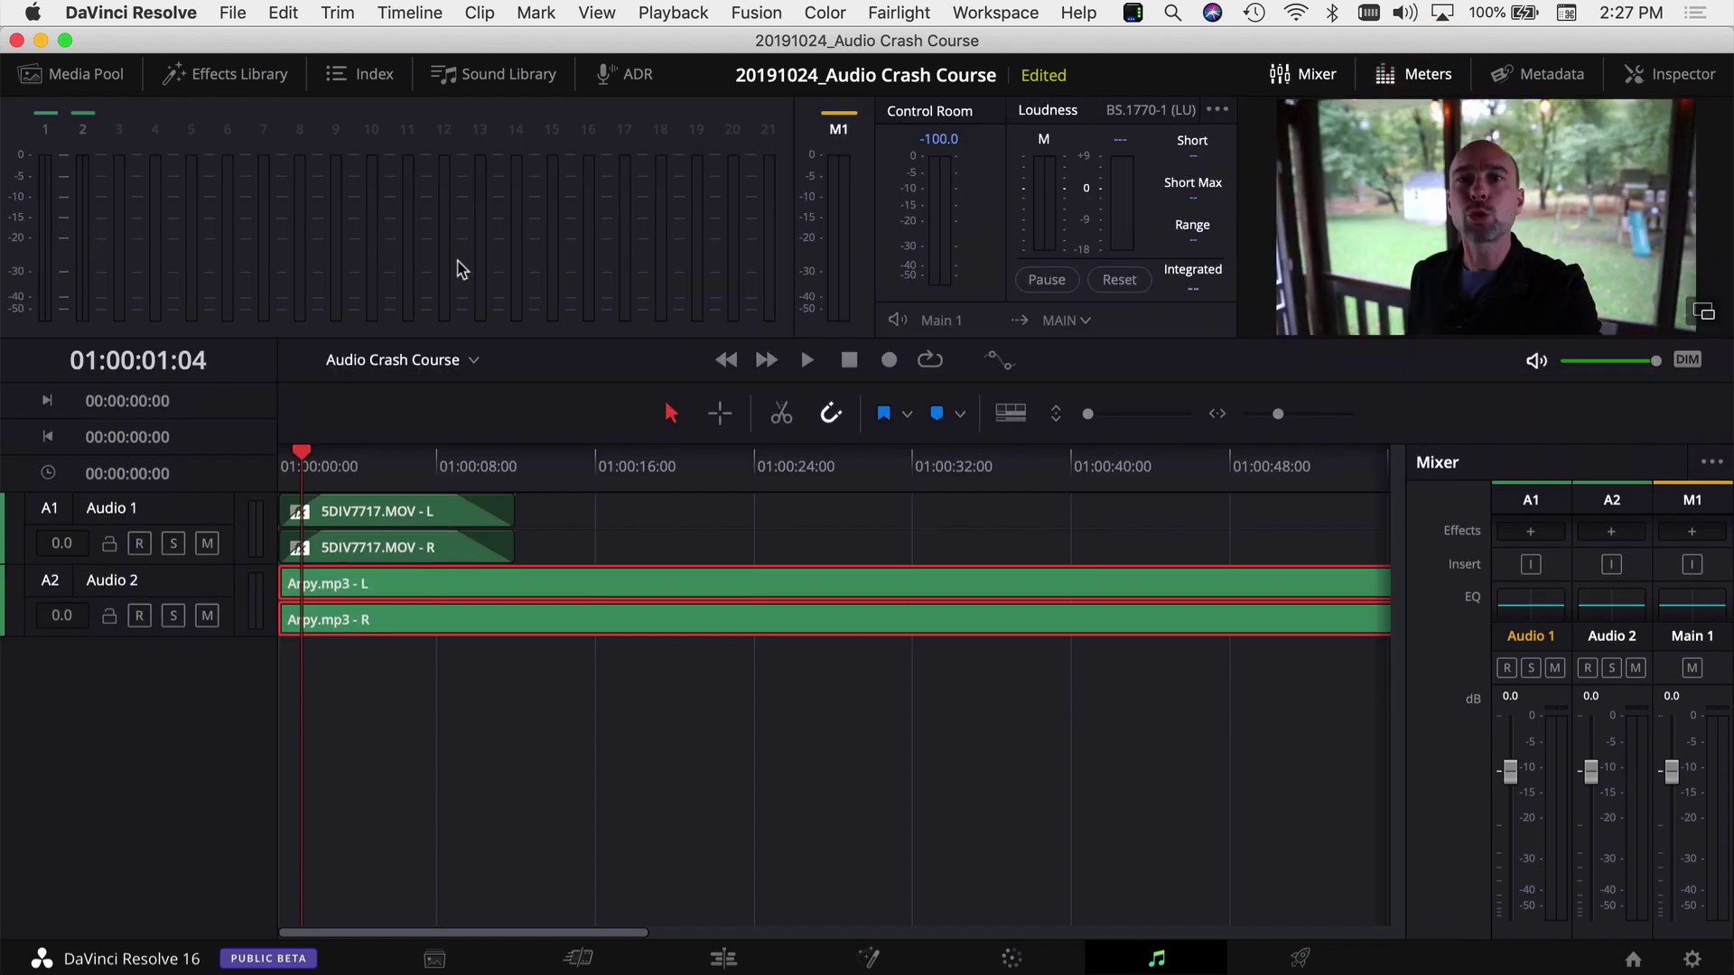
View the Arpy.mp3 clip's metadata and its Inspector settings for volume, pan, pitch and equalizer
left_click(1549, 76)
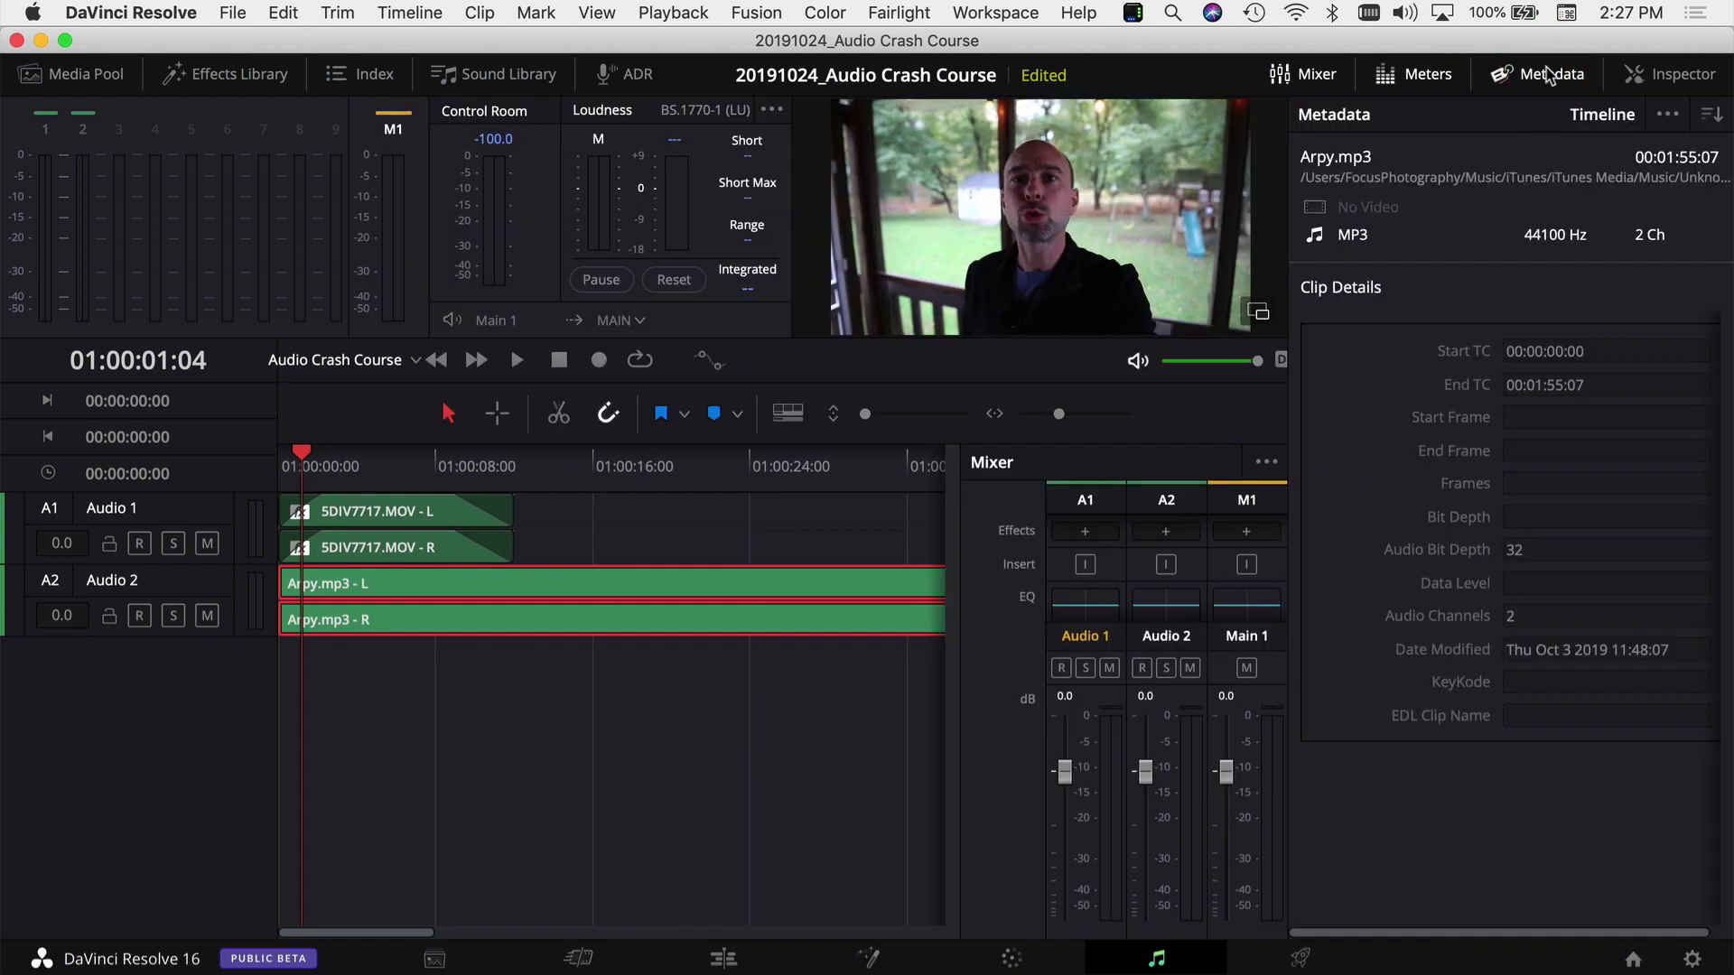
left_click(1549, 74)
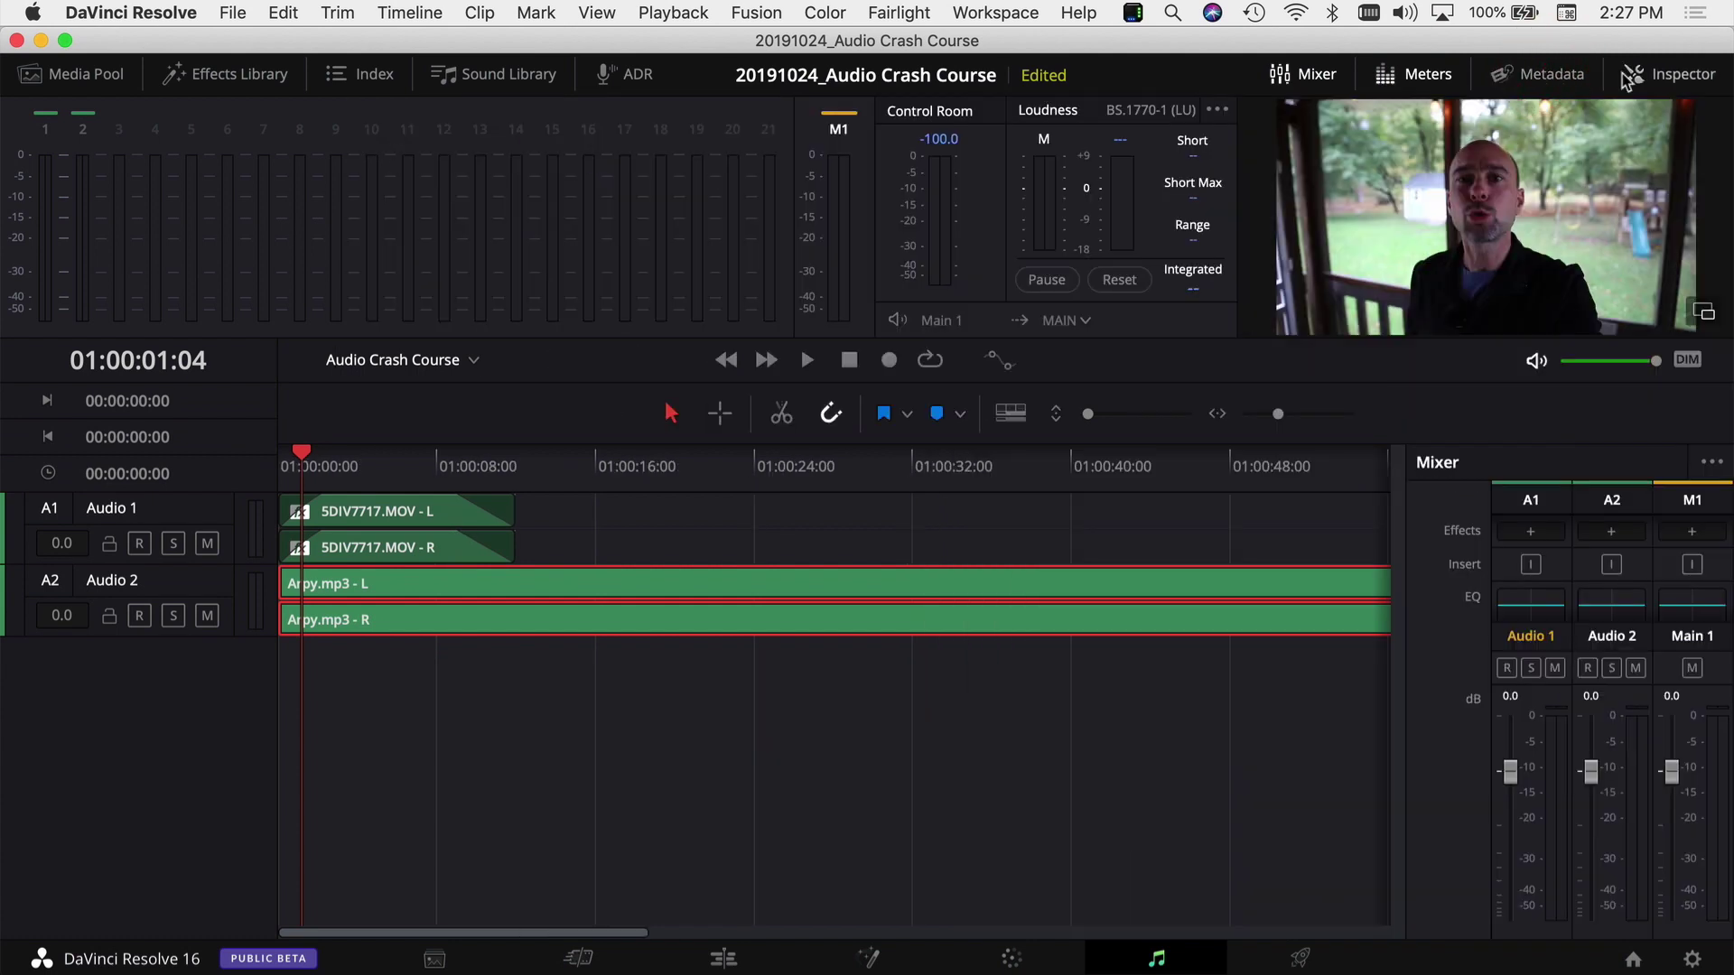
left_click(1680, 82)
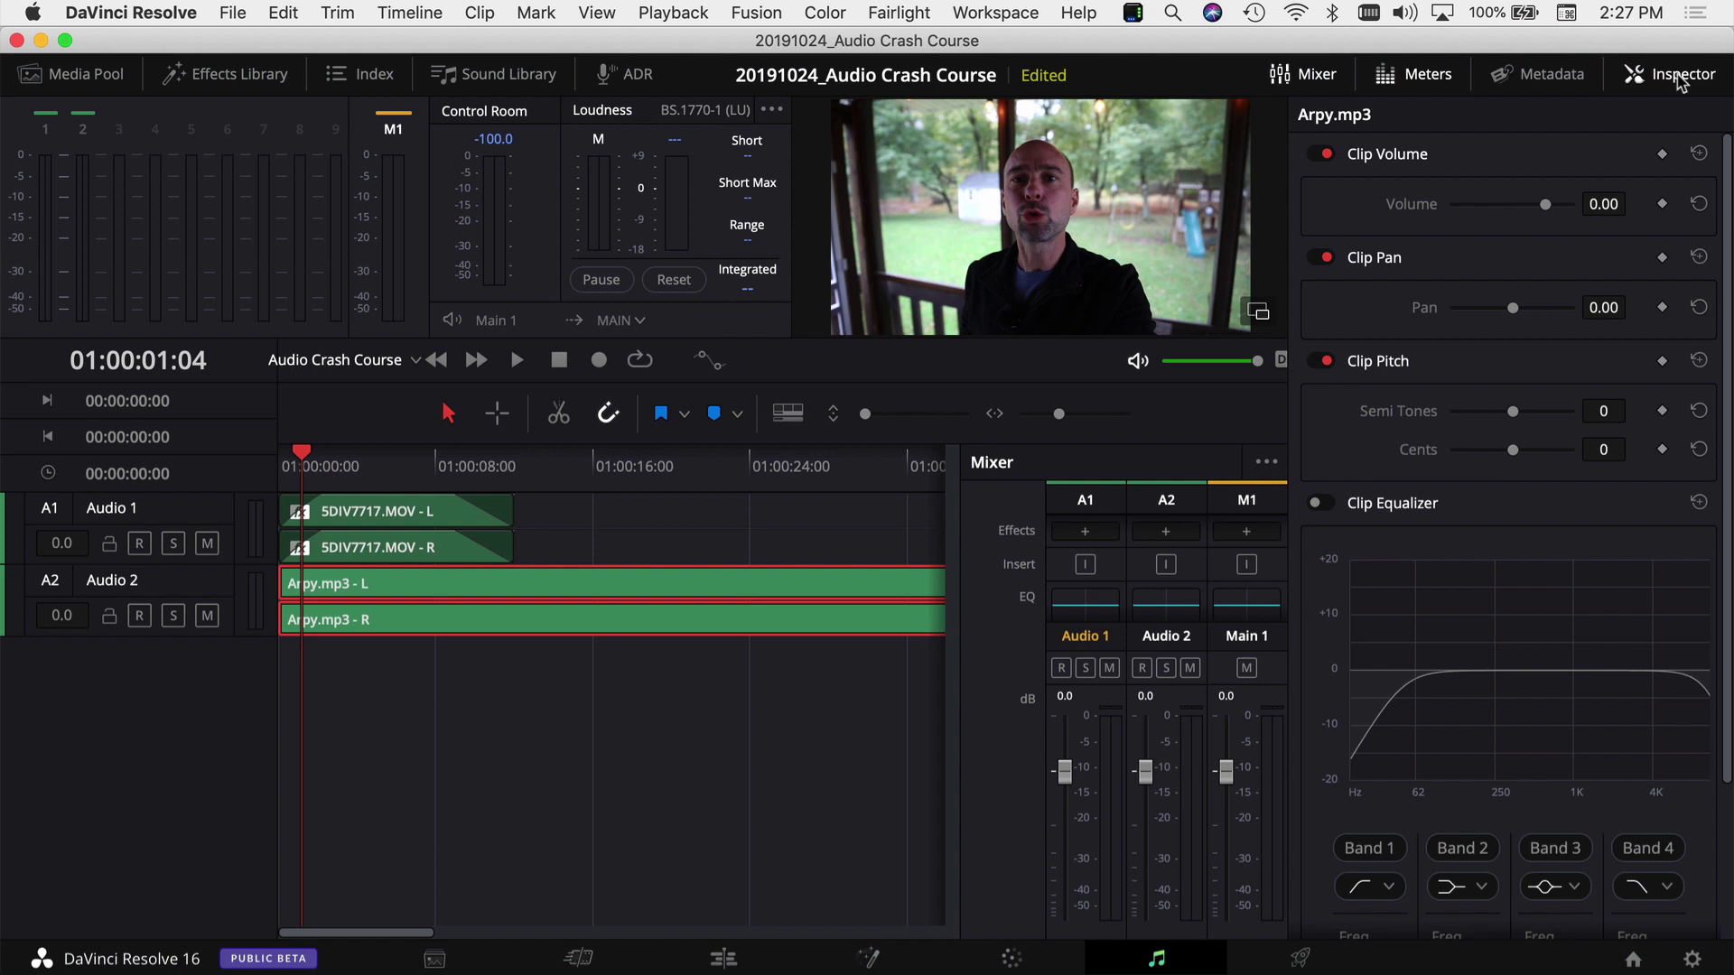
scroll(1431, 546, "down", 3)
scroll(1463, 565, "up", 3)
left_click(1702, 73)
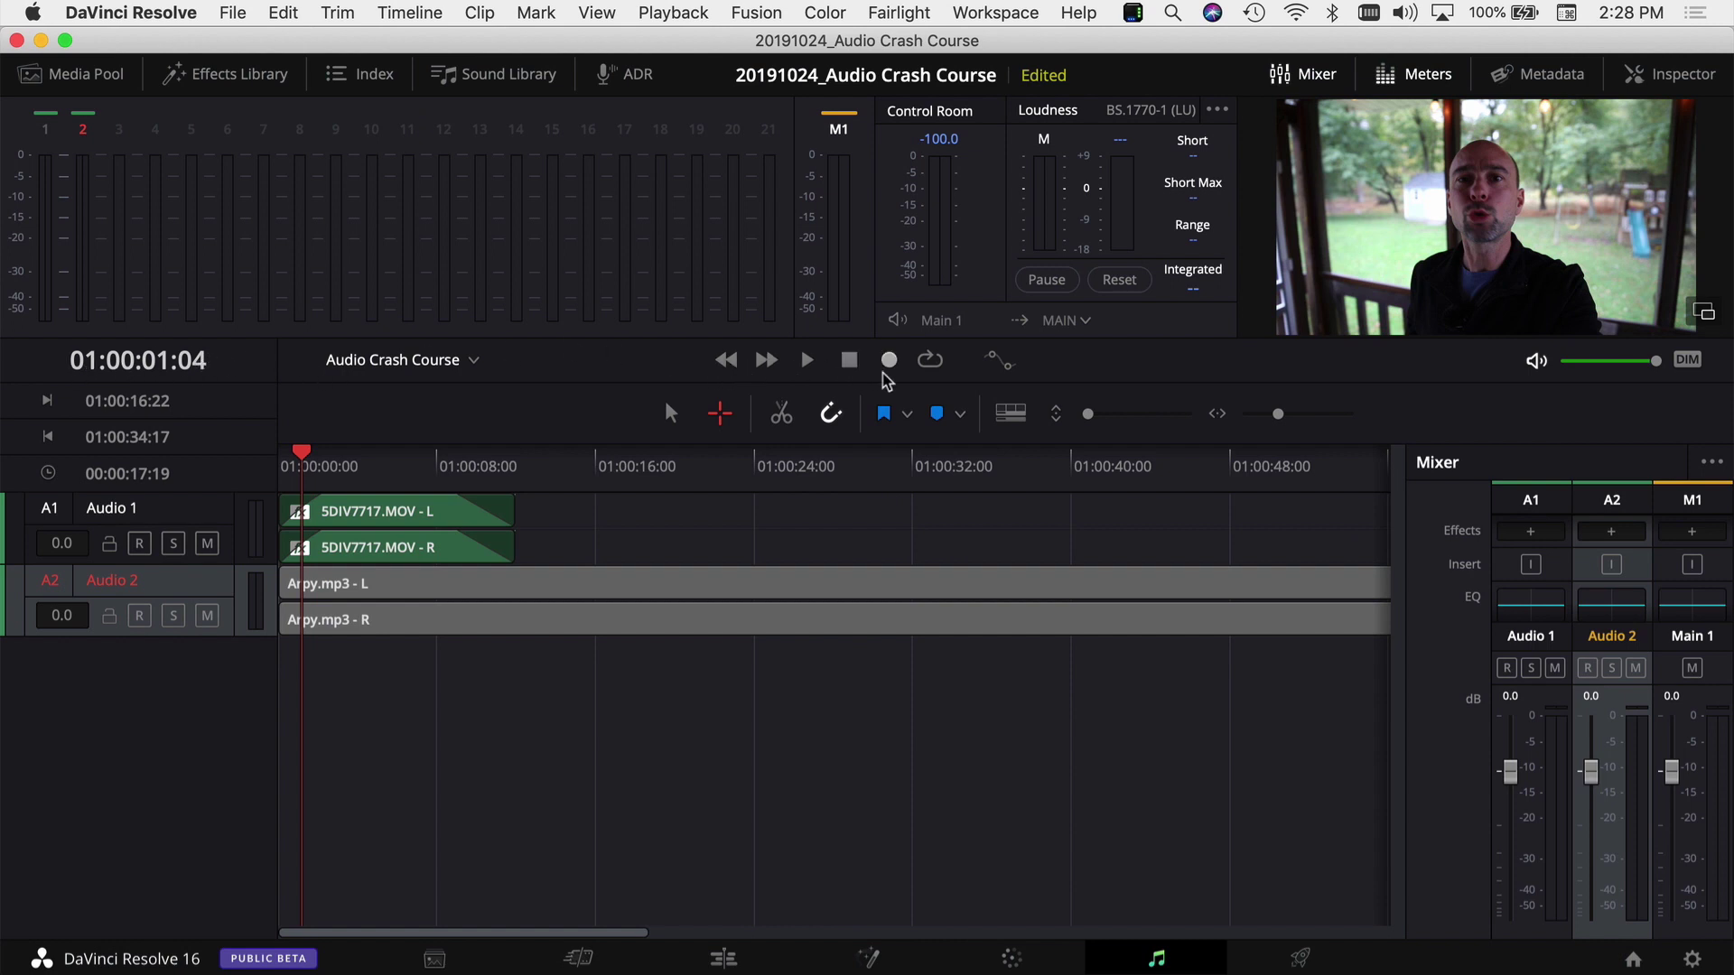
Switch back to the selection tool and increase the track height until the waveforms show on both audio tracks
left_click(669, 412)
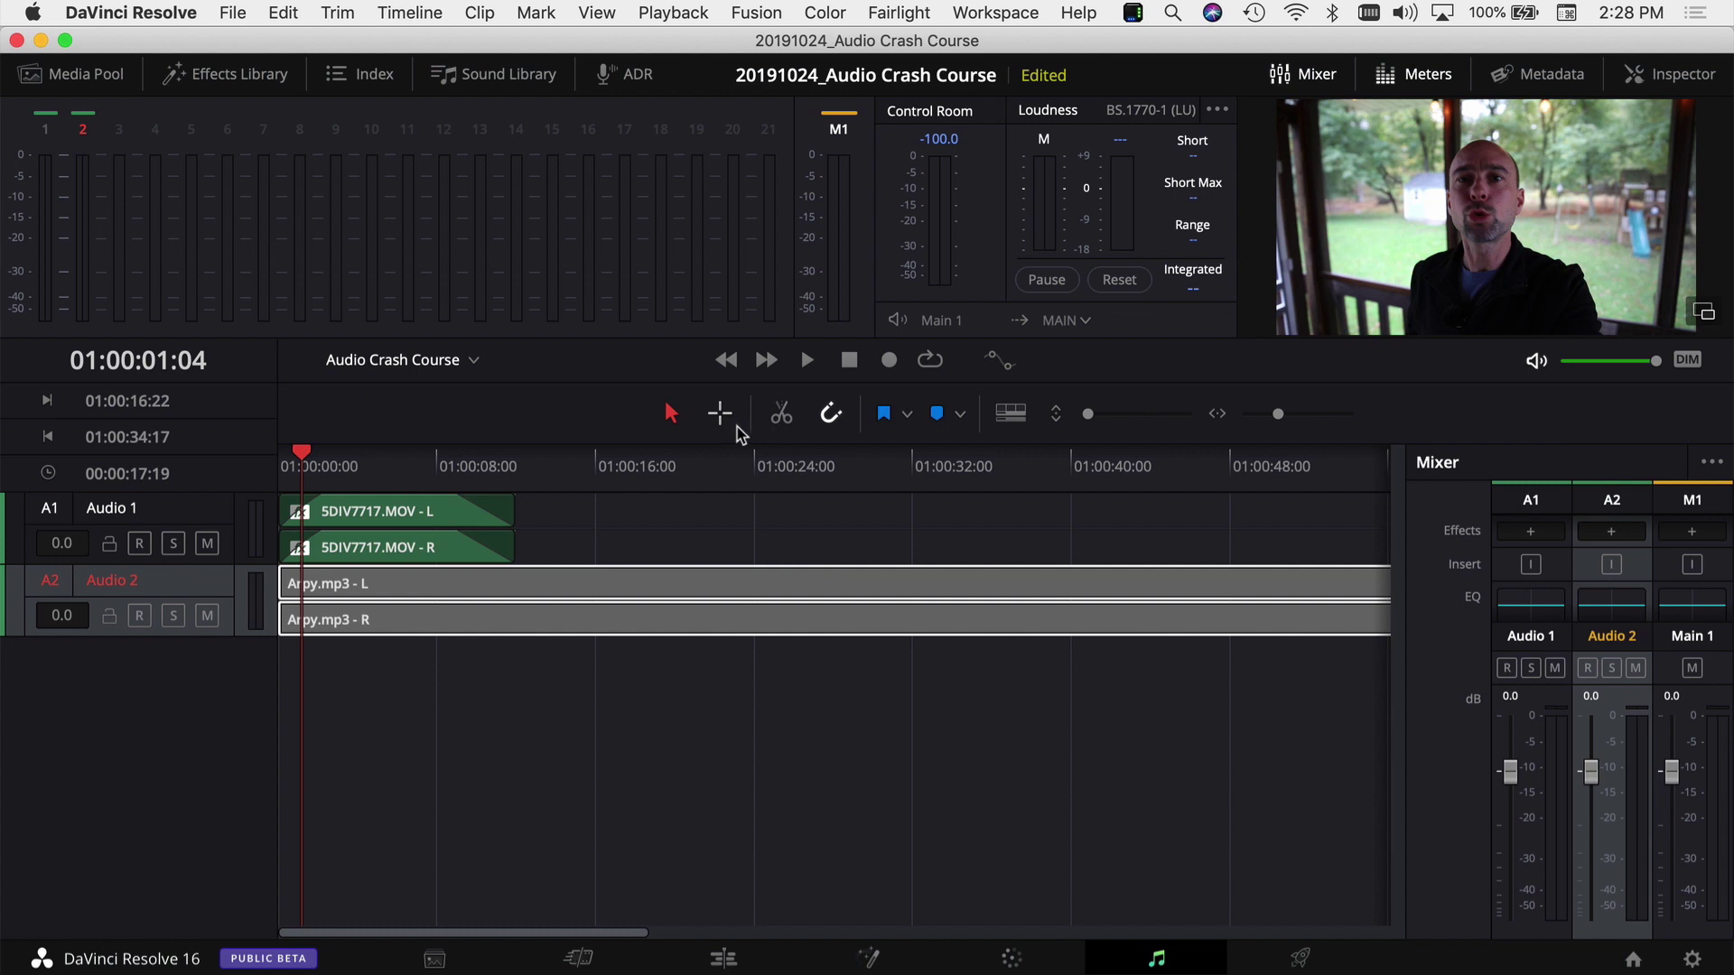
left_click(1010, 414)
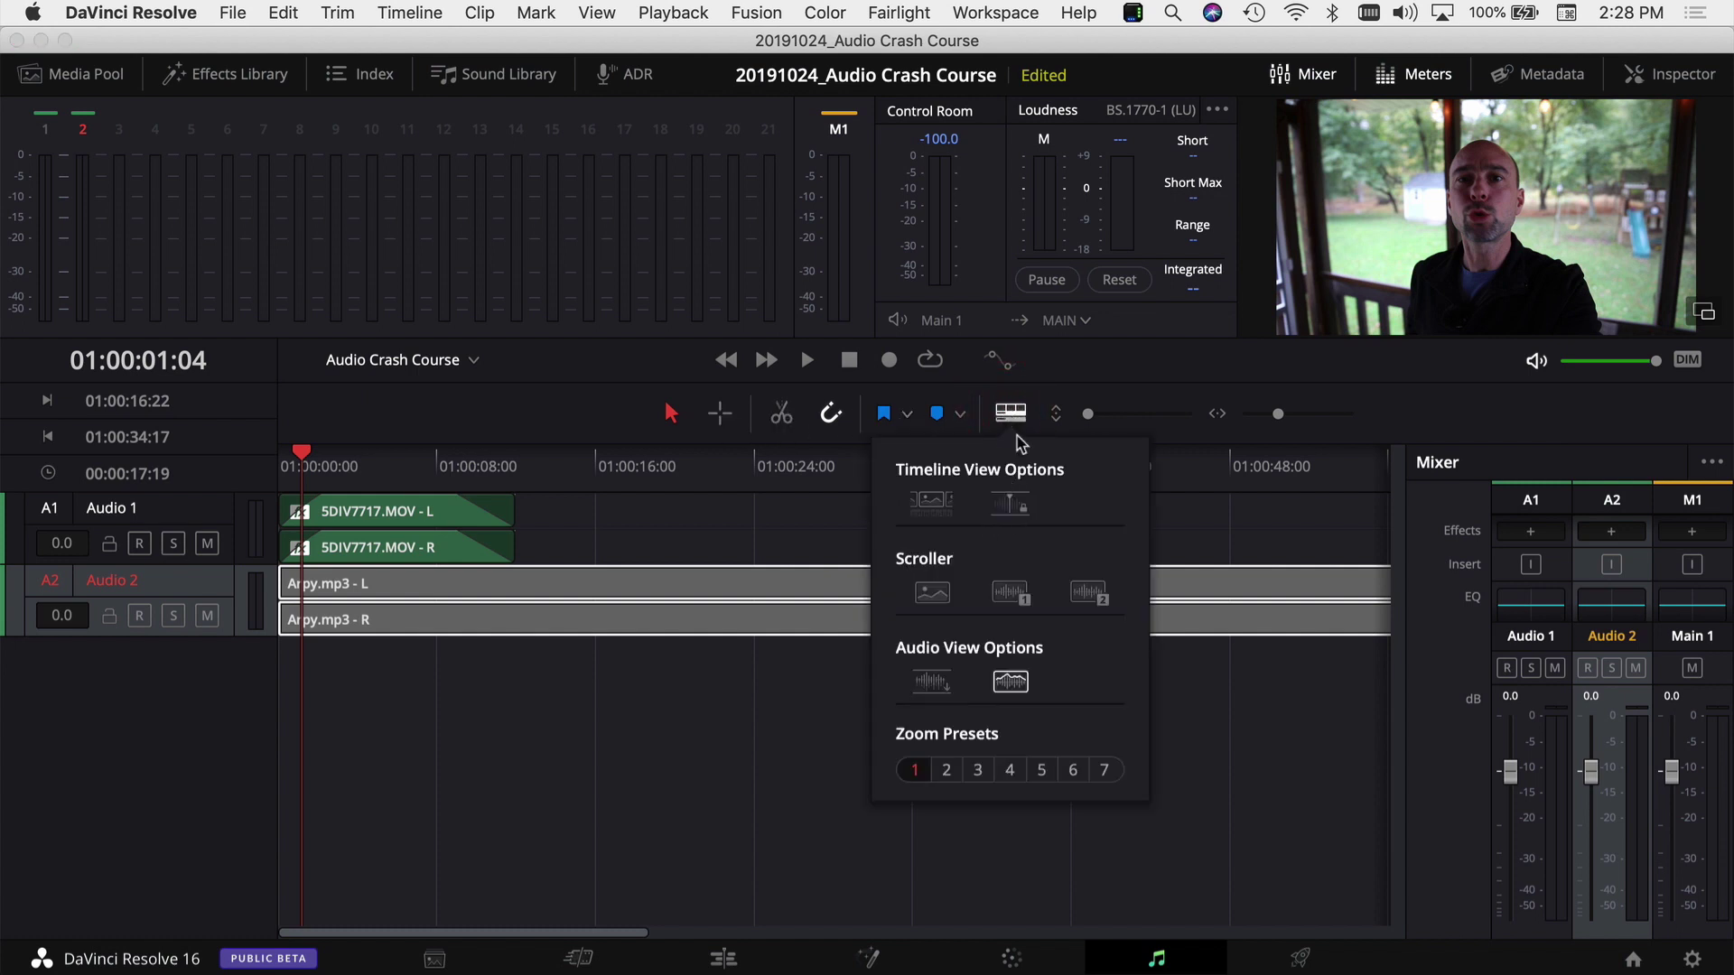
left_click_drag(1088, 414, 1103, 418)
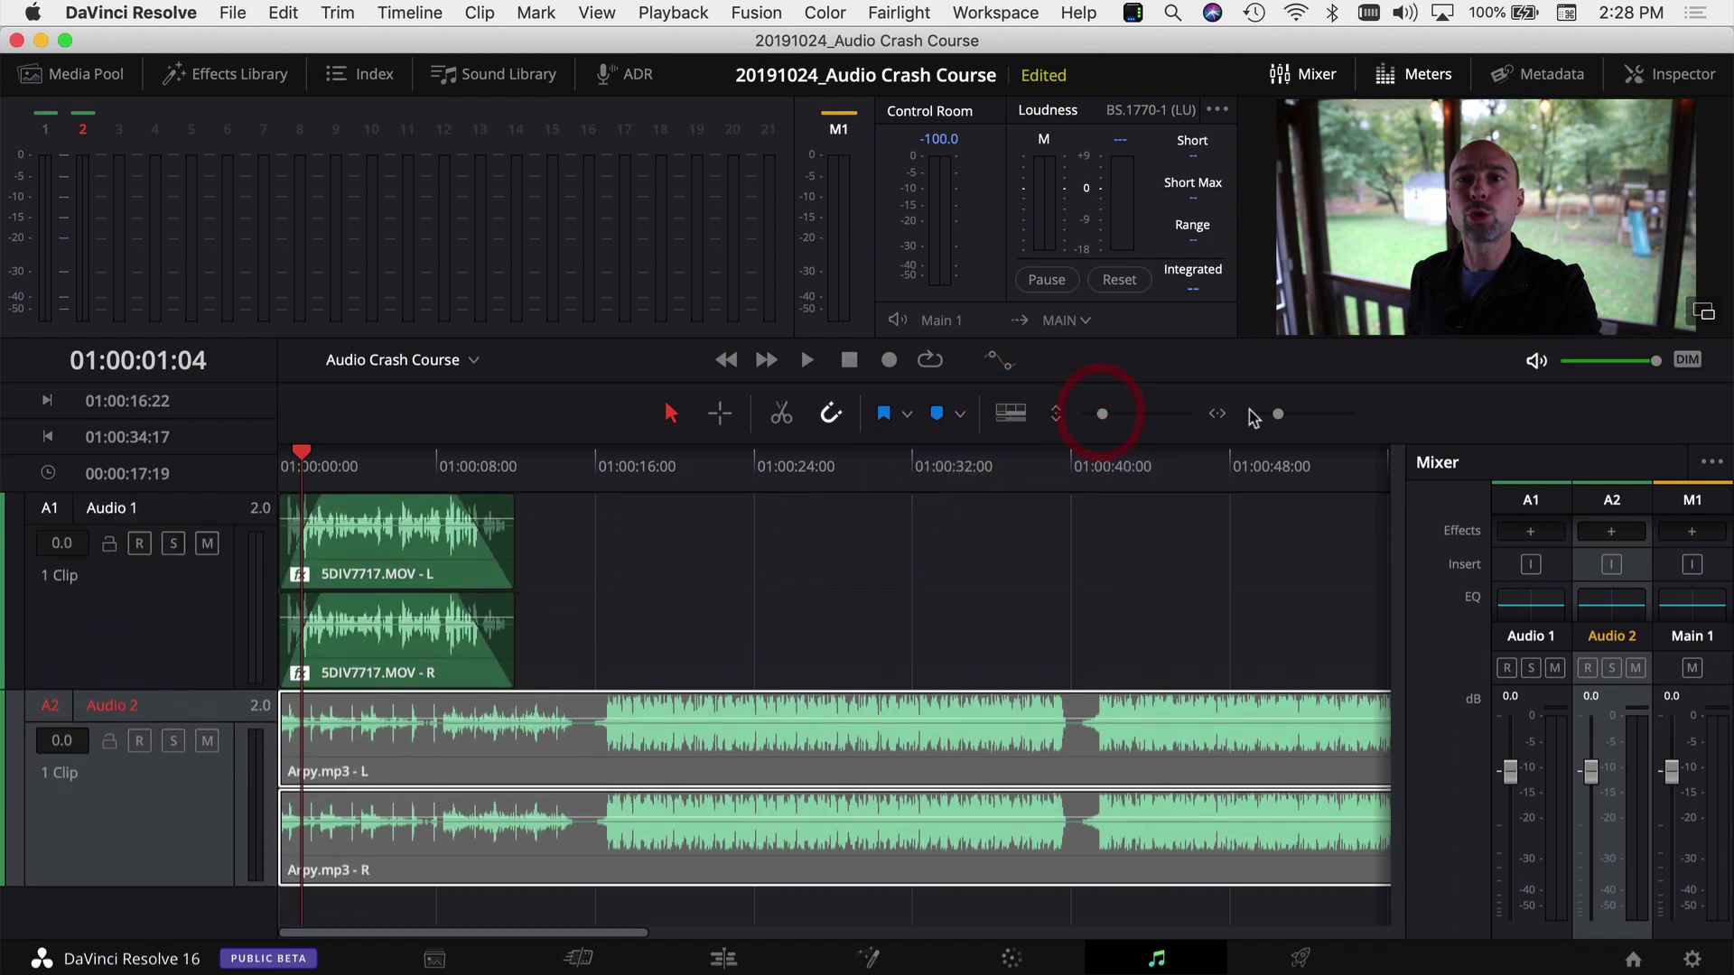
Zoom in on the timeline and rename the first audio track as 5DIV
left_click_drag(1278, 417, 1286, 421)
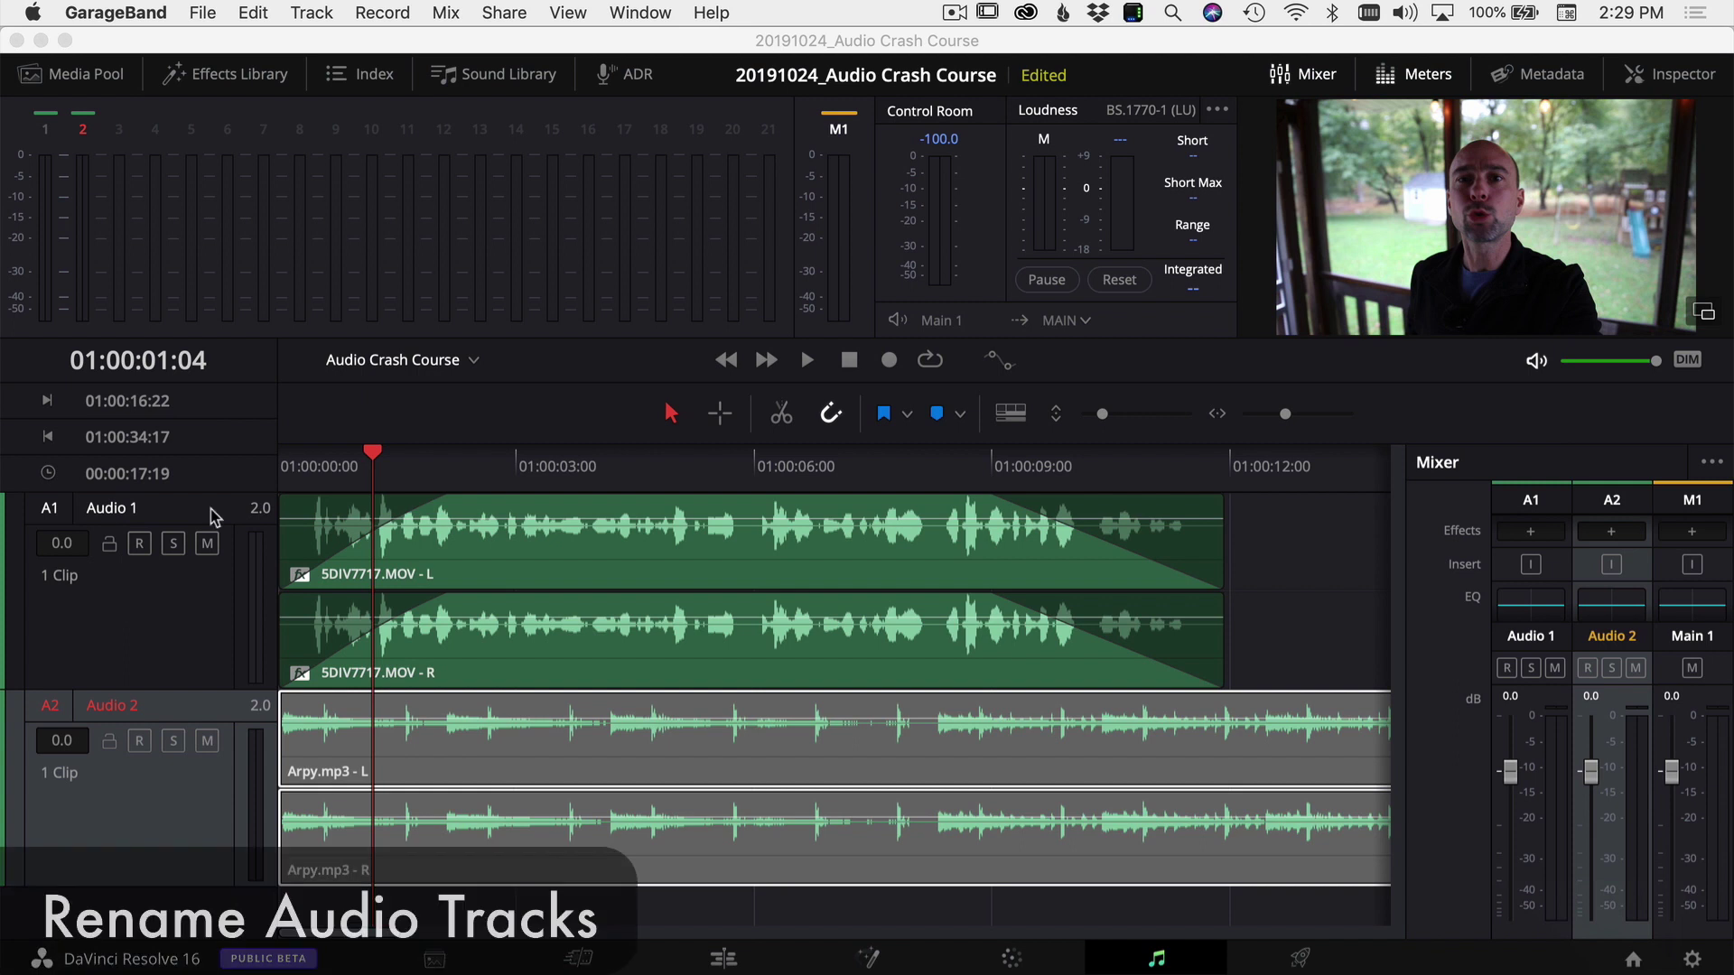
left_click(134, 510)
double_click(134, 510)
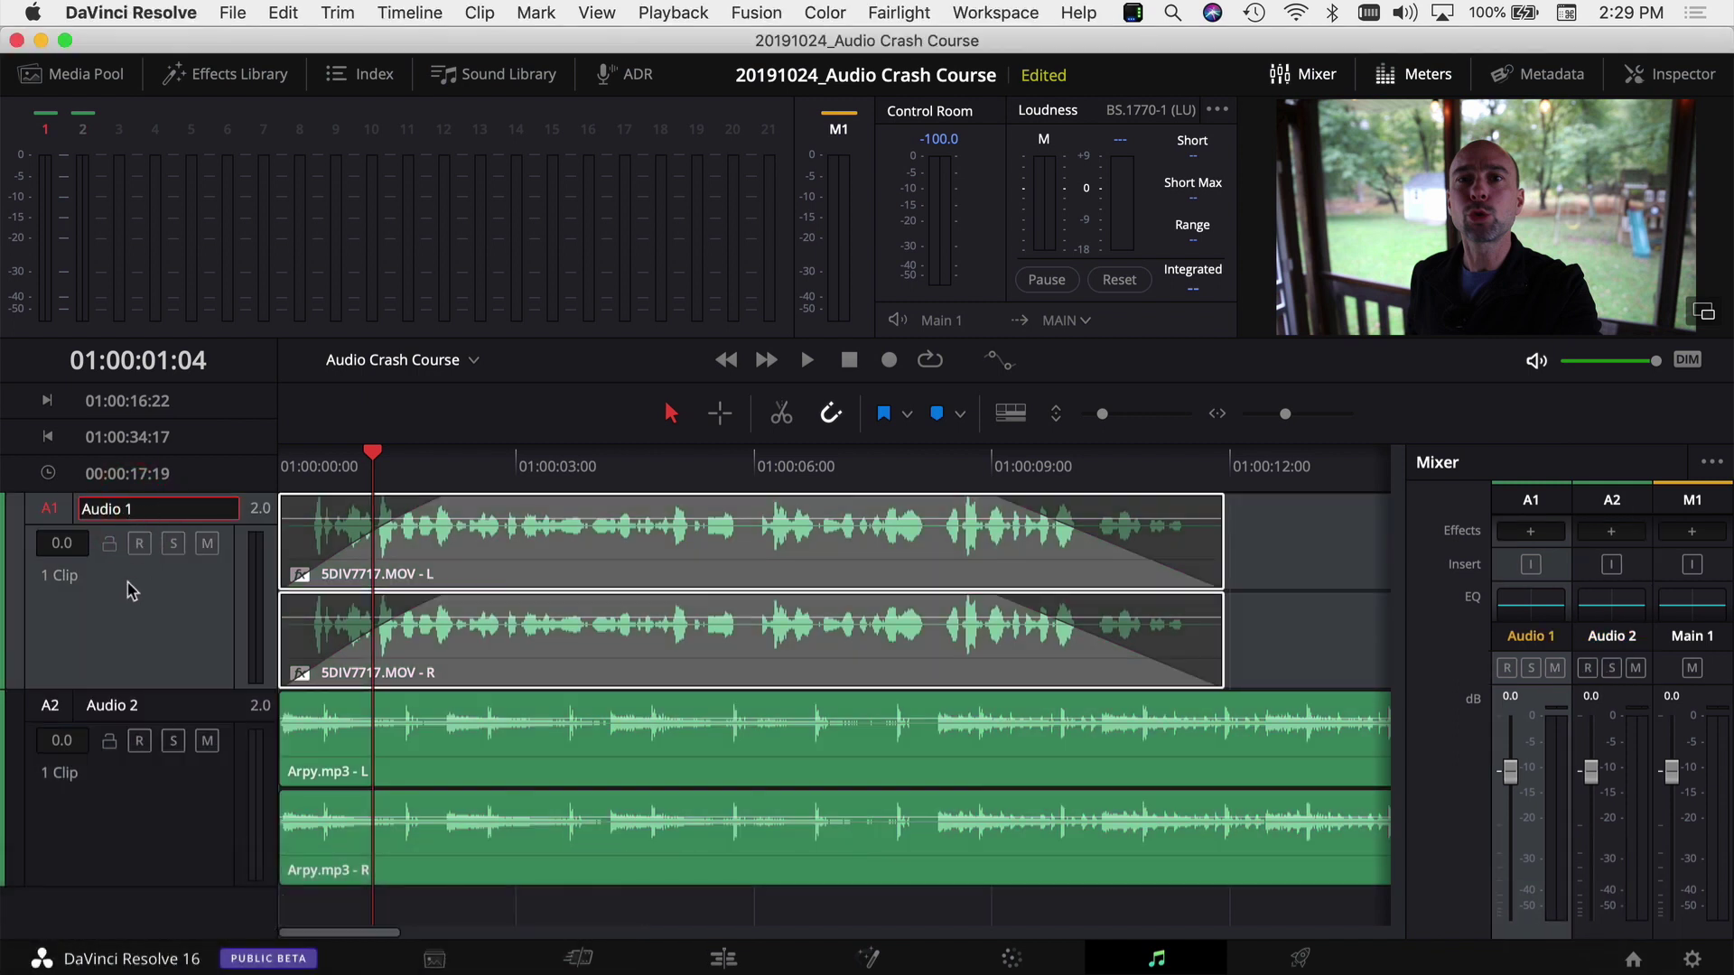
key("super+a")
type("5")
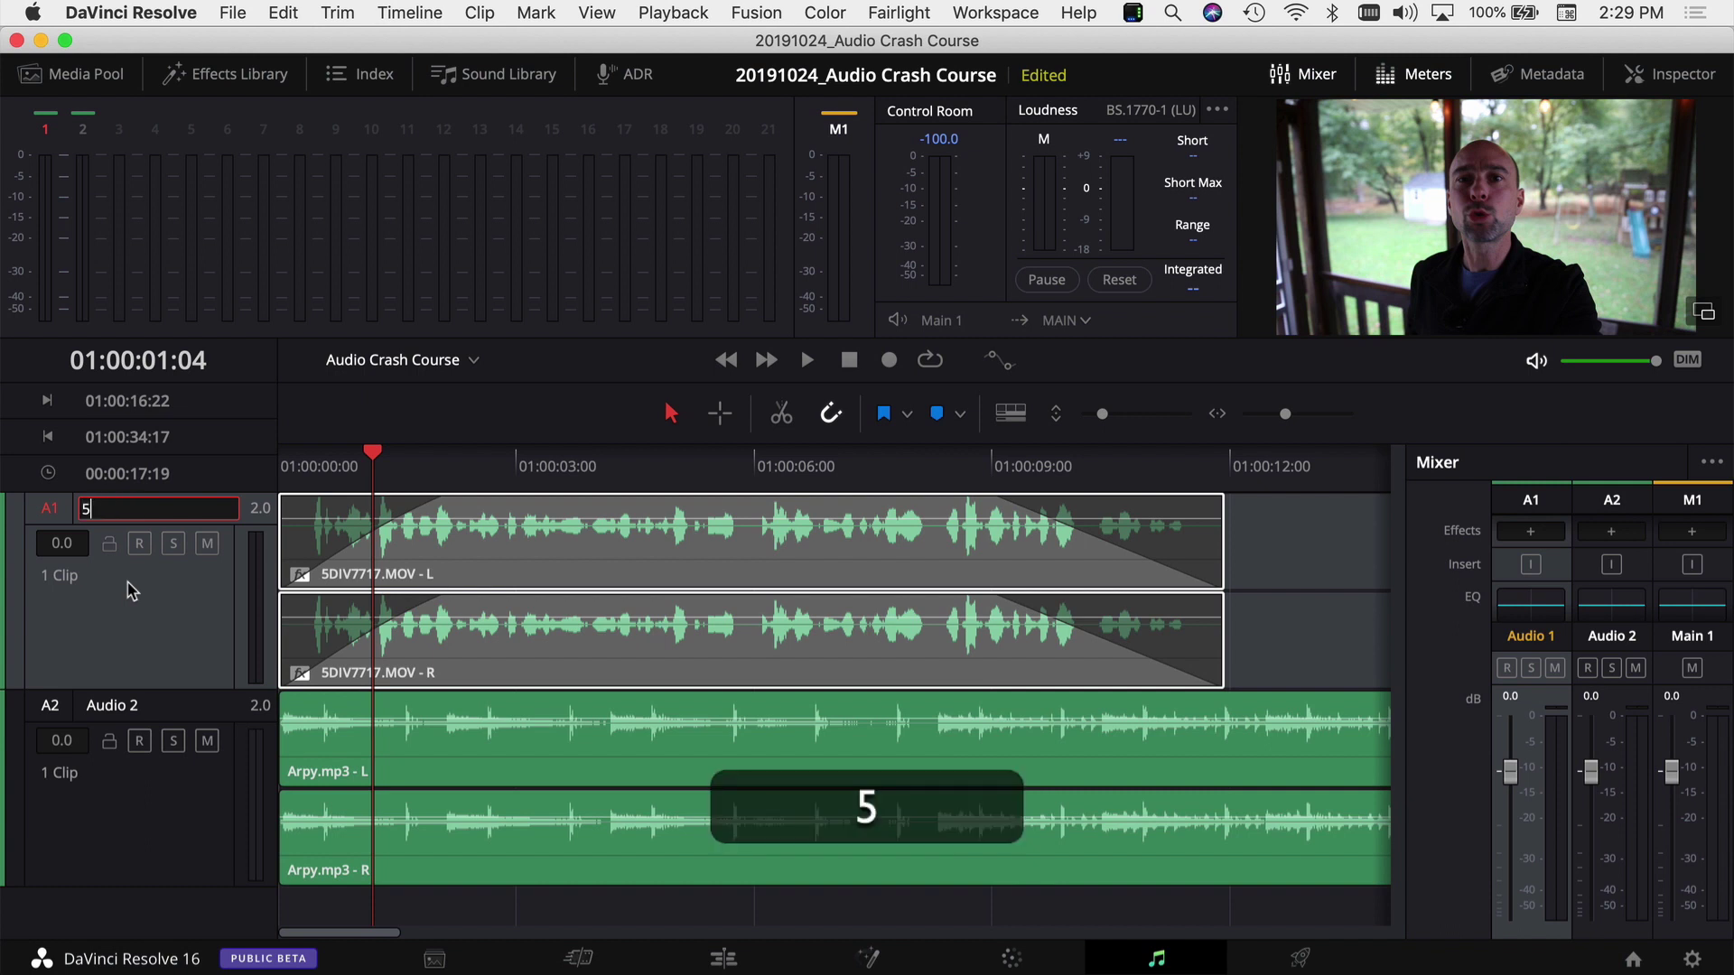
type("DIV")
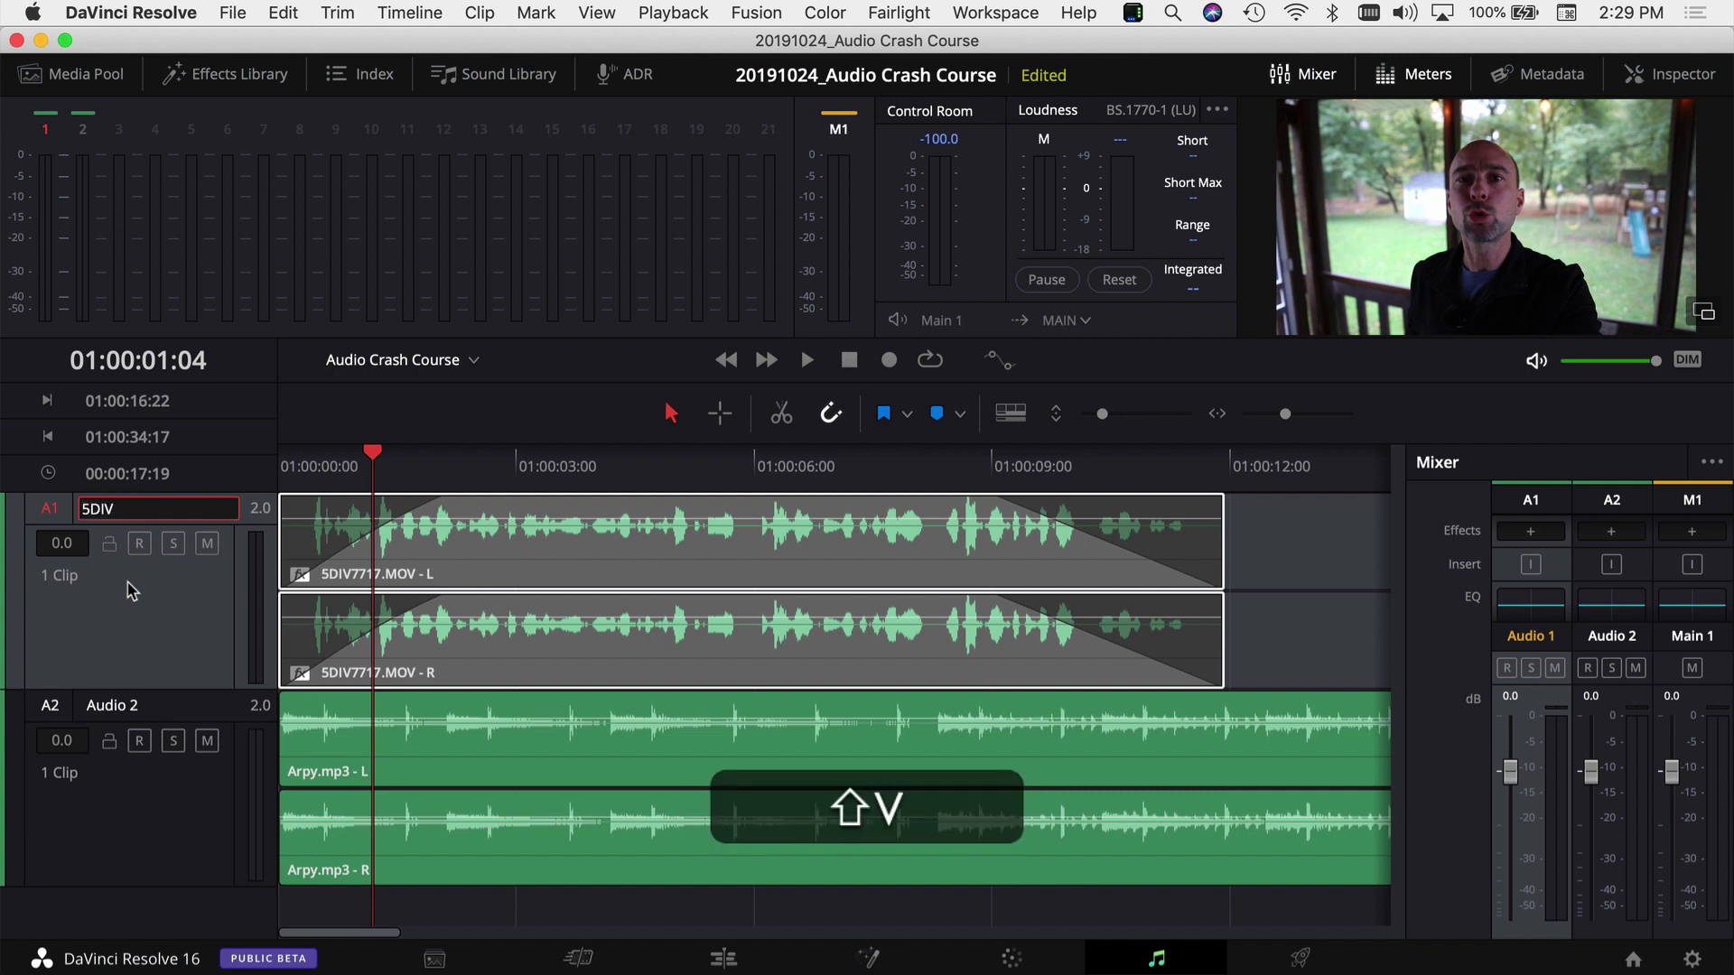
Rename the second audio track, holding Arpy.mp3, as Music
double_click(127, 705)
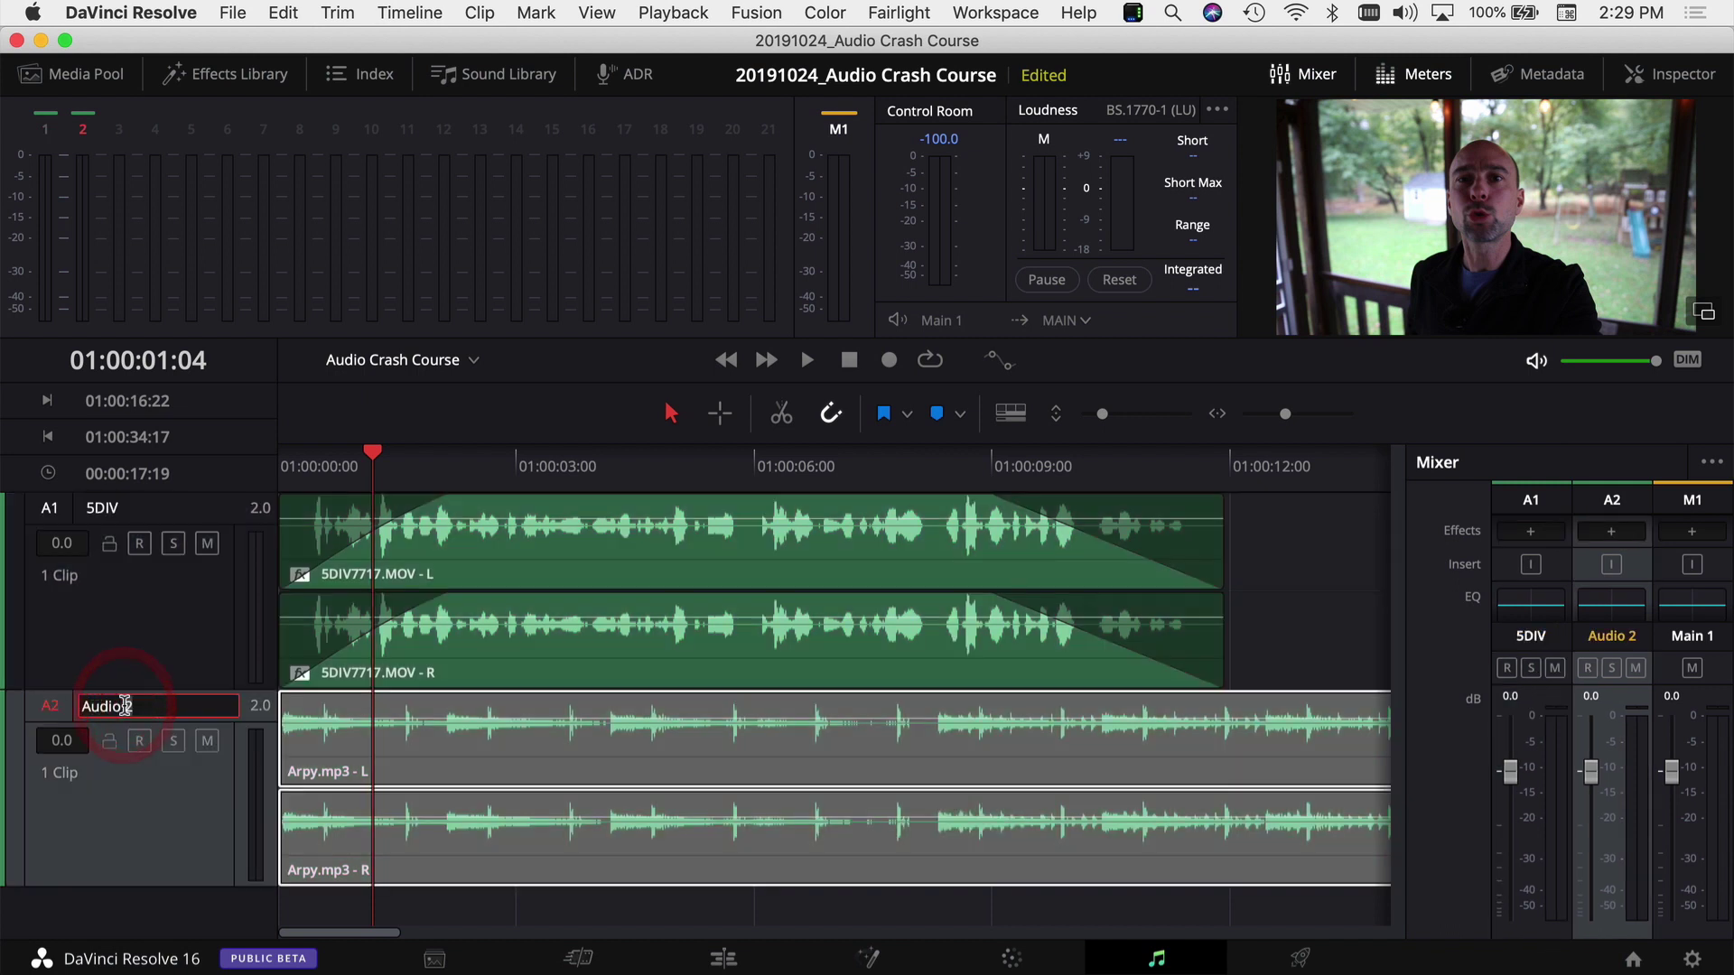
type("Music")
key("Return")
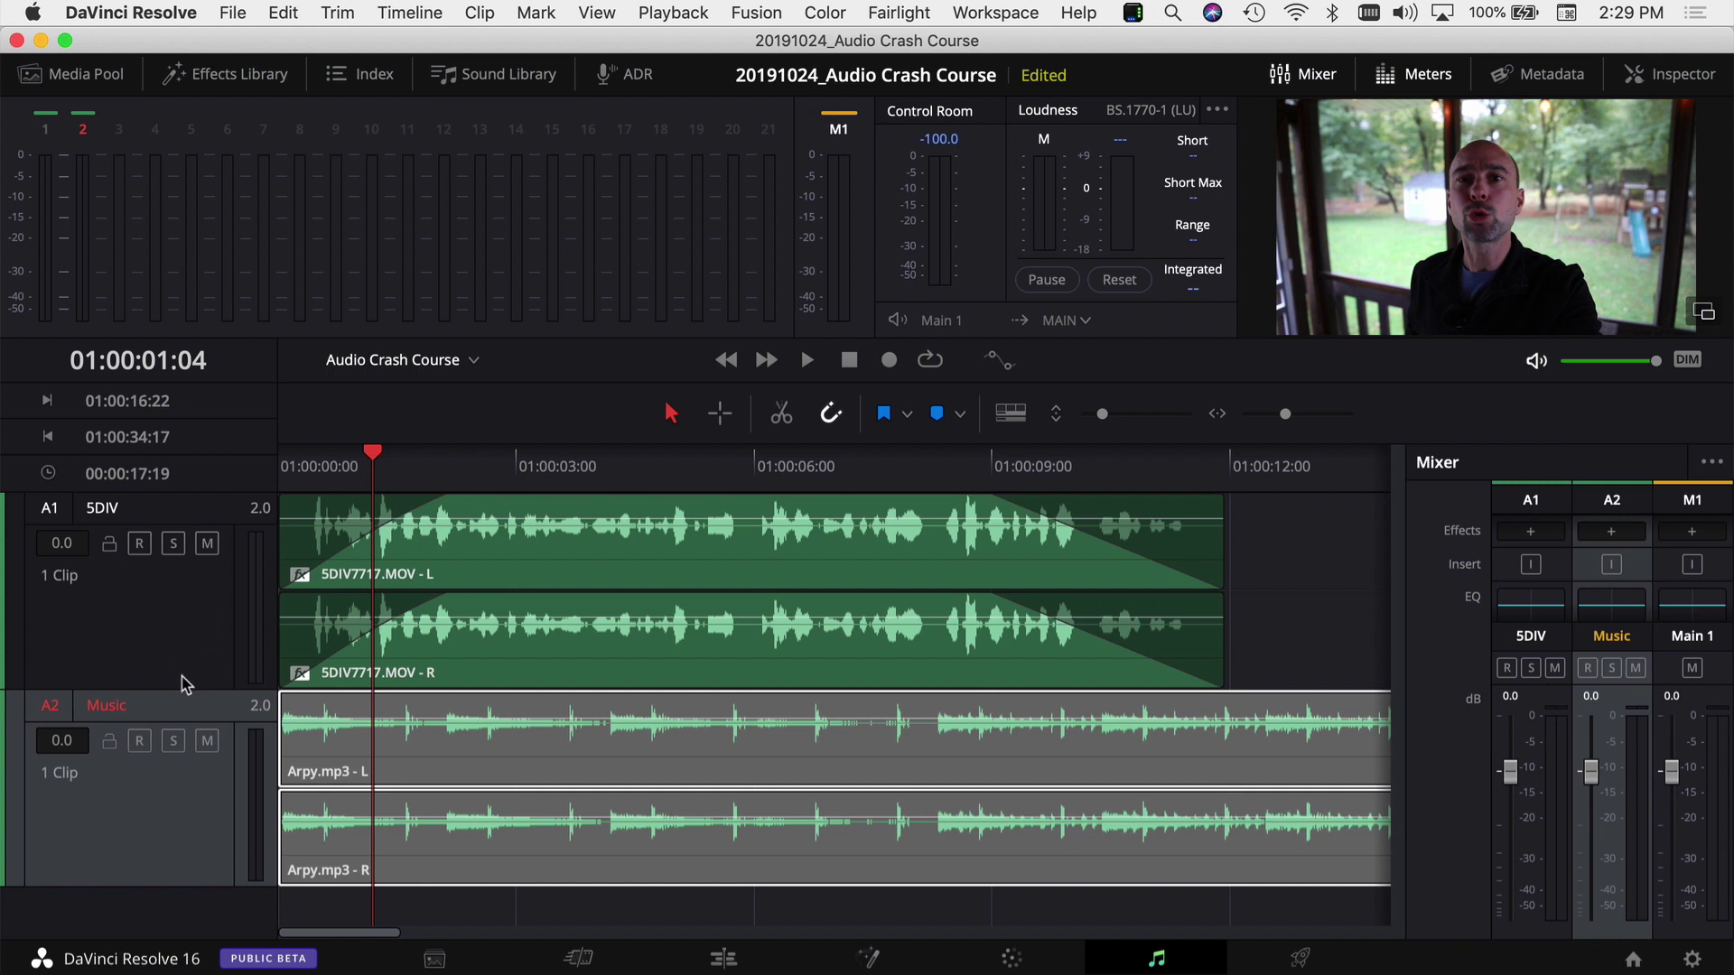
Mute the Music track and remove the fade-in and fade-out from the 5DIV7717.MOV clip
left_click(207, 741)
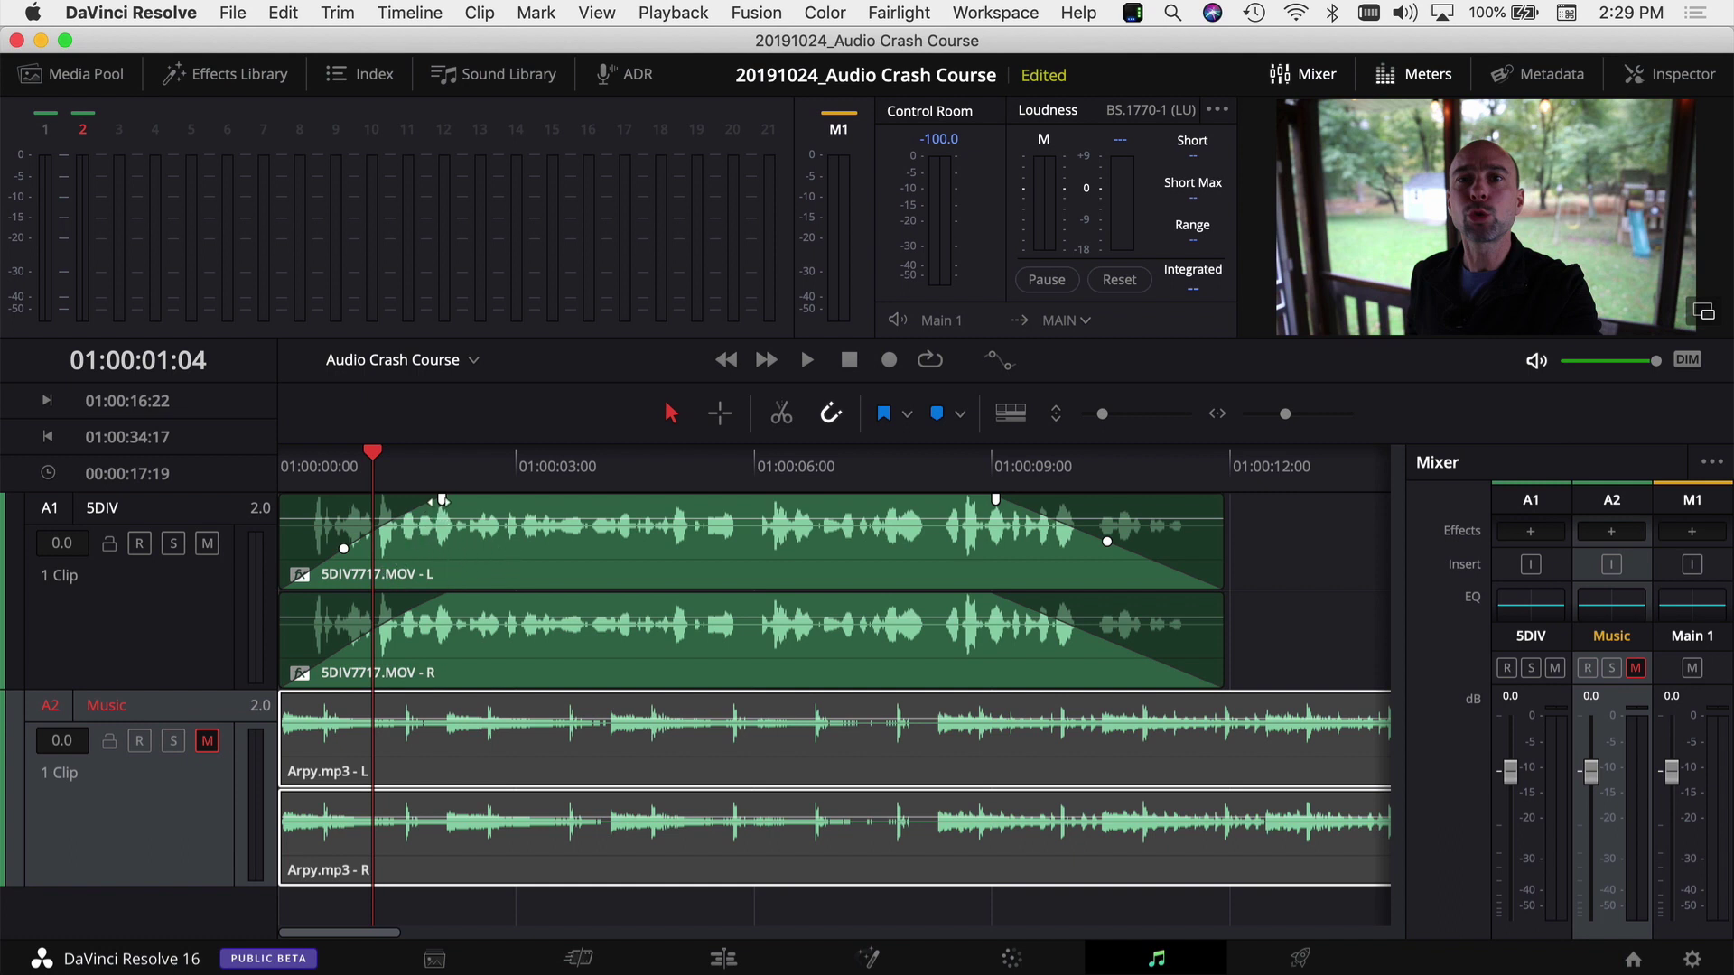
left_click_drag(441, 500, 203, 528)
left_click_drag(1036, 502, 1219, 499)
Remove all audio attributes, including volume, plugins and equalizer, from the 5DIV7717.MOV clip
left_click(757, 554)
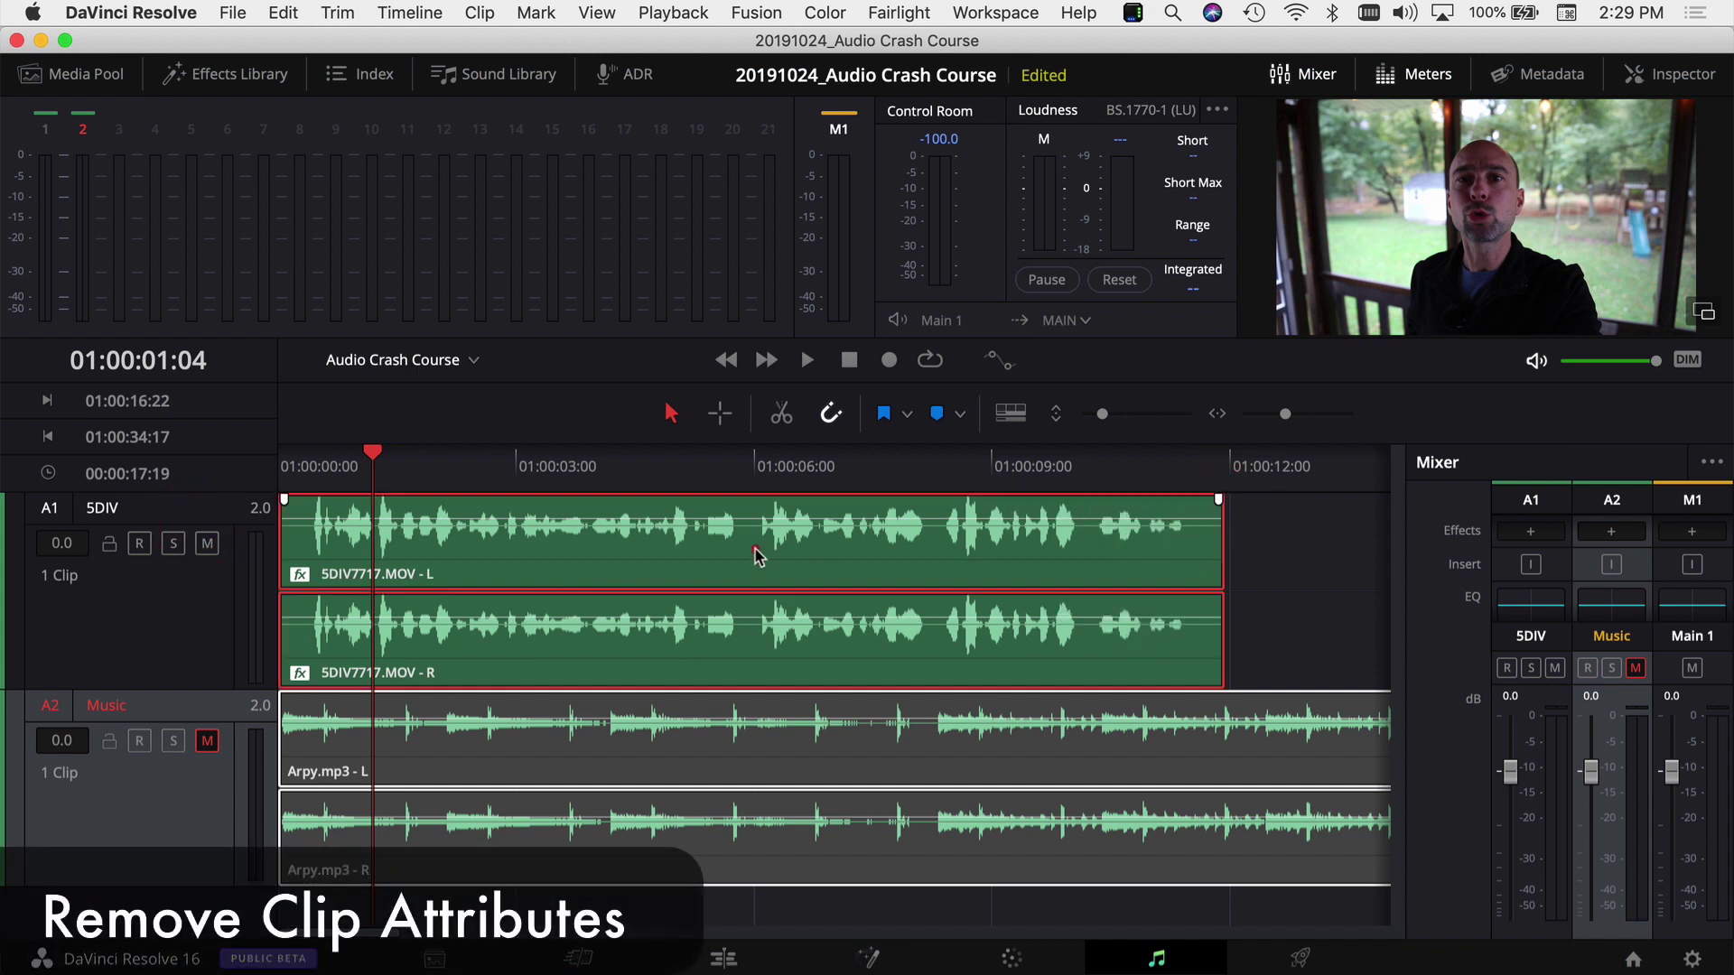
right_click(756, 555)
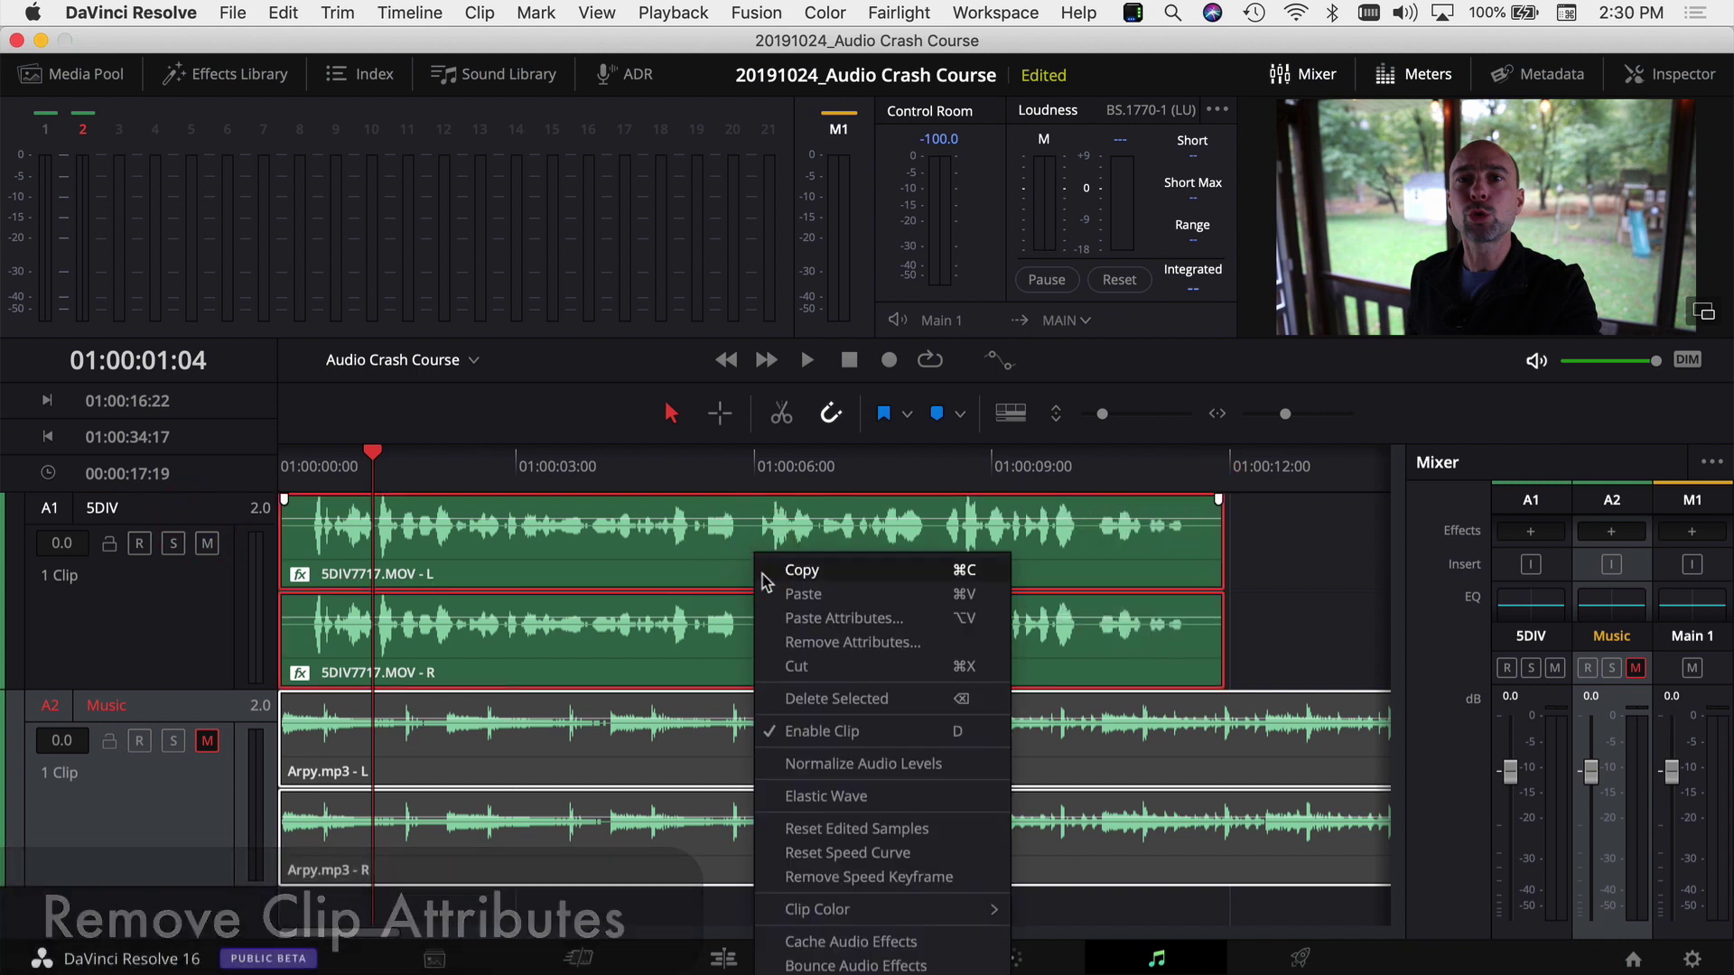
left_click(795, 642)
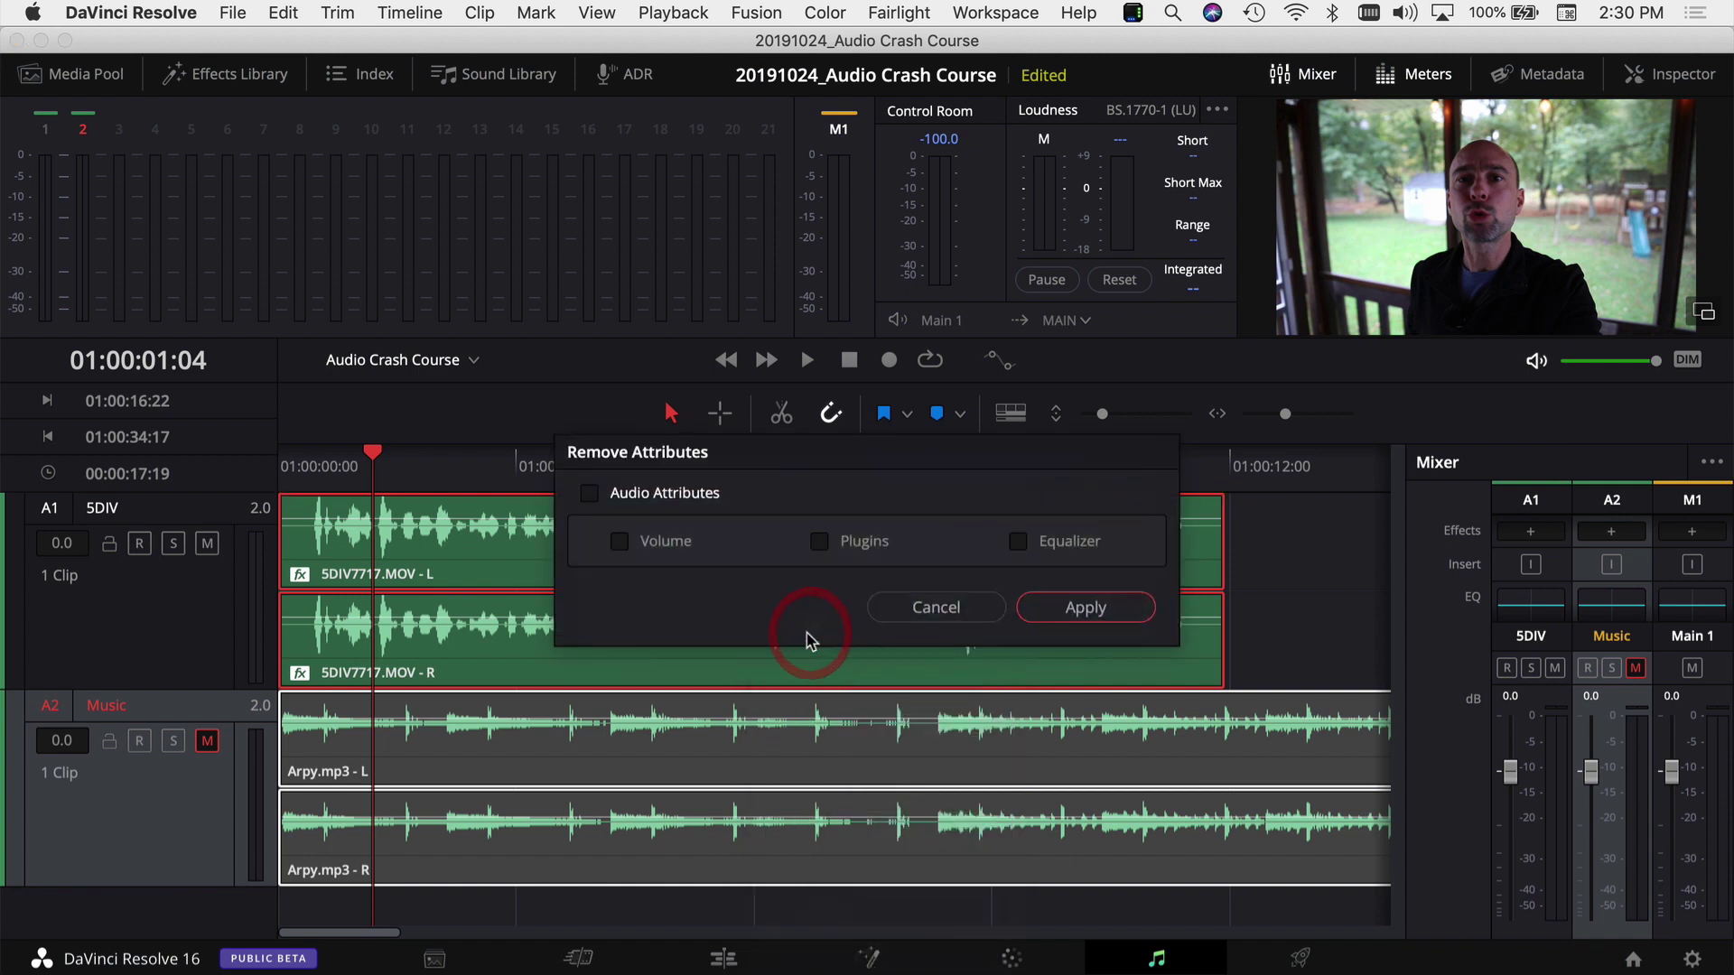
left_click(592, 494)
left_click(1084, 607)
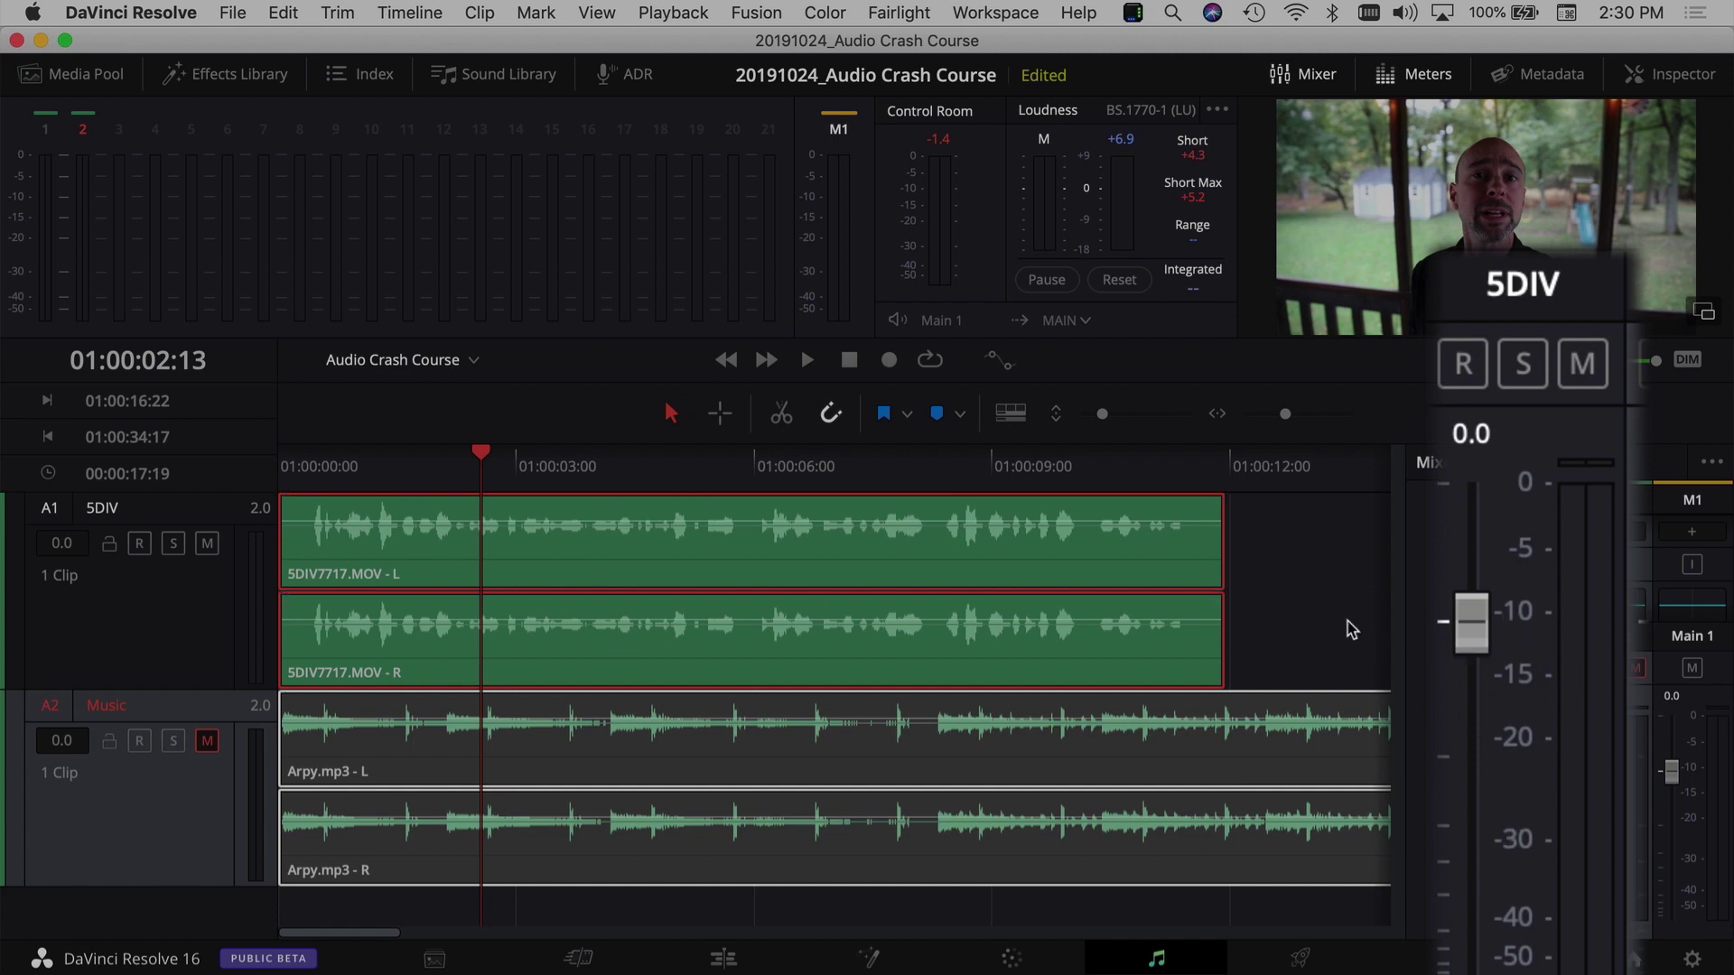
Play the 5DIV7717.MOV clip, replaying from around 01:00:08:08, to watch its peaks on the 5DIV channel meter
key("space")
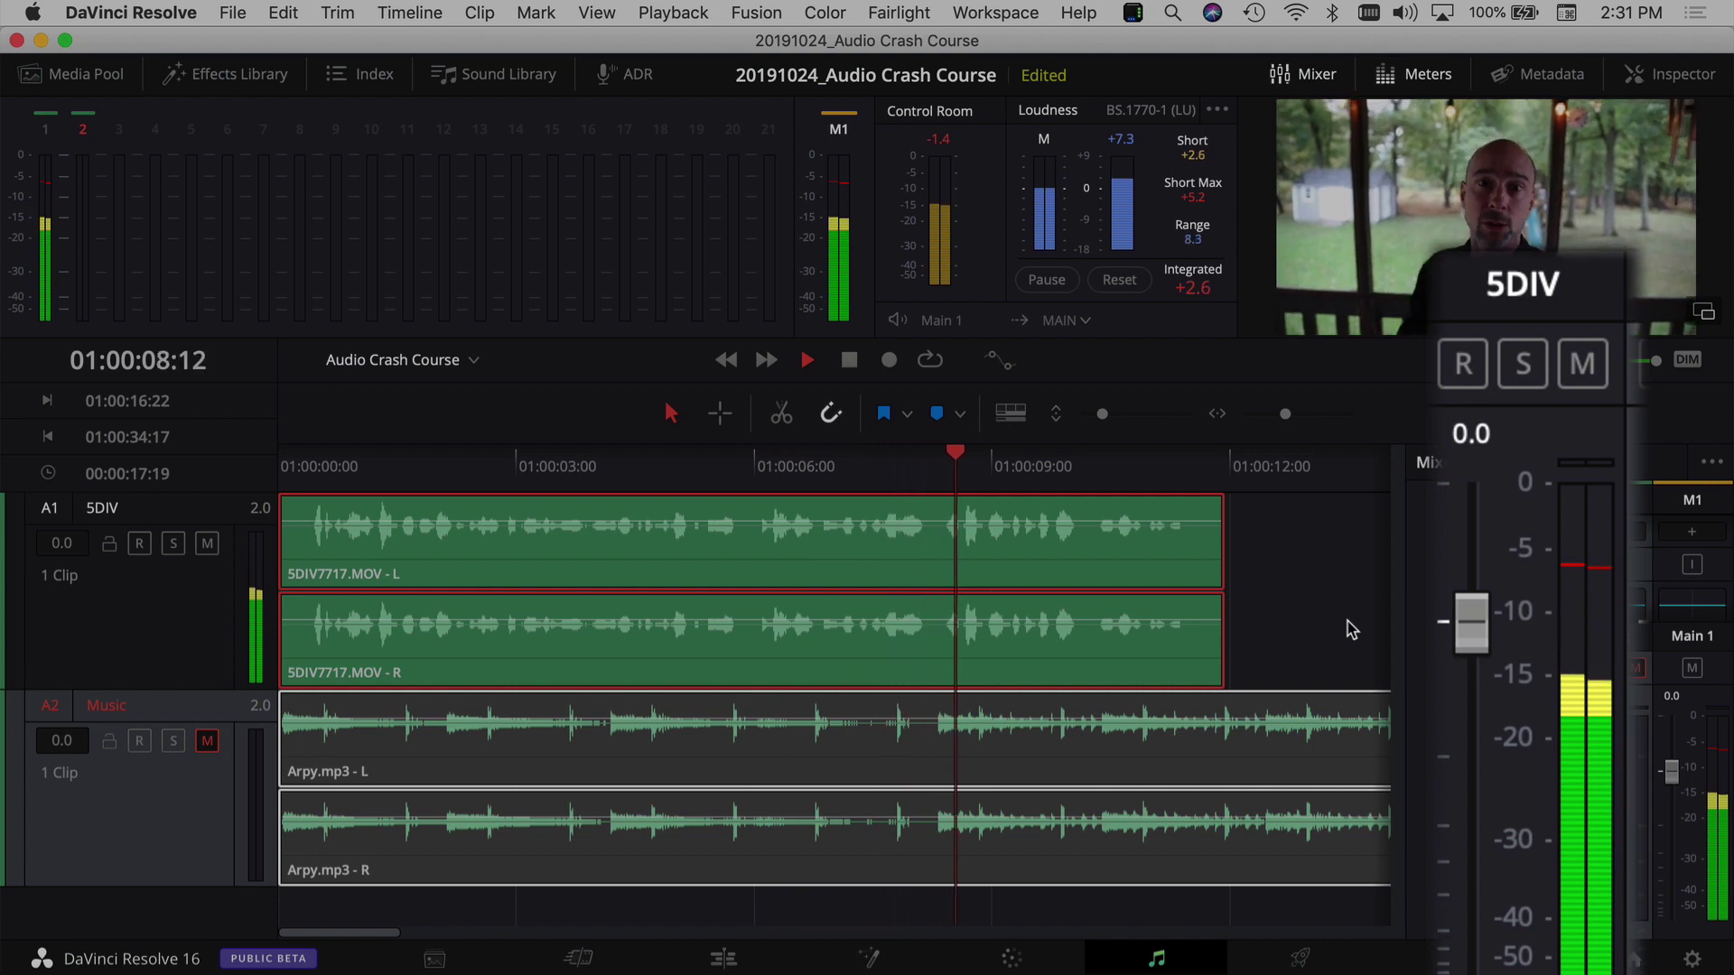
key("space")
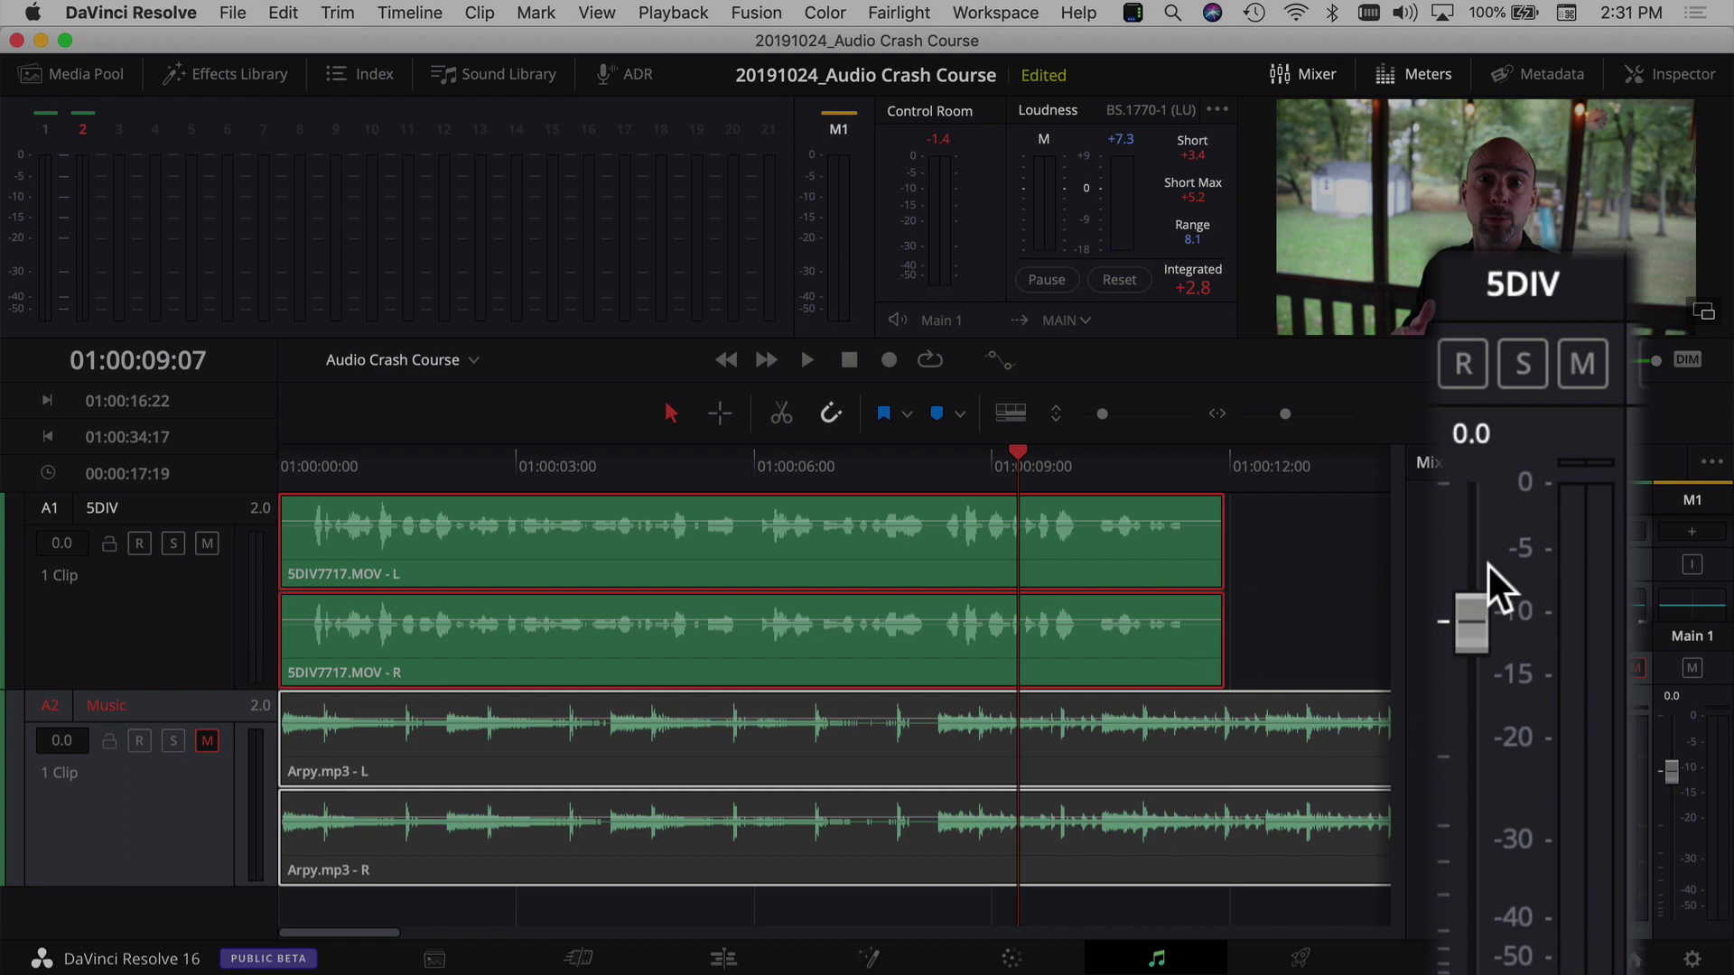
left_click(941, 469)
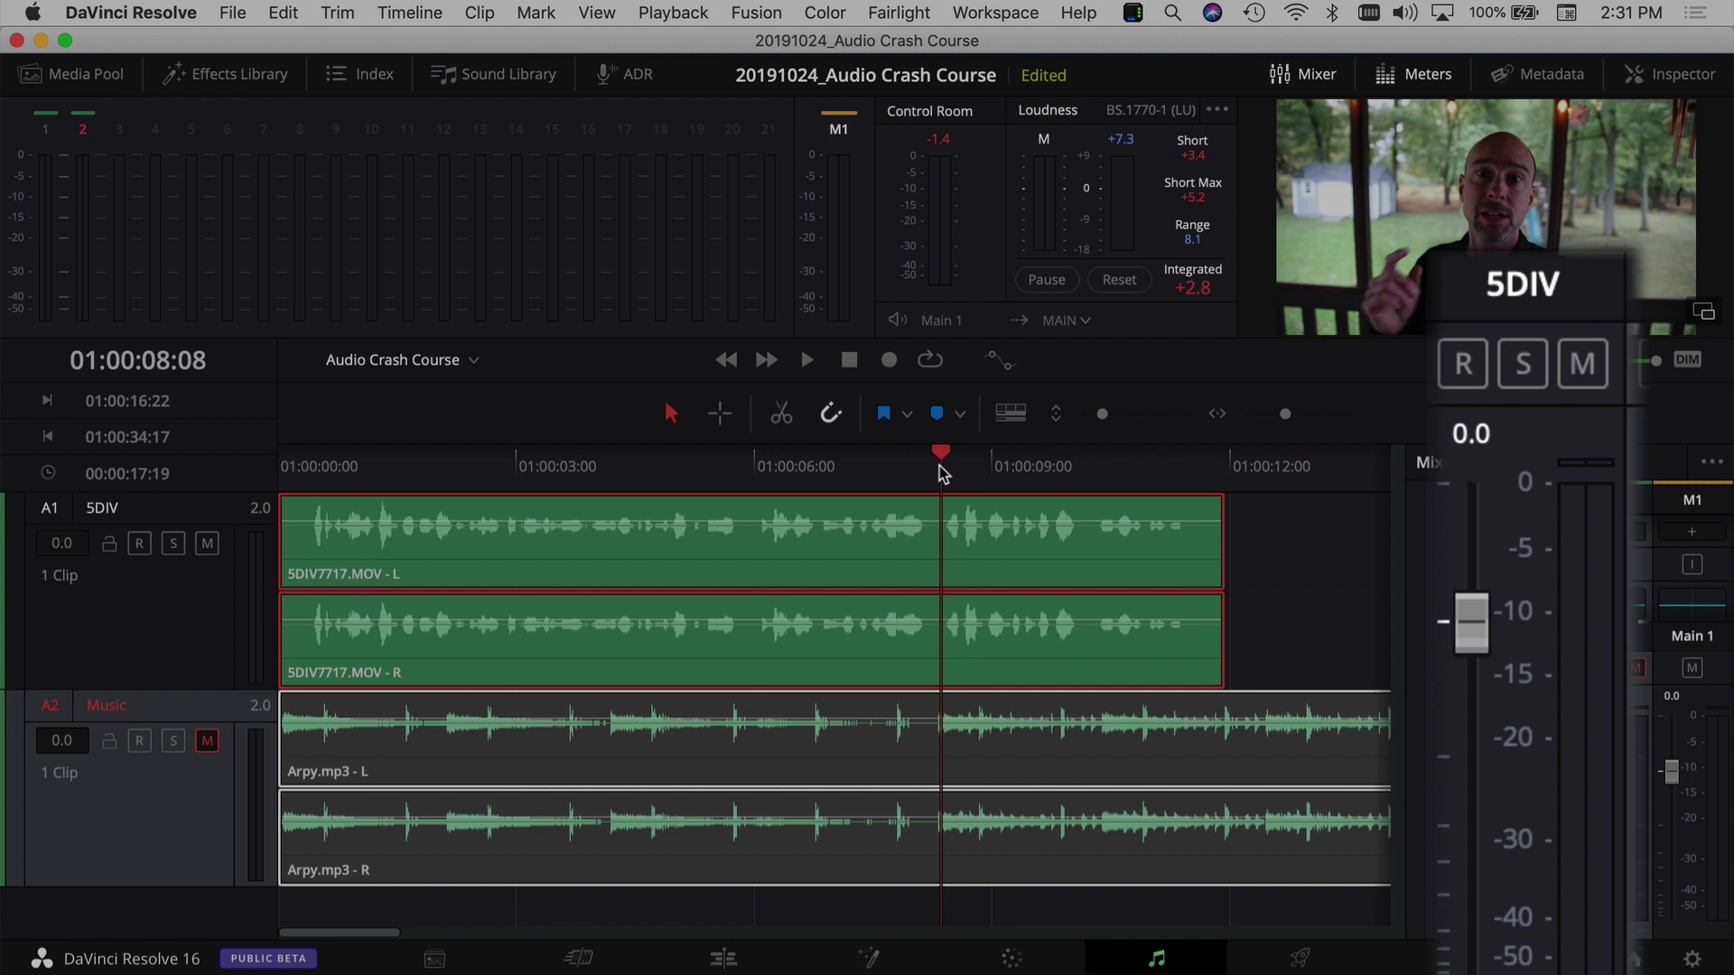
key("space")
key("space")
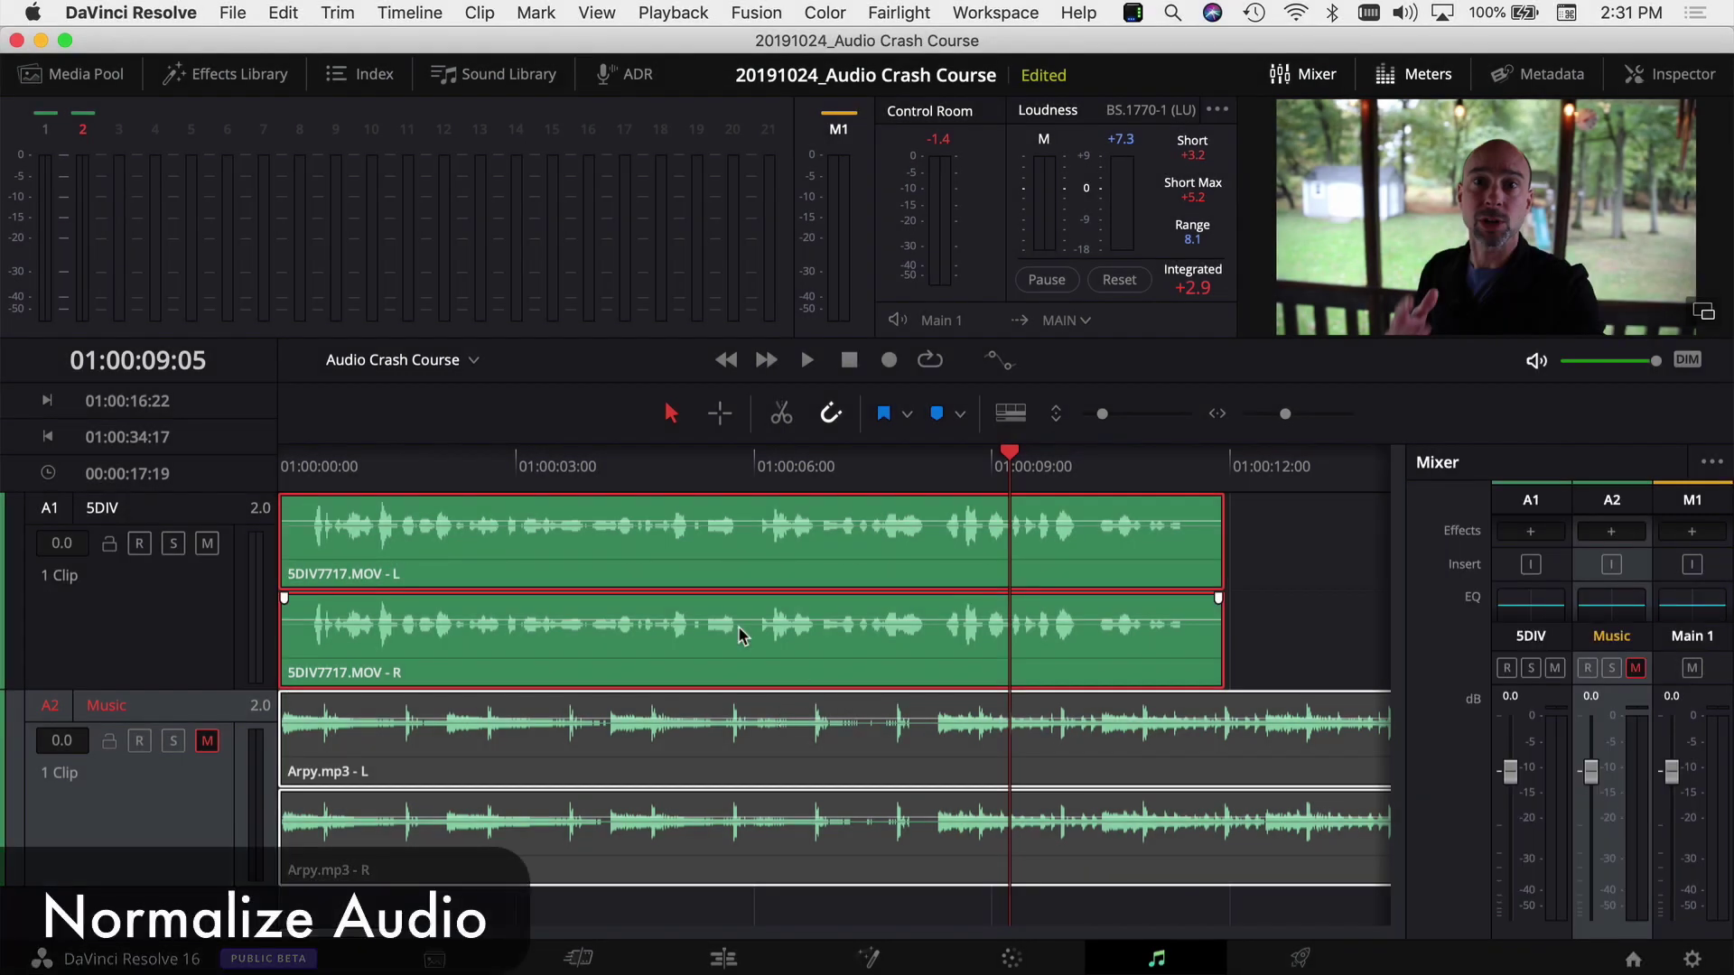
Normalize the 5DIV7717.MOV clip's audio level to -9.0 dBFS using the Sample Peak Program mode
right_click(596, 548)
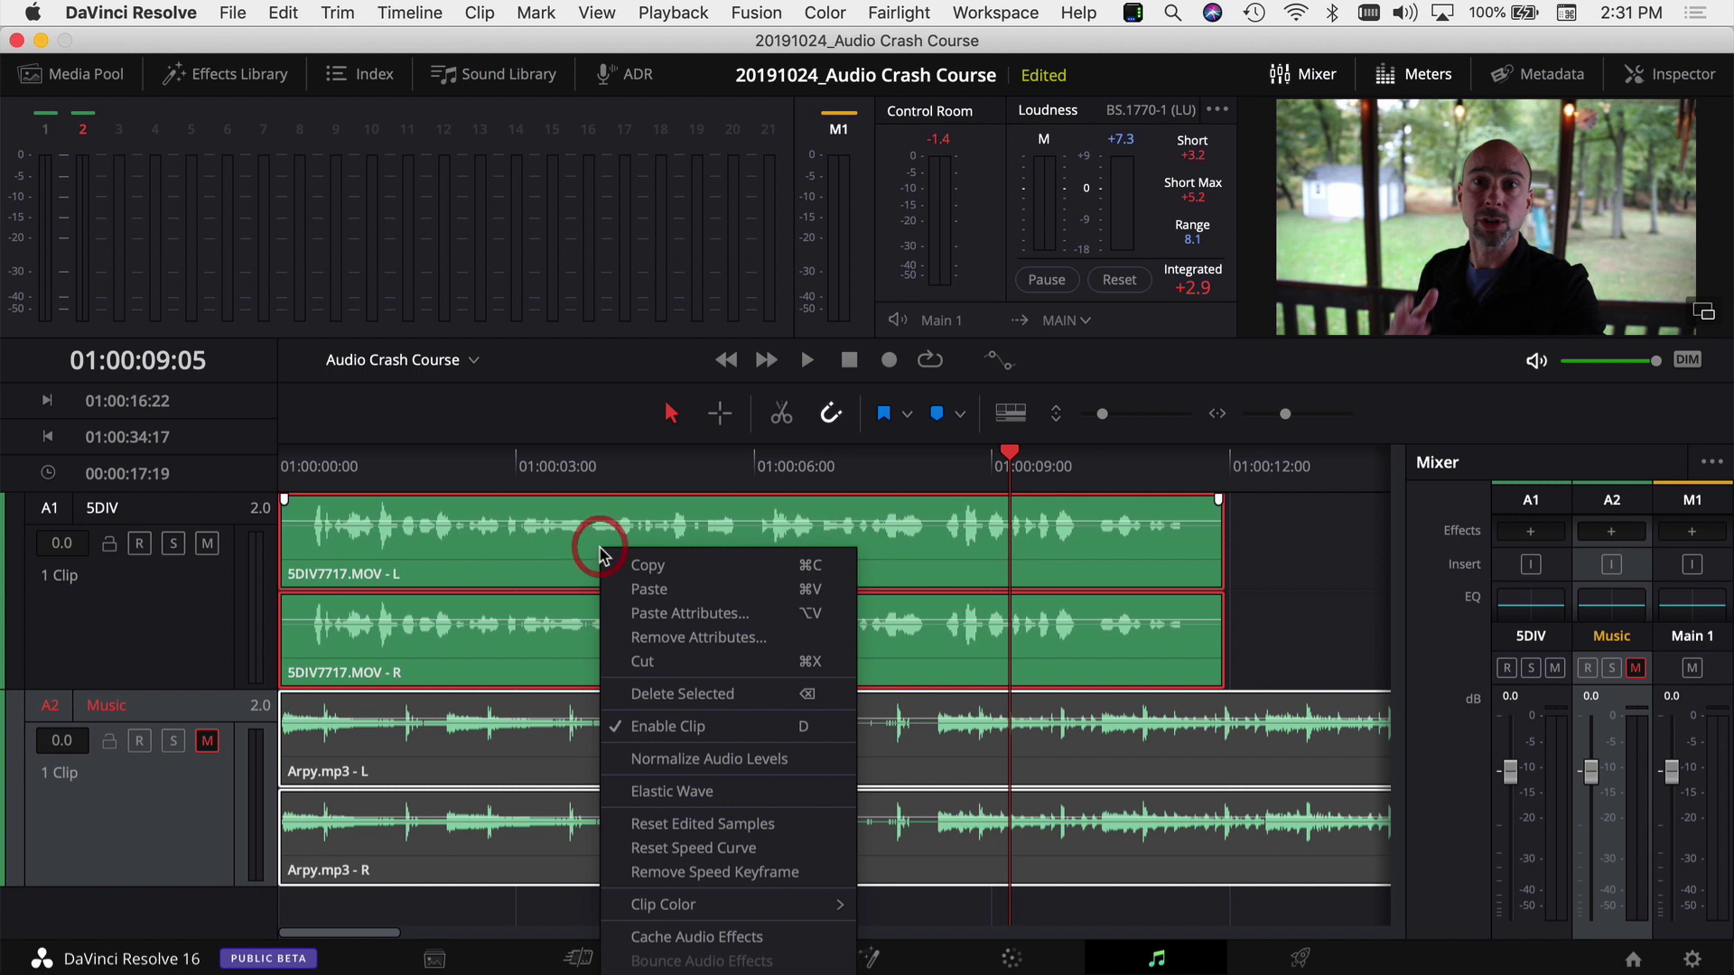
left_click(666, 765)
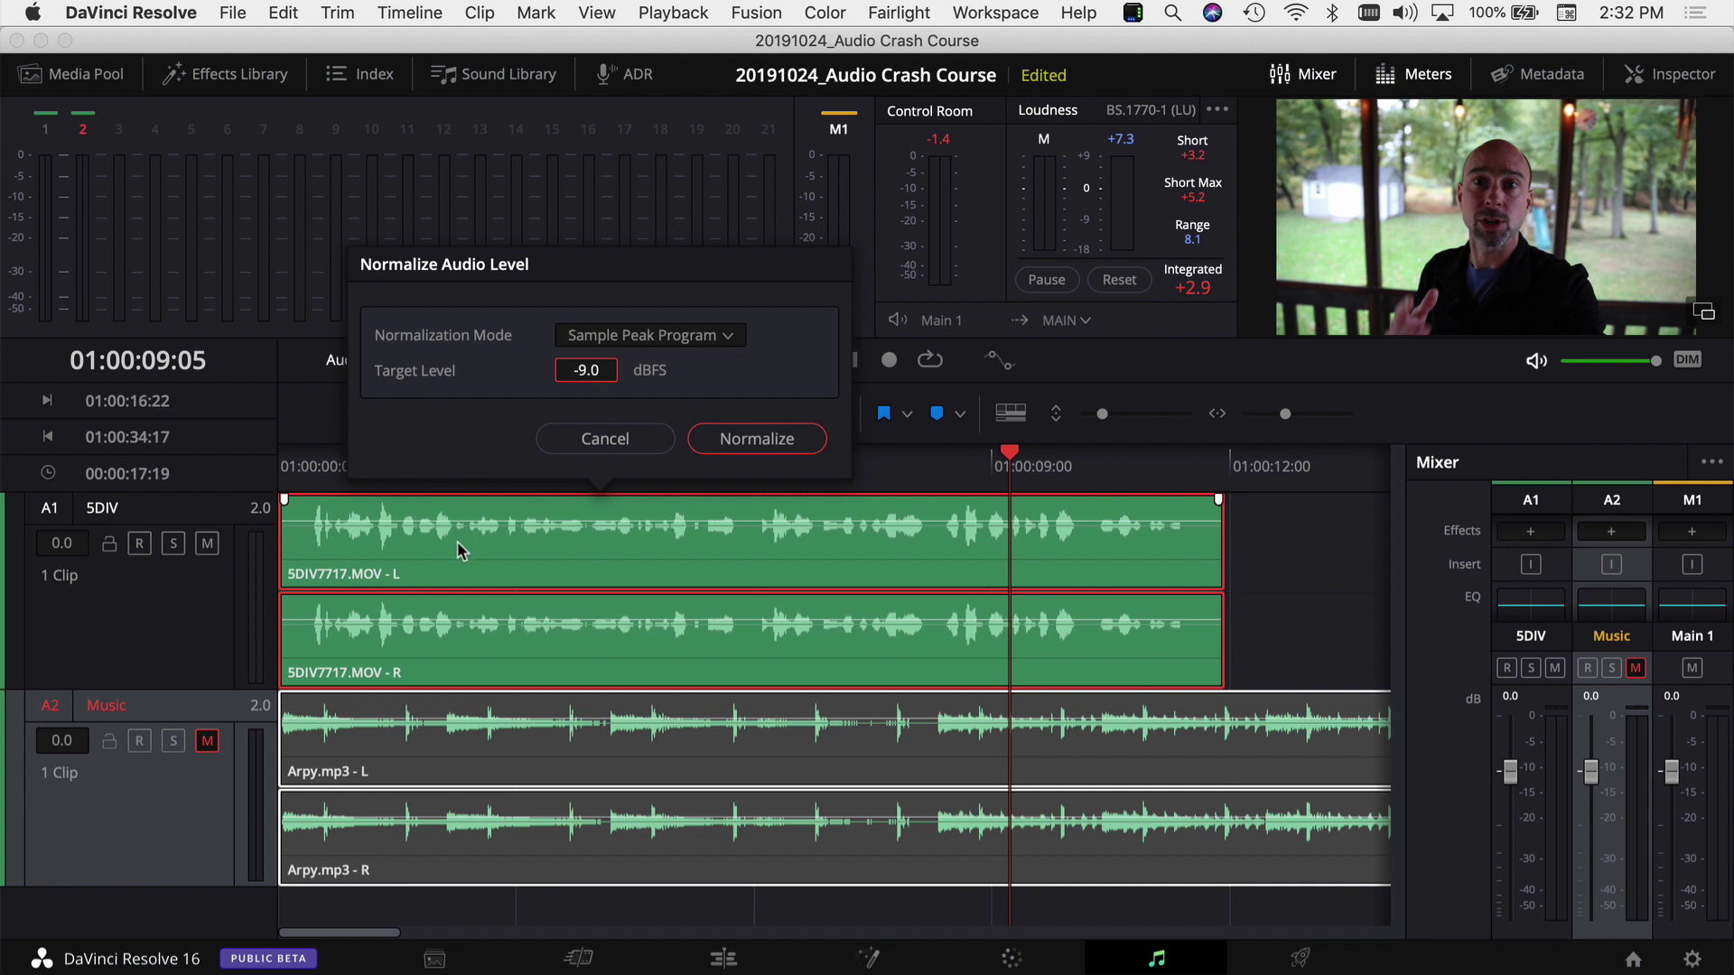
left_click(782, 440)
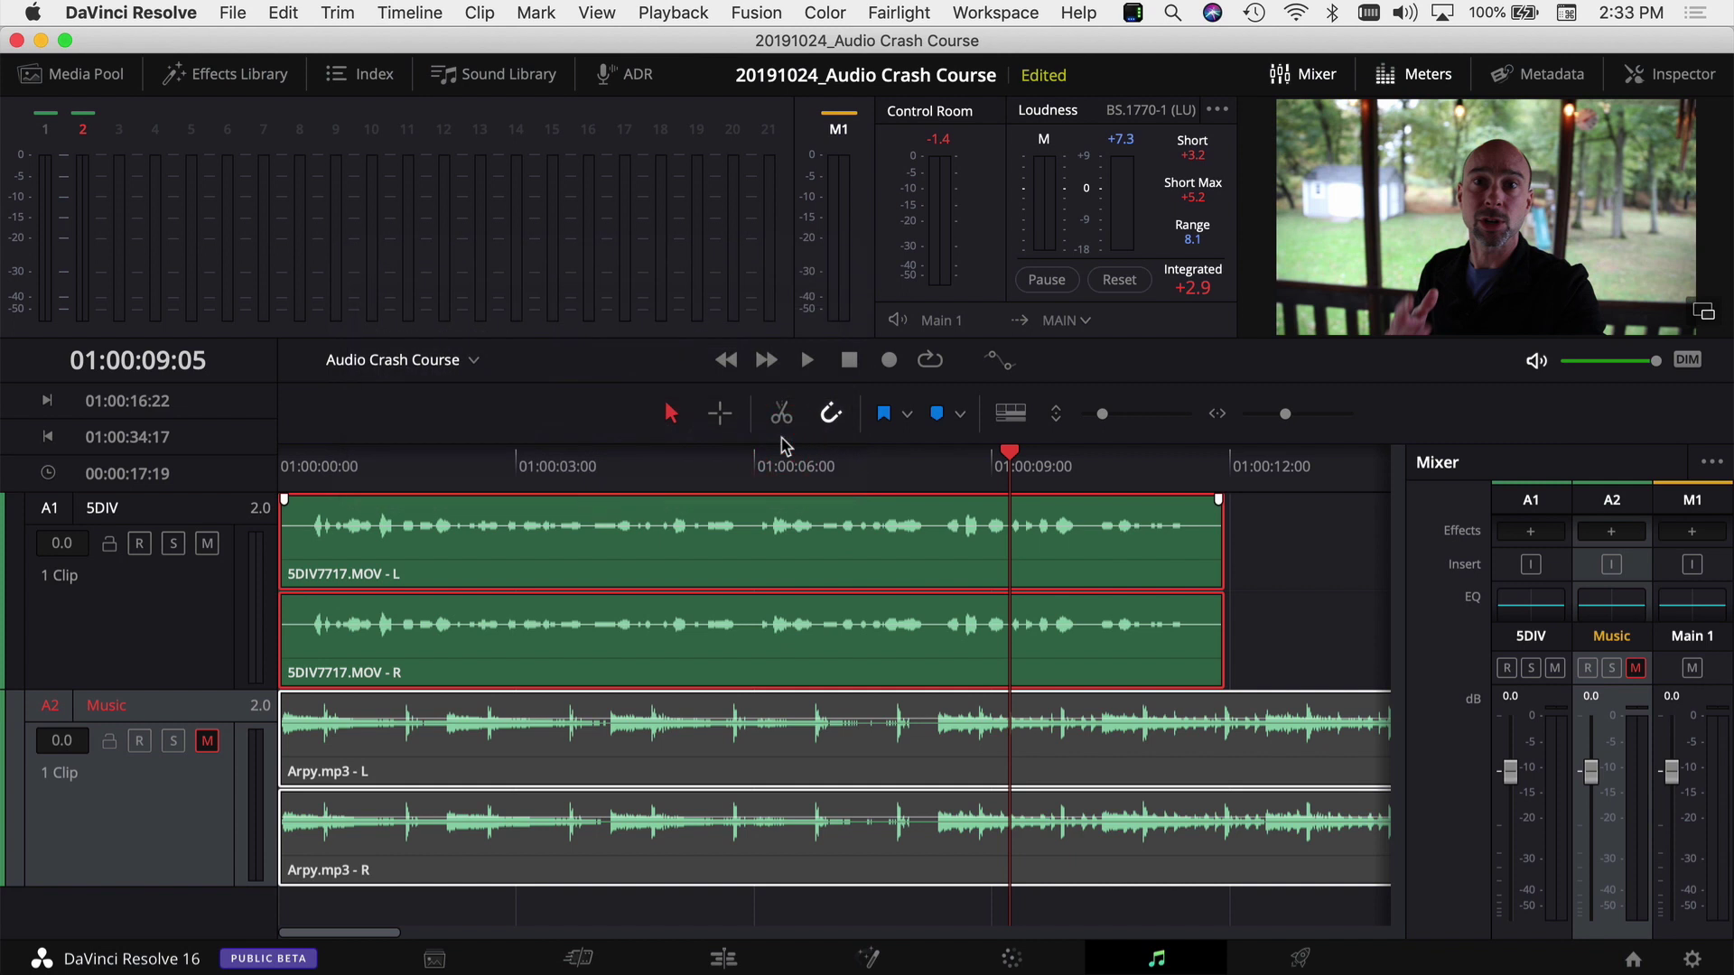
View the normalized clip's settings in the Inspector and play it from 01:00:00:12 to check its level
left_click(506, 561, "super")
left_click(644, 545)
left_click(1672, 76)
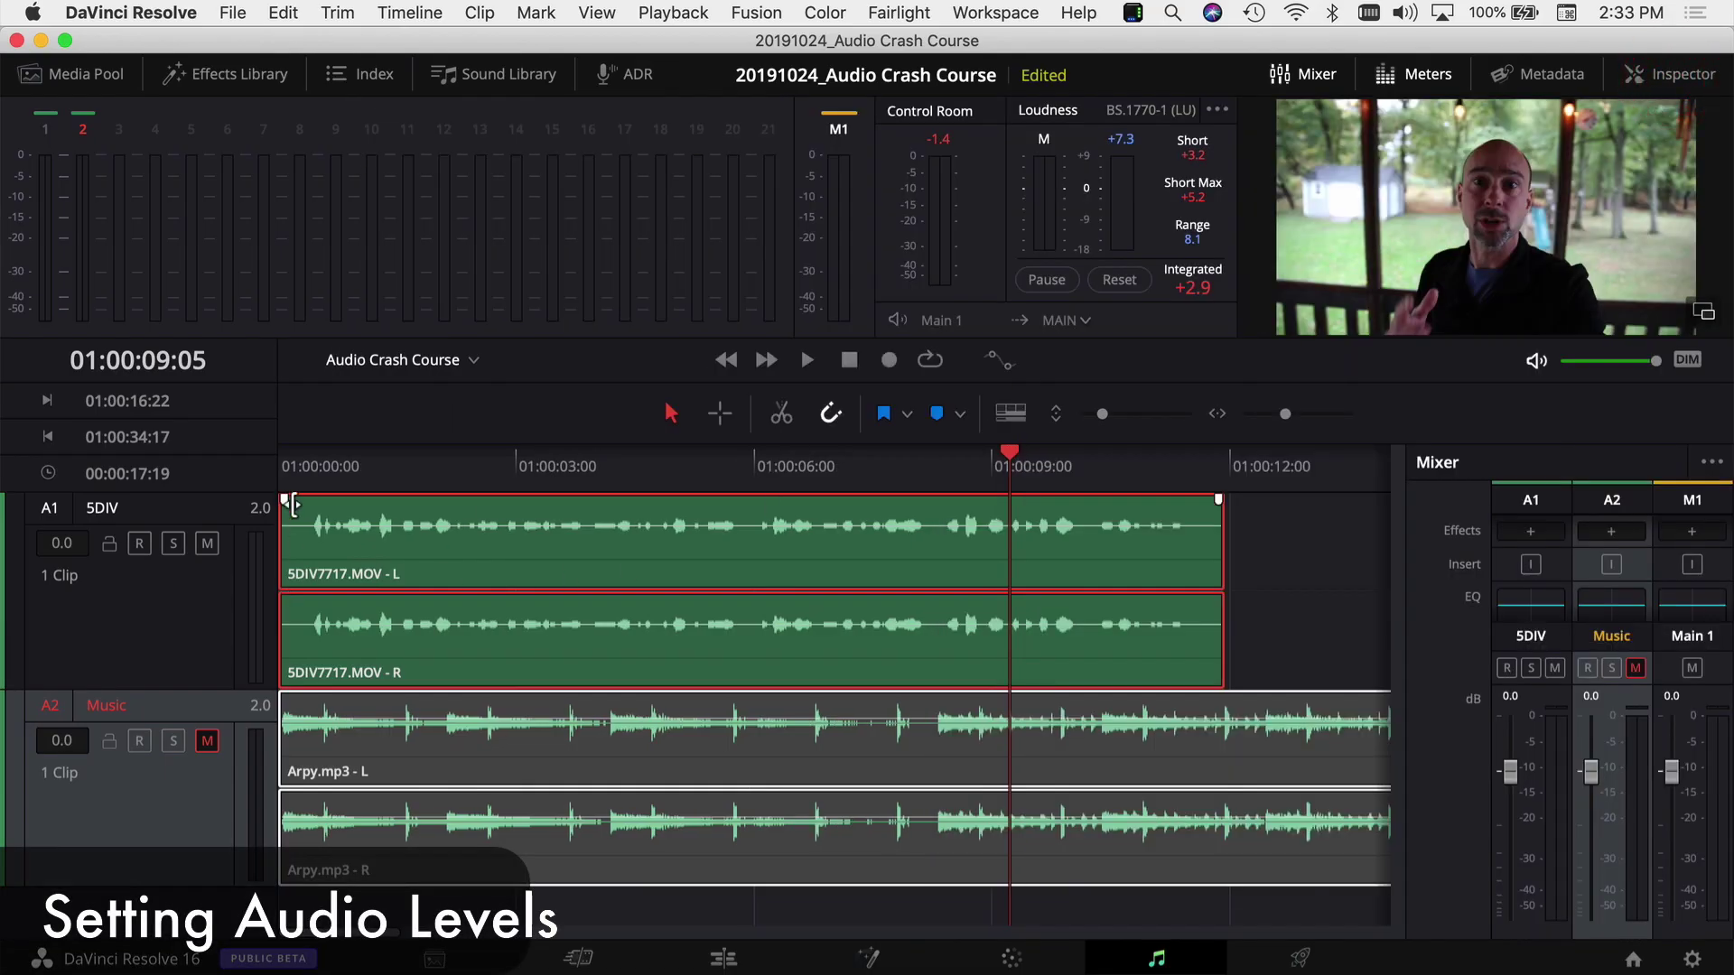
left_click(318, 468)
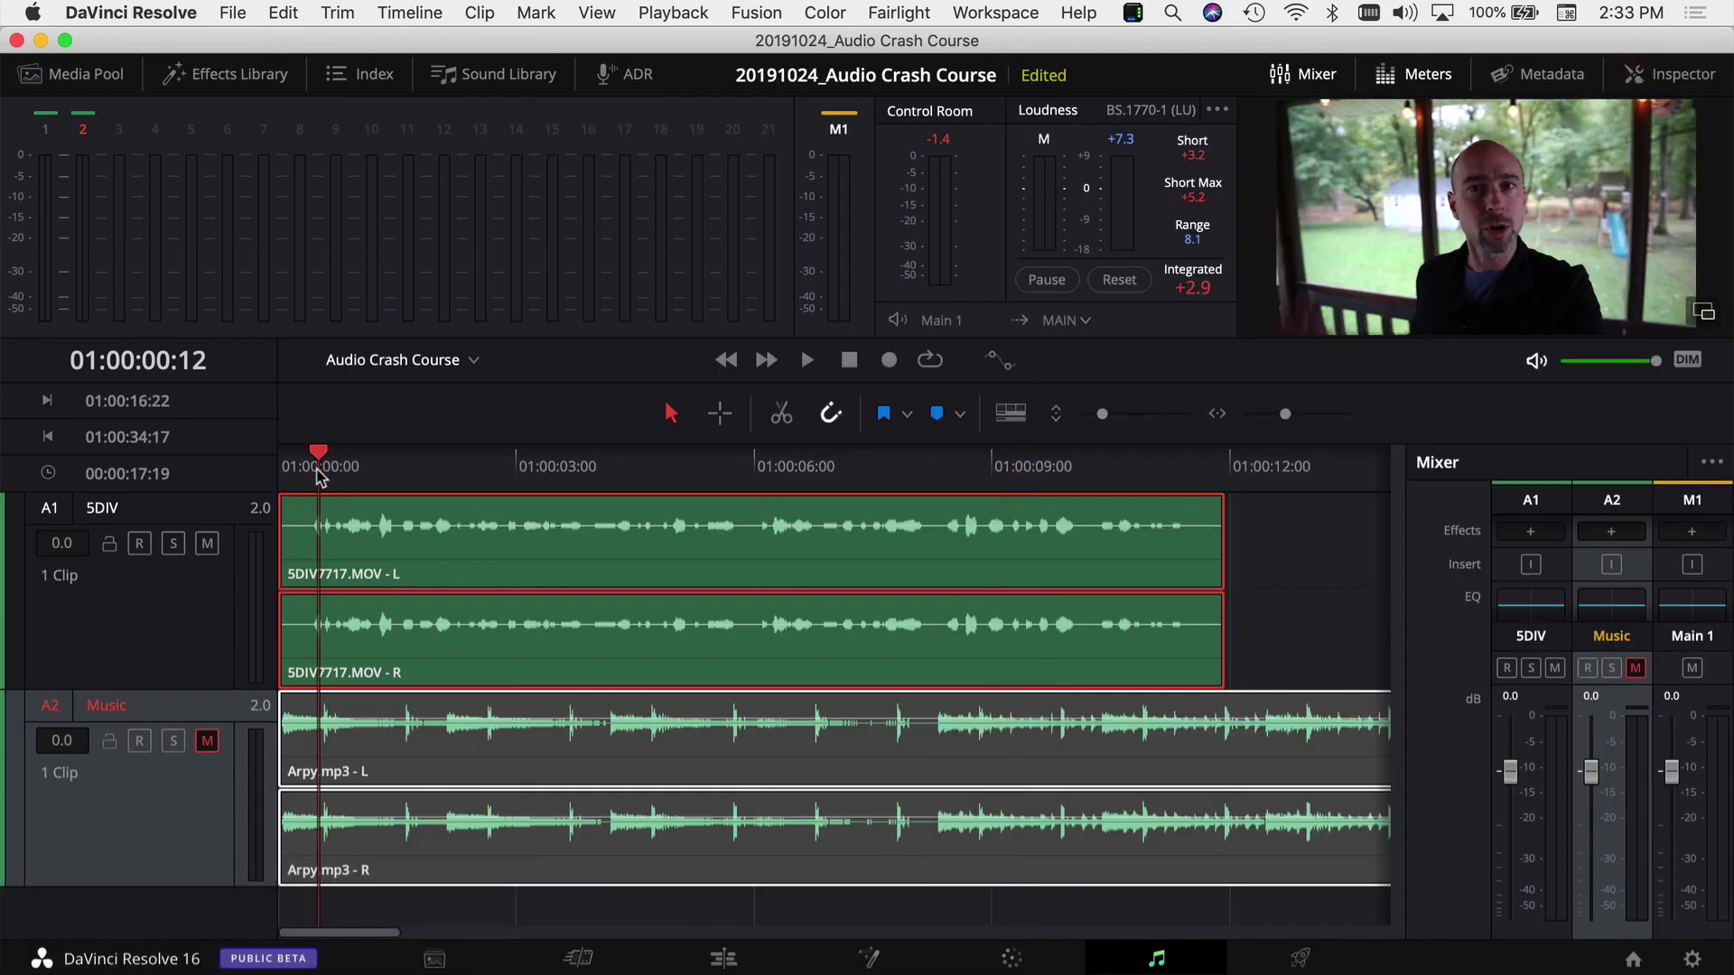
key("space")
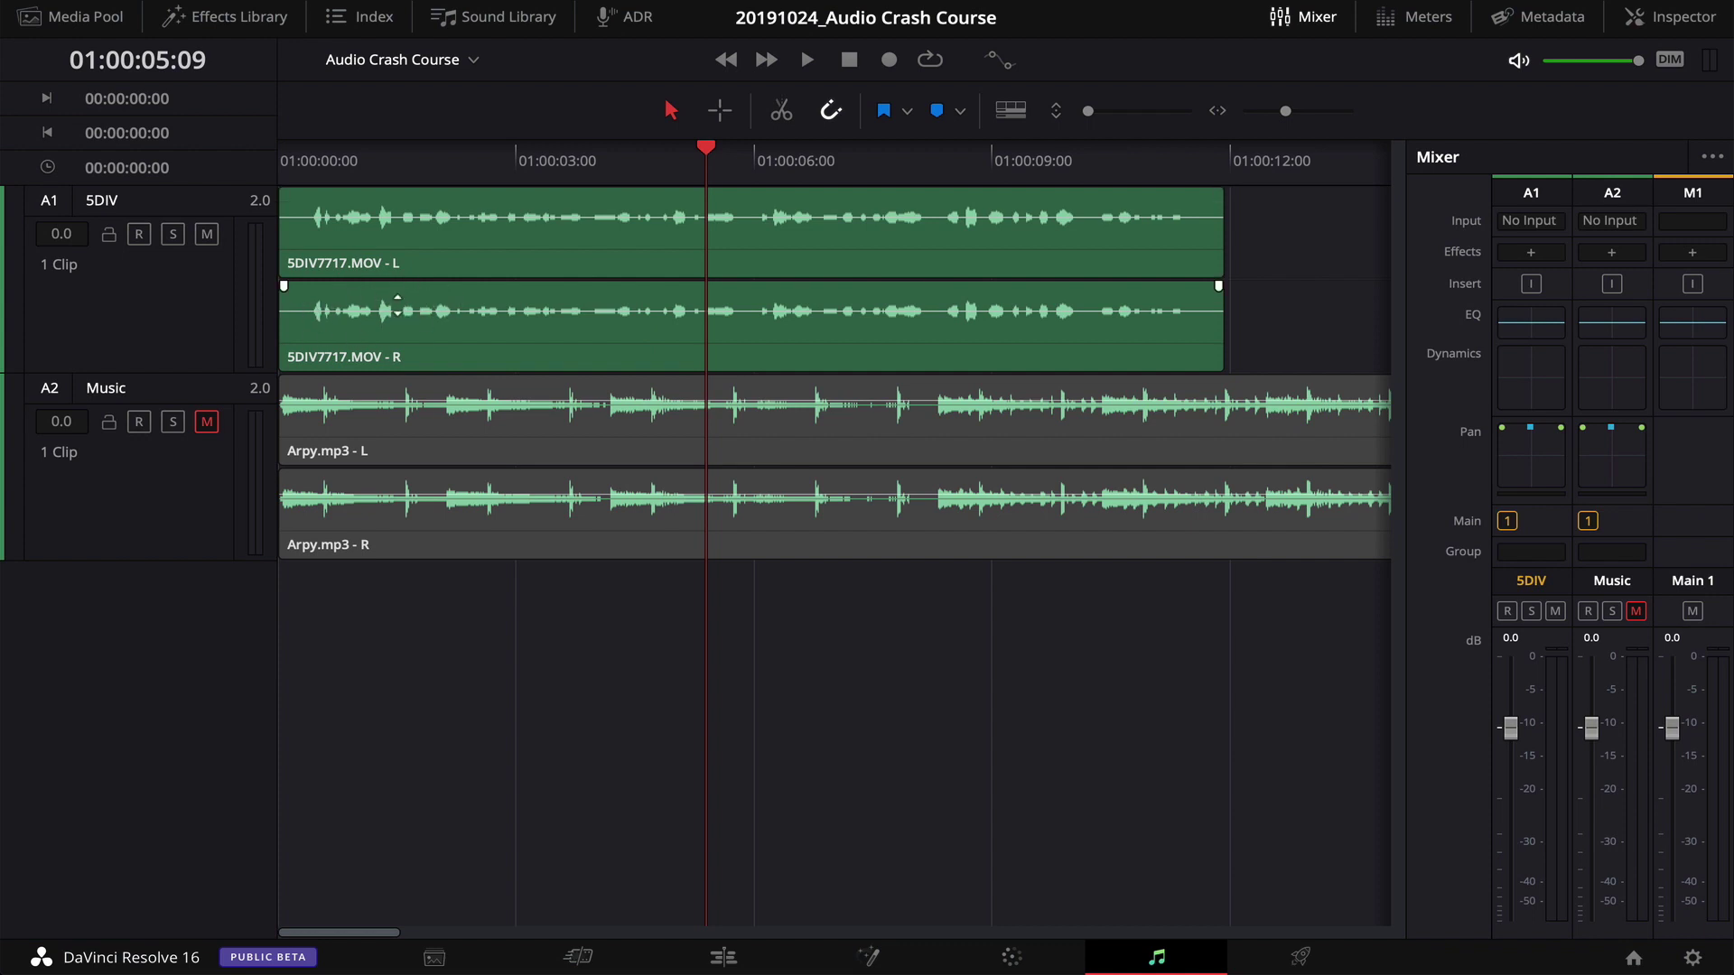
Raise the 5DIV7717.MOV clip's volume to -3.47 in the Inspector
left_click(558, 337)
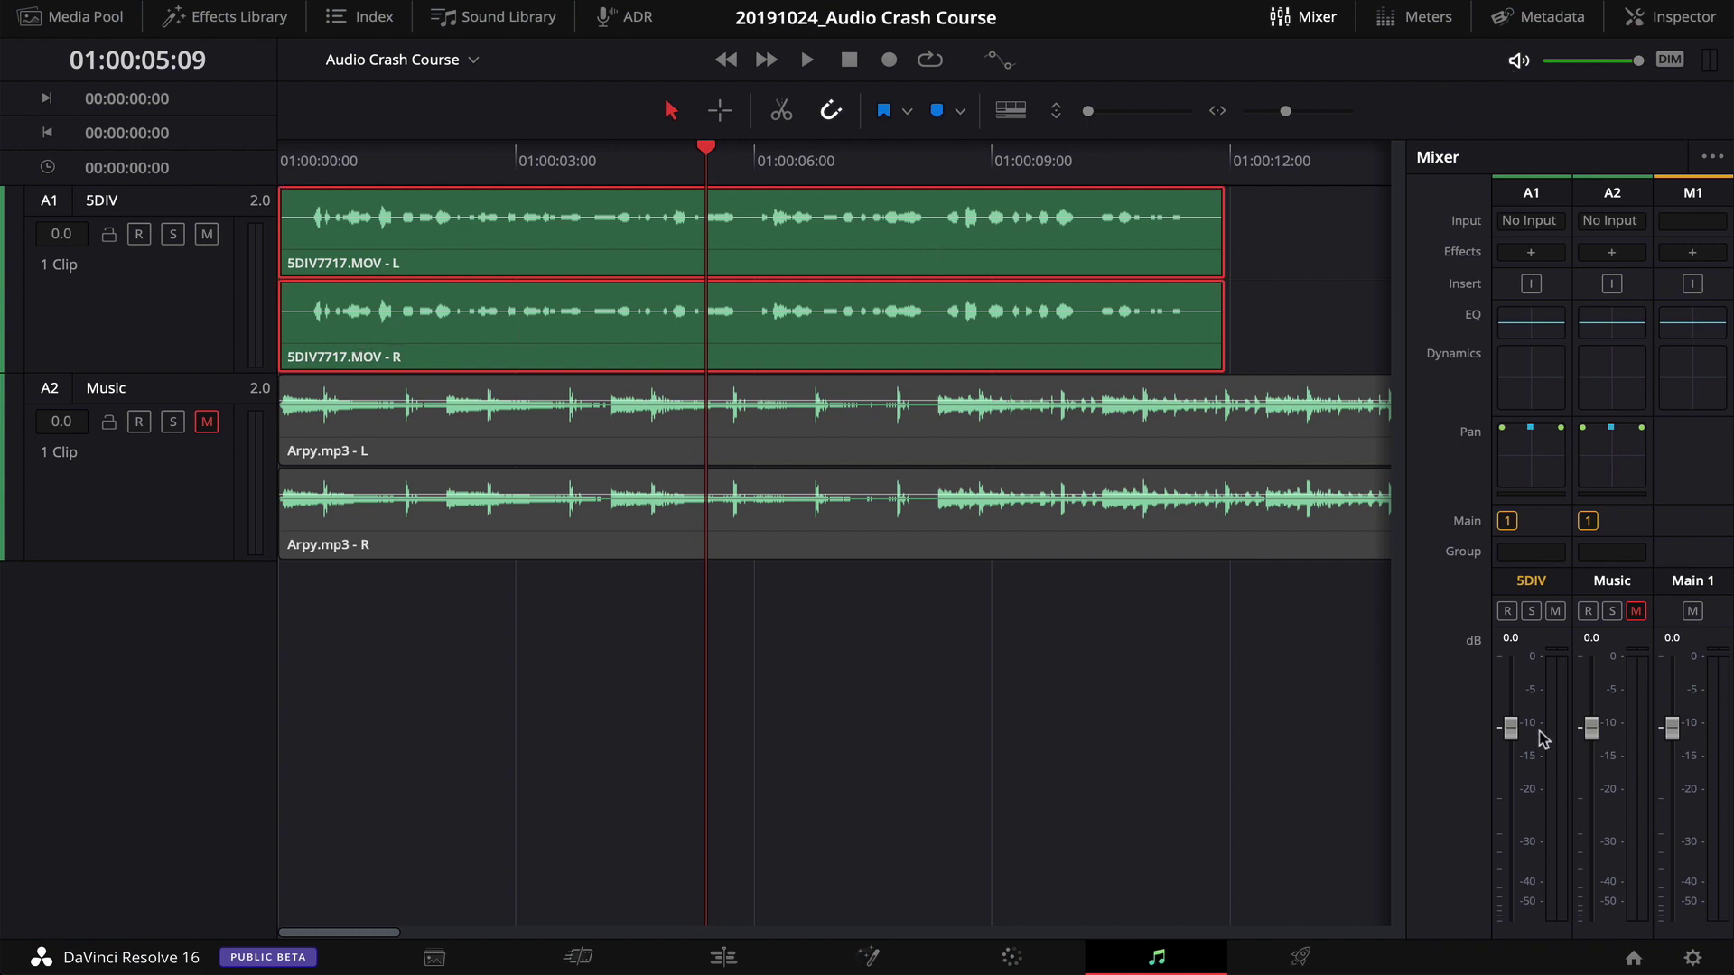
left_click(1681, 17)
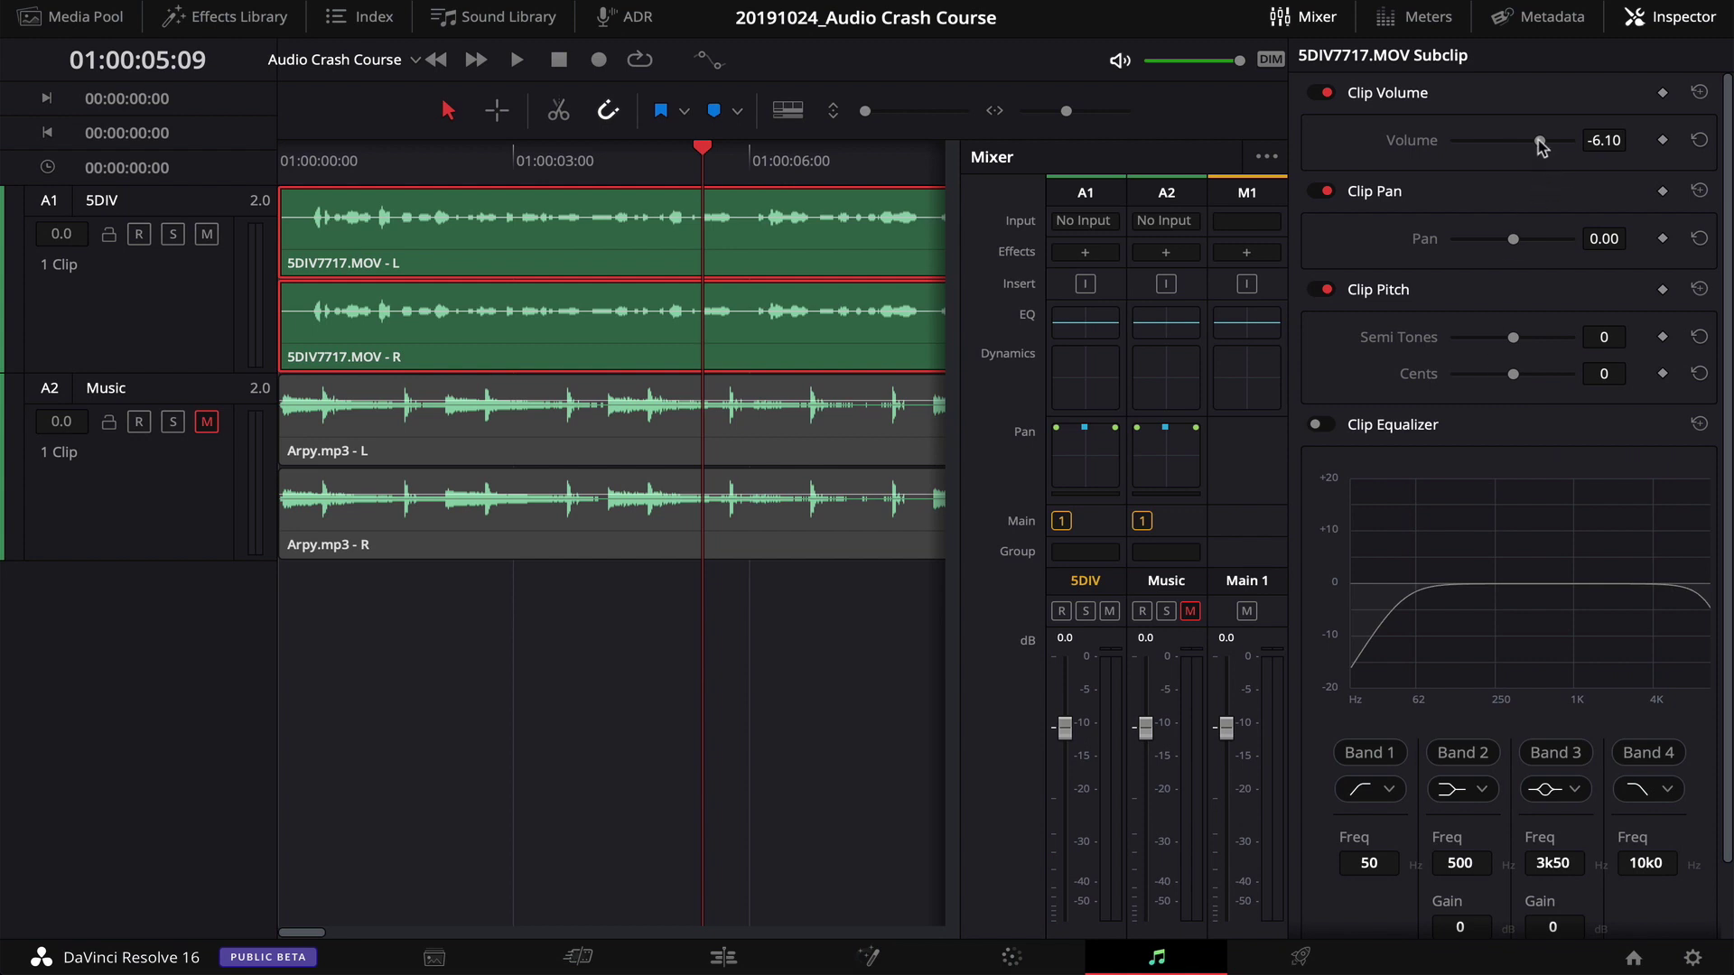
left_click_drag(1541, 144, 1545, 147)
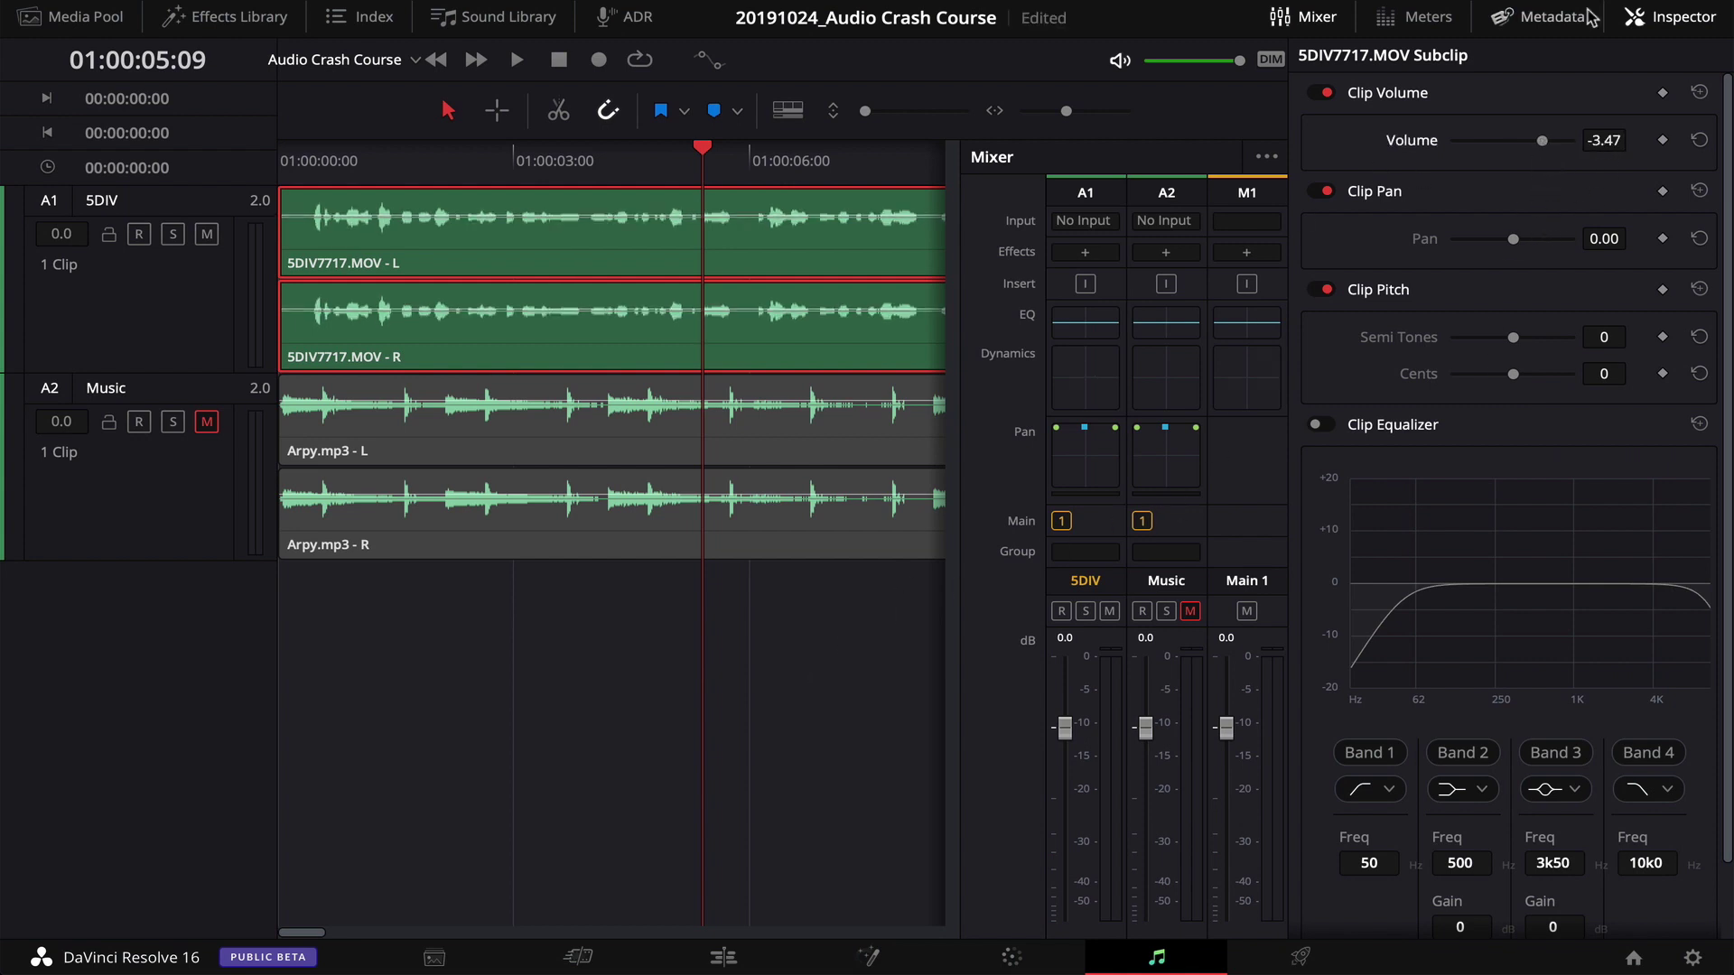
Play the timeline from the beginning and check the voice clip's level on the 5DIV meter
left_click(297, 157)
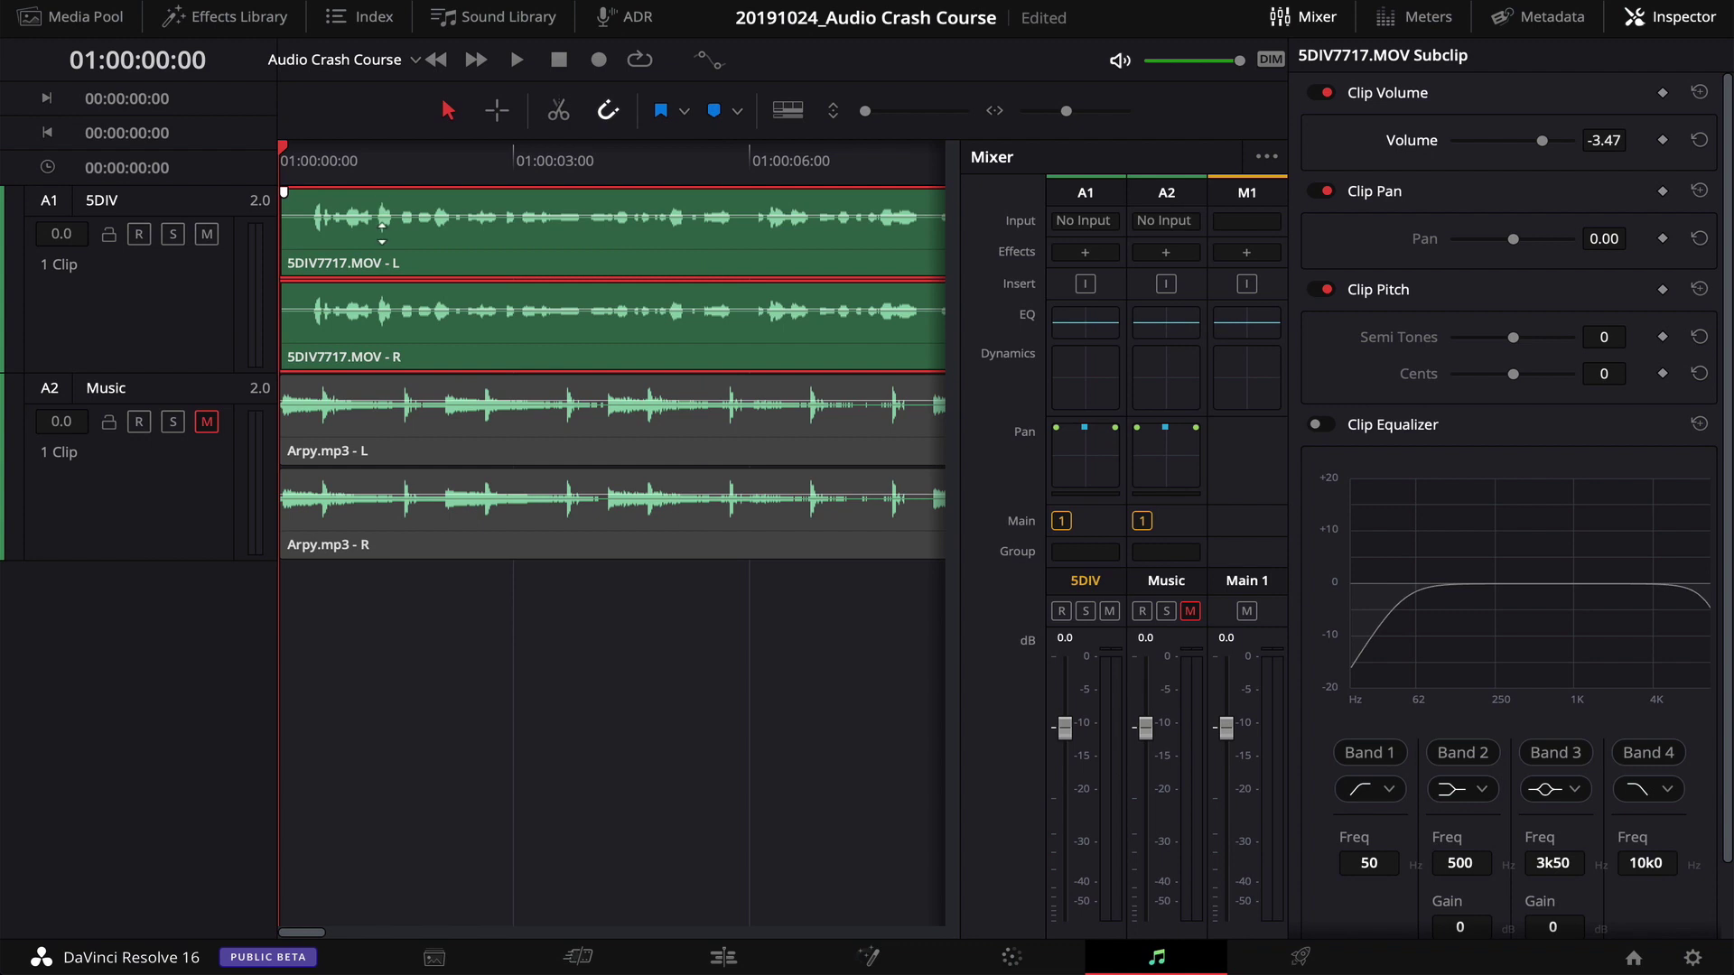
key("space")
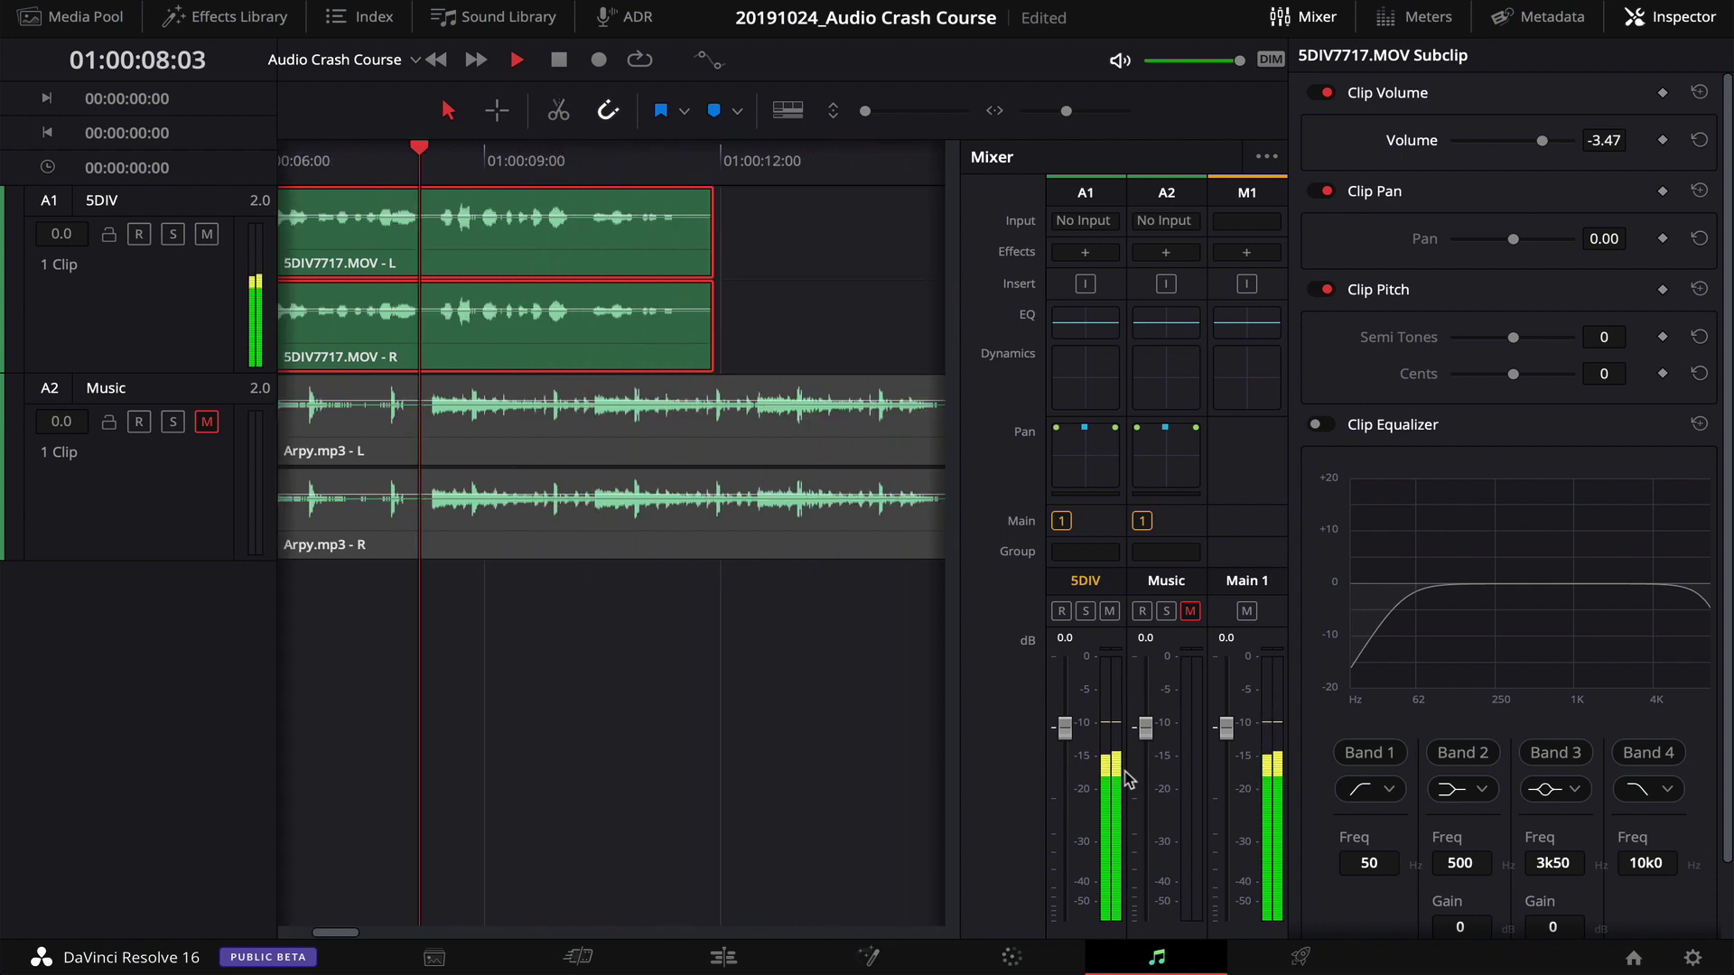
key("space")
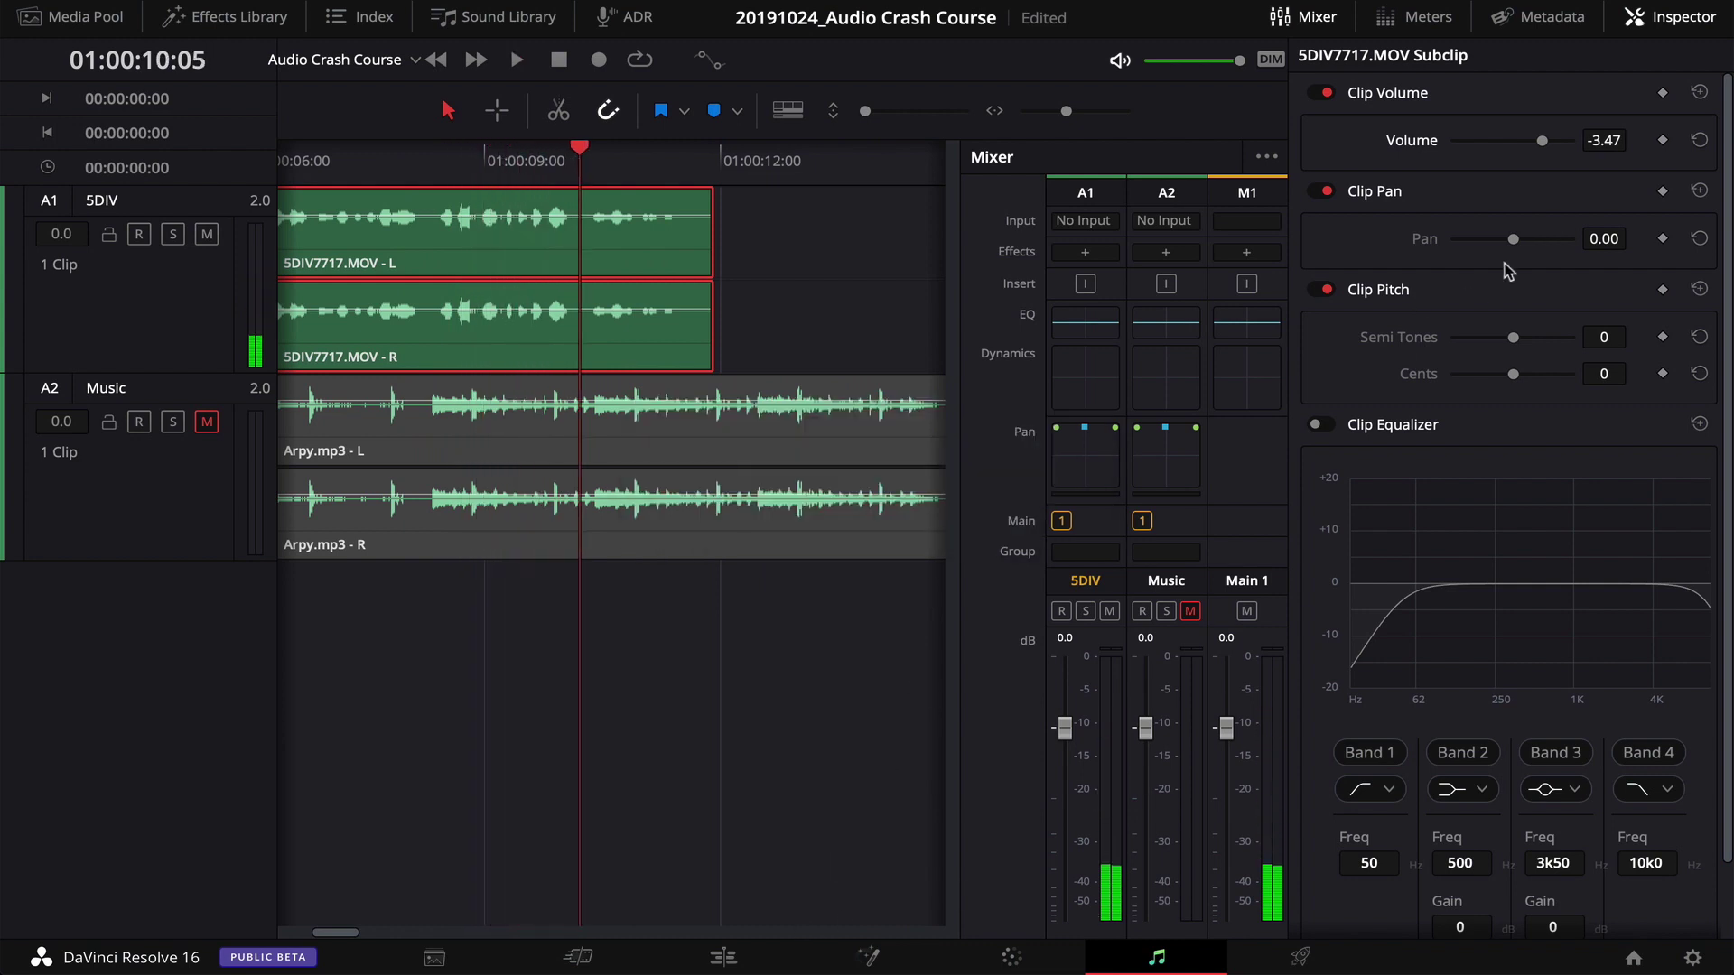
Set the 5DIV7717.MOV clip's volume to -3.00
left_click(1604, 140)
type("3")
key("Return")
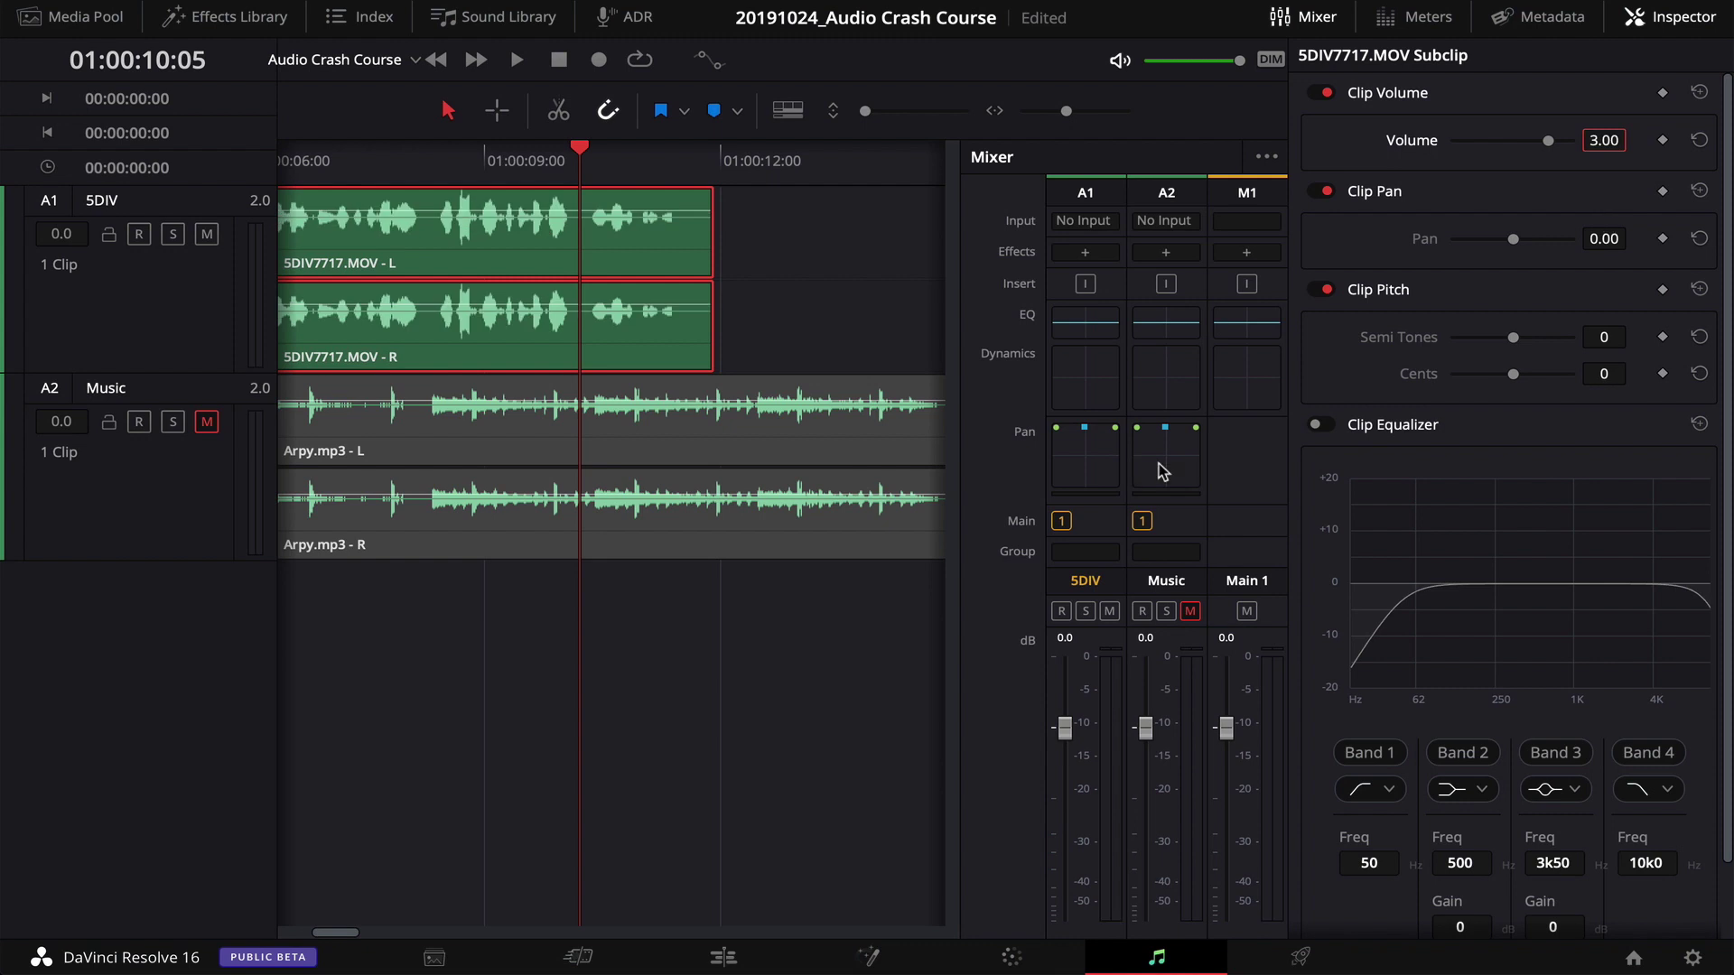
key("Return")
Play the voice clip from the start, then replay it from about three seconds in, watching the 5DIV meter
scroll(467, 187, "left", 5)
left_click(292, 161)
key("space")
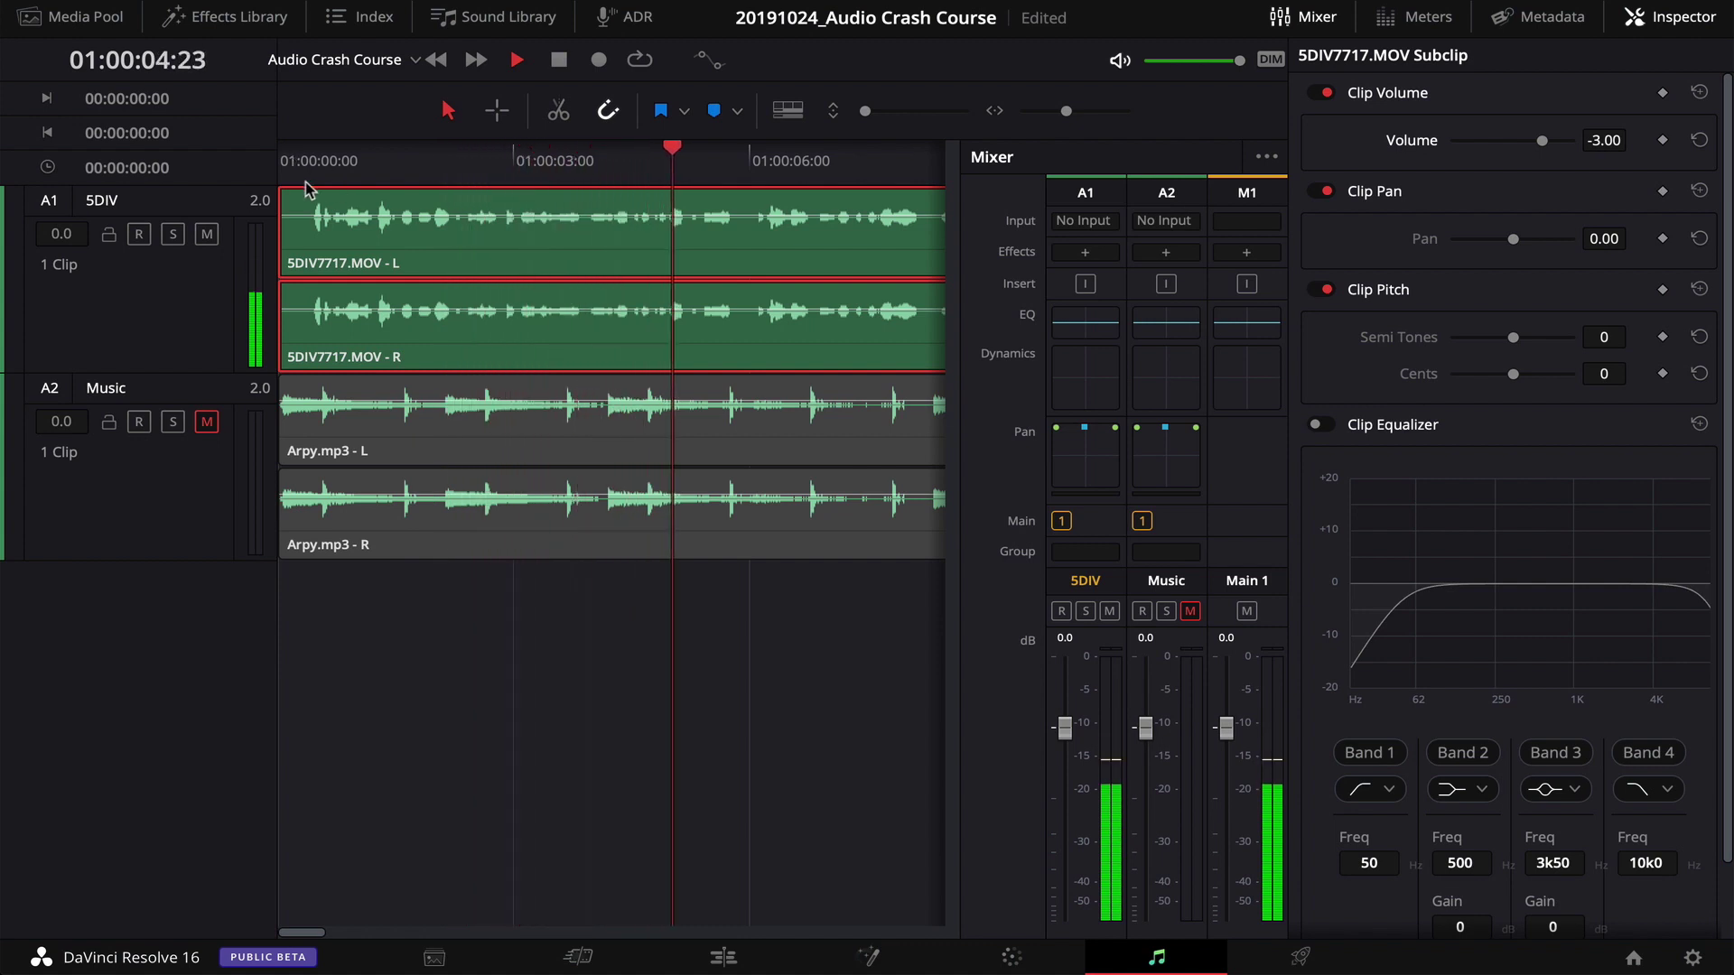
key("space")
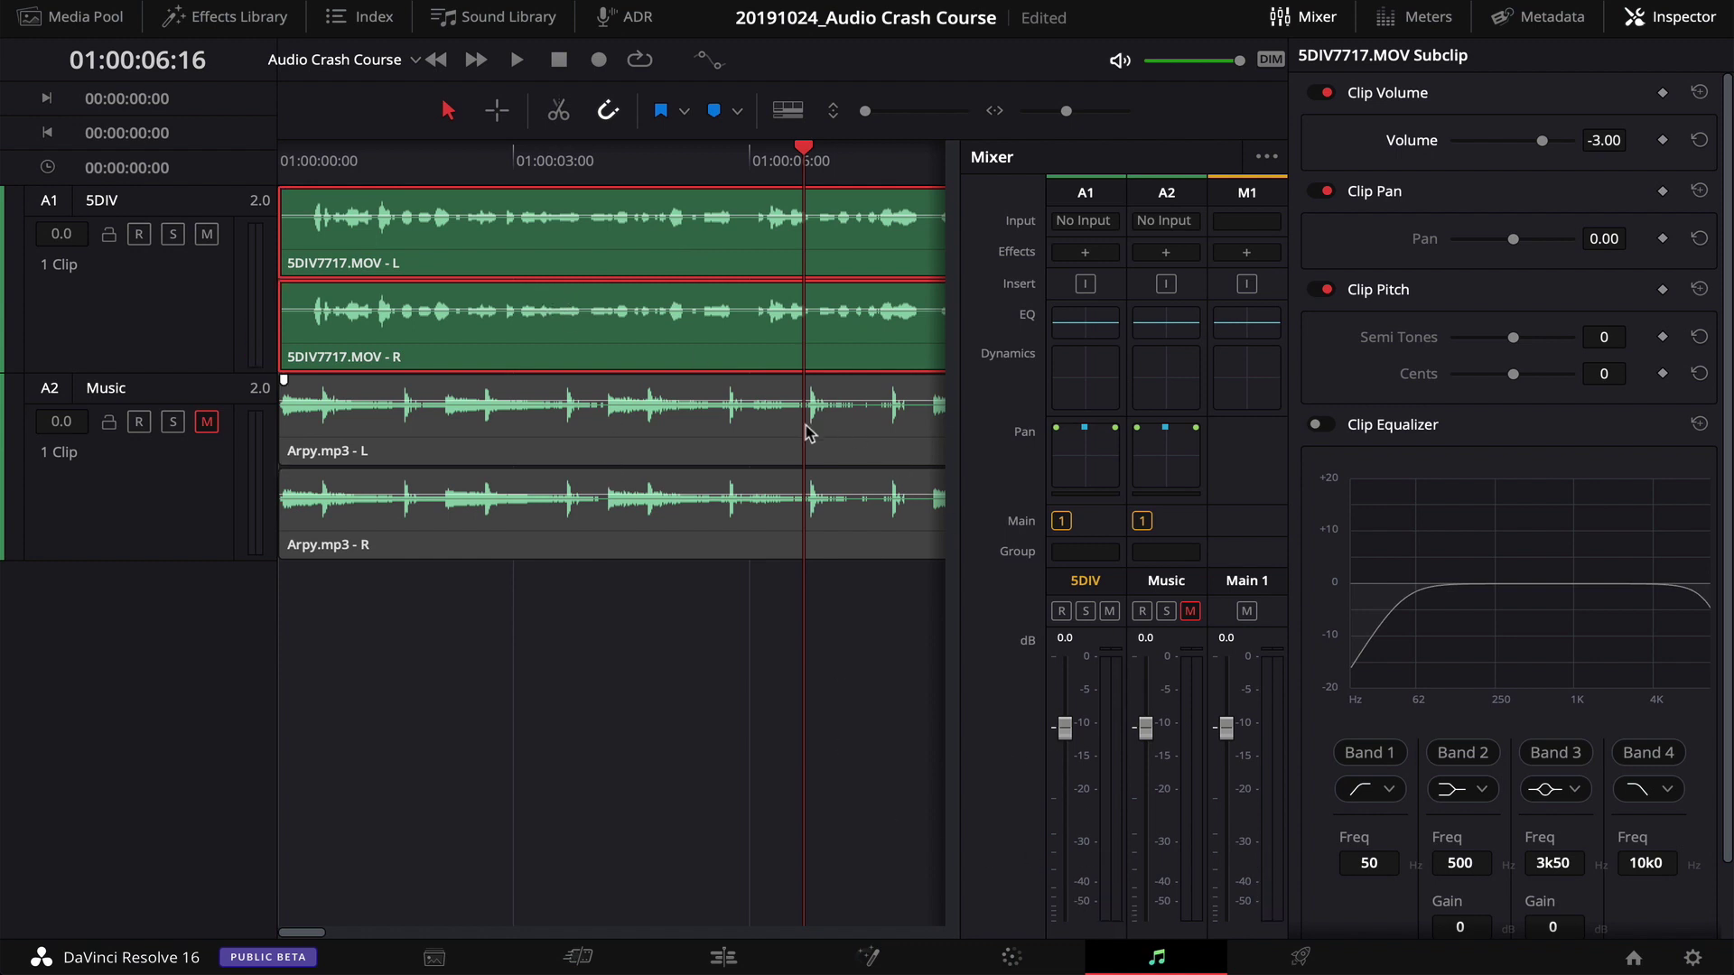
left_click(531, 163)
key("space")
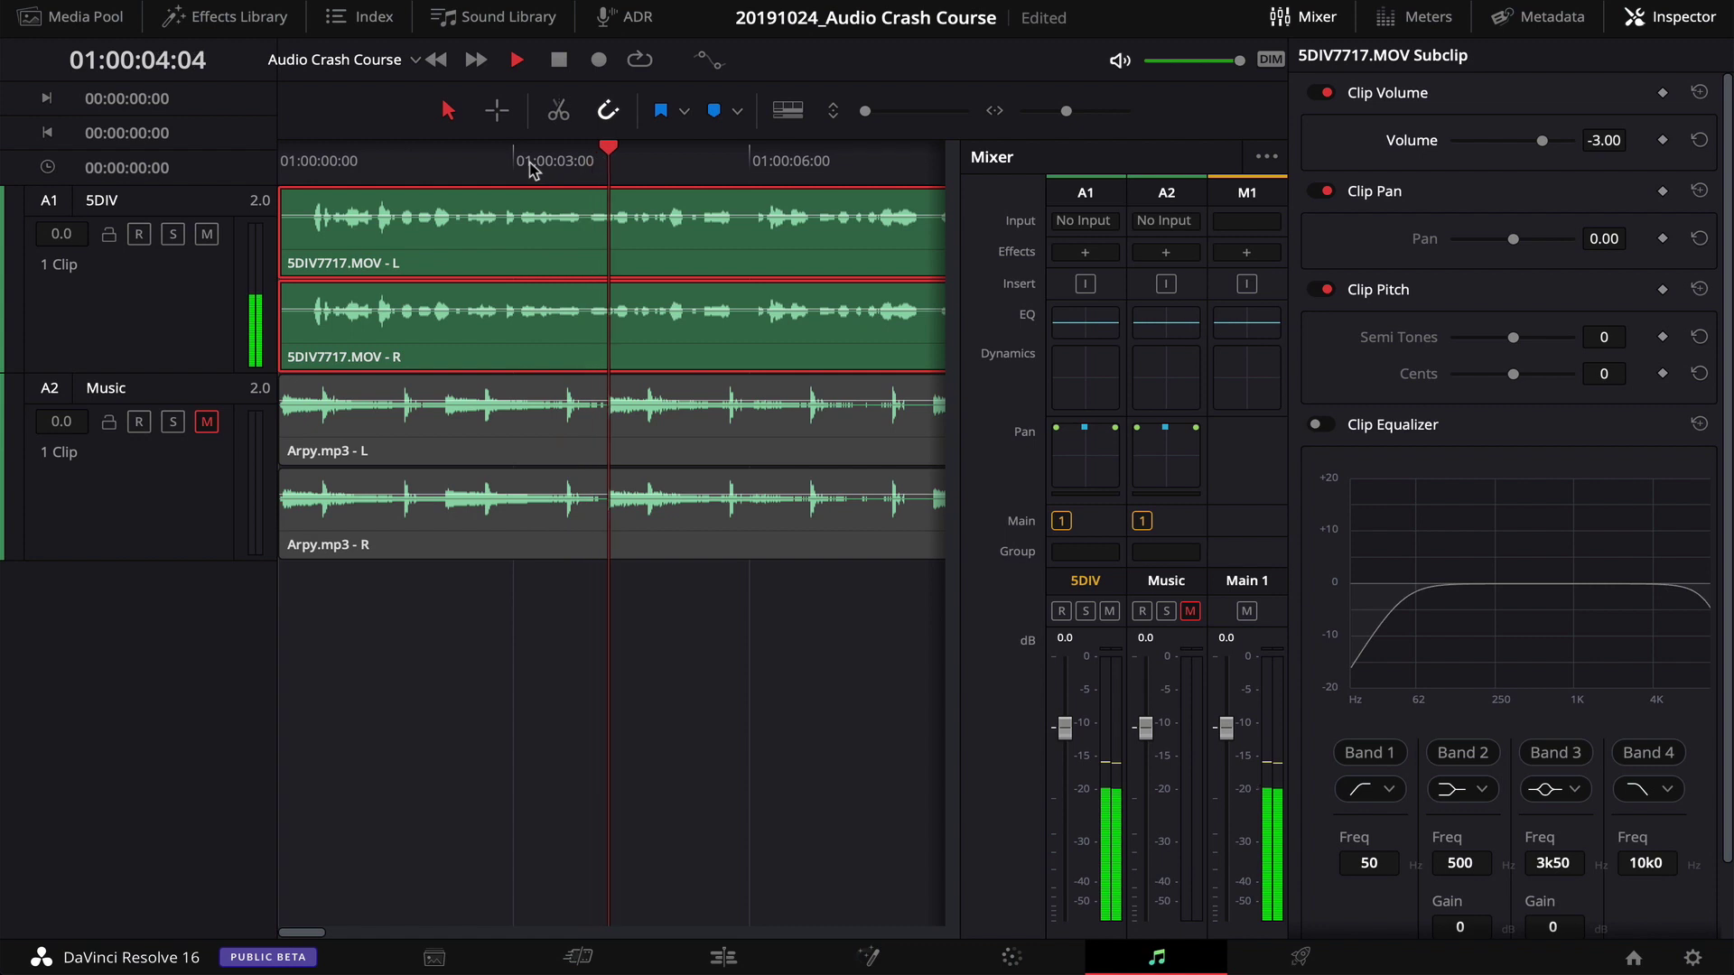
key("space")
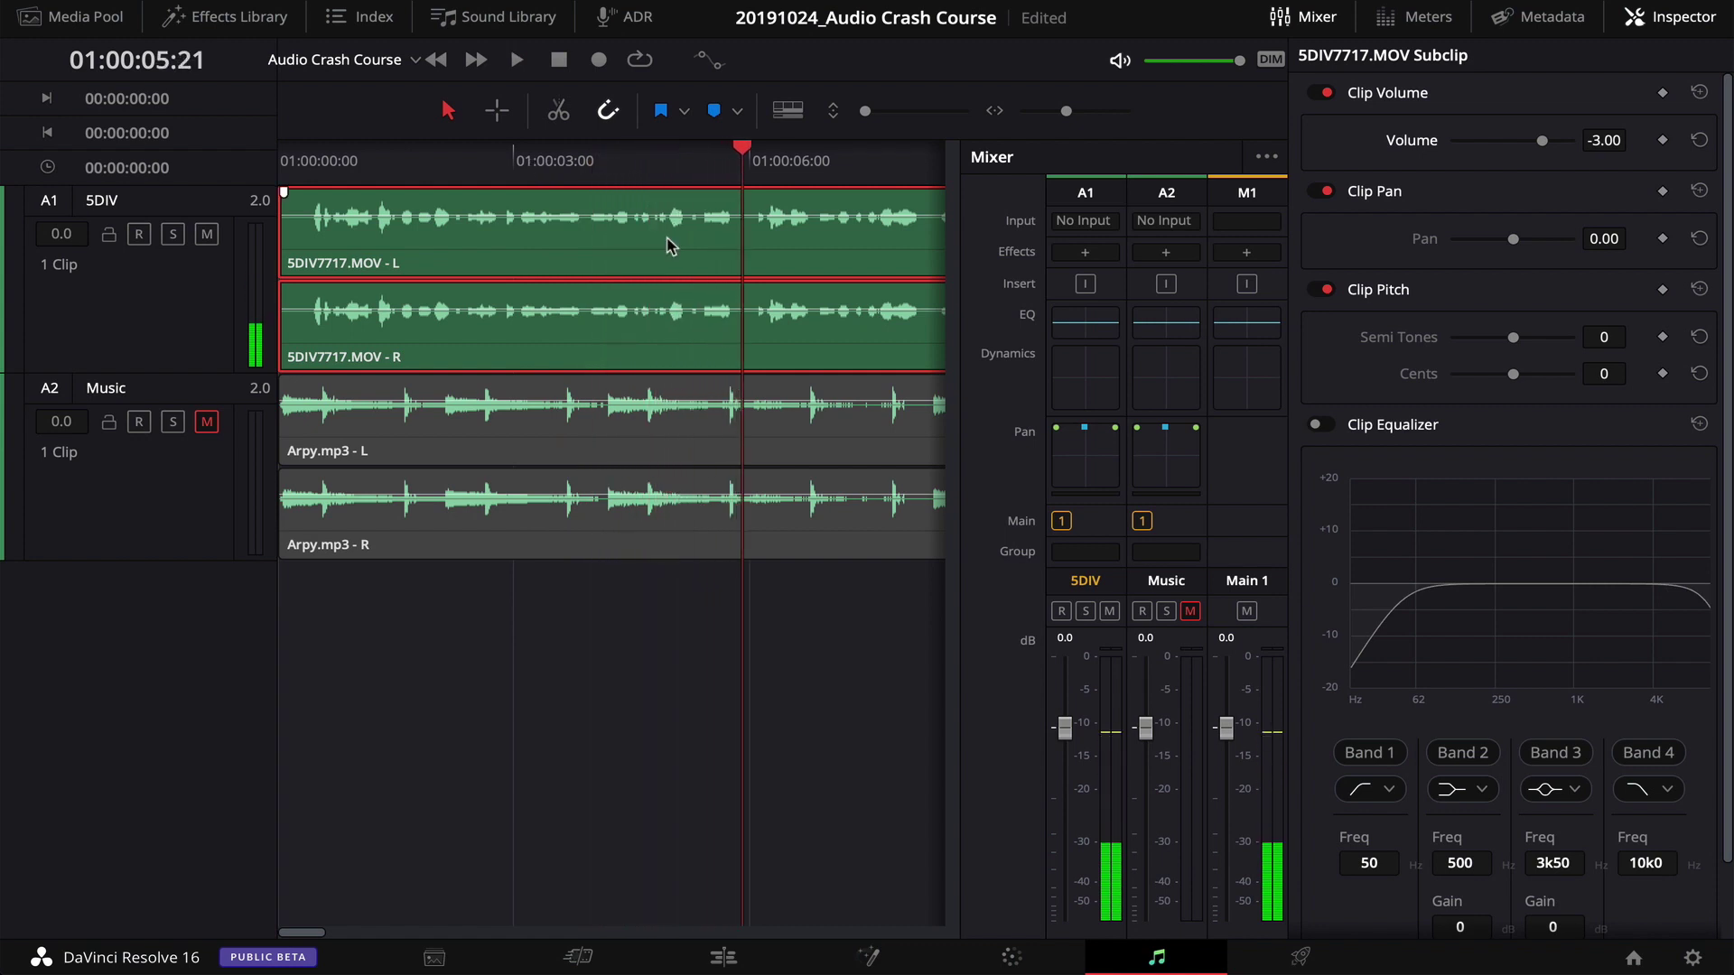
Set the 5DIV7717.MOV clip's volume to -2.00
left_click(1605, 140)
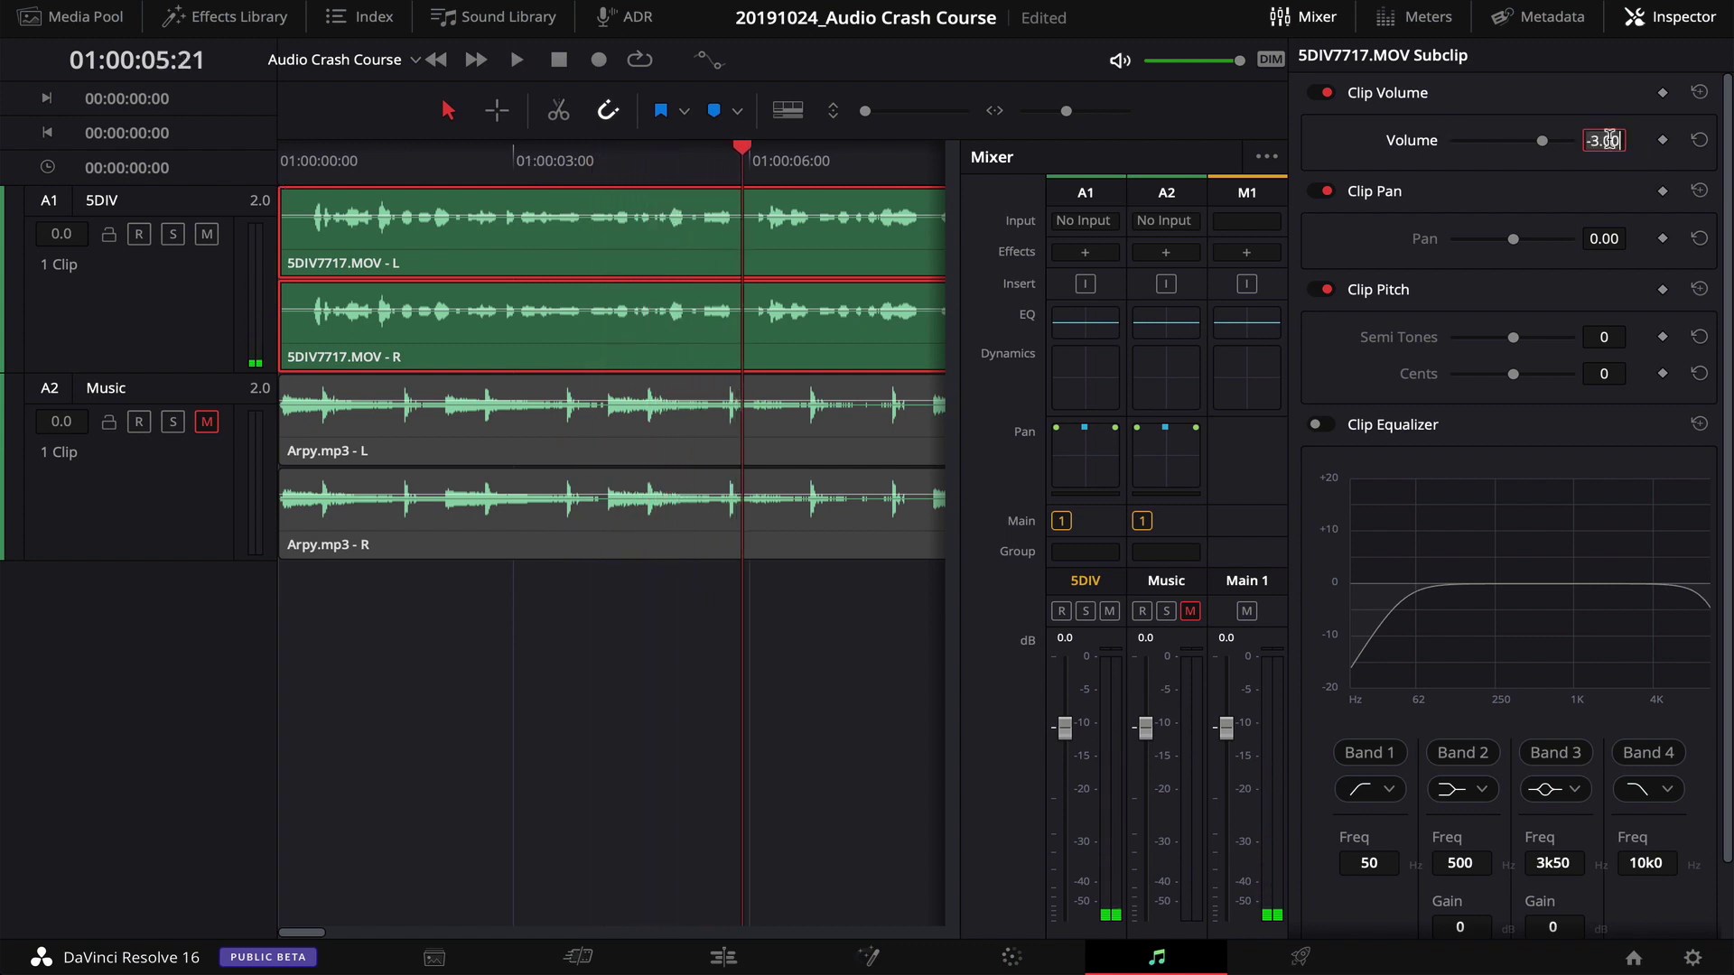
type("-2")
key("Return")
Play back the adjusted voice clip to check its meter level, and zoom in on its waveform
left_click(492, 199)
key("space")
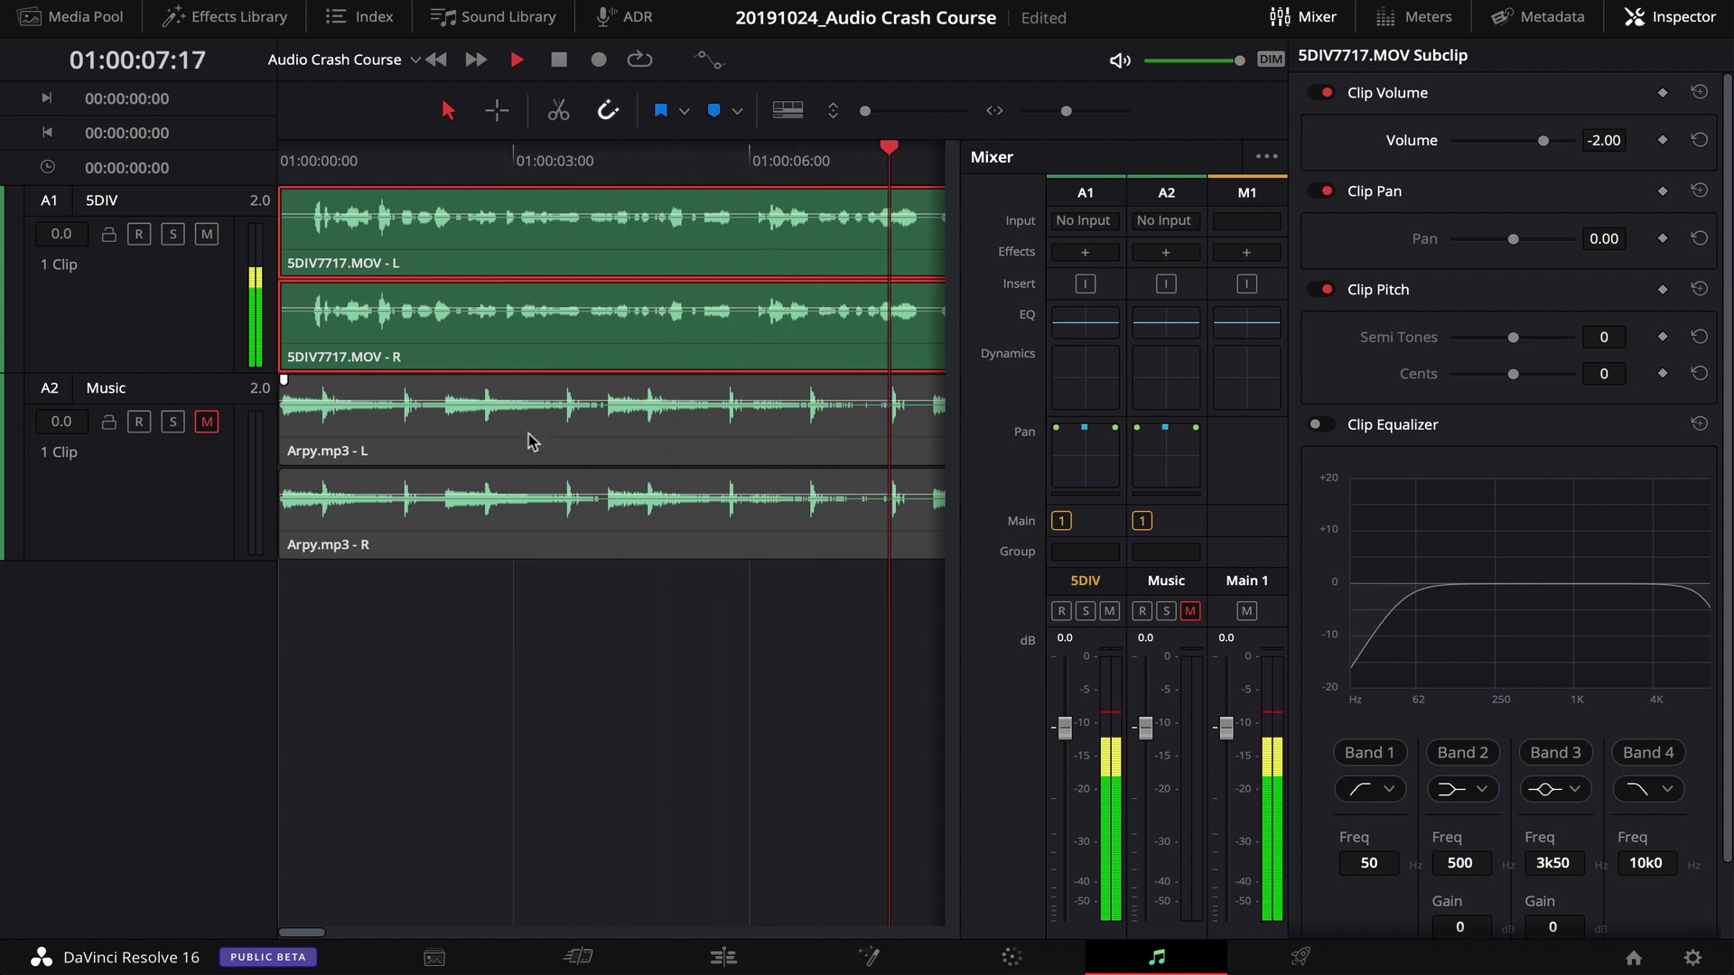
key("space")
scroll(677, 677, "down", 4)
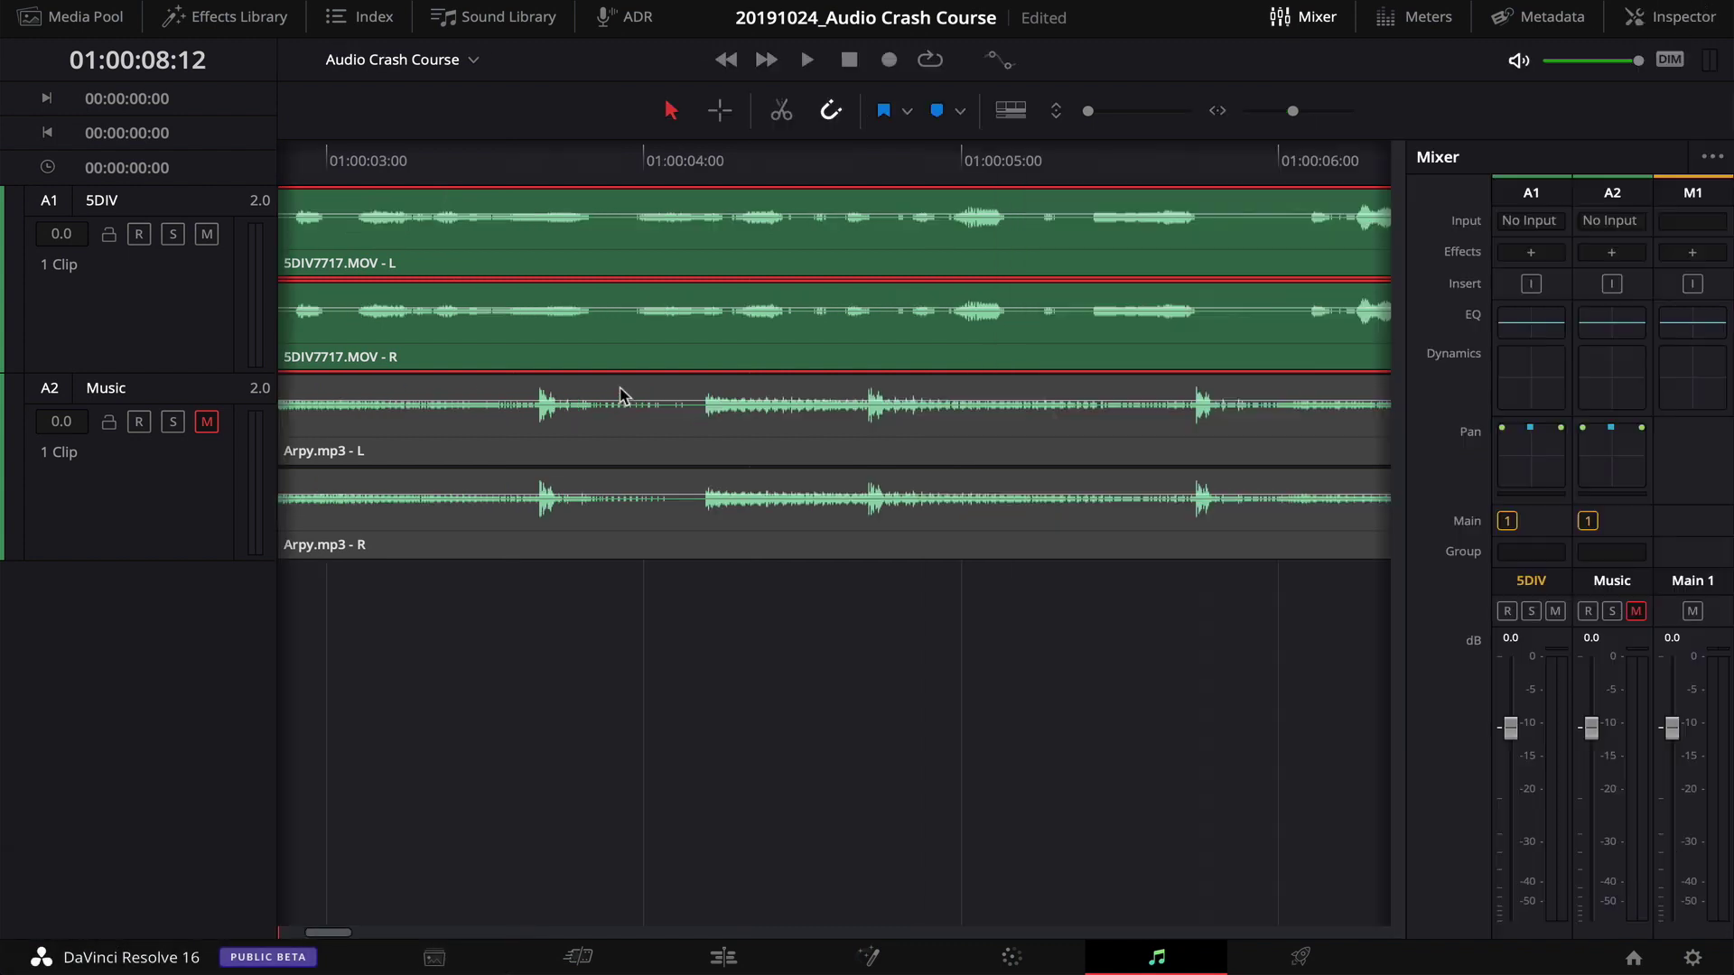
Add a pair of volume keyframes on each side of the 5DIV7717.MOV clip's loud opening words and lower the volume line between them
scroll(560, 361, "left", 5)
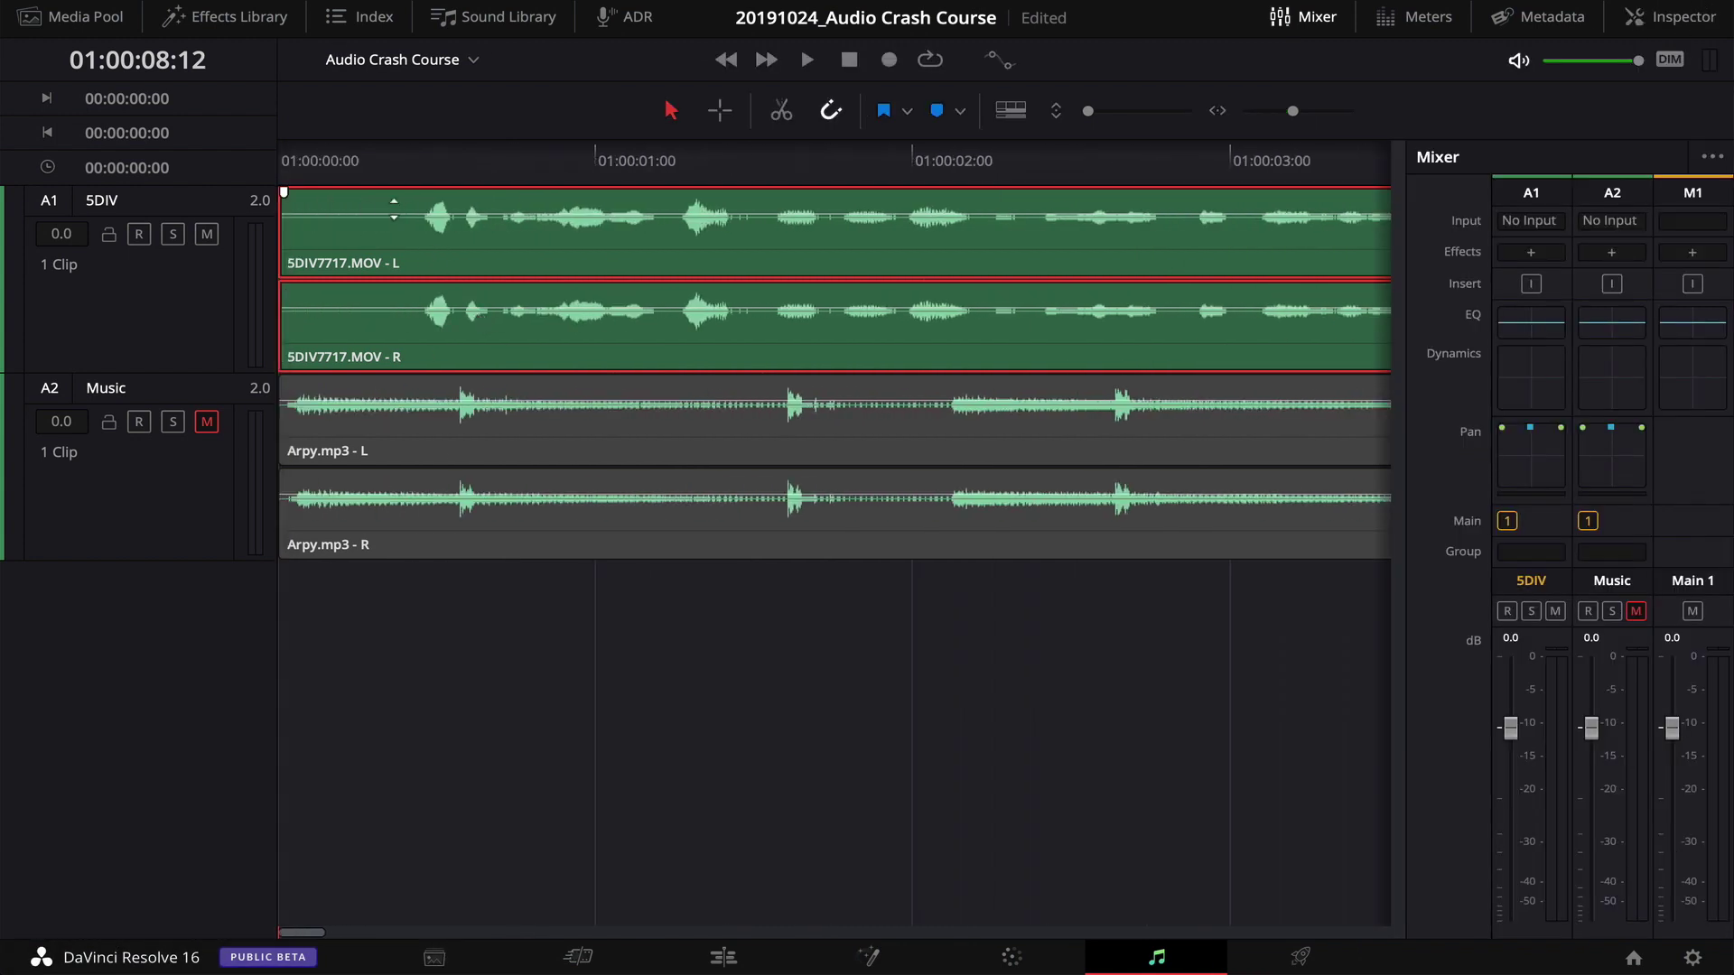
left_click(419, 168)
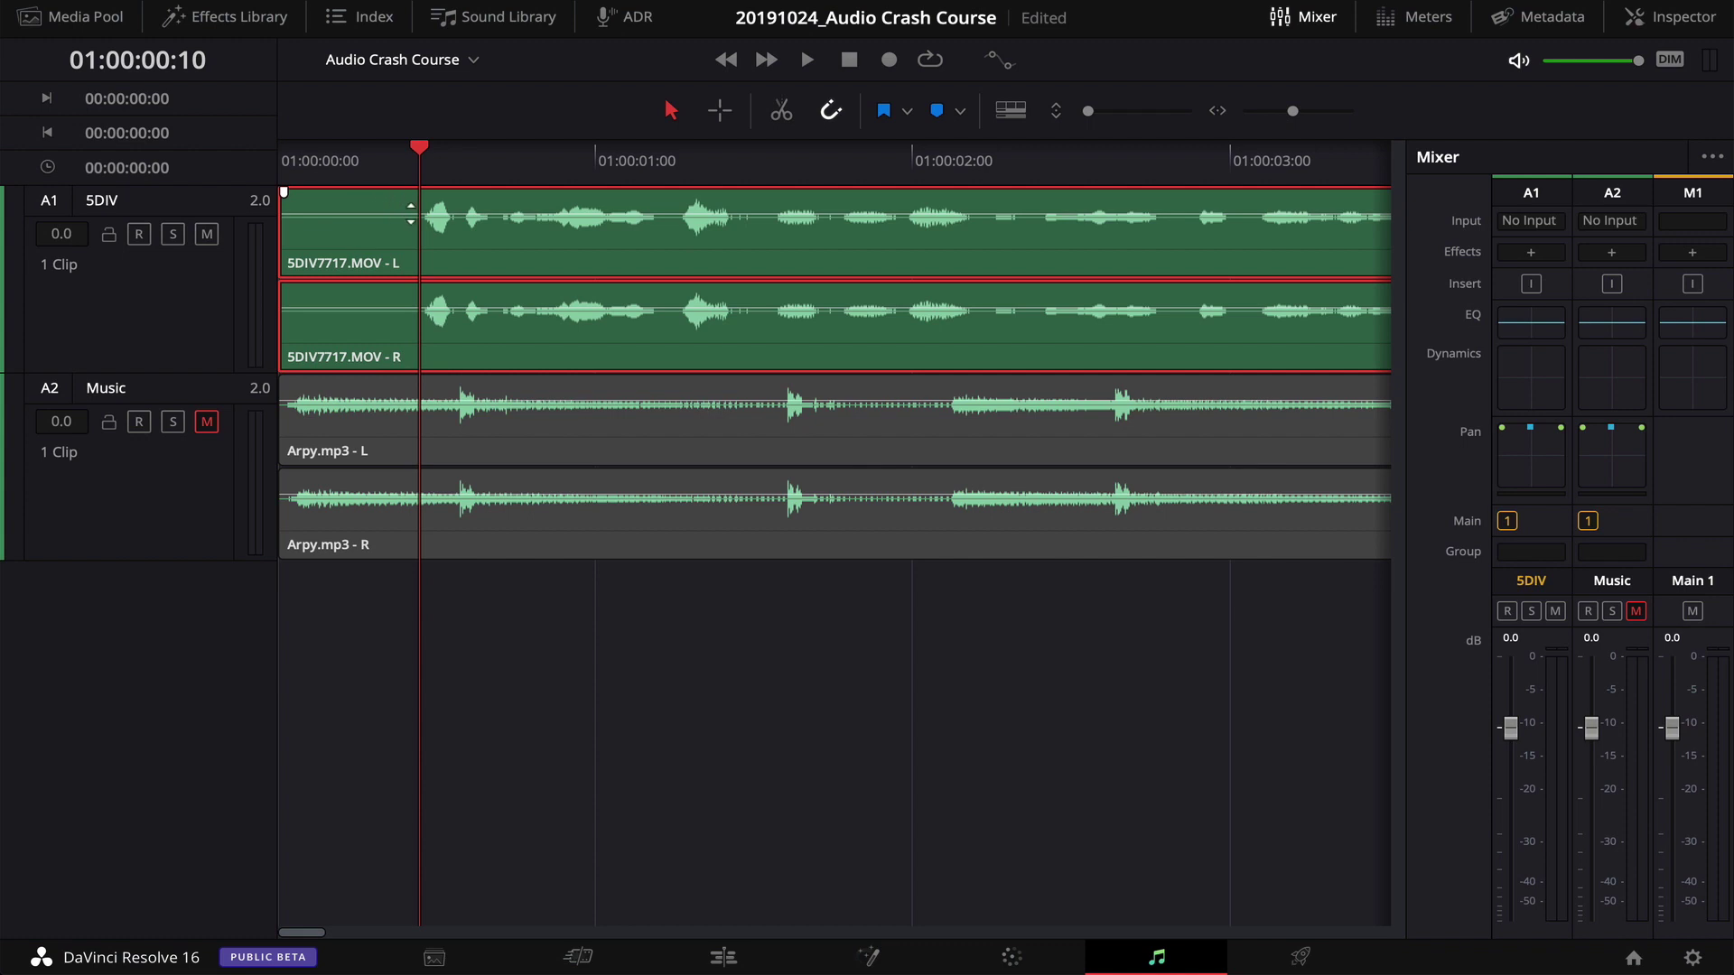
left_click(411, 214, "alt")
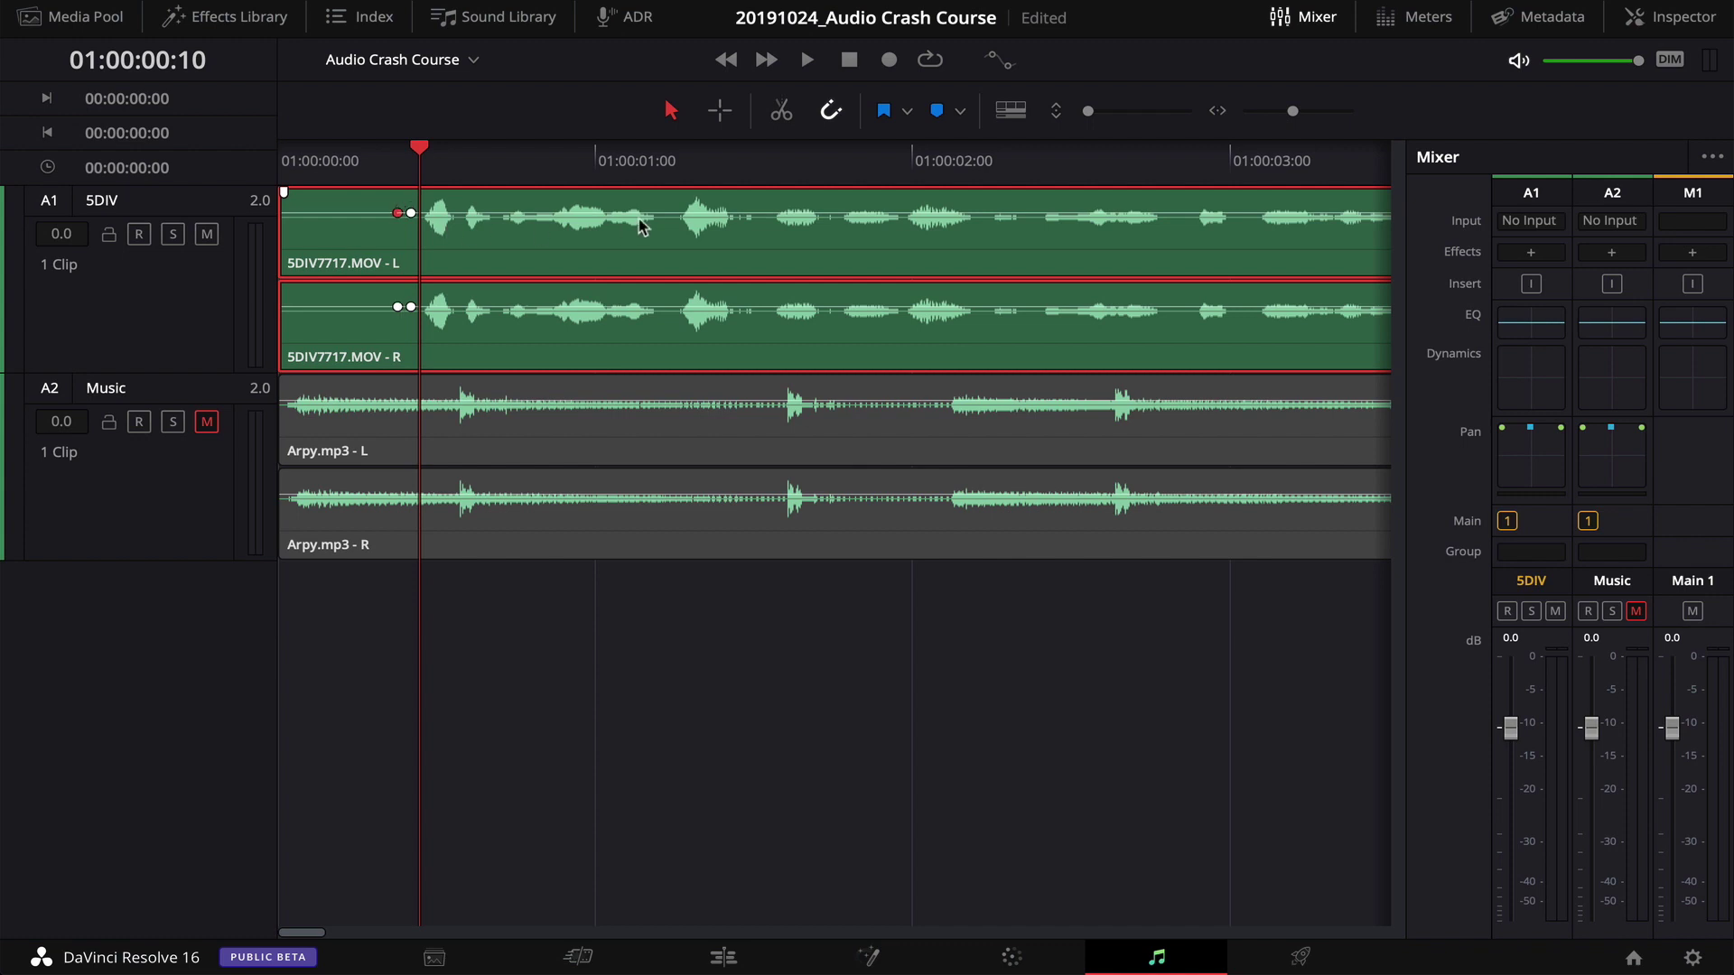
left_click(743, 212, "alt")
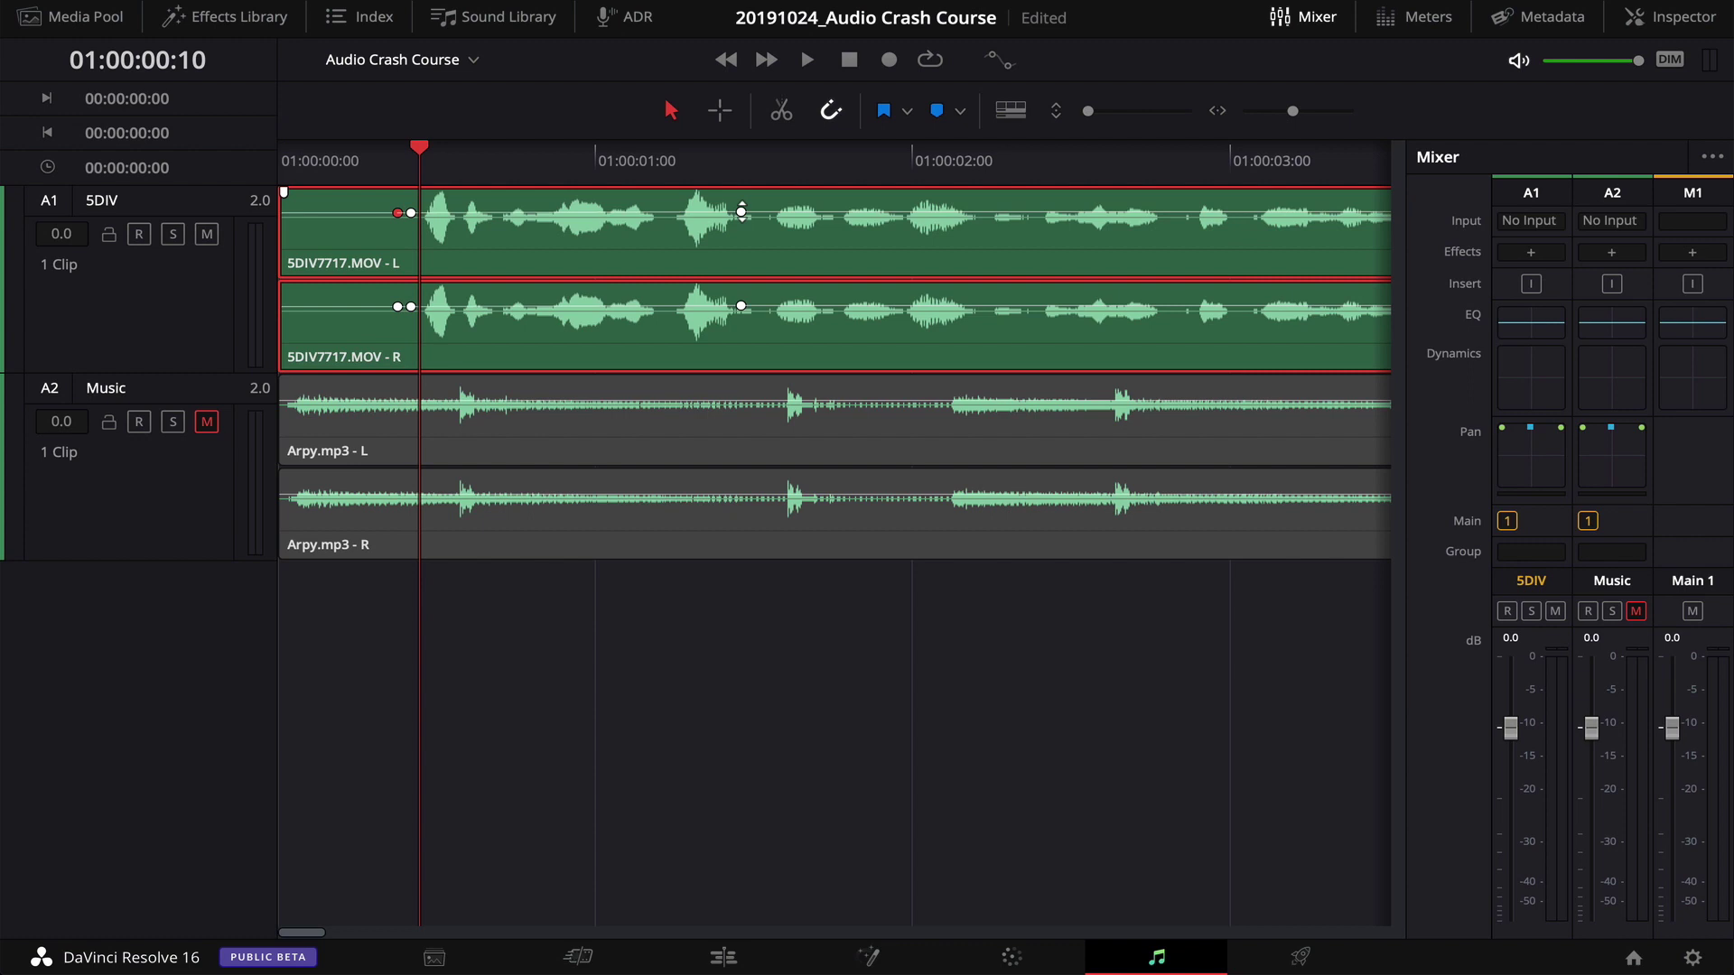
left_click(755, 212, "alt")
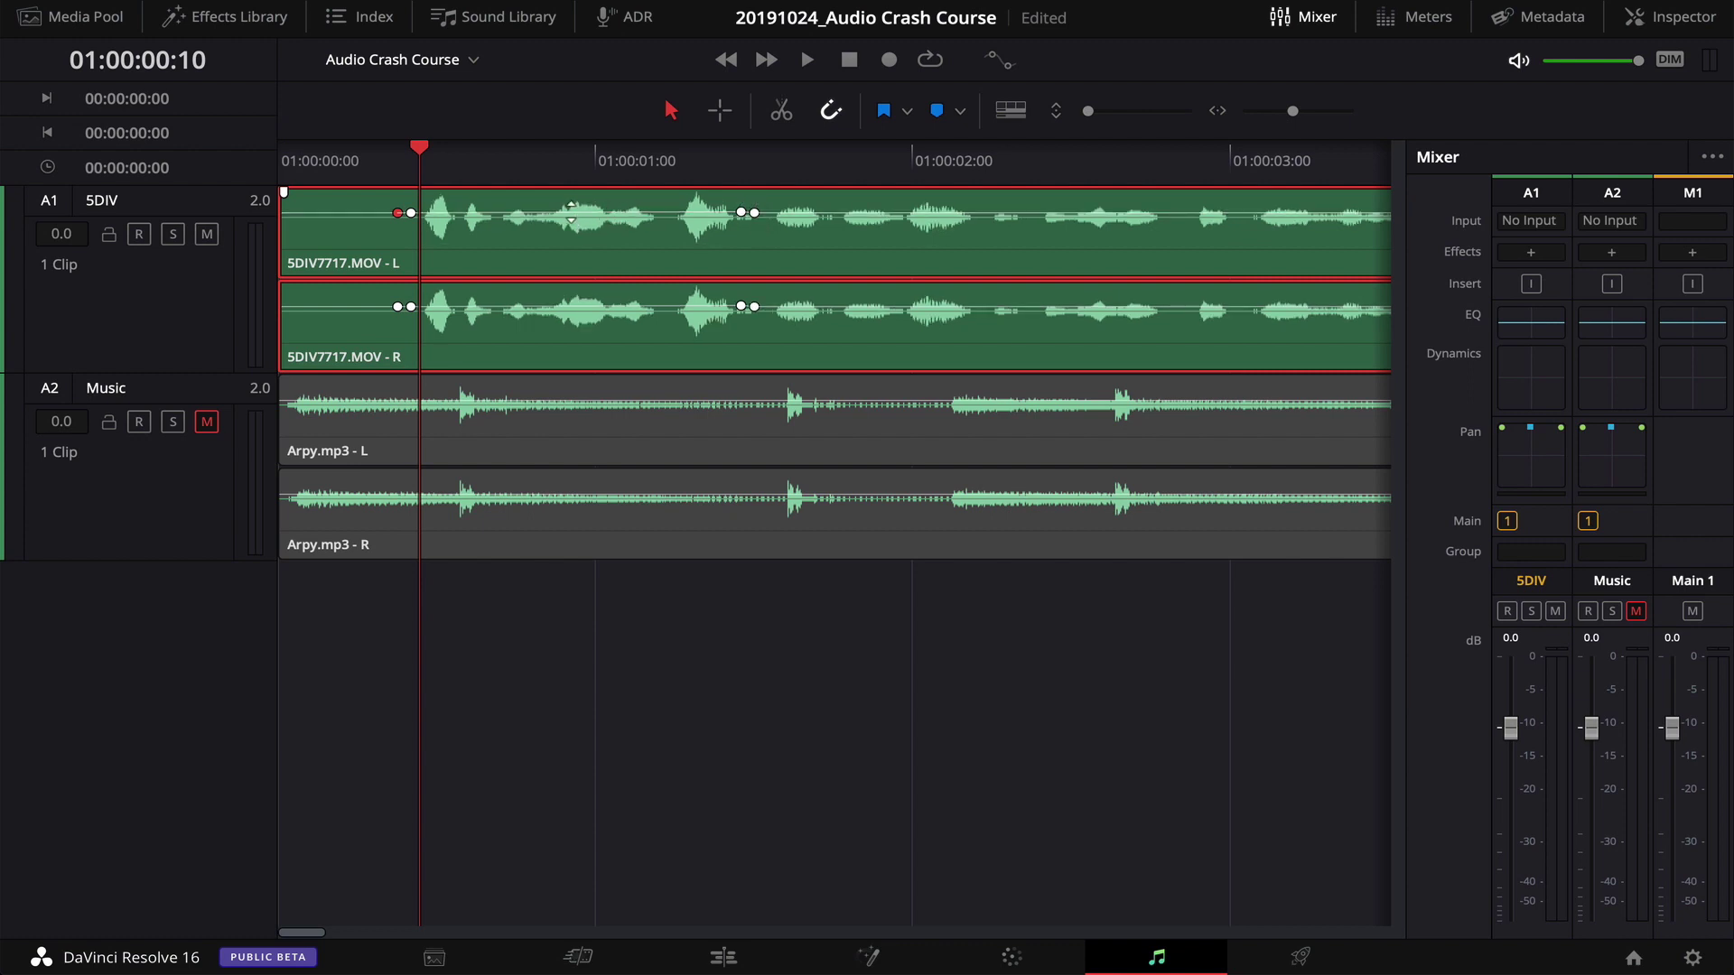
left_click_drag(1091, 113, 1126, 112)
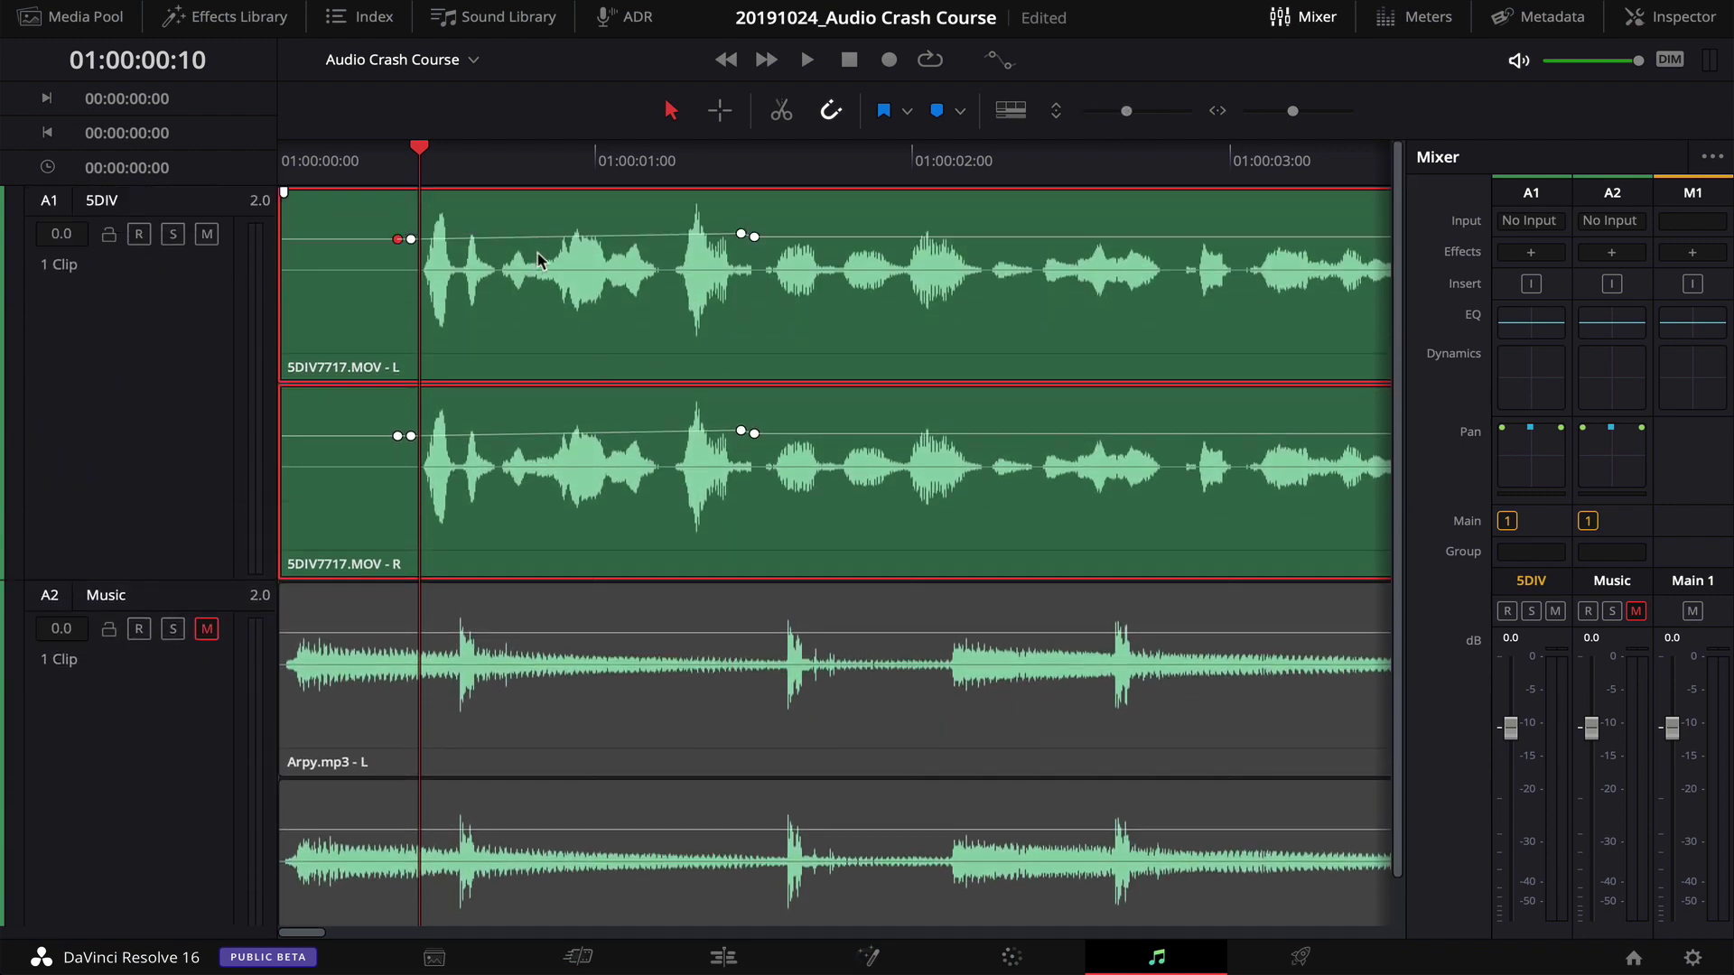
left_click_drag(551, 237, 646, 244)
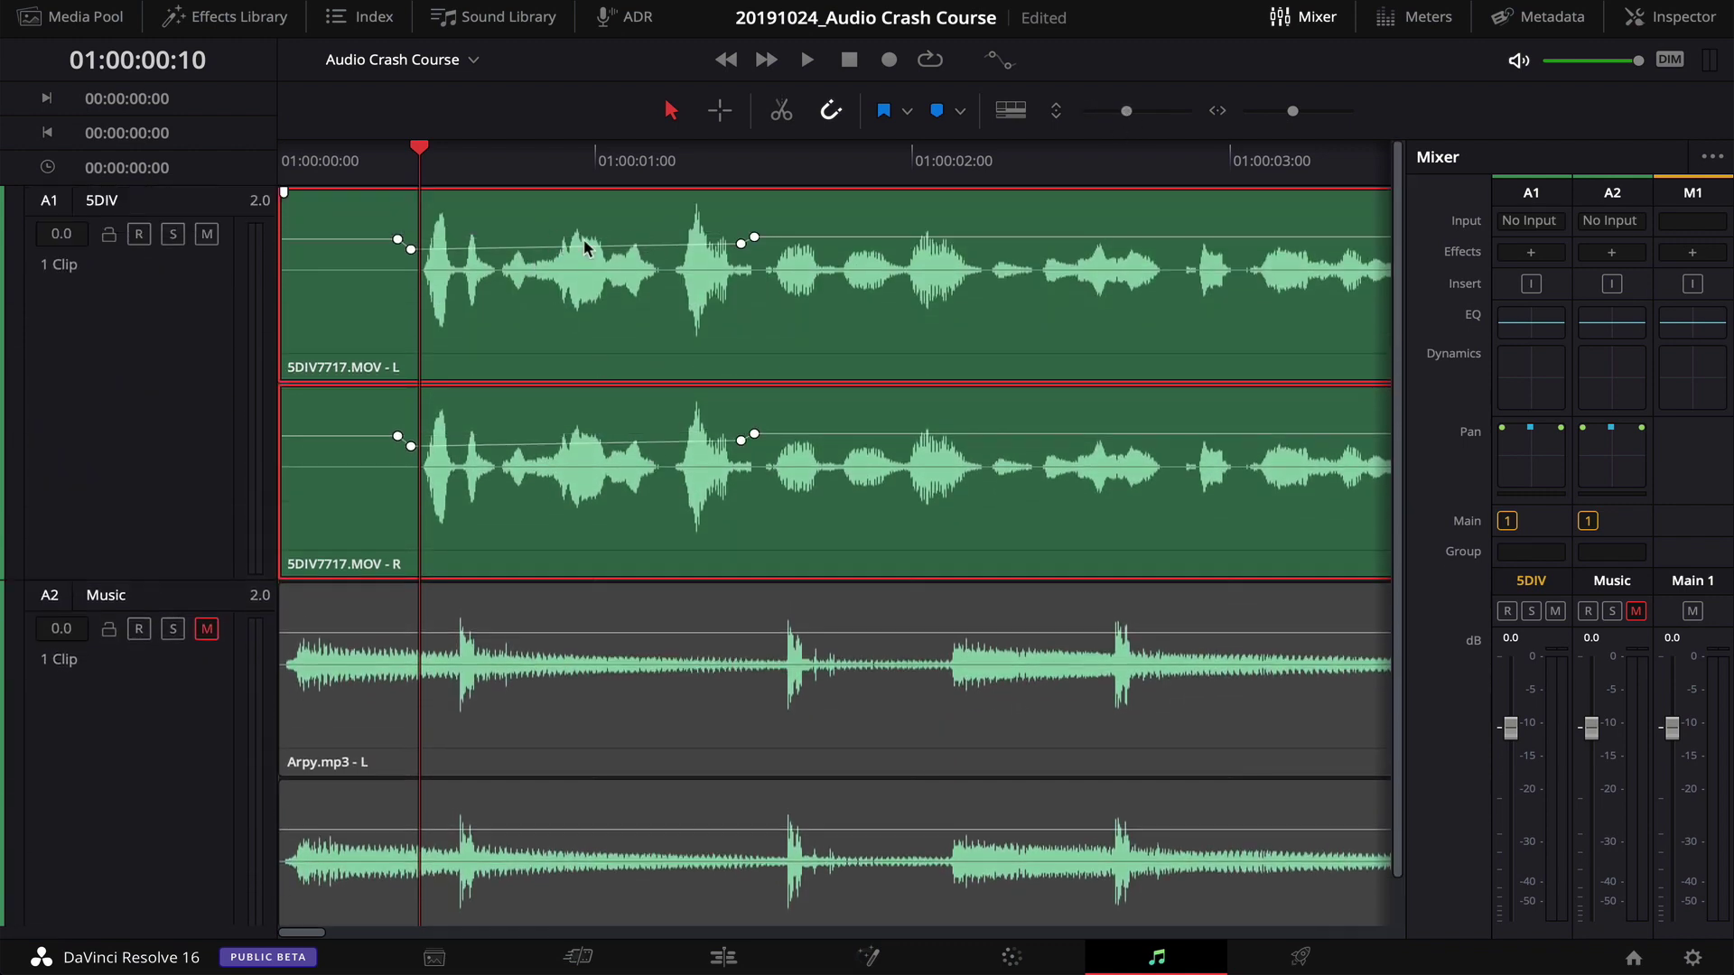
Play the voice clip from its start to check the lowered opening against the 5DIV meter
left_click(299, 159)
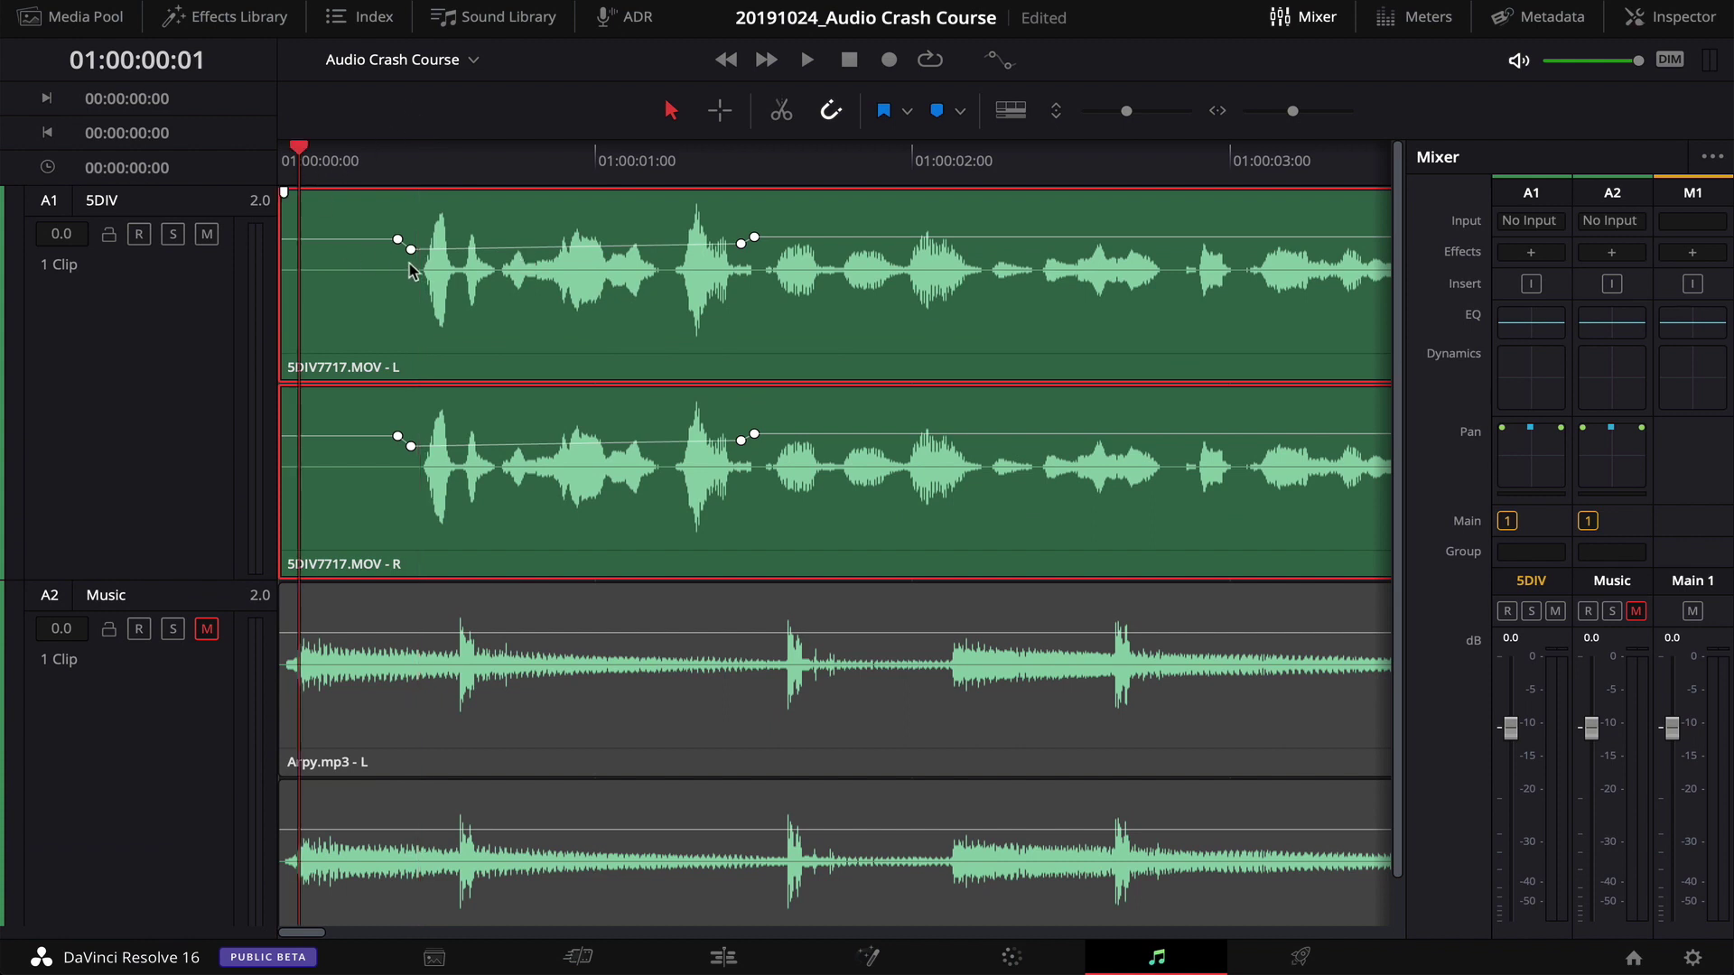
key("space")
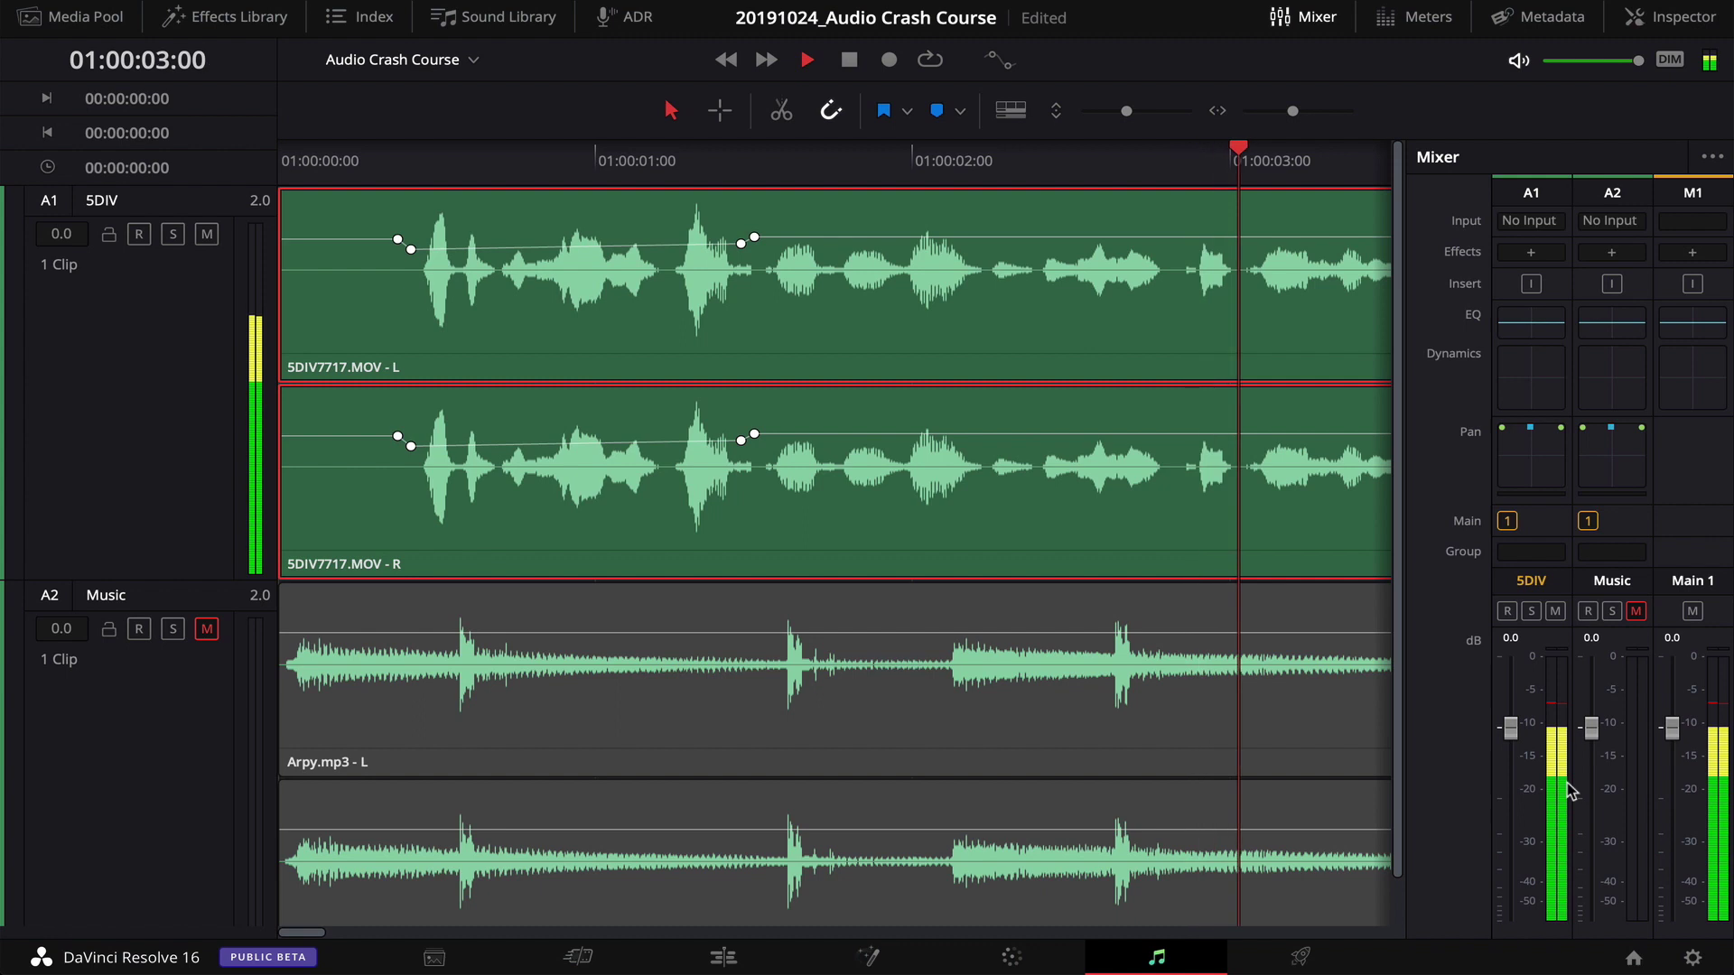
key("space")
scroll(759, 347, "left", 6)
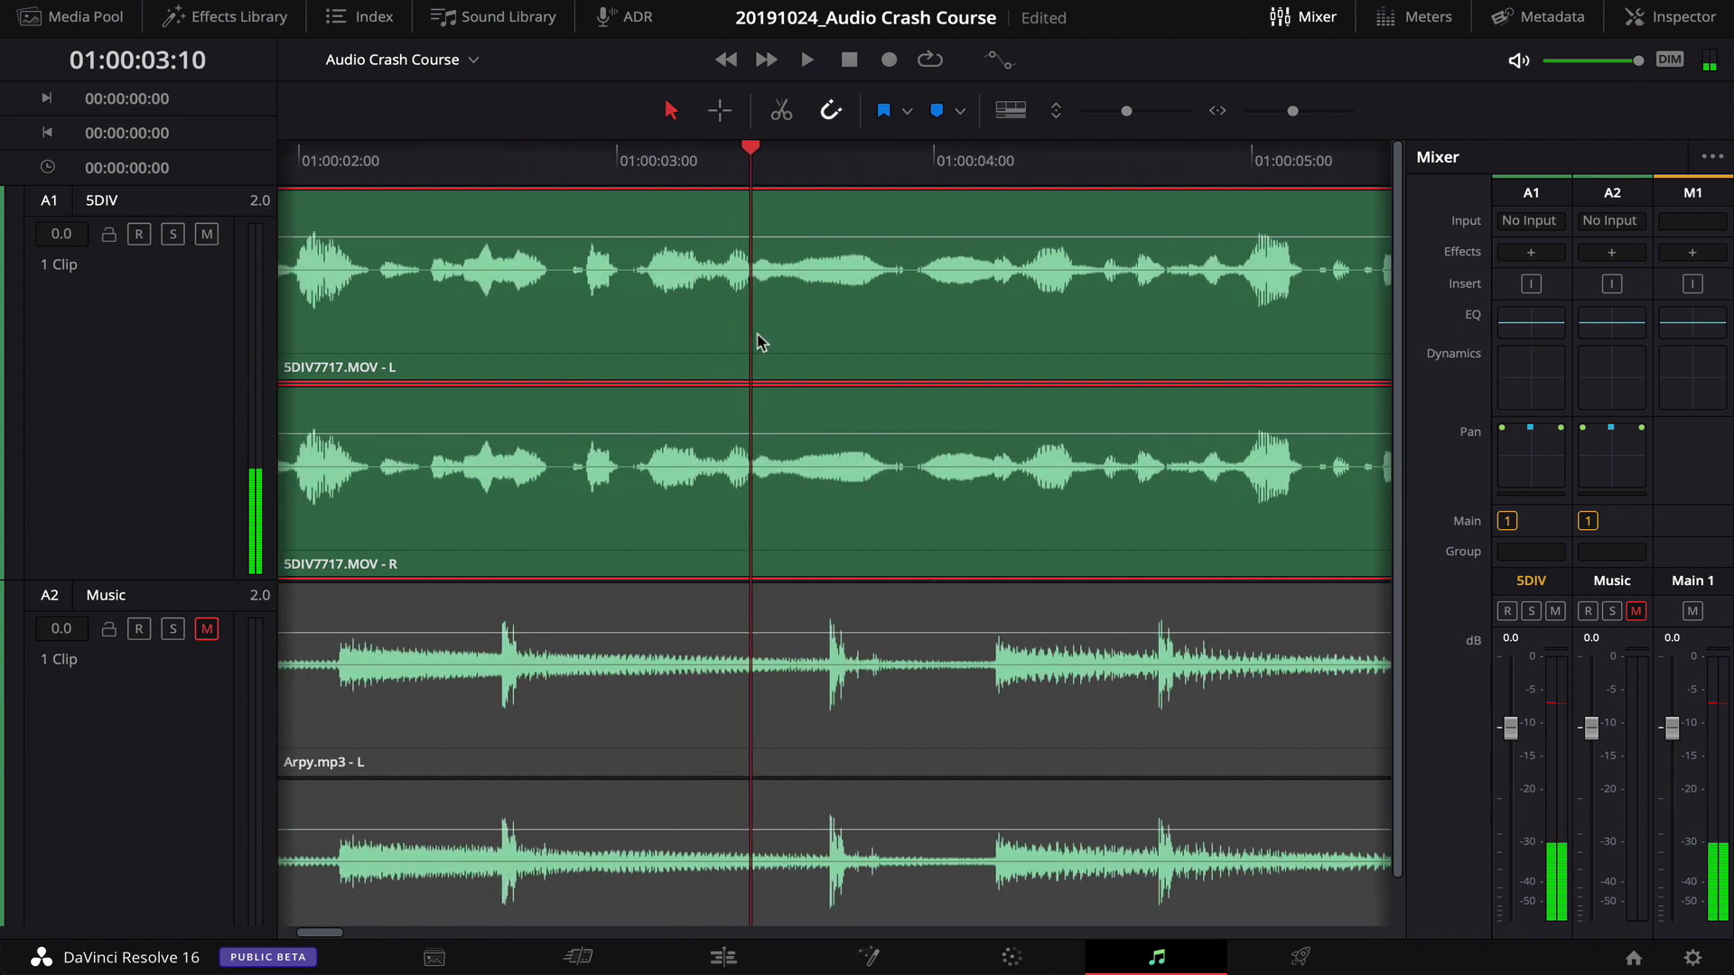
scroll(750, 341, "left", 4)
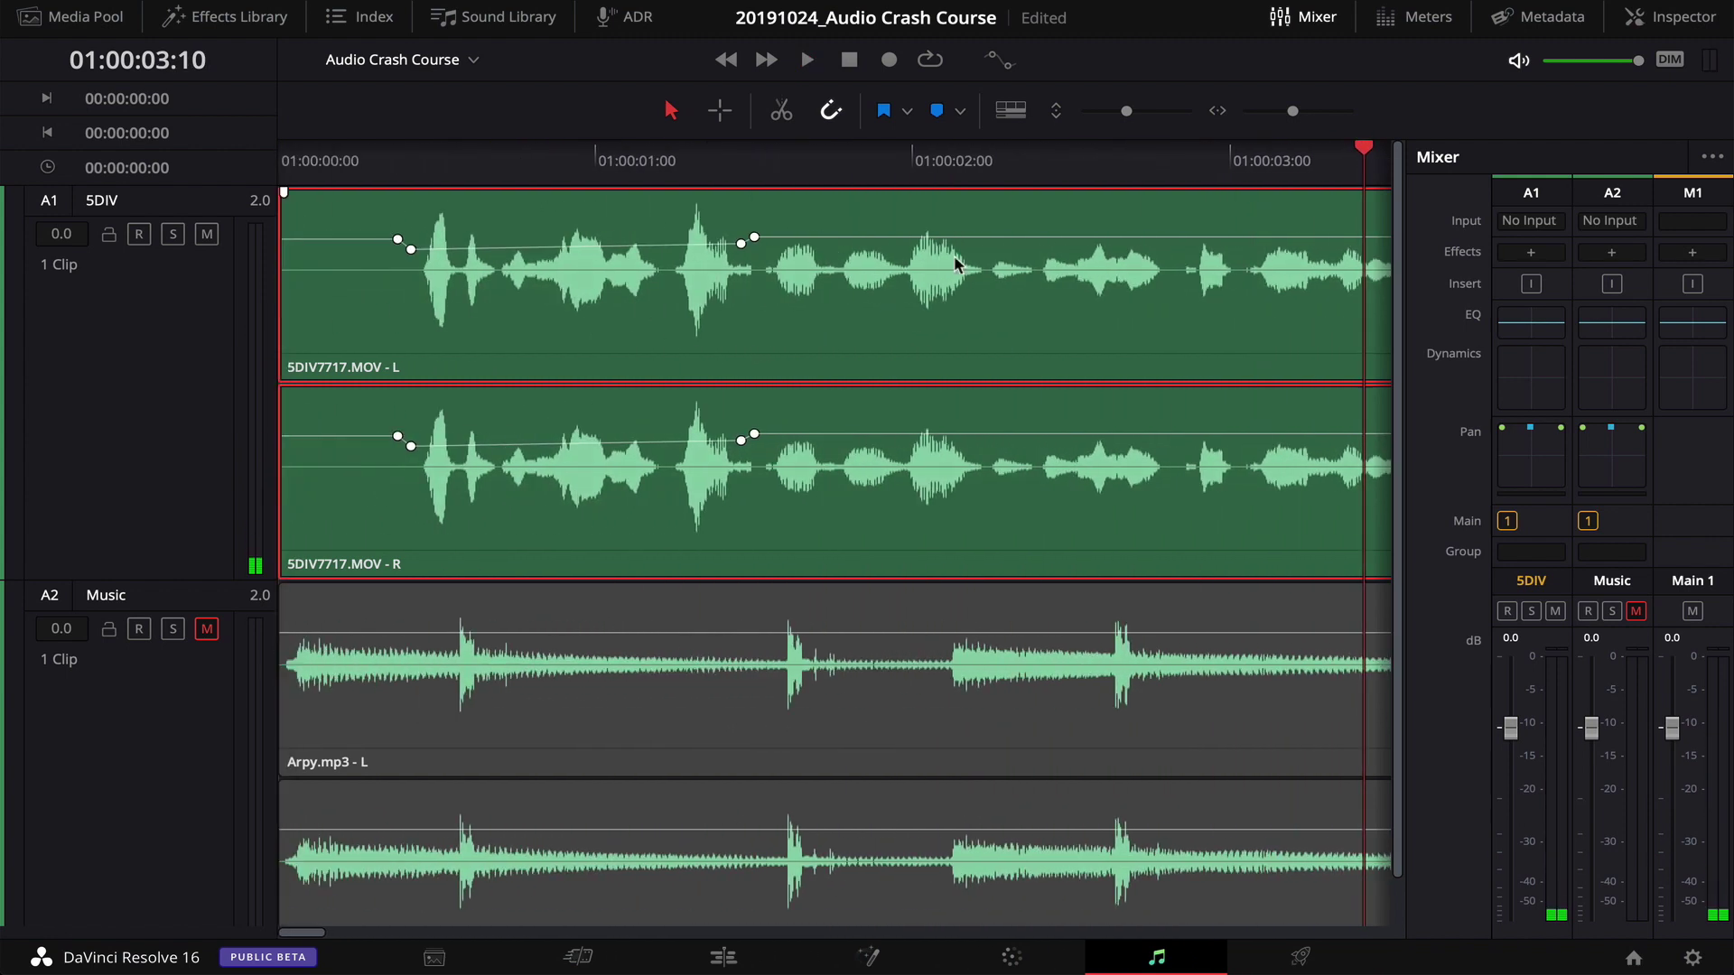
Examine the clip volume and keyframe controls in the Inspector with the playhead at 01:00:01:17
left_click(825, 162)
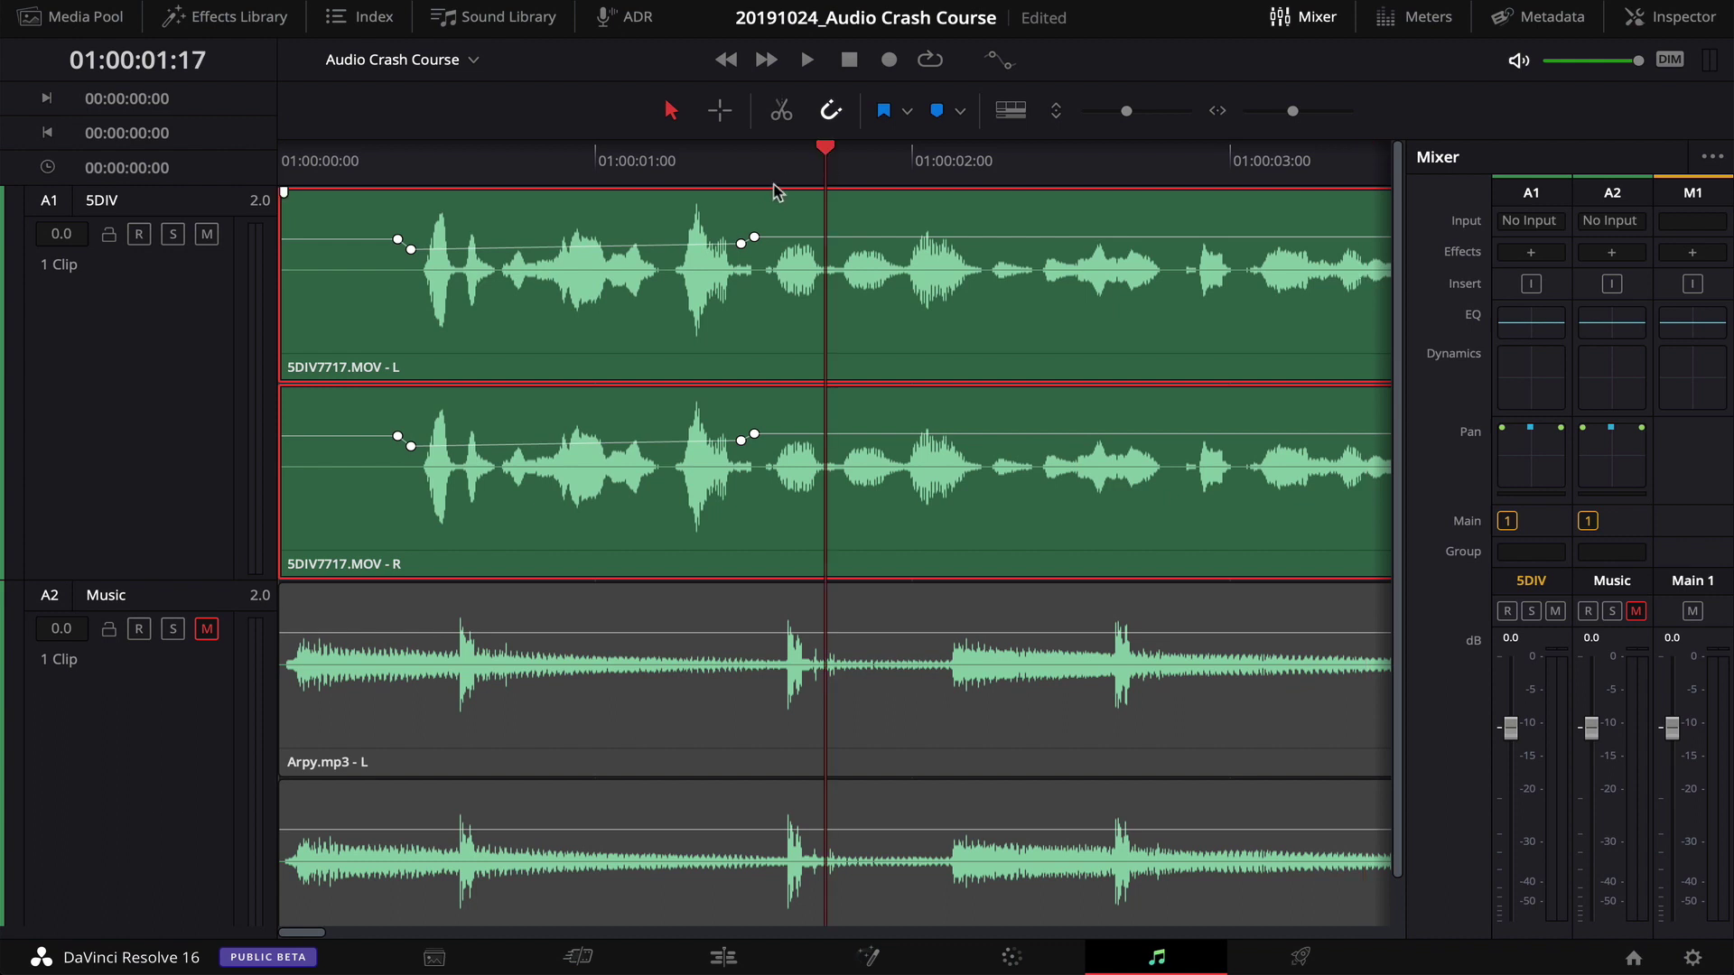
left_click(1661, 20)
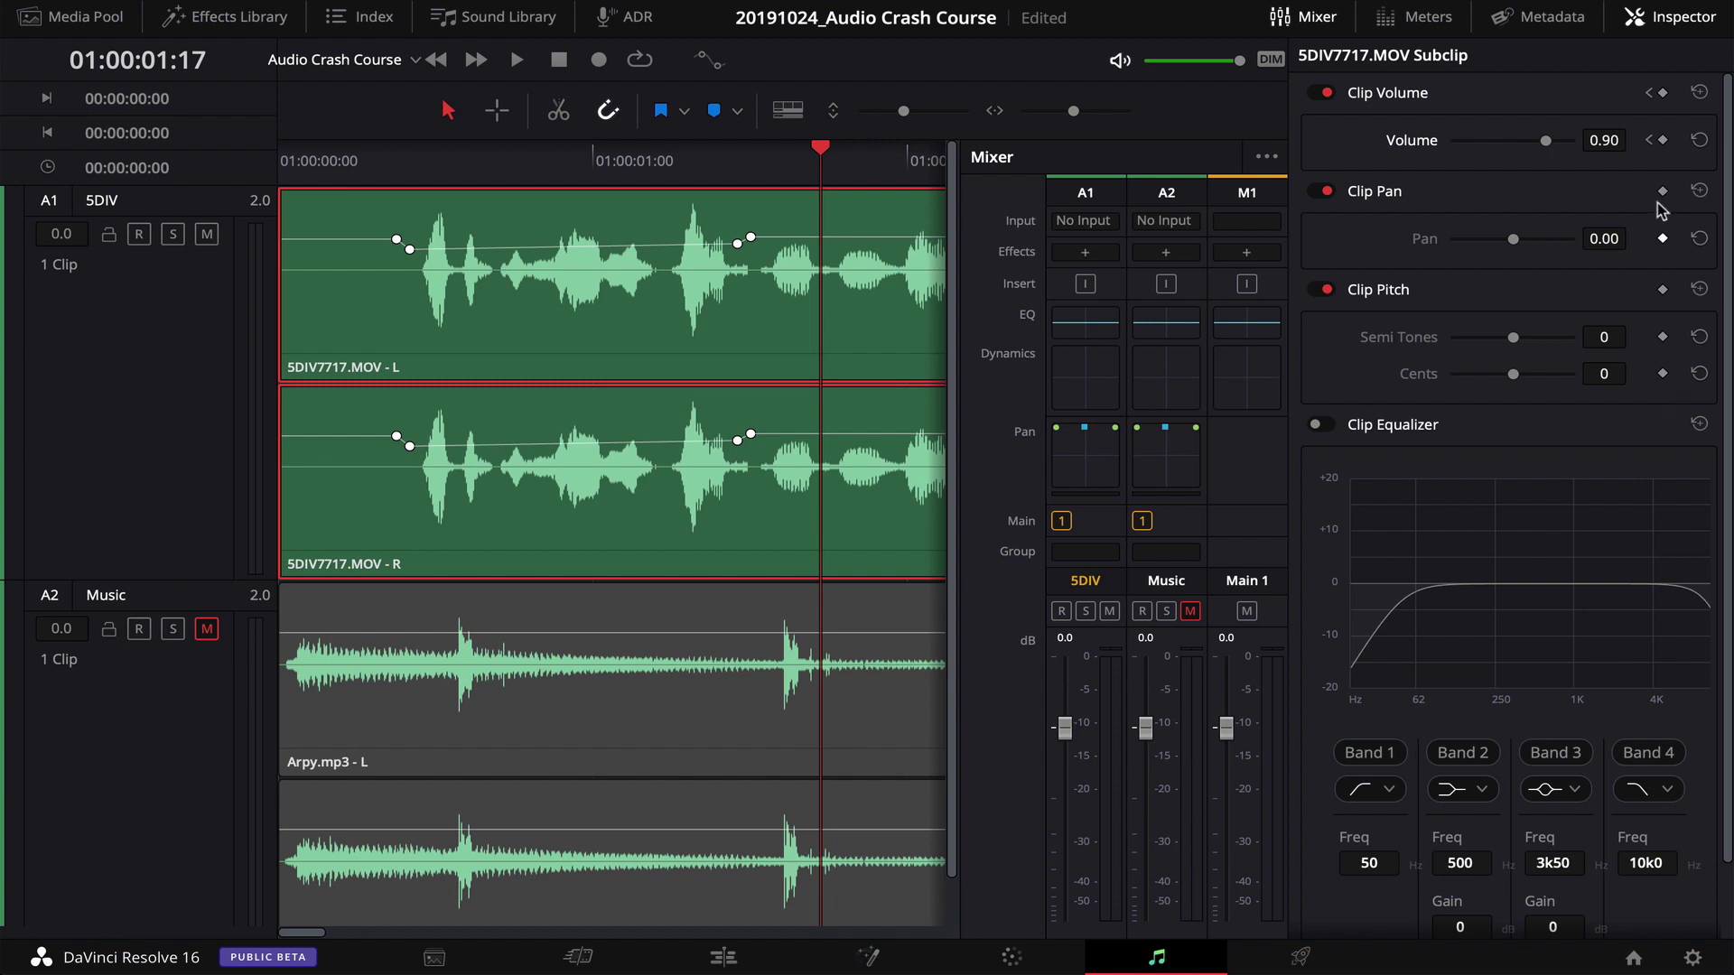
left_click(1663, 141)
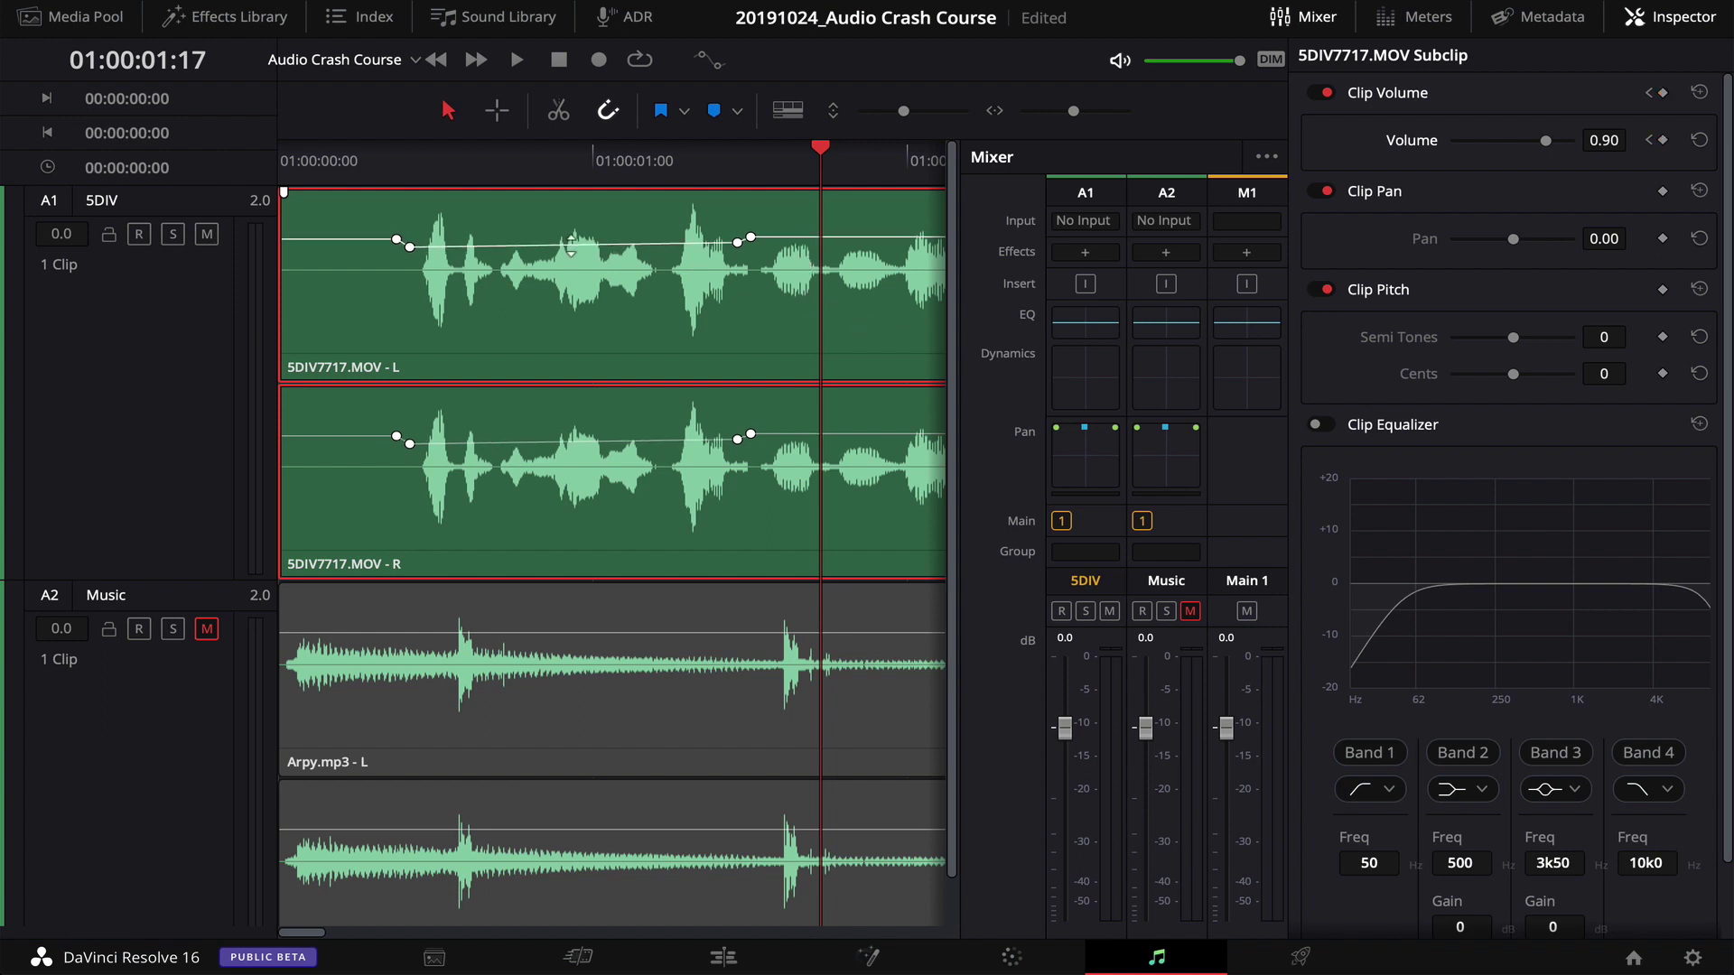
Close the Inspector and replay the voice clip from 01:00:00:05, watching the 5DIV meter
left_click(353, 158)
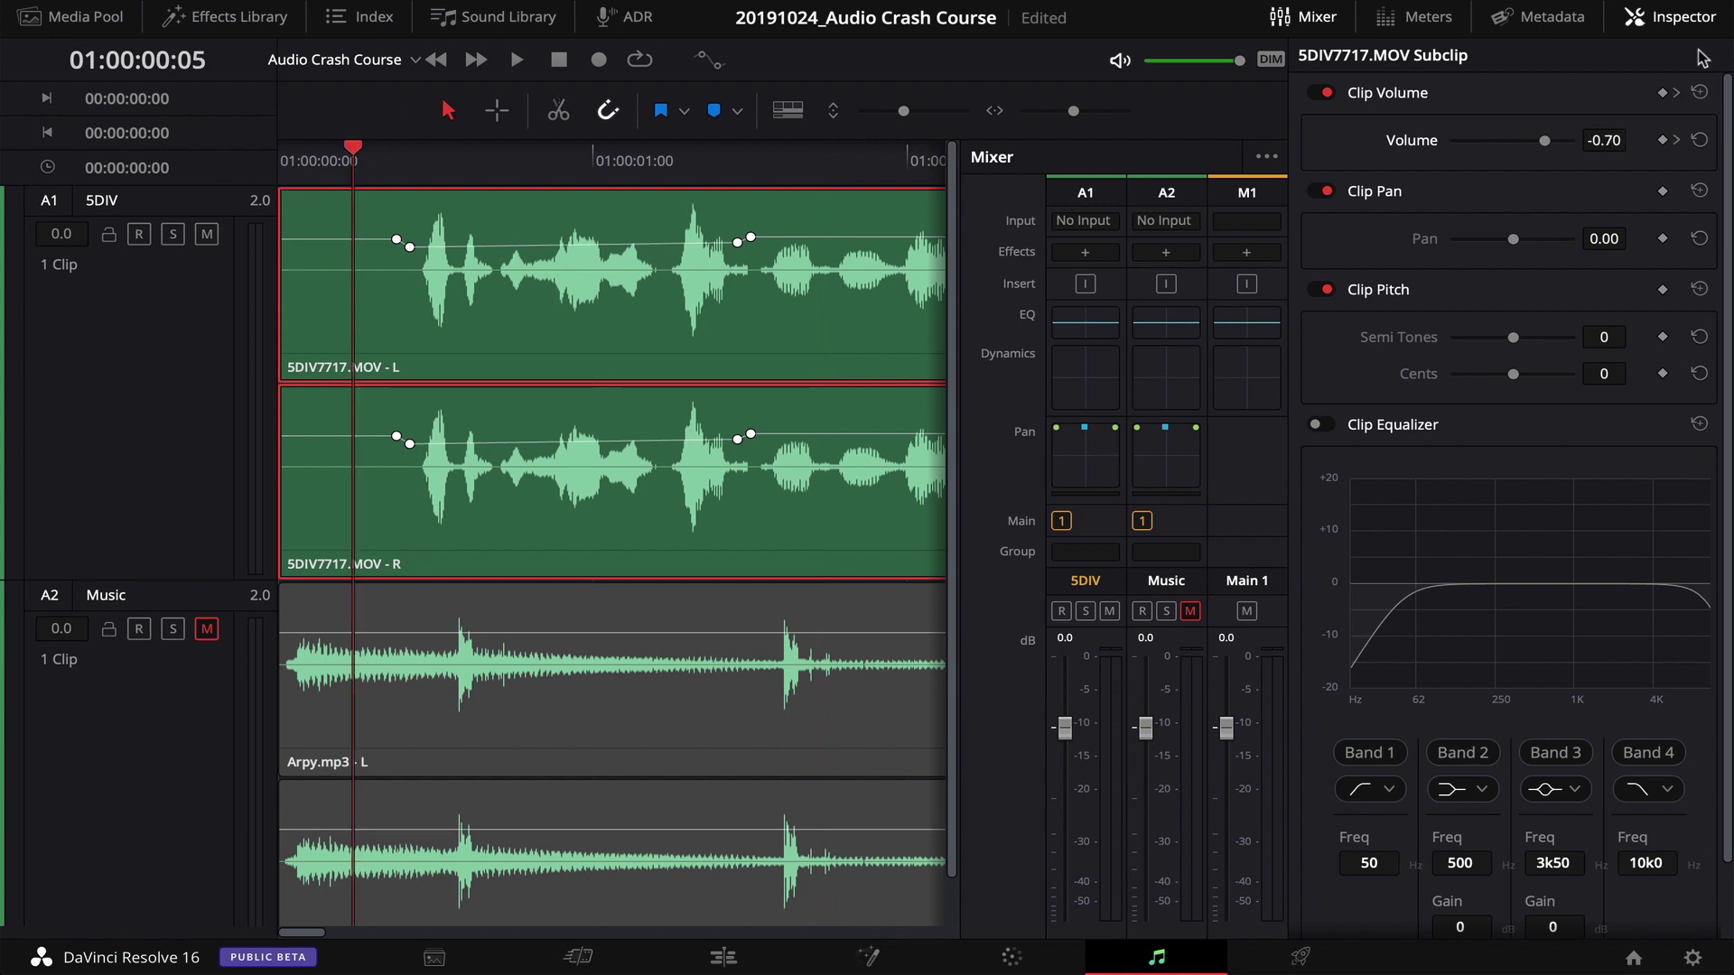
left_click(1665, 26)
key("space")
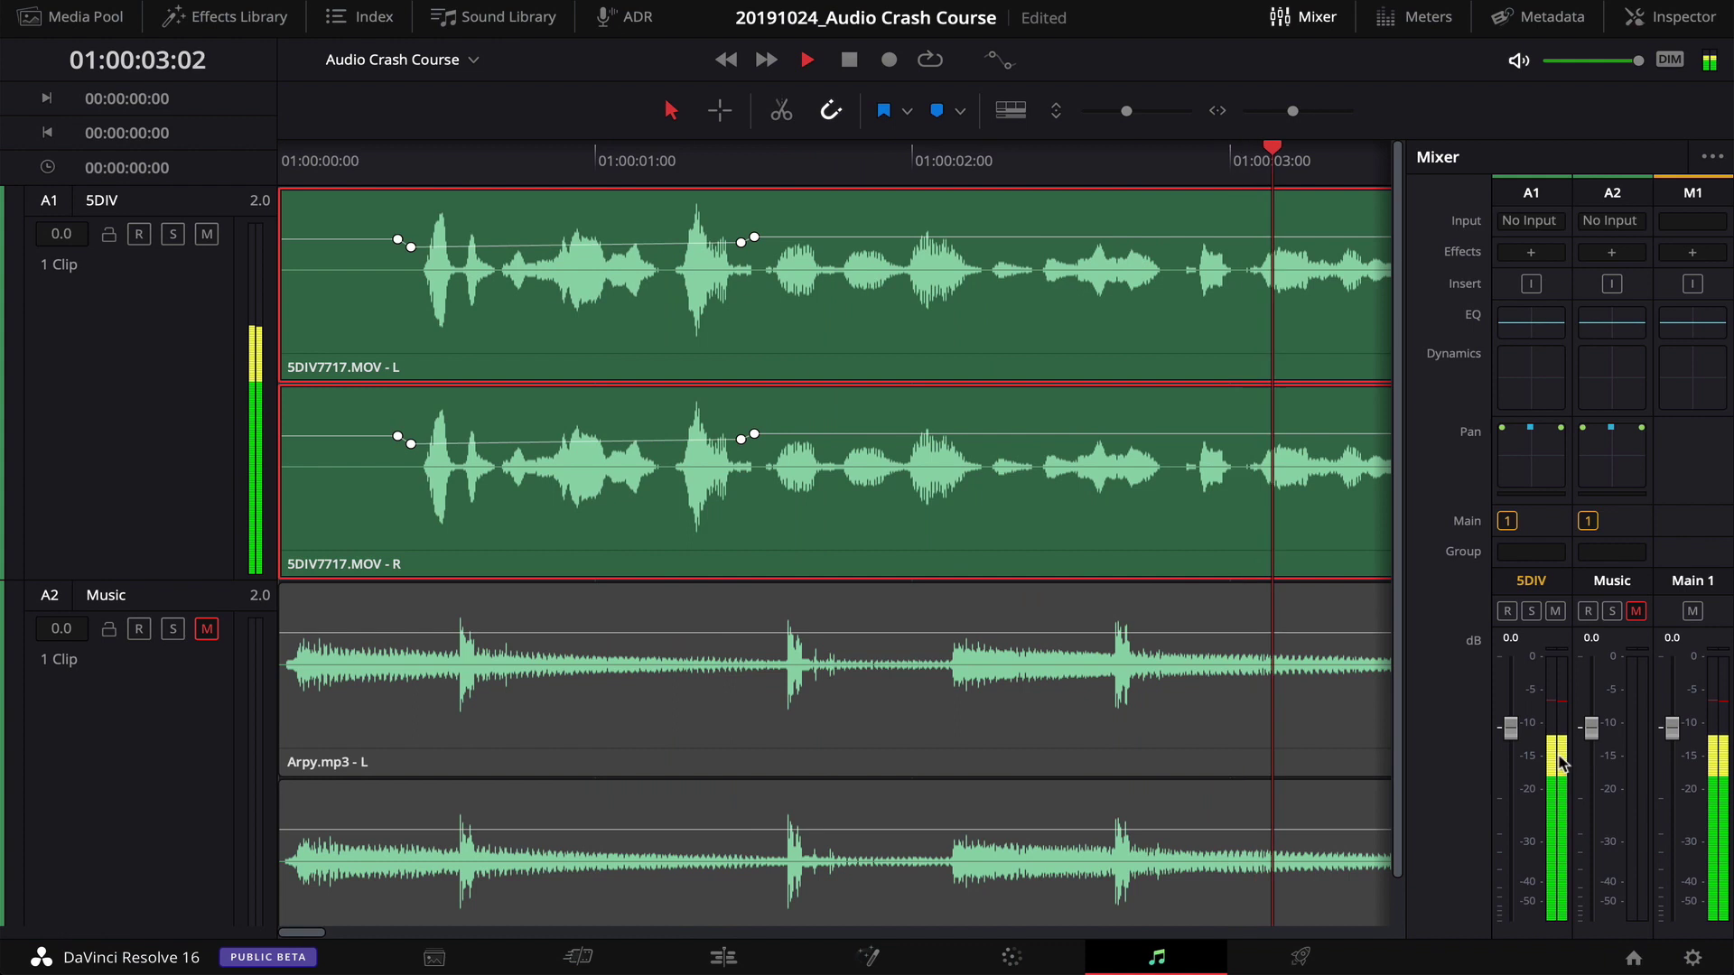
key("space")
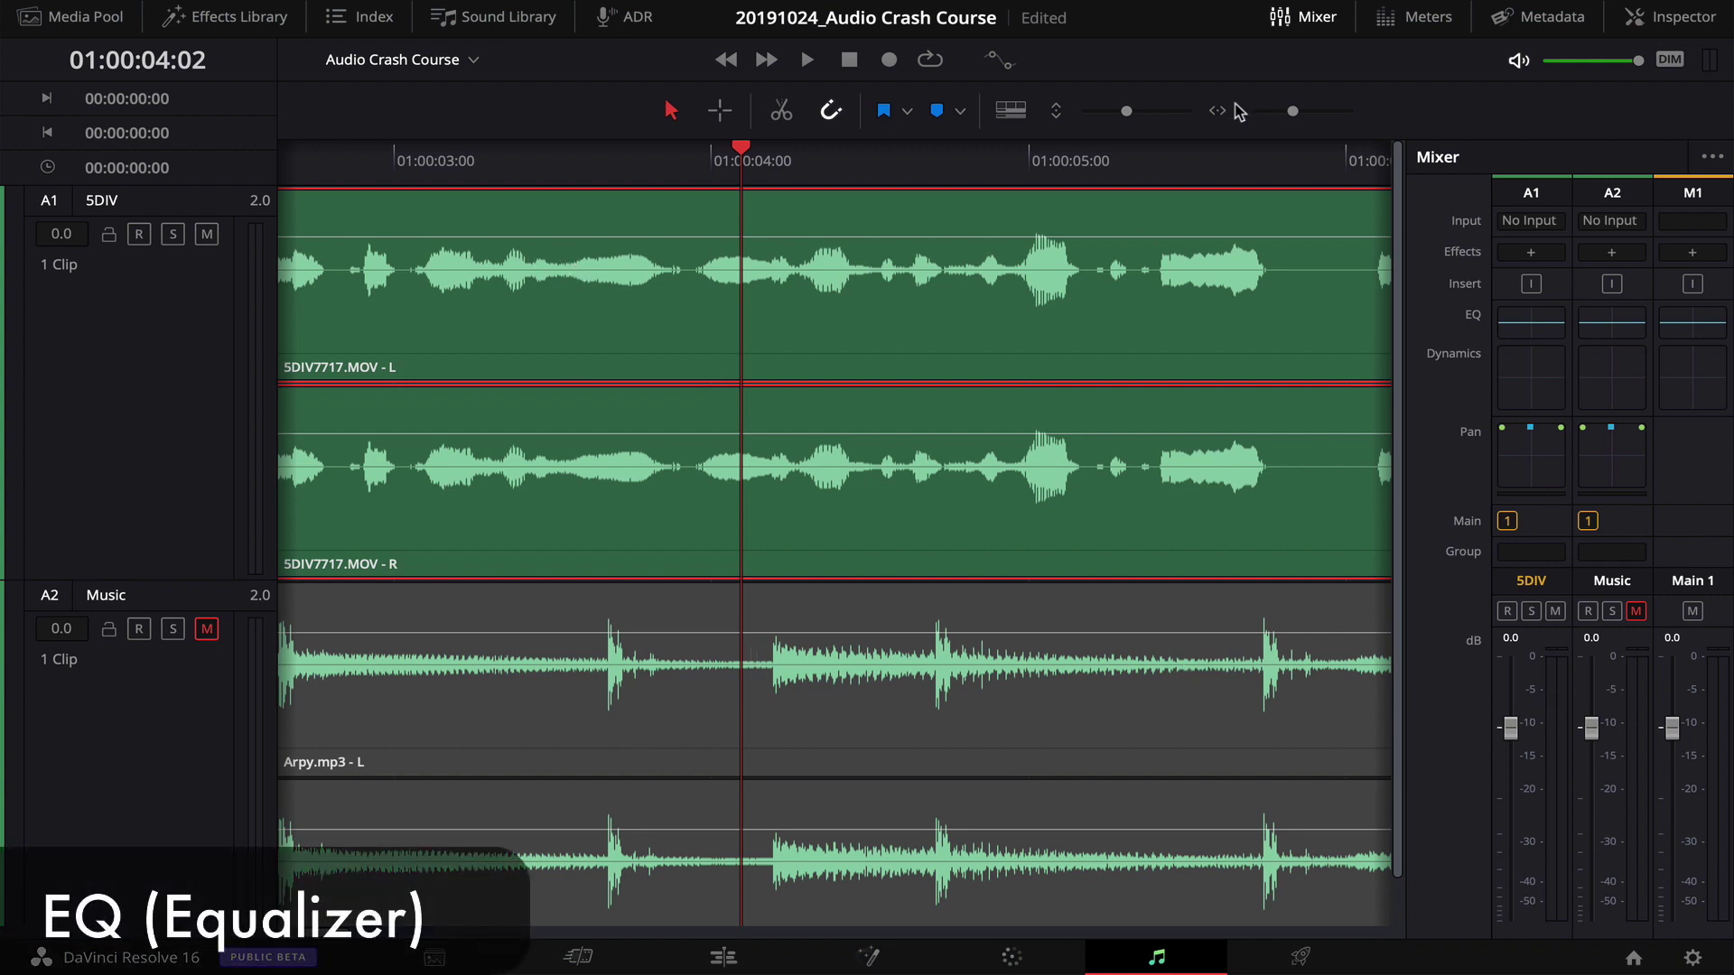
In the 5DIV track's equalizer, enable the Band 1 low cut at 100 Hz and the Band 6 high cut at 13k7
left_click_drag(1292, 112, 1285, 112)
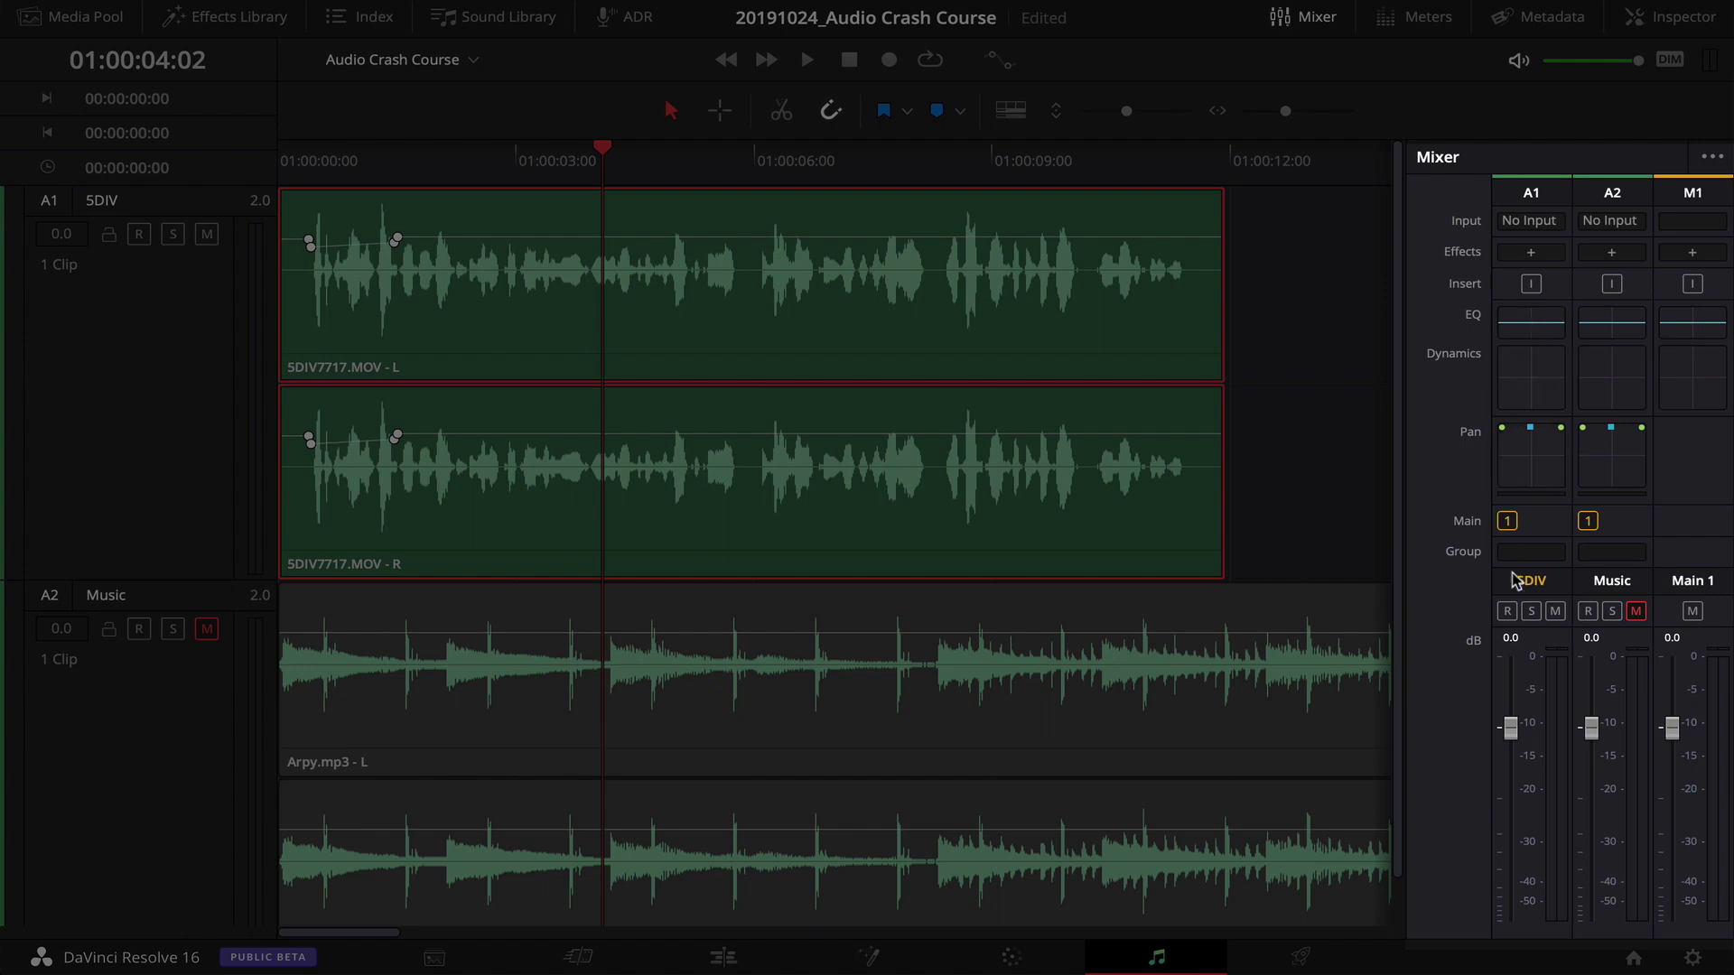
double_click(1535, 330)
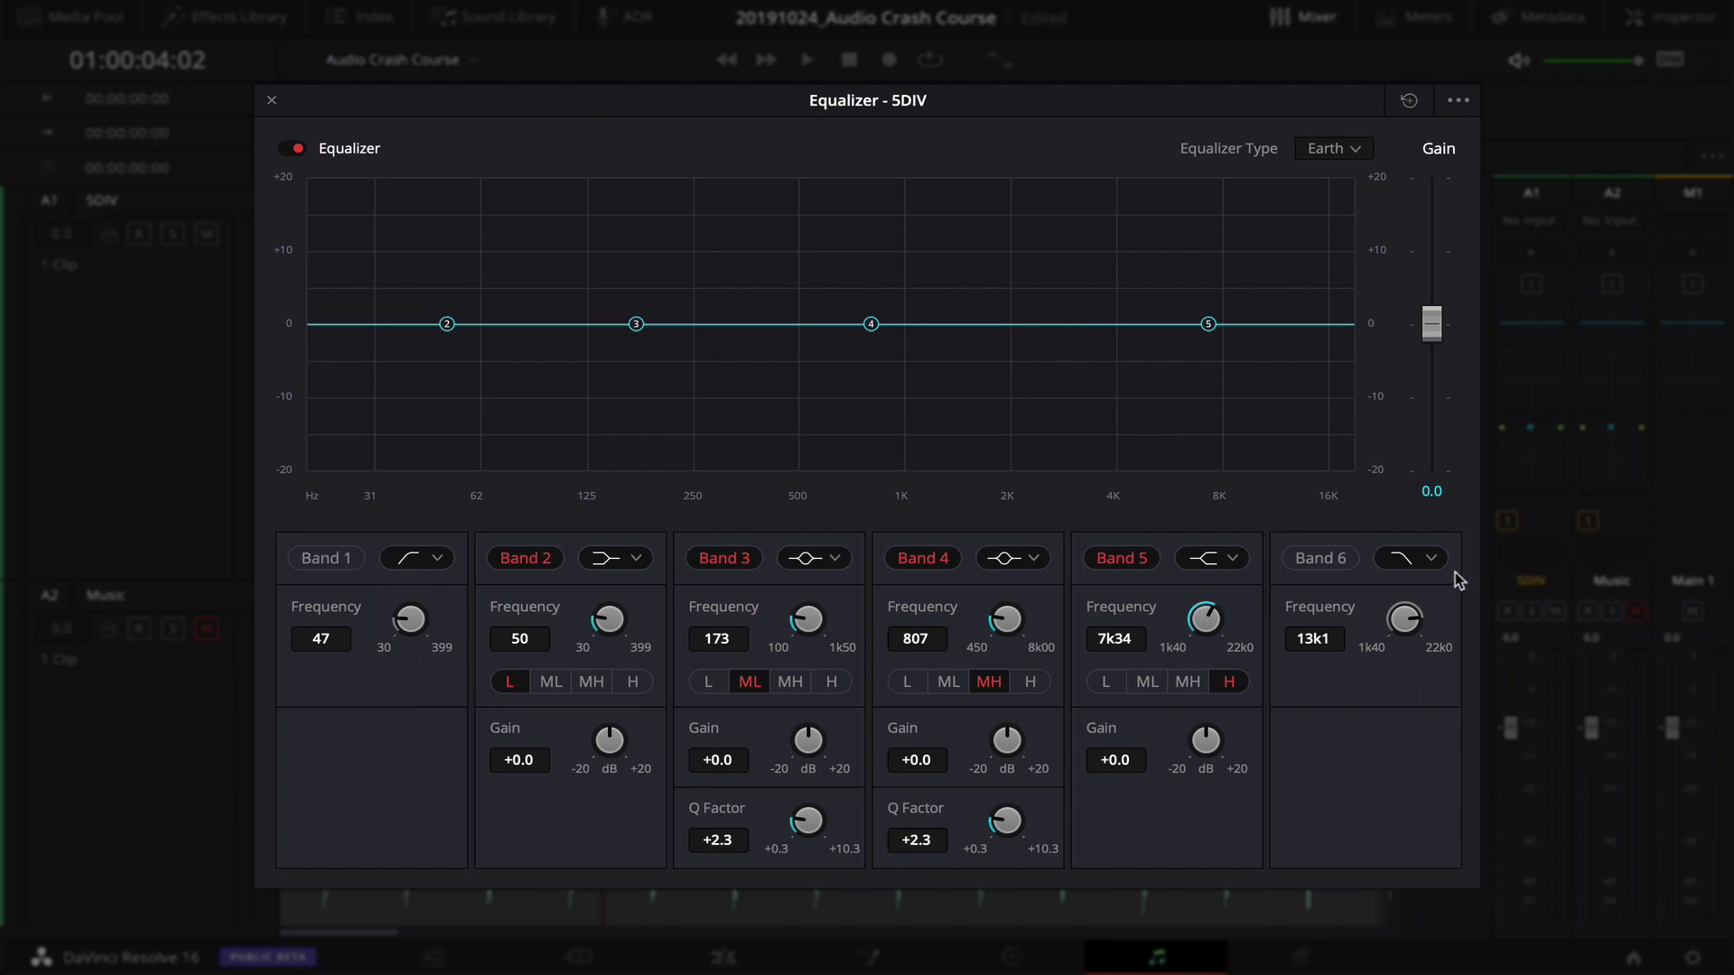
left_click(322, 560)
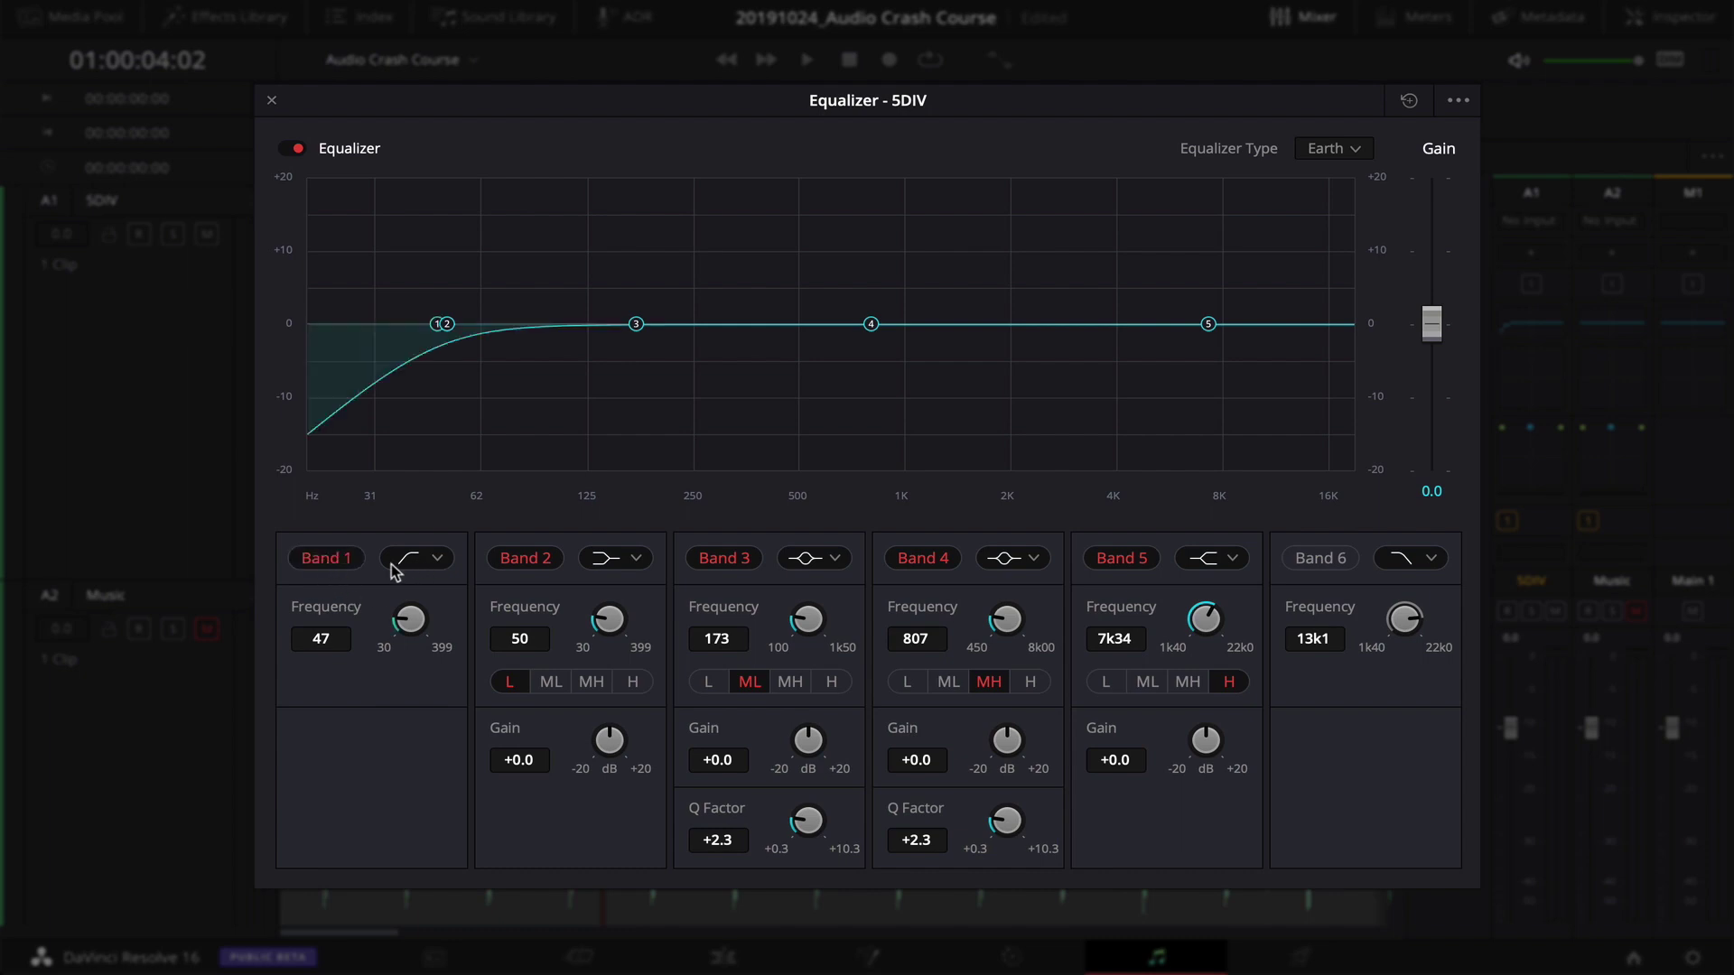
left_click(406, 567)
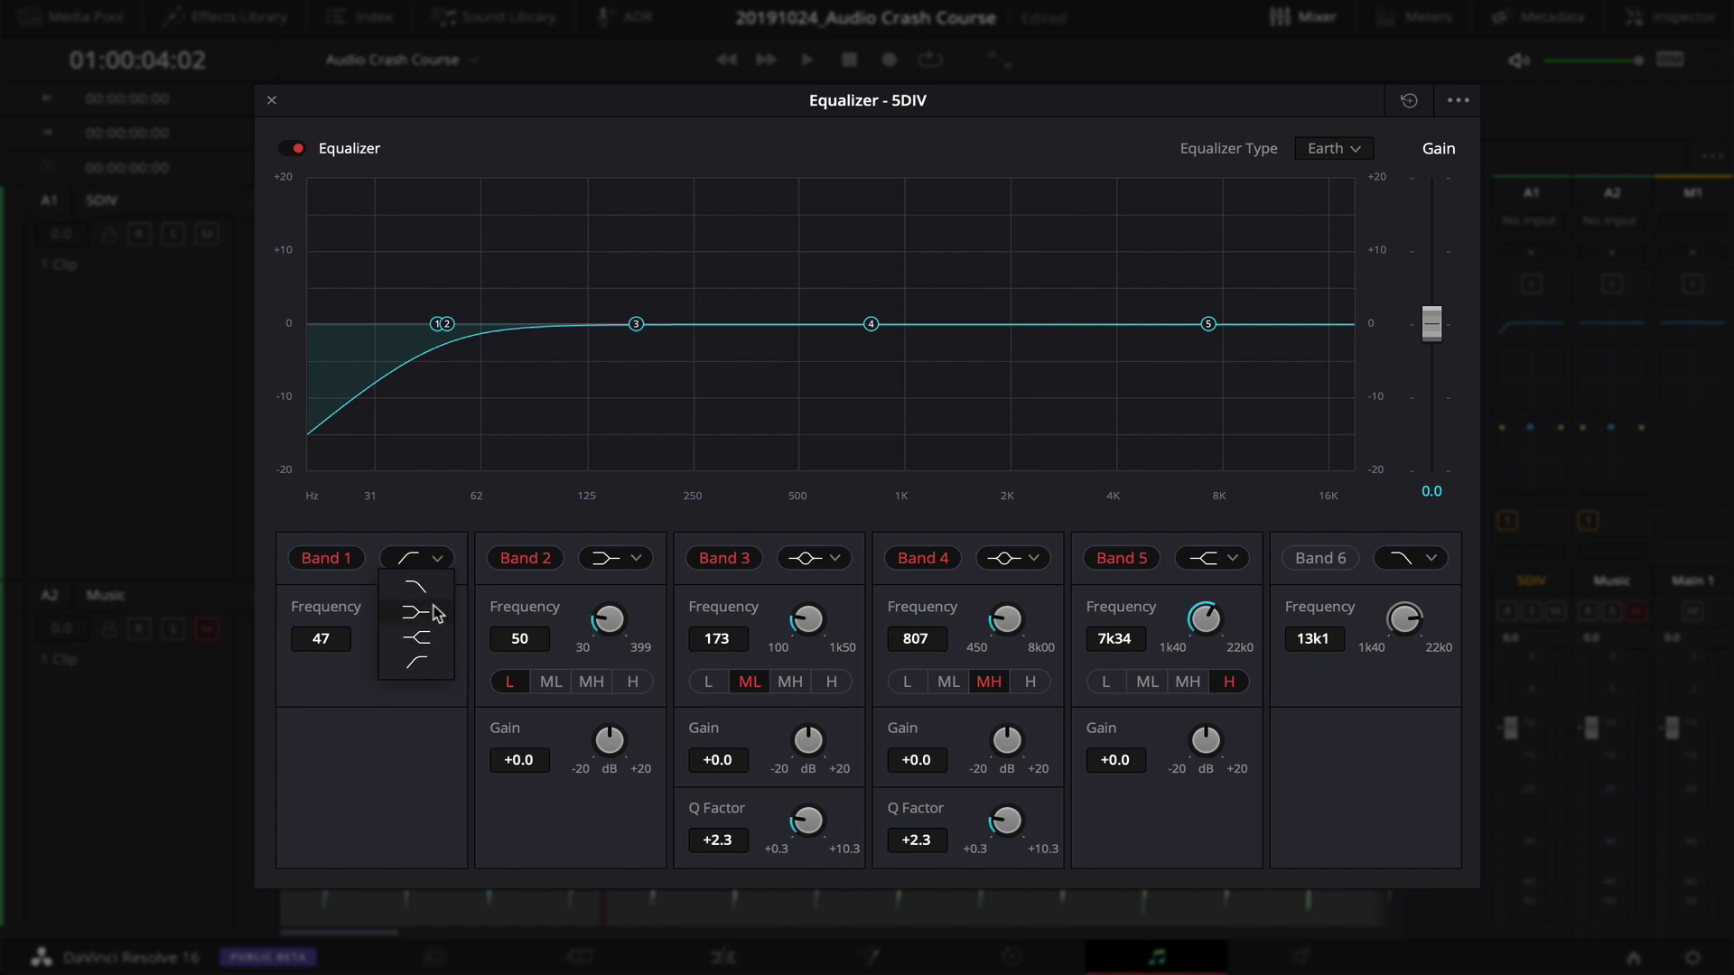
left_click(439, 558)
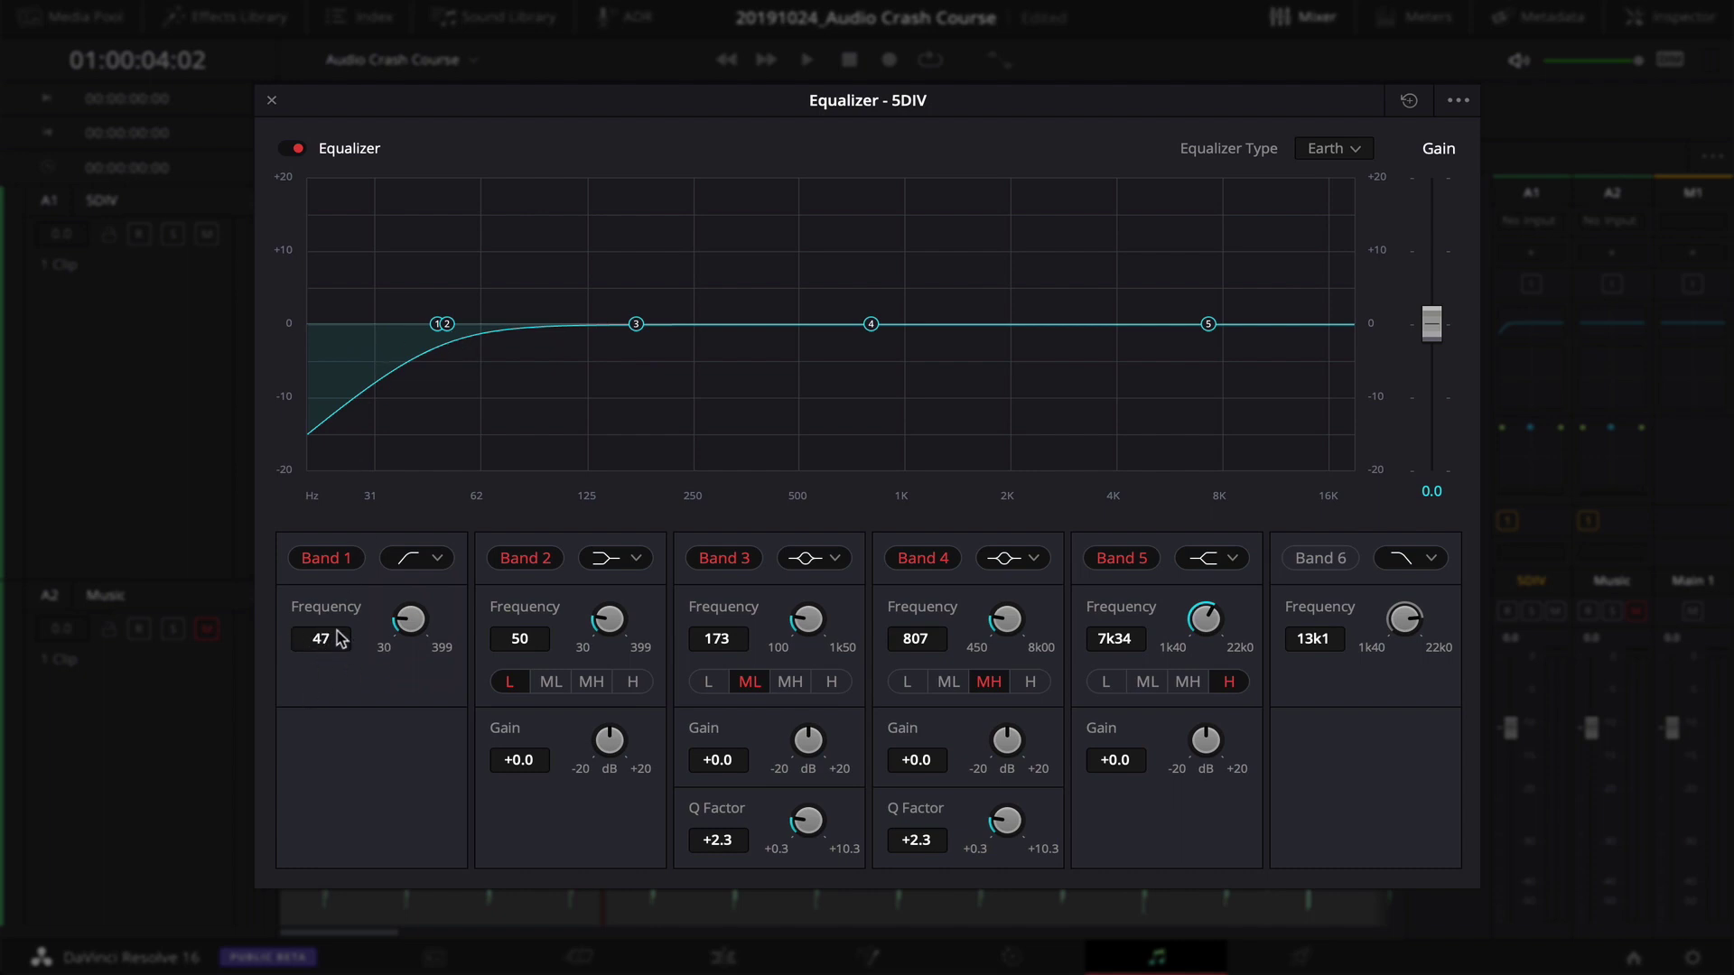
left_click_drag(409, 625, 418, 622)
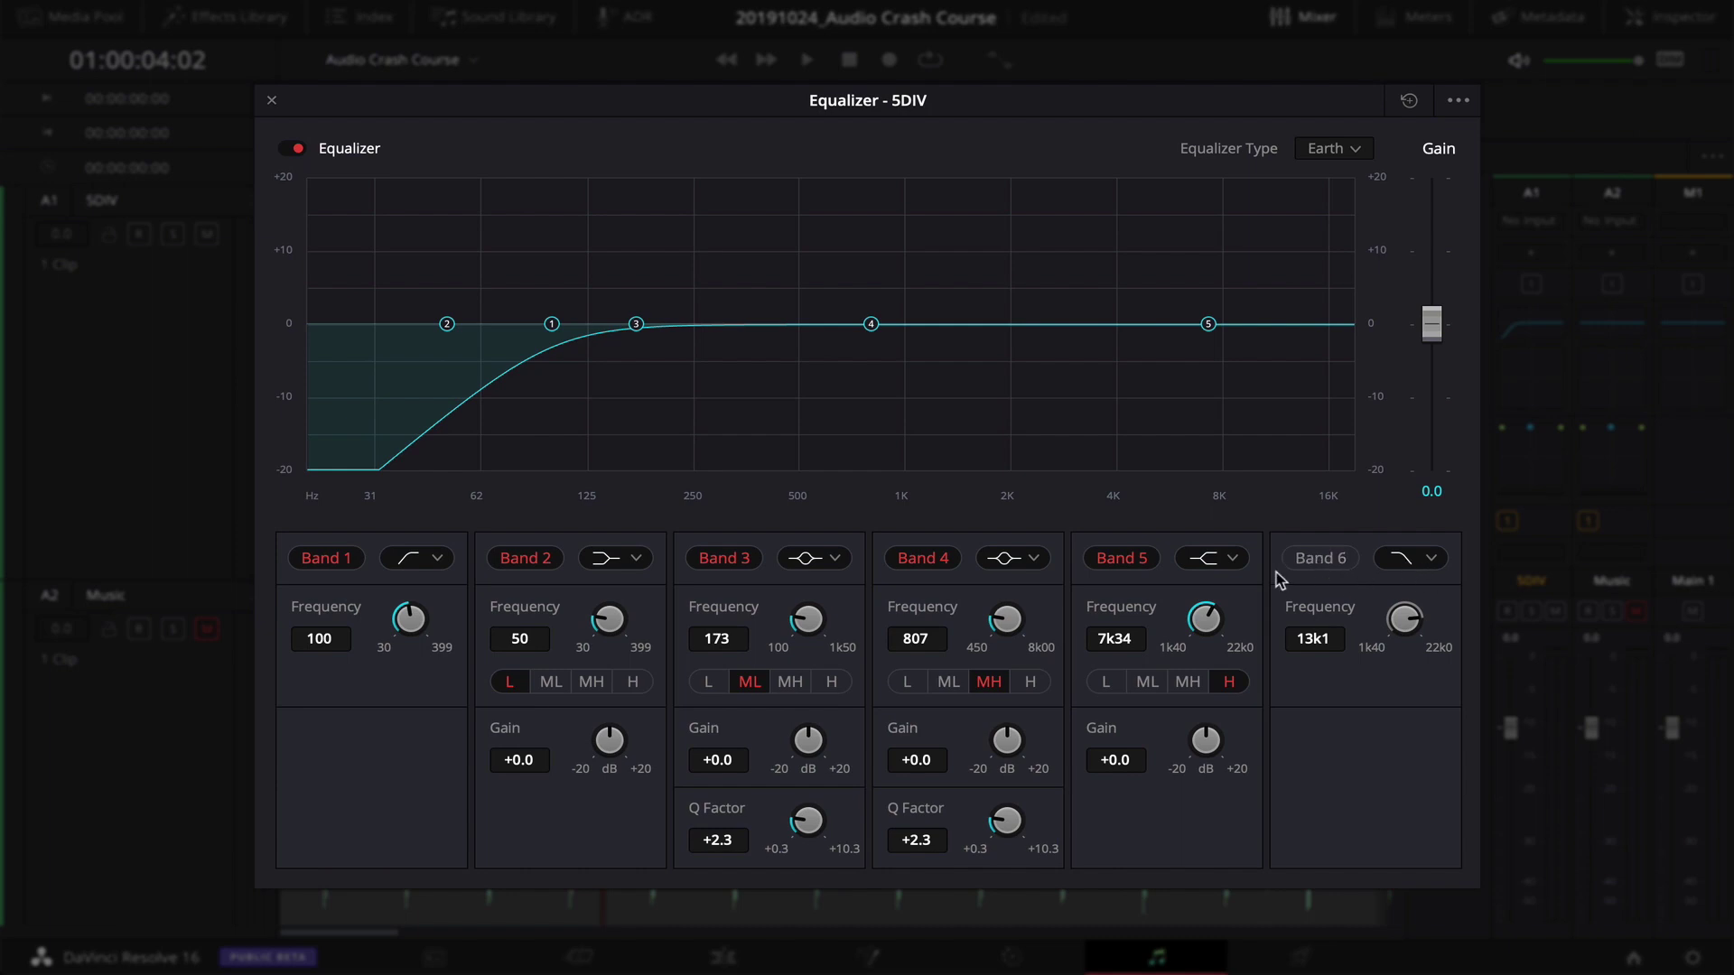
left_click(1316, 560)
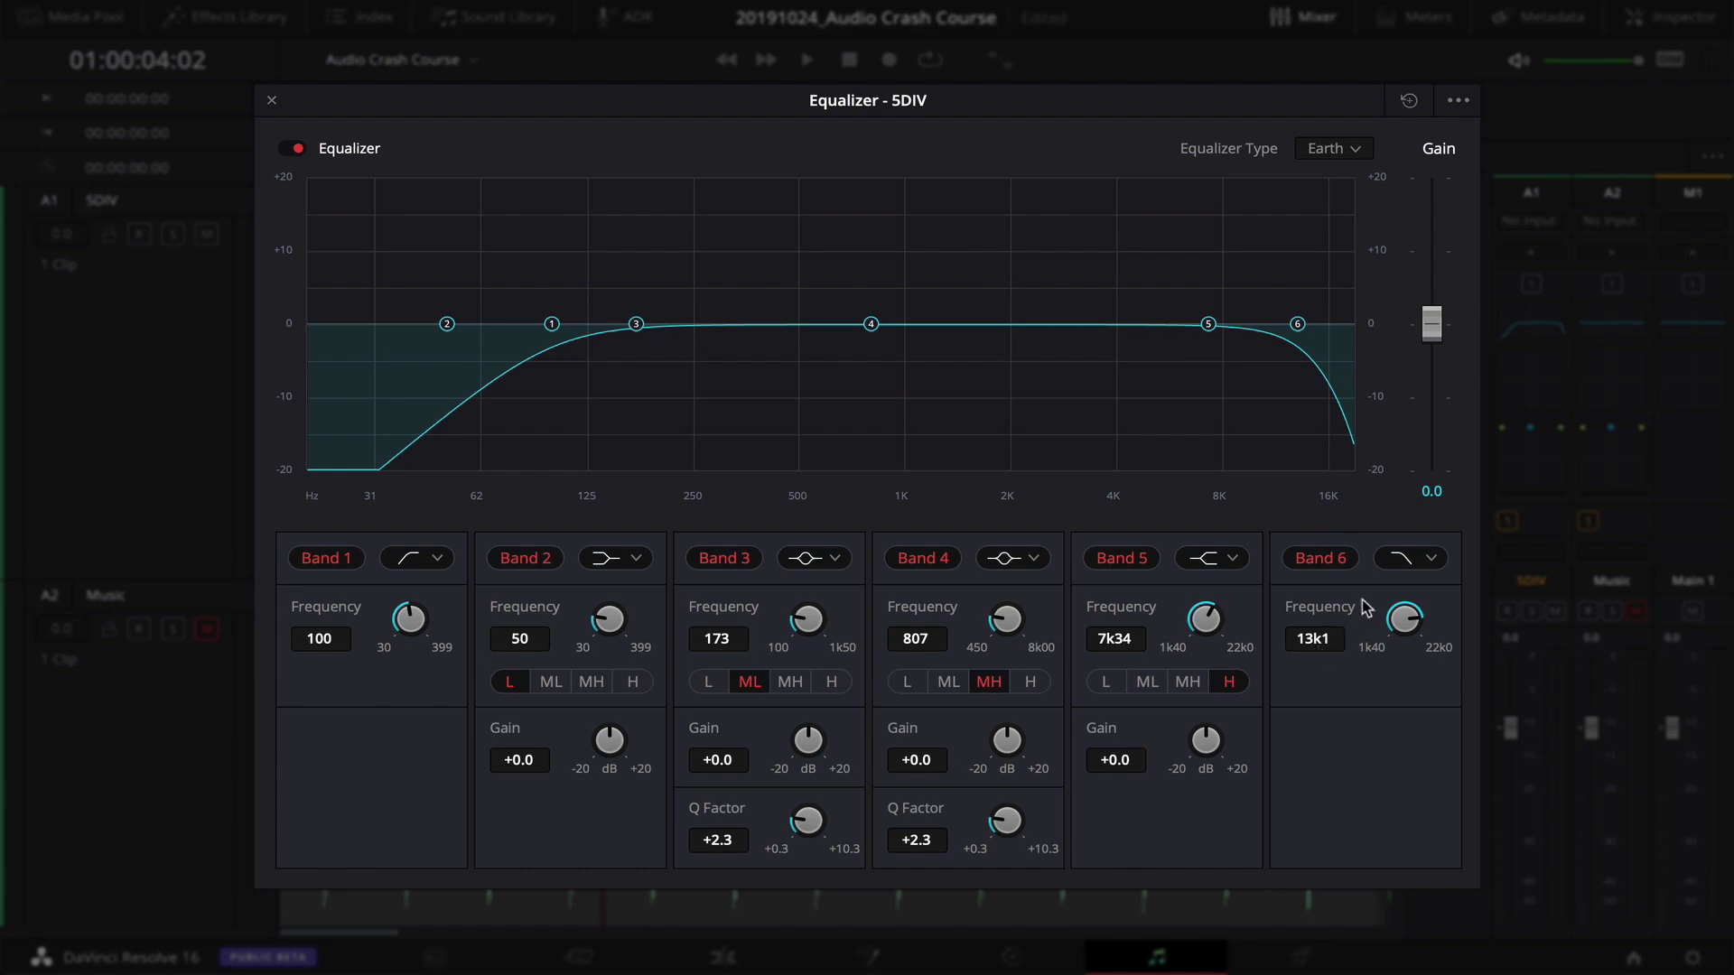
left_click_drag(1404, 624, 1410, 625)
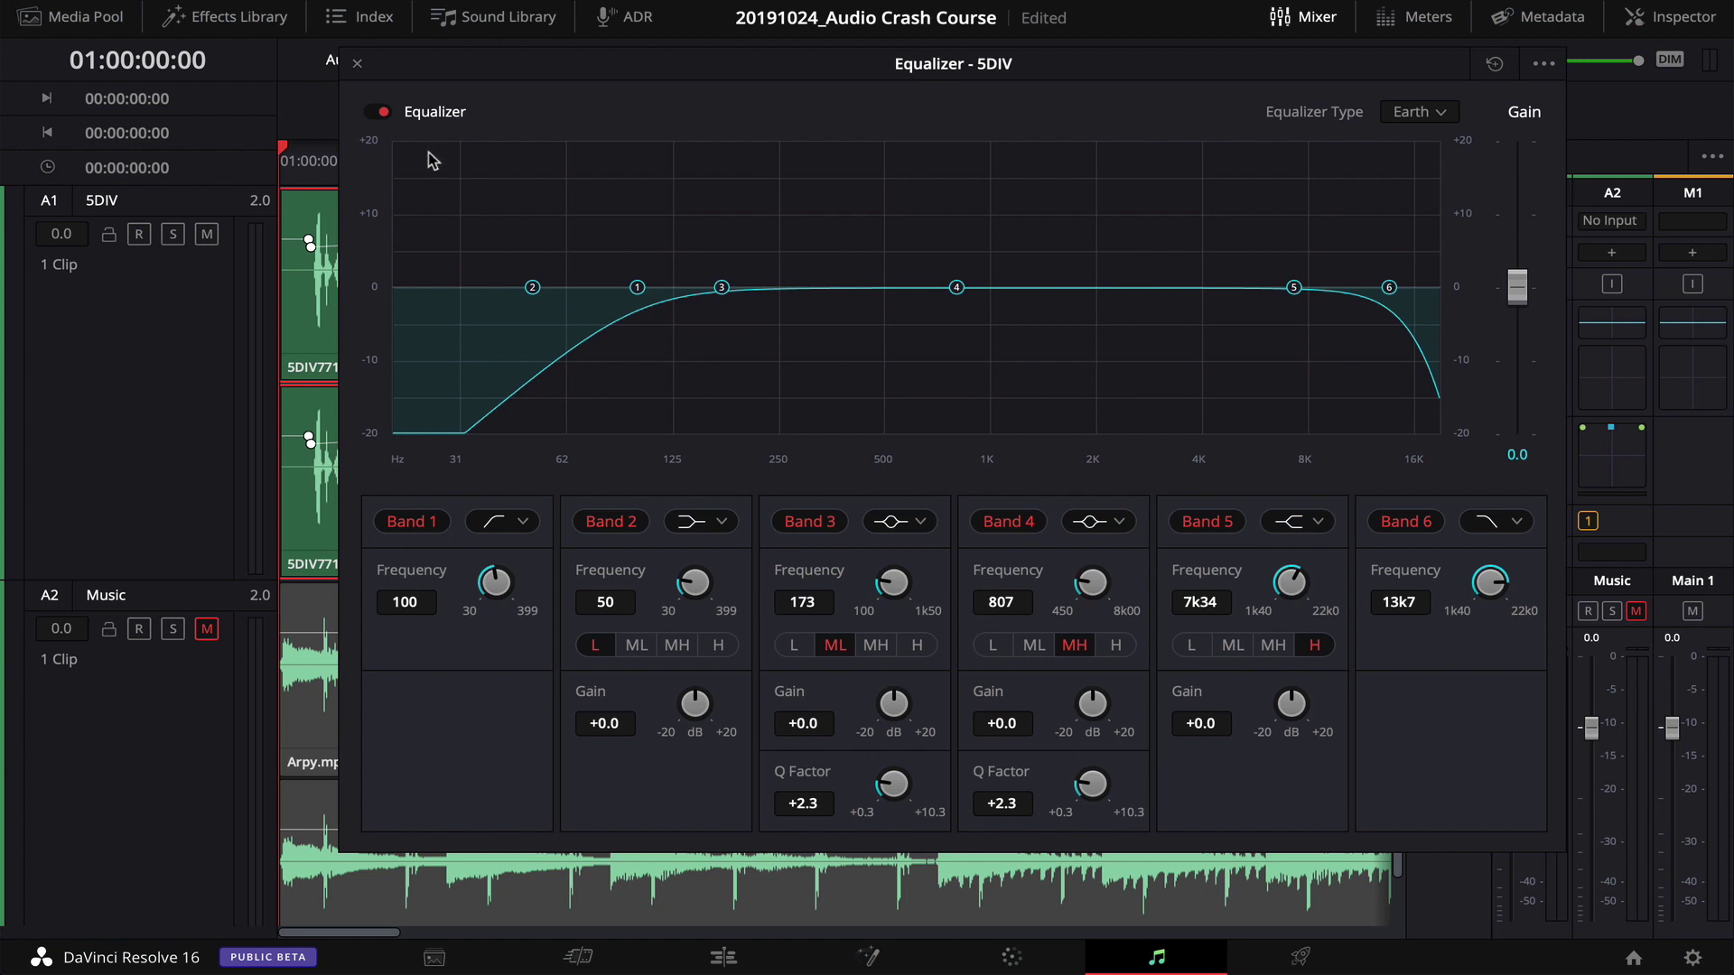
Play the voice from the start with the 5DIV equalizer off, and switch it back on to compare the sound
left_click(380, 111)
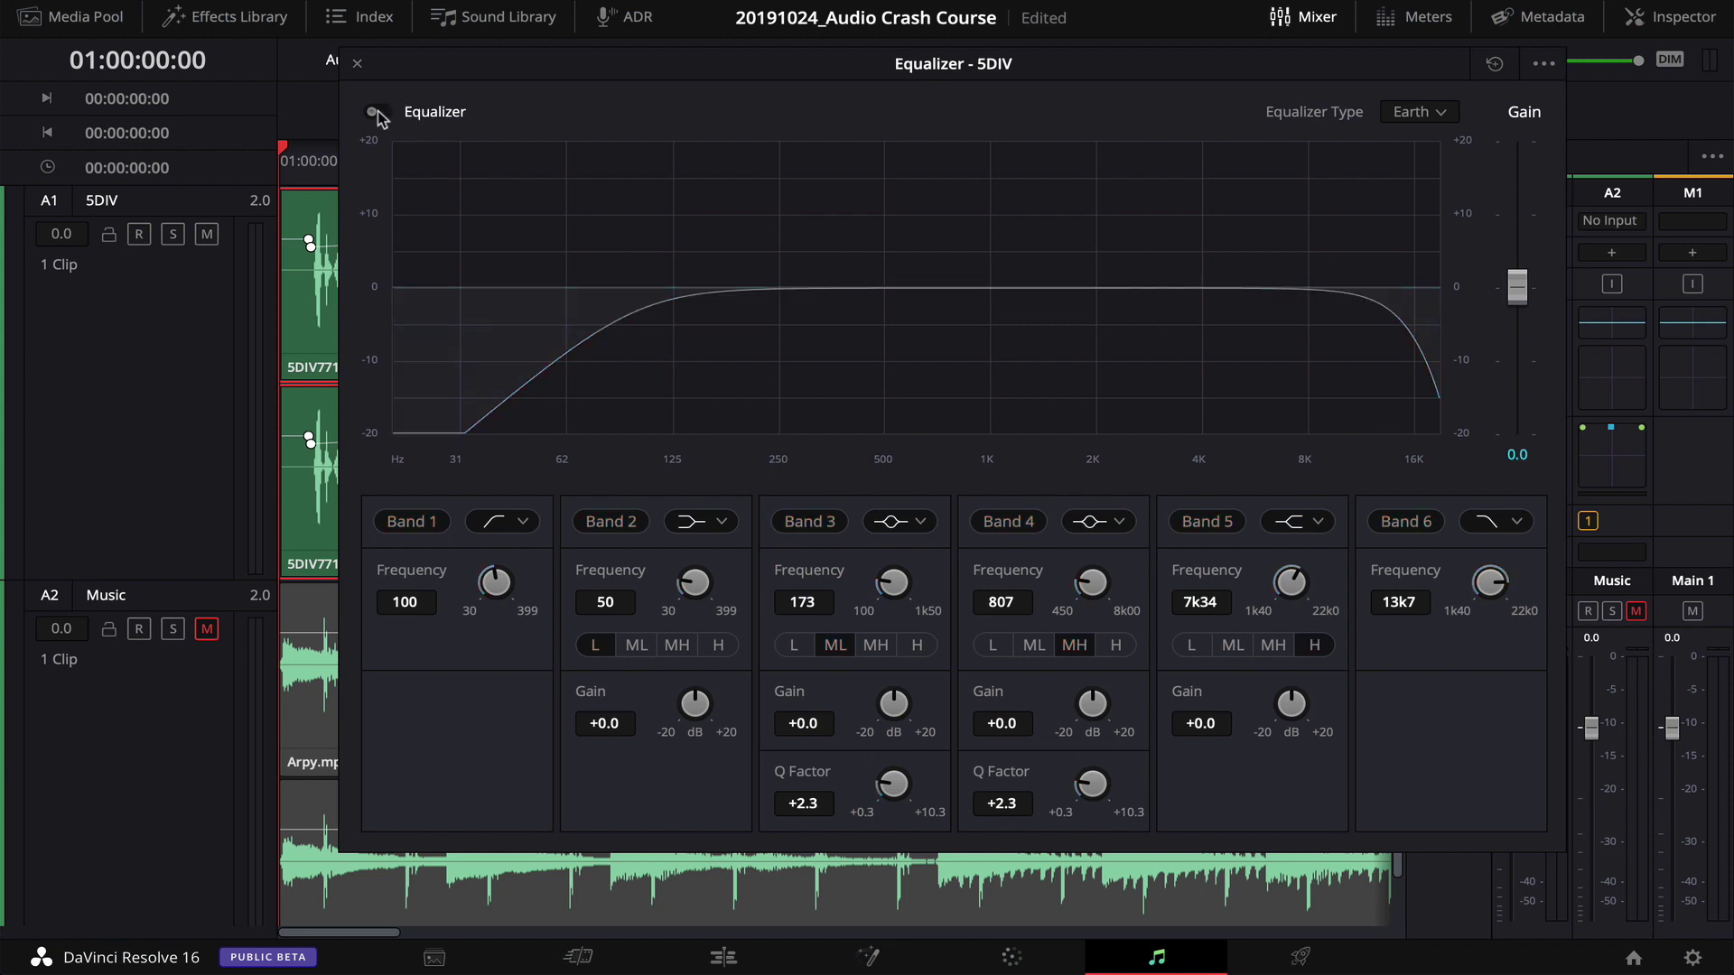
key("space")
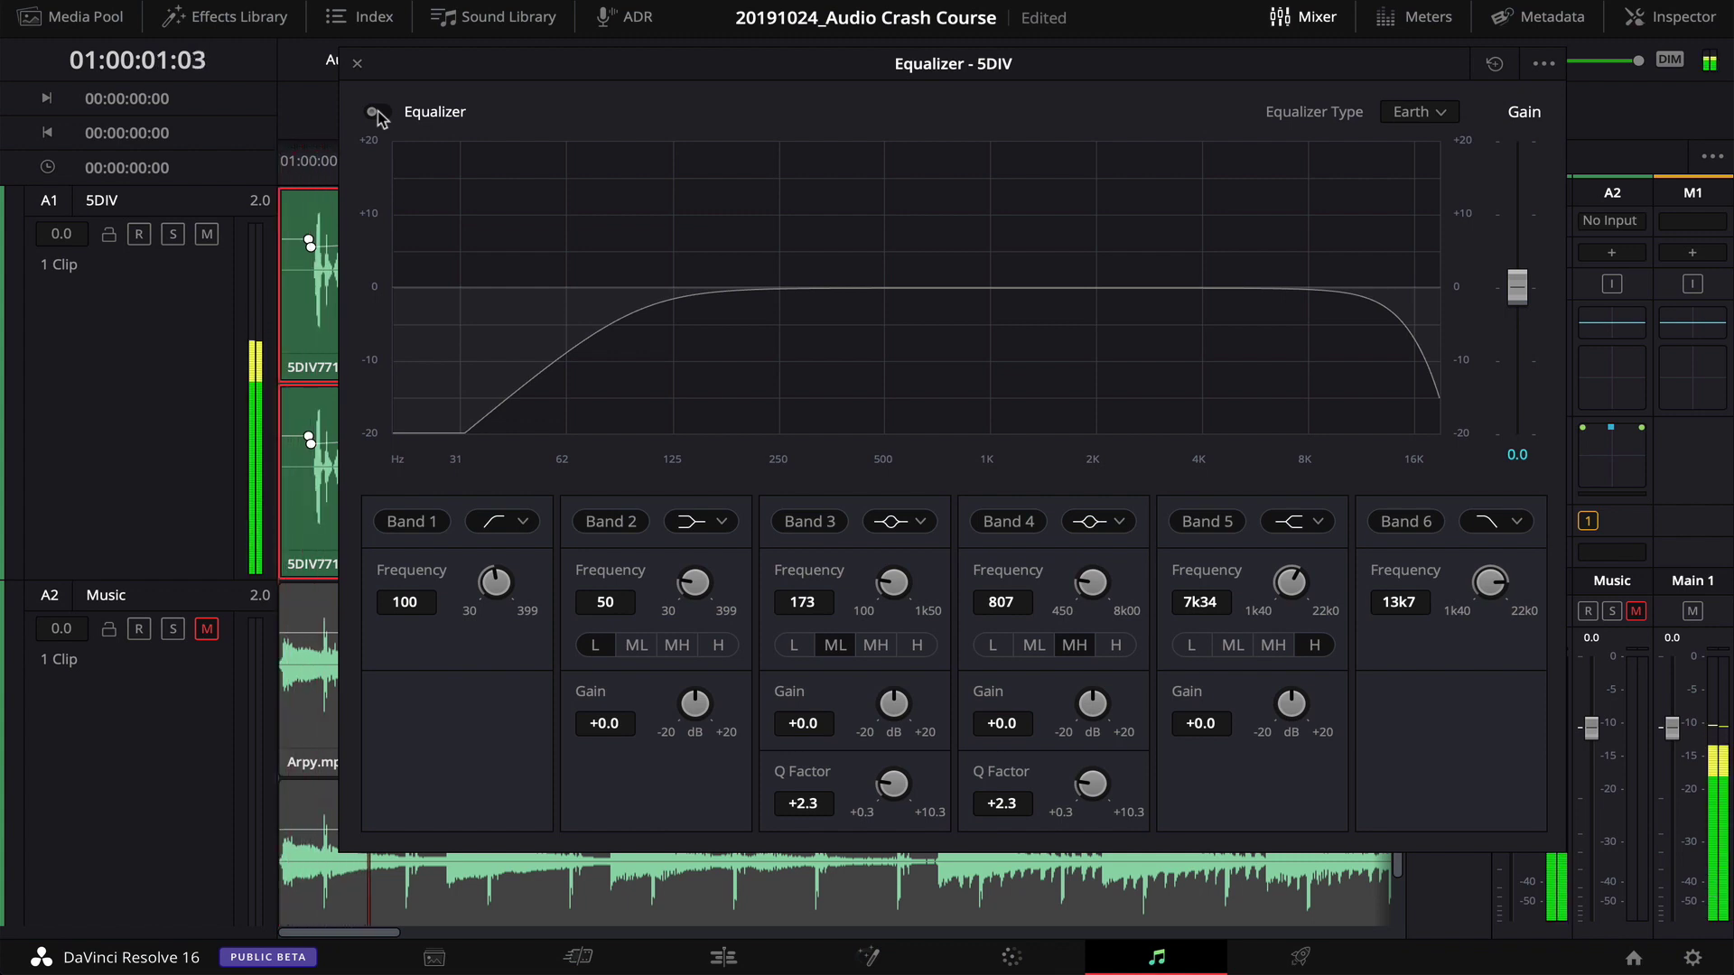
left_click(376, 112)
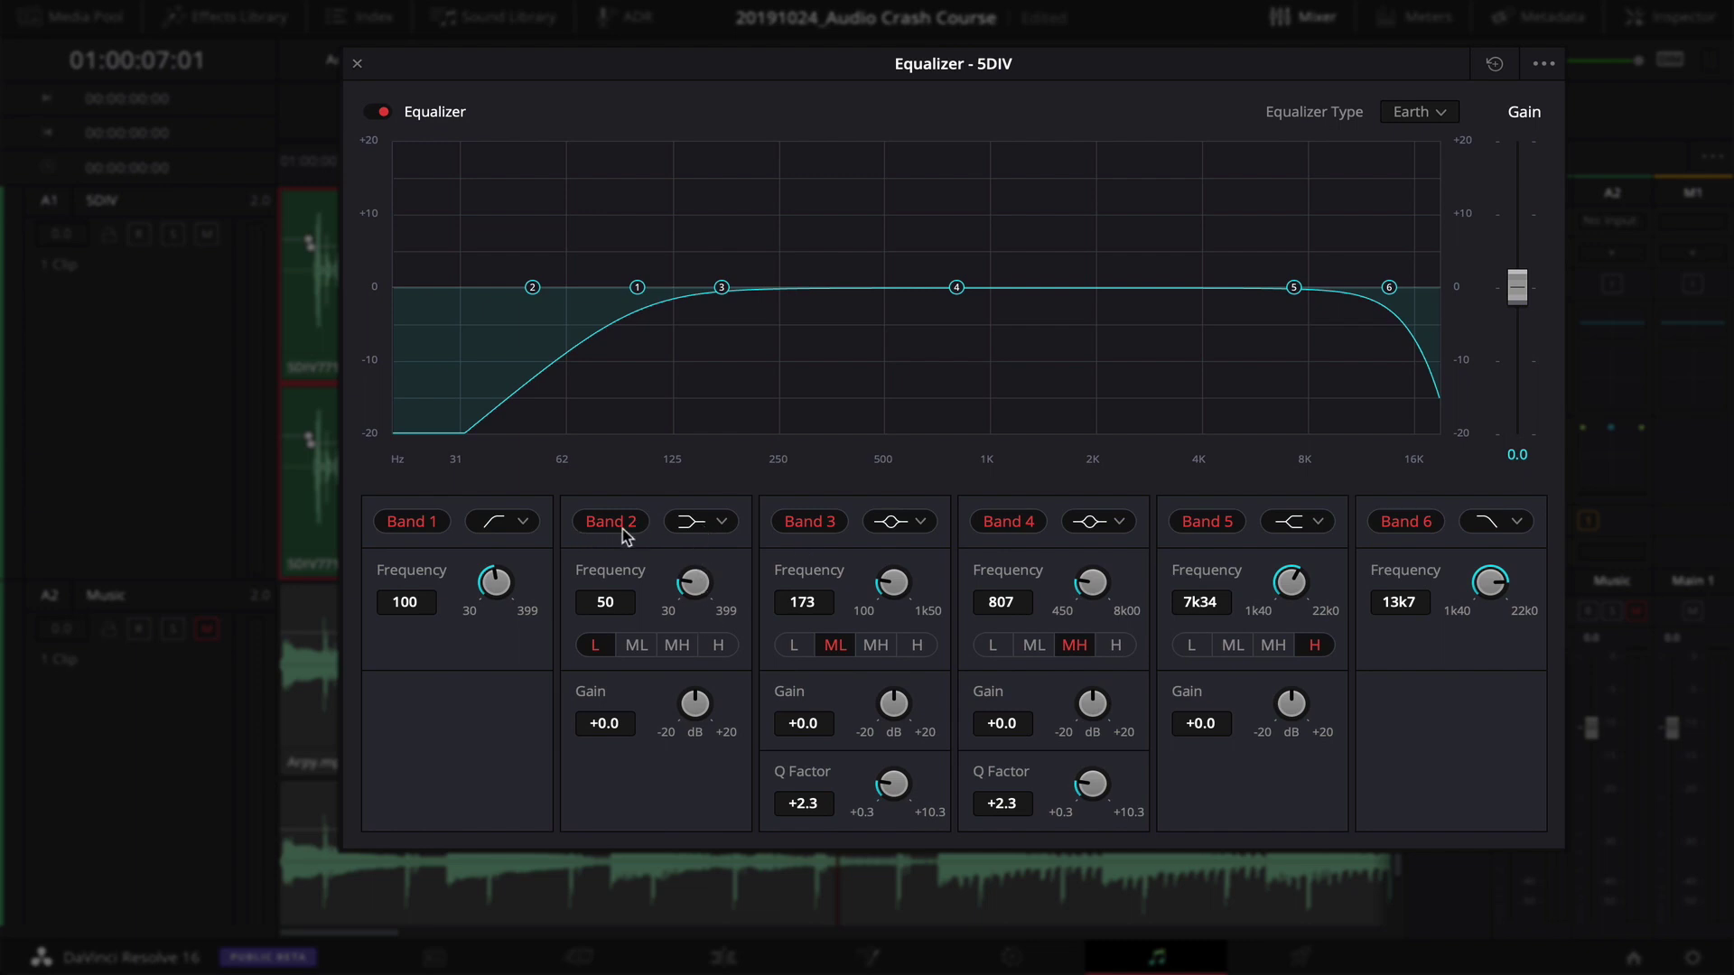
Change equalizer Band 2 to a bell shape and raise its point to 189 Hz with +14.0 dB gain
left_click(701, 523)
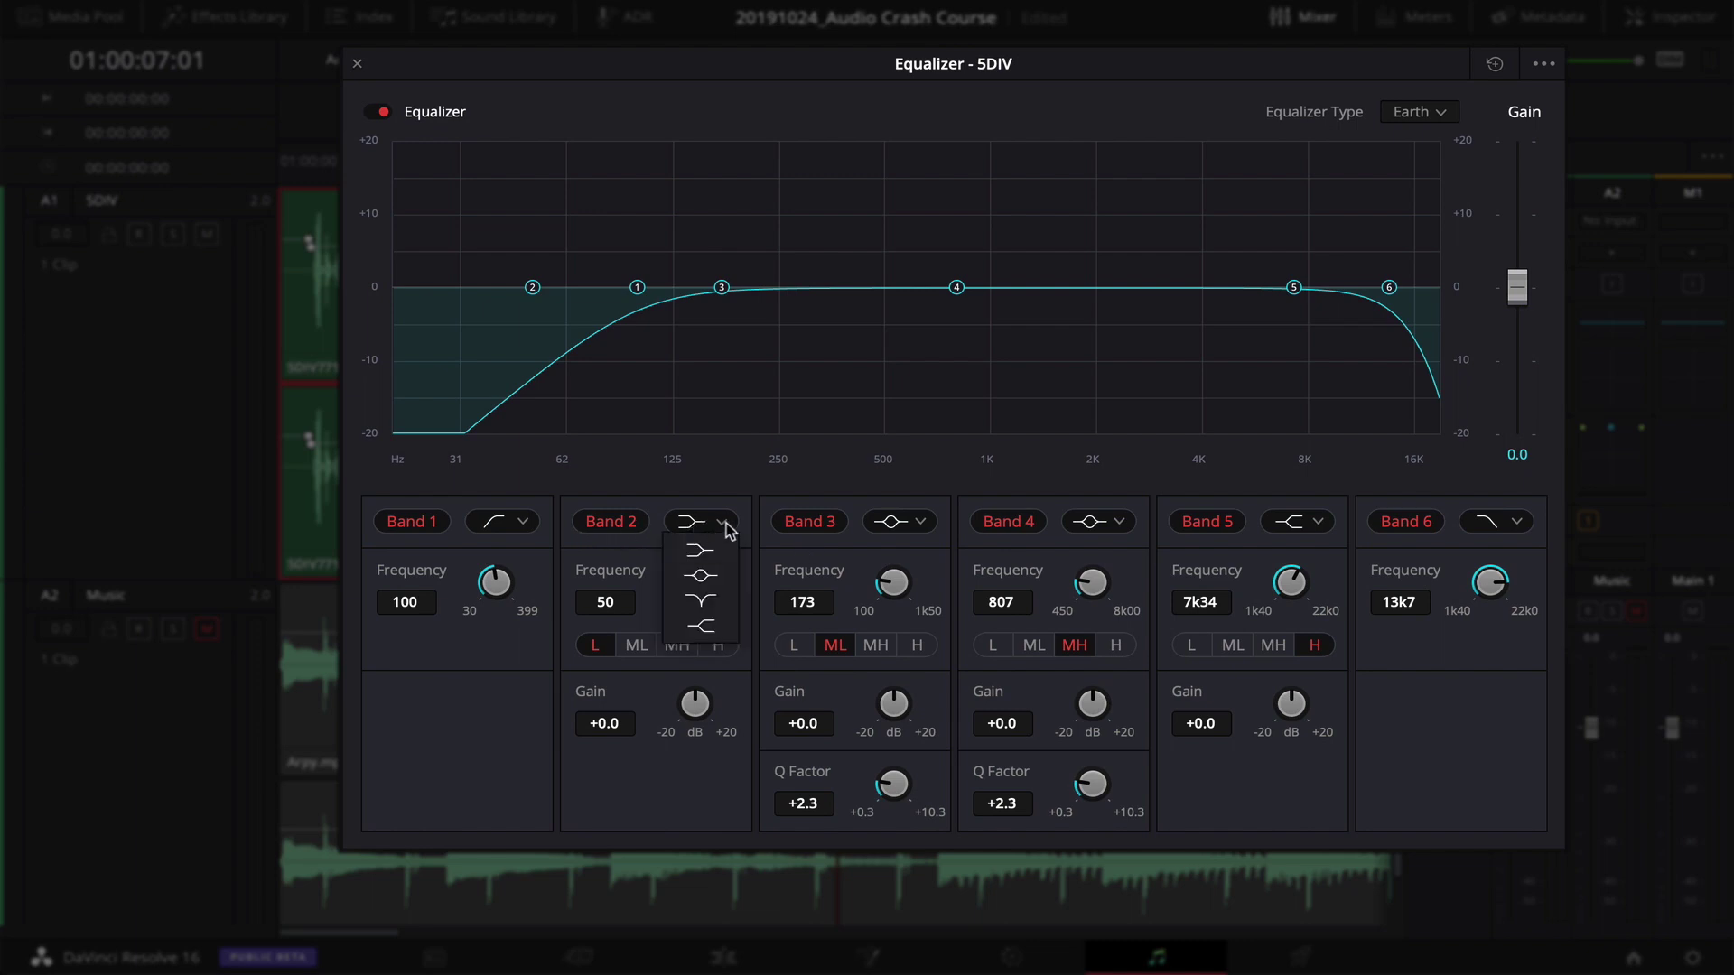
left_click(716, 578)
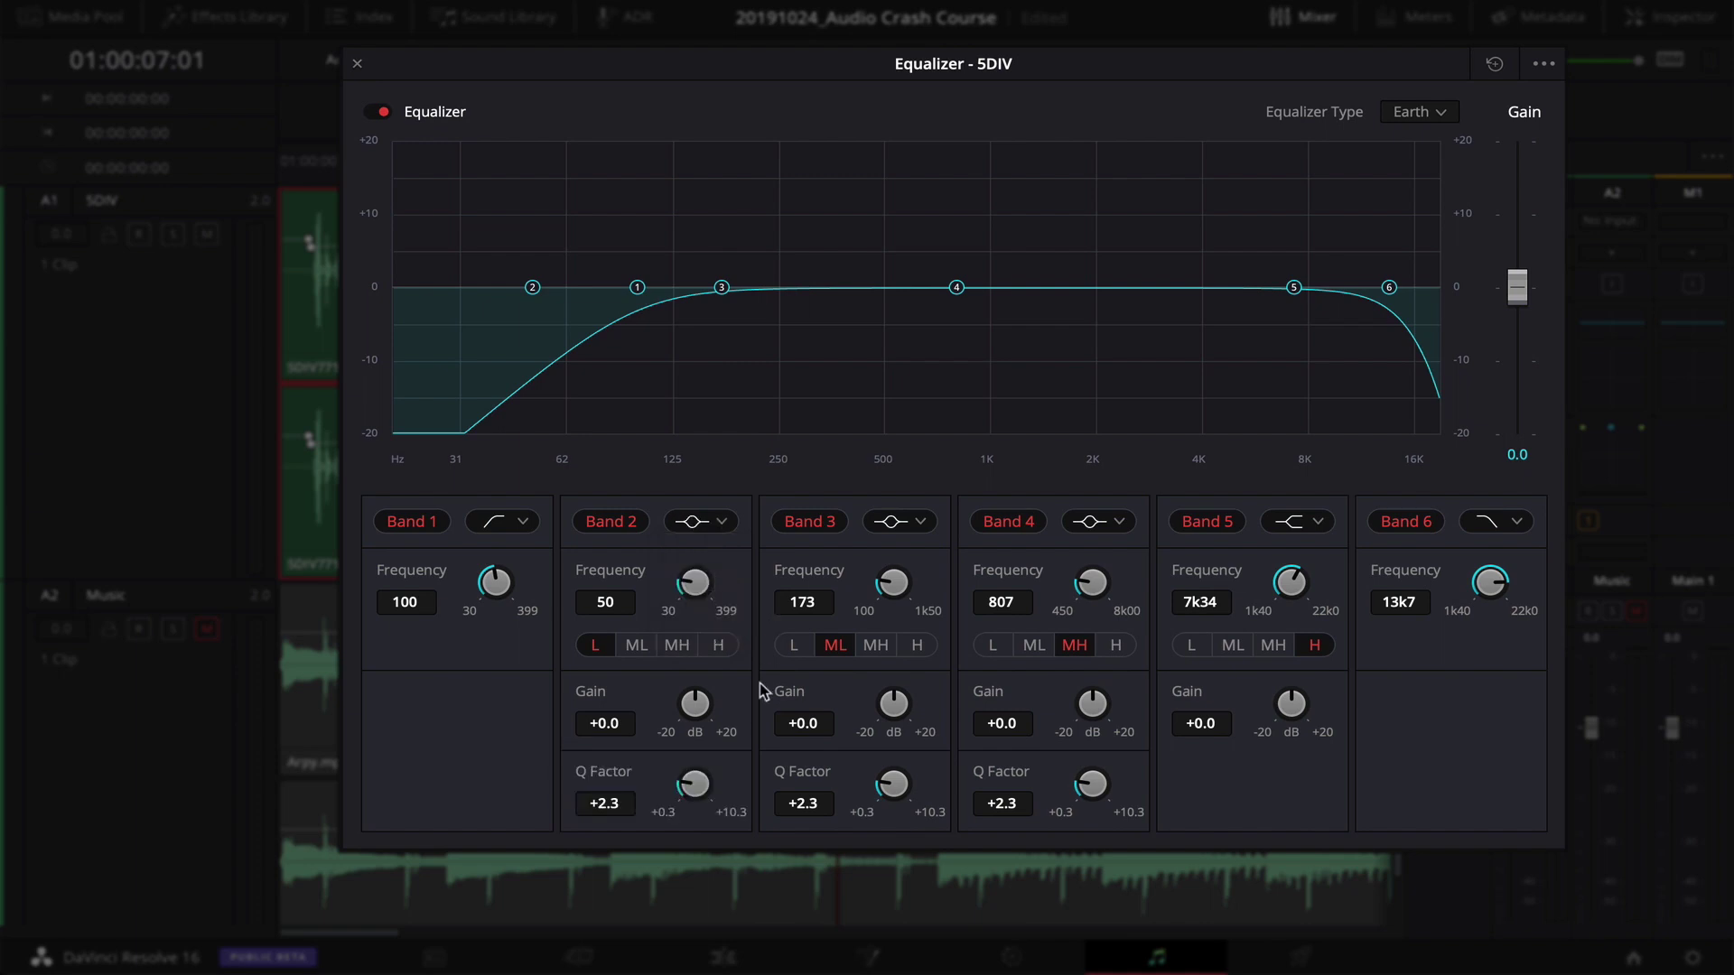
left_click_drag(533, 287, 736, 250)
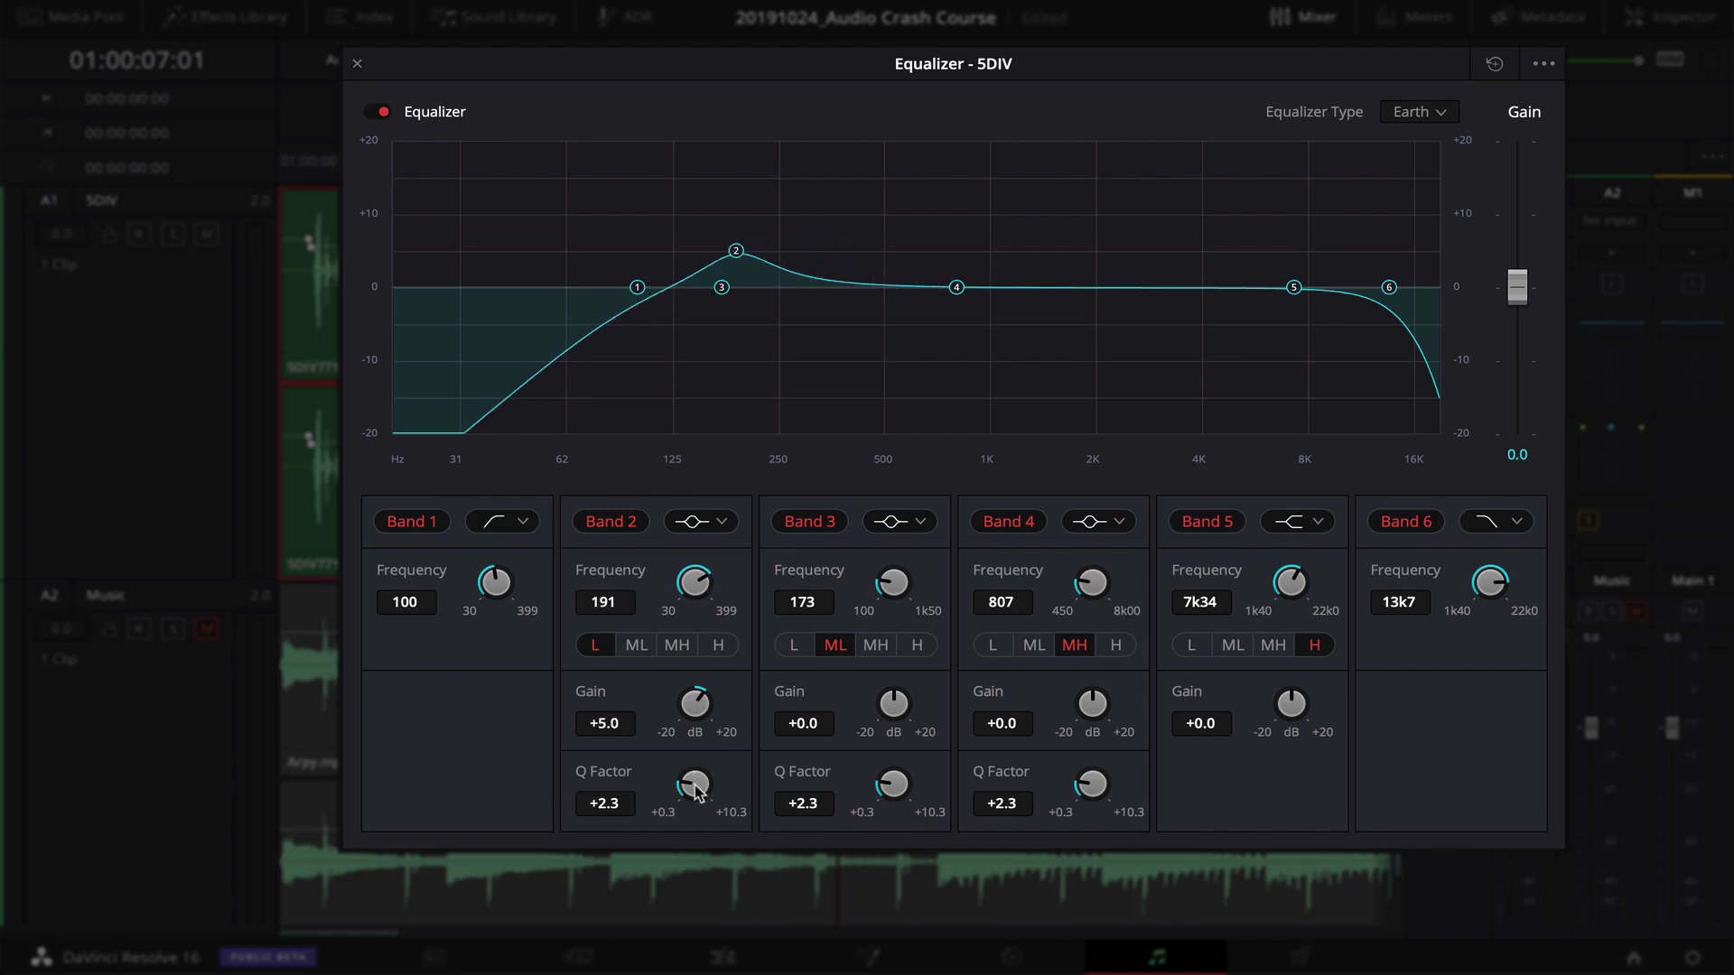
left_click_drag(736, 250, 735, 186)
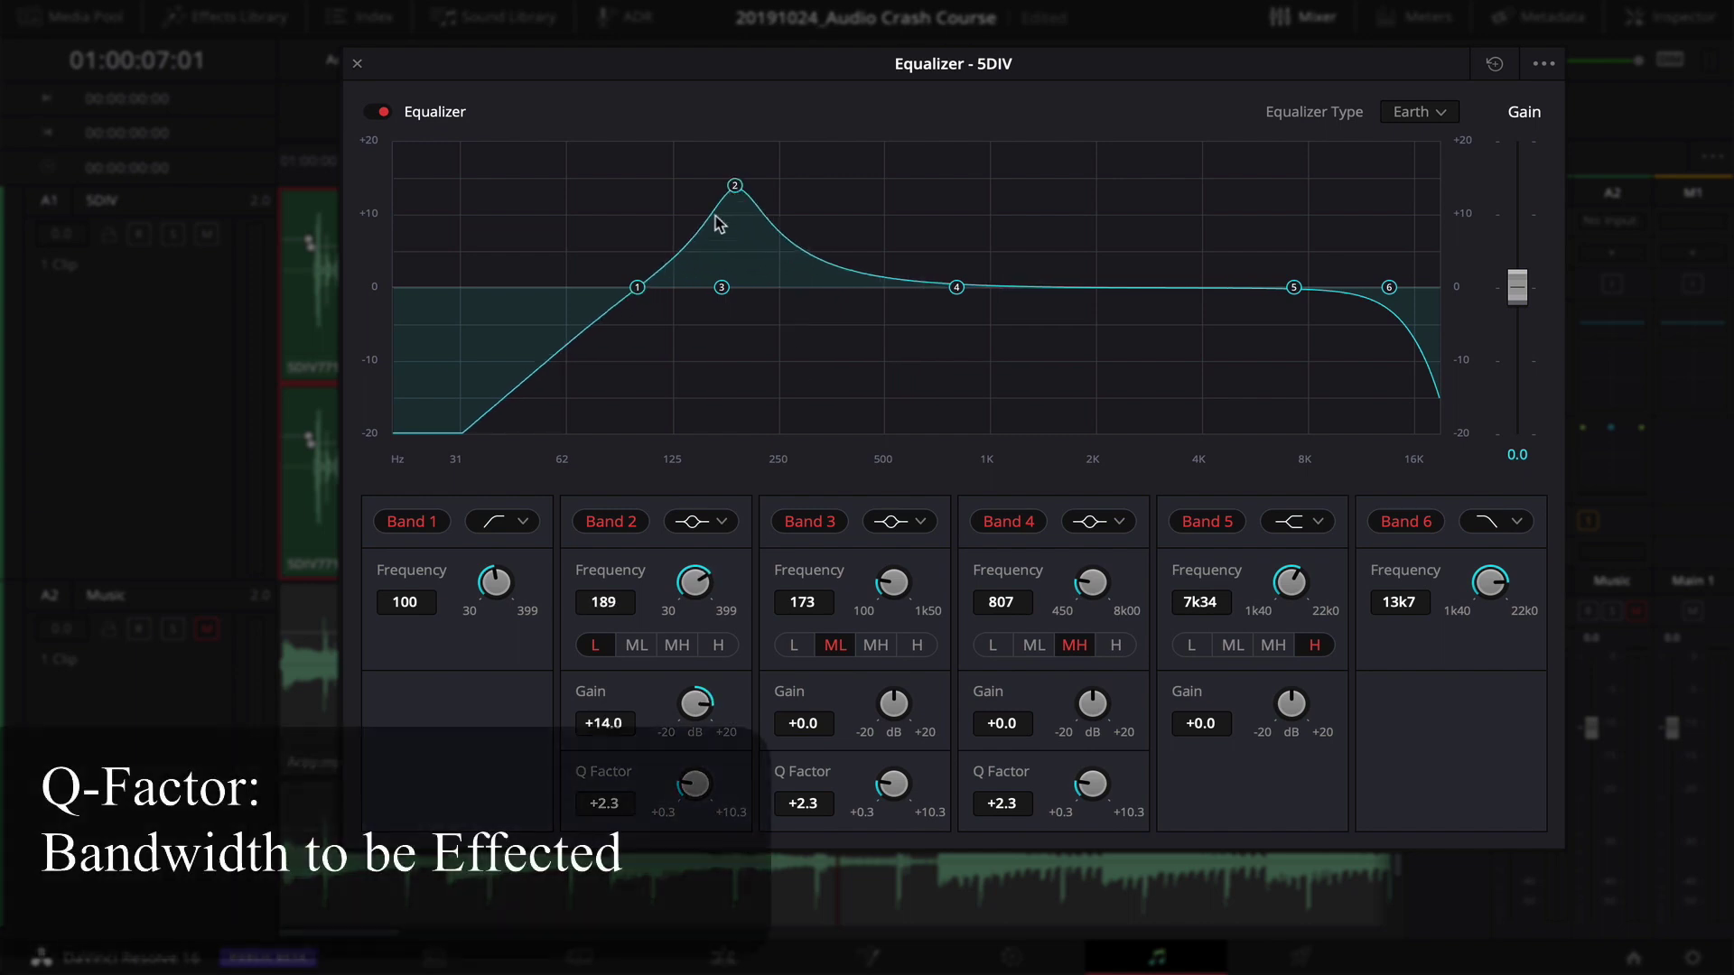
Sweep Band 2's Q Factor between narrow and wide, from +10.2 to +0.4, and leave it at +10.3
left_click_drag(702, 794, 1039, 786)
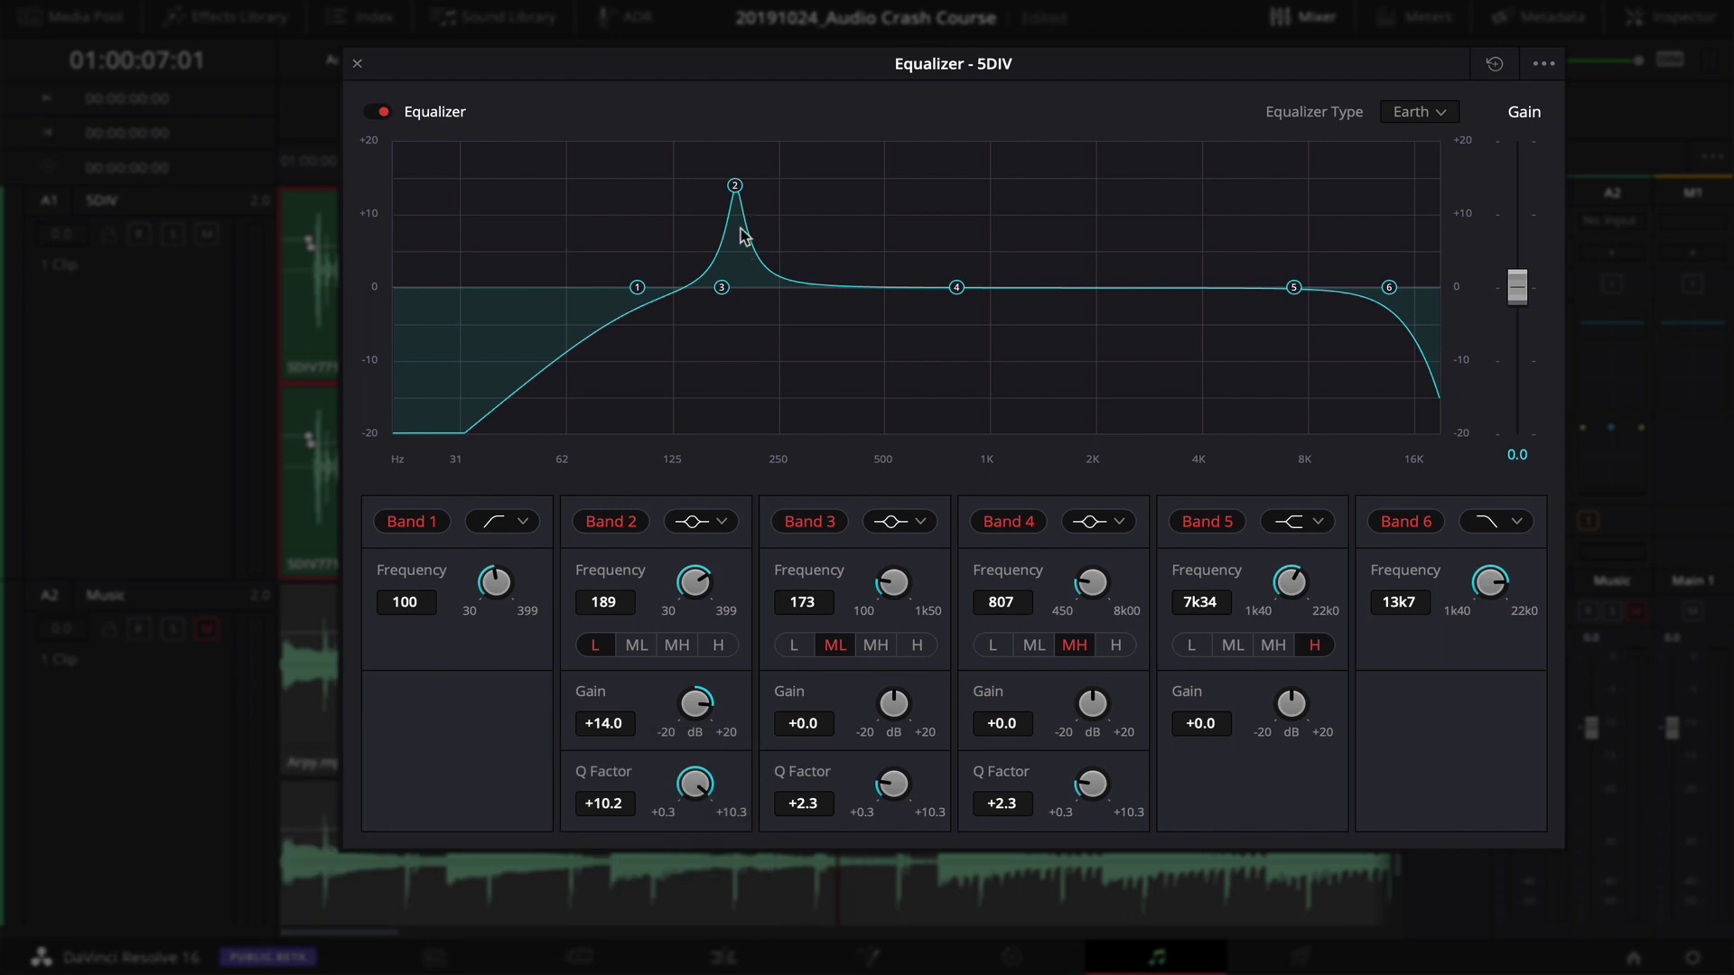
left_click_drag(696, 793, 704, 425)
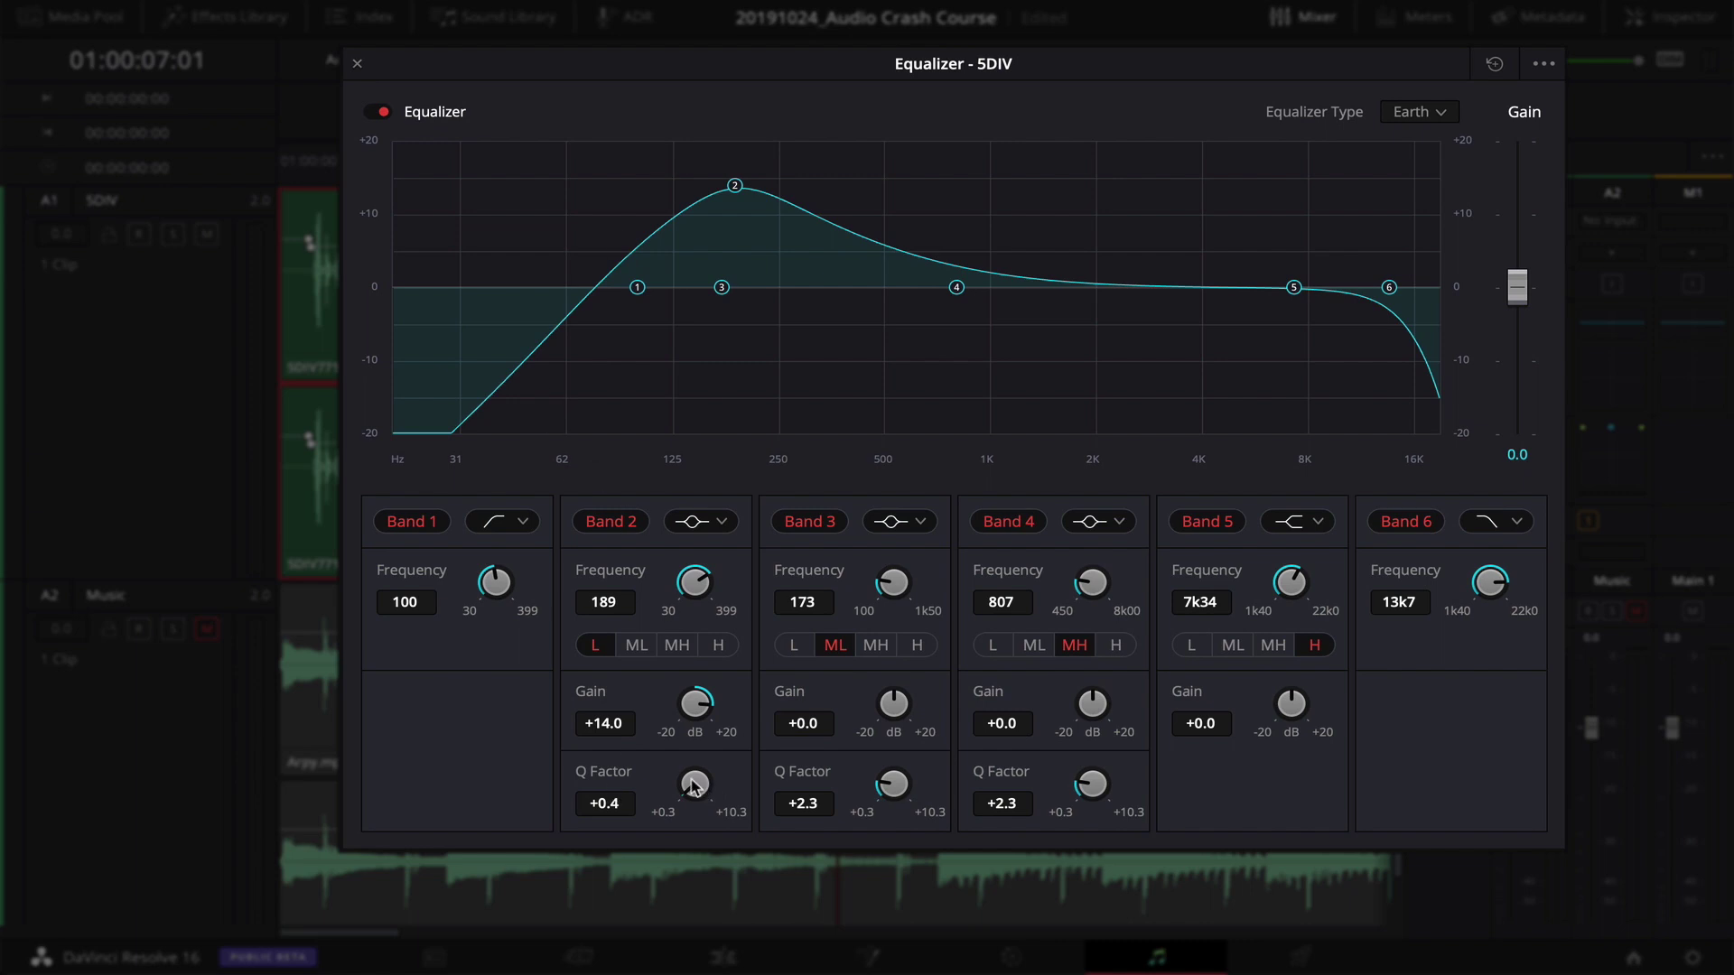
left_click_drag(693, 786, 1541, 728)
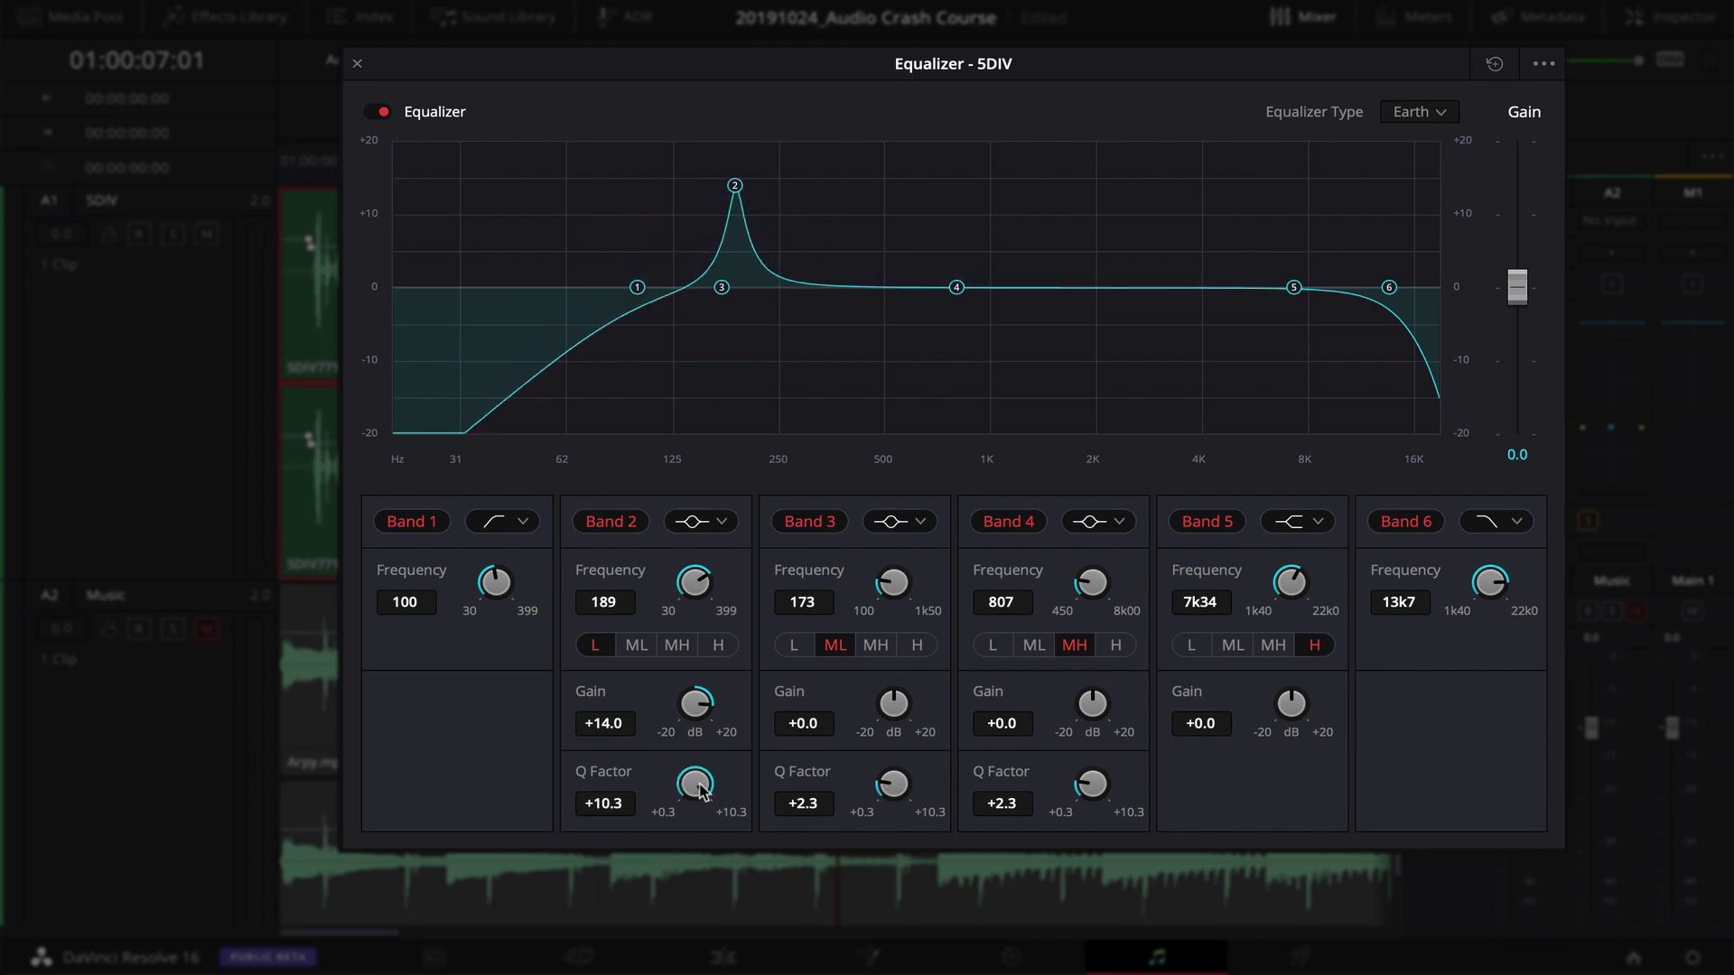
Boost Band 2 to +20.0 dB, sweep it to 177 Hz while the voice plays from the start, and cut its gain to -7.4 dB
left_click_drag(735, 185, 734, 145)
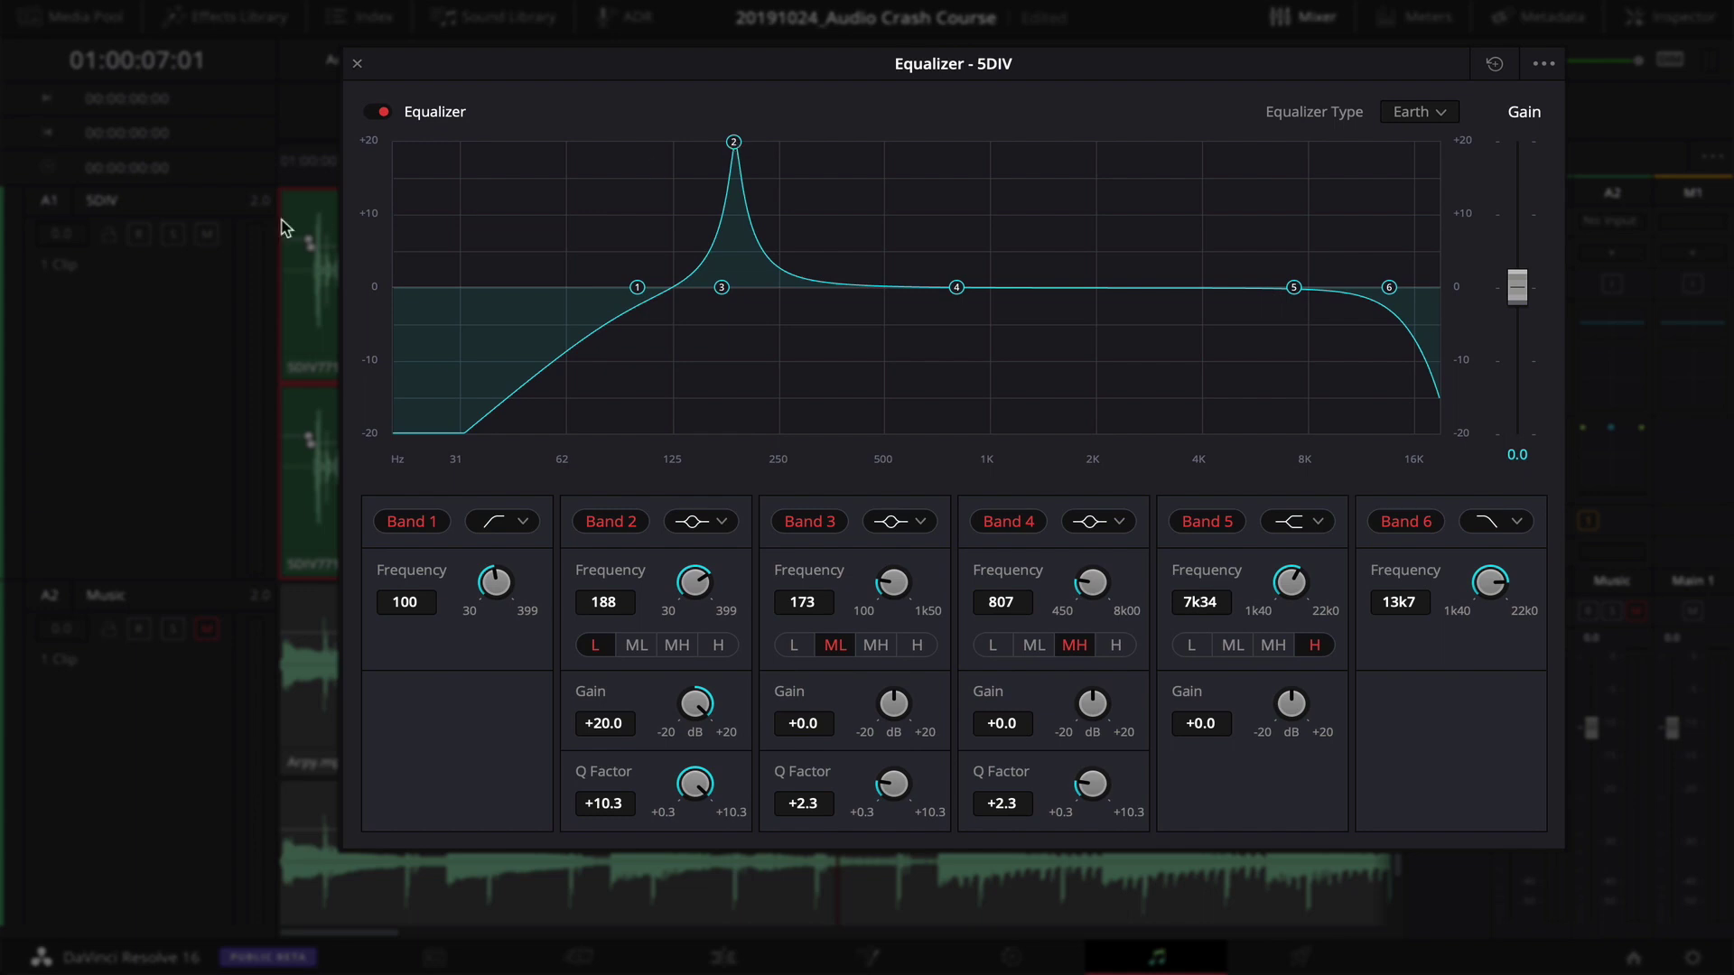
mouse_move(734, 143)
left_mouse_down()
mouse_move(856, 148)
mouse_move(694, 154)
mouse_move(824, 155)
mouse_move(738, 147)
left_mouse_up()
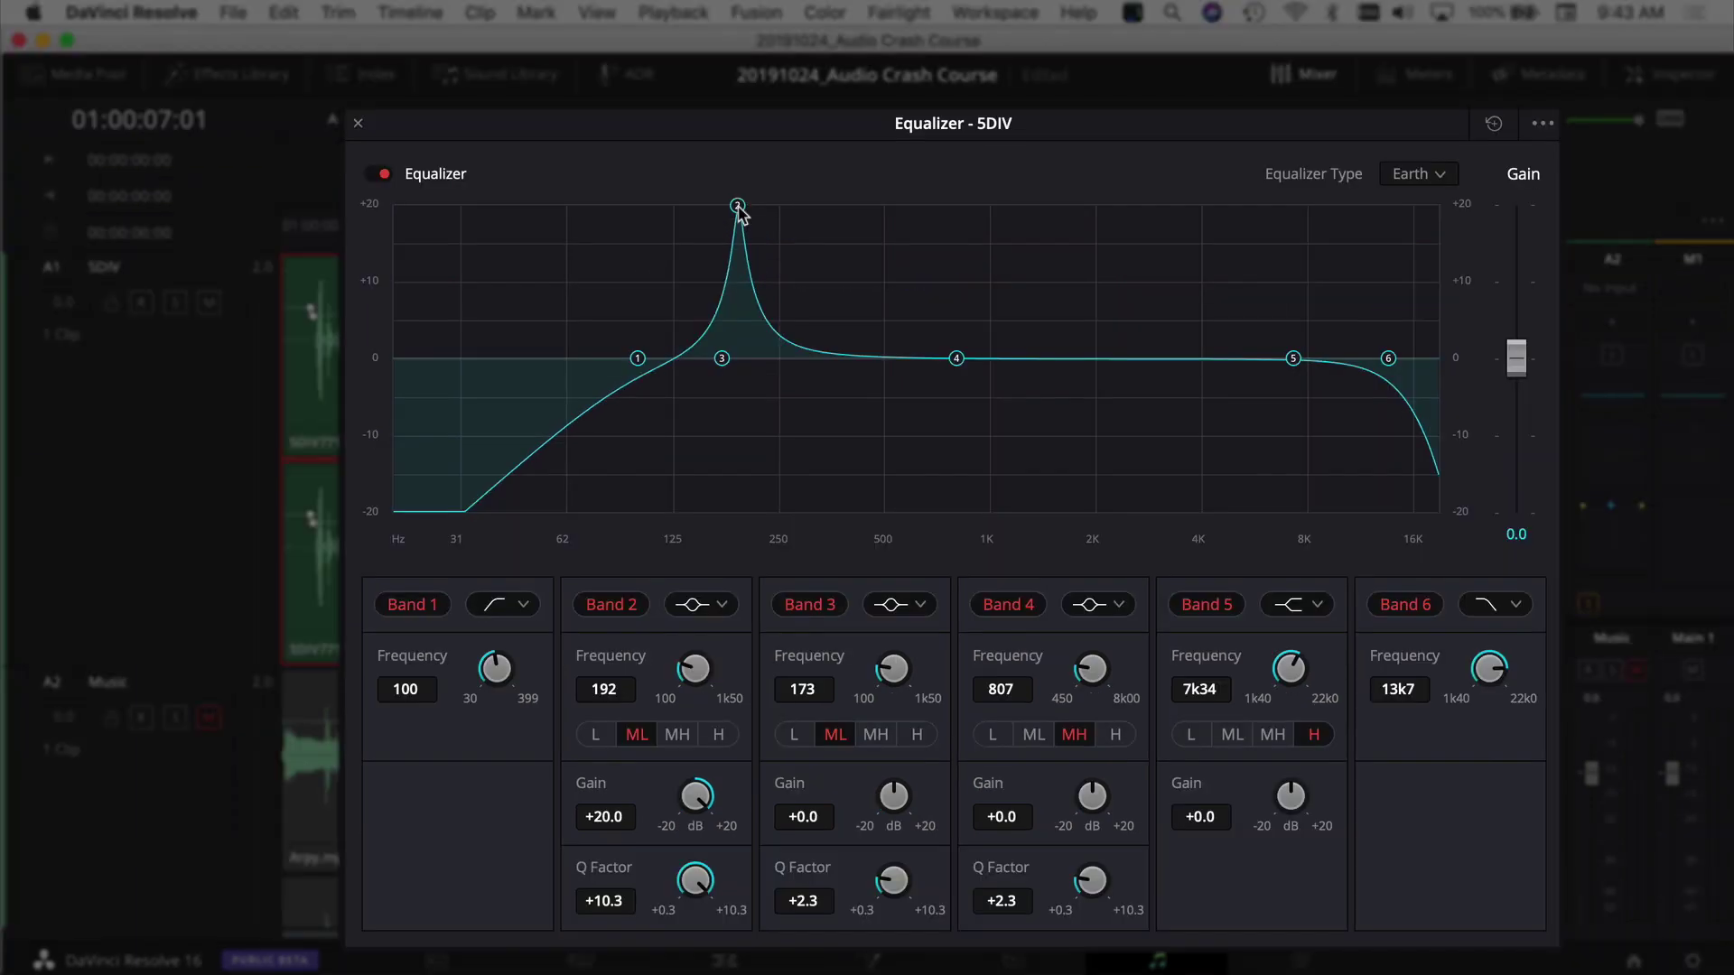
left_click_drag(737, 206, 763, 206)
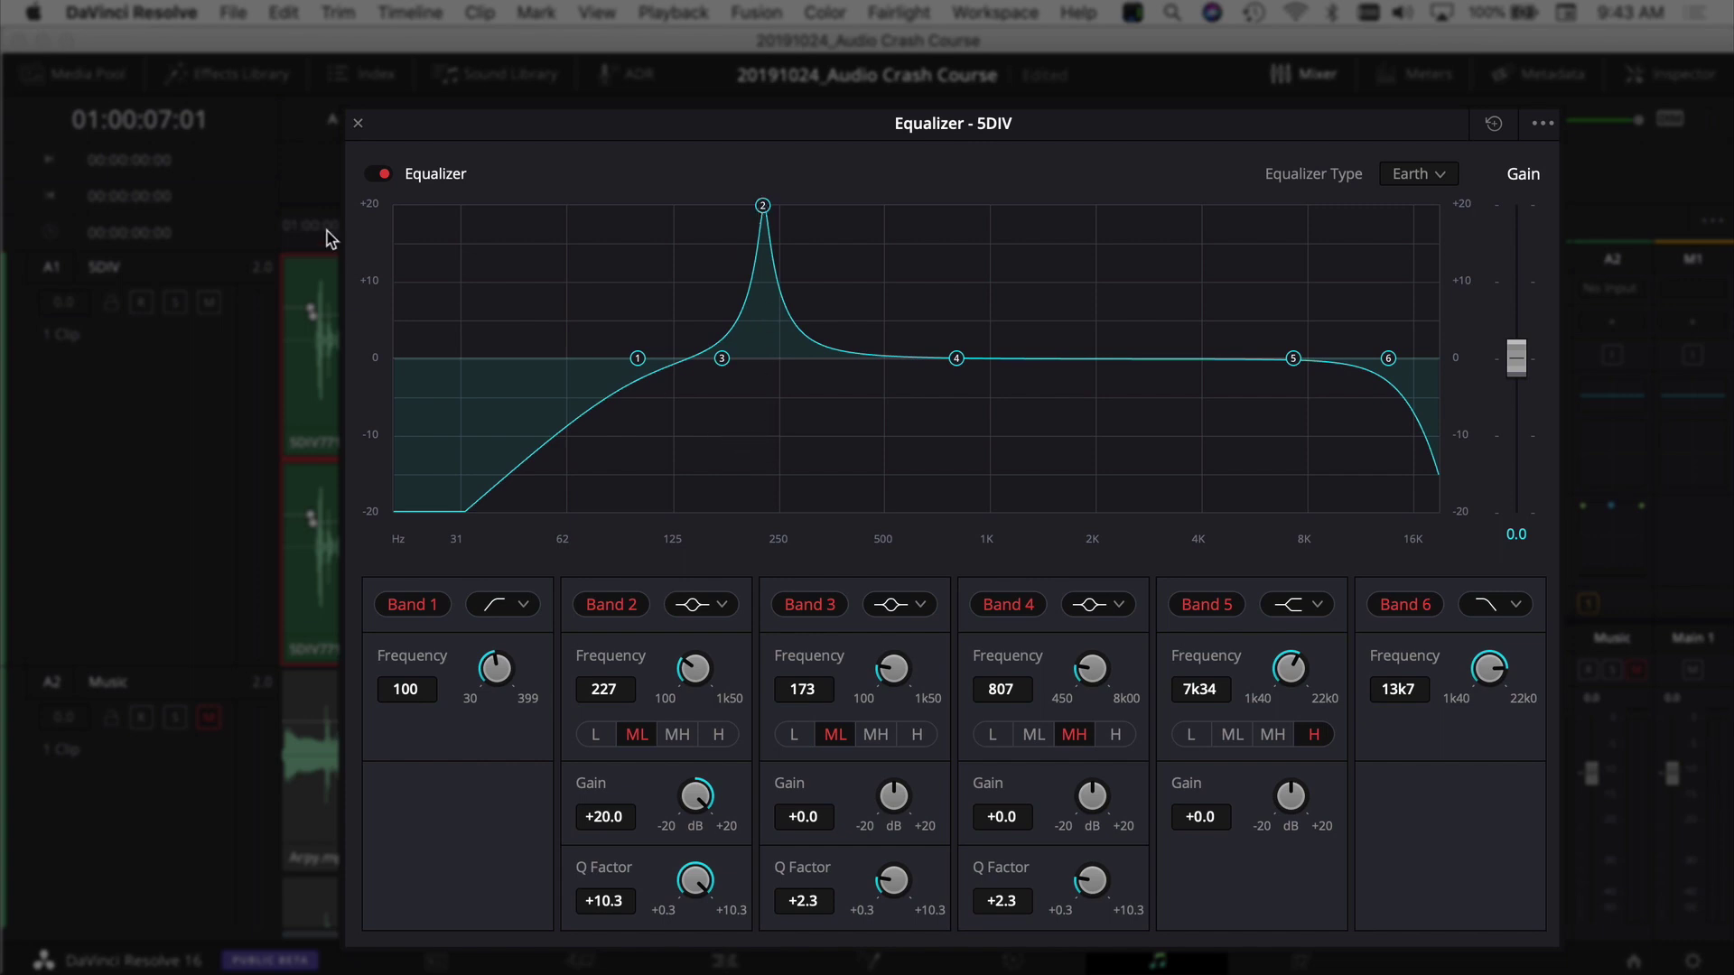
left_click(281, 232)
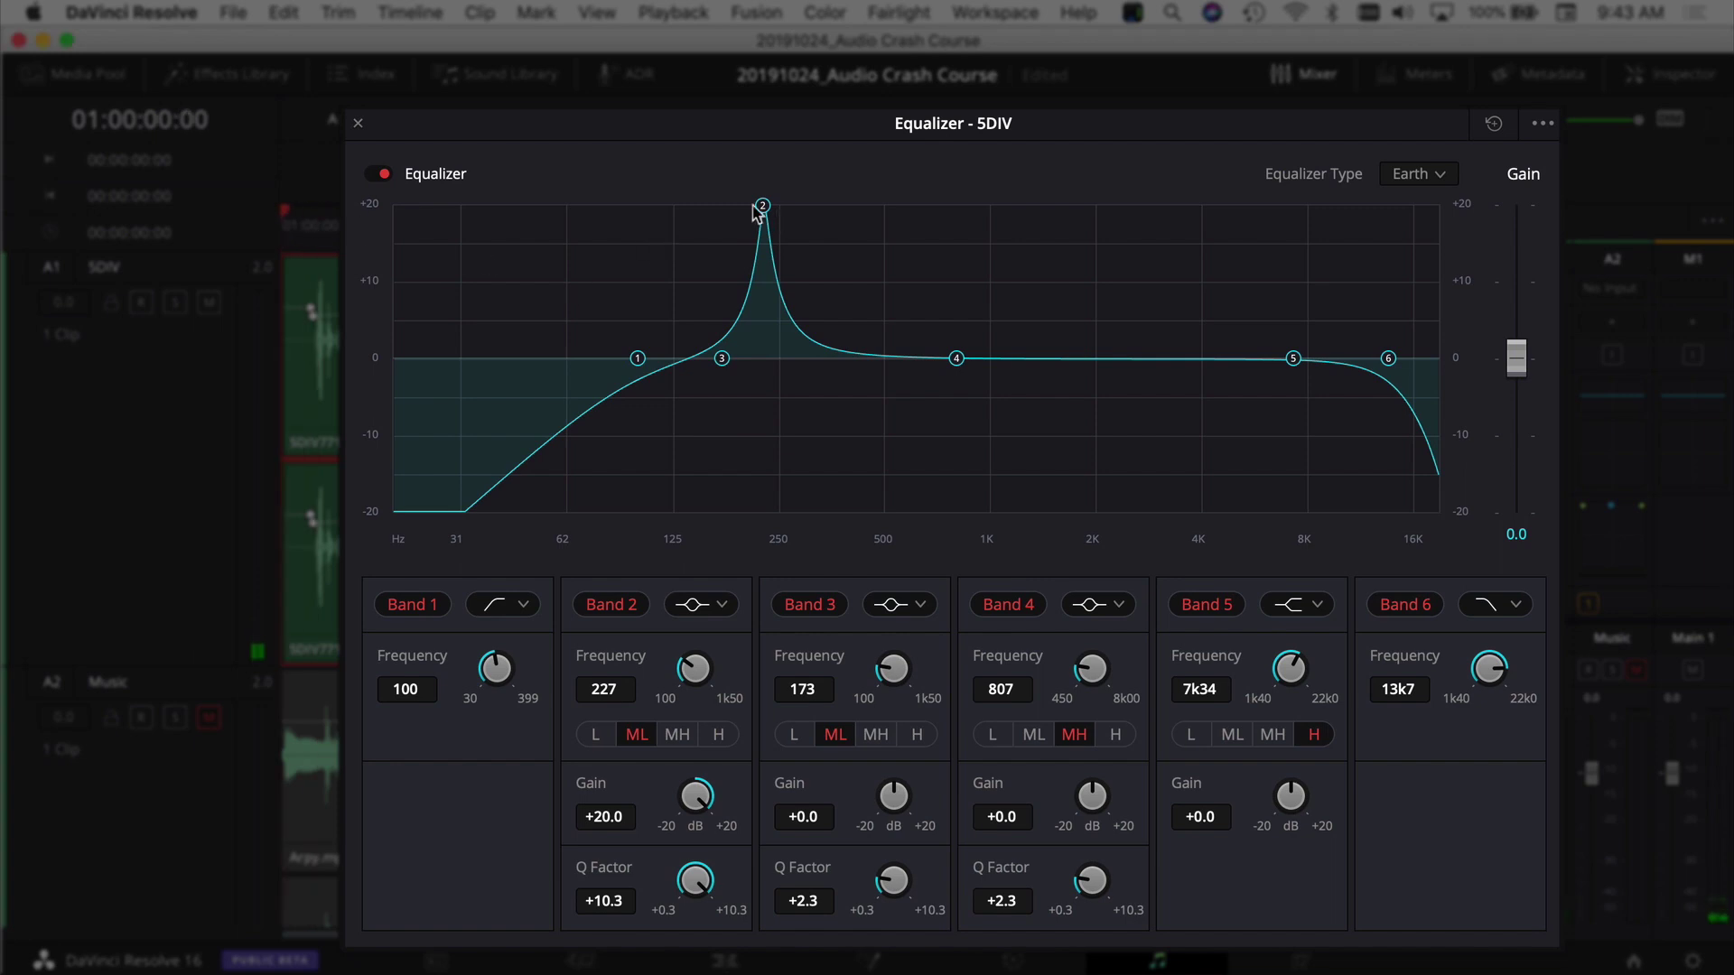
key("space")
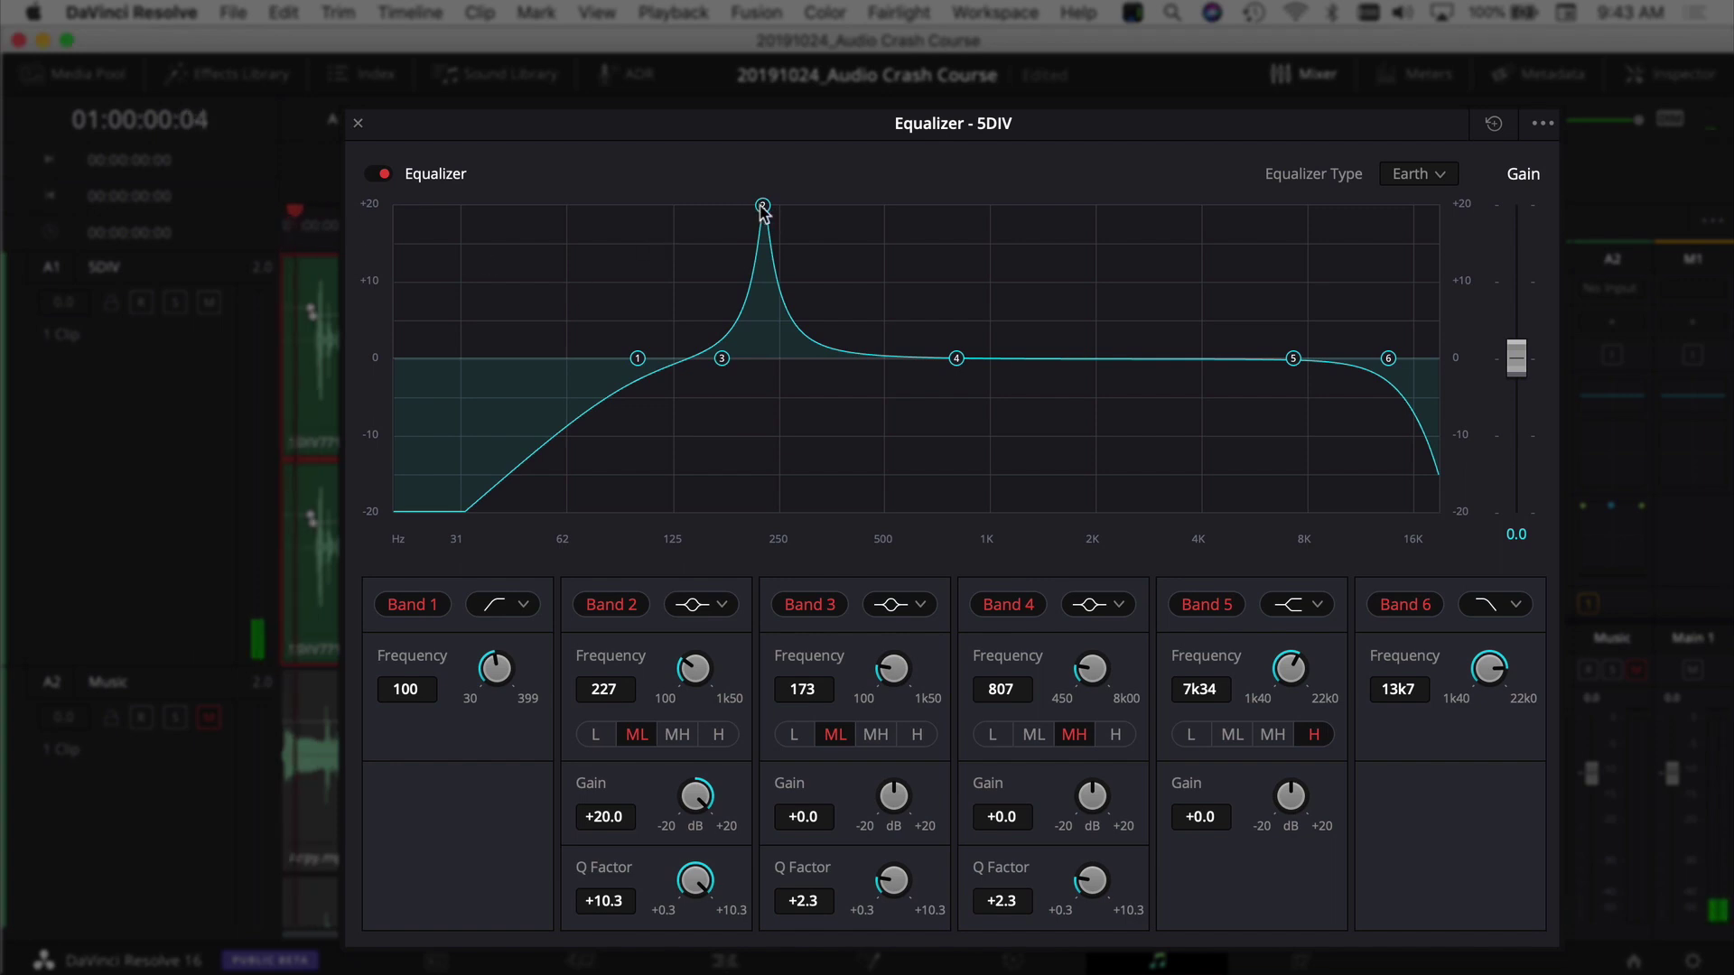
left_click_drag(762, 206, 727, 209)
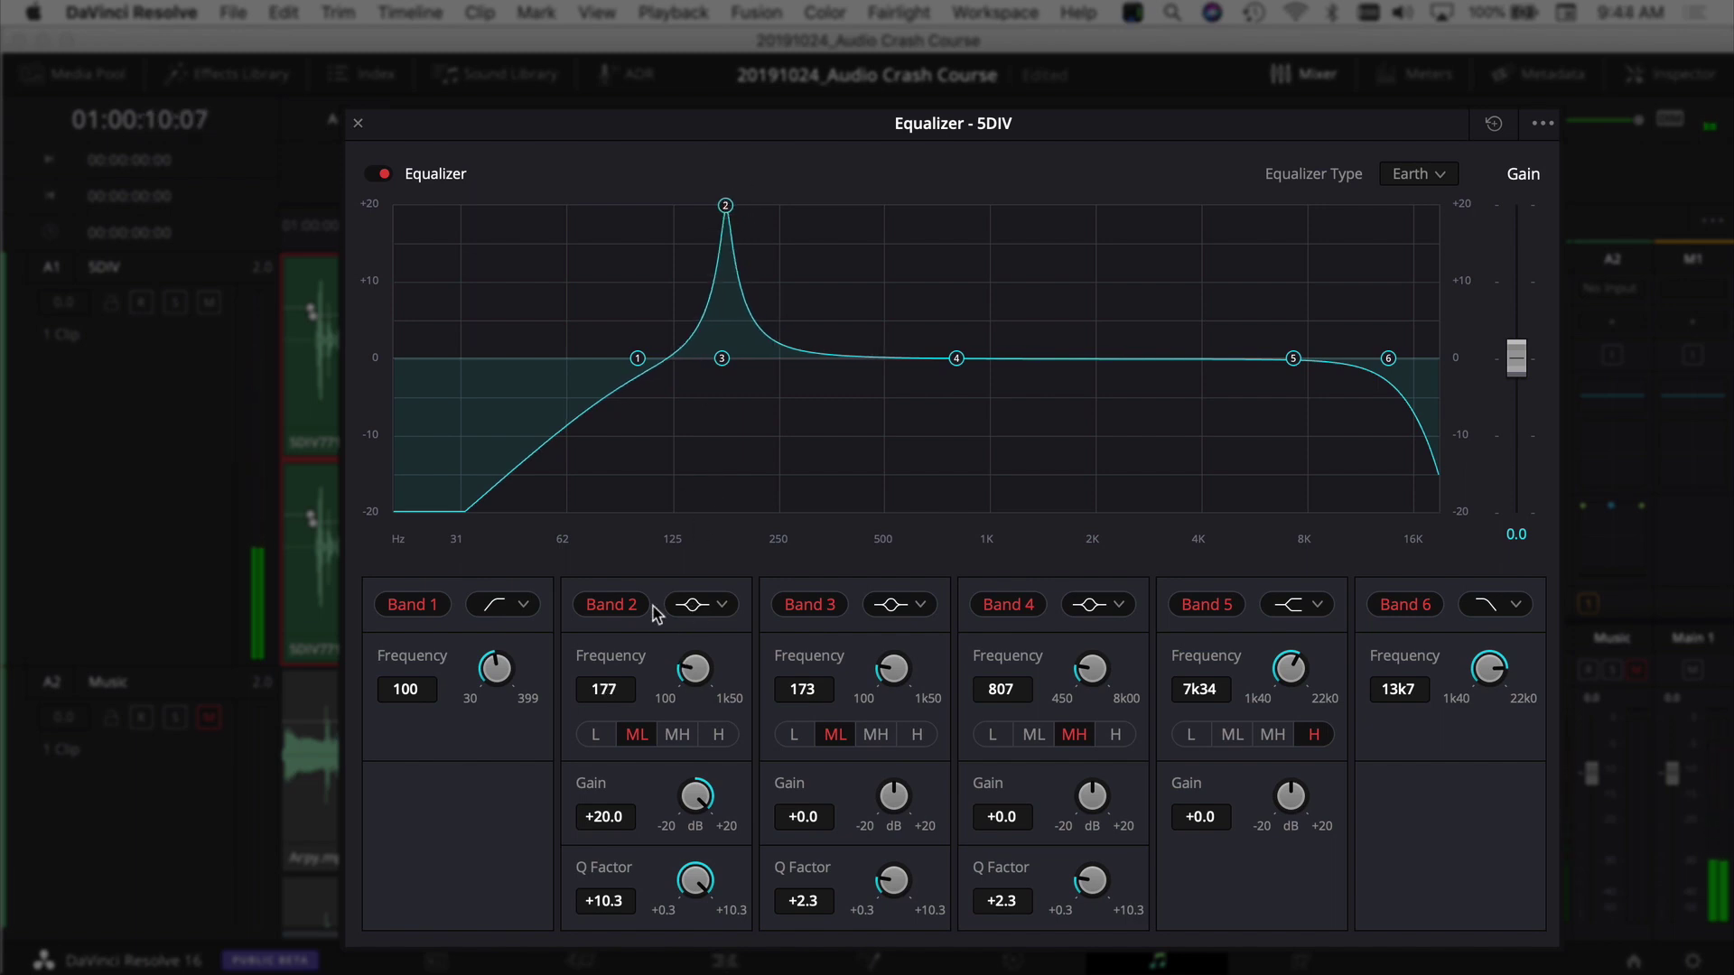
left_click_drag(699, 801, 438, 880)
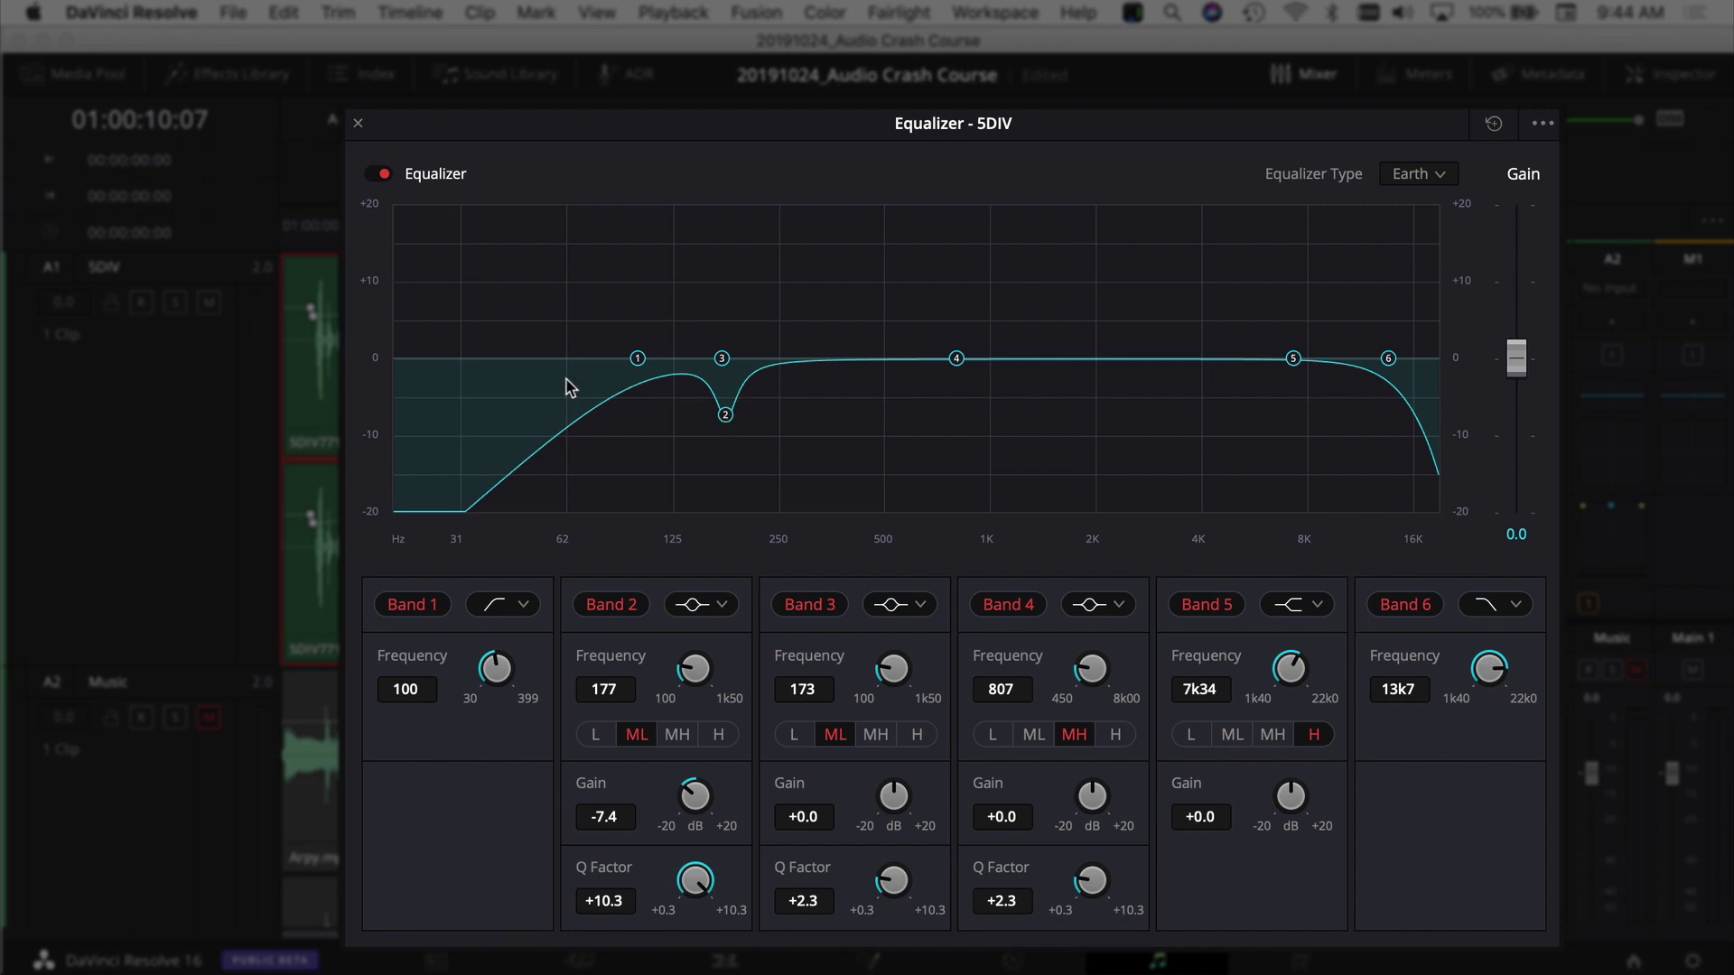
Play the voice from the start and switch the 5DIV equalizer off and back on to judge the Band 2 cut
key("Home")
key("space")
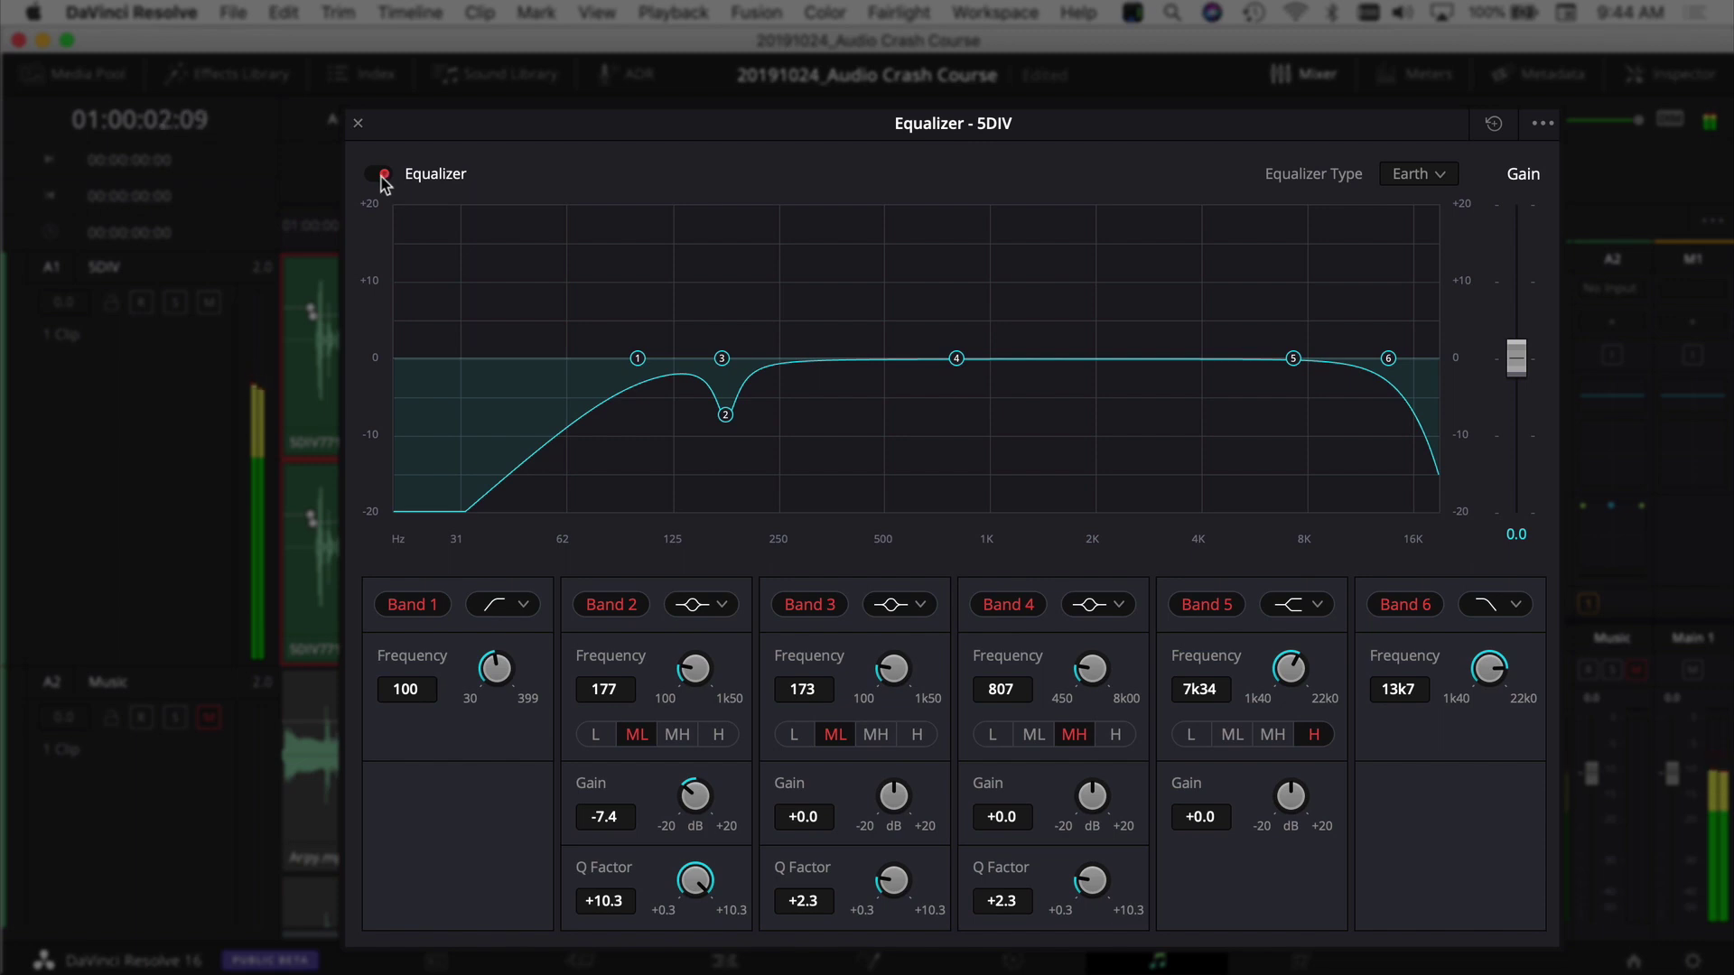
left_click(383, 176)
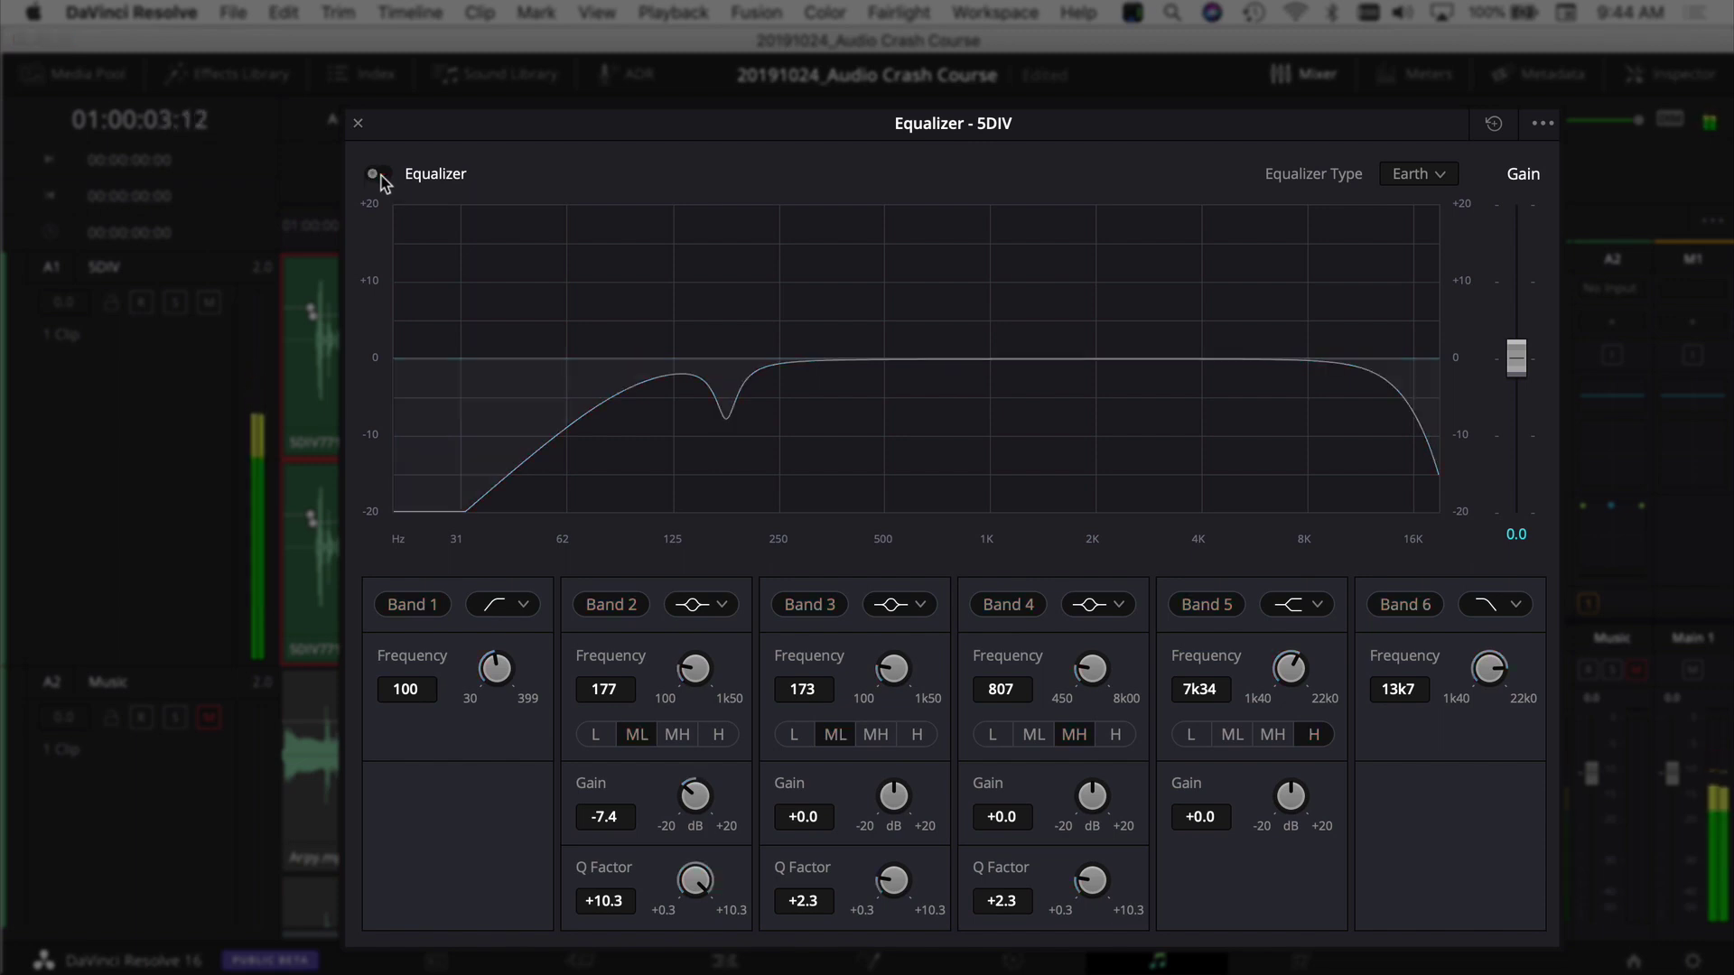
left_click(379, 177)
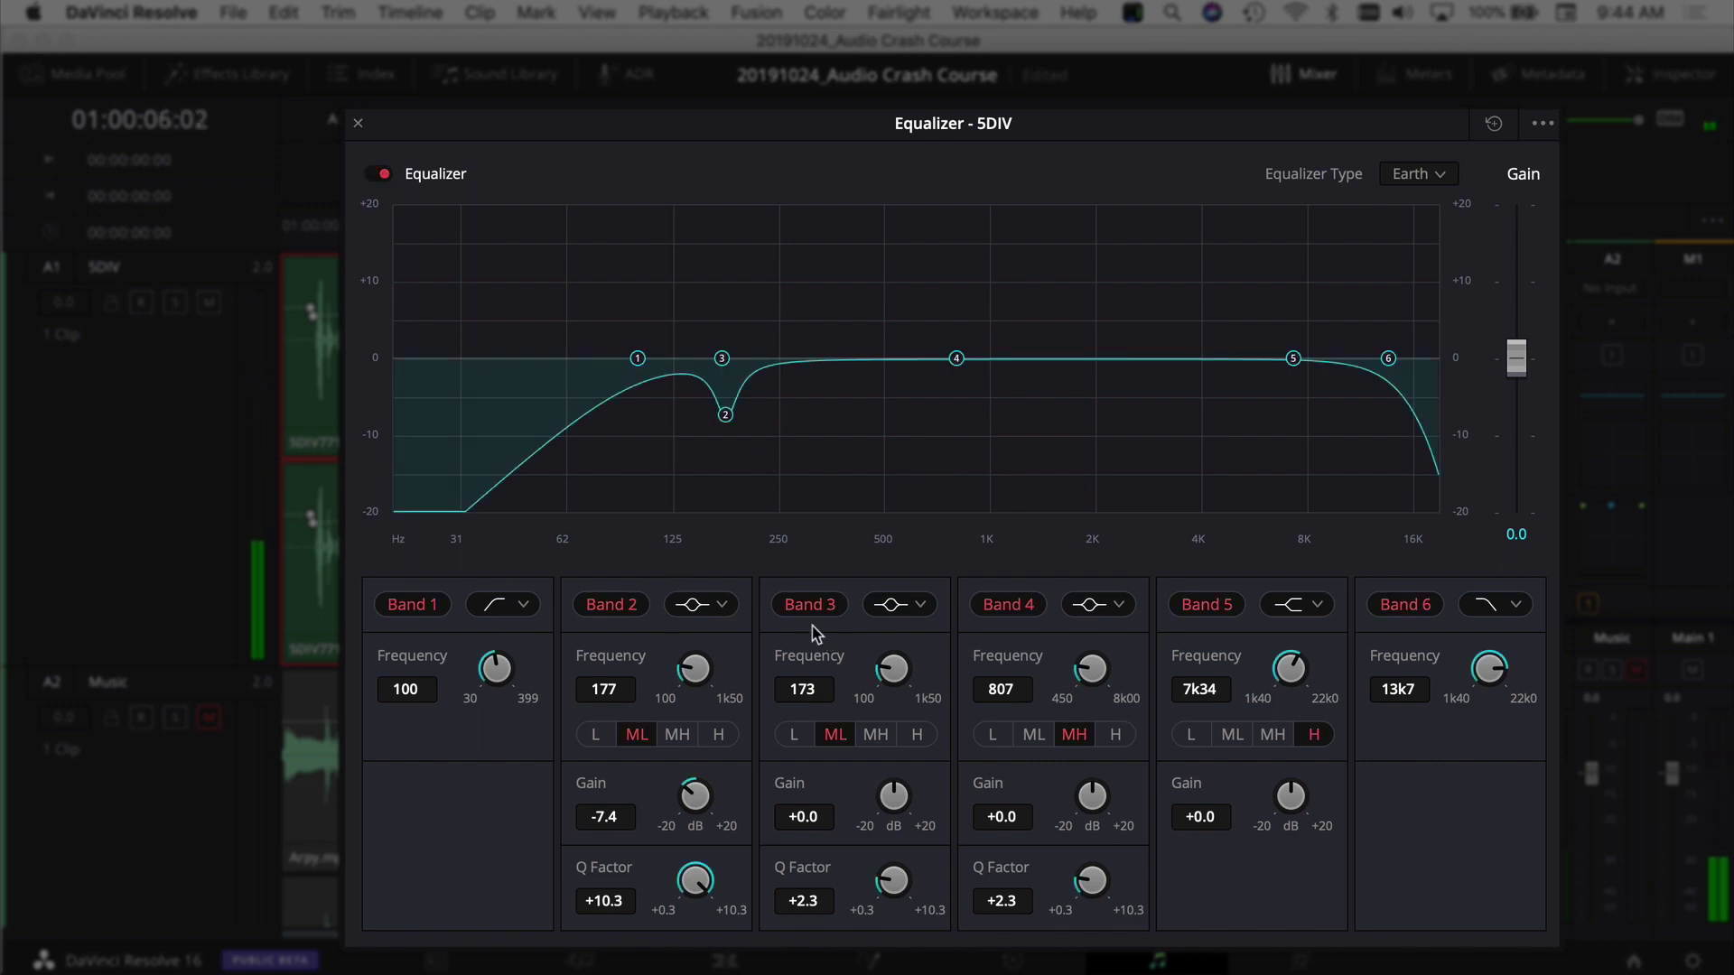
Raise Band 3 as a narrow bell with Q Factor +8.9 and sweep it during playback to 512 Hz at +18.2 dB gain
left_click_drag(721, 359, 837, 237)
left_click(892, 605)
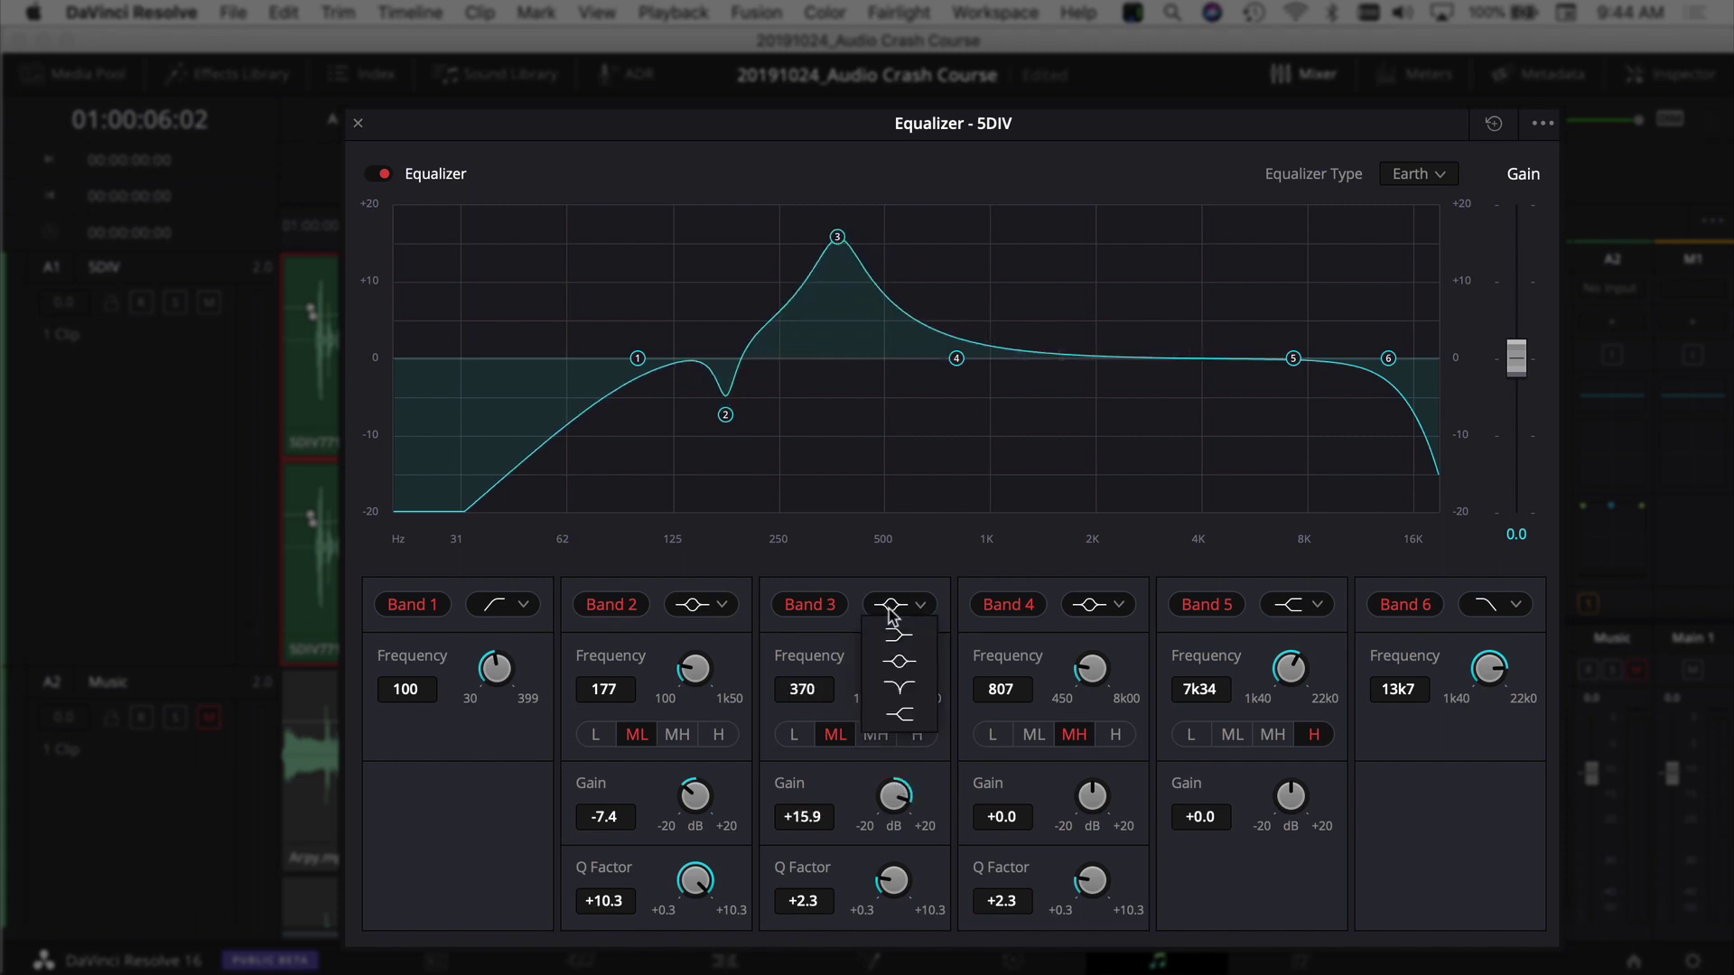
left_click(924, 665)
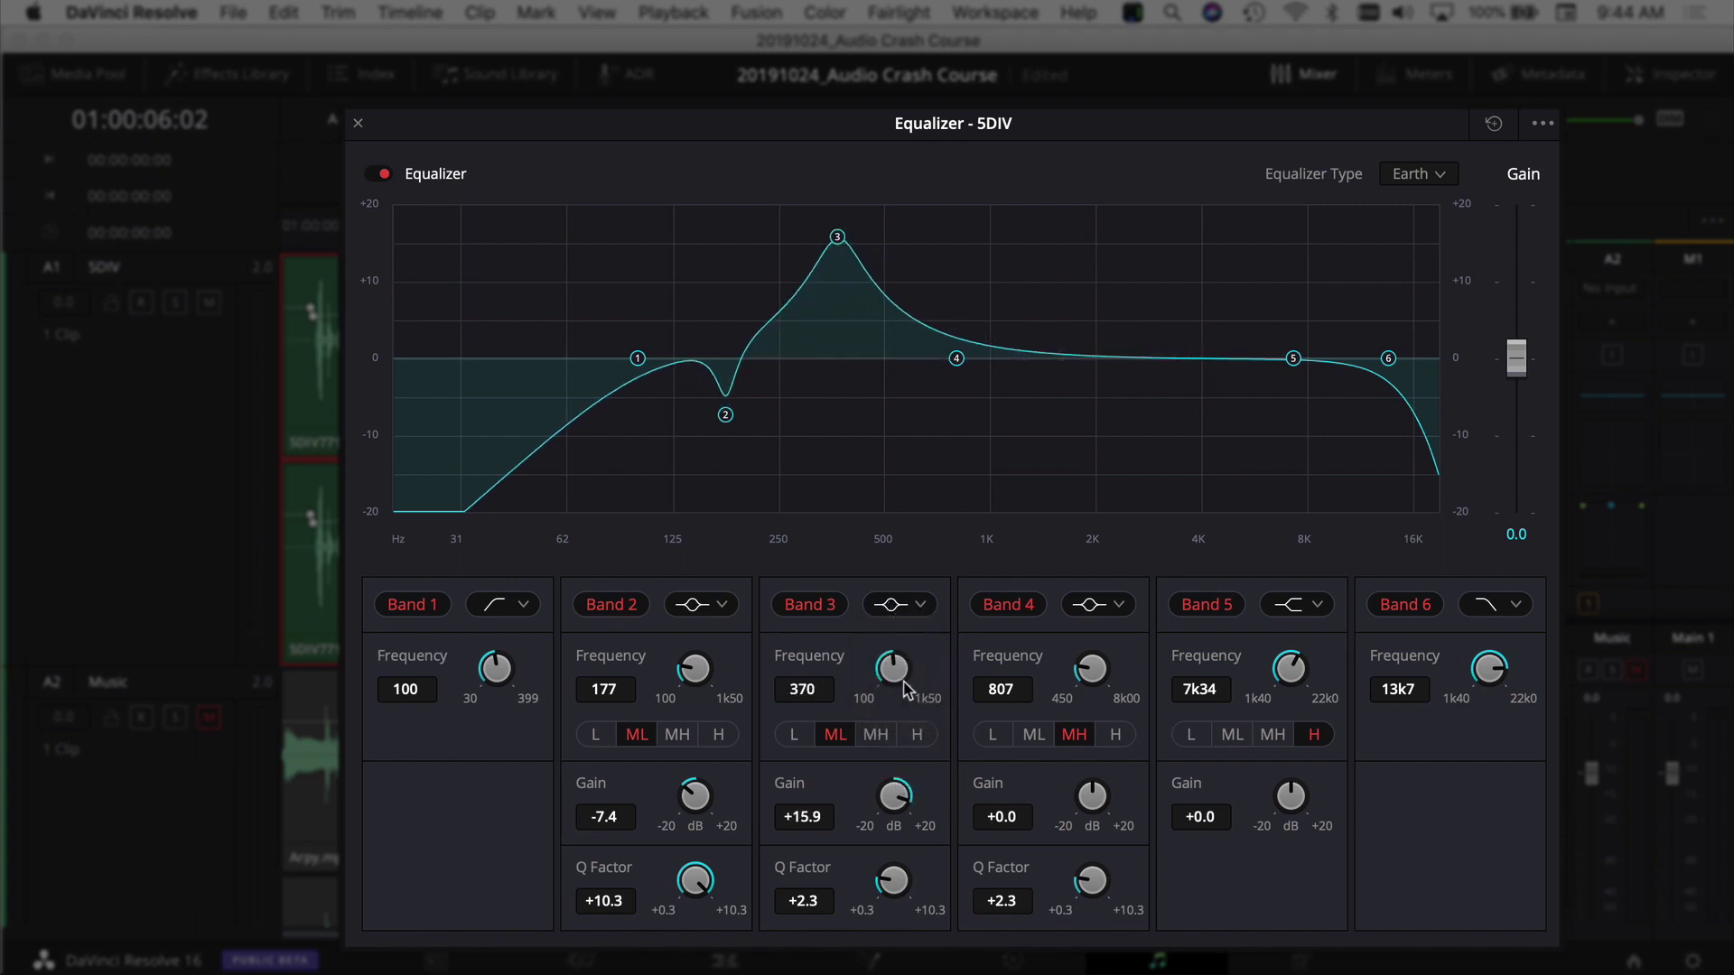
left_click_drag(894, 882, 1123, 880)
mouse_move(842, 240)
left_mouse_down()
mouse_move(829, 210)
mouse_move(844, 215)
left_mouse_up()
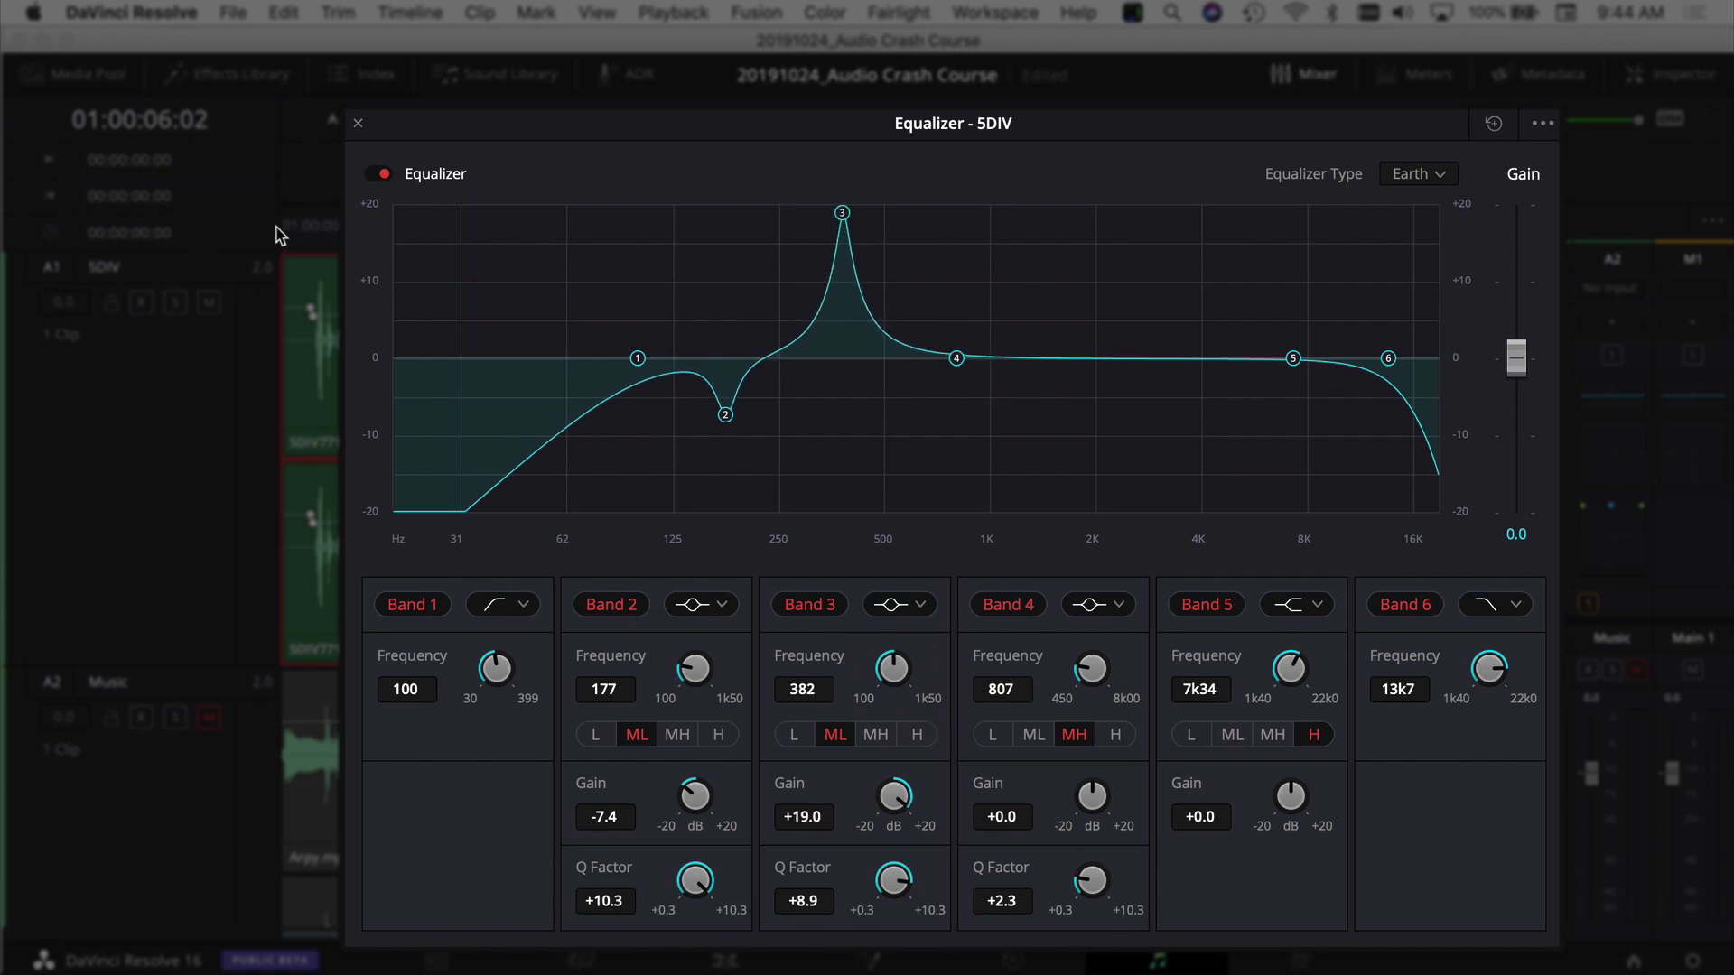
left_click_drag(843, 214, 887, 221)
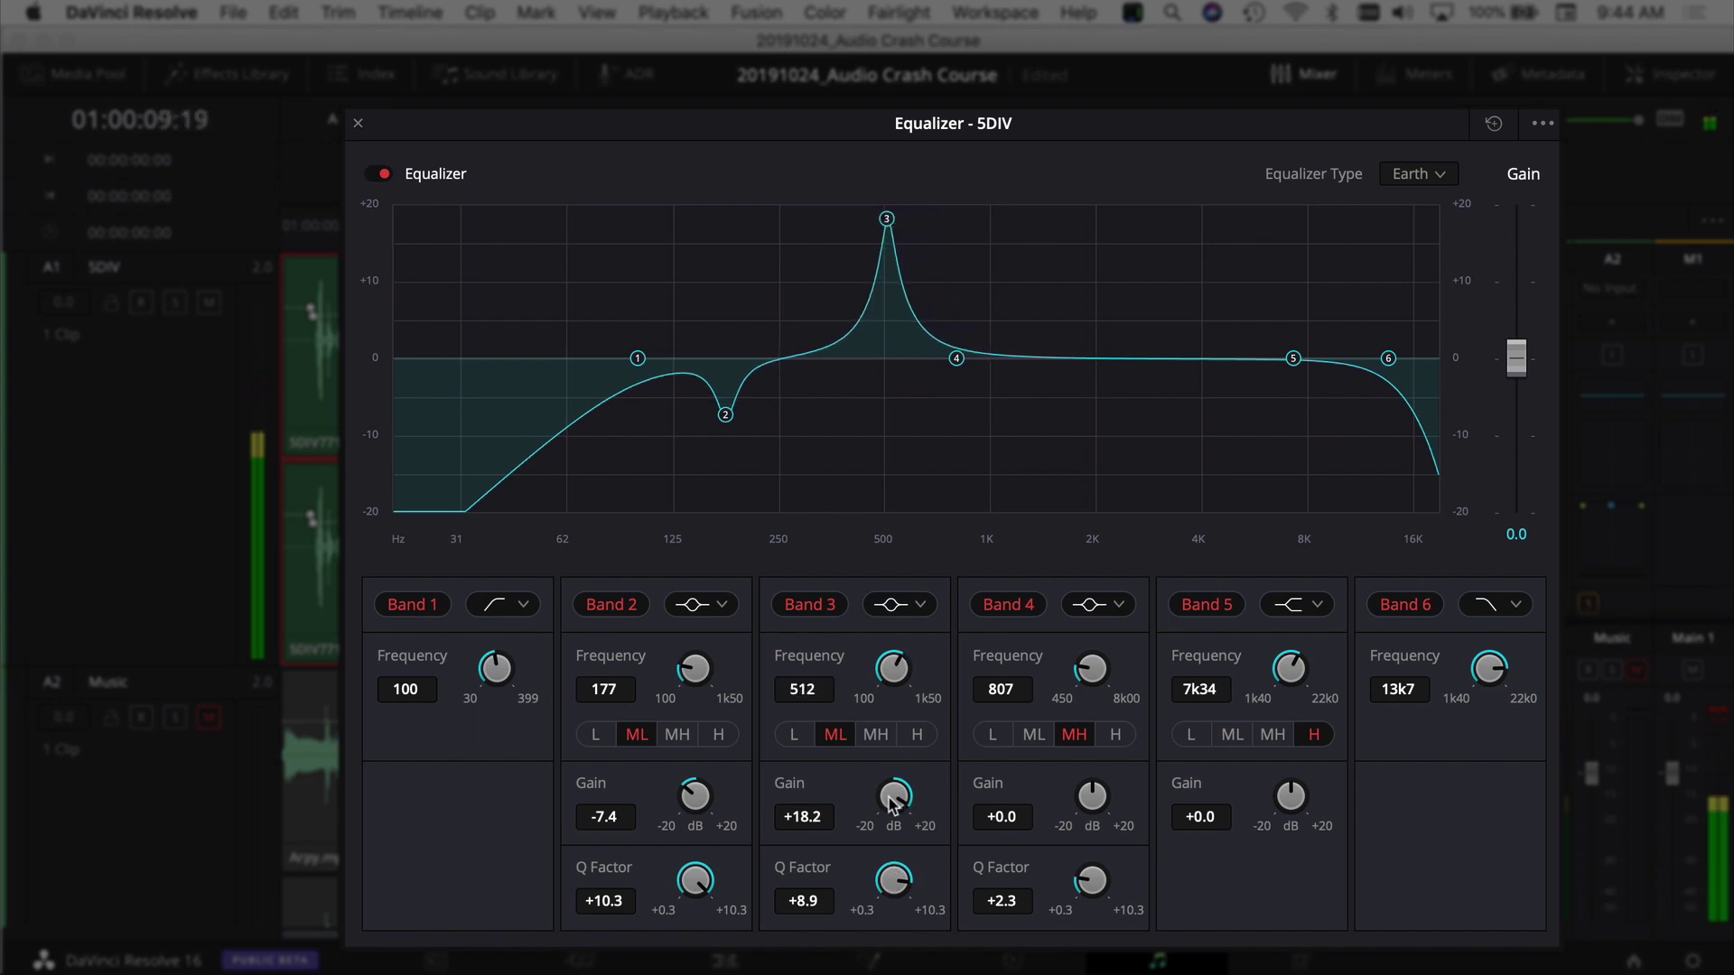
Cut Band 3's gain to -6.1 dB and widen its Q Factor to +5.6
left_click_drag(894, 802, 697, 874)
left_click_drag(897, 885, 829, 872)
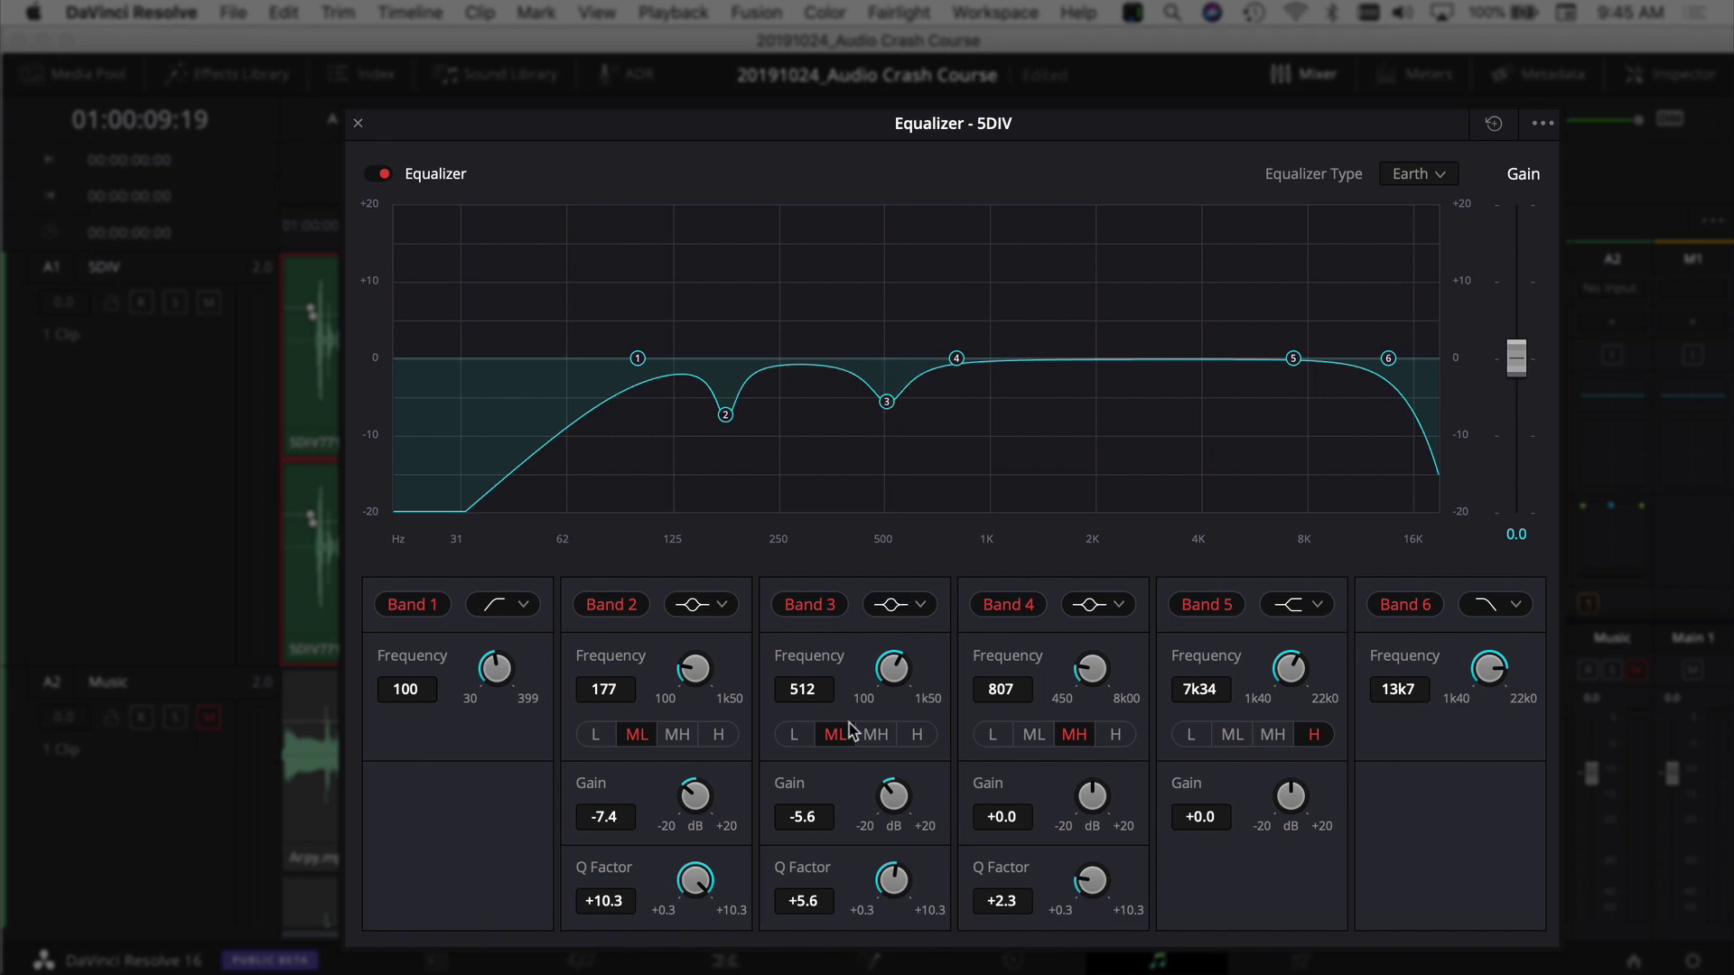
left_click_drag(892, 802, 884, 806)
Replay the voice from the start, bypassing and re-enabling the equalizer to compare the sound with the Band 2 and Band 3 cuts
left_click(275, 227)
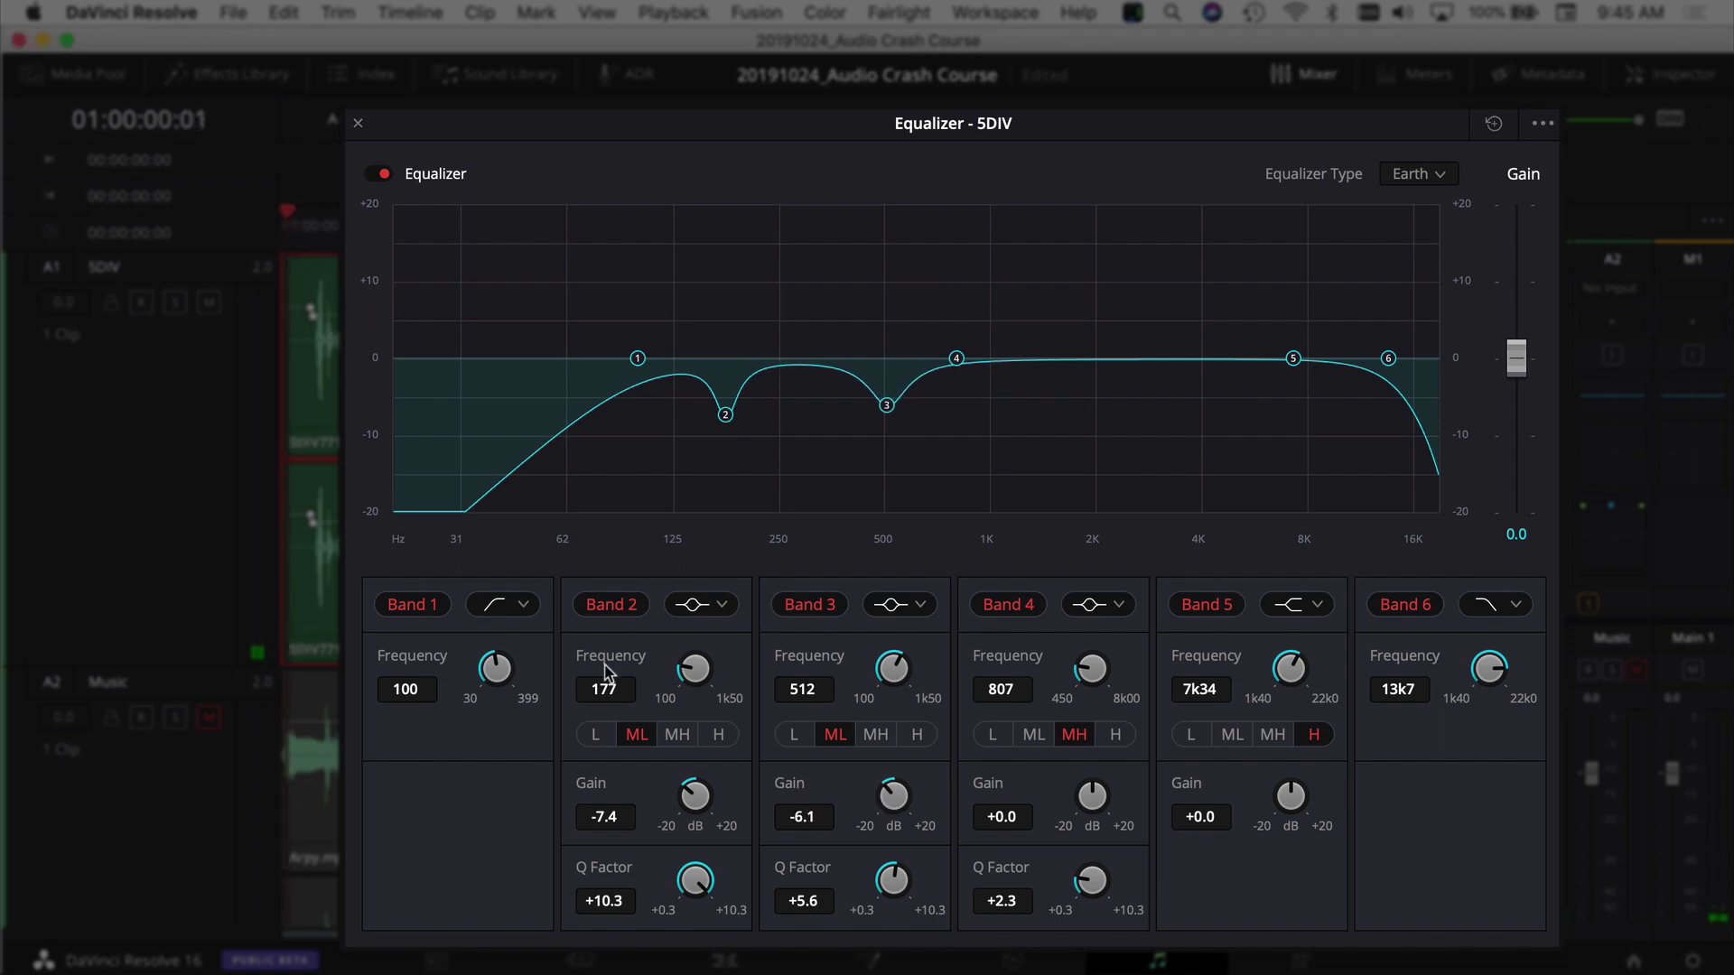
key("space")
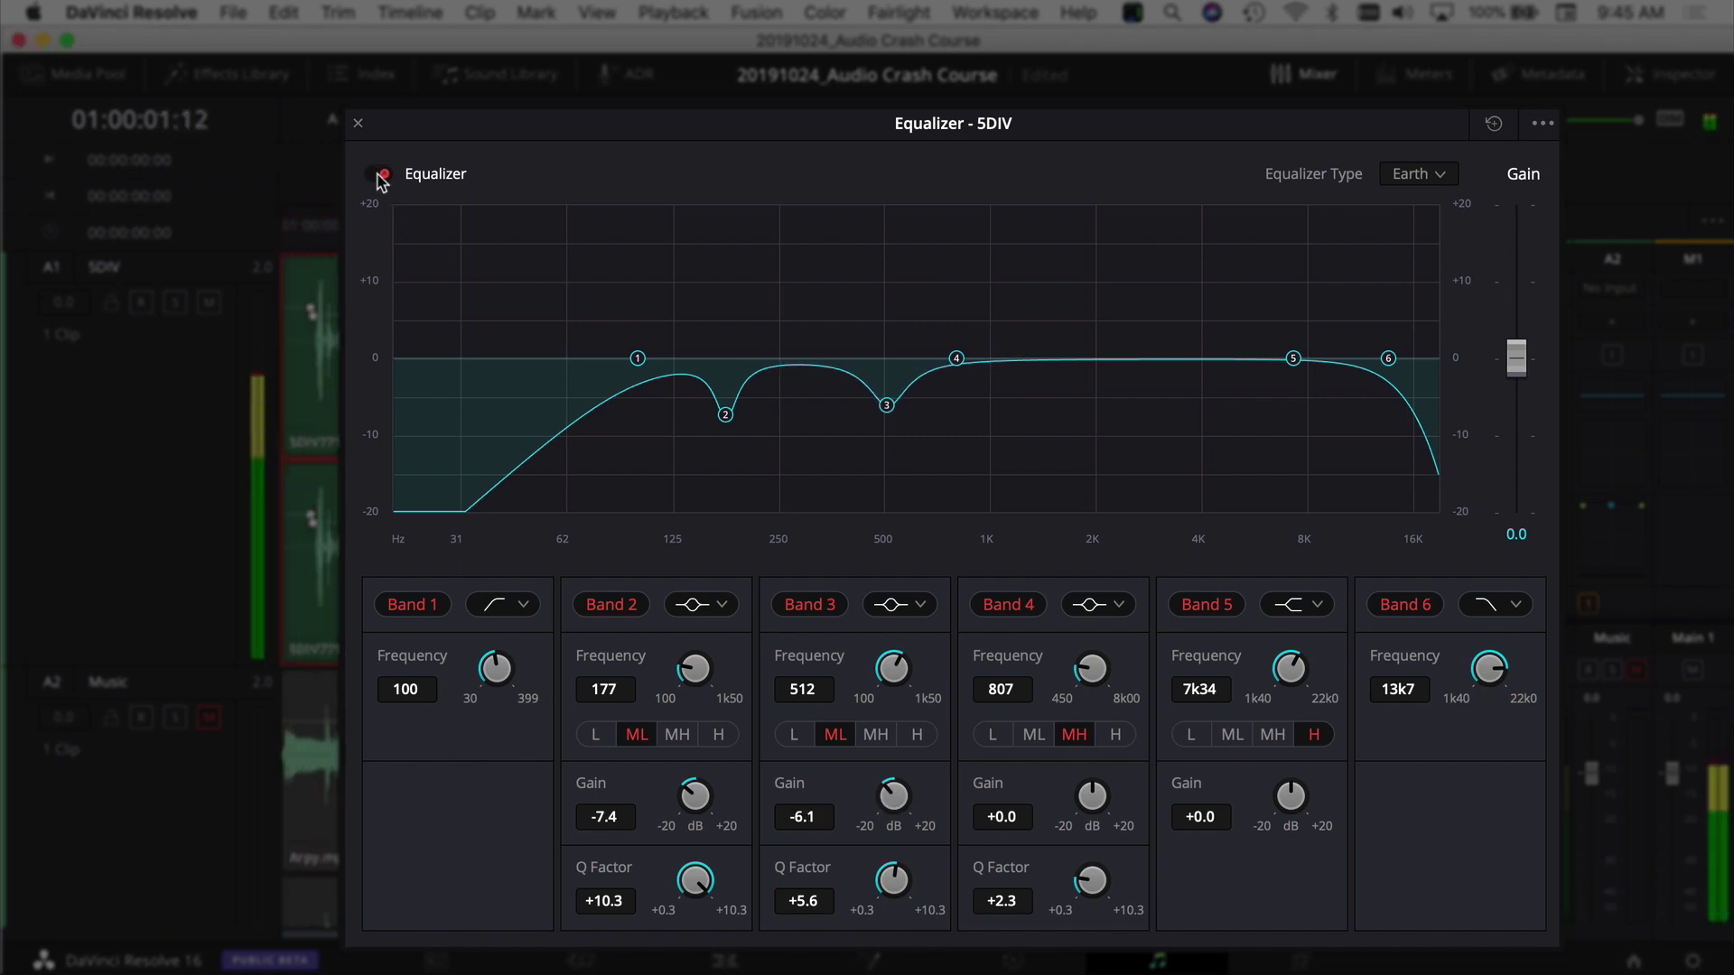
left_click(378, 174)
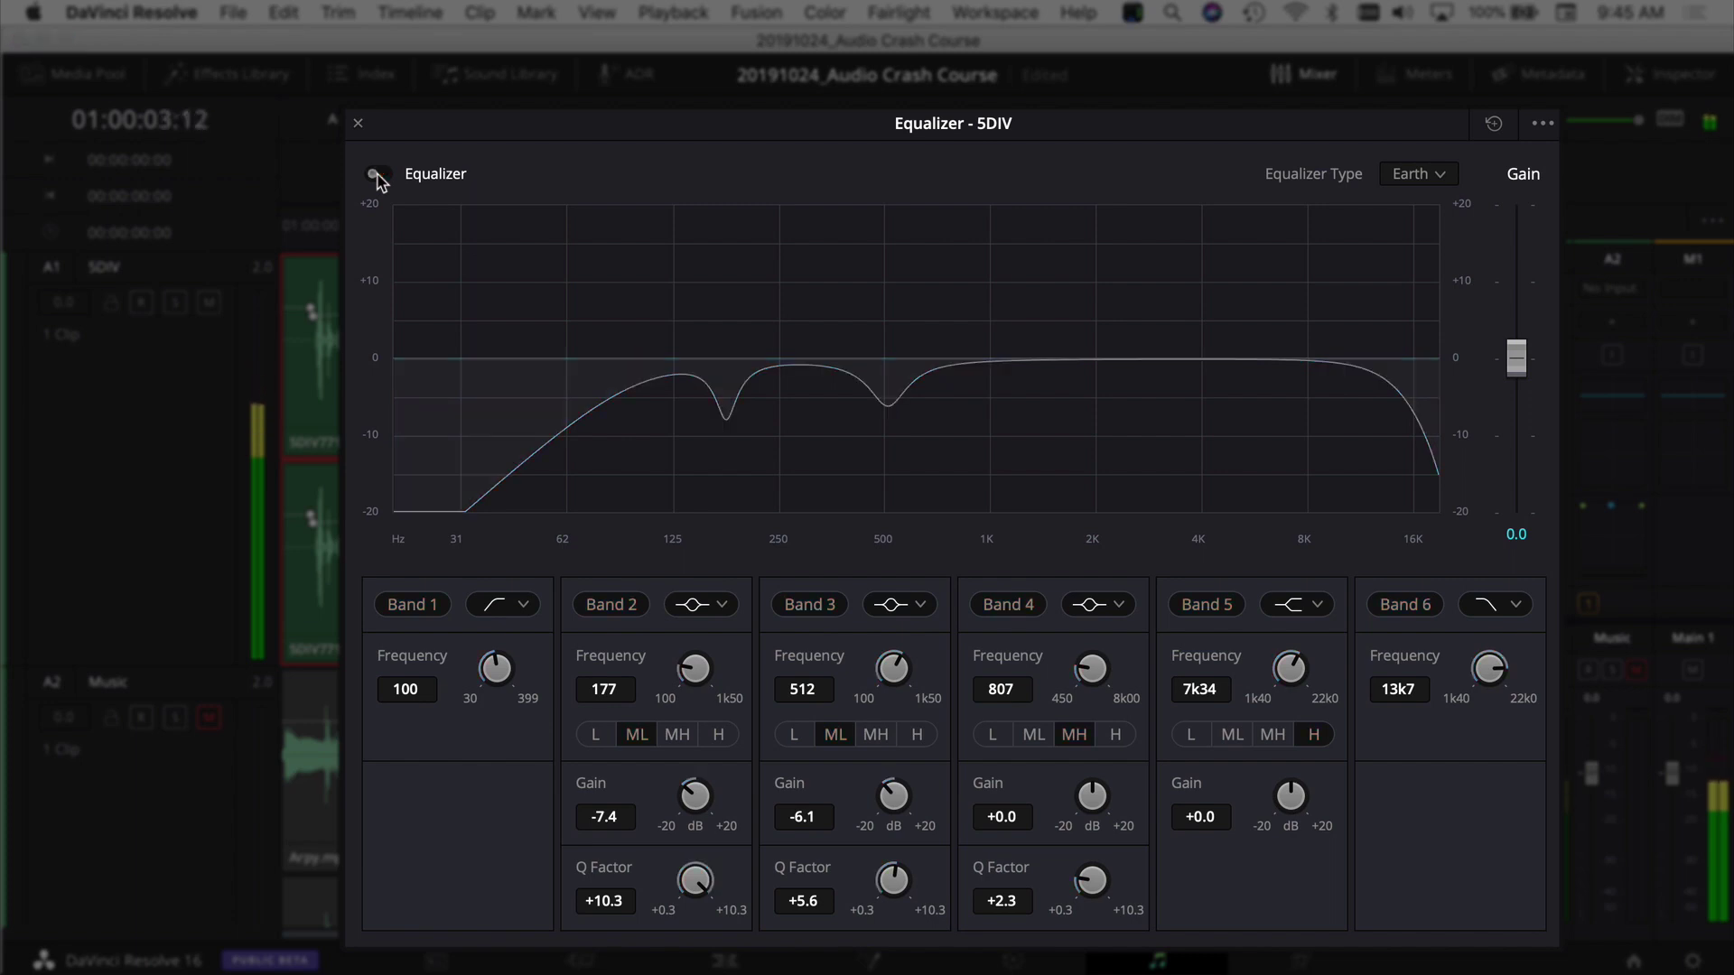
left_click(378, 174)
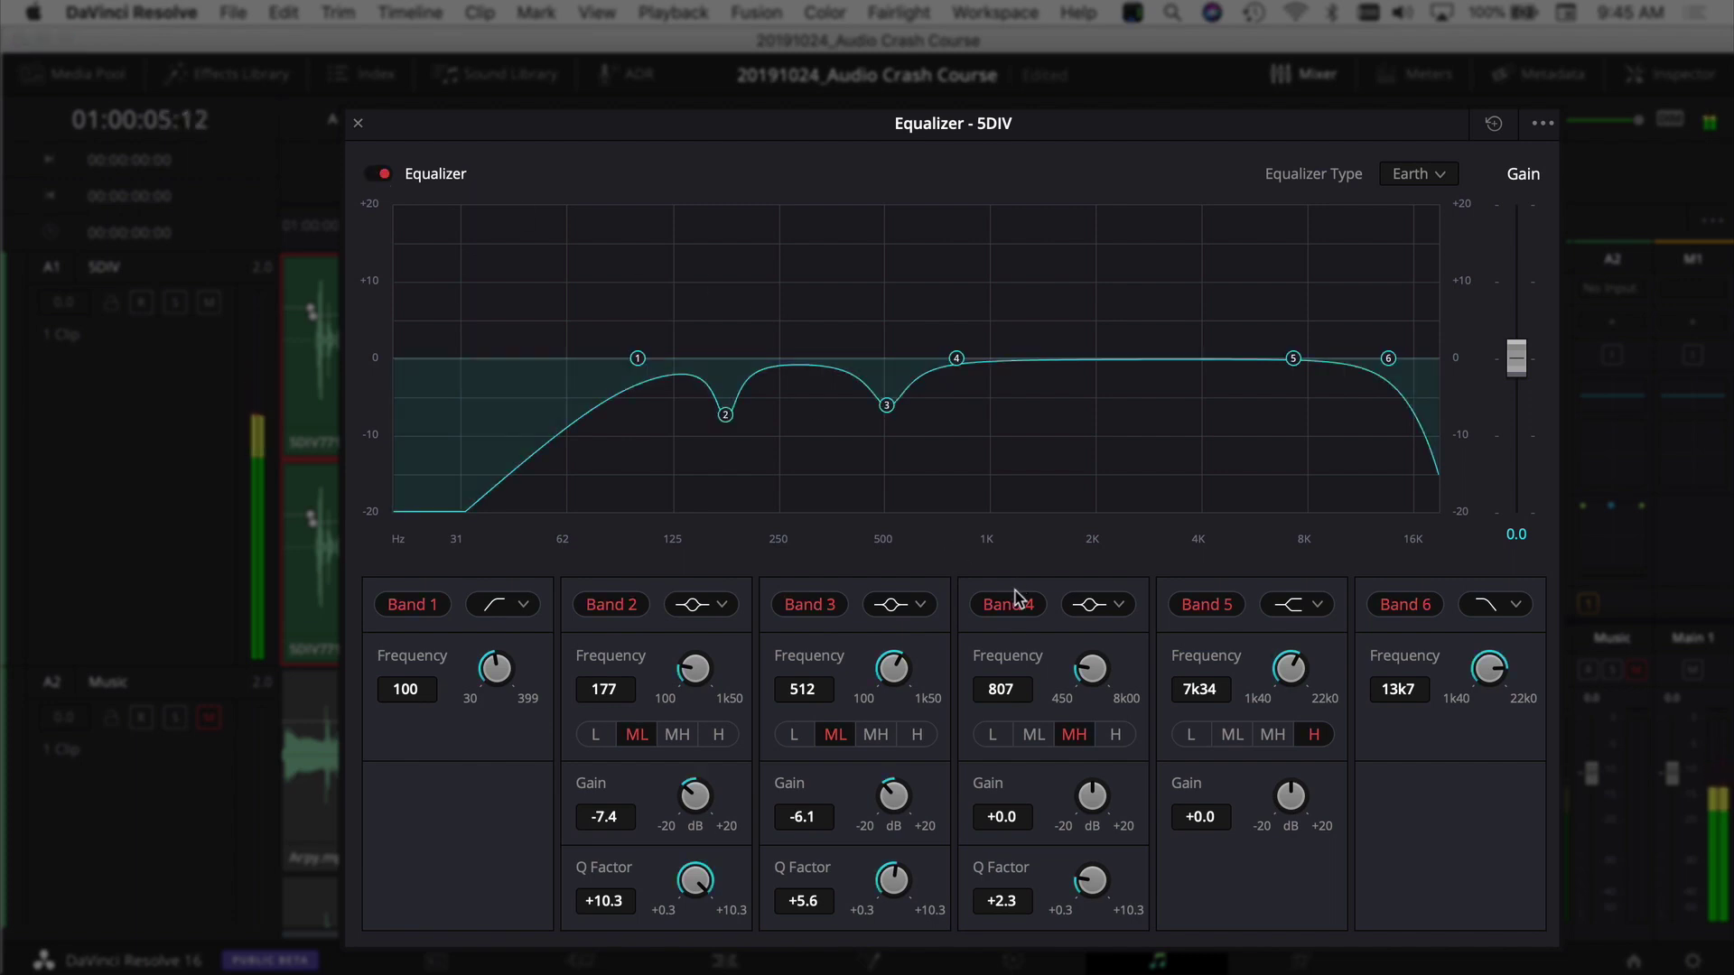
Fine-tune Band 3 to 504 Hz with -6.9 dB gain during playback, and return the playhead to the start
mouse_move(886, 405)
left_mouse_down()
mouse_move(886, 462)
mouse_move(885, 409)
left_mouse_up()
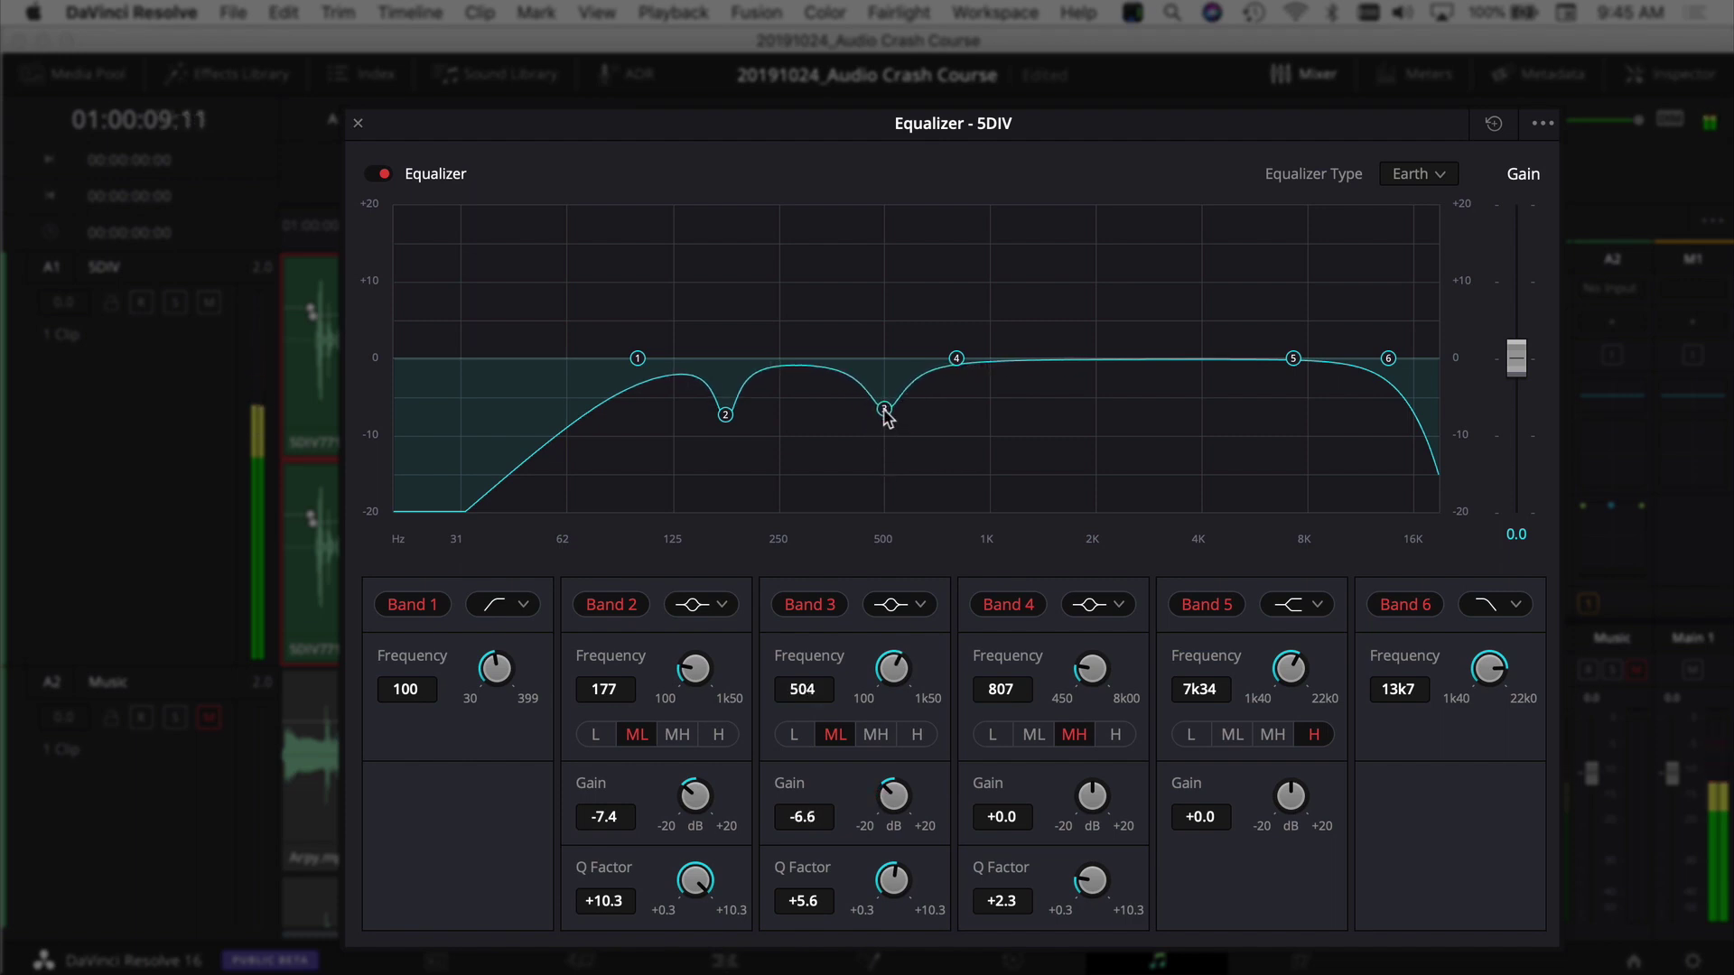
left_click_drag(885, 411, 885, 412)
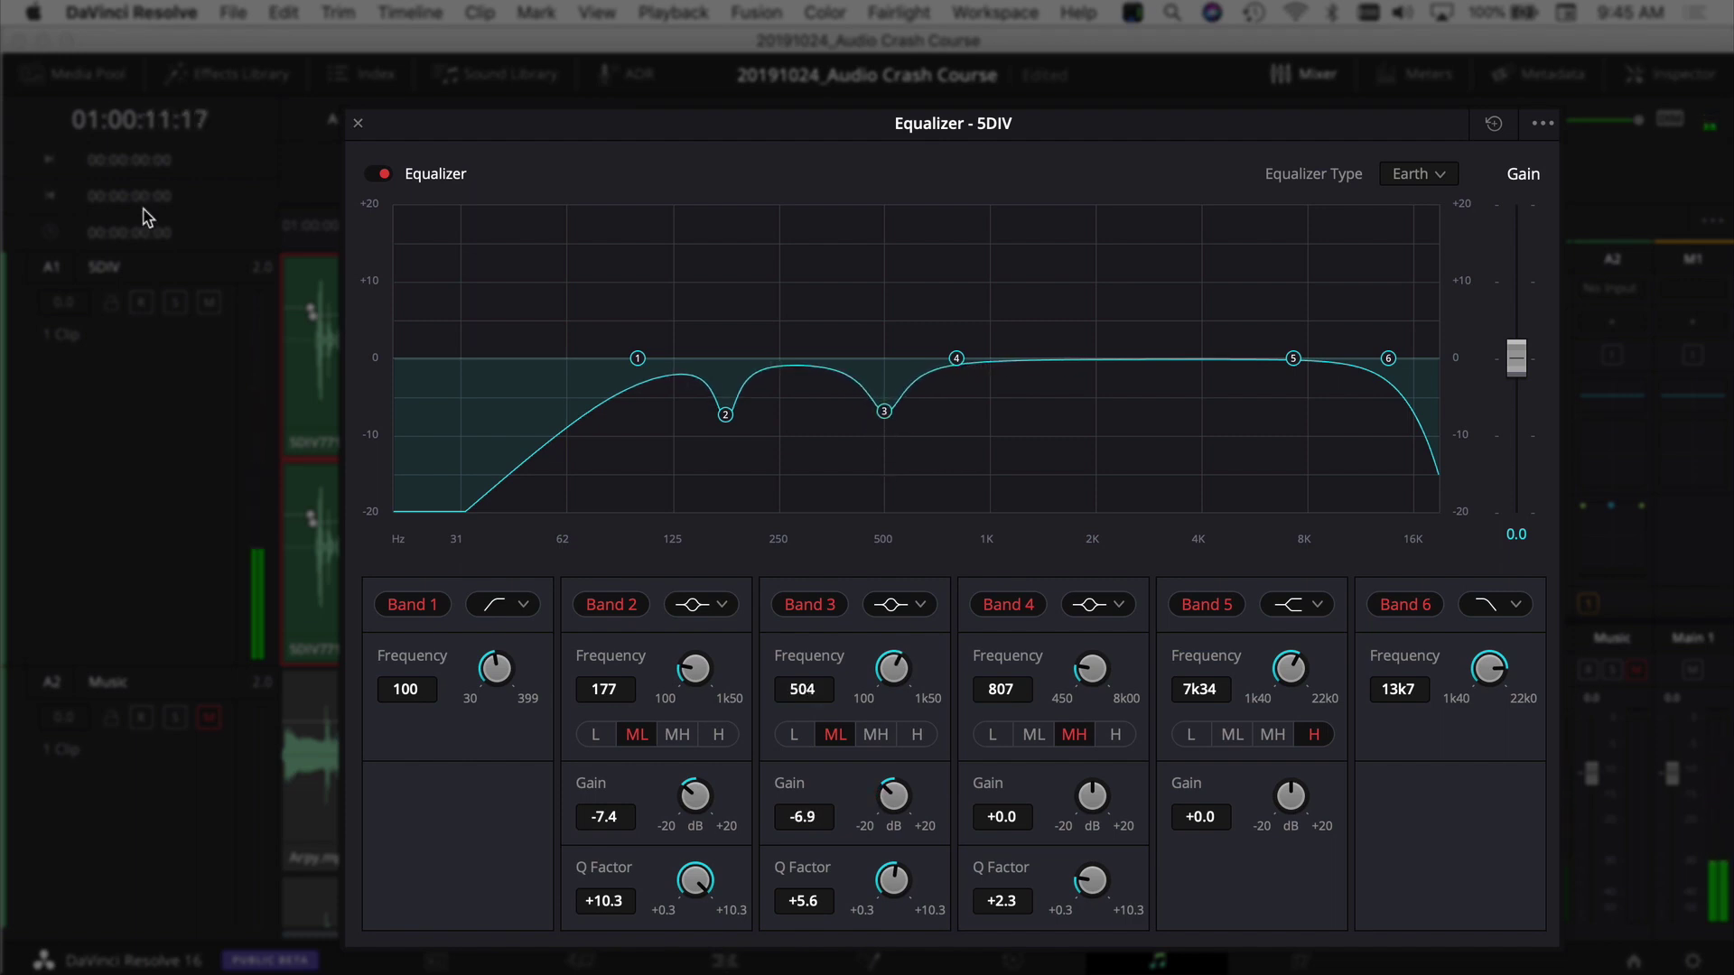
left_click(287, 226)
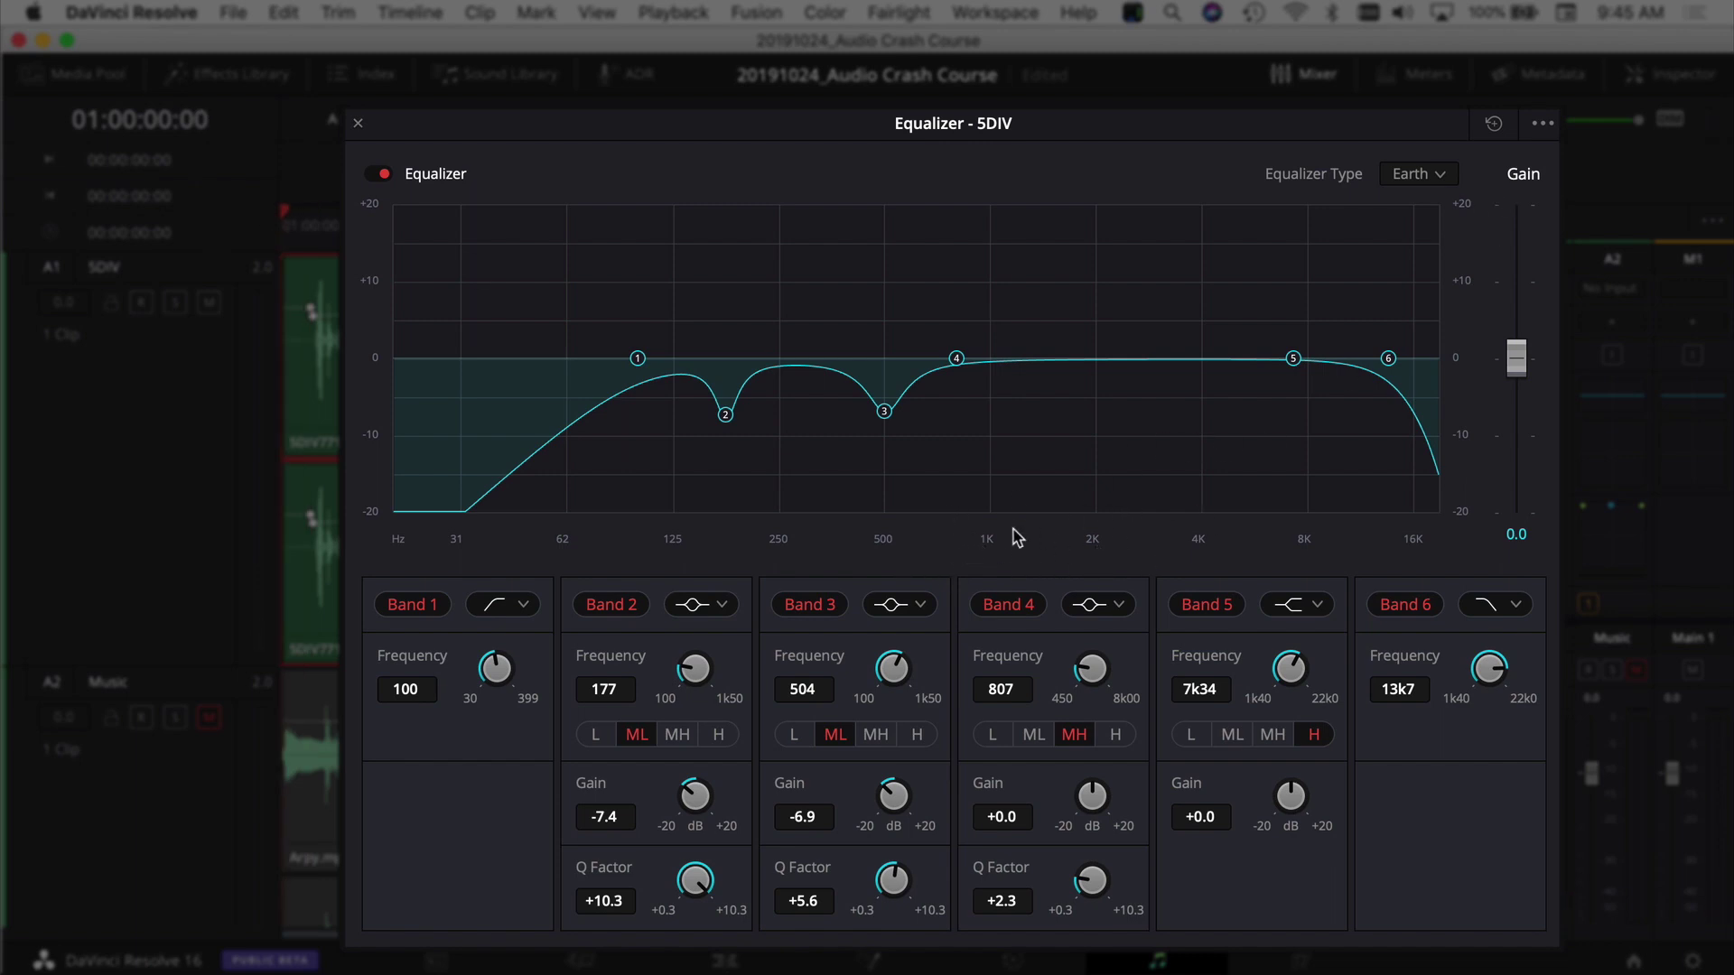
Sweep a narrow Band 4 boost of +20.0 dB during playback, and turn it into a -8.7 dB cut at 1k39 with Q Factor +3.9
left_click_drag(956, 358, 1047, 320)
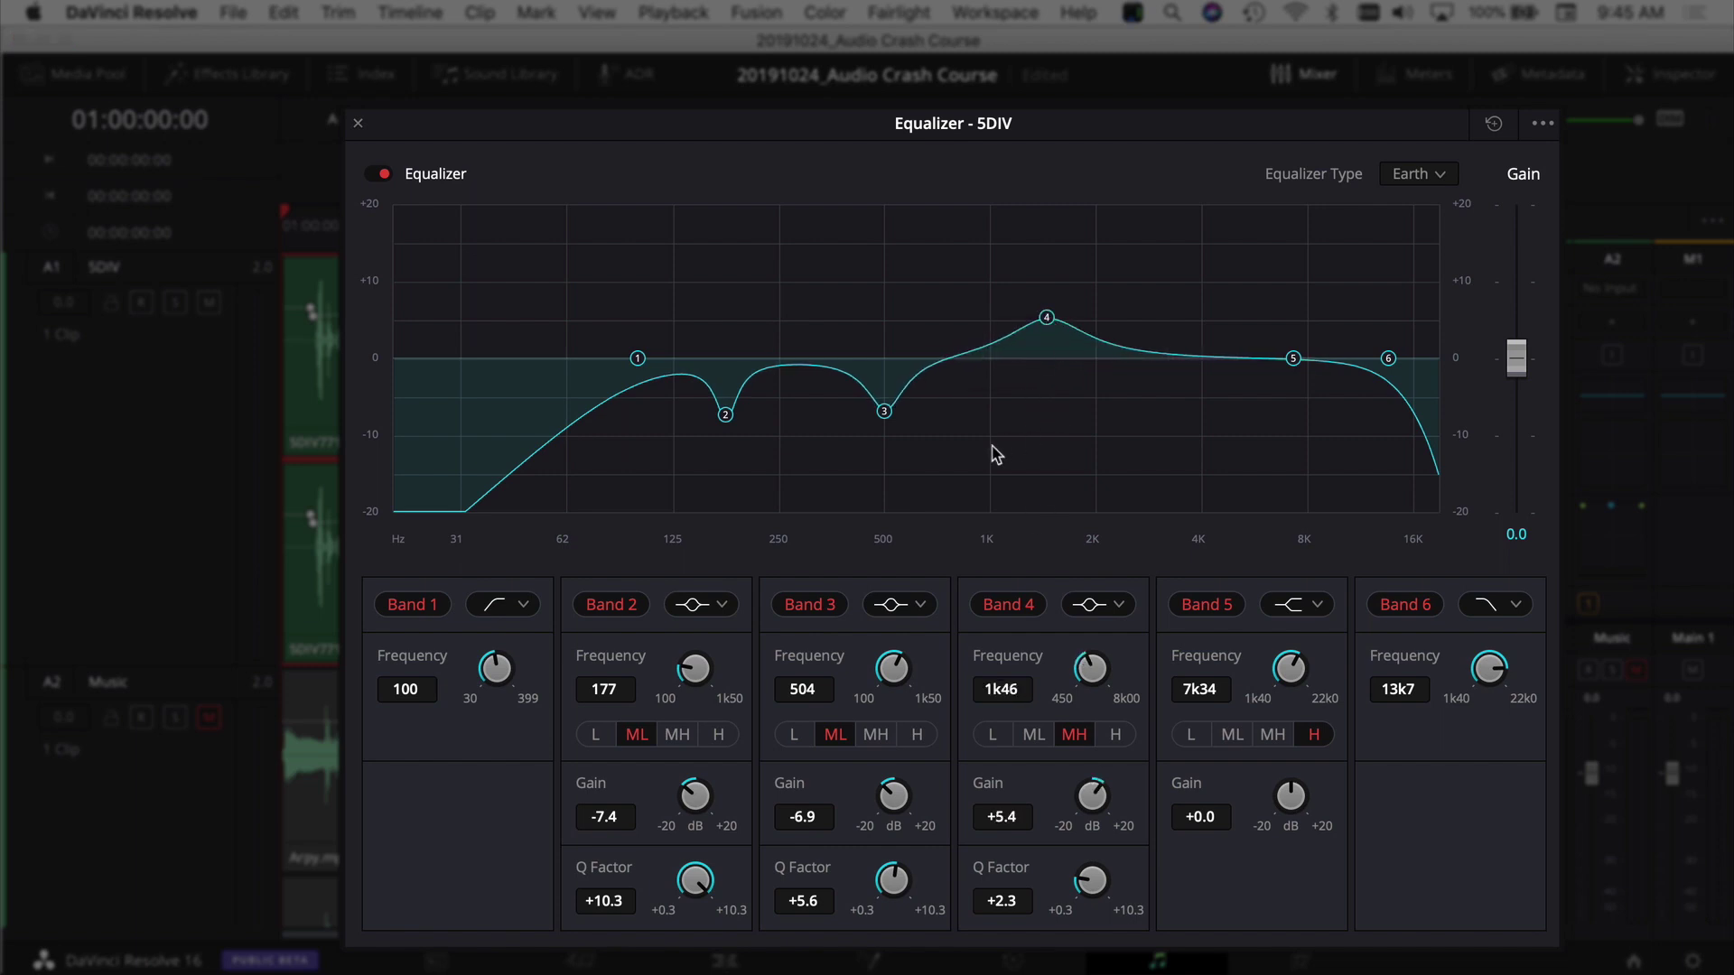
left_click_drag(1113, 878, 1258, 870)
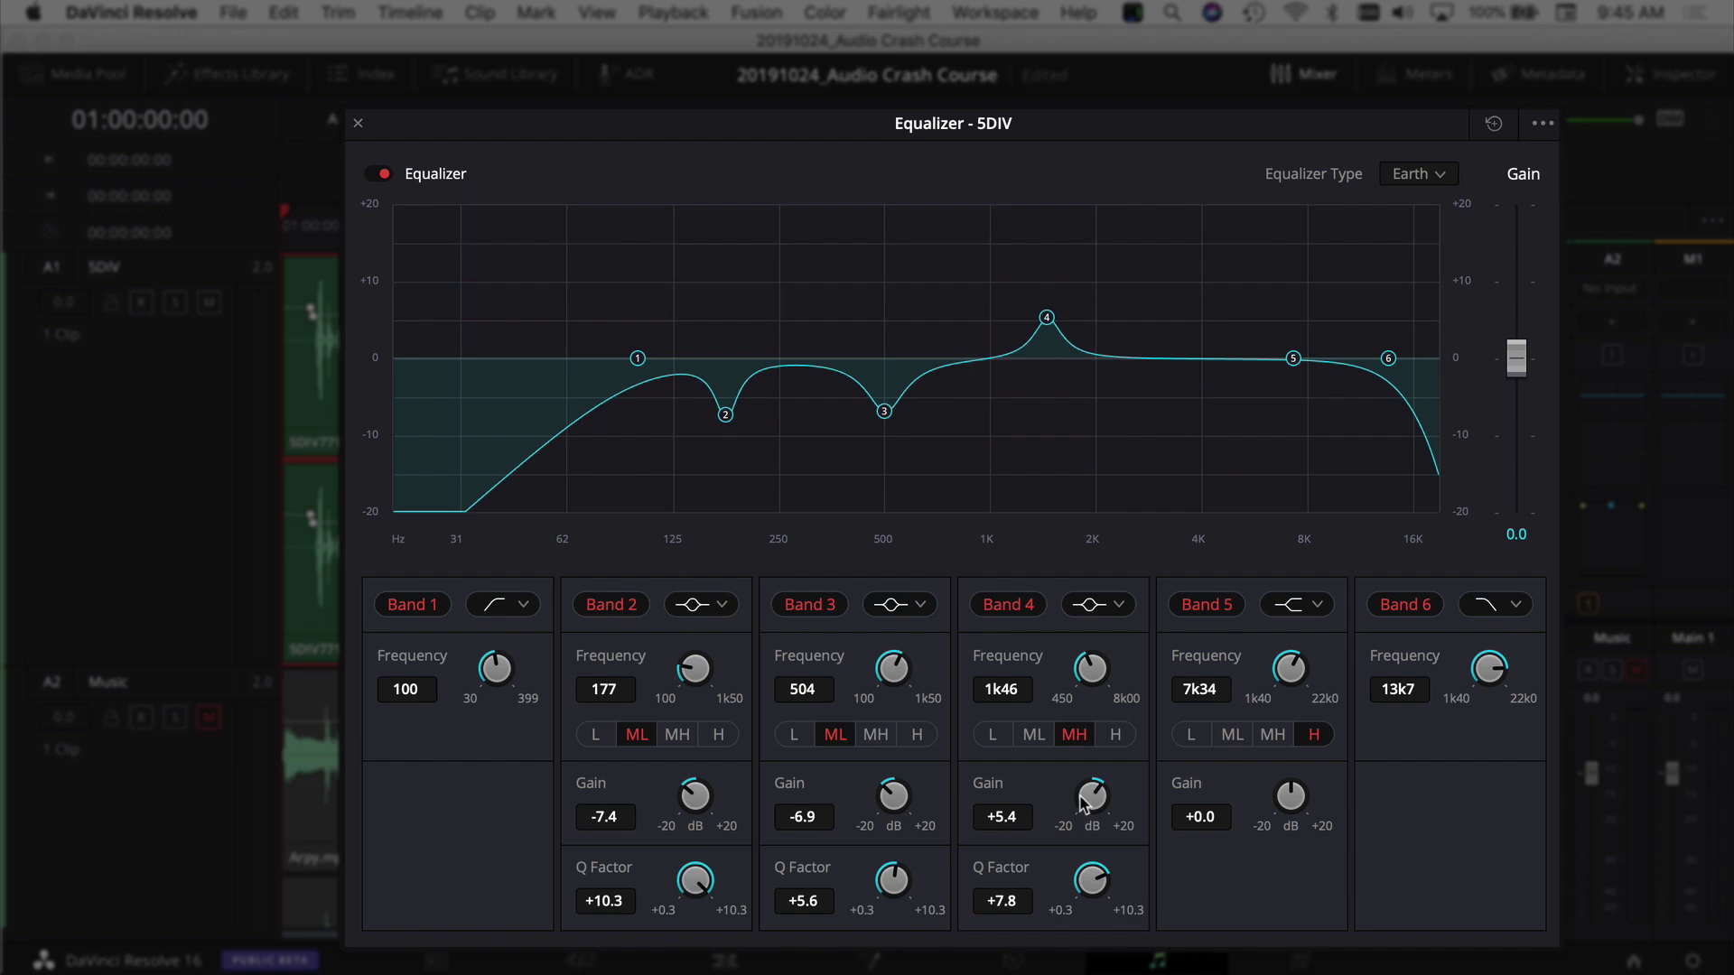
left_click_drag(1056, 302, 1083, 204)
key("space")
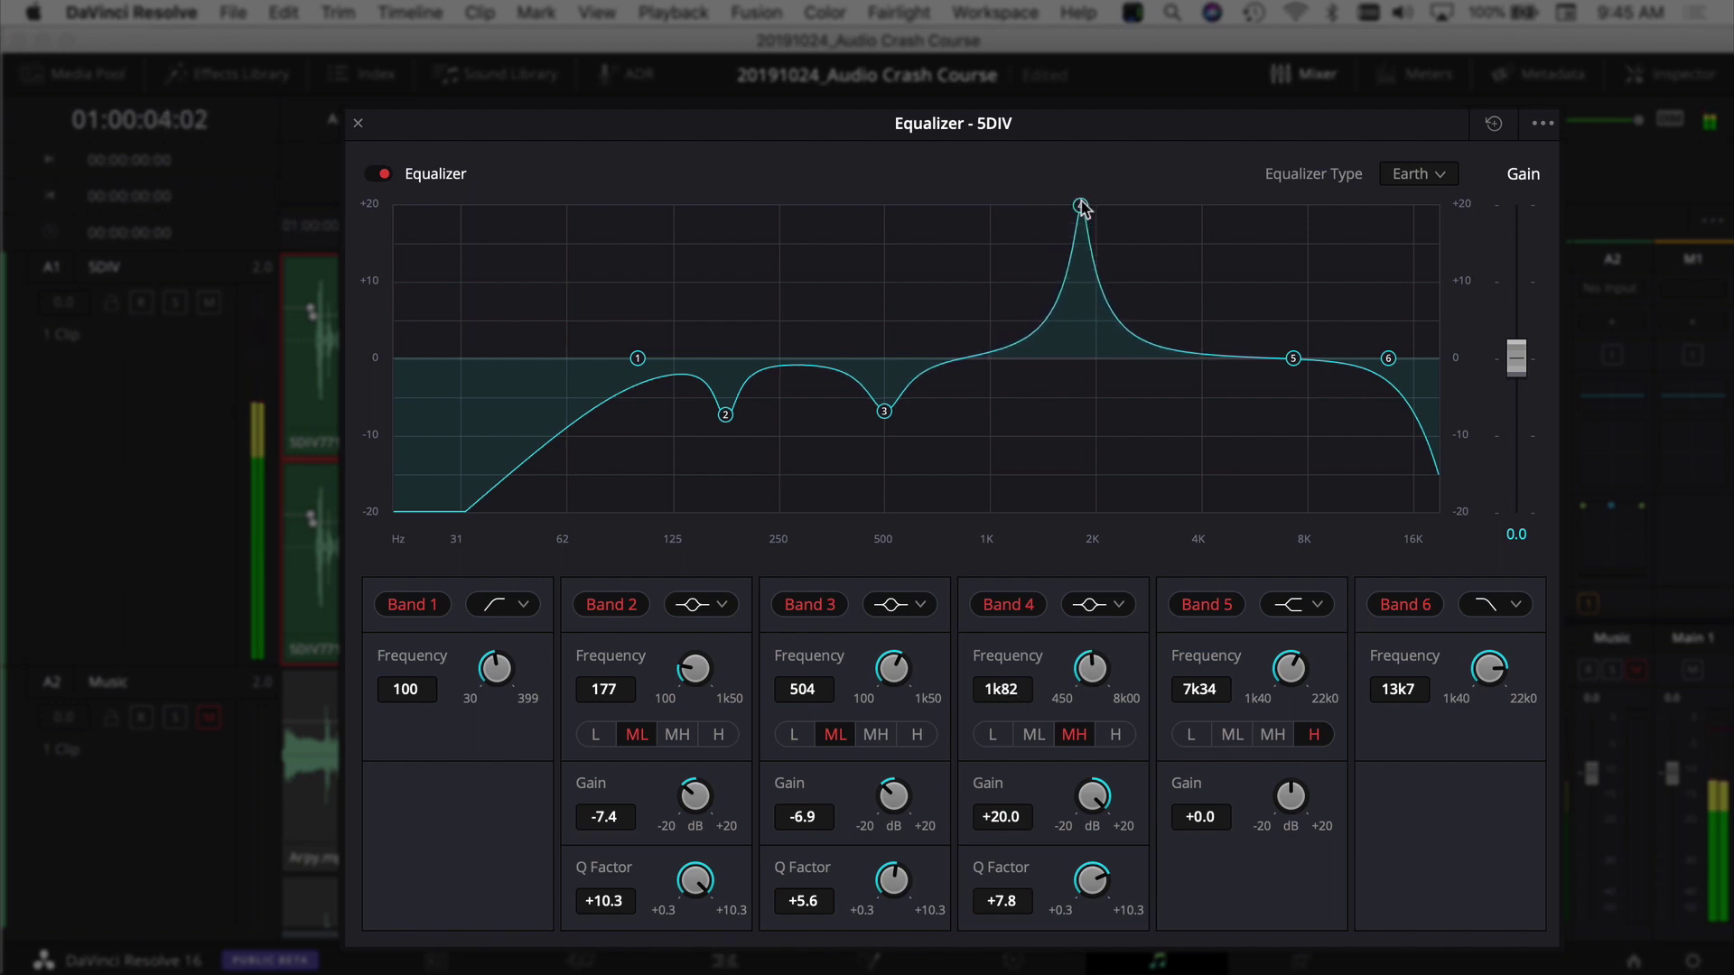
mouse_move(1081, 205)
left_mouse_down()
mouse_move(987, 200)
mouse_move(1093, 205)
left_mouse_up()
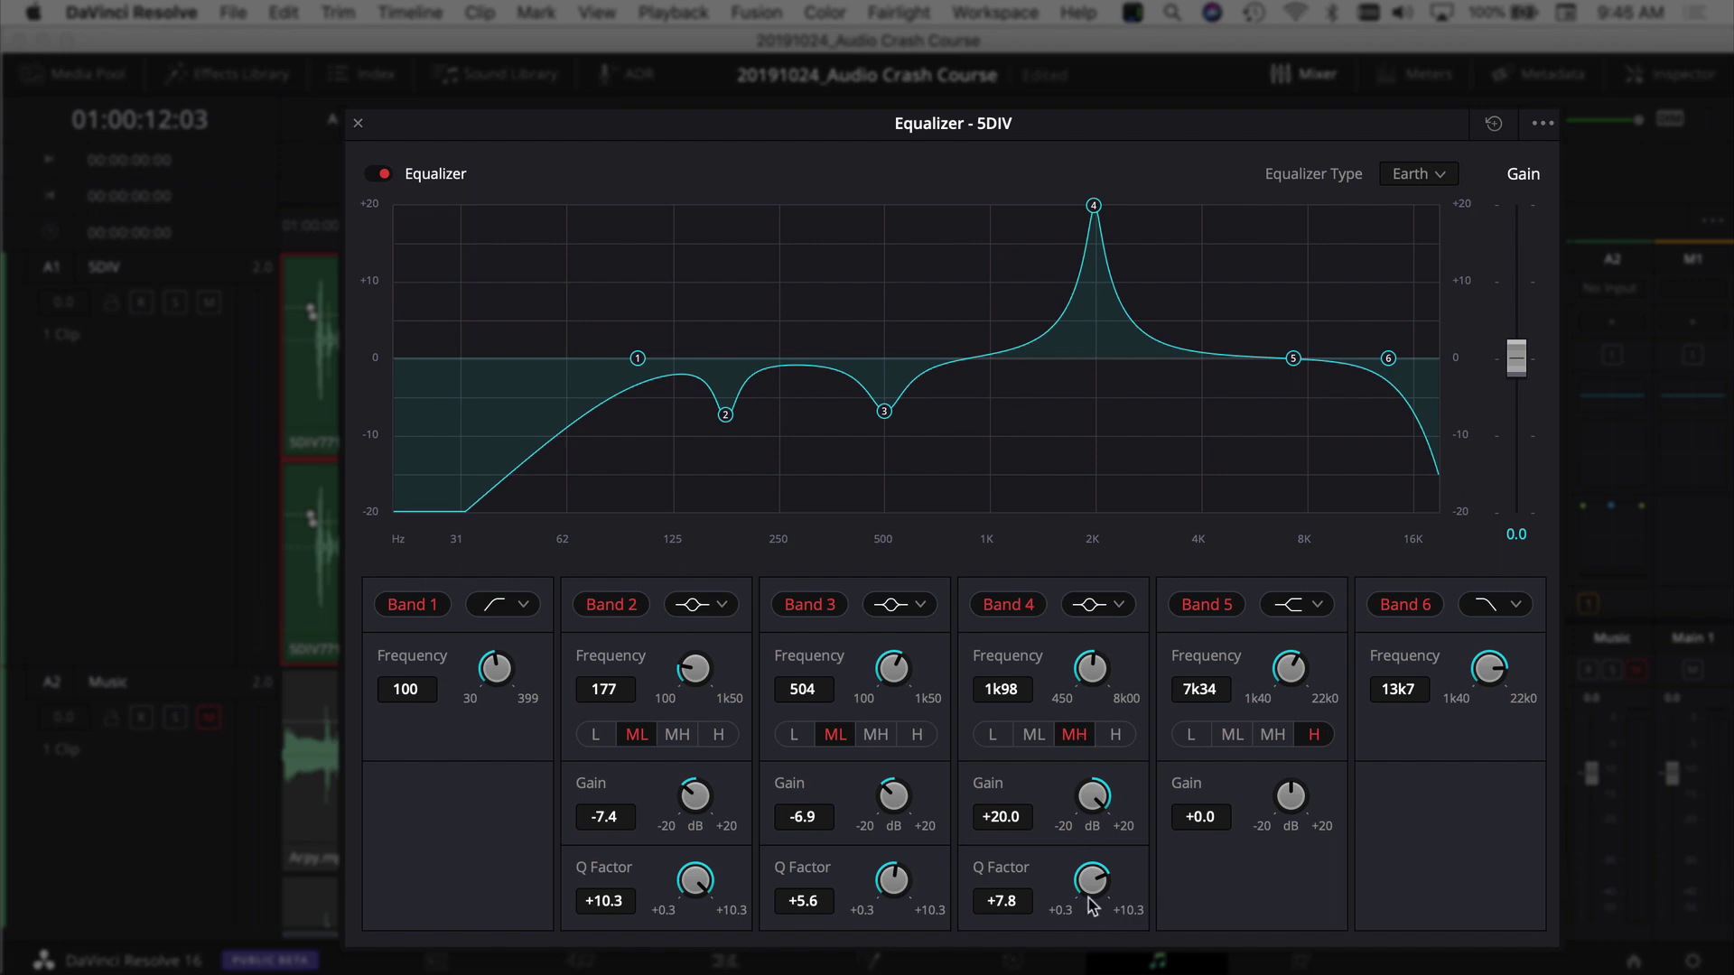
left_click_drag(1099, 806, 849, 894)
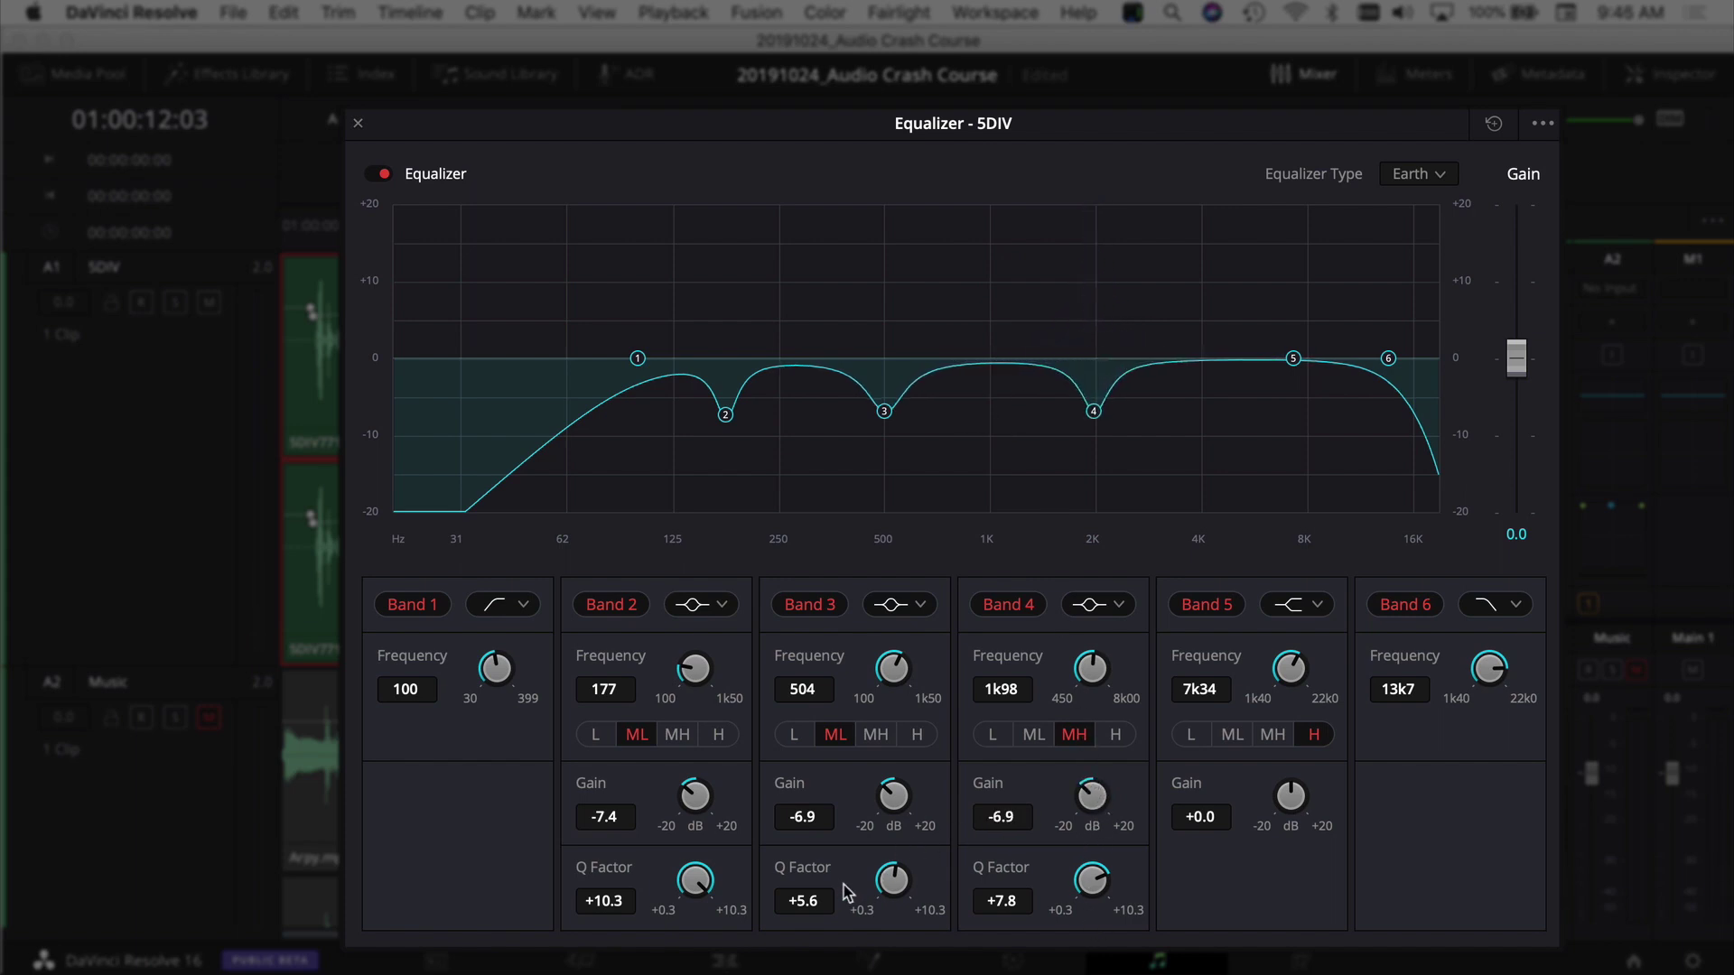
left_click_drag(1083, 420, 1040, 422)
left_click_drag(1092, 898, 997, 905)
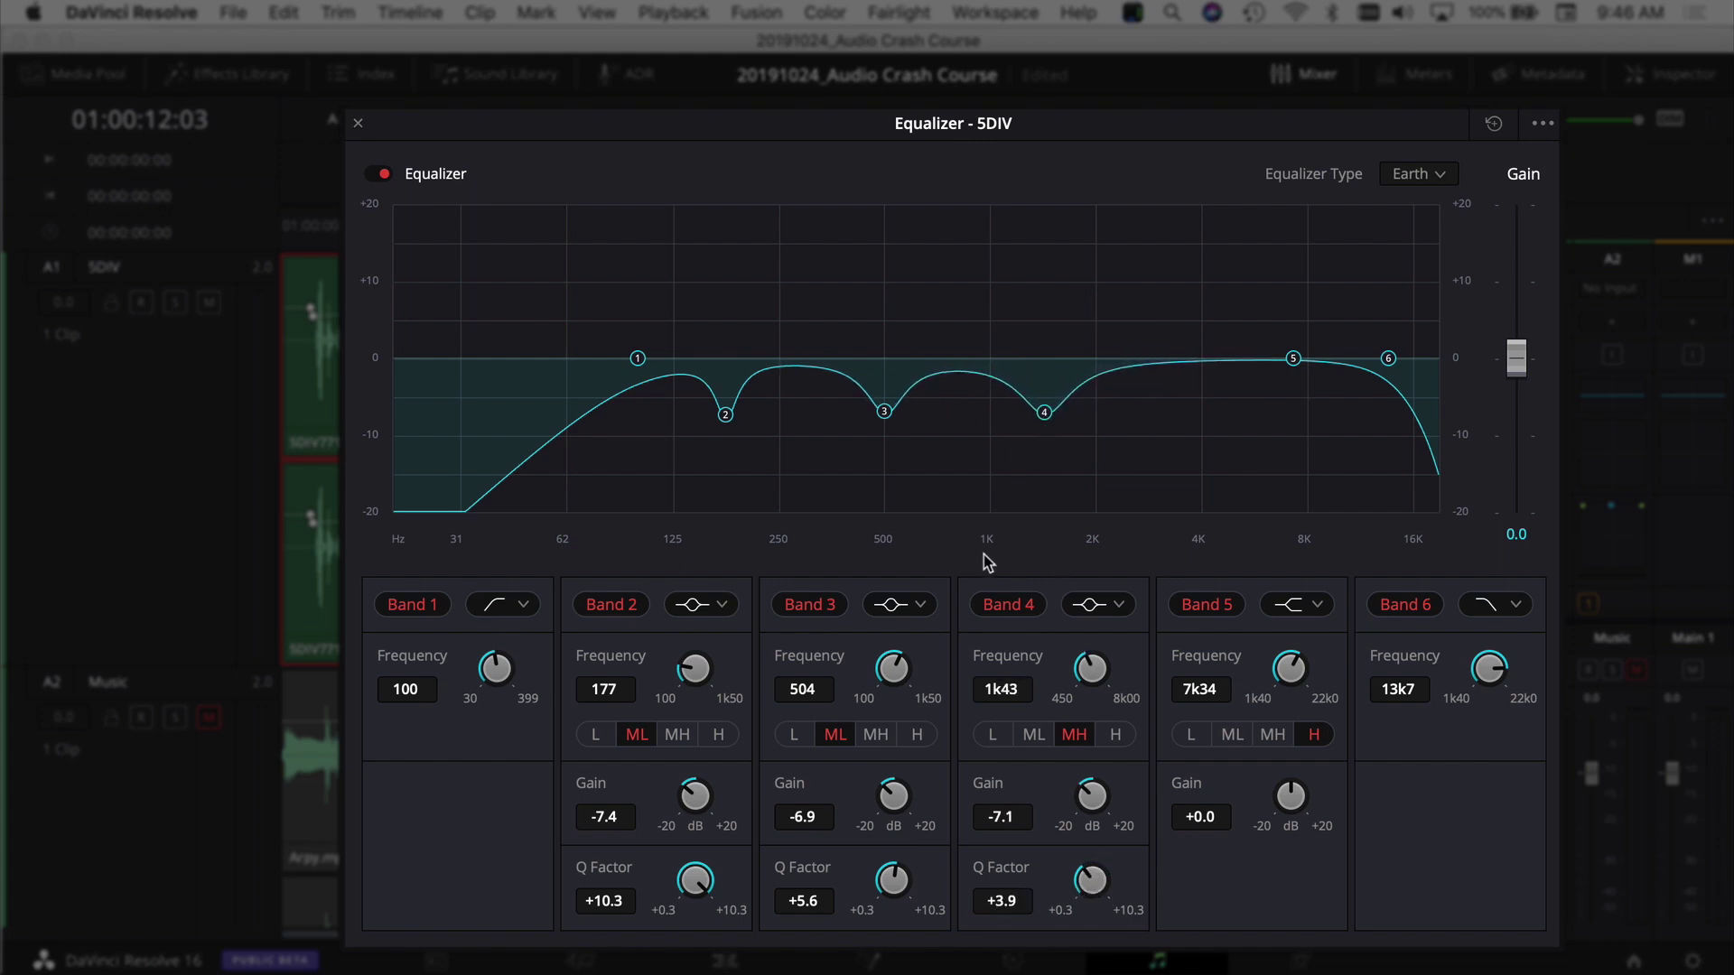
left_click_drag(1044, 420, 1043, 432)
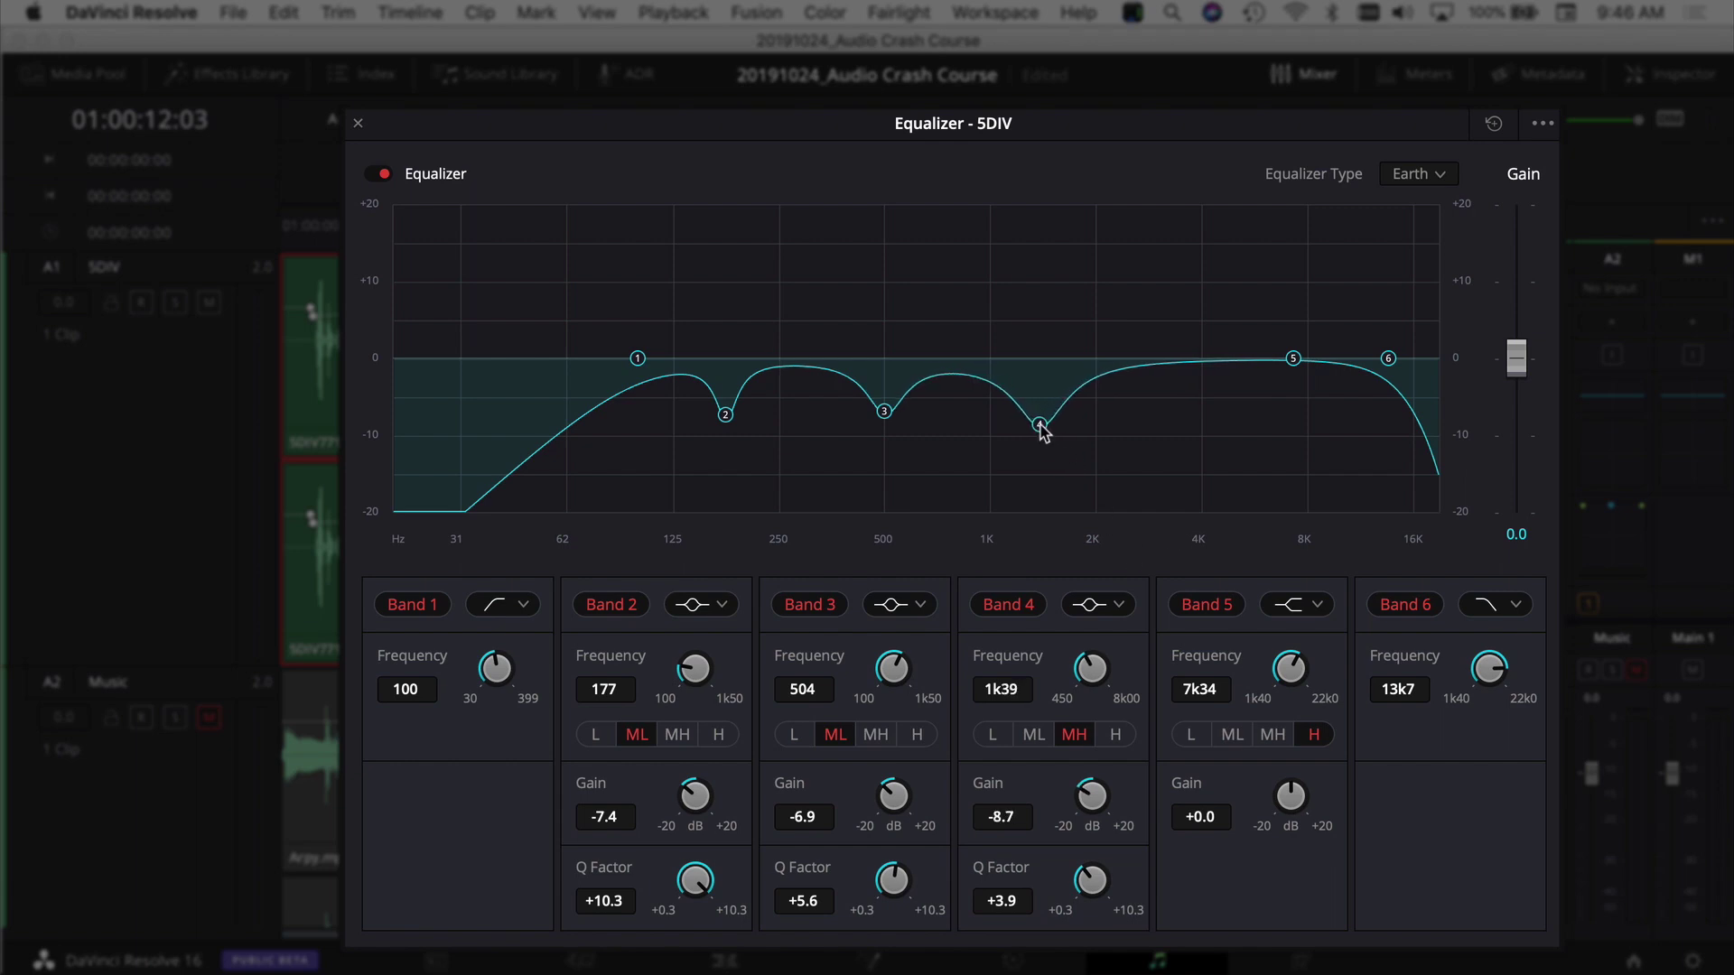
While the voice plays from the start, adjust Band 4 to -11.2 dB with Q Factor +2.1 and Band 3 to -8.0 dB at 500 Hz
key("Home")
key("space")
left_click_drag(1037, 433, 1041, 443)
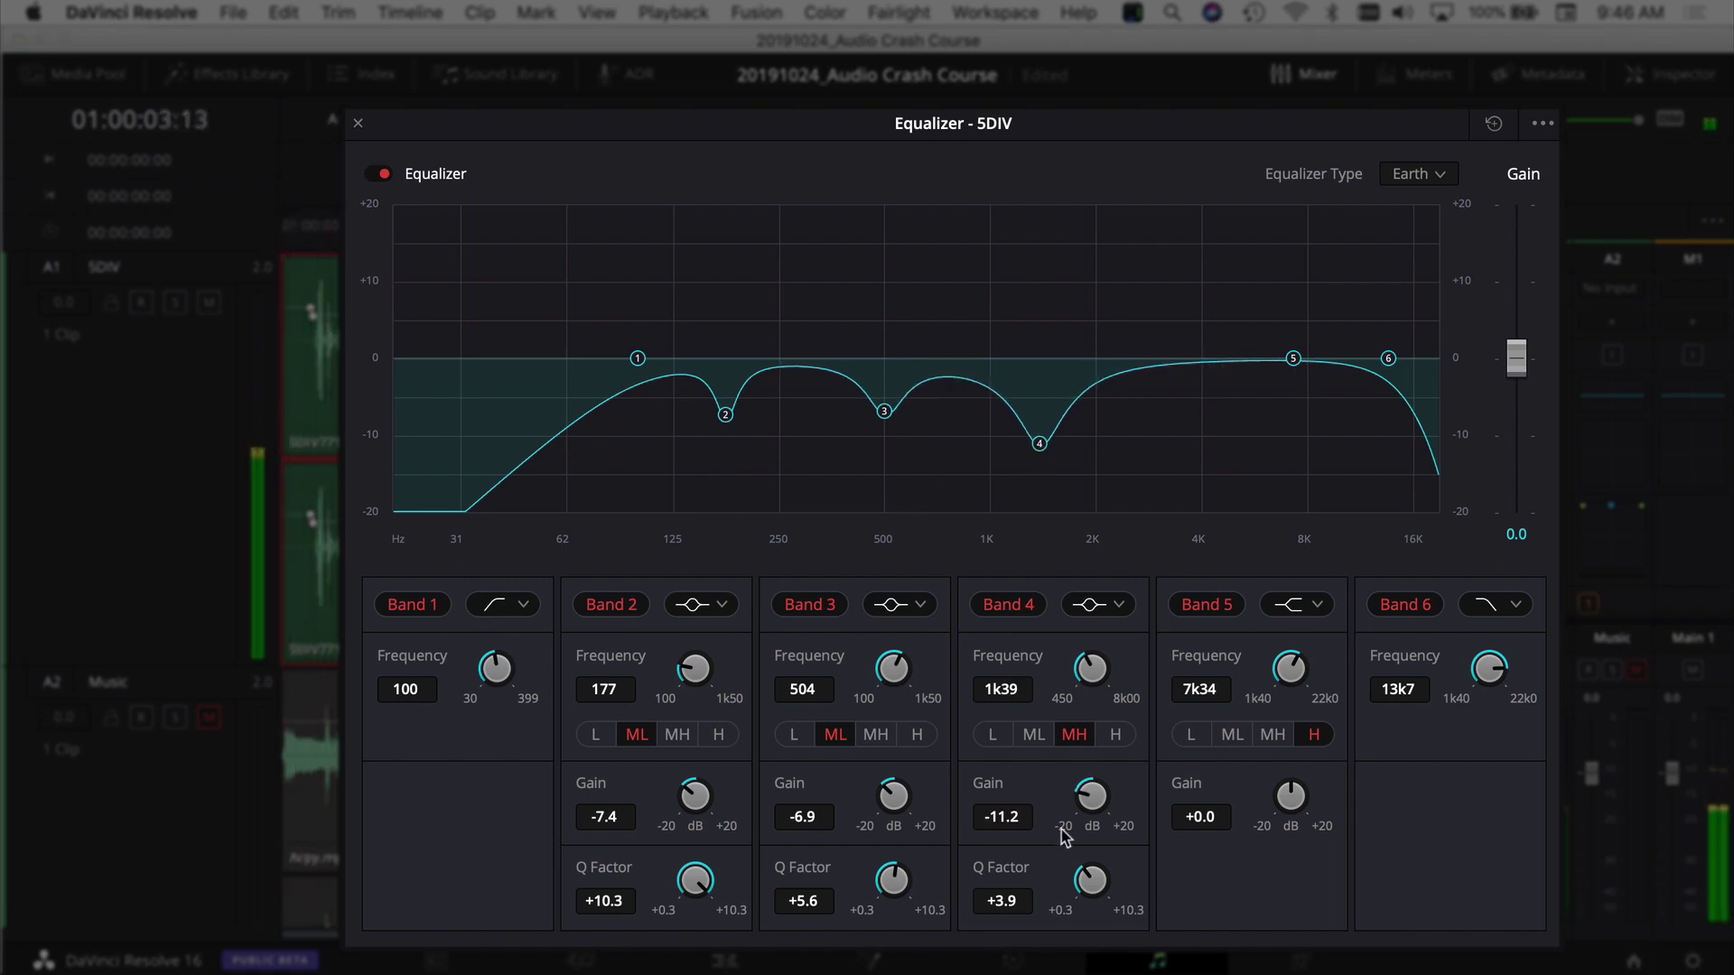
left_click_drag(1074, 889, 1037, 882)
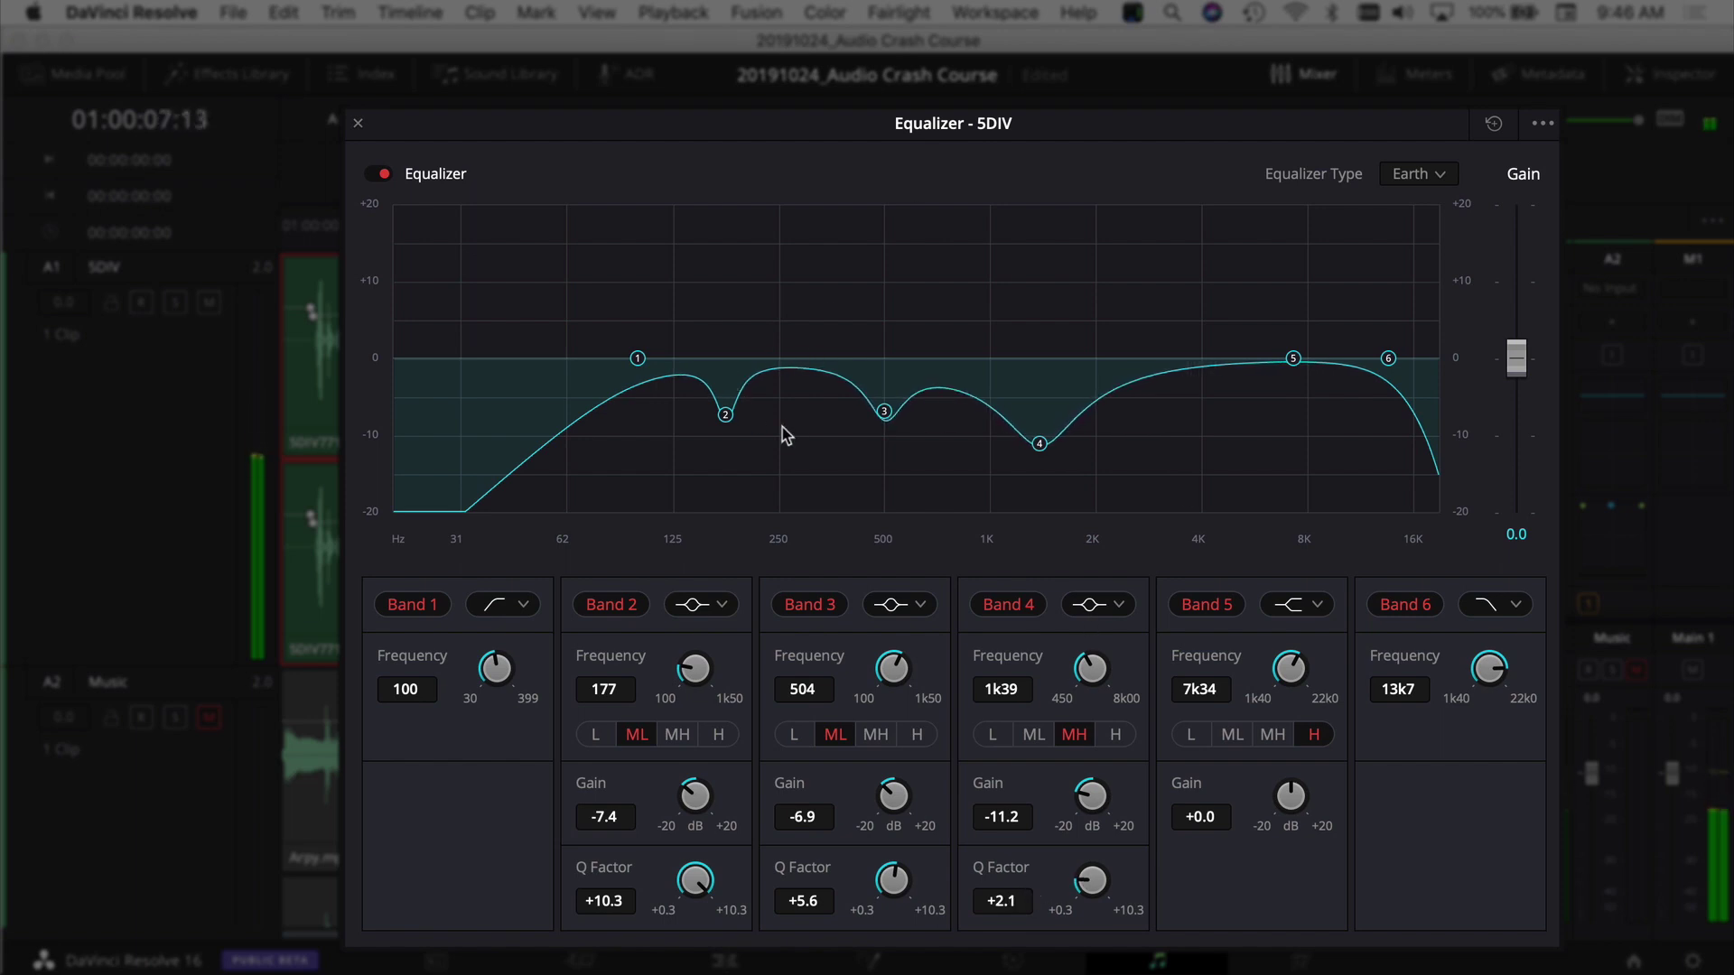
left_click_drag(884, 412, 883, 419)
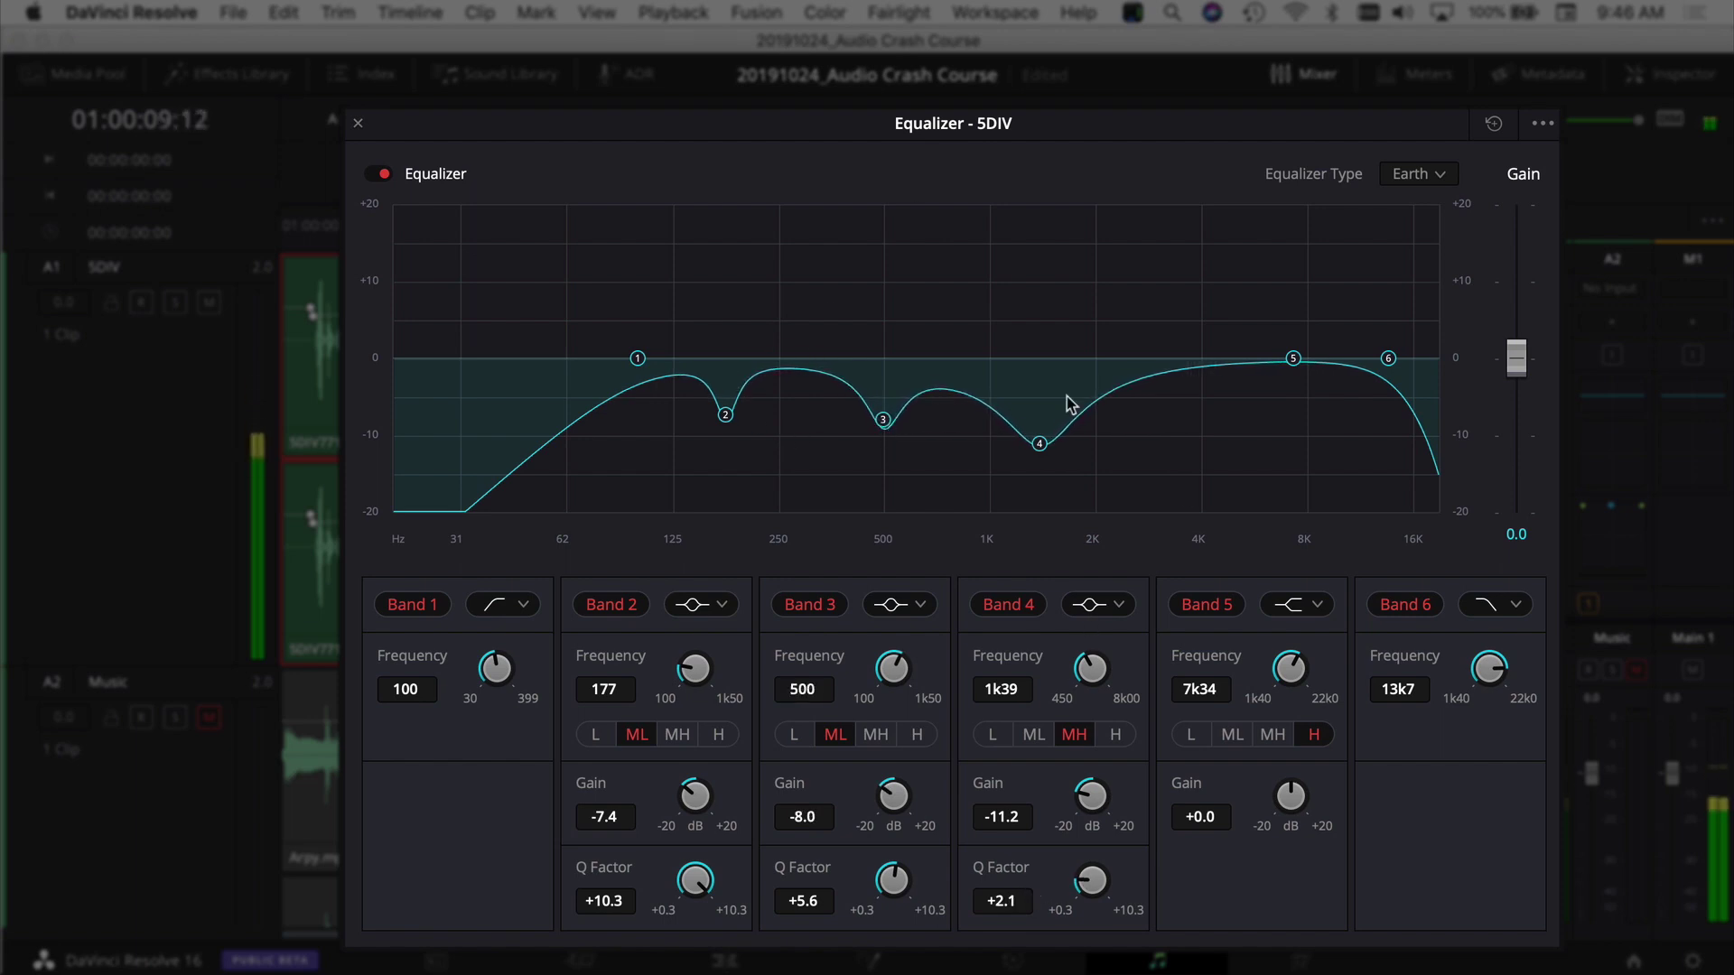
Bypass and re-enable the equalizer during playback to compare the voice with all three mid-band cuts
left_click(378, 175)
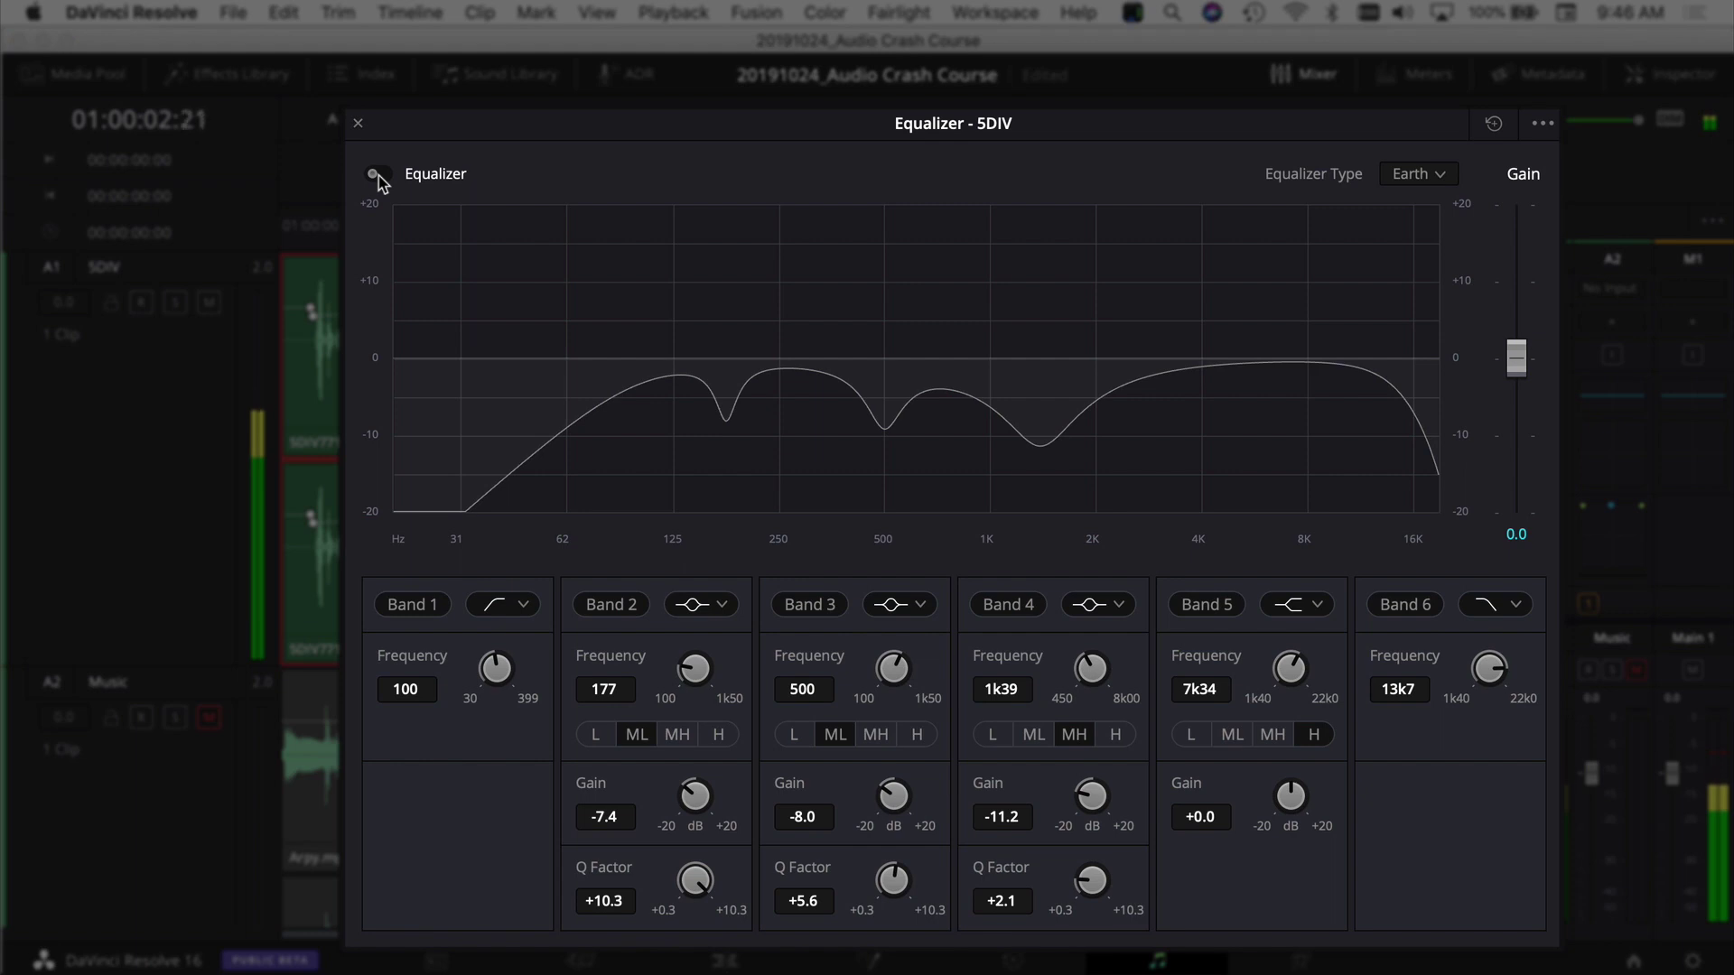
left_click(377, 175)
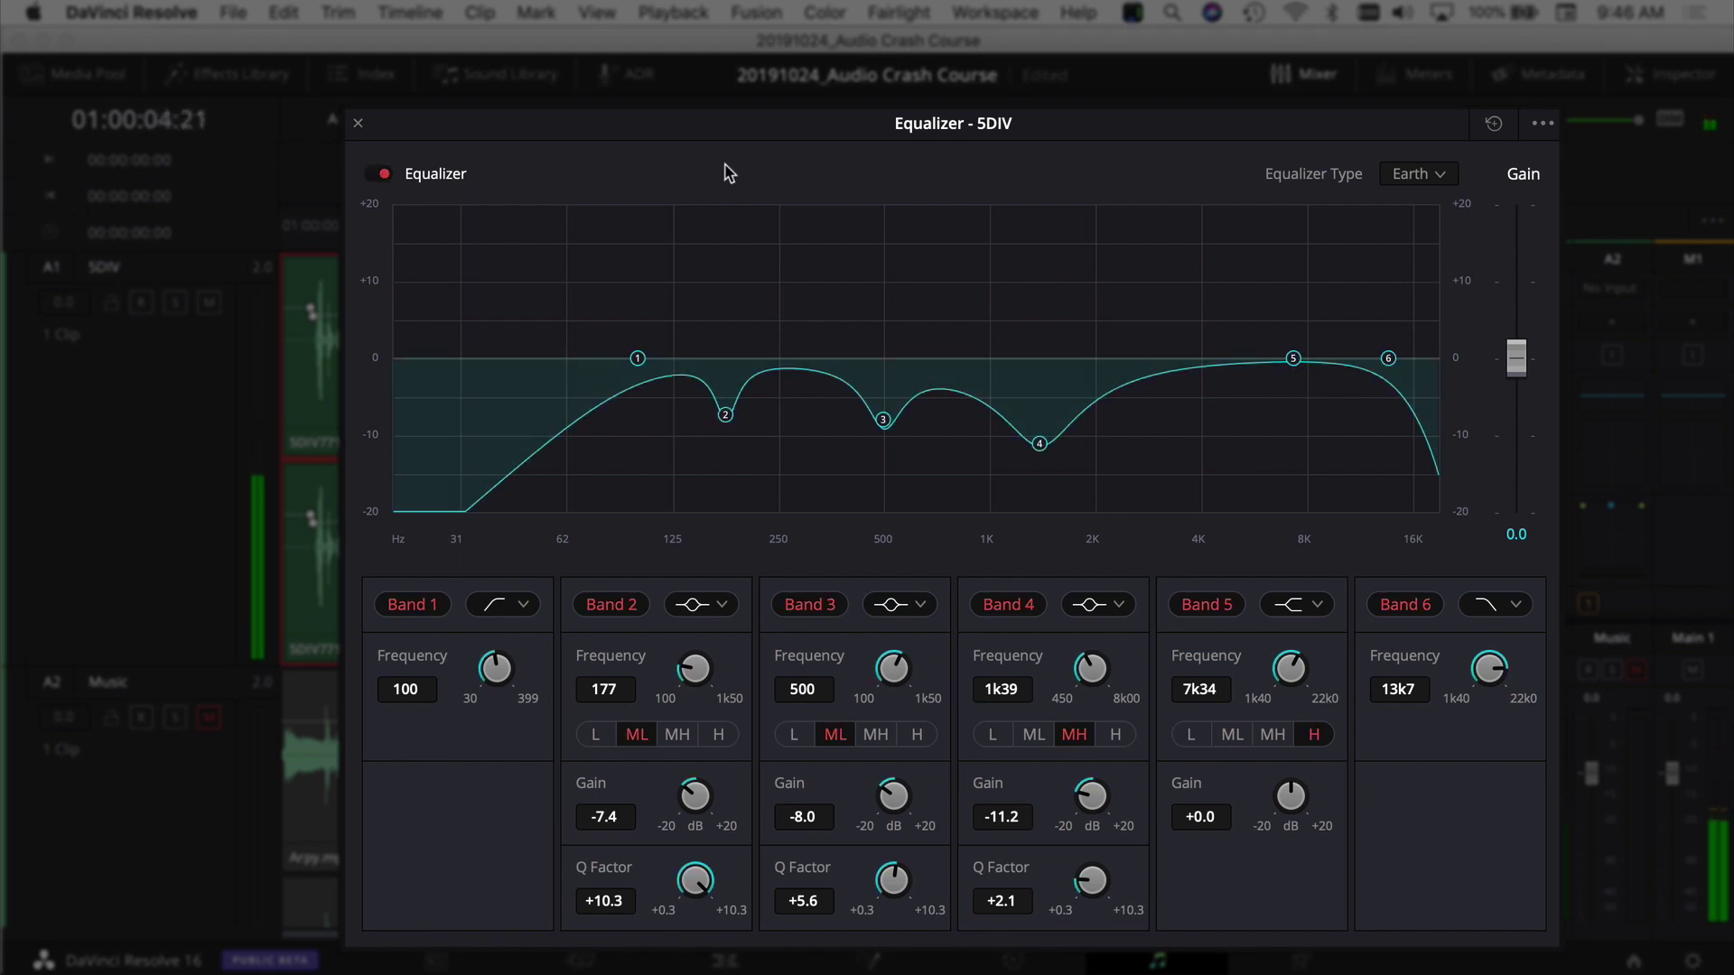
Turn Band 5 into a wide bell boost at 3k14 with +3.5 dB gain and Q Factor +0.3
left_click_drag(1294, 359, 1178, 344)
double_click(1177, 343)
scroll(1297, 898, "down", 5)
left_click_drag(1190, 348, 1163, 331)
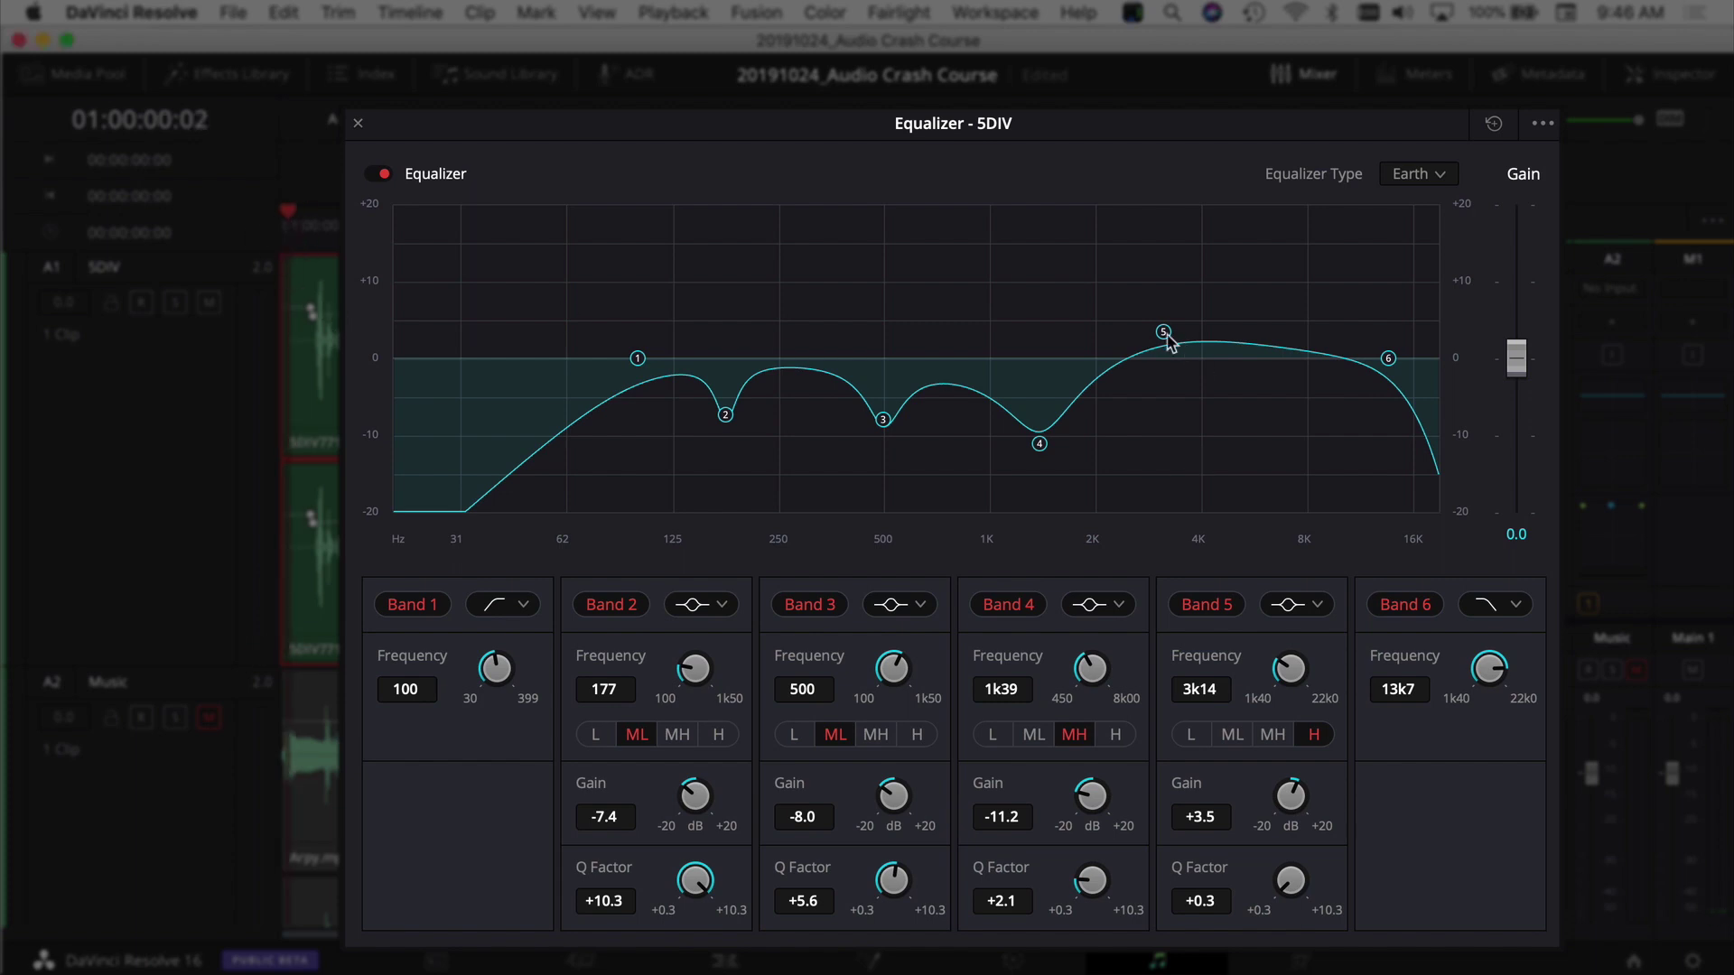
Move Band 5 to 4k55 with -1.0 dB gain, and raise the equalizer's overall gain to 1.4 while playing the voice
left_click_drag(1163, 334, 1223, 371)
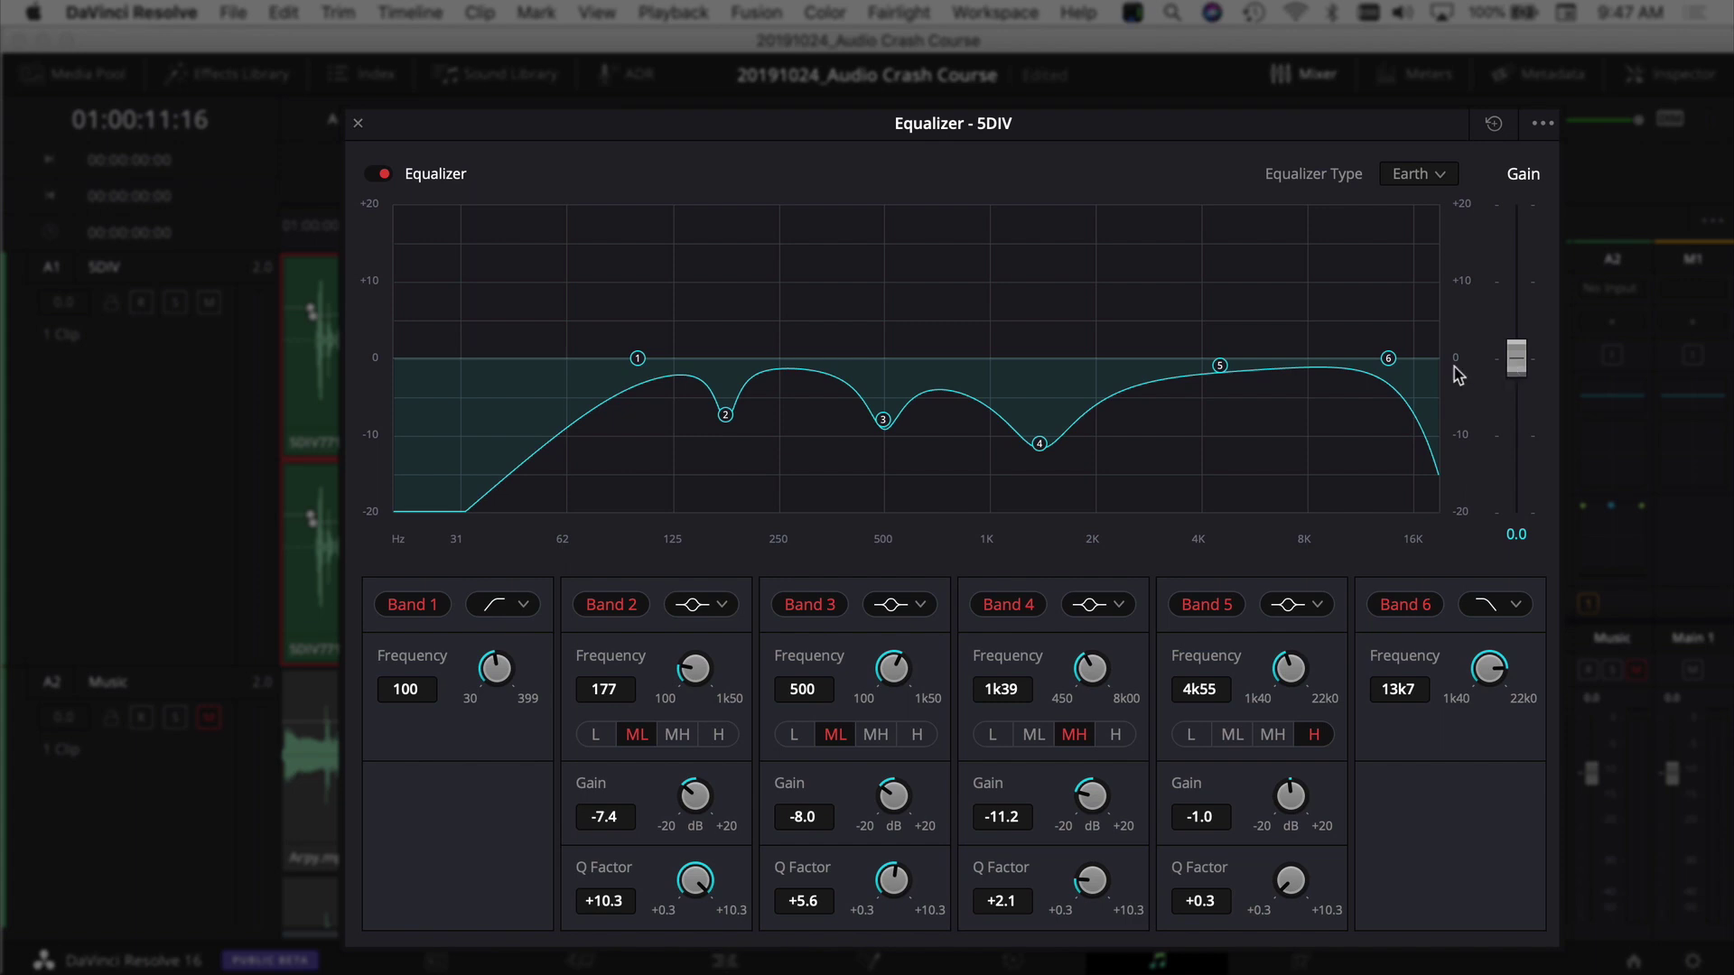
key("Home")
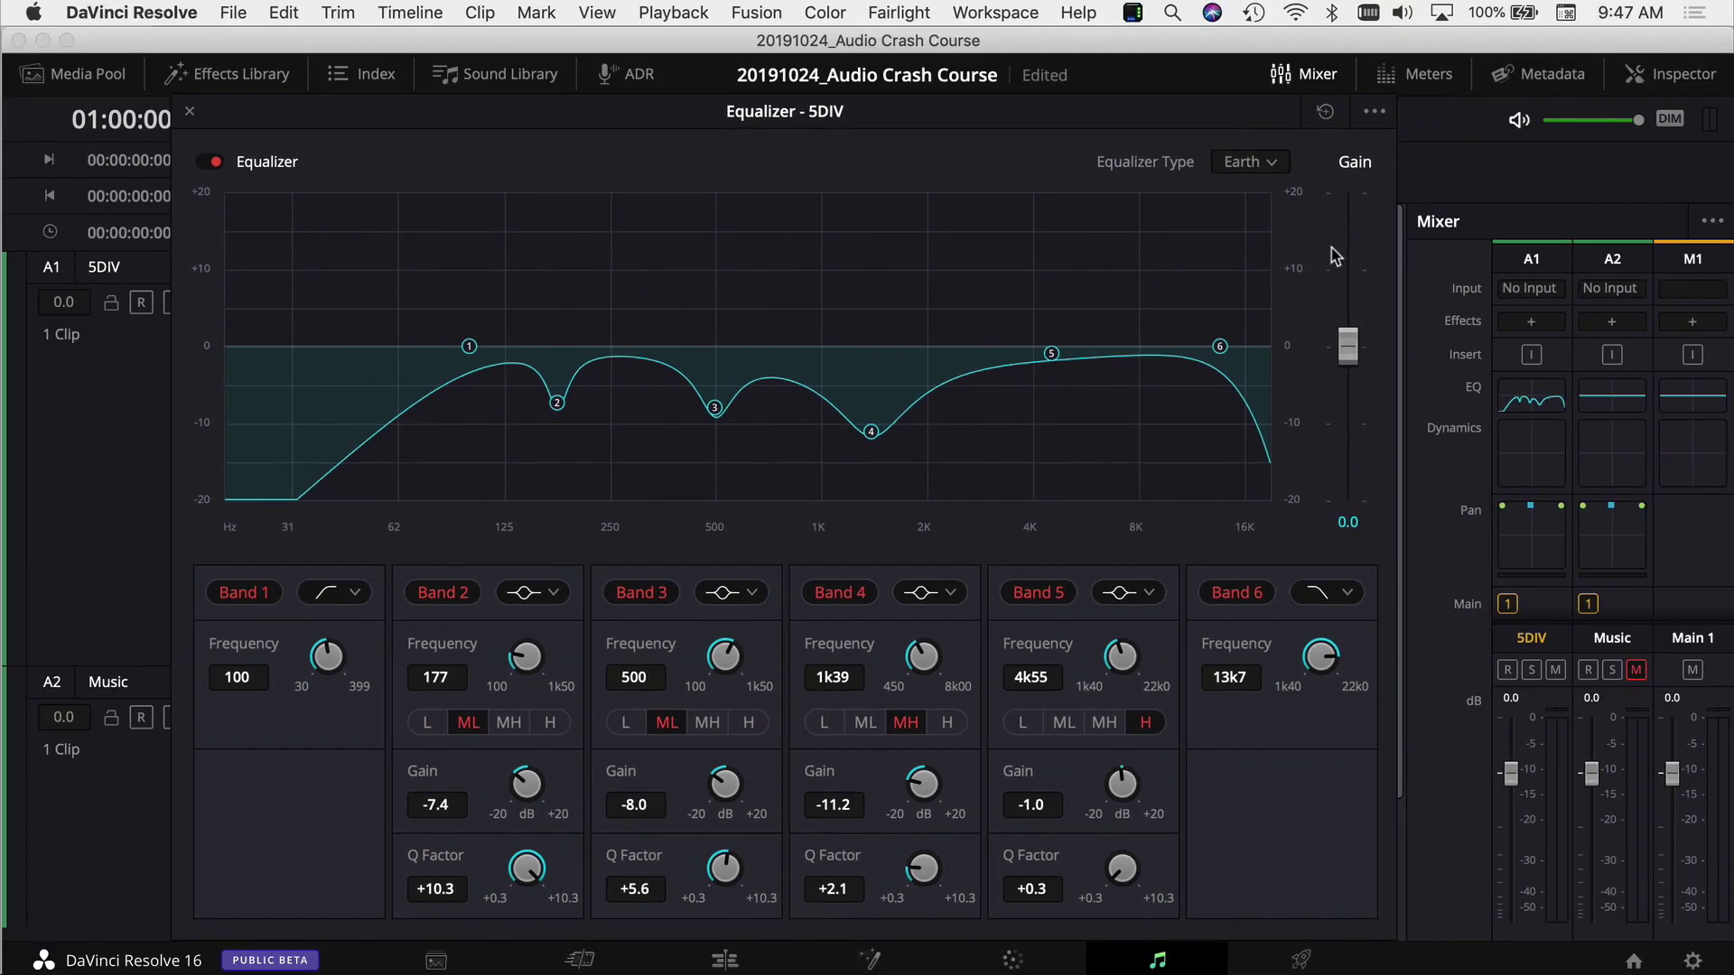
left_click_drag(1348, 351, 1348, 346)
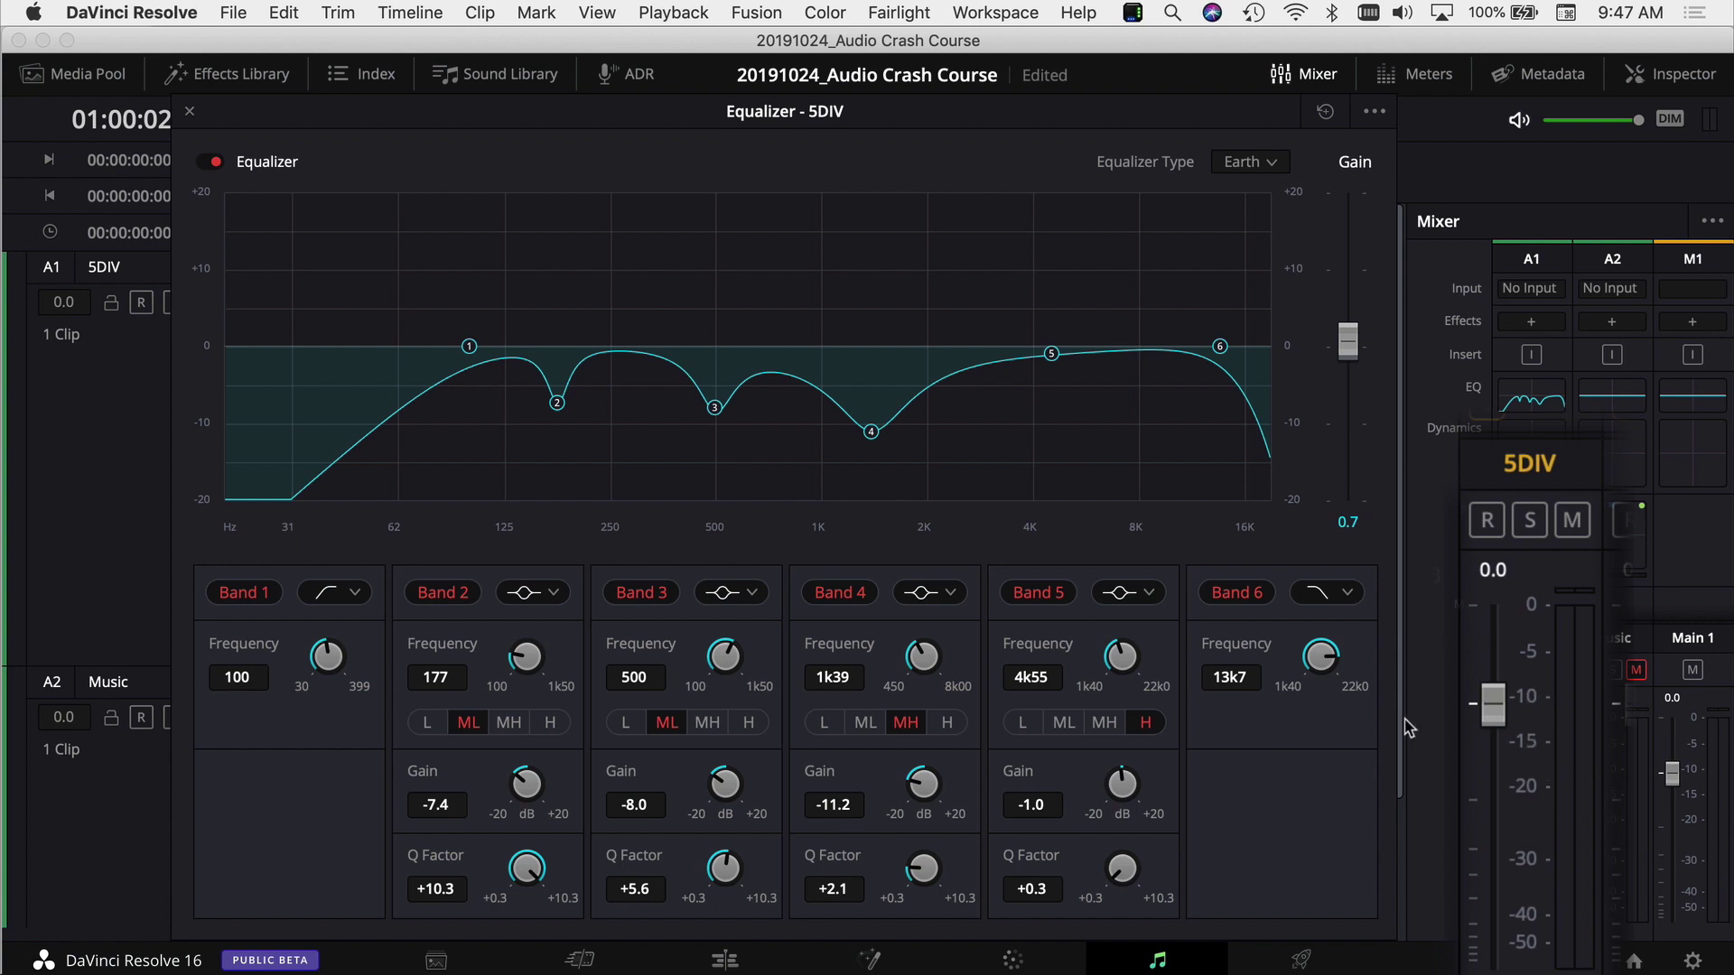
left_click_drag(1348, 352, 1354, 343)
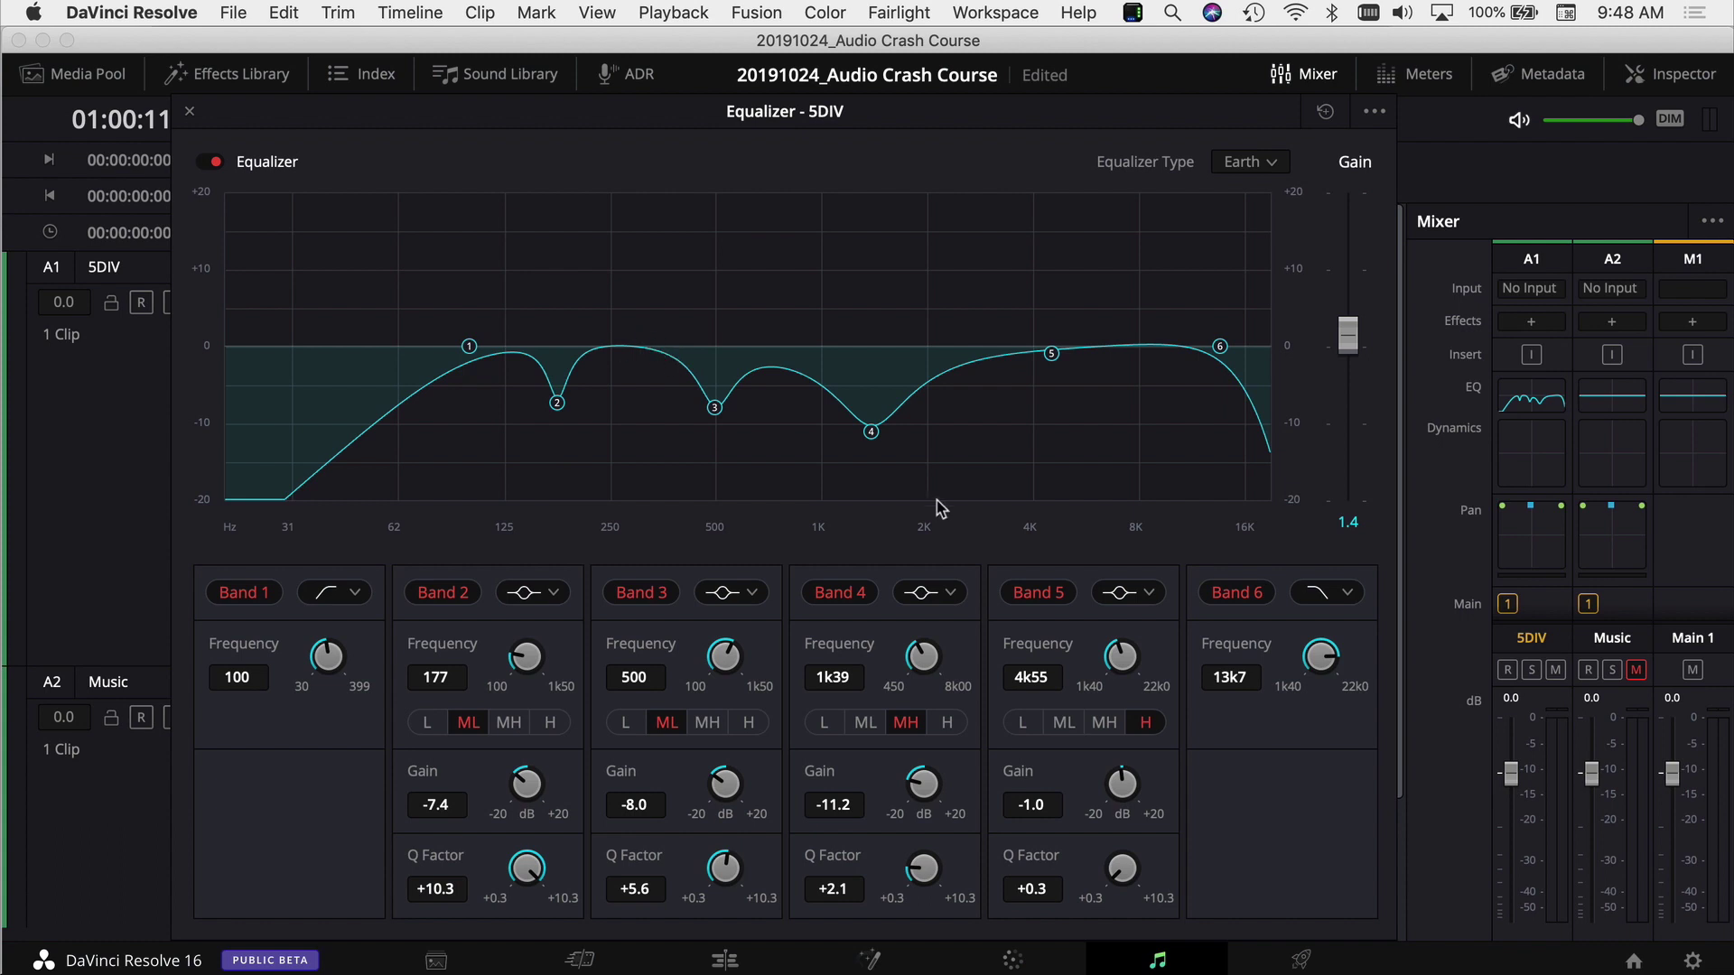
Save the 5DIV track's equalizer settings in the Presets Library as a new equalizer preset named Rode Lav Mic
left_click(898, 14)
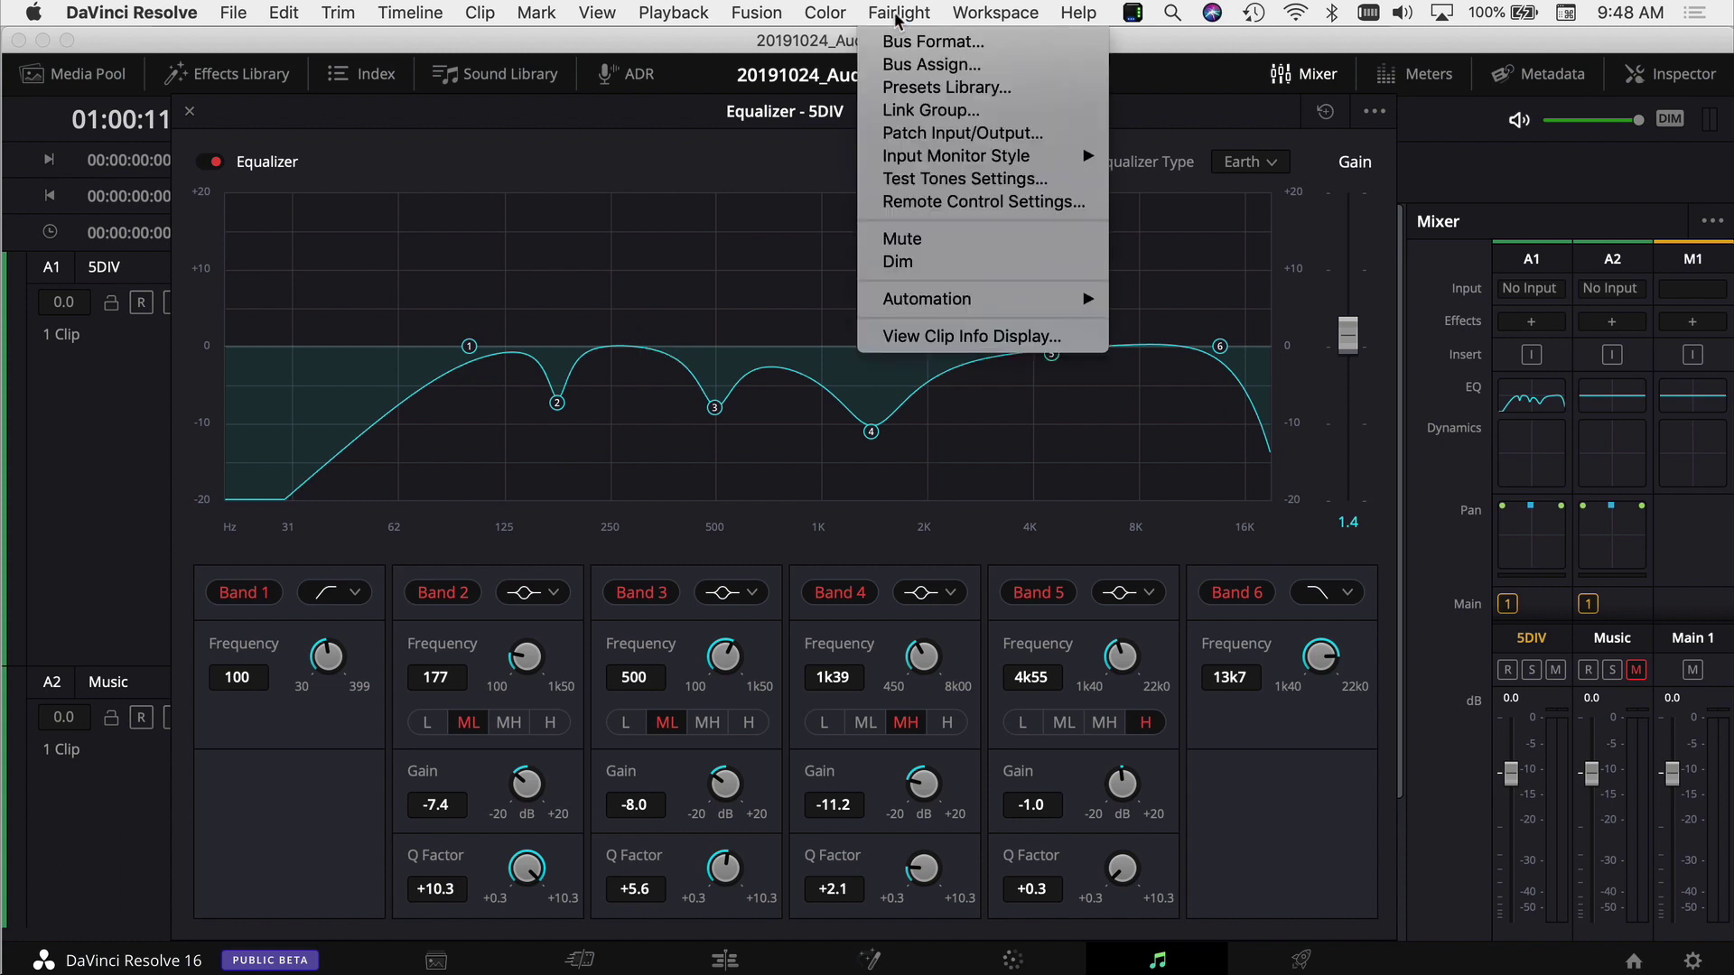
left_click(925, 88)
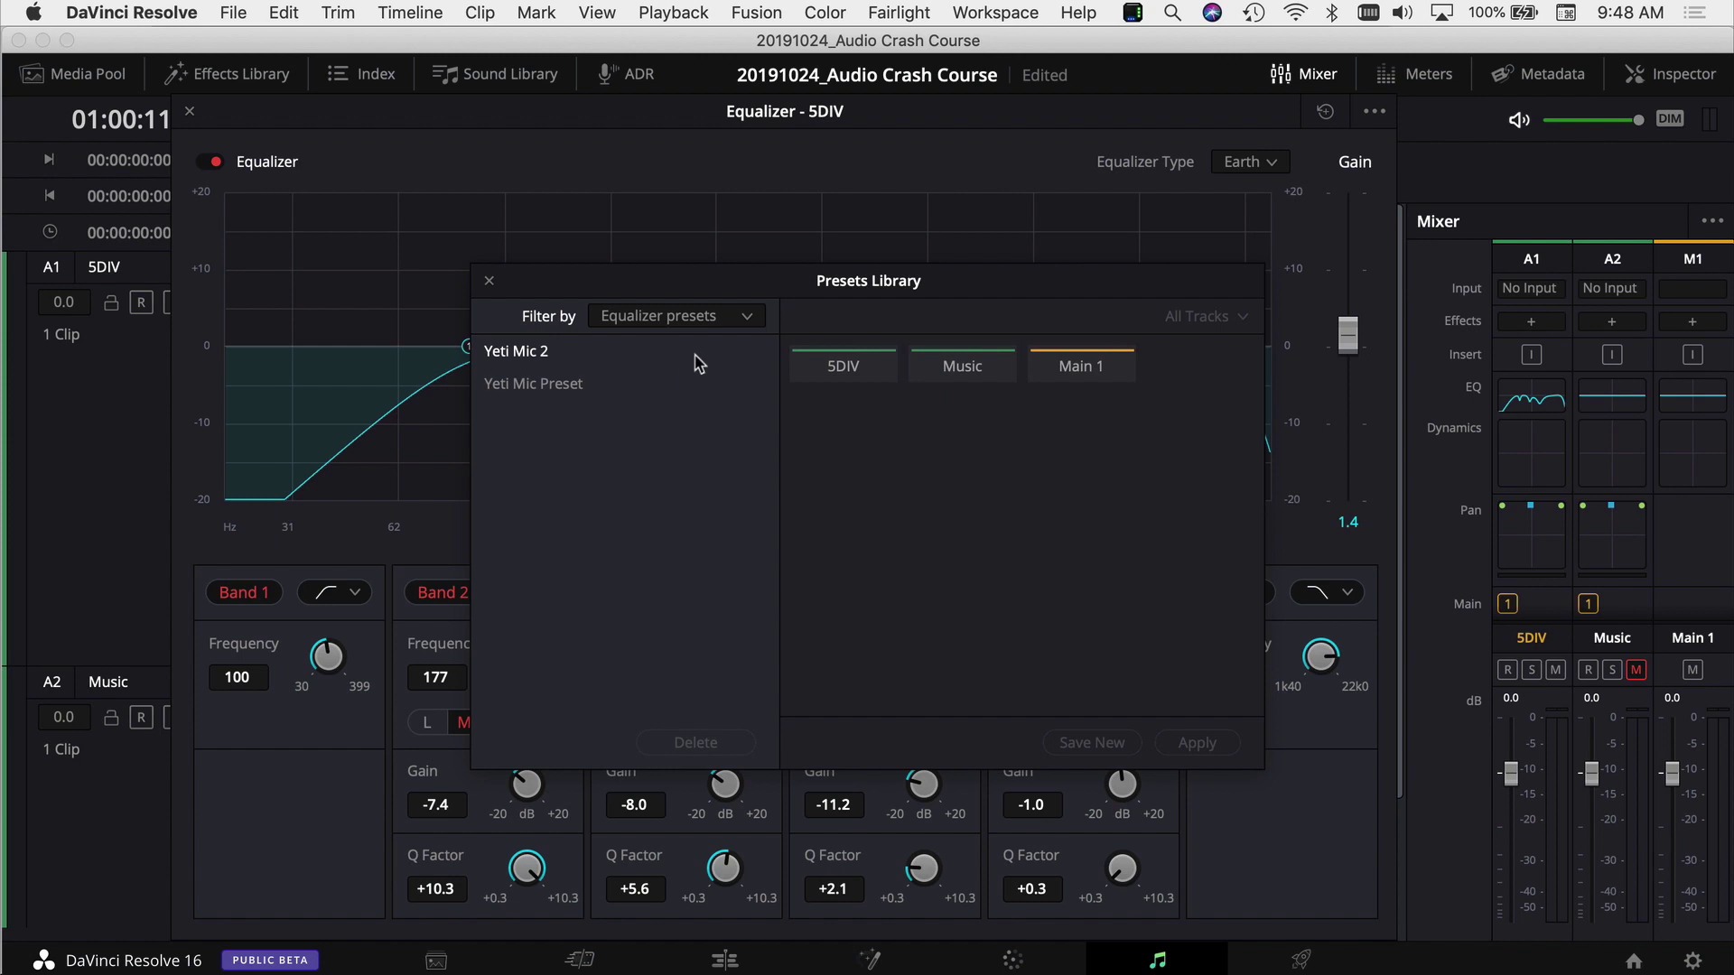
left_click(655, 316)
left_click(673, 341)
left_click(845, 371)
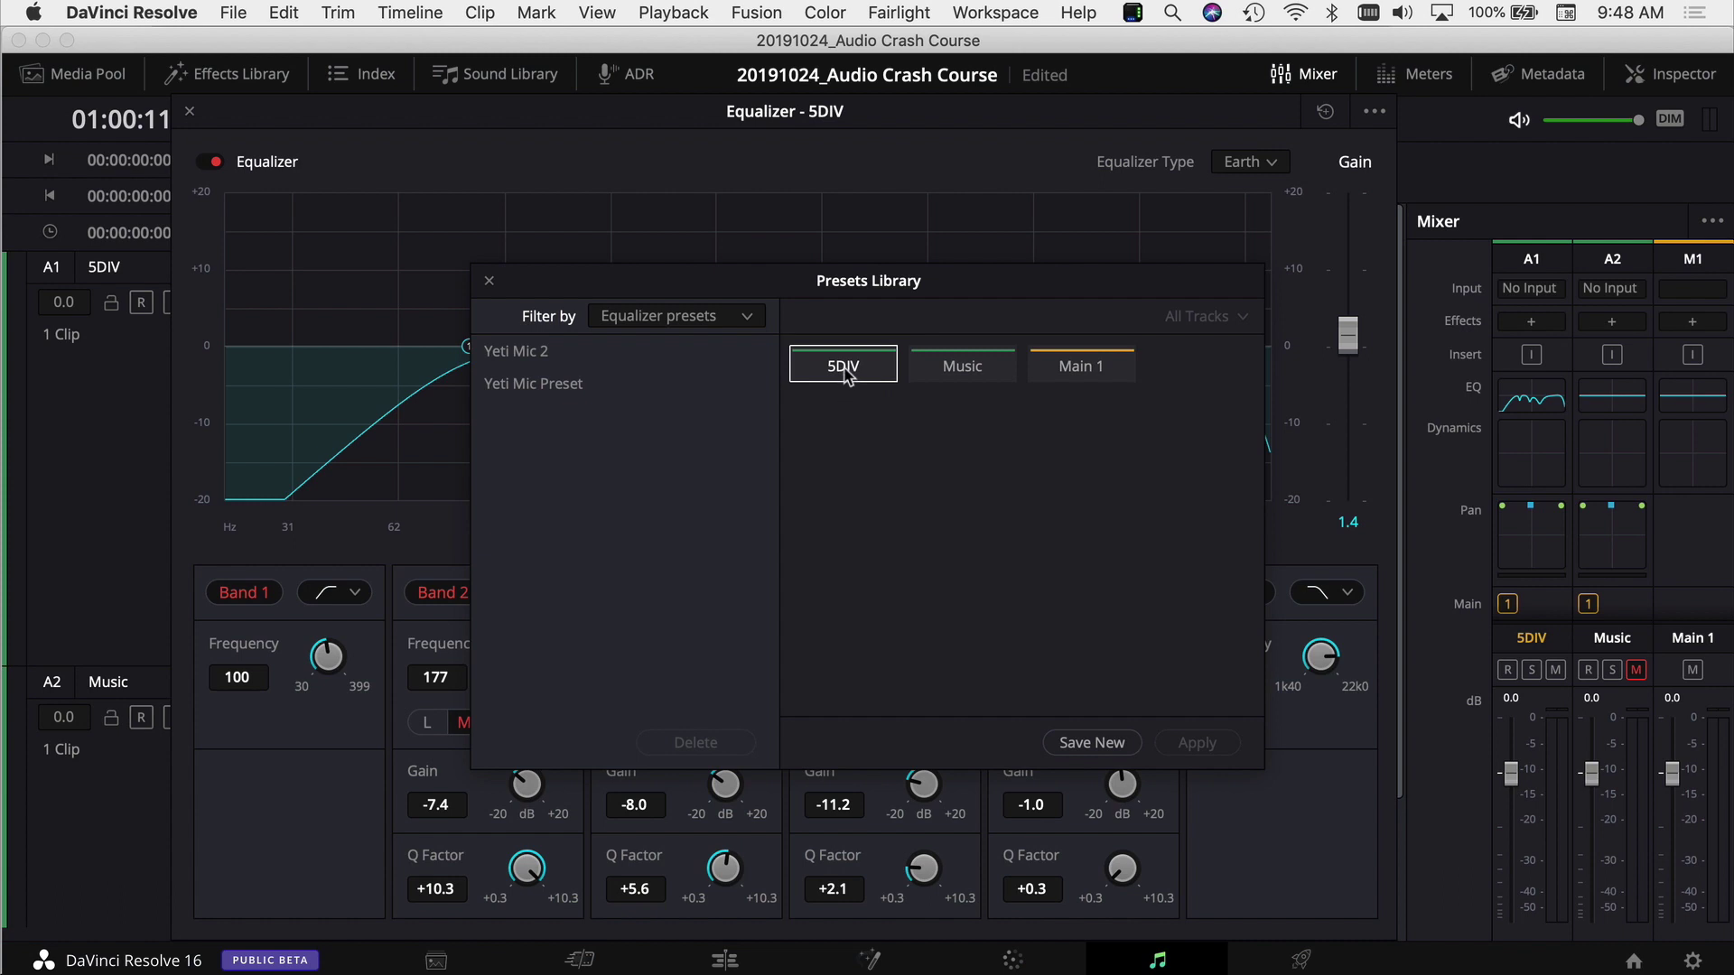
left_click(1075, 746)
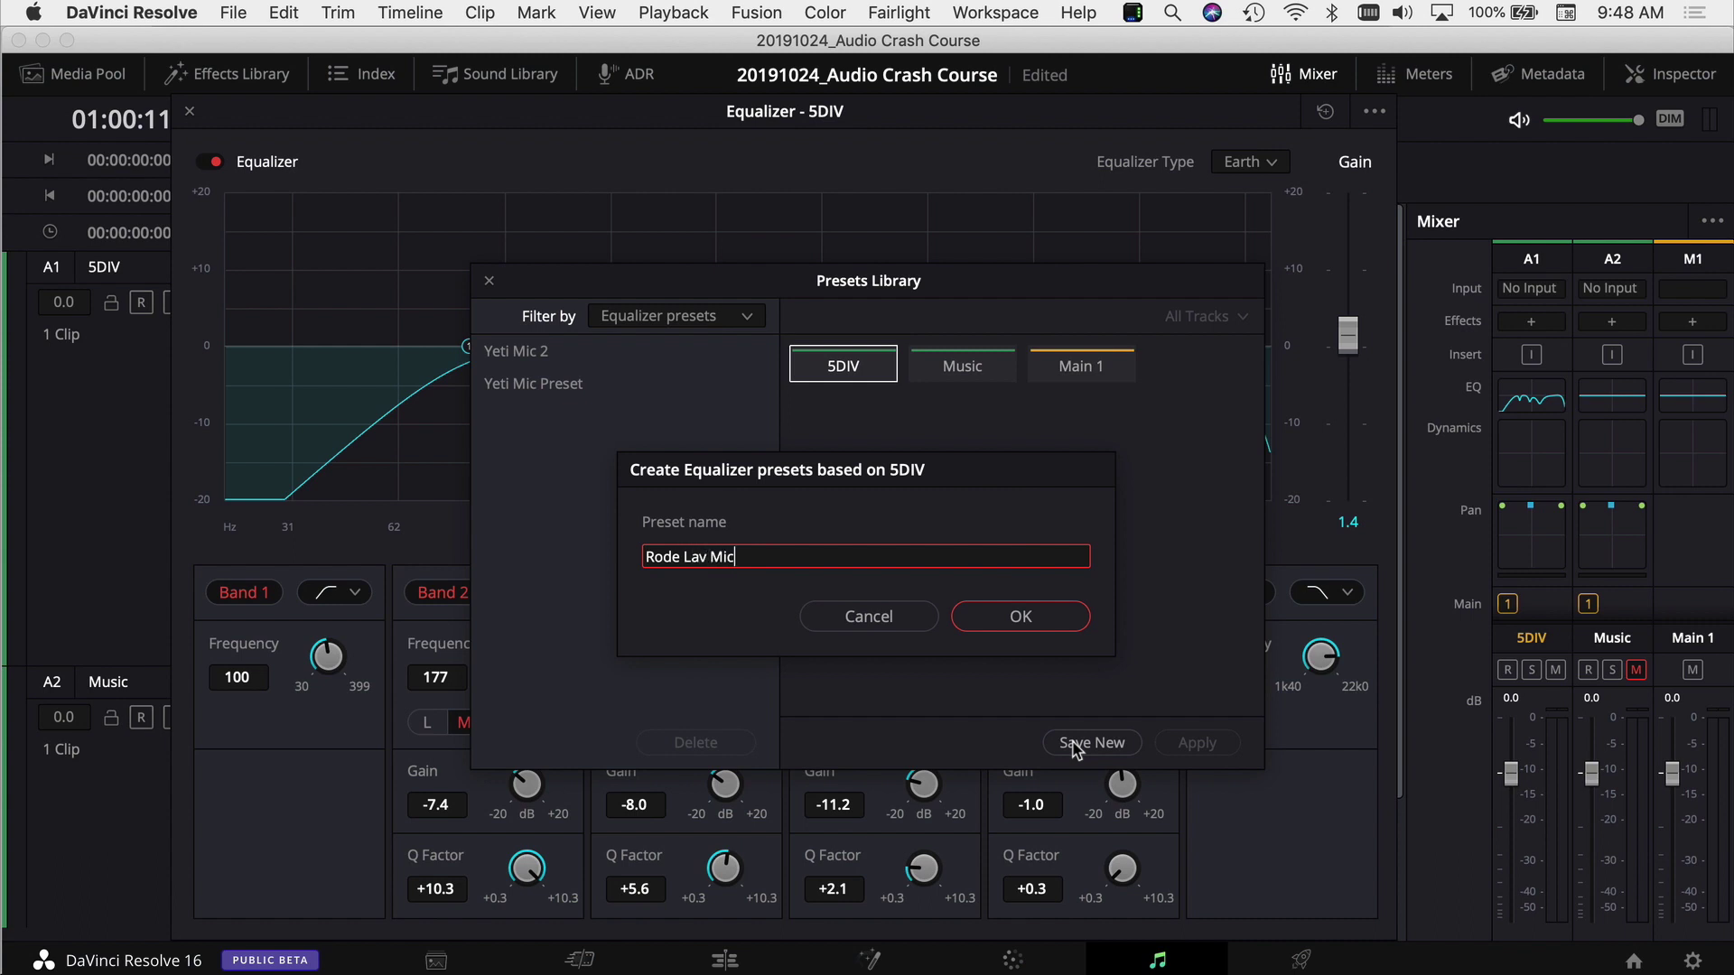
left_click(1021, 621)
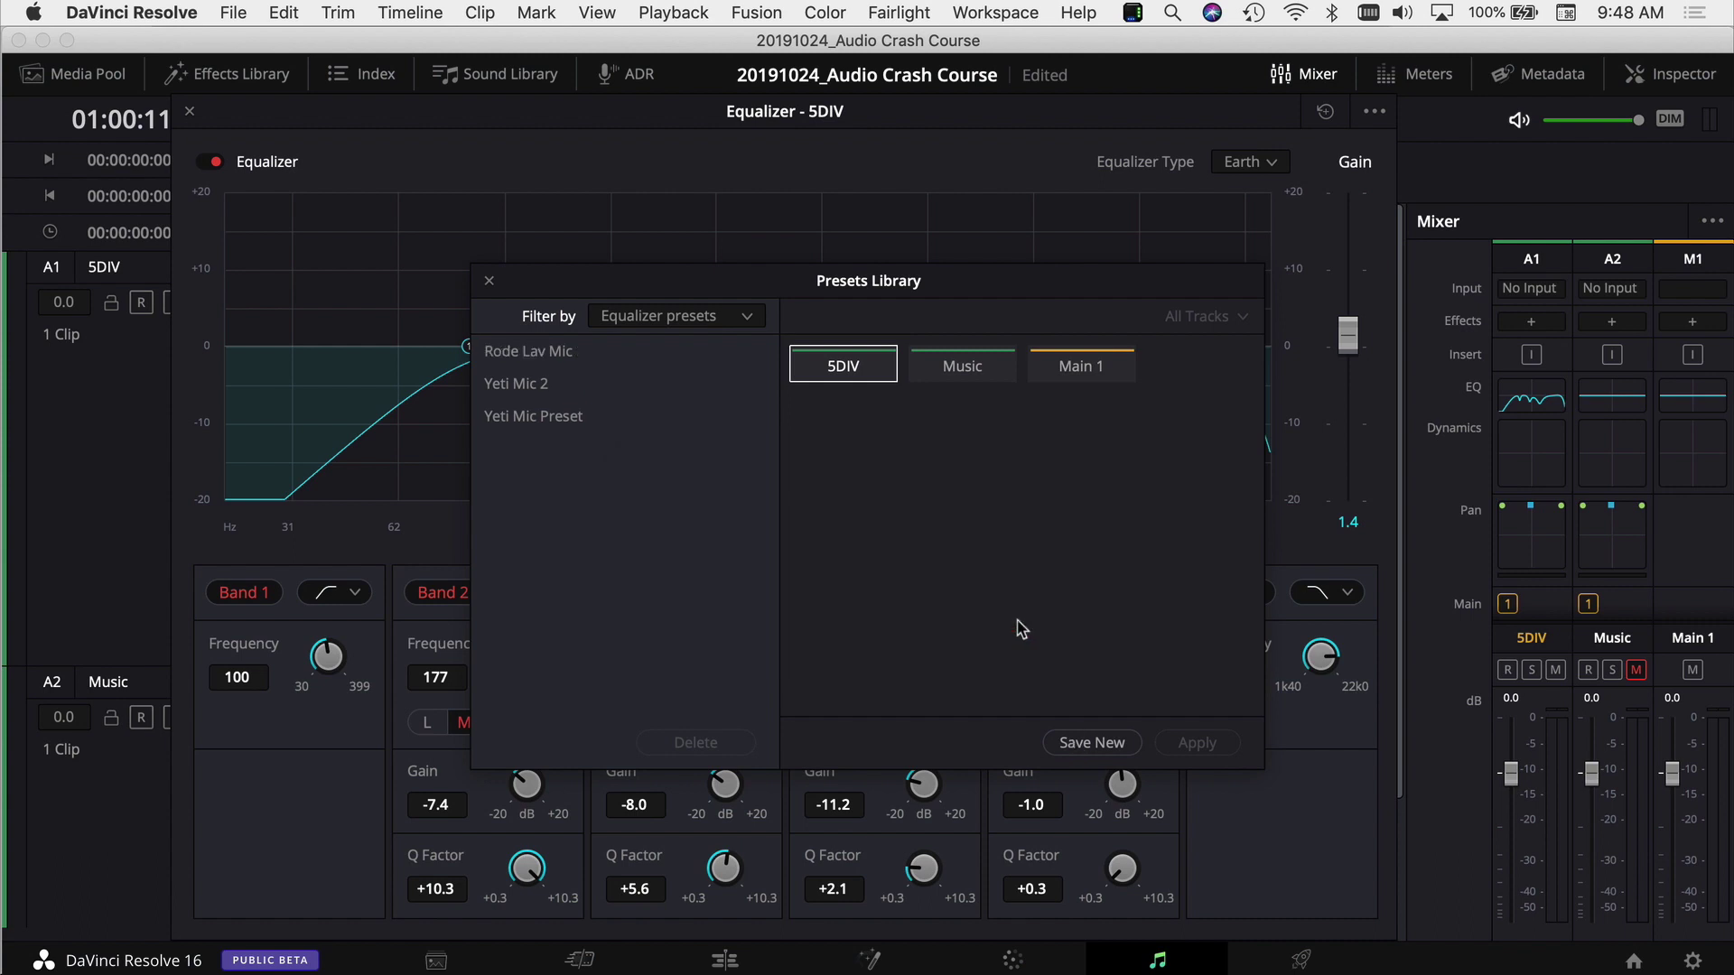
left_click(489, 281)
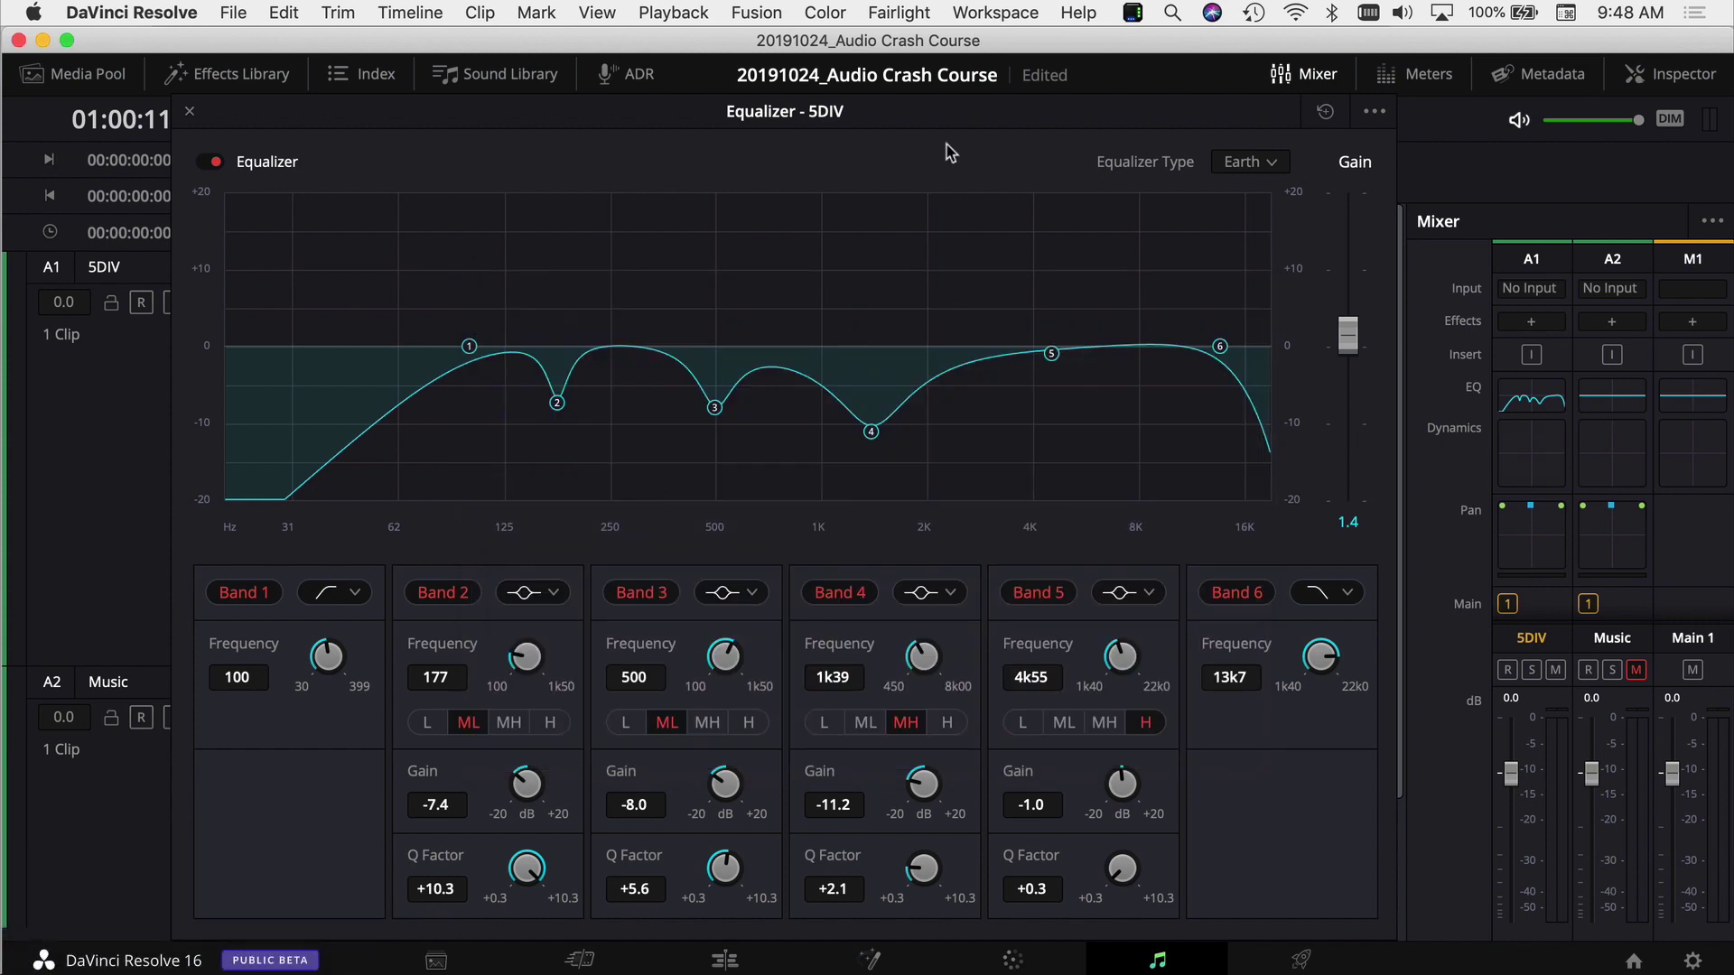
Apply the Rode Lav Mic equalizer preset to the 5DIV track, and close the Presets Library and the equalizer
left_click(892, 15)
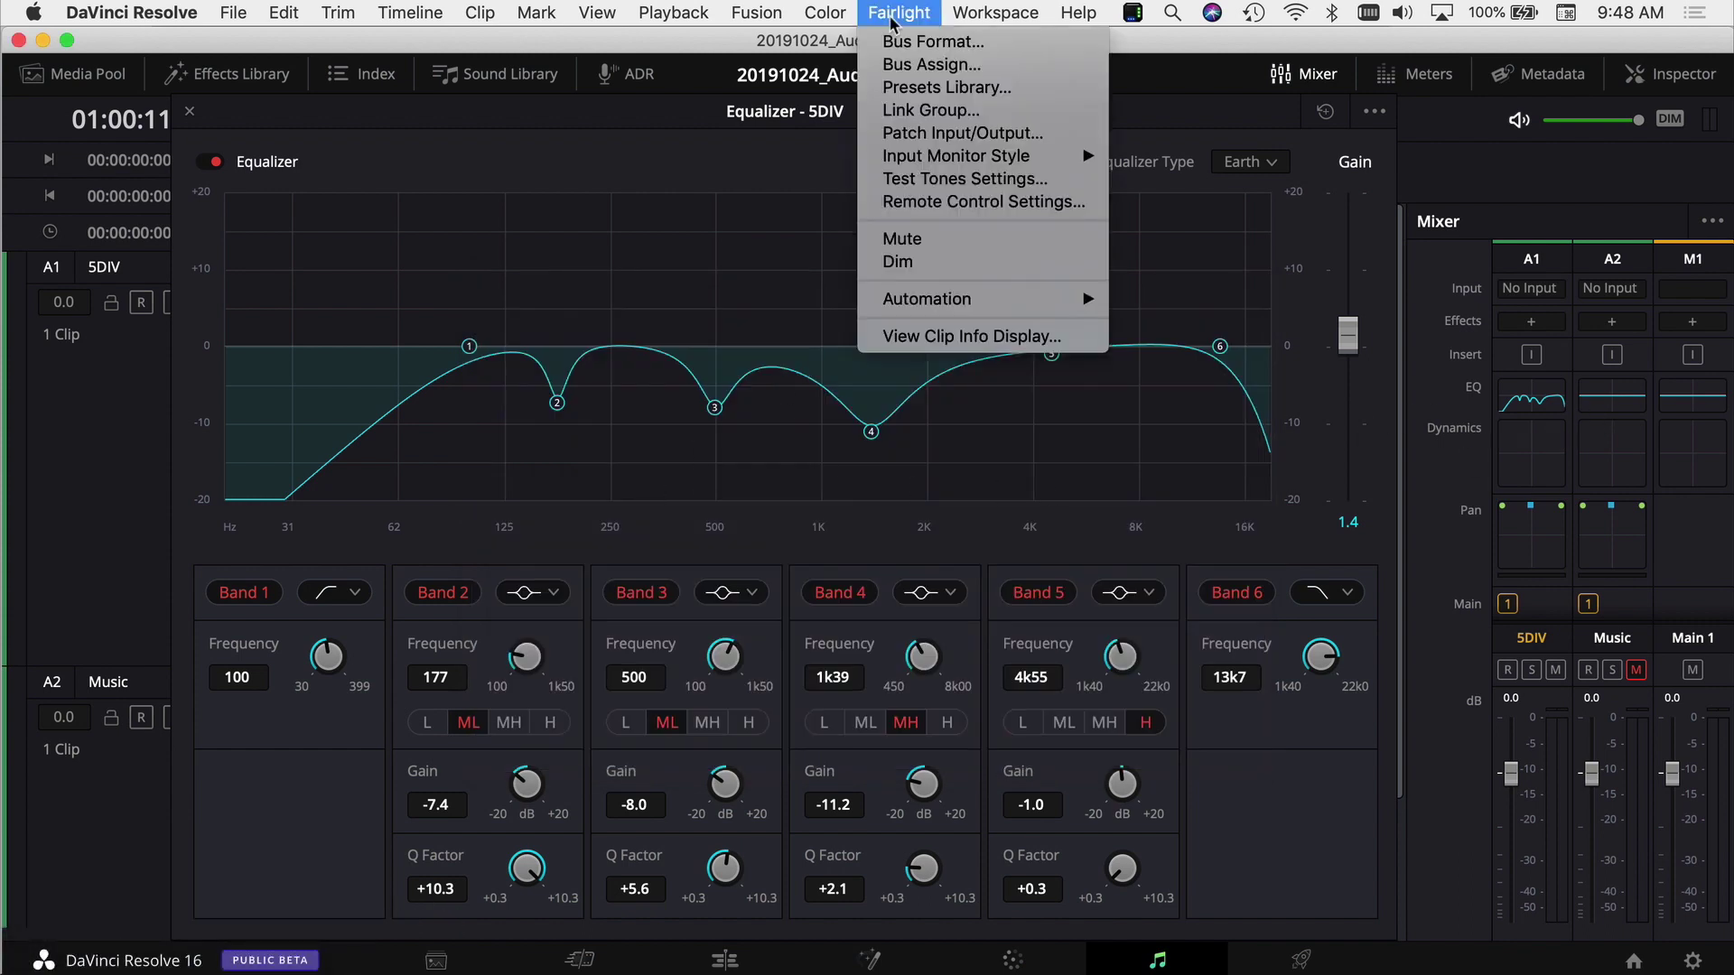
left_click(939, 87)
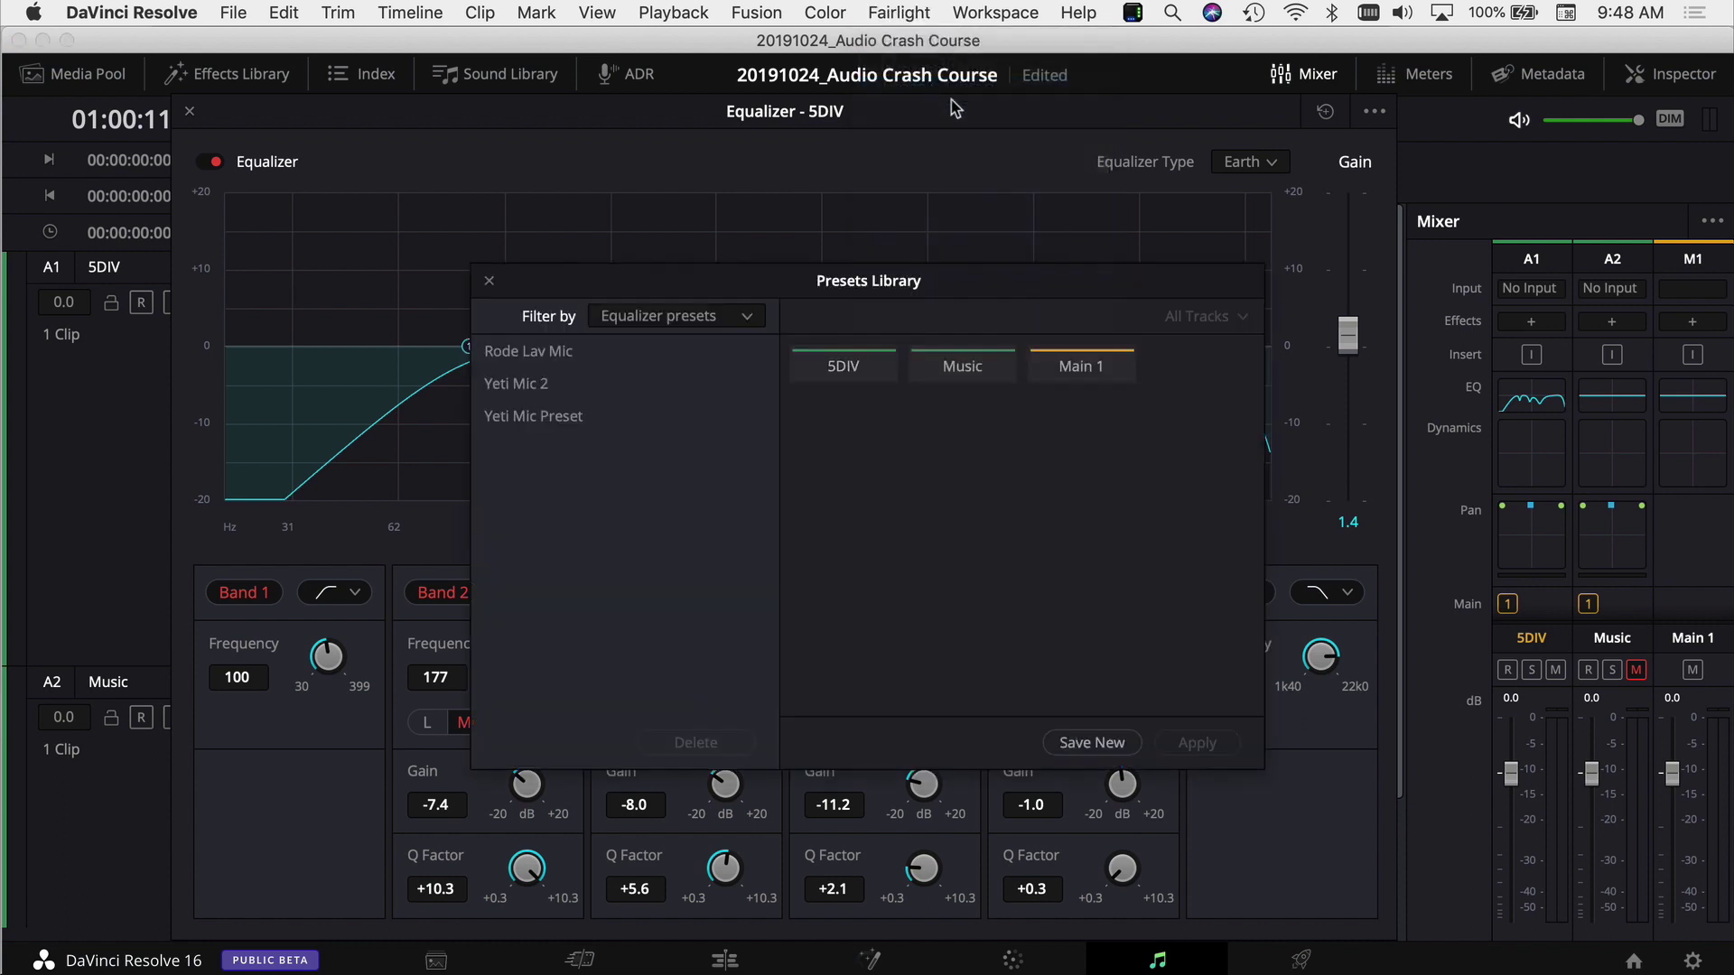
left_click(665, 317)
left_click(668, 351)
left_click(830, 374)
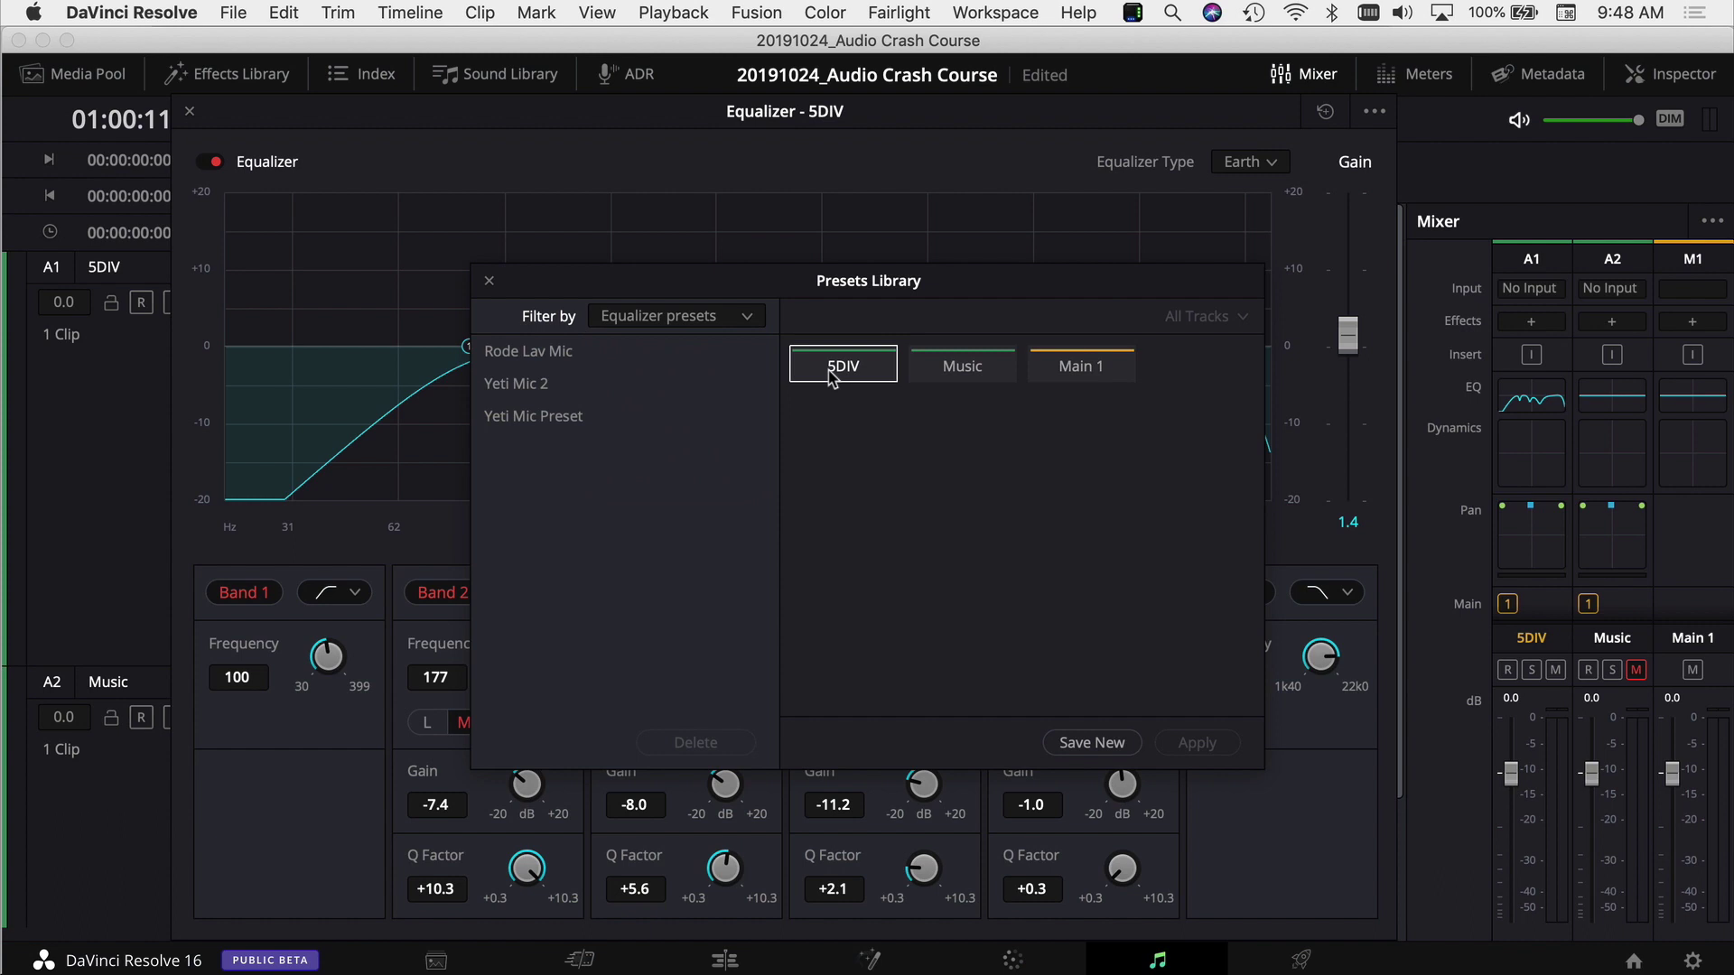
left_click(533, 352)
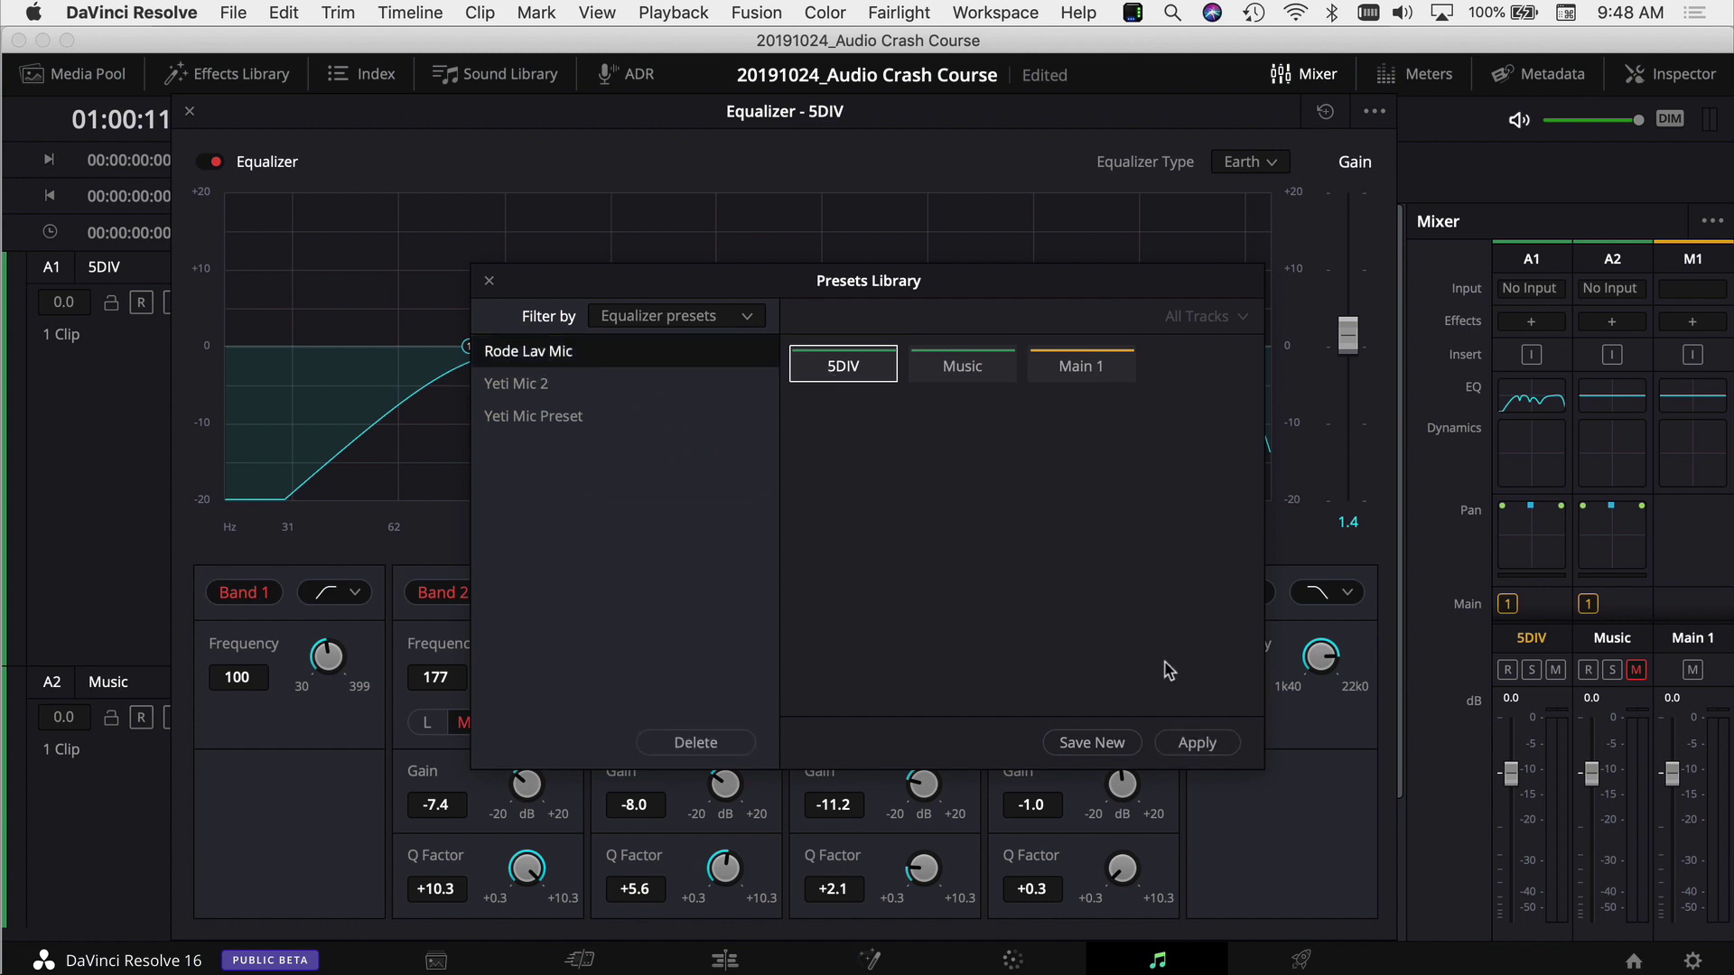
left_click(1198, 744)
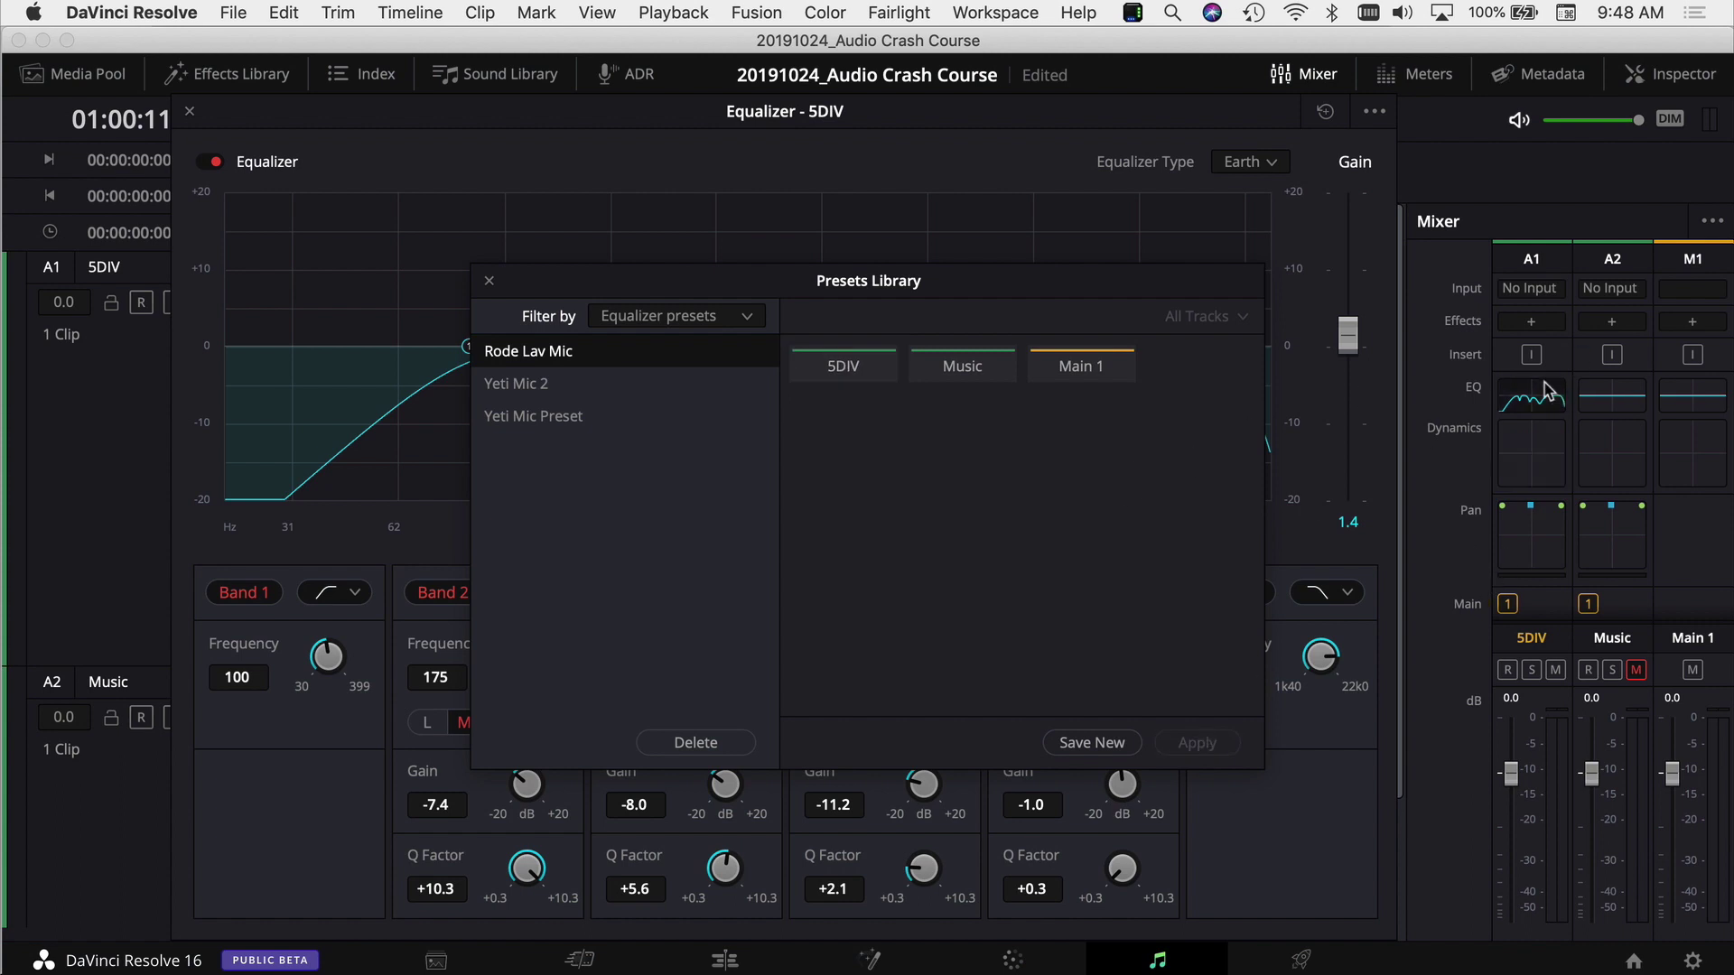
left_click(489, 281)
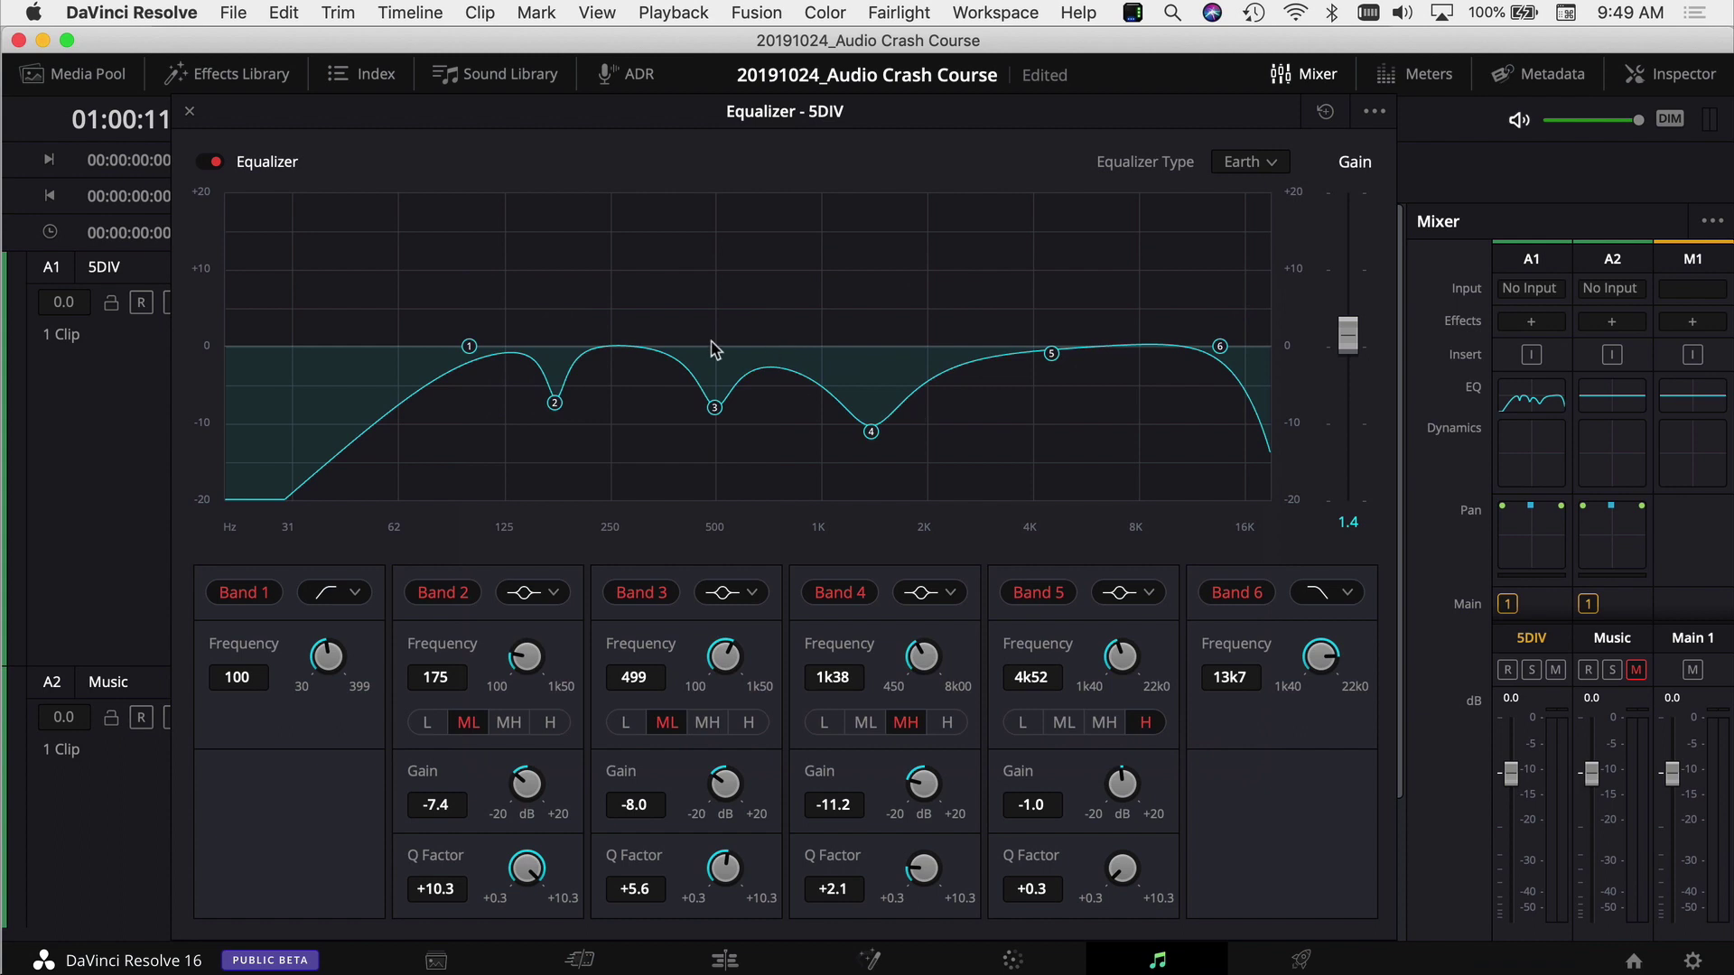
left_click(190, 114)
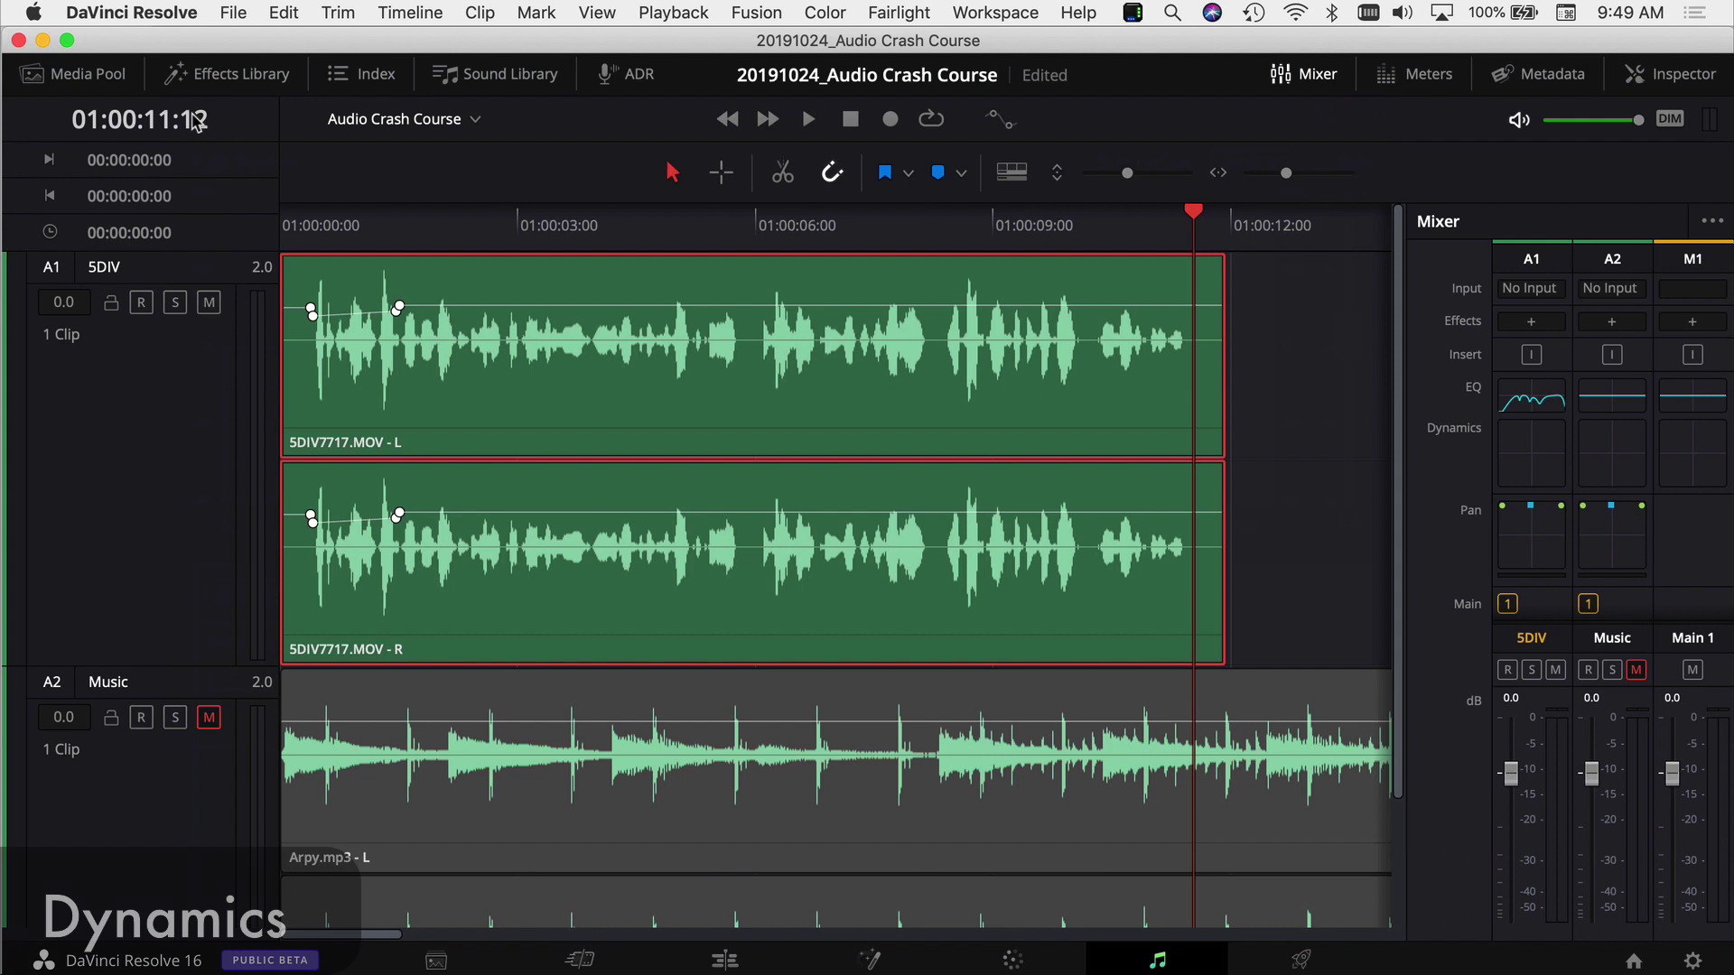
Open the 5DIV track's Dynamics, and enable the compressor with its sidechain Send turned on
double_click(1543, 449)
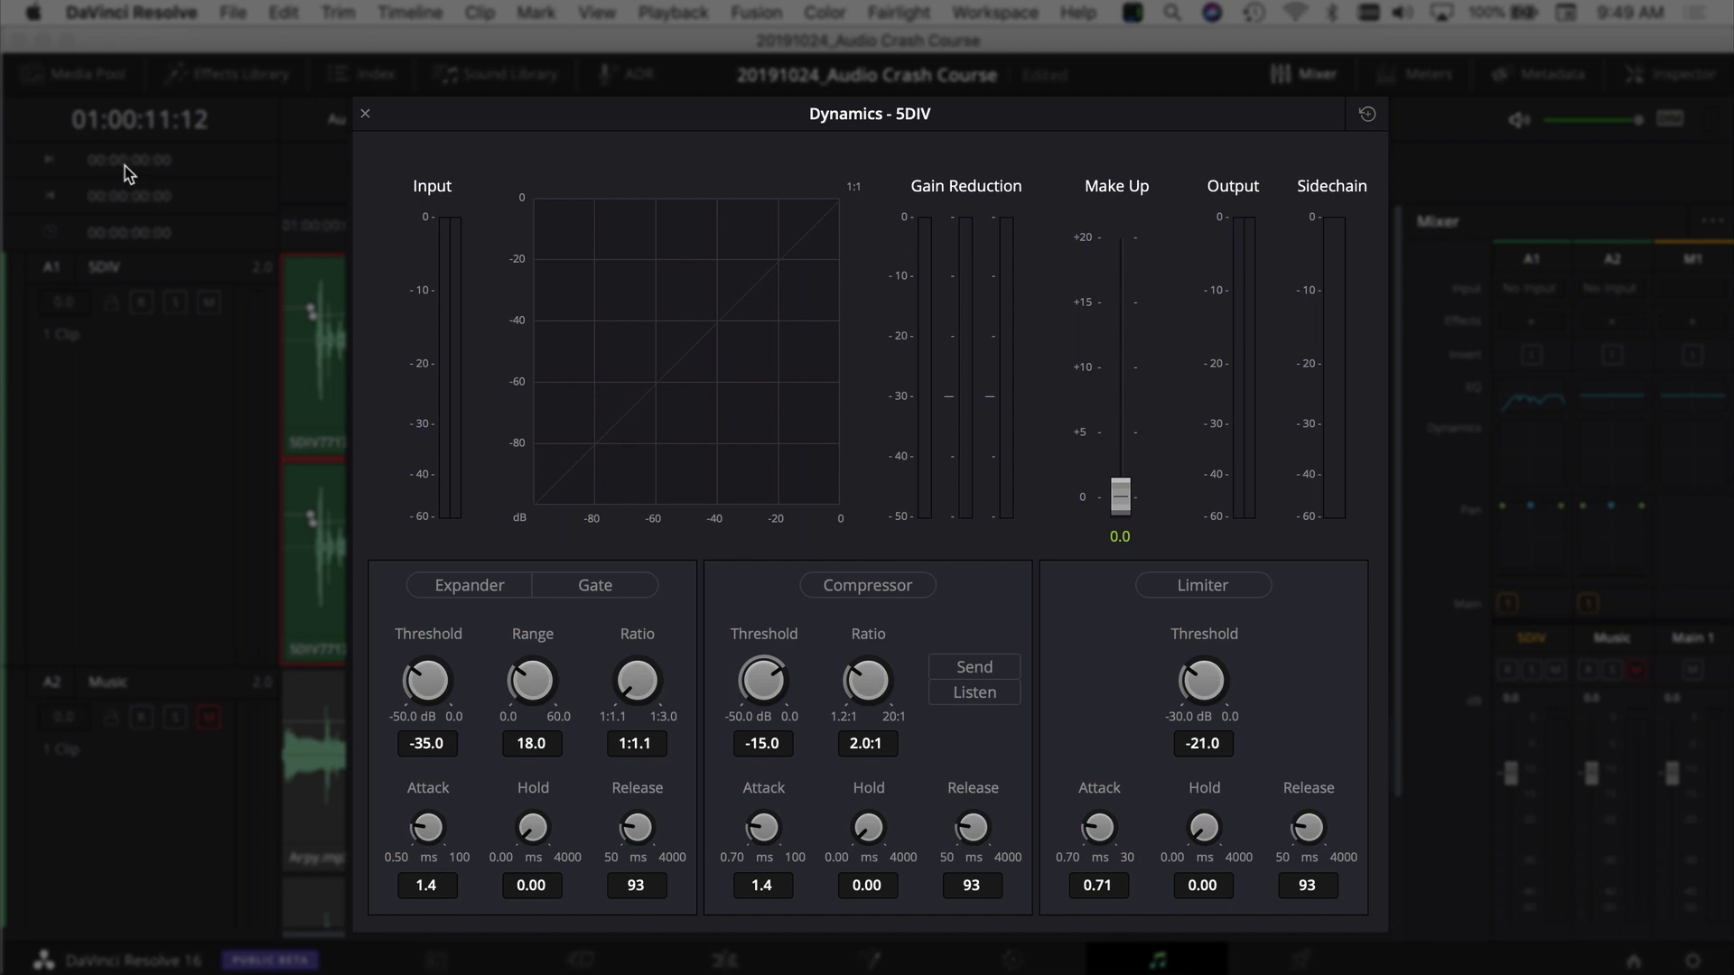
key("Home")
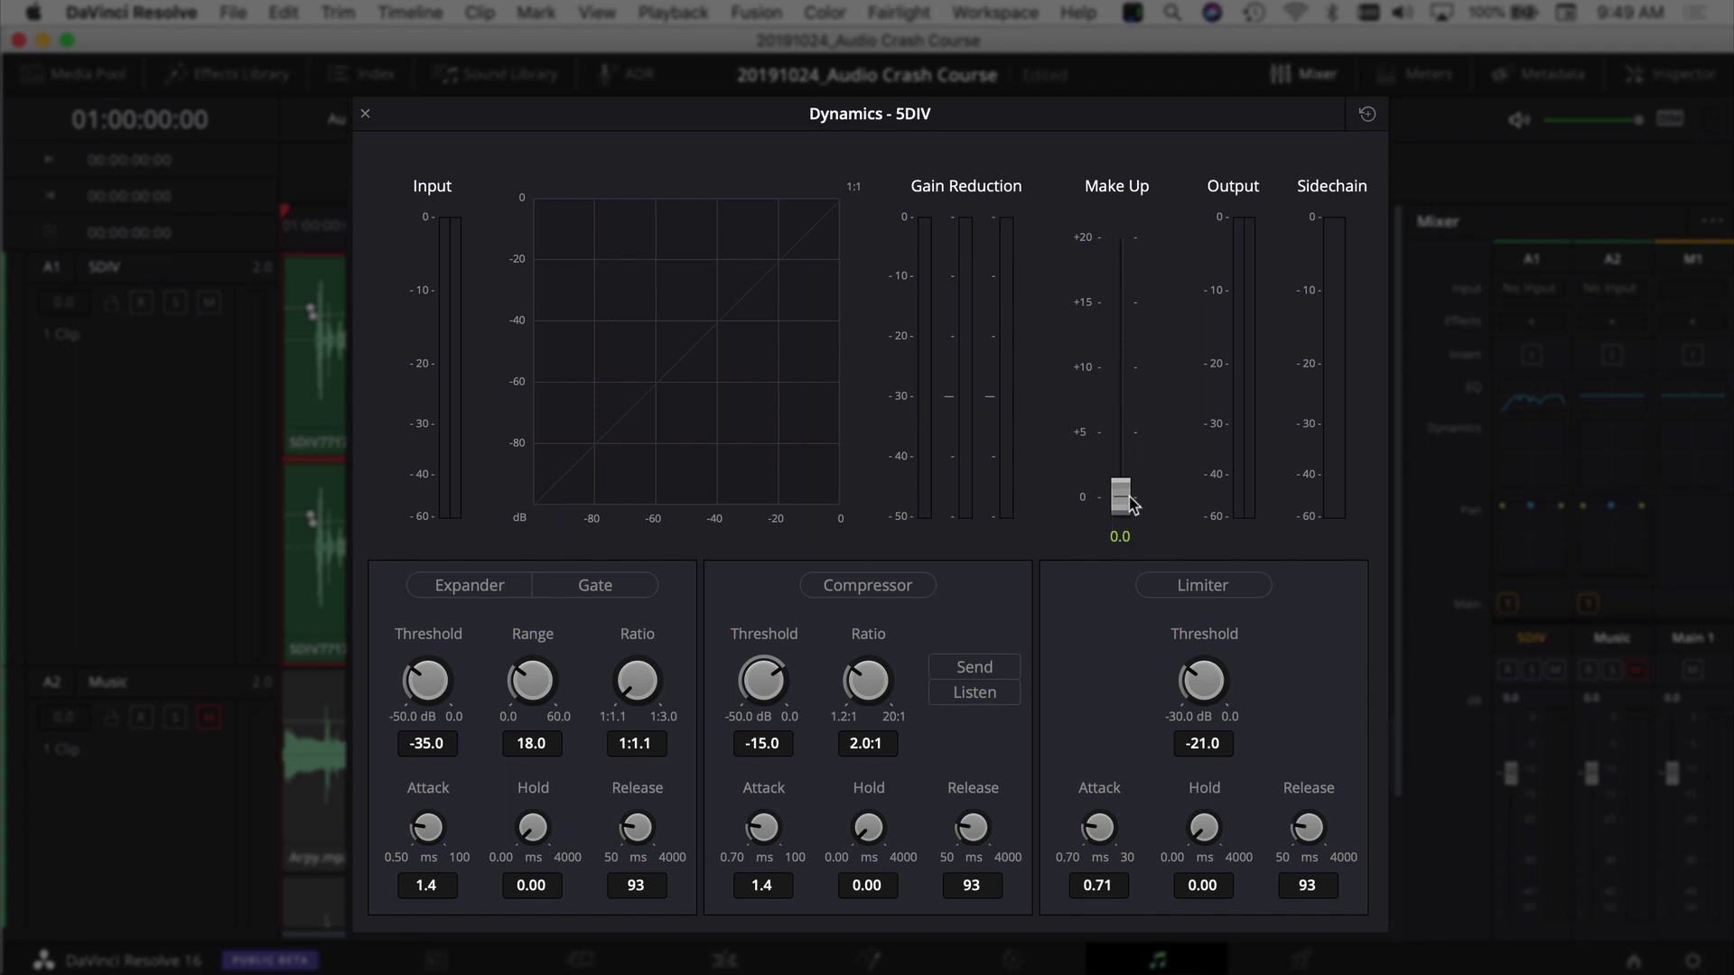
mouse_move(1120, 504)
left_mouse_down()
mouse_move(1120, 457)
mouse_move(1128, 536)
left_mouse_up()
left_click_drag(1122, 491, 1120, 607)
left_click(984, 672)
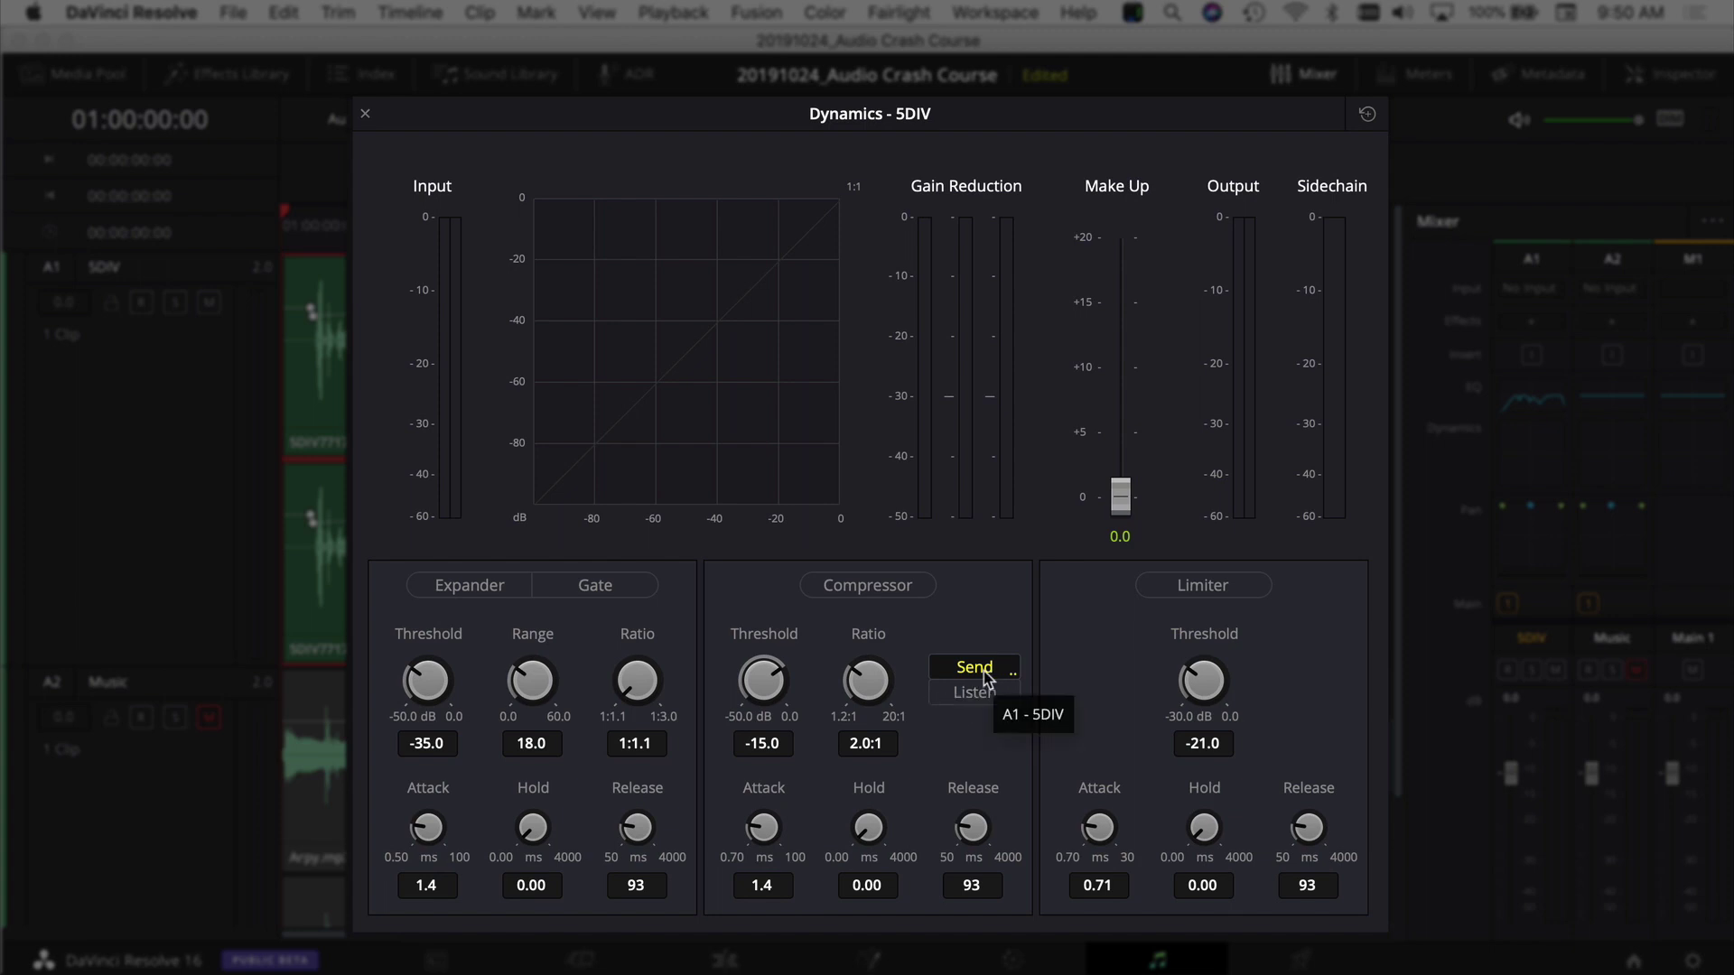
left_click(863, 586)
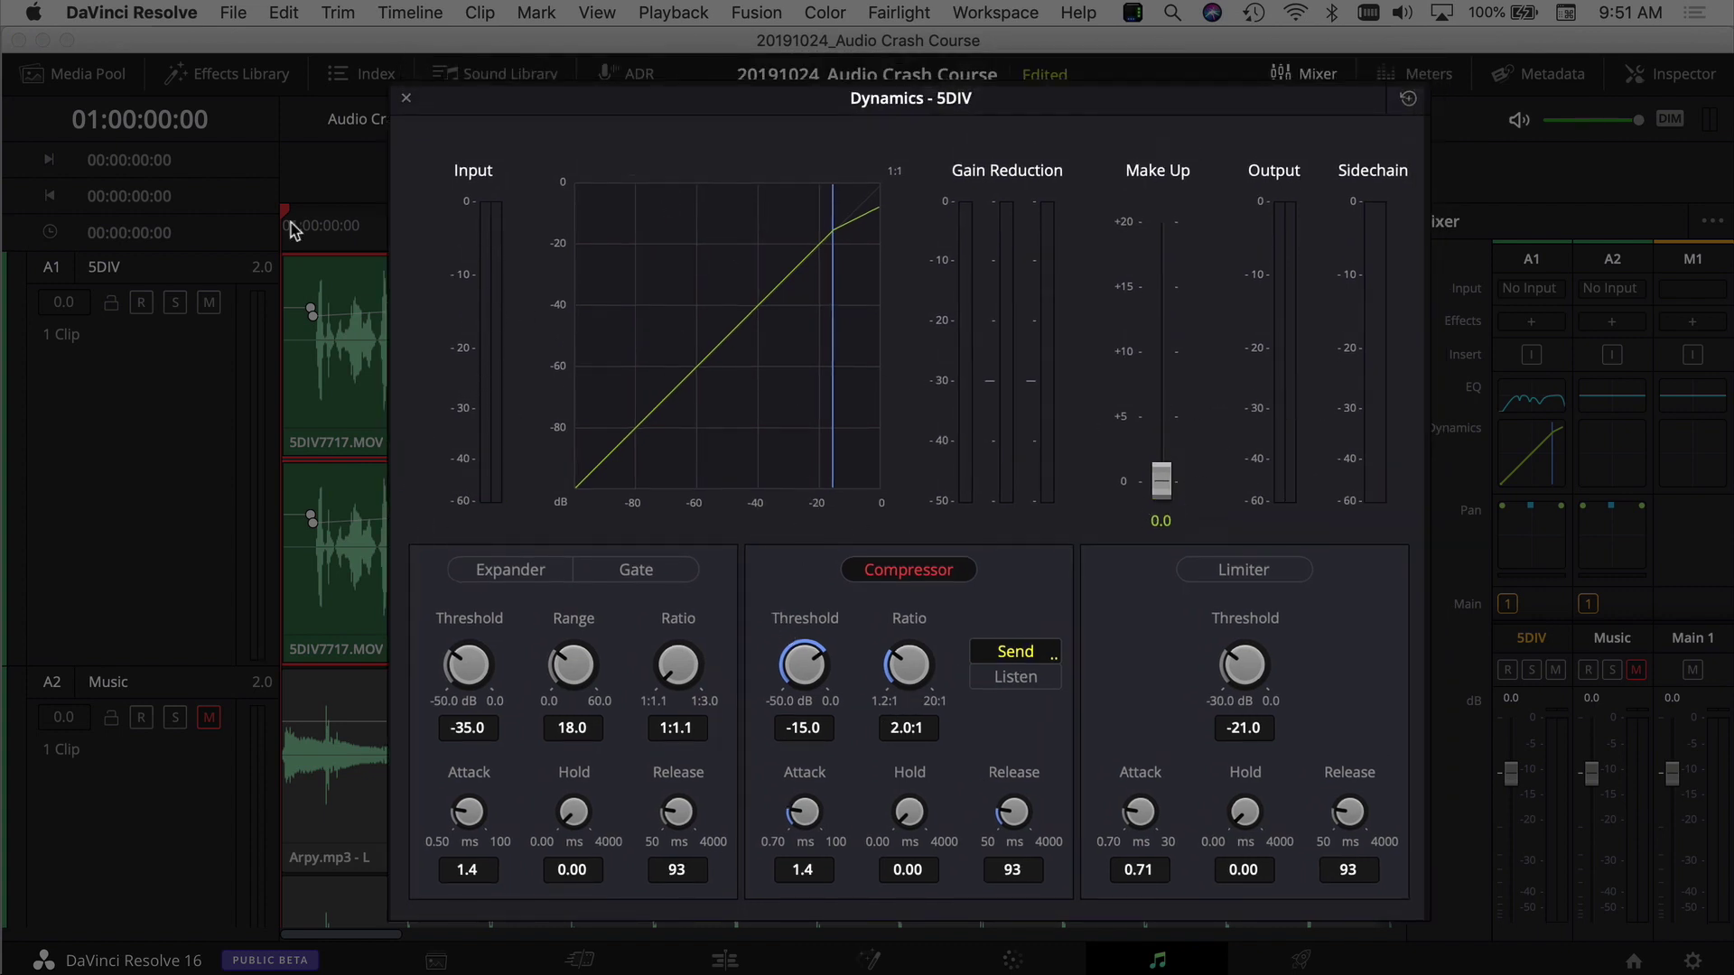
Play the voice with the compressor on, replaying its beginning to check the input and output meters
key("space")
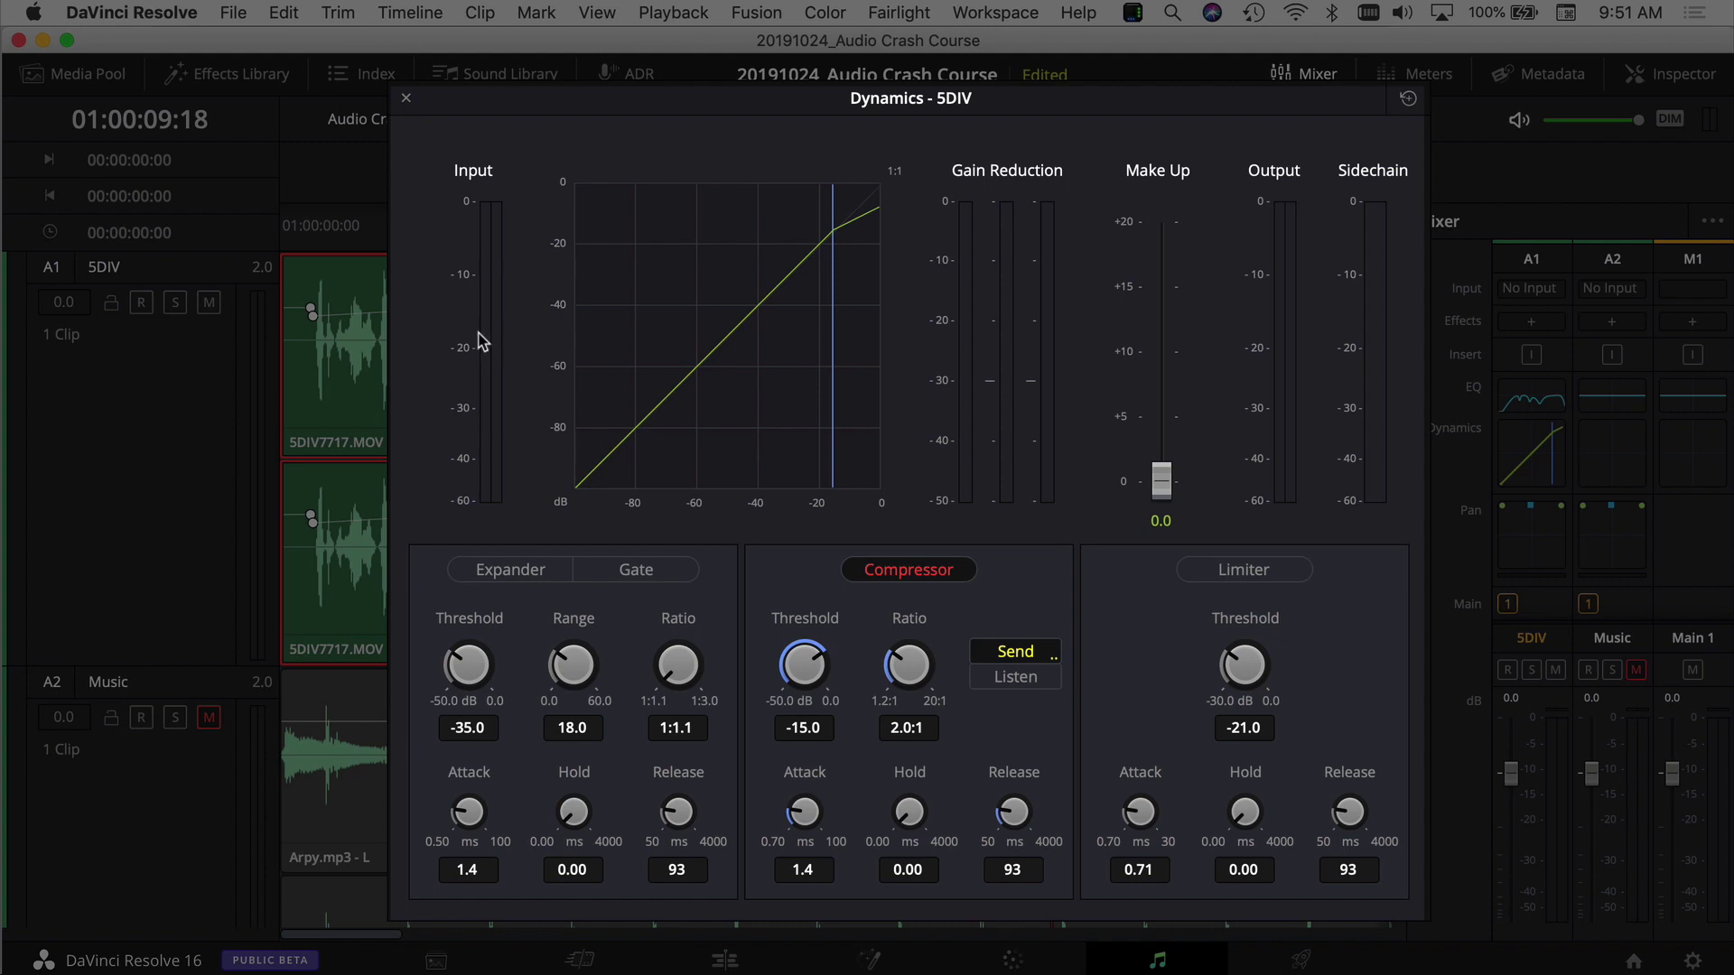
left_click_drag(343, 230, 320, 226)
key("space")
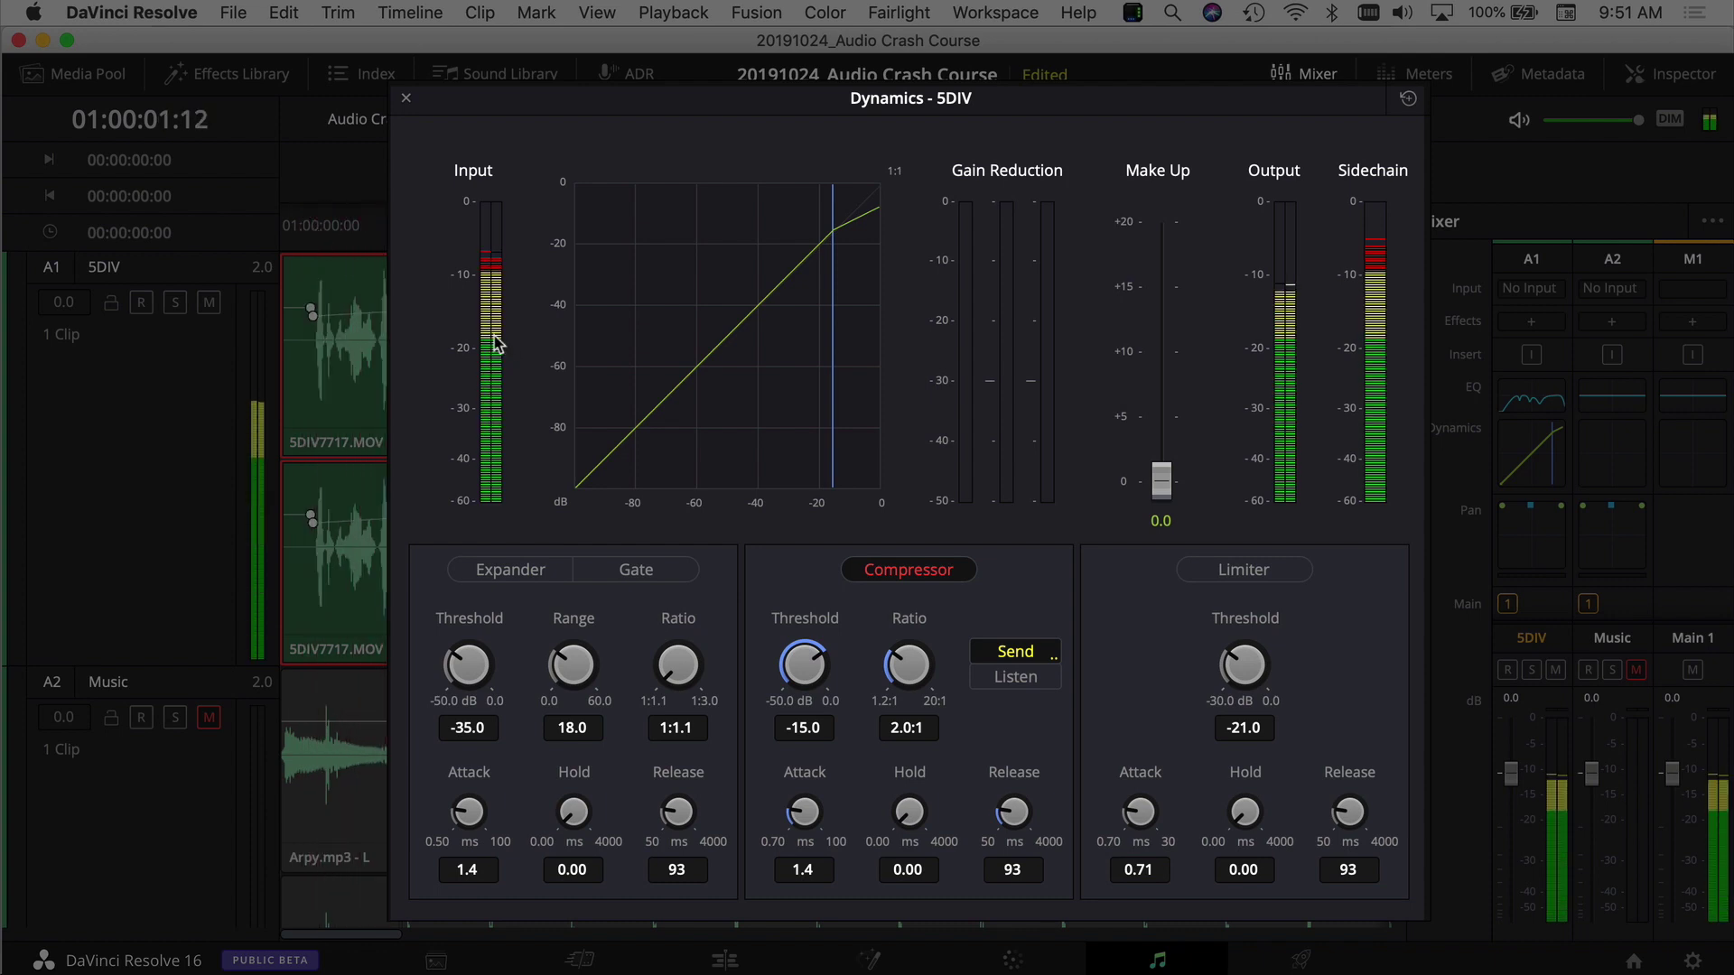
key("space")
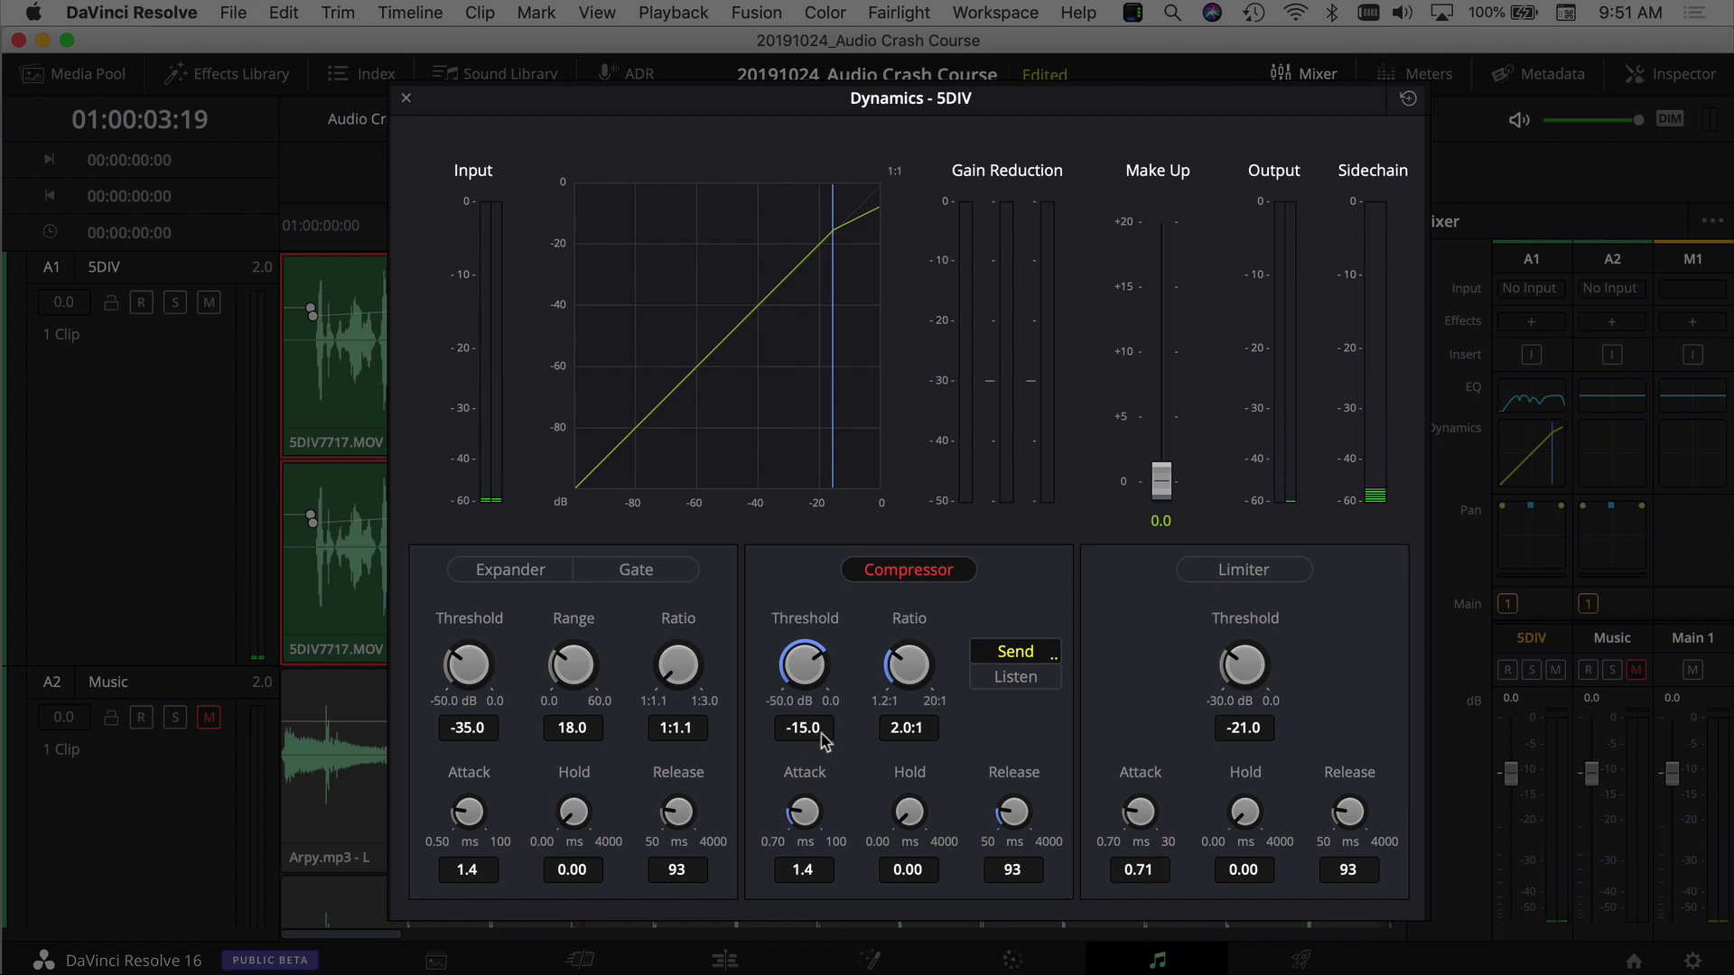
Set the compressor's Hold to 1265 ms and Release to 1456 ms
left_click_drag(911, 652, 836, 687)
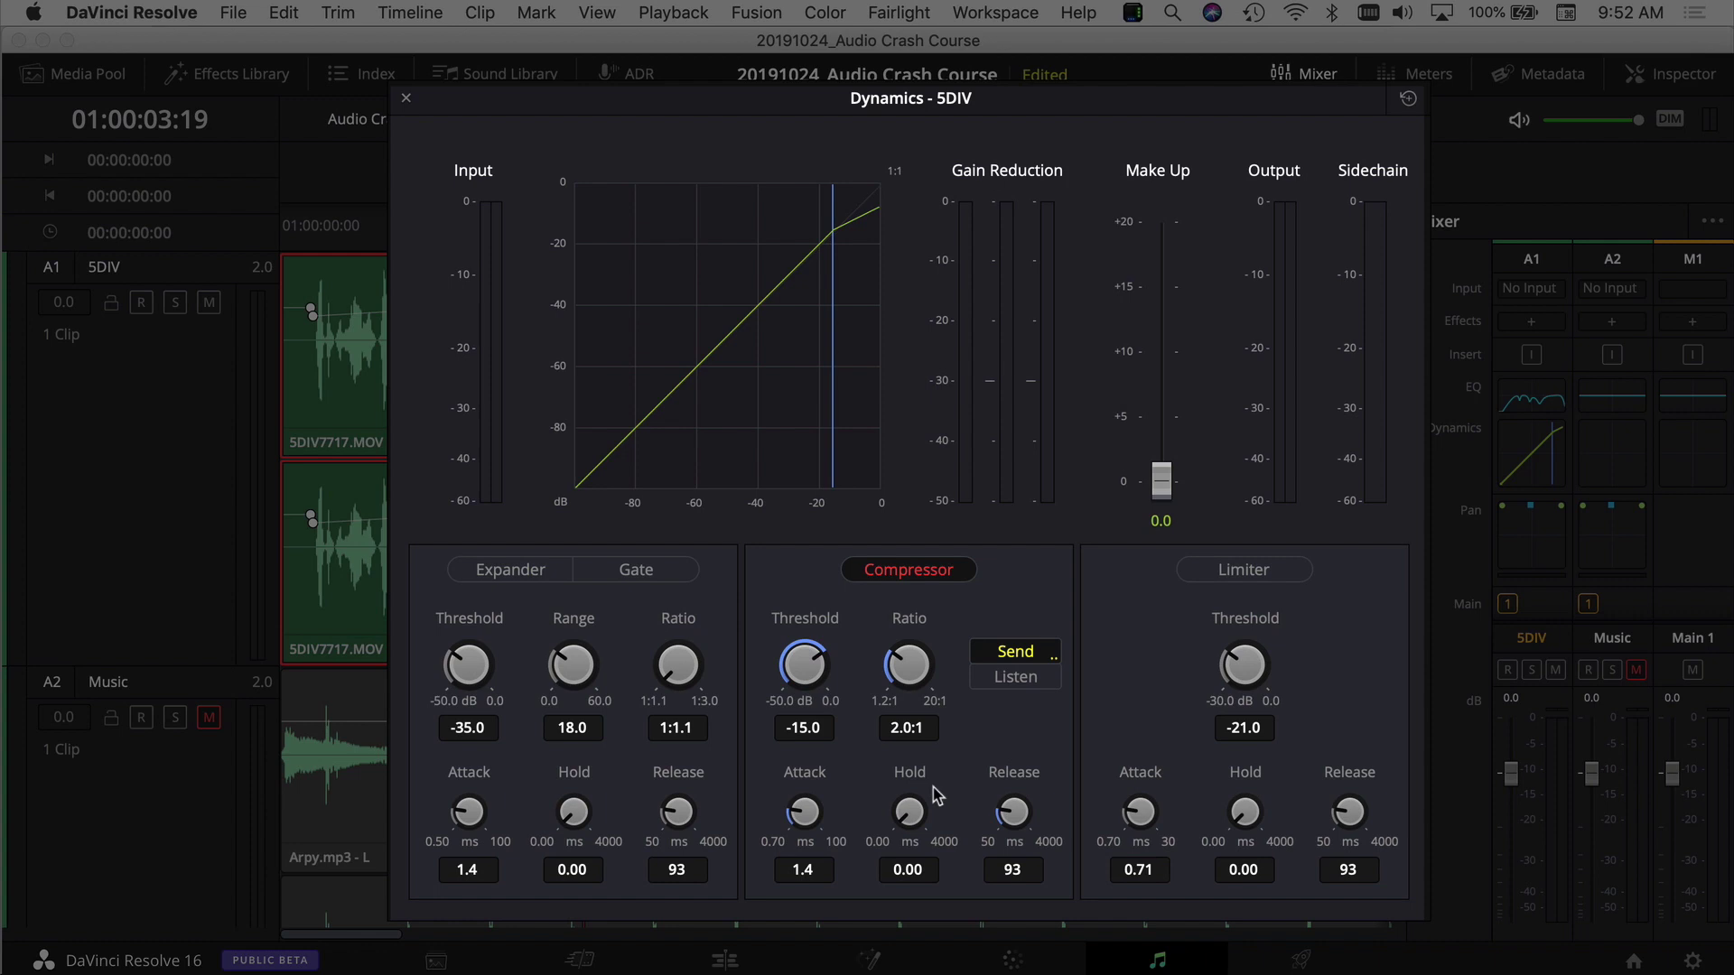
left_click_drag(906, 813, 1087, 778)
mouse_move(1019, 811)
left_mouse_down()
mouse_move(1125, 816)
mouse_move(1016, 819)
left_mouse_up()
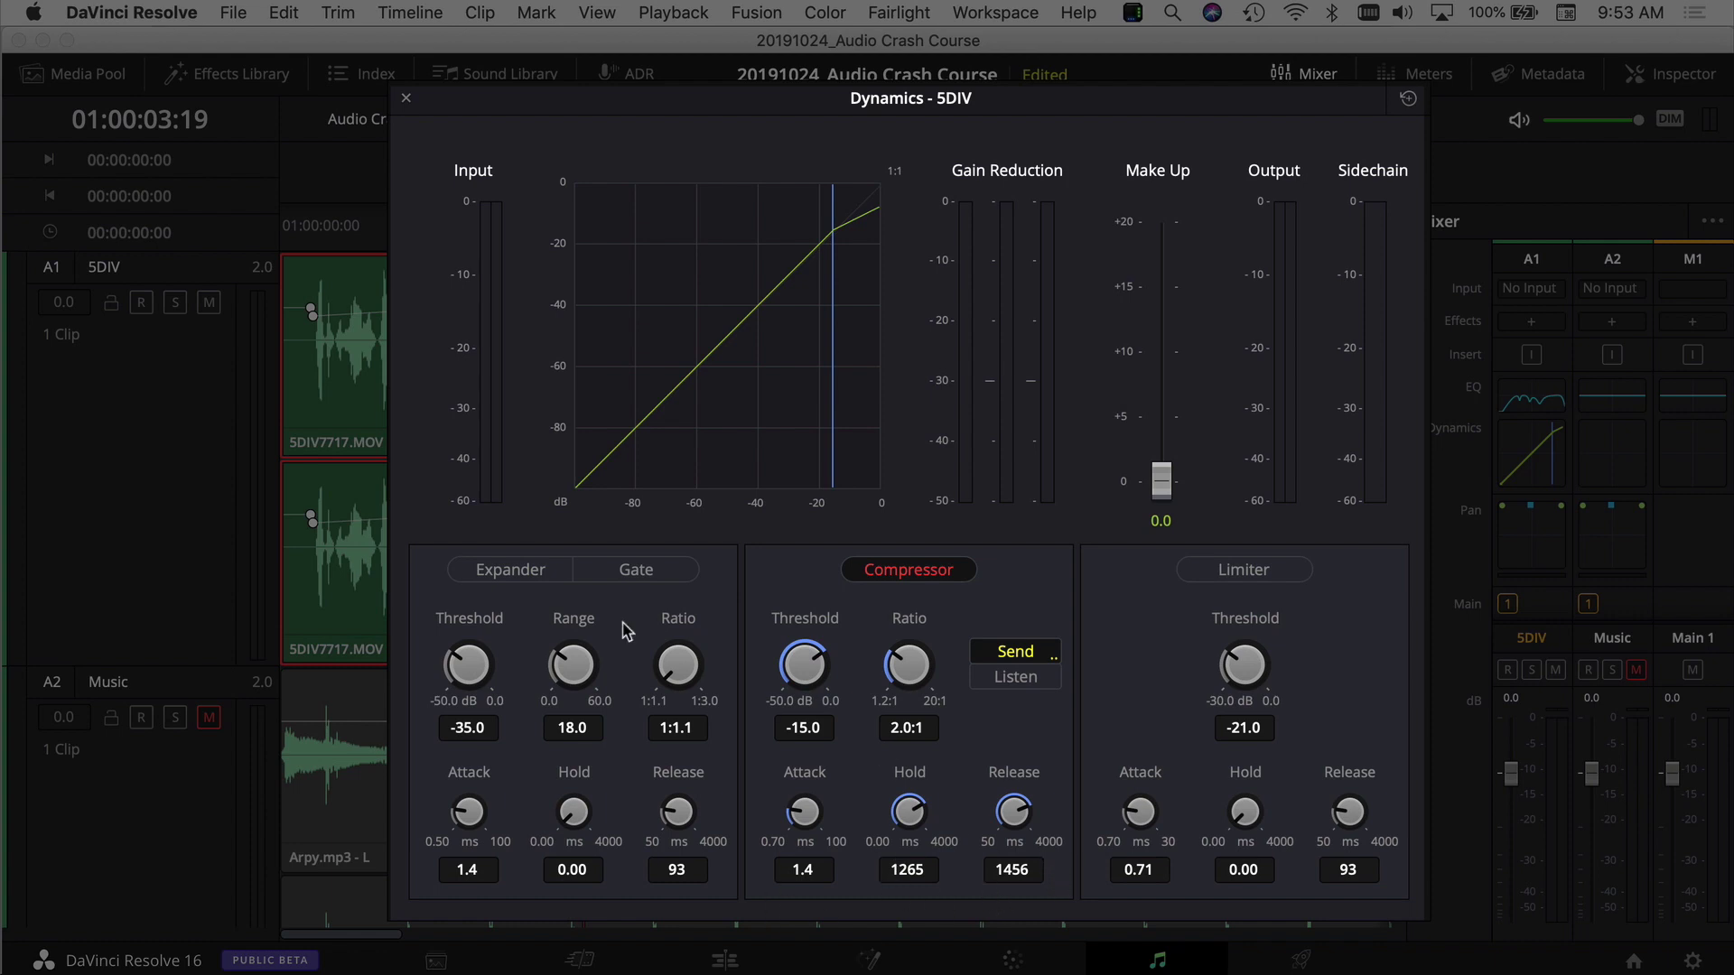
Play the voice from the start to check the gain reduction with the longer compressor hold and release
left_click(282, 227)
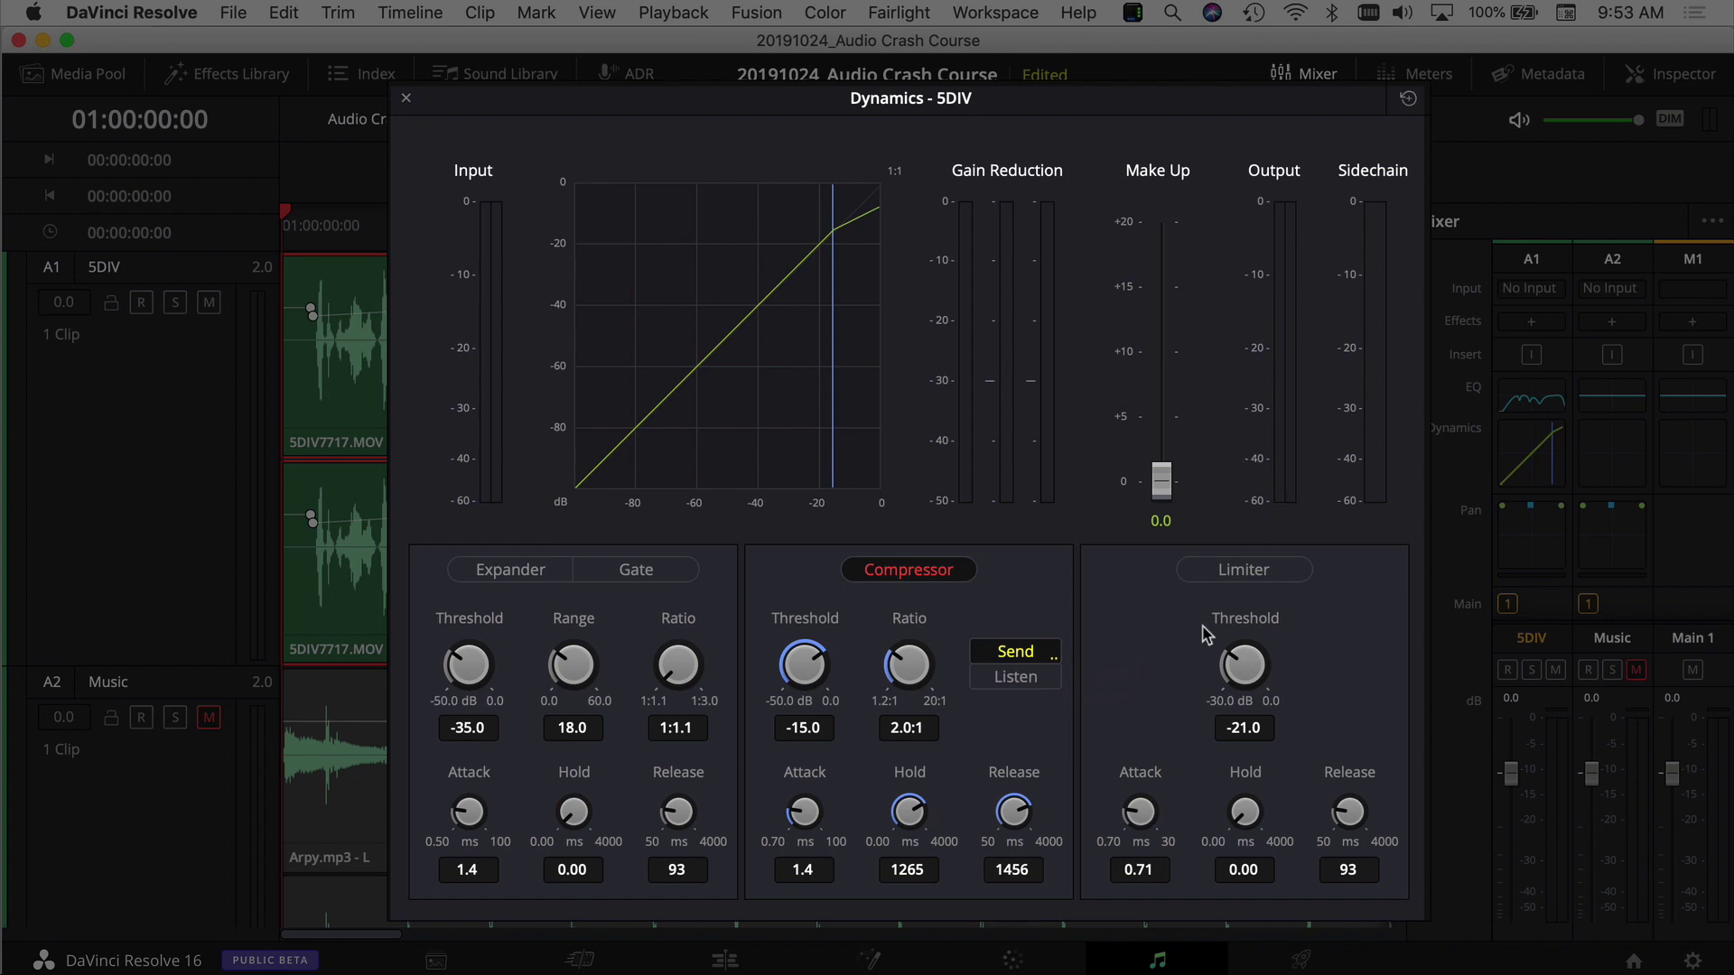
key("space")
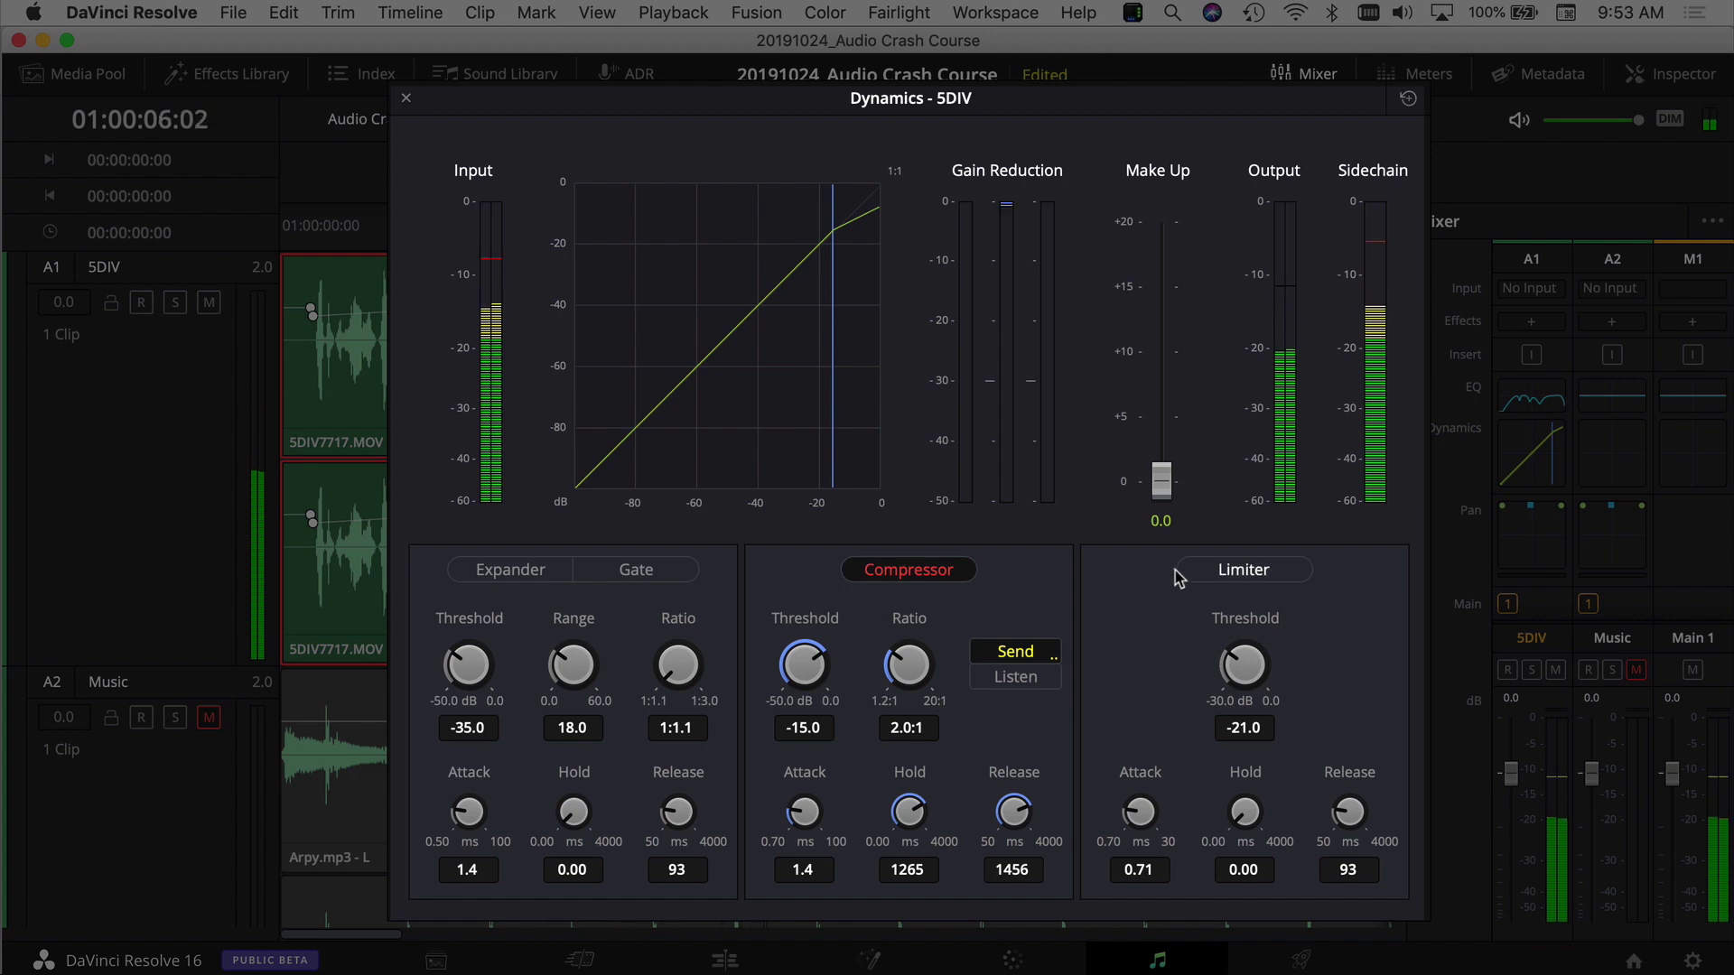
key("space")
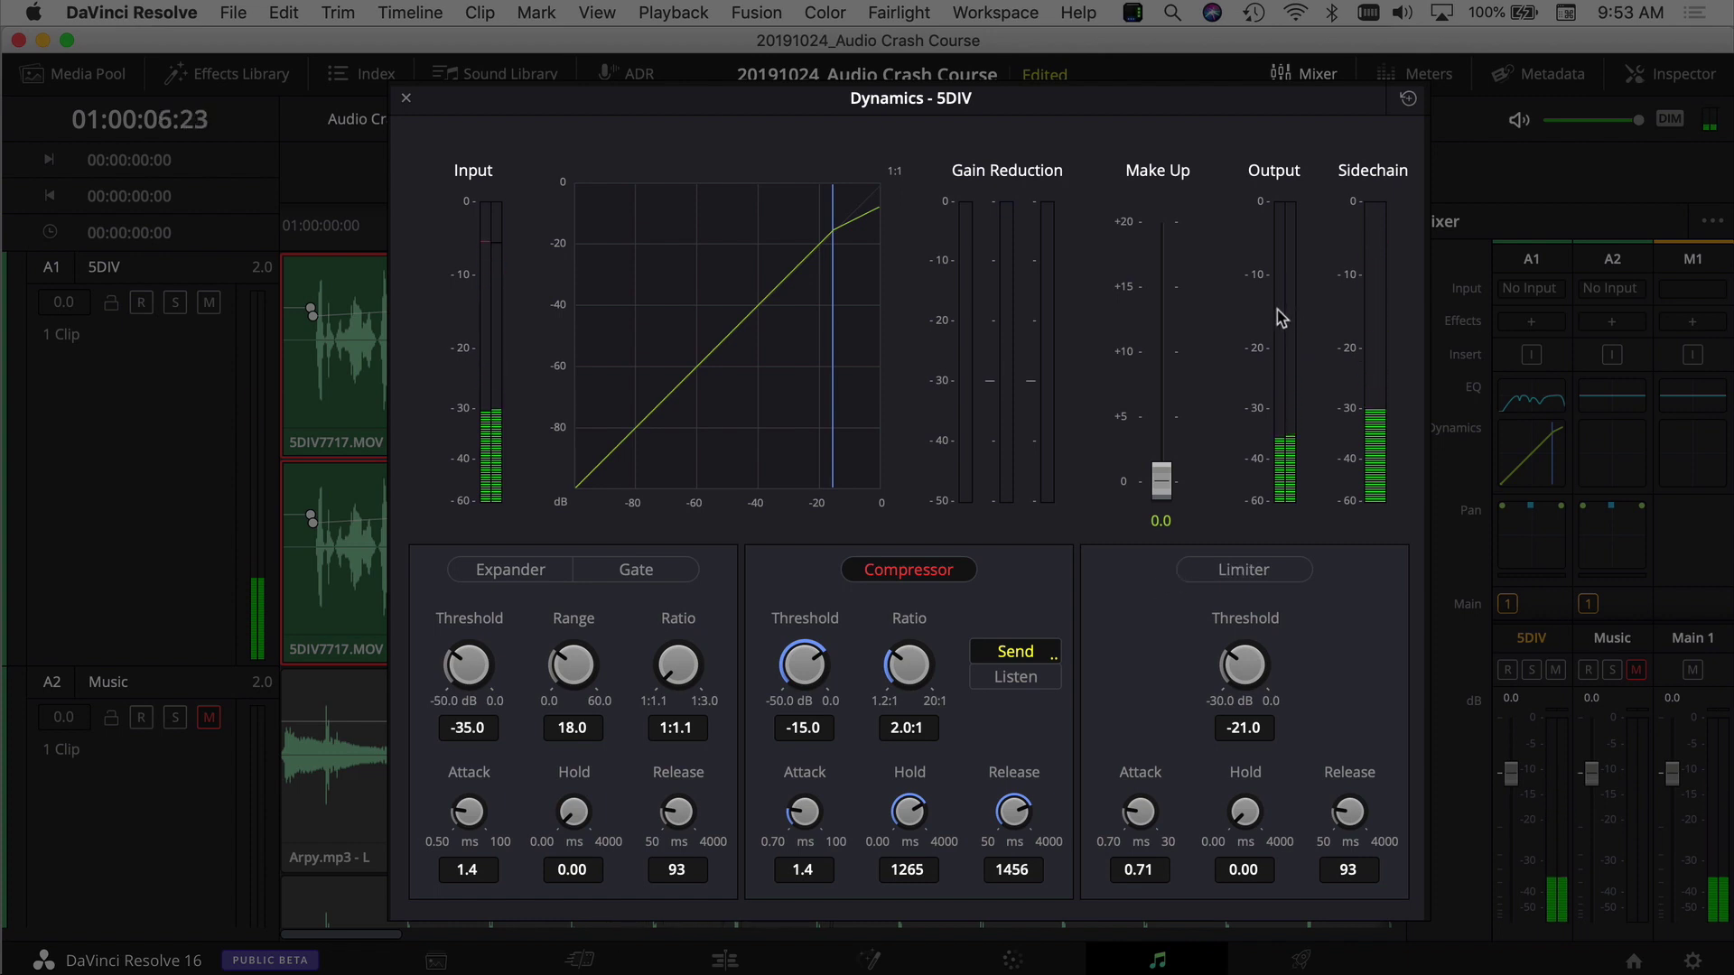
Raise the Make Up gain to 3.0 while playing the voice from the start
mouse_move(1161, 482)
left_mouse_down()
mouse_move(1158, 401)
mouse_move(1152, 465)
mouse_move(1164, 452)
left_mouse_up()
left_click(291, 216)
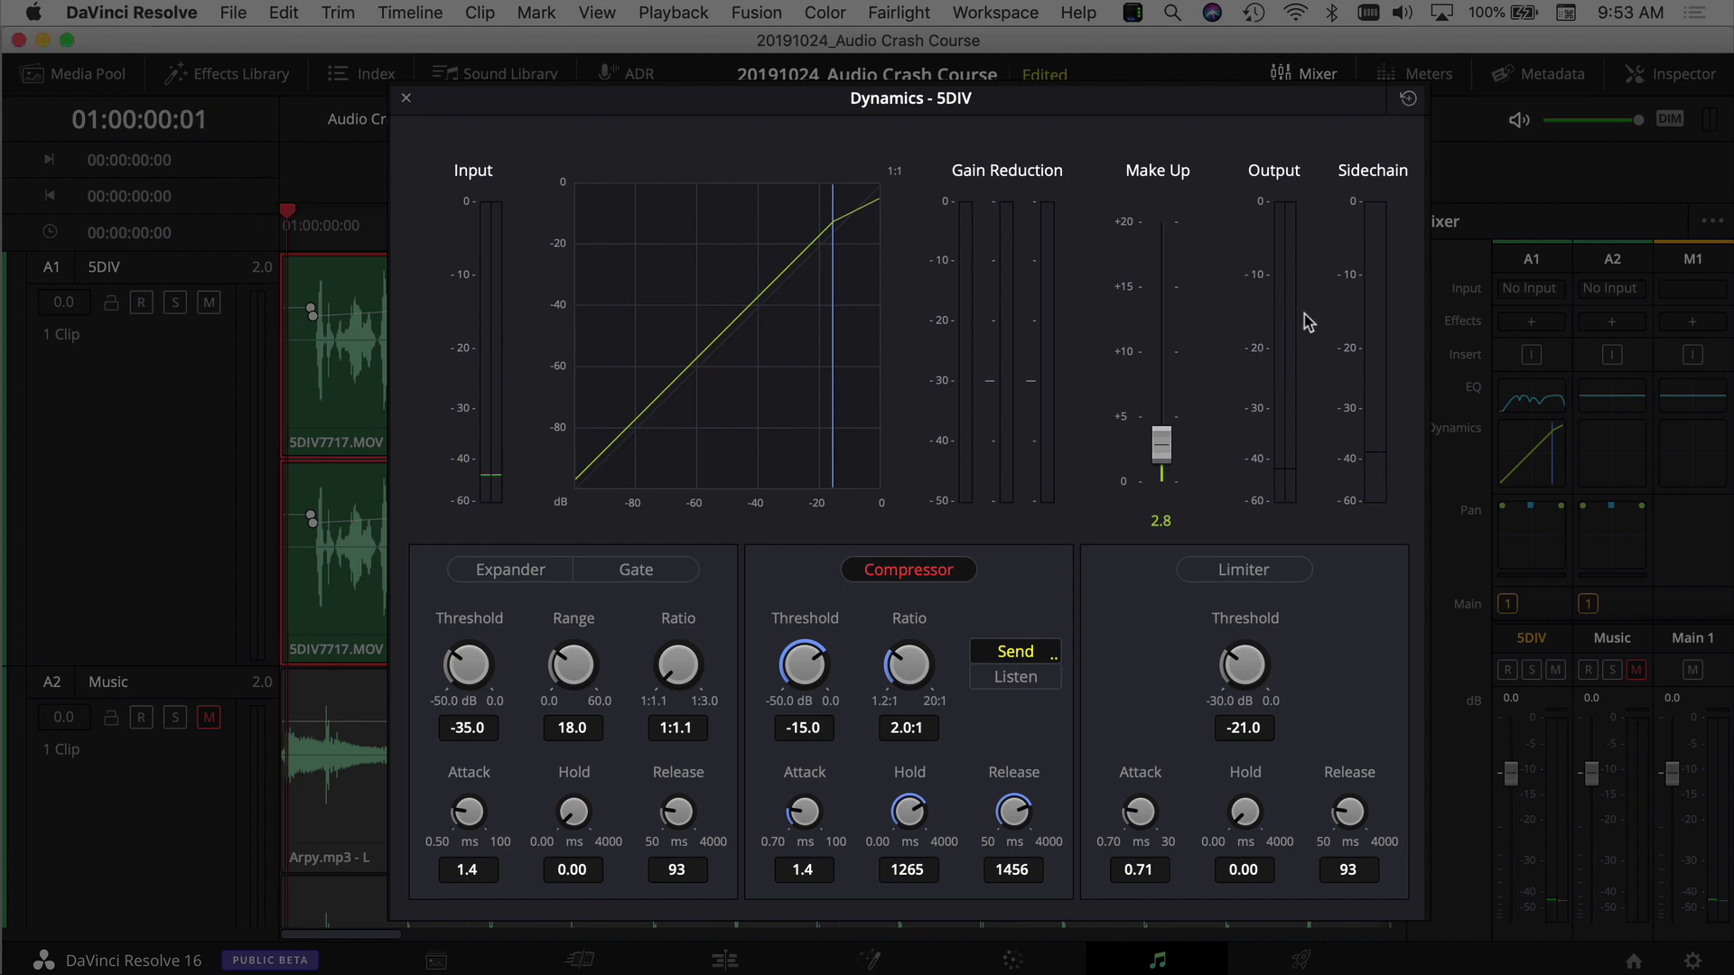
key("space")
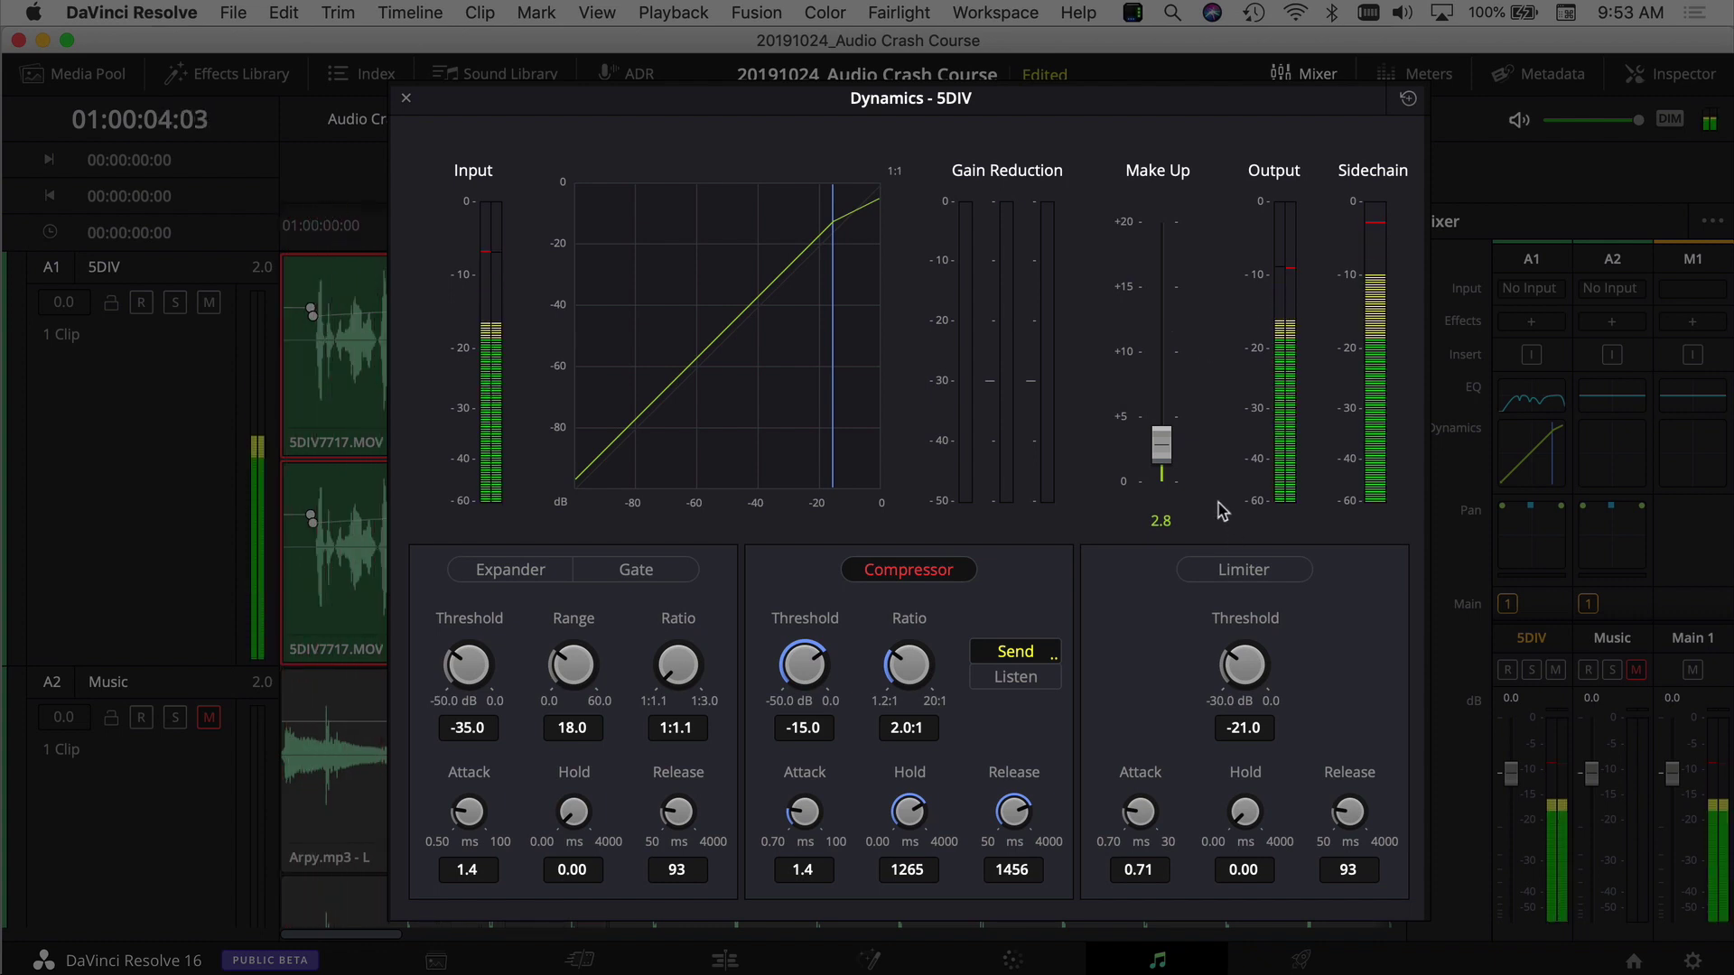
left_click_drag(1167, 455, 1165, 447)
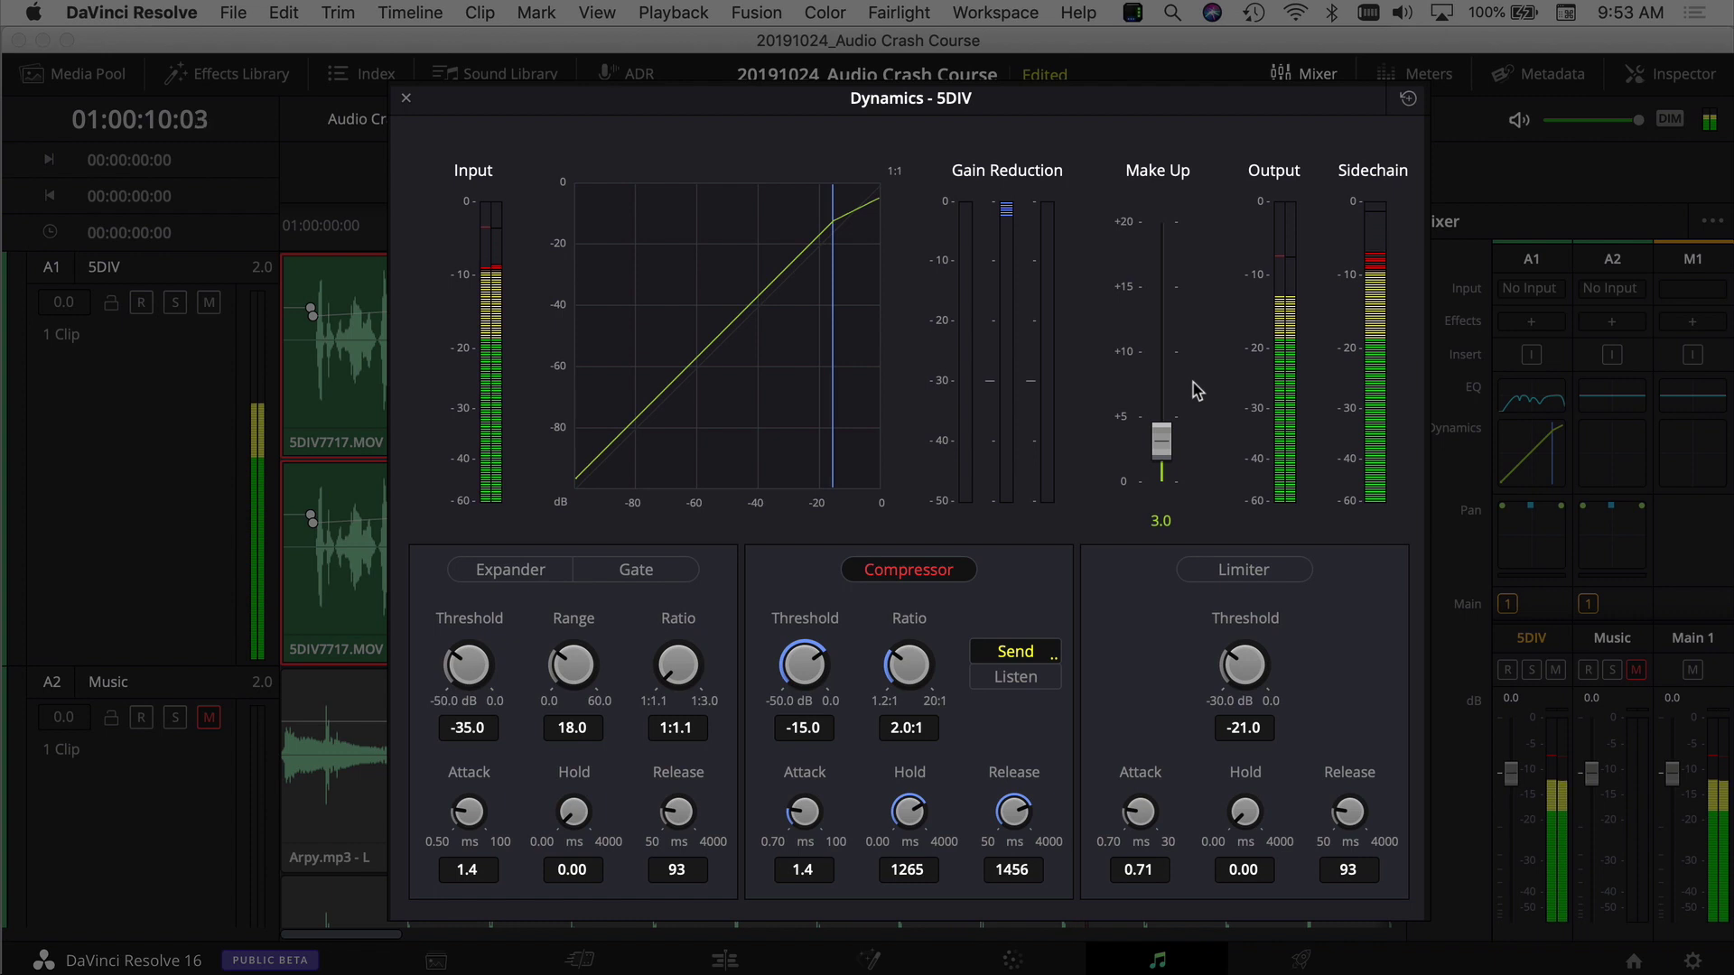
key("space")
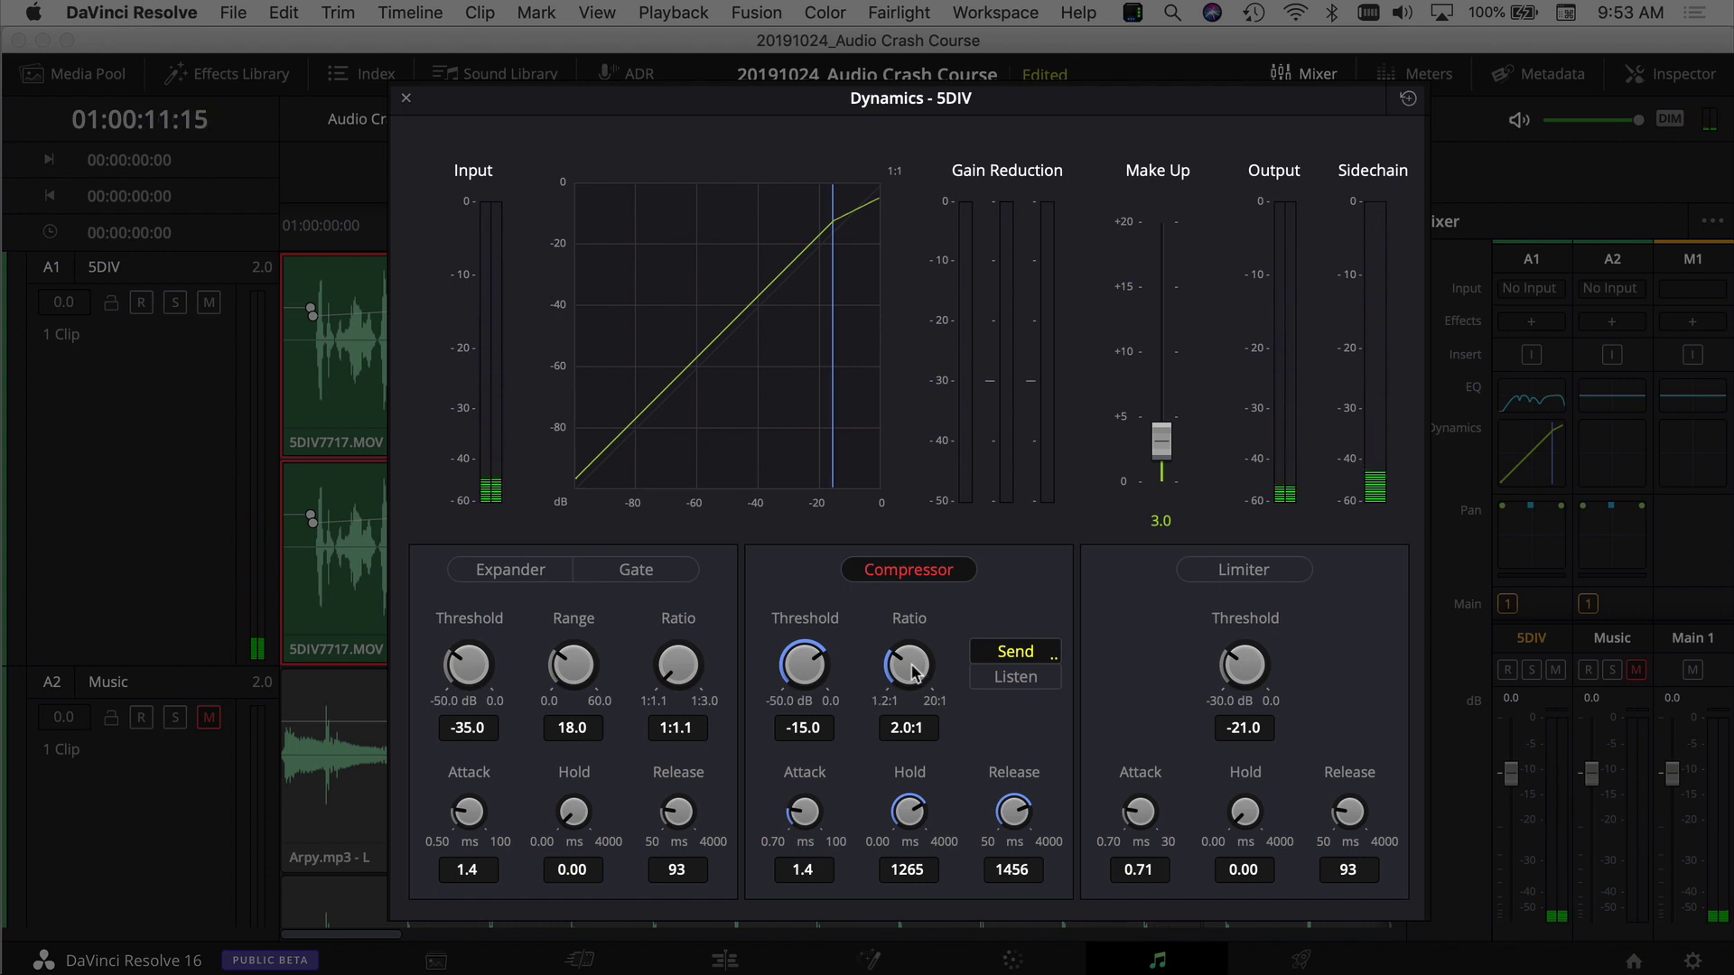
Set the compressor's Ratio to 3.1:1 and play the voice from the start
left_click_drag(921, 677, 930, 678)
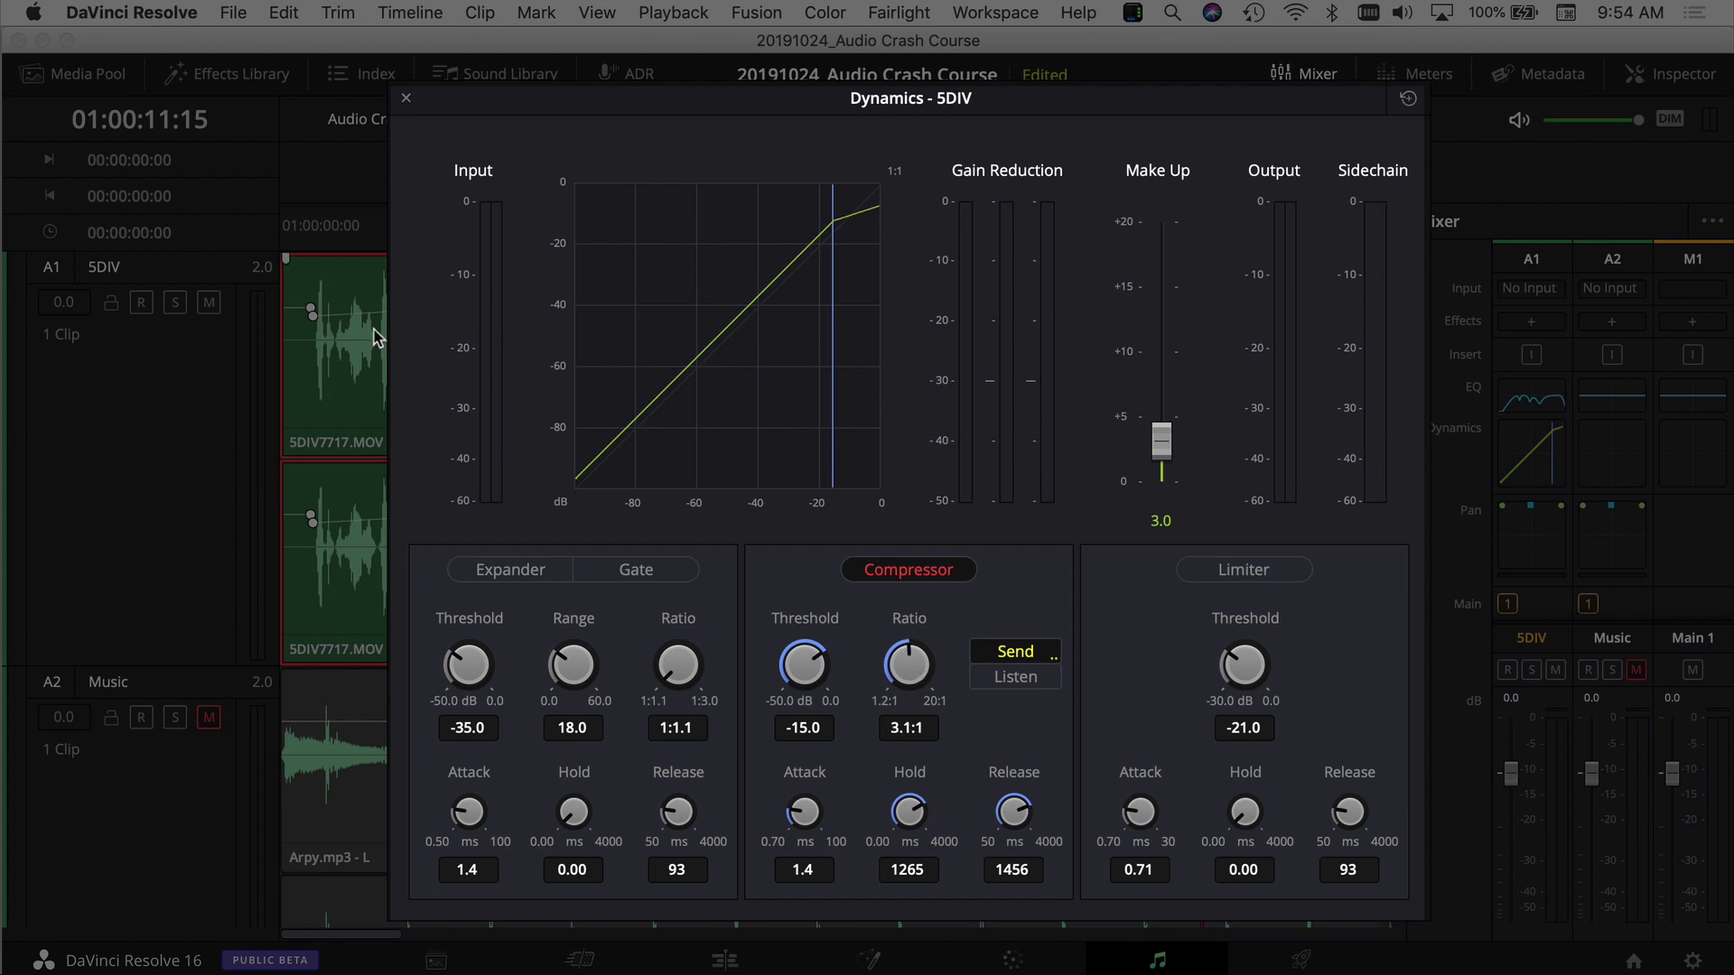
left_click_drag(317, 242, 282, 236)
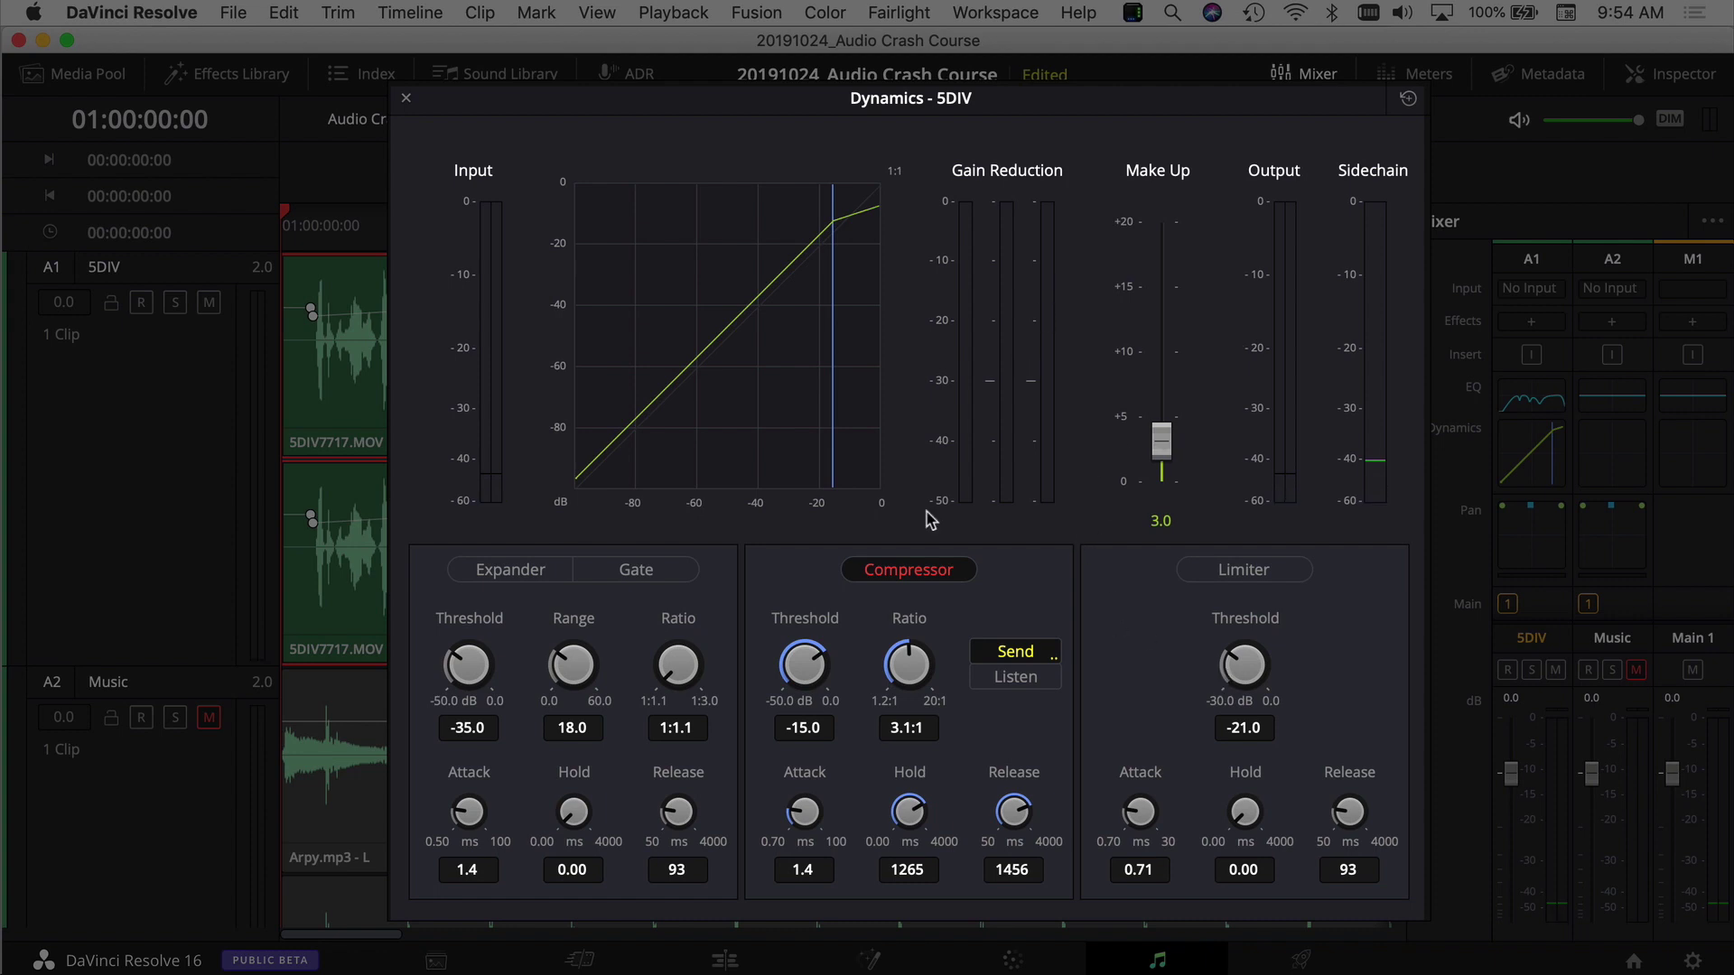
key("space")
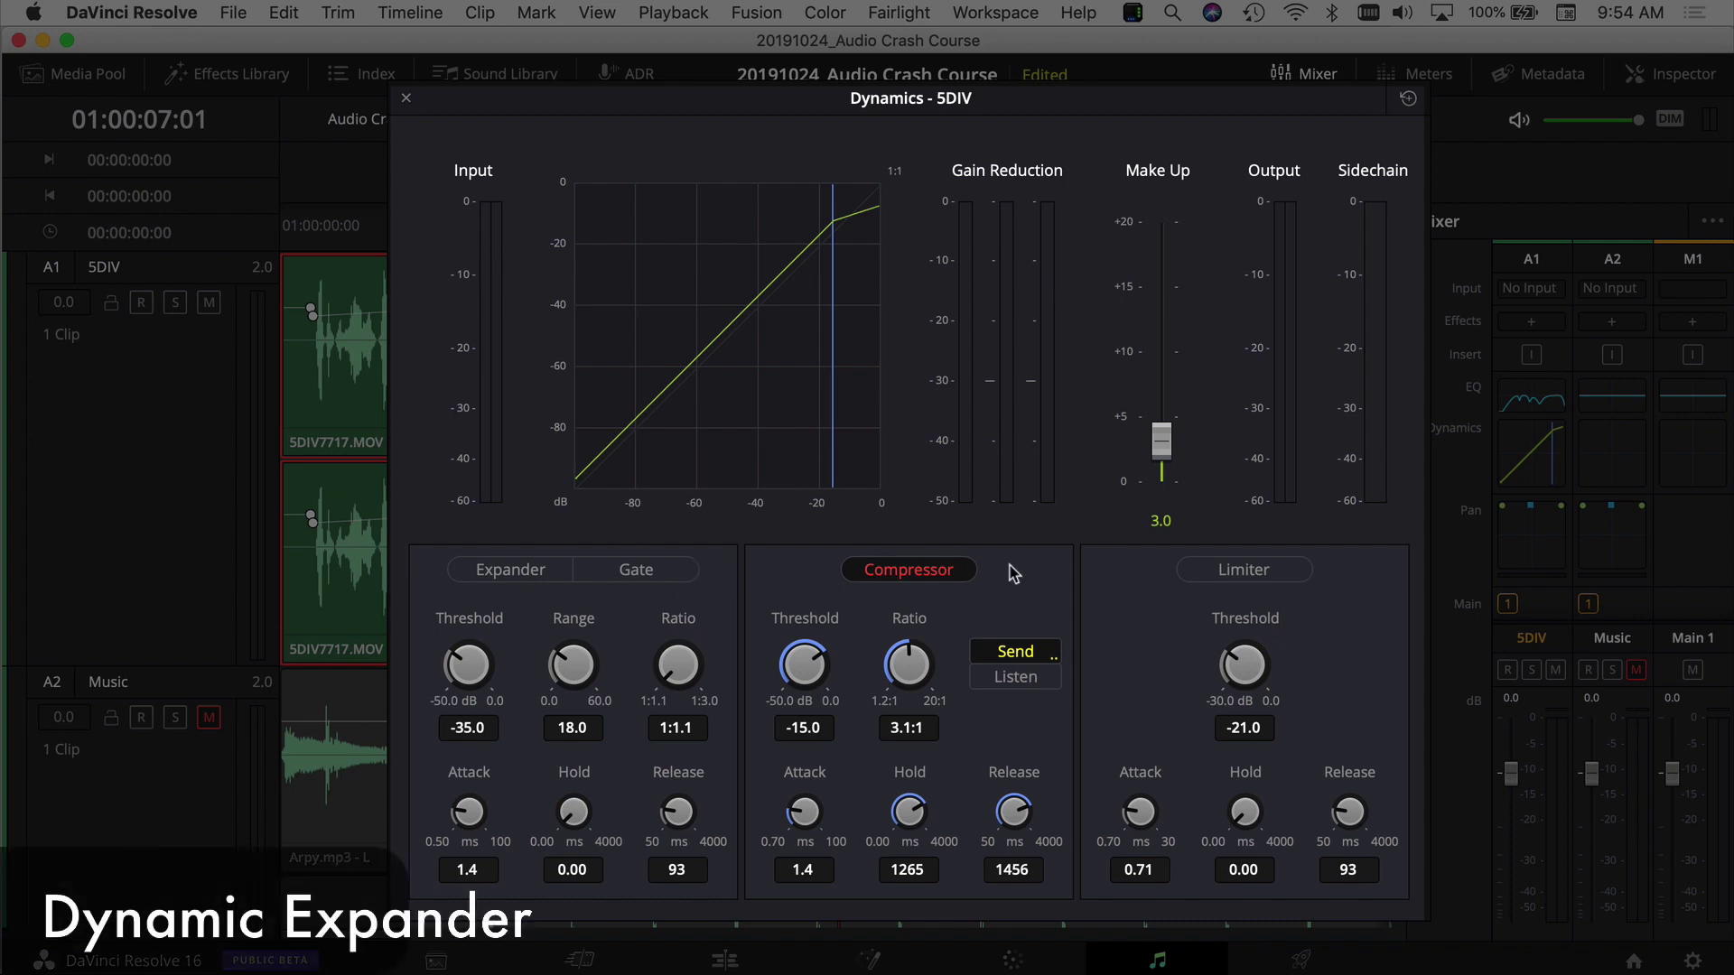
Switch the expander and the gate on in turn to compare their curves, leaving the expander enabled
left_click(506, 571)
left_click(510, 570)
left_click(639, 577)
left_click(632, 578)
left_click(528, 576)
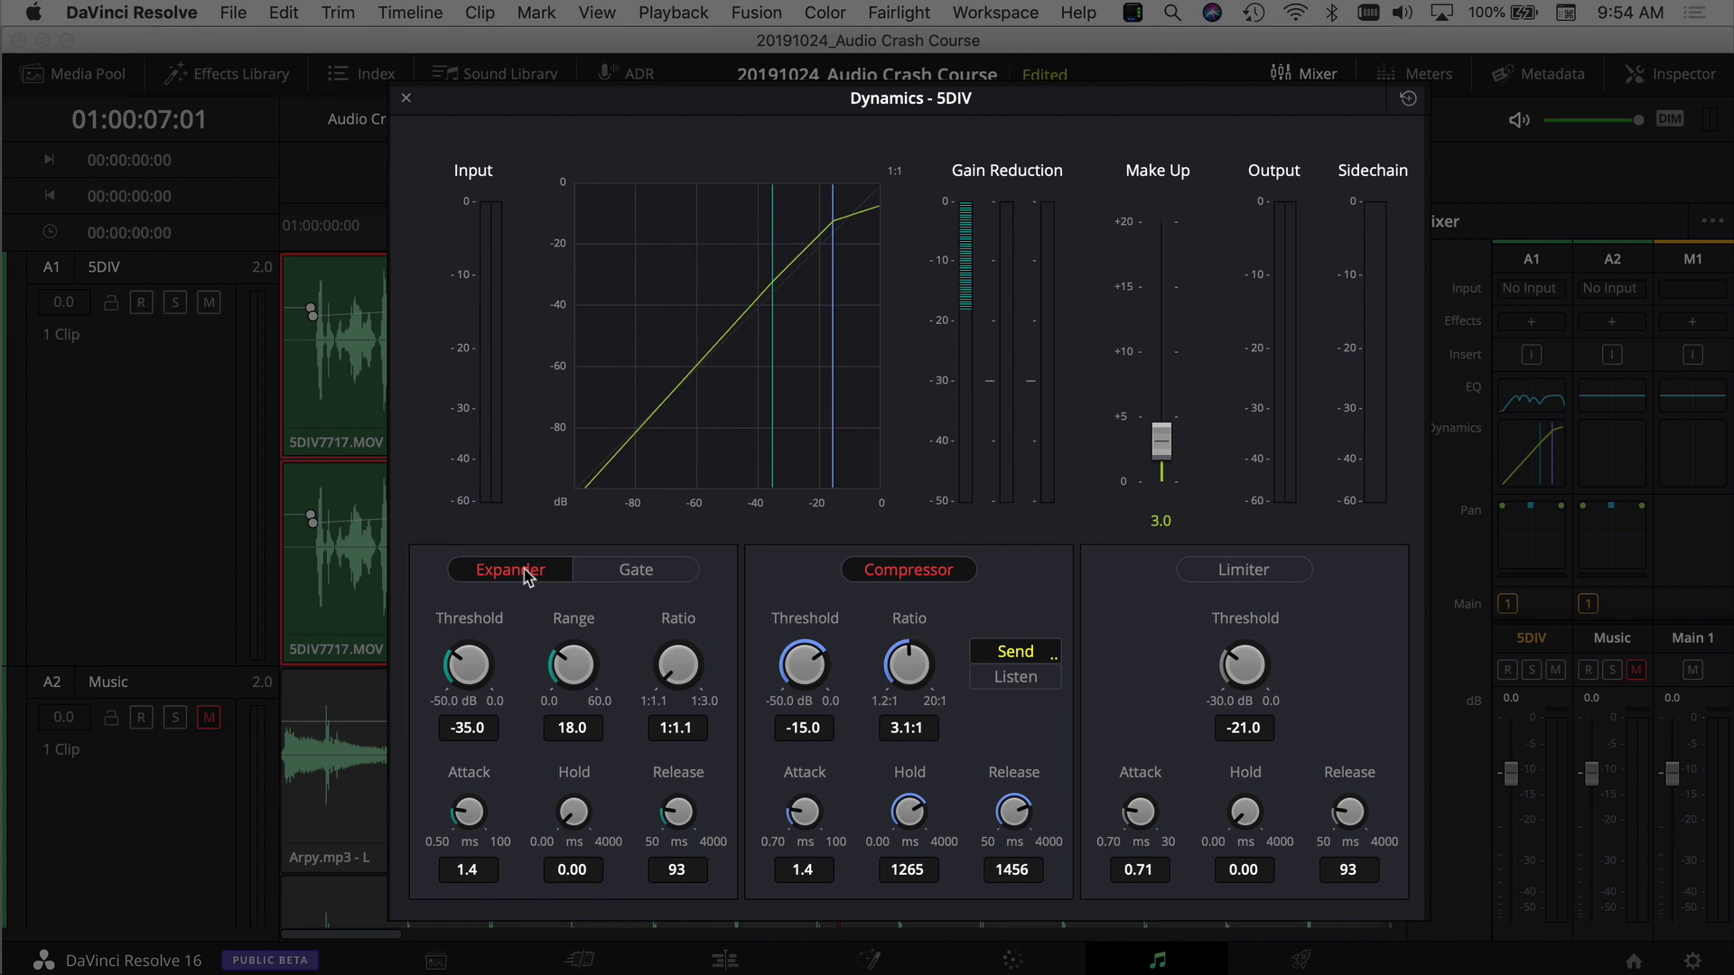
Play the voice from the start with the expander off and on to compare how it treats the background noise
left_click(280, 226)
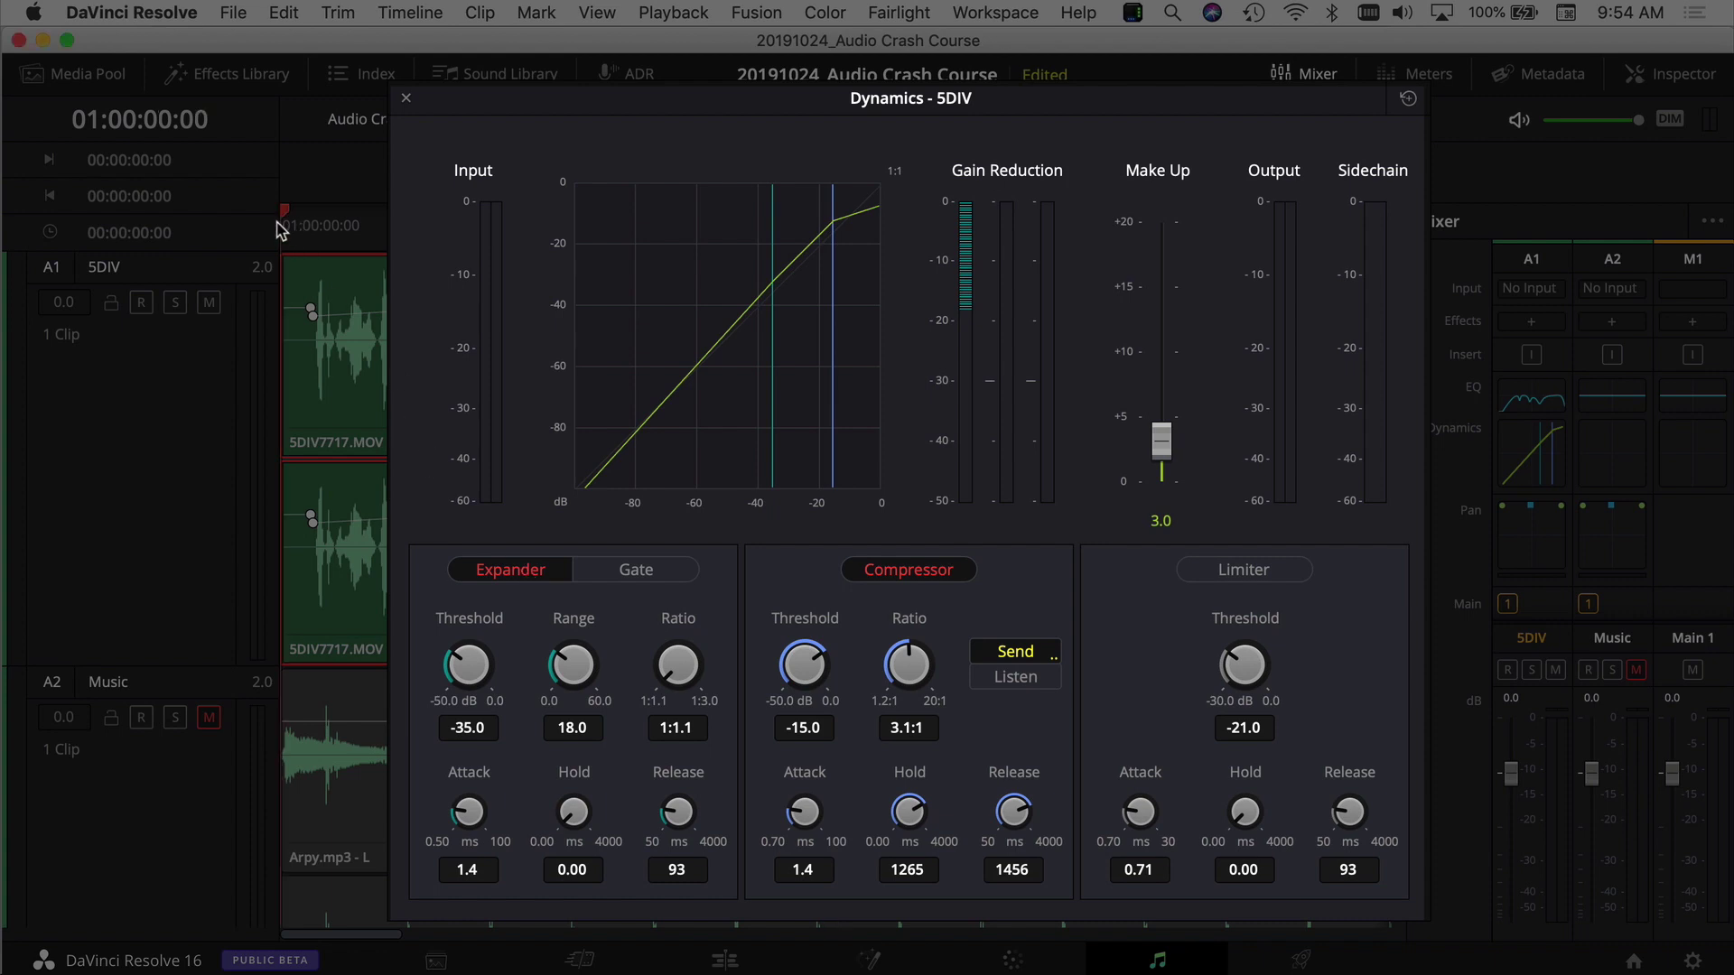
left_click(511, 578)
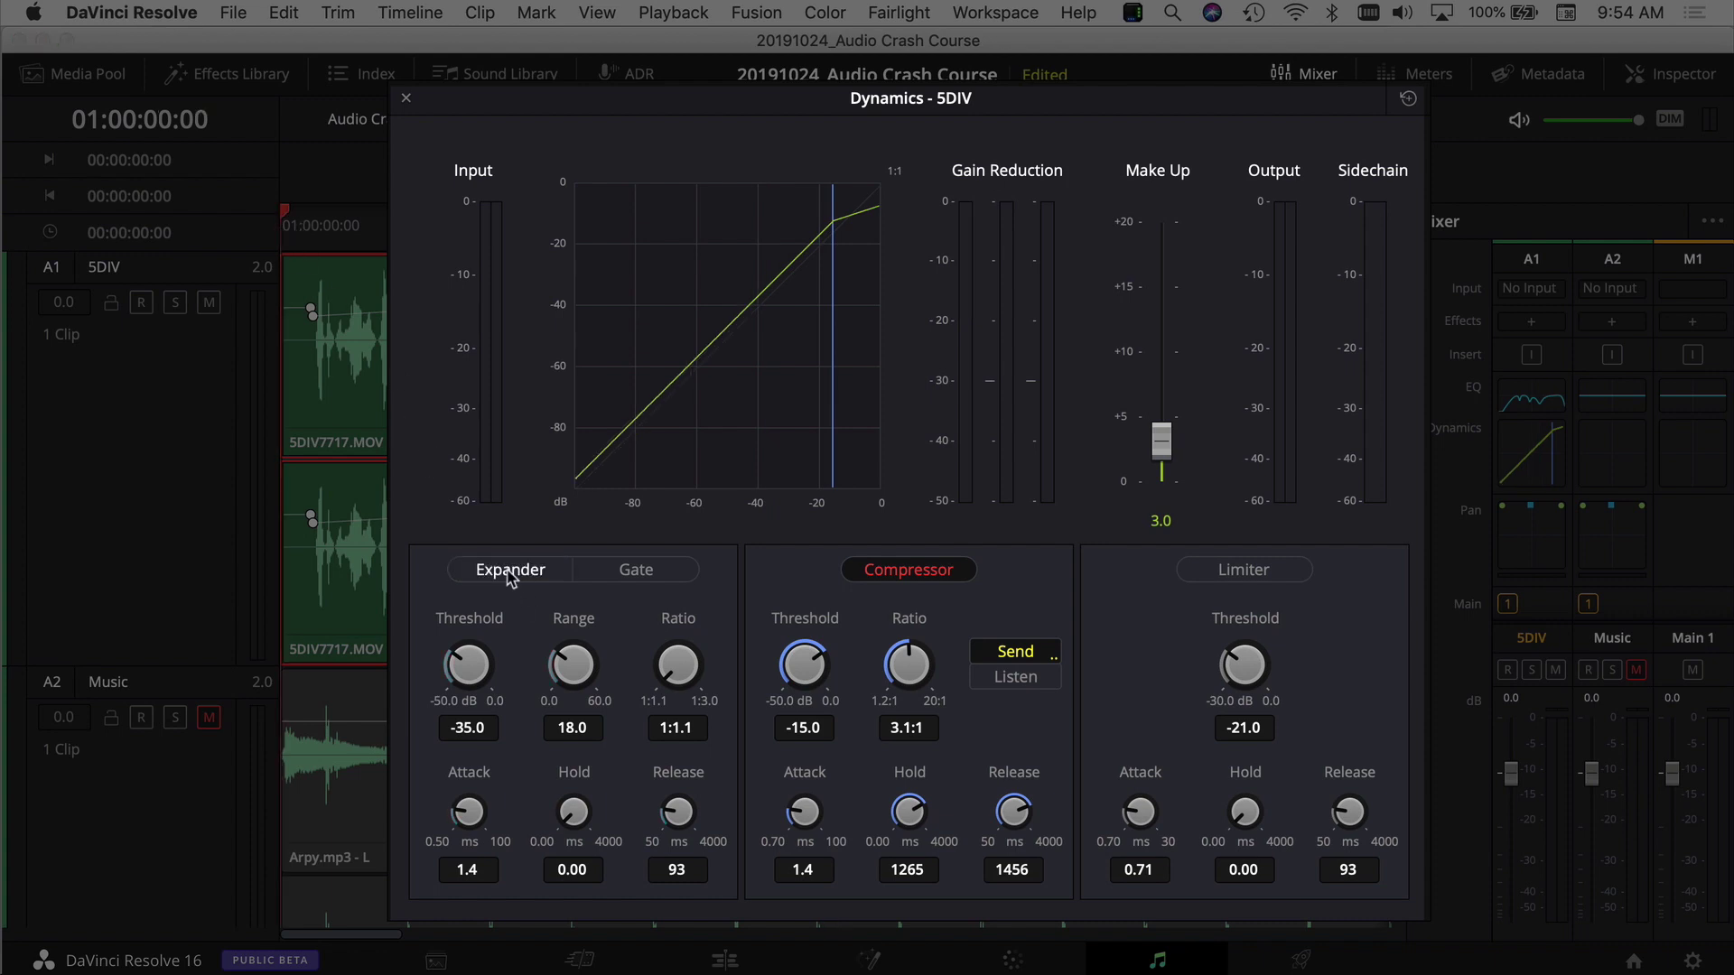
key("space")
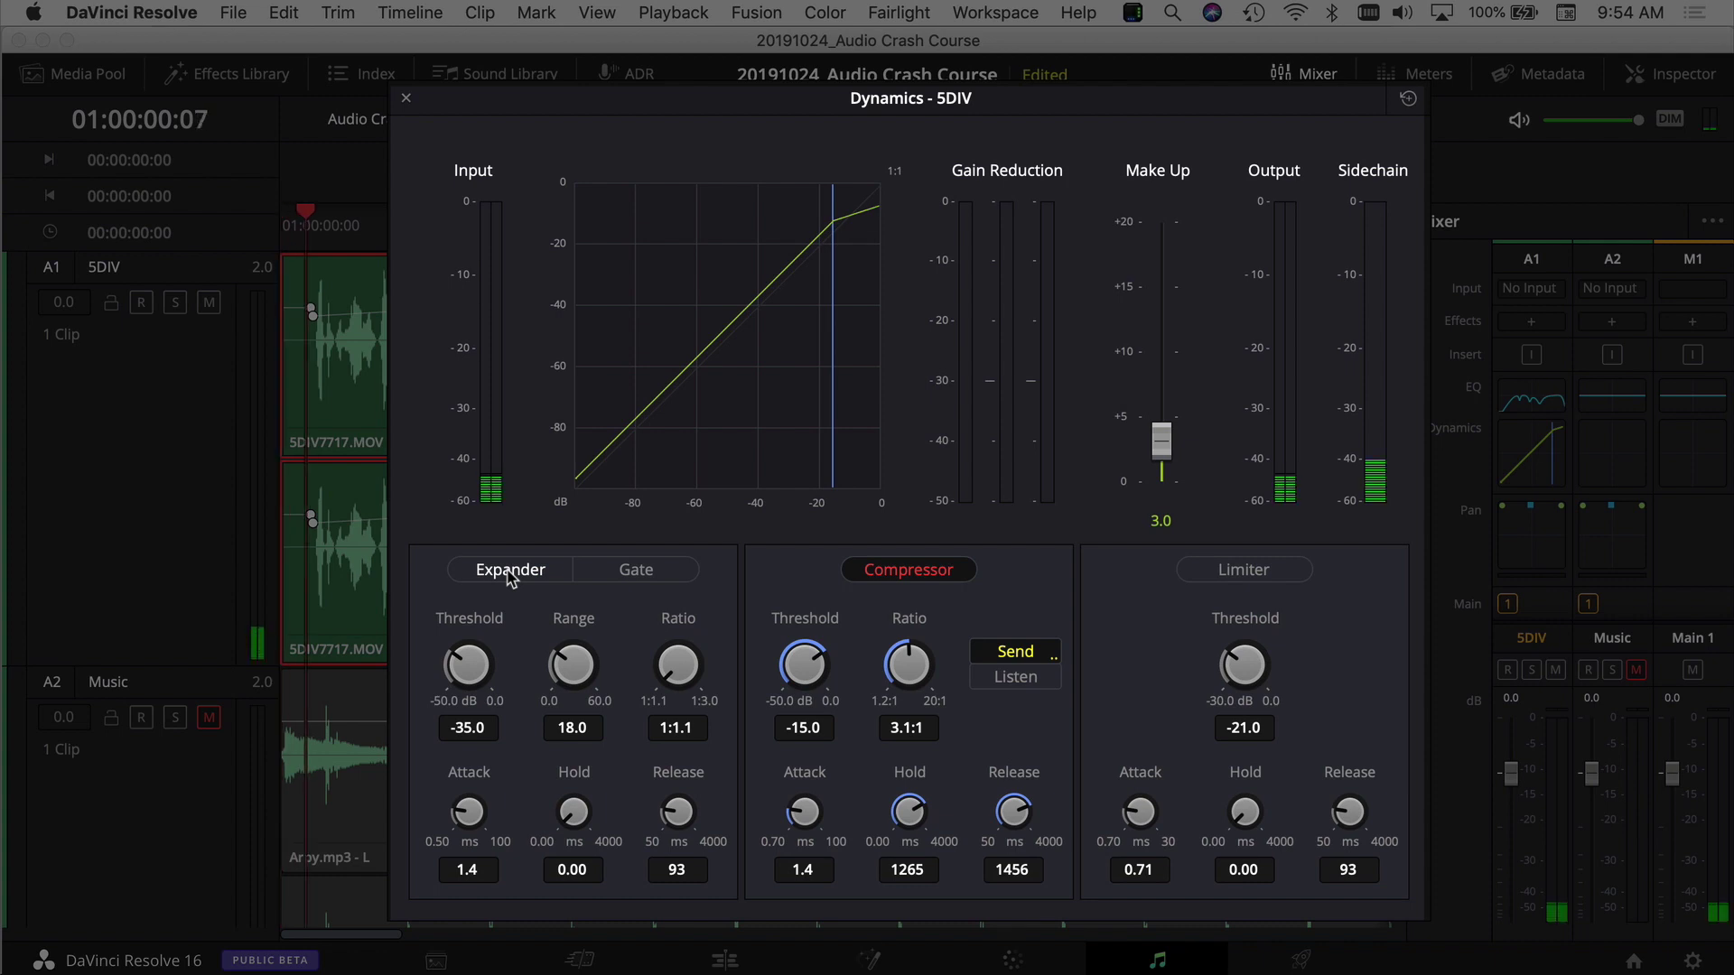
left_click(511, 579)
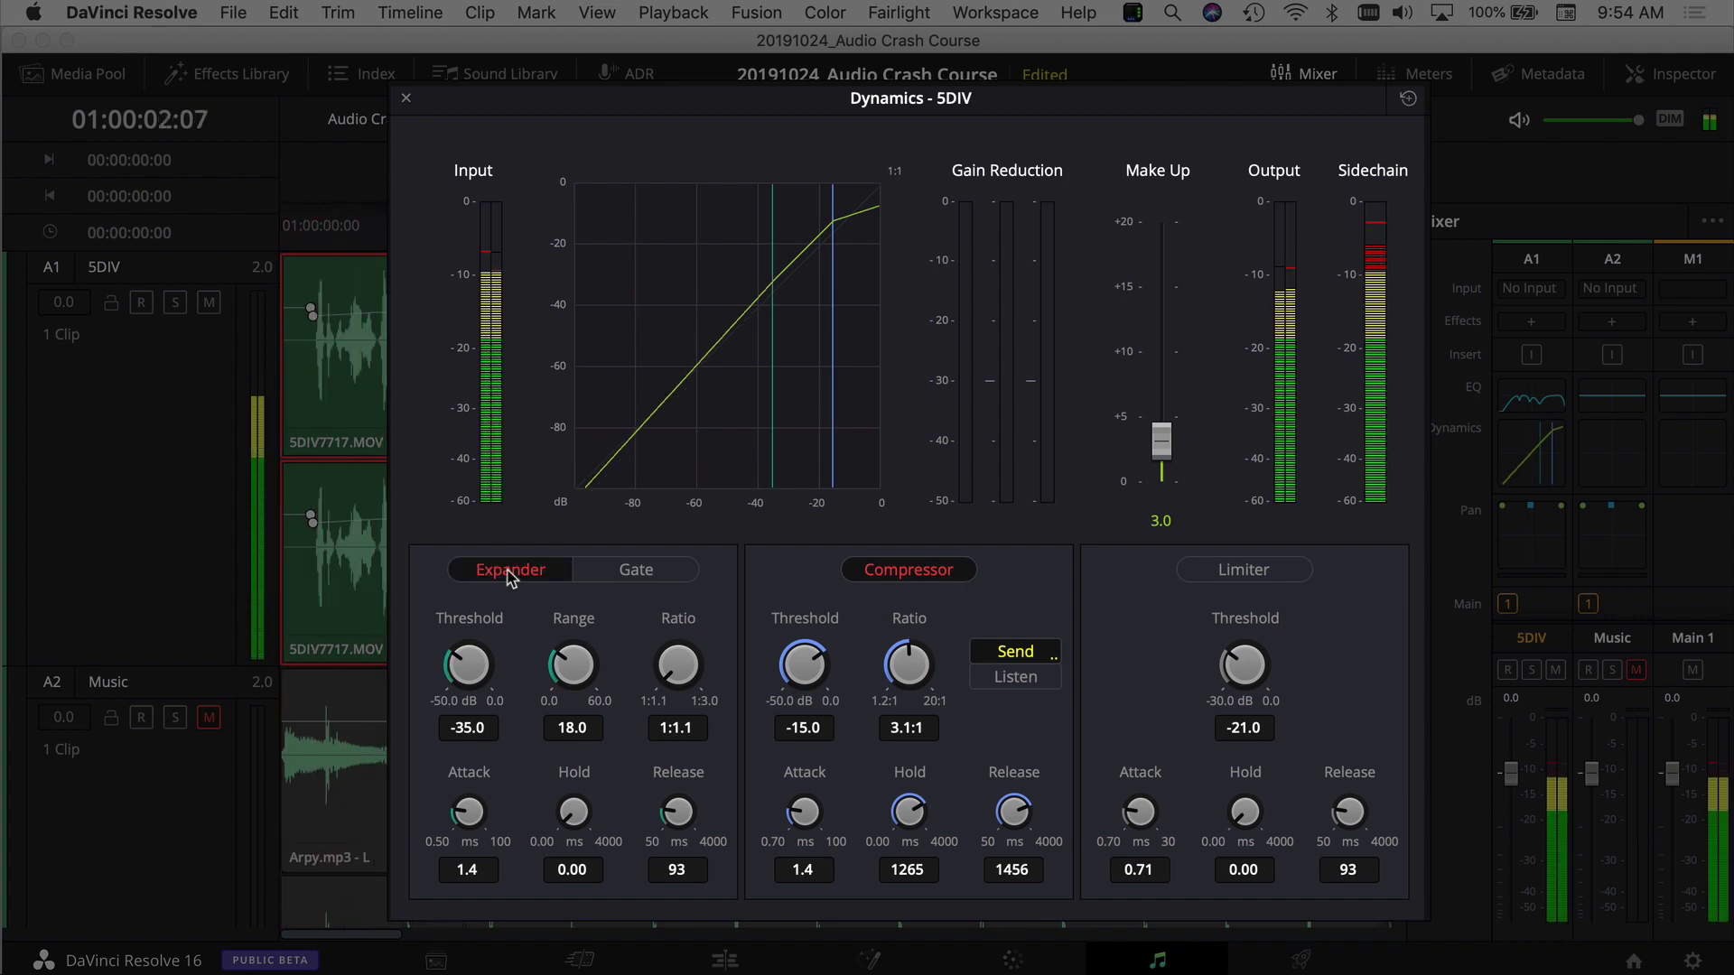
key("space")
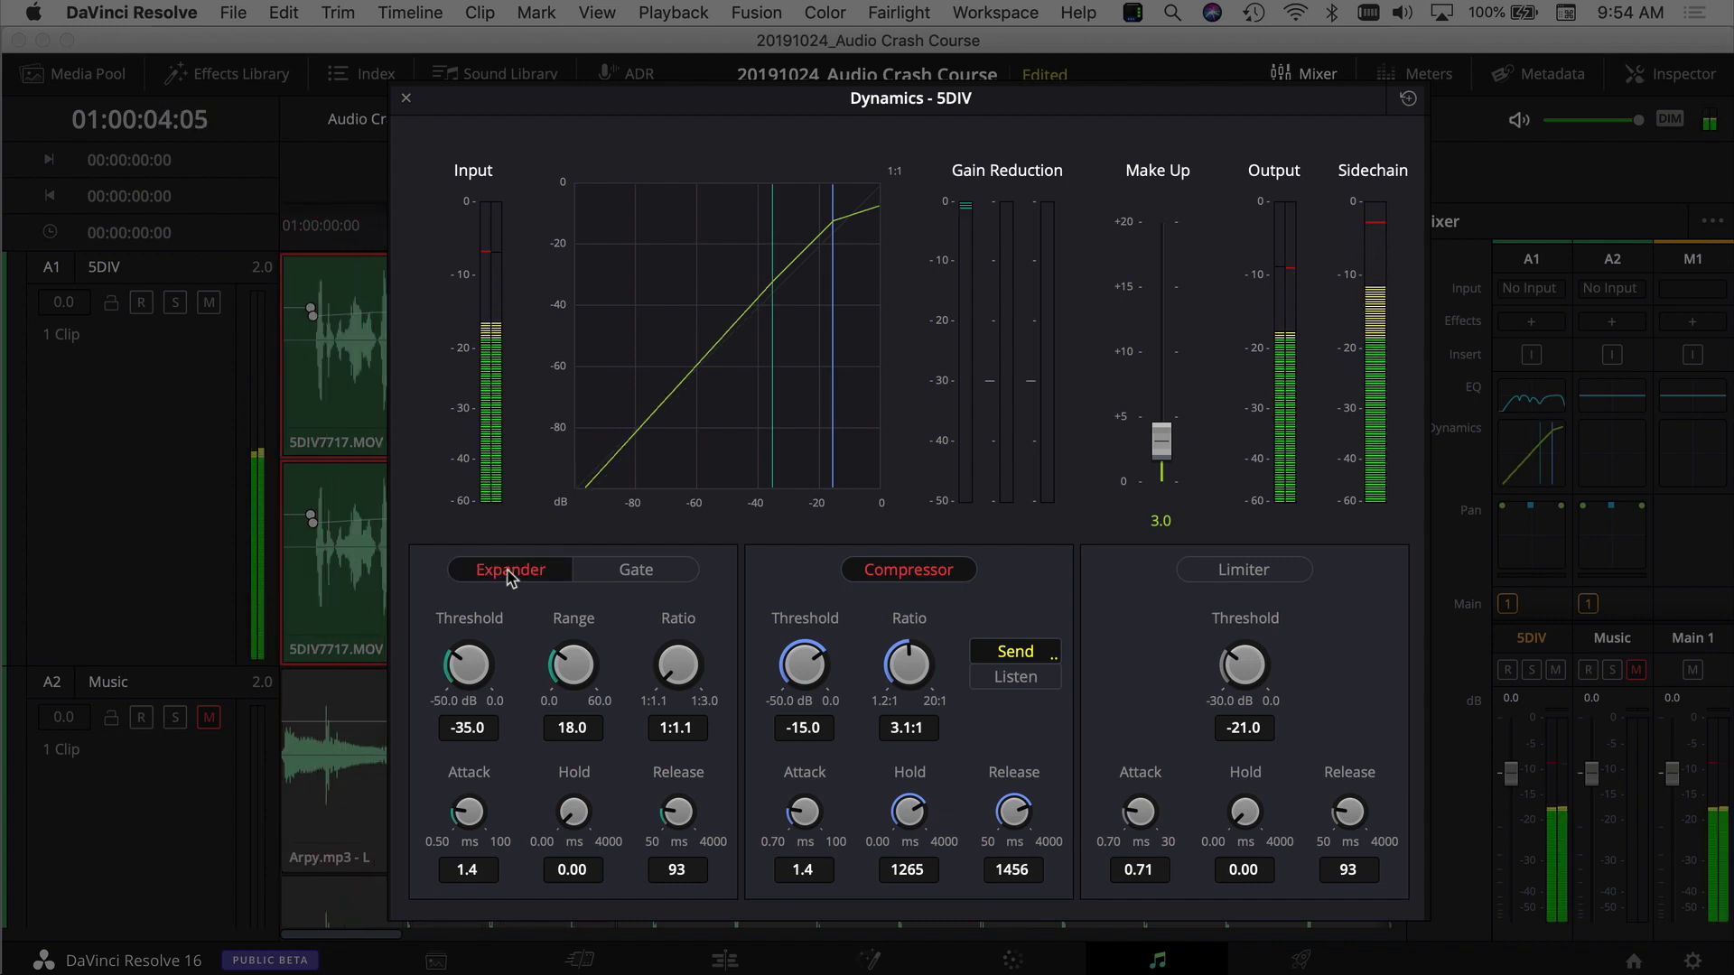
left_click(282, 226)
key("space")
key("space")
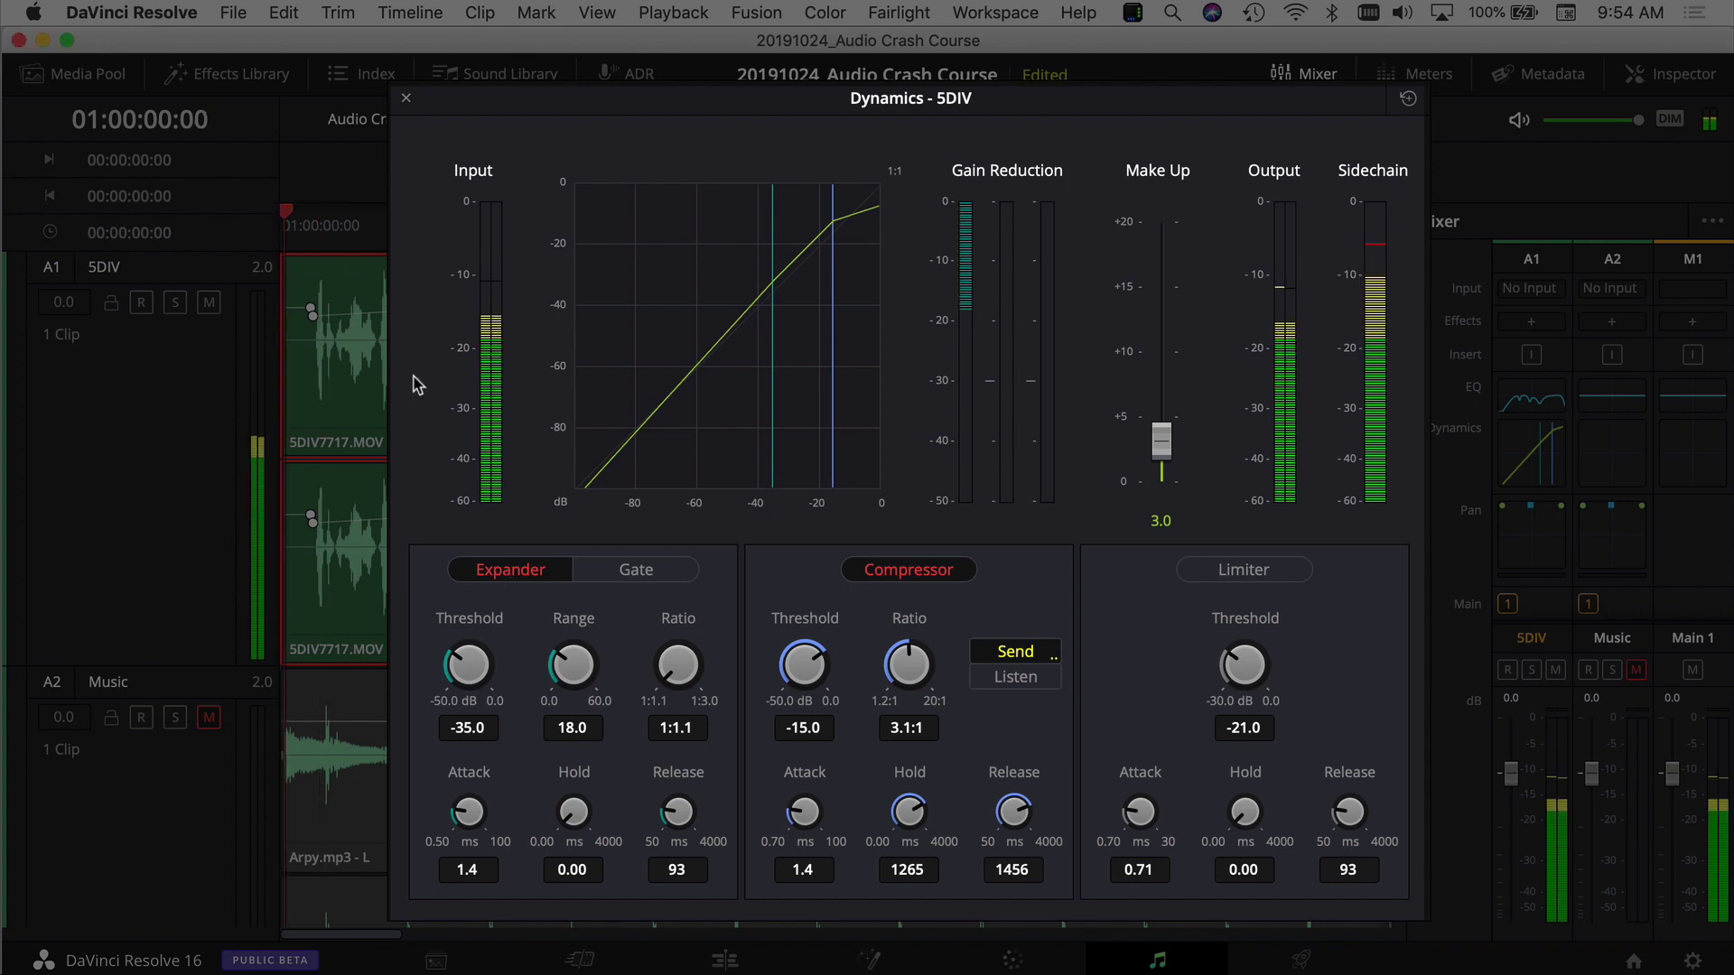
Replace the expander with the gate, play the voice from the start, and move the Dynamics window aside to uncover more of the waveform
left_click(636, 570)
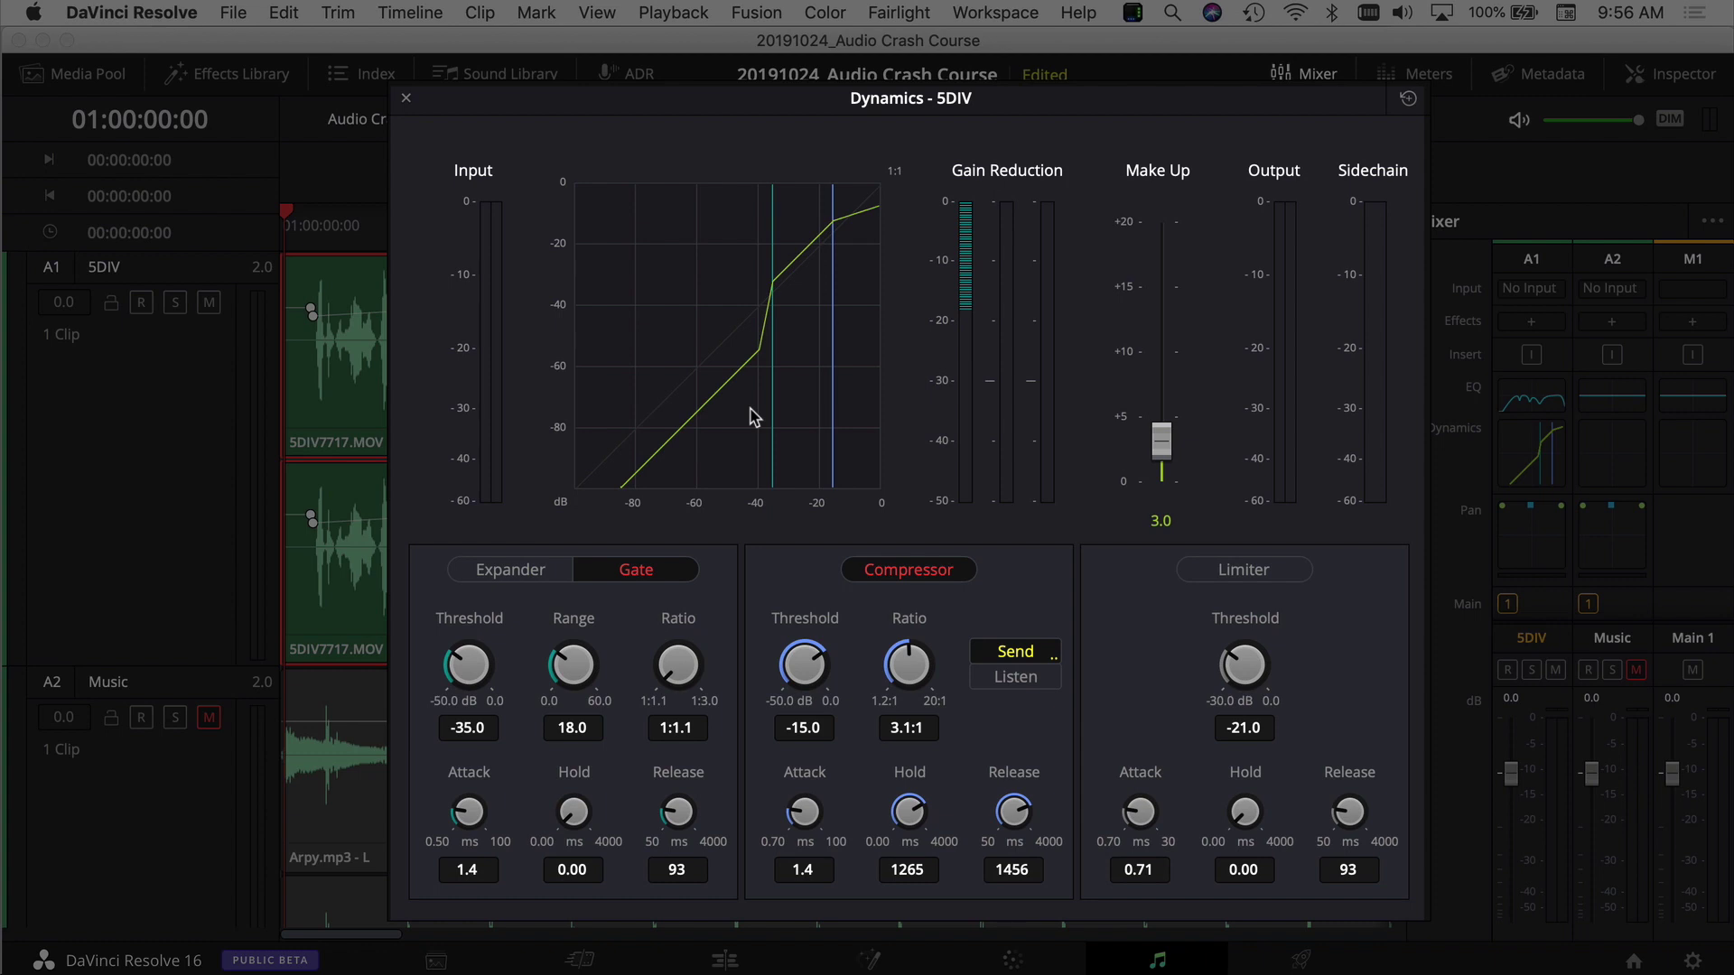
left_click_drag(322, 213, 256, 213)
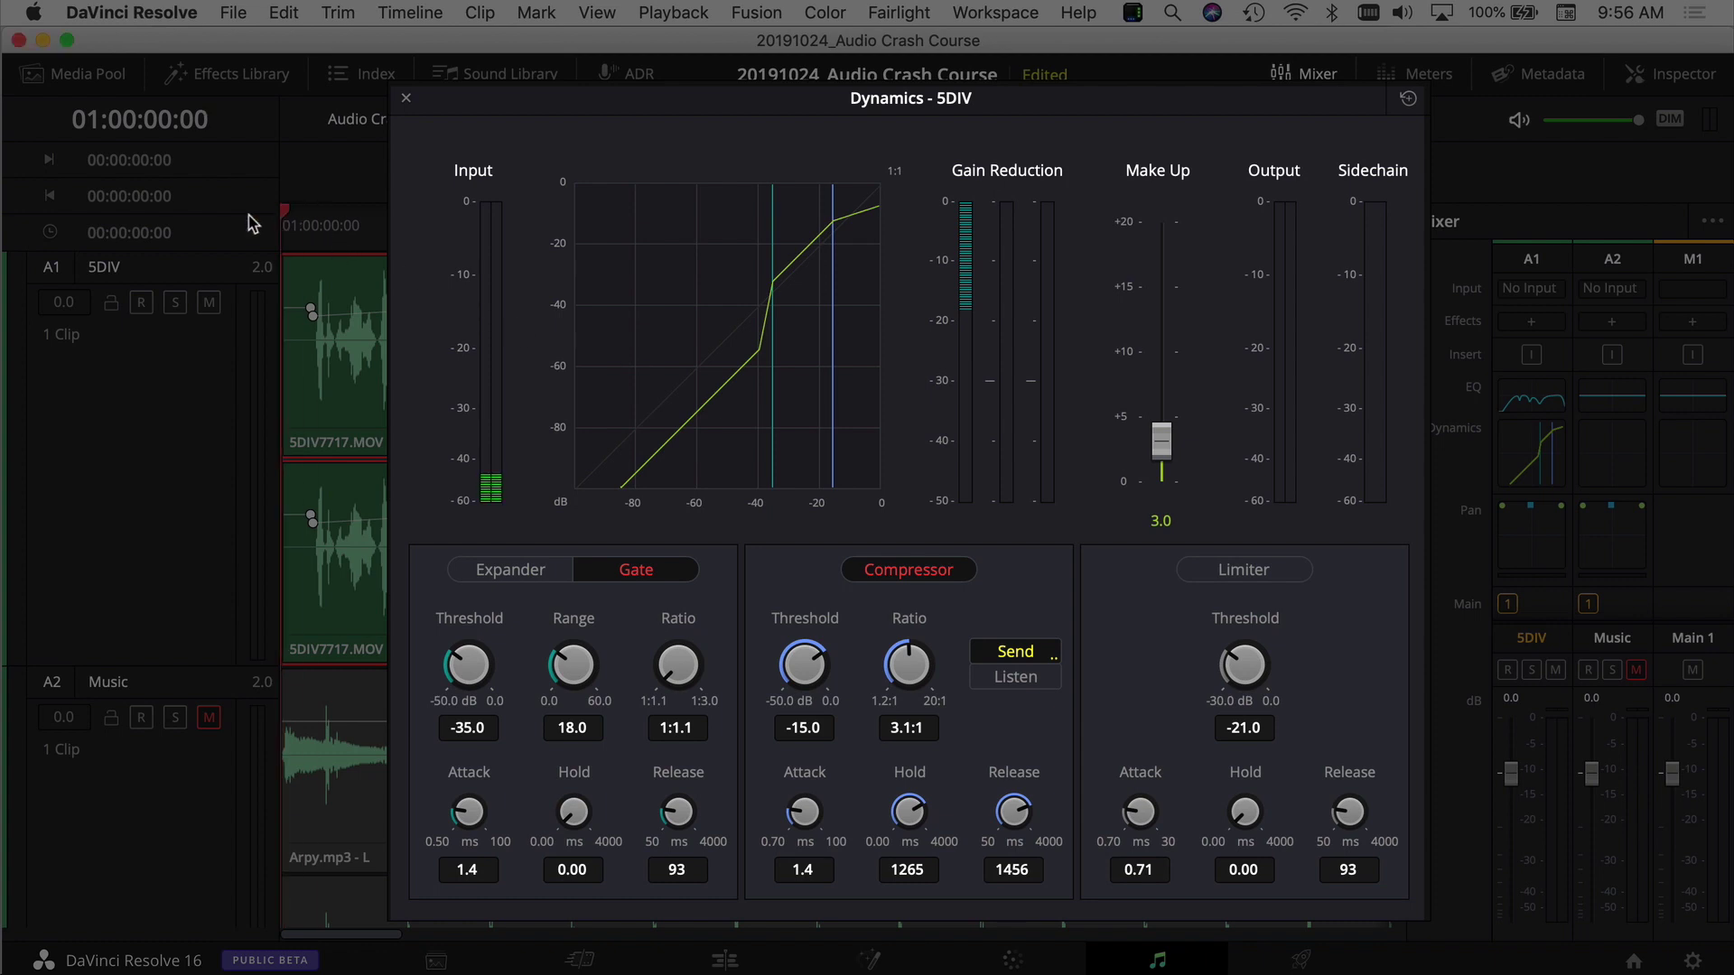
key("space")
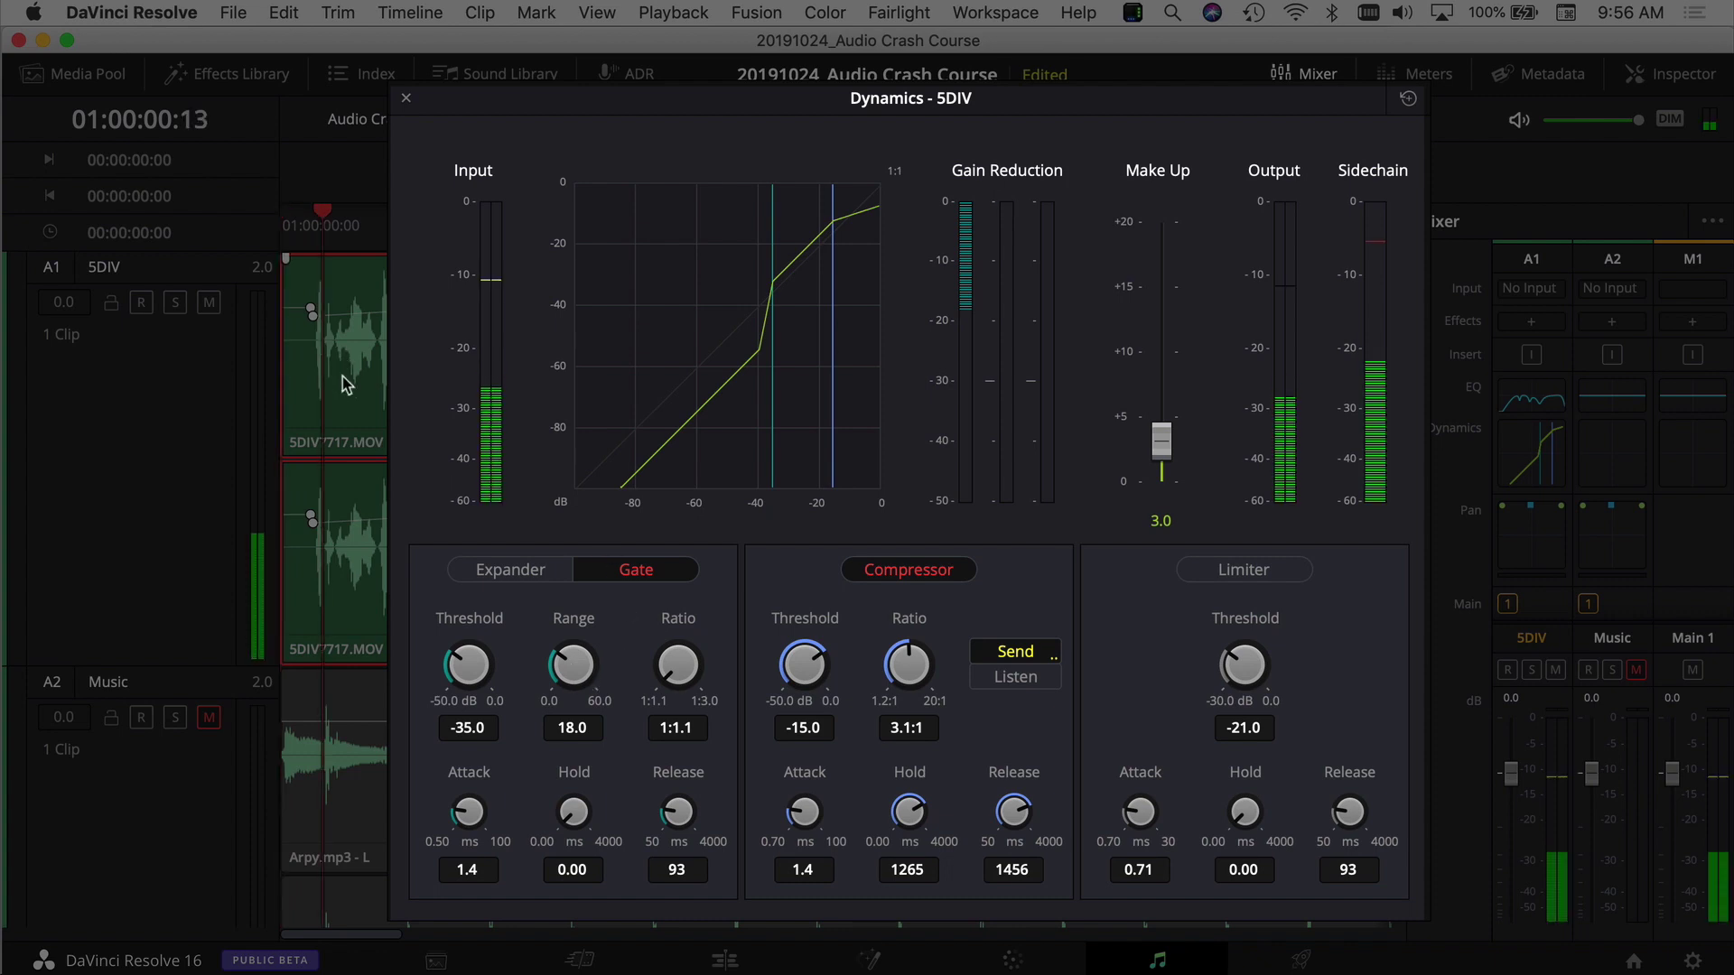
left_click_drag(708, 109, 806, 109)
key("Home")
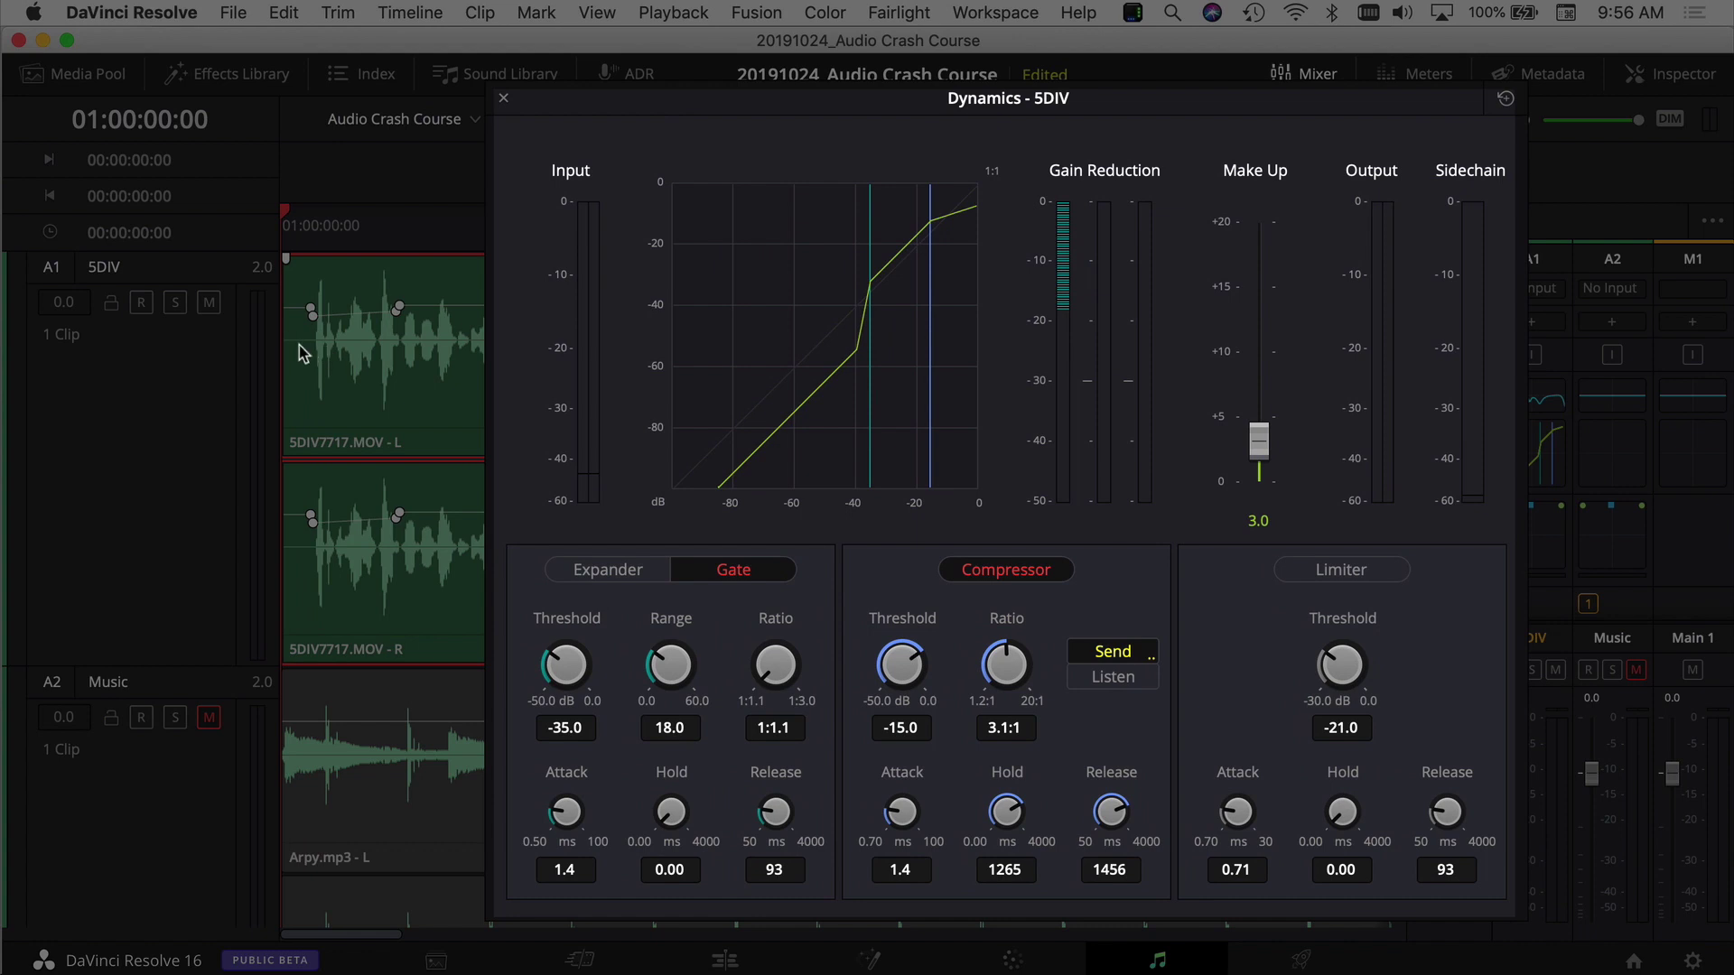
Play the beginning of the voice with the gate bypassed, return to the start, and re-enable the gate
left_click(742, 573)
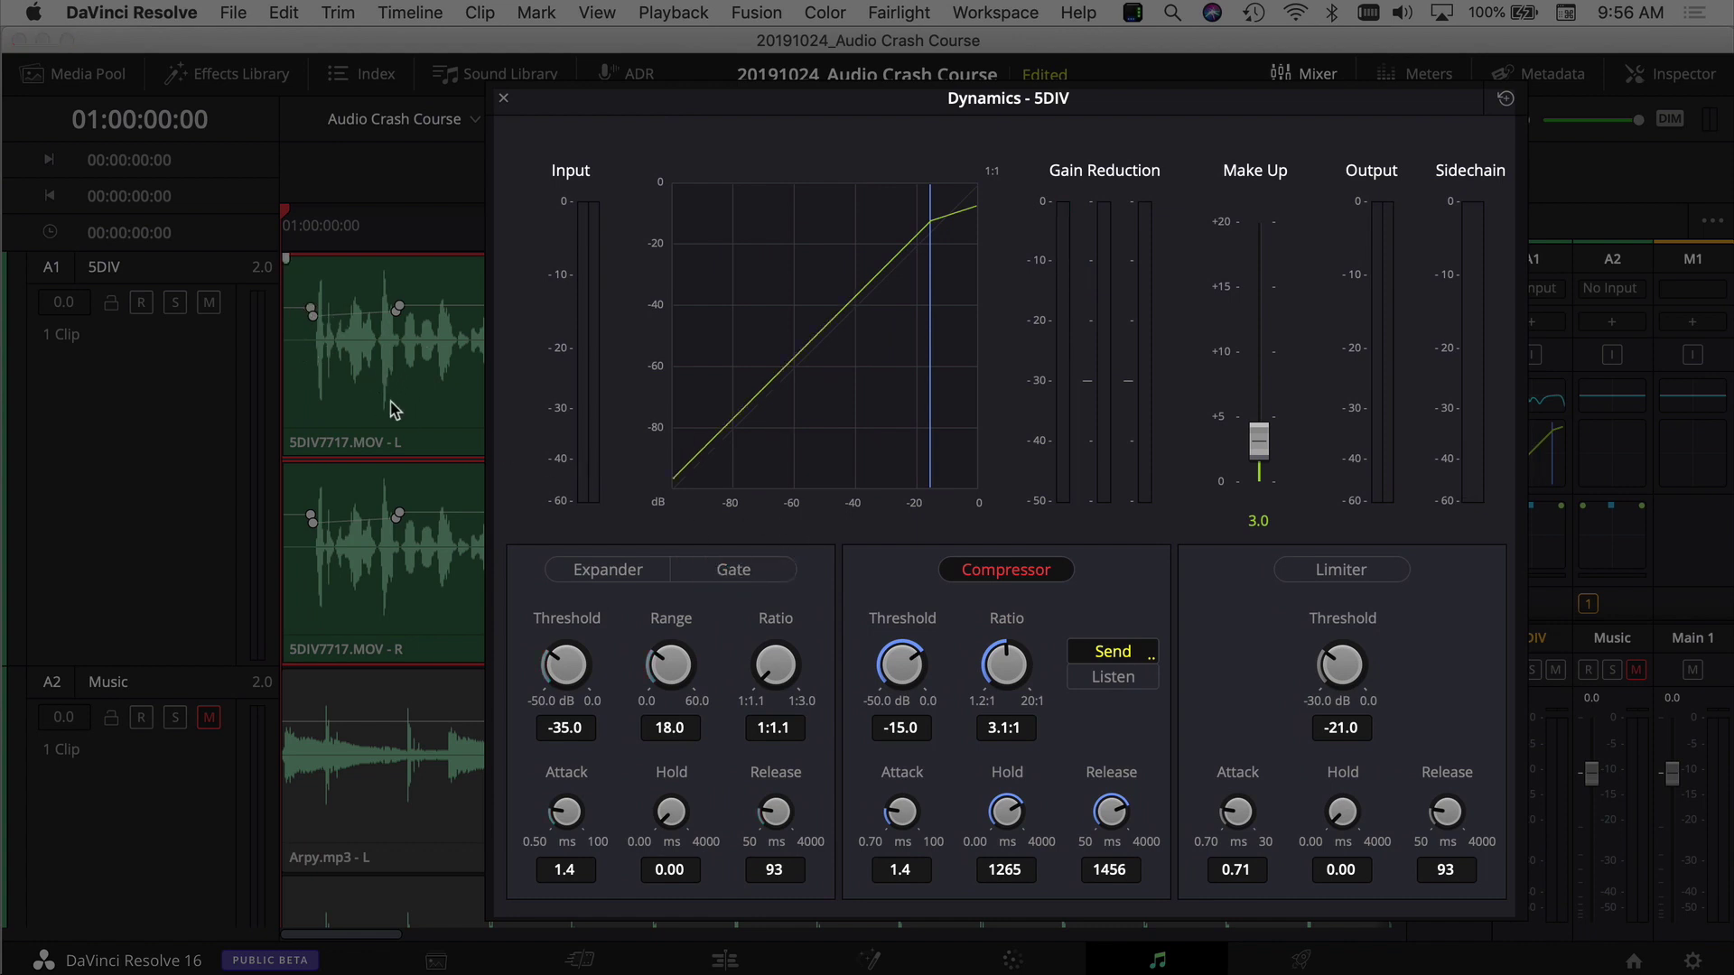
left_click(279, 233)
key("space")
key("space")
left_click_drag(306, 215, 281, 217)
left_click(730, 573)
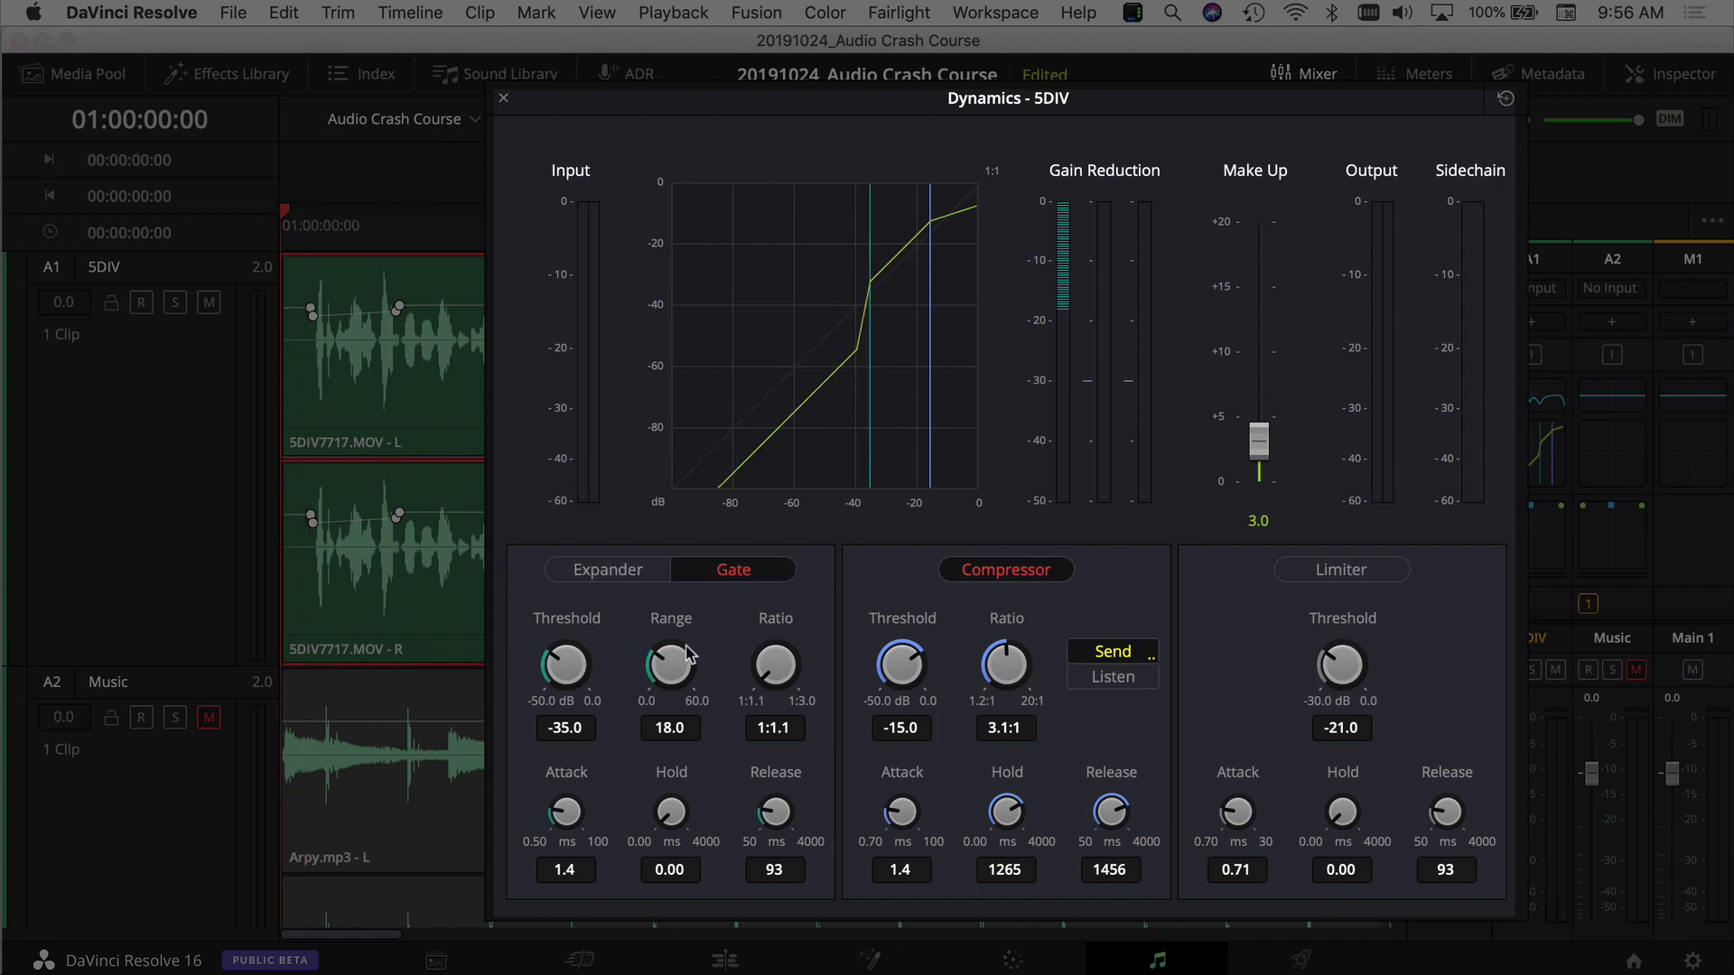
Lower the gate's Threshold to -41.7 dB and then to -46.7 dB, playing the voice from the start after each change
left_click_drag(558, 673, 508, 679)
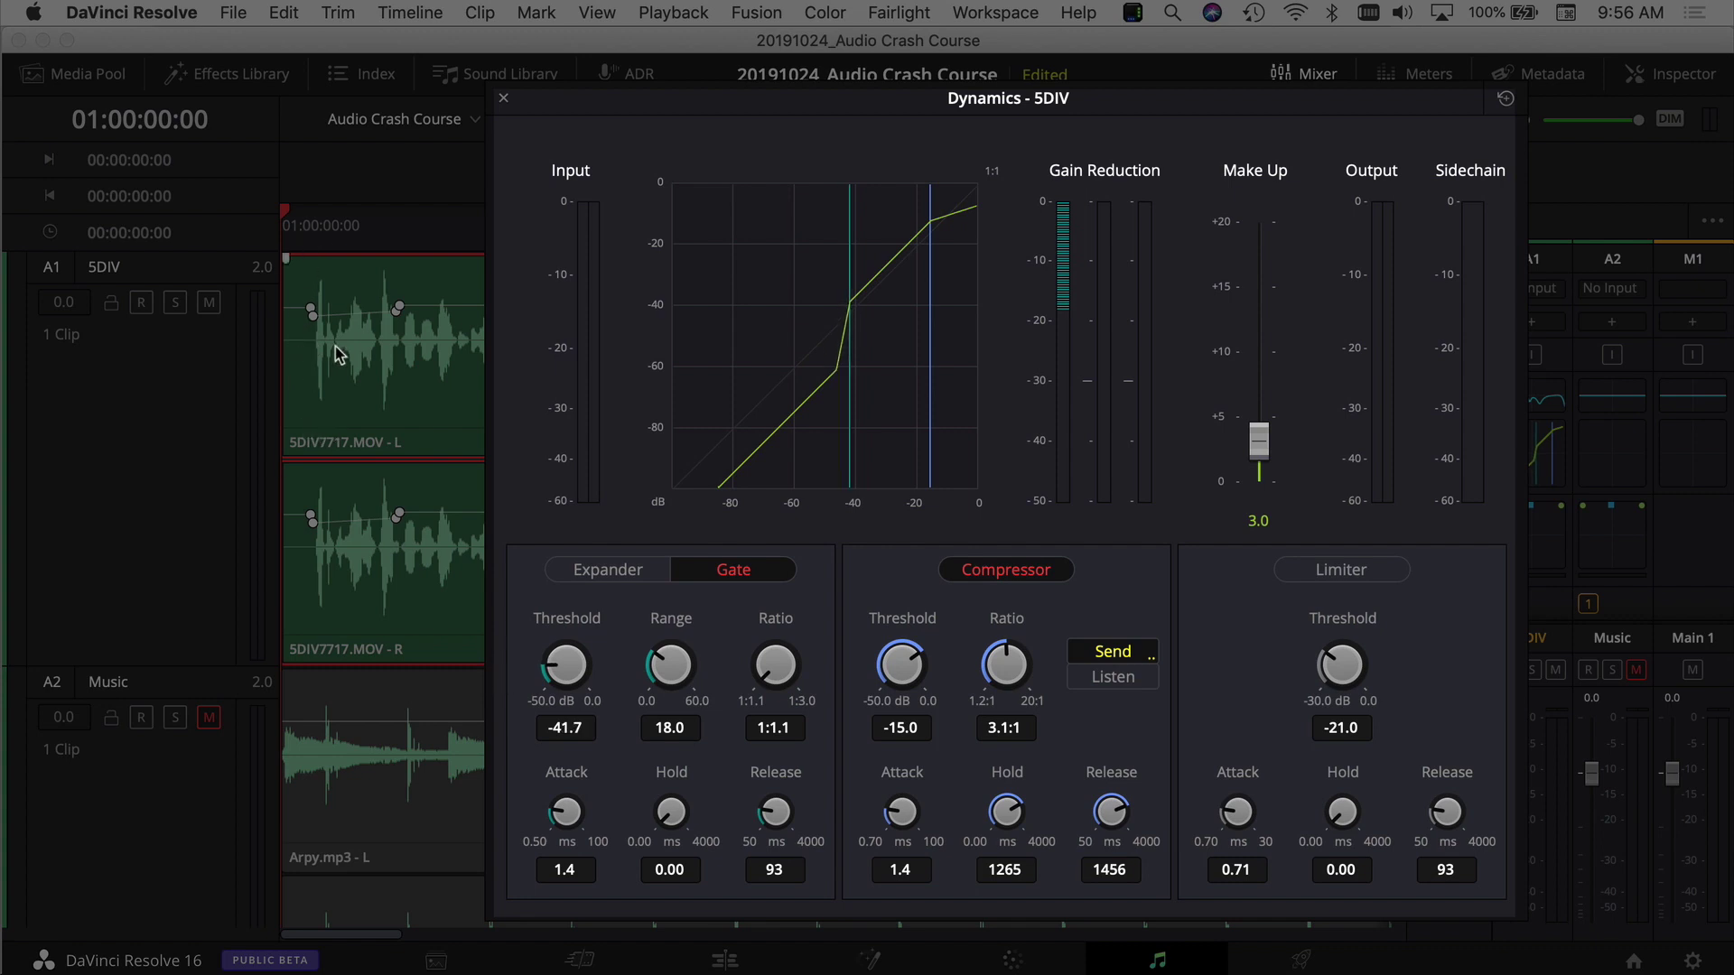
key("space")
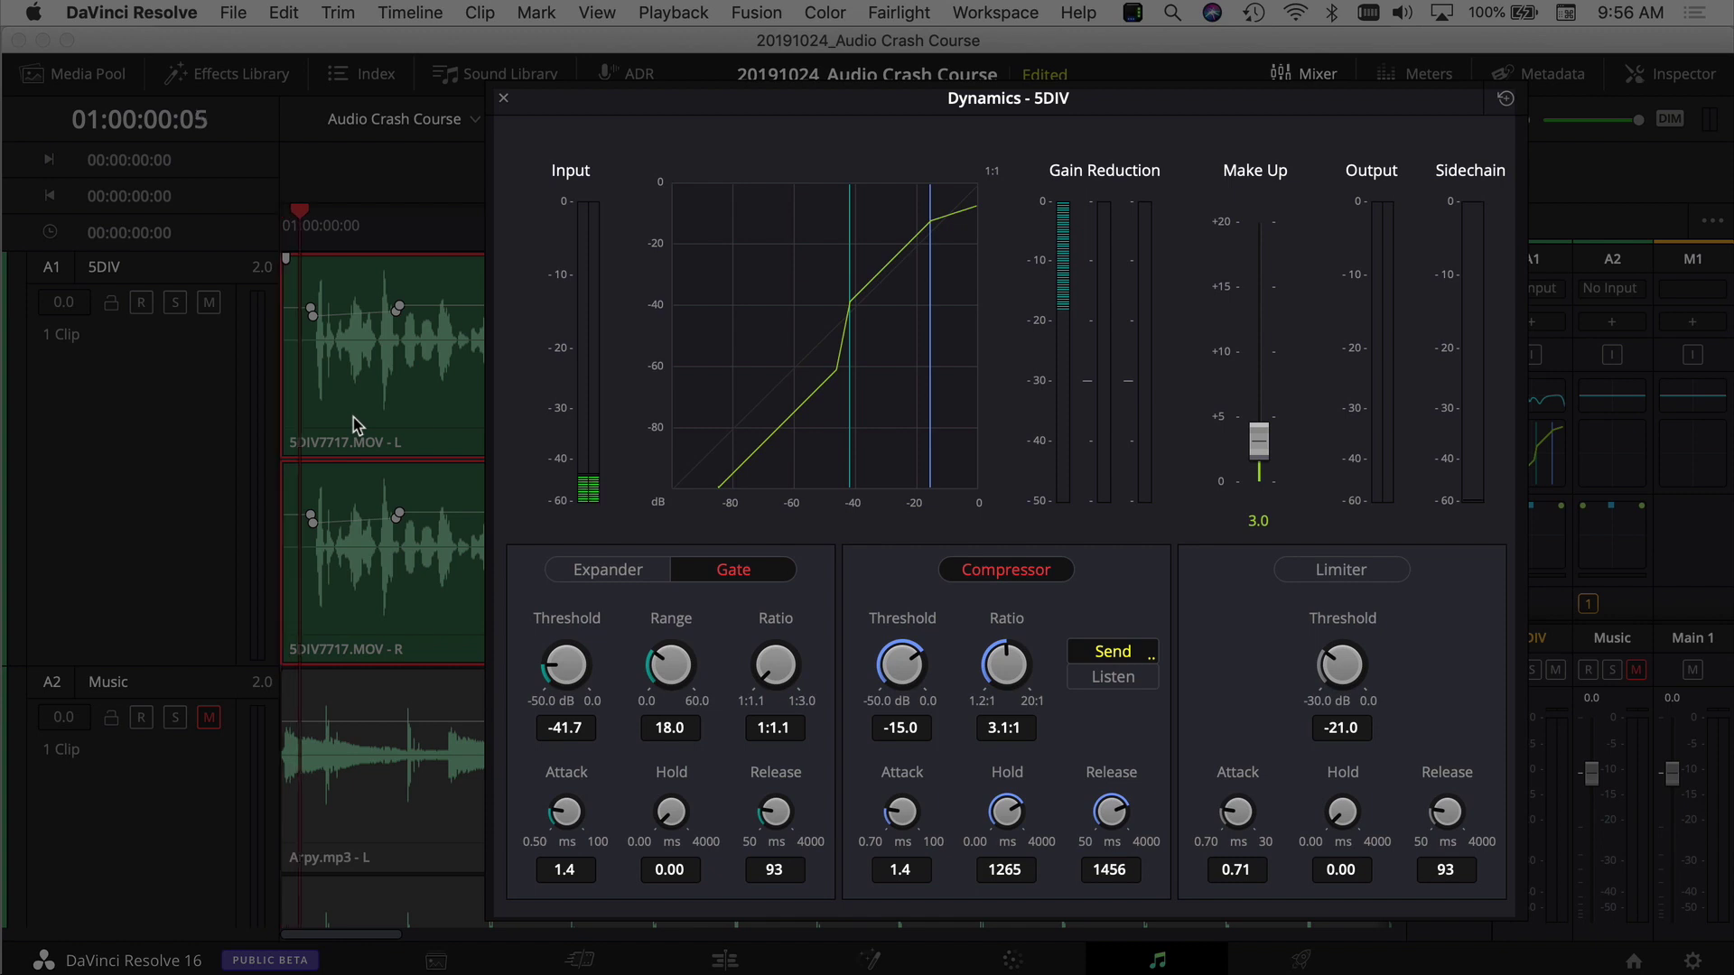
key("space")
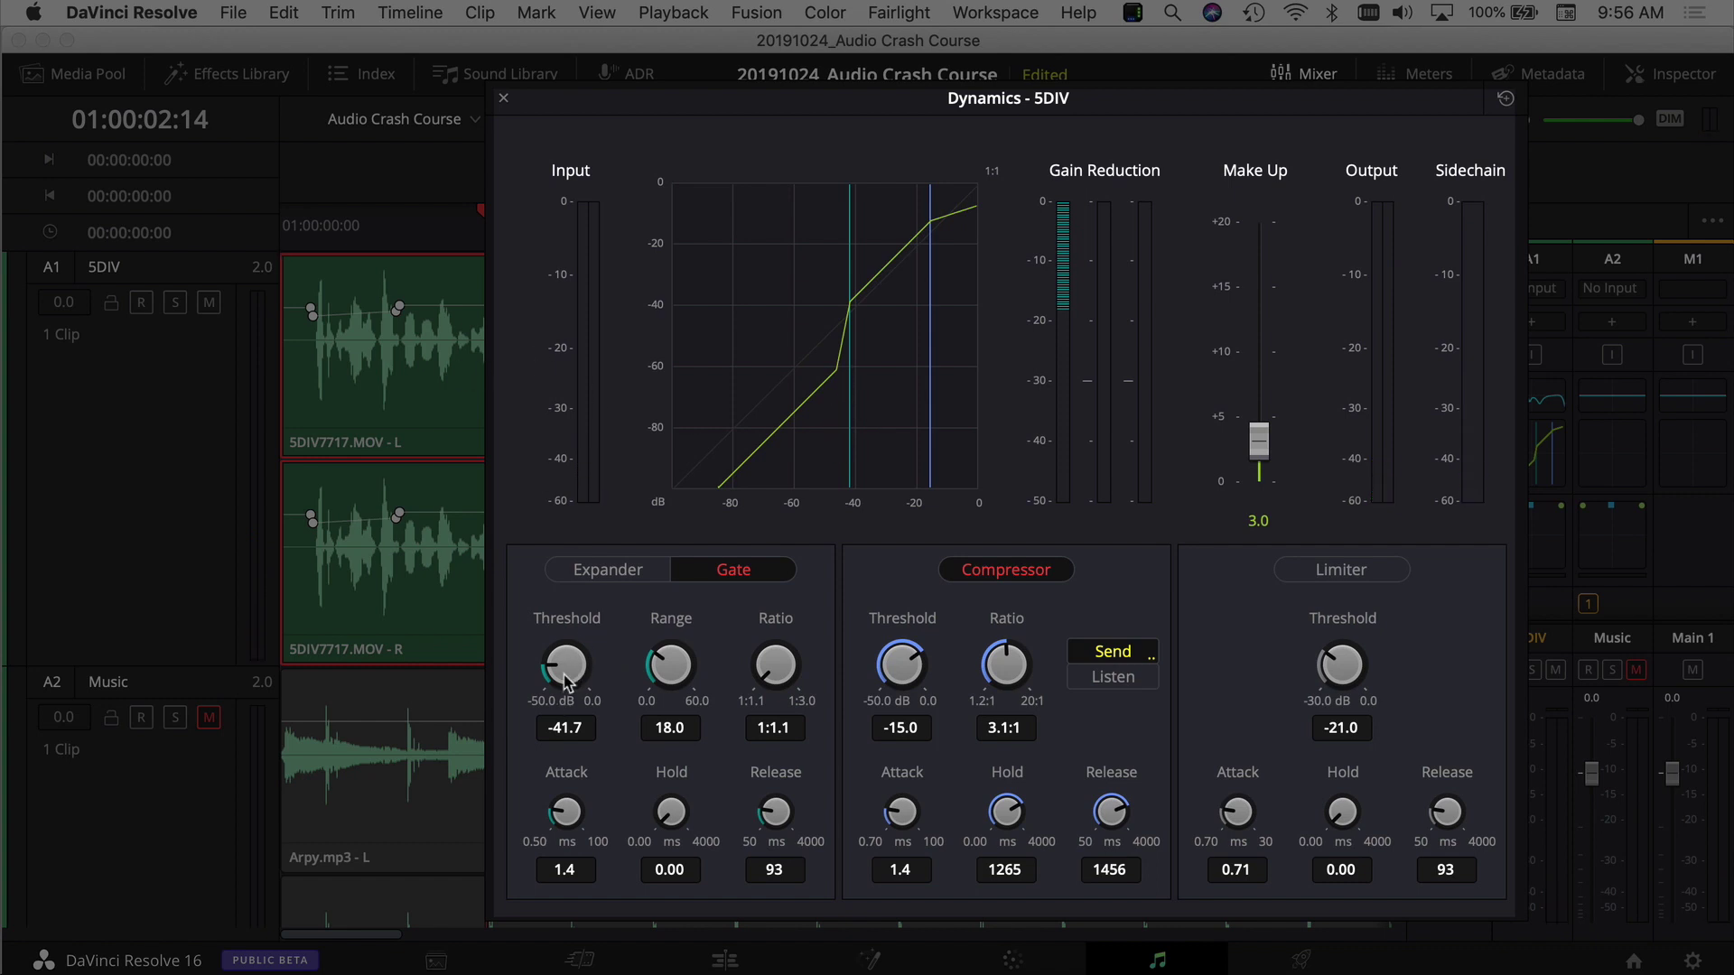
left_click_drag(564, 668, 503, 684)
left_click(290, 239)
key("Home")
key("space")
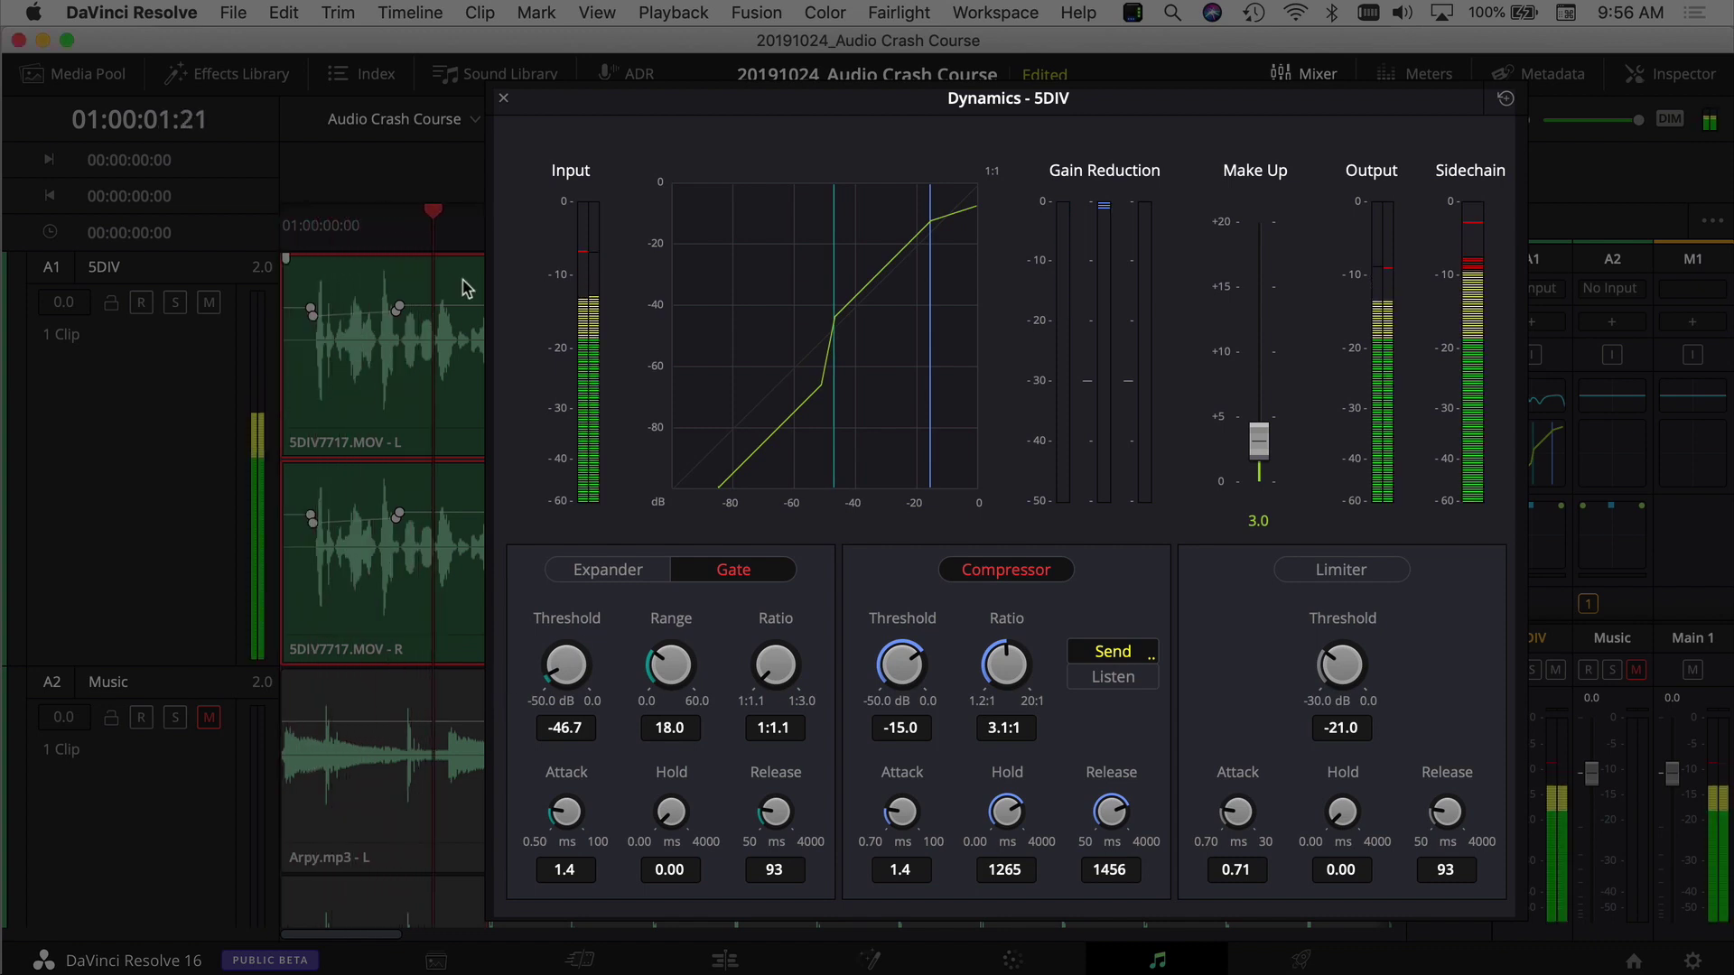
key("space")
Set the gate's Threshold to -47.5 dB and Range to 16.2, and replay the voice from the start
left_click_drag(579, 667, 622, 691)
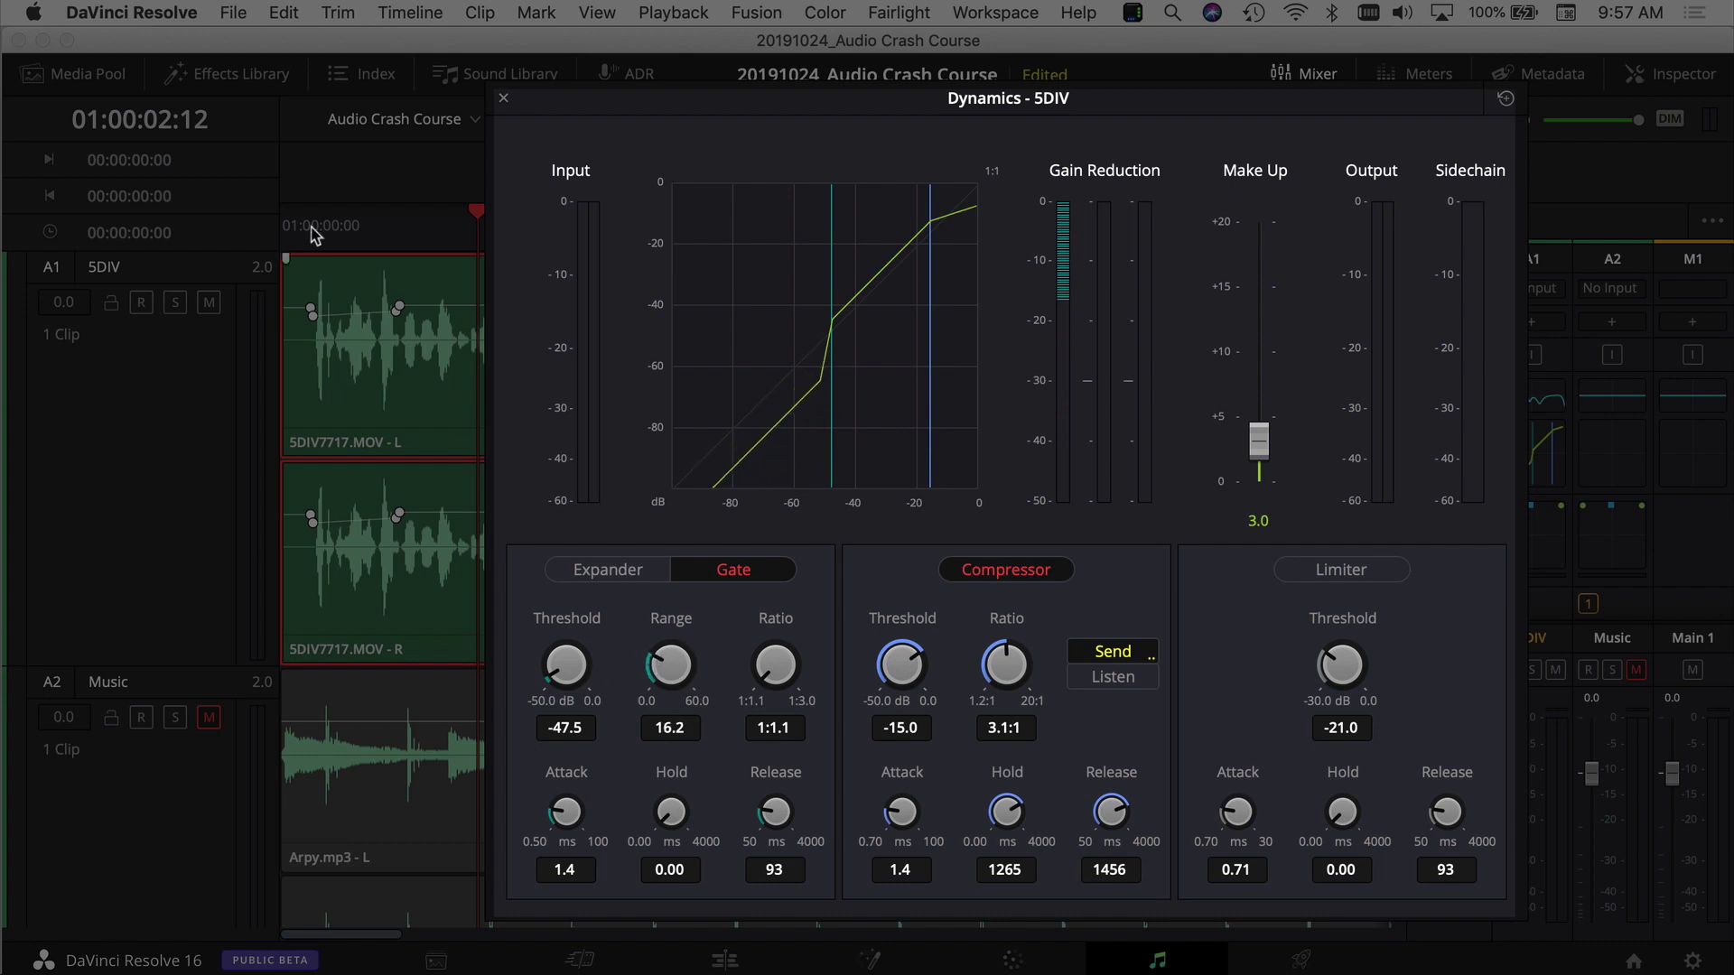
key("Home")
key("space")
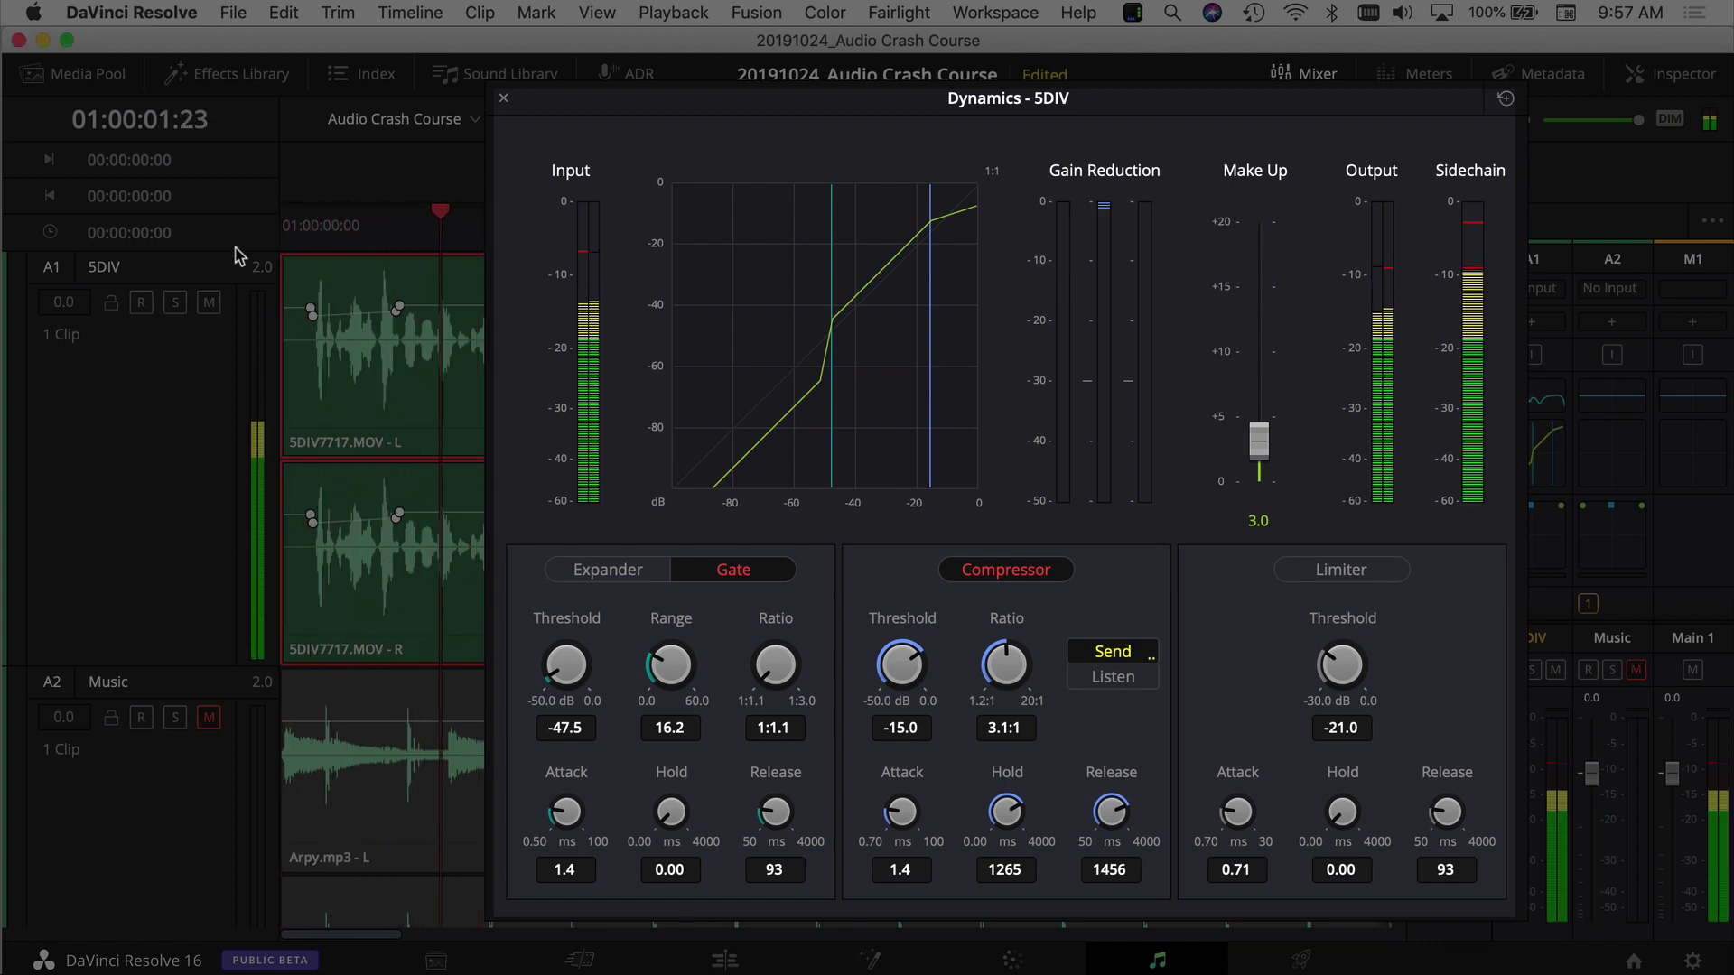
Set the gate's Threshold to -48.9 dB and Range to 10.2, and replay the voice from the start
left_click_drag(672, 673, 548, 682)
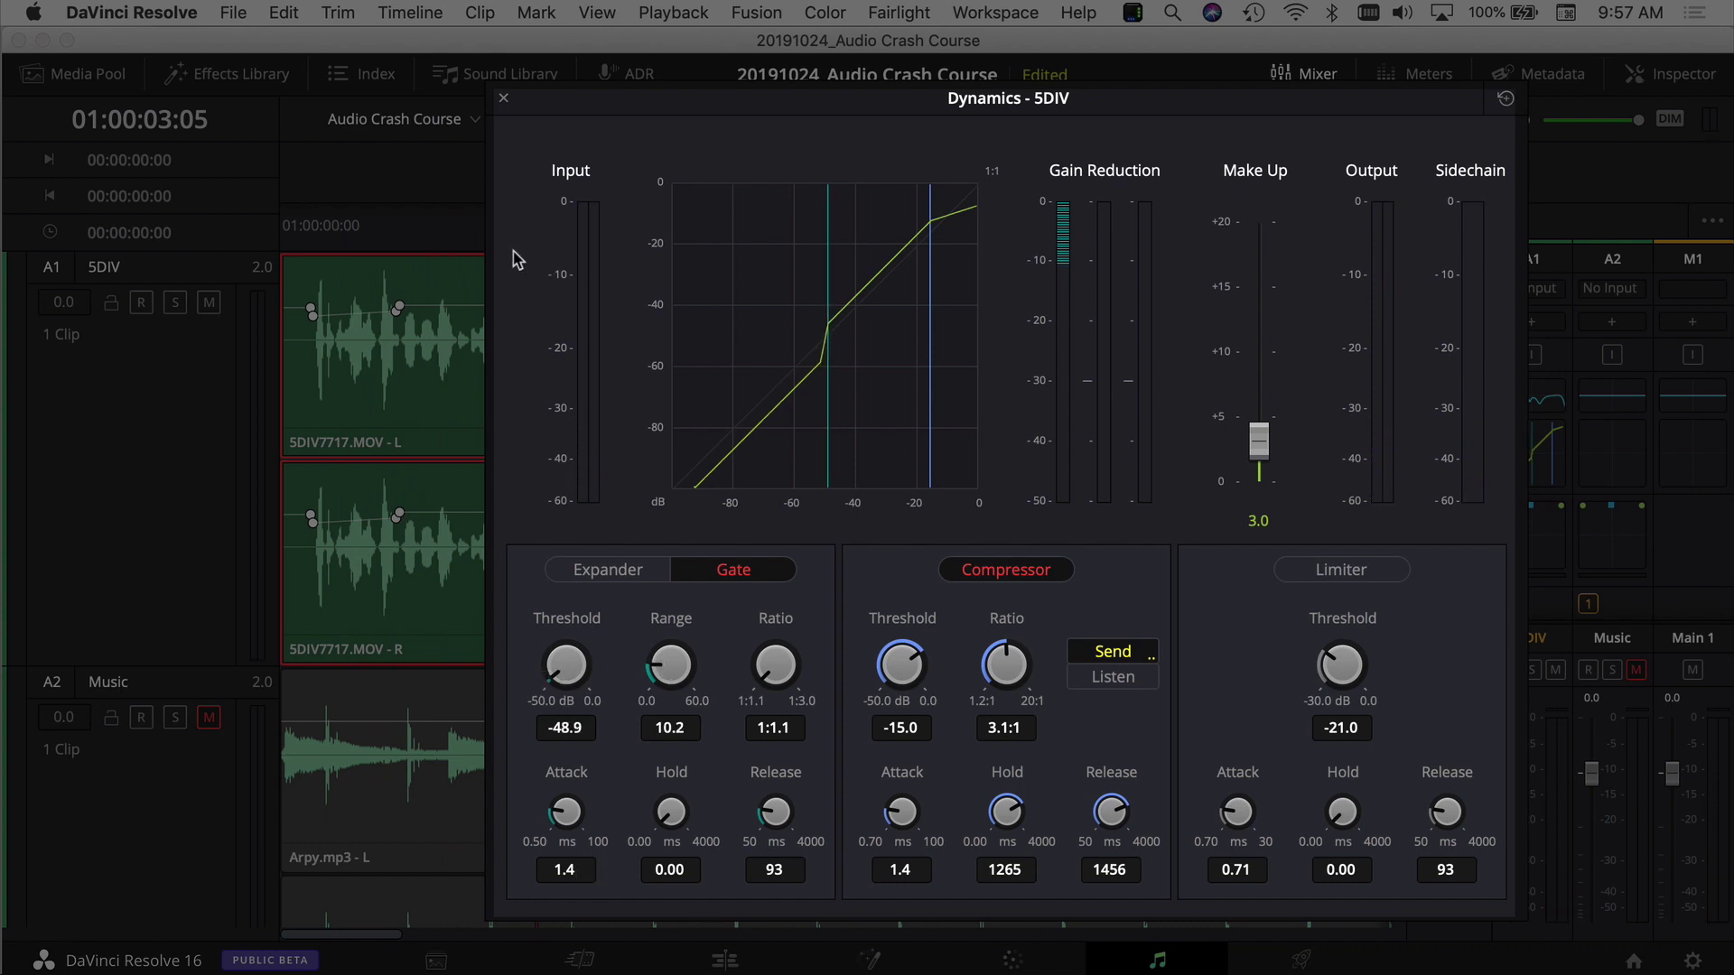
left_click(295, 301)
key("Home")
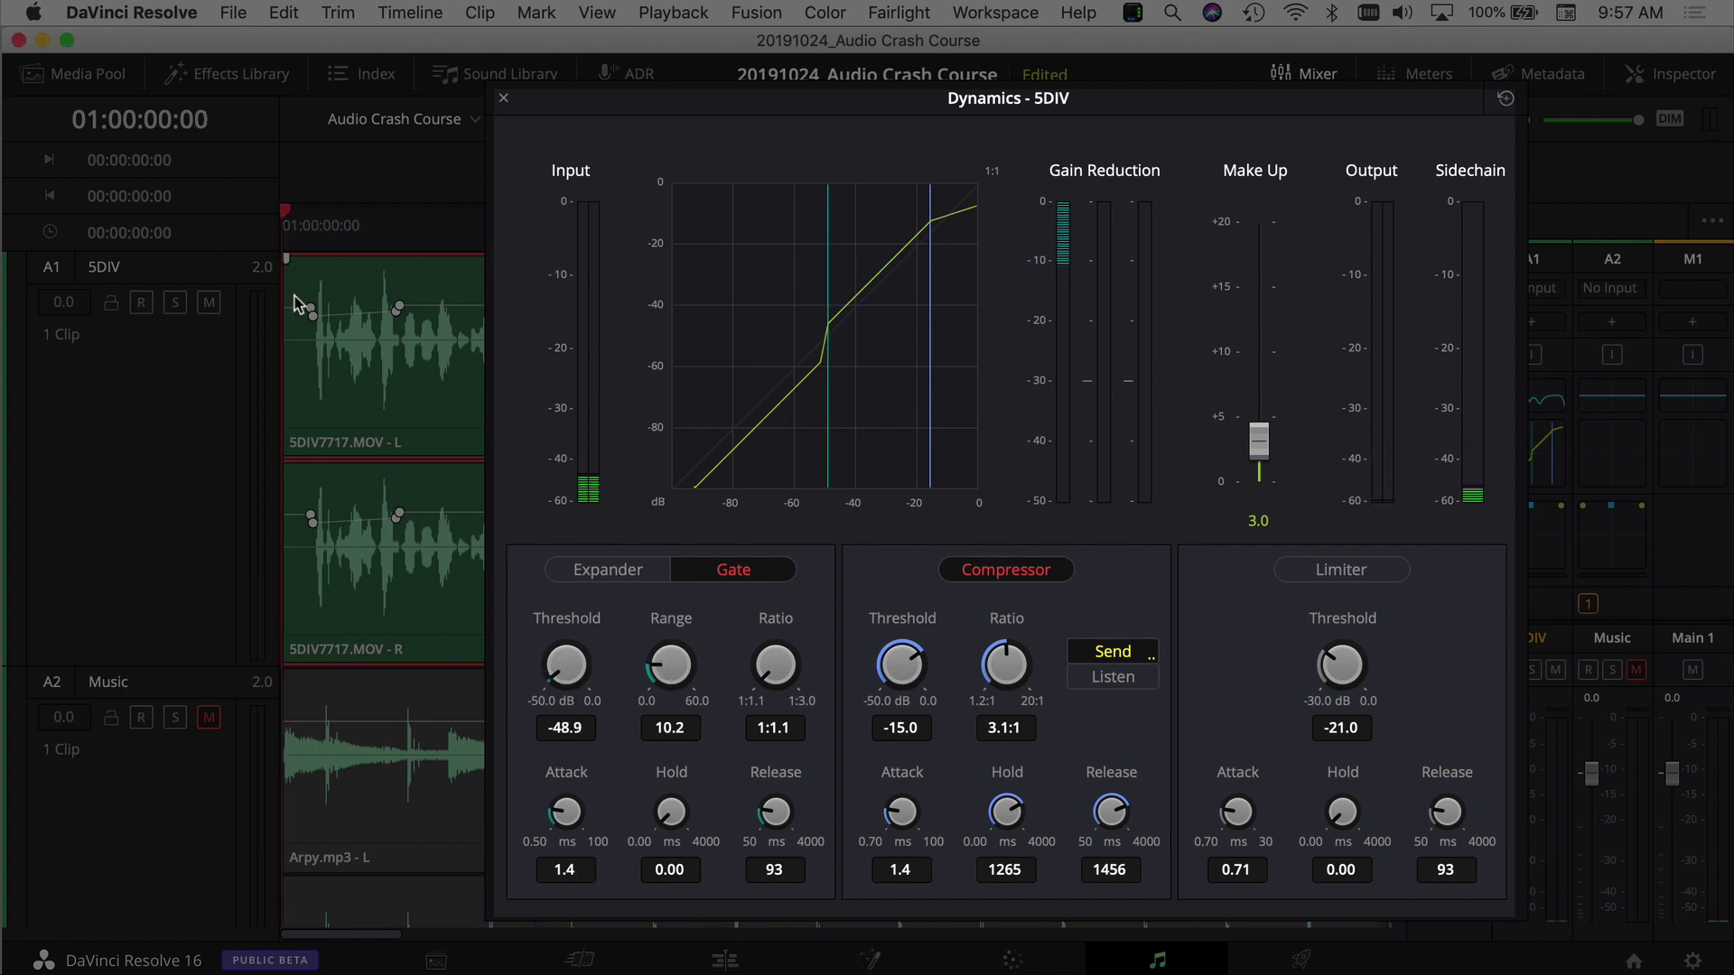
key("space")
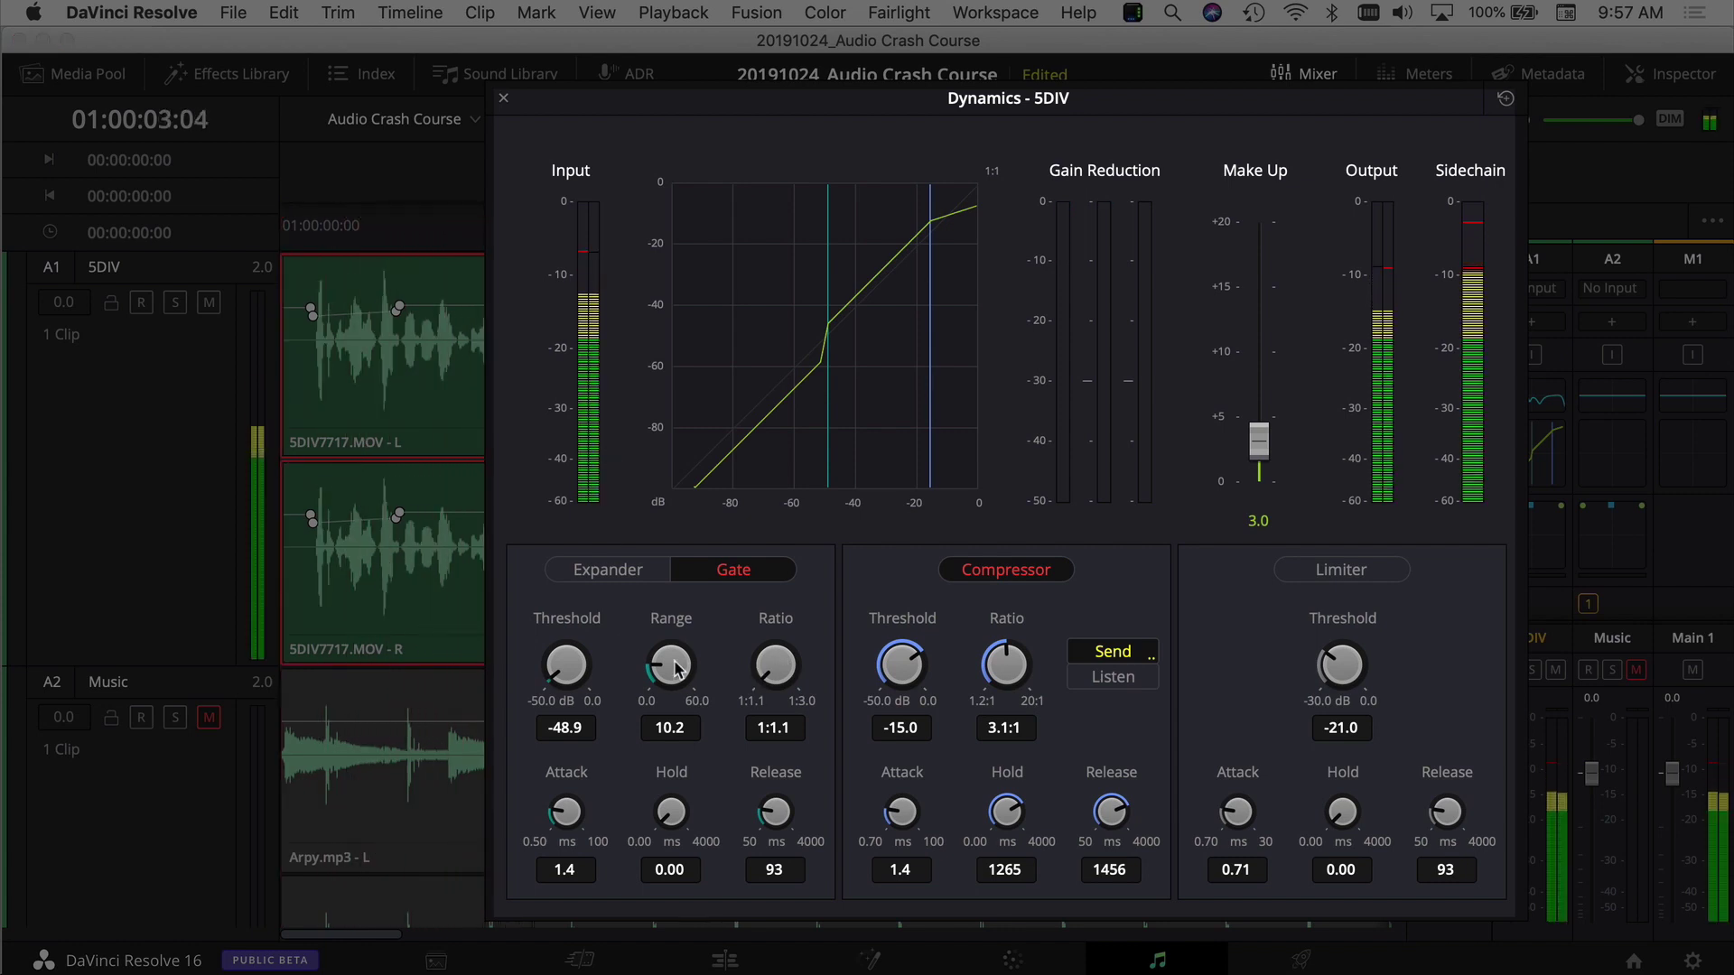
Fine-tune the gate while replaying the voice, ending with Range 15.0, Hold 257 ms and Release 220 ms
left_click_drag(674, 666, 666, 688)
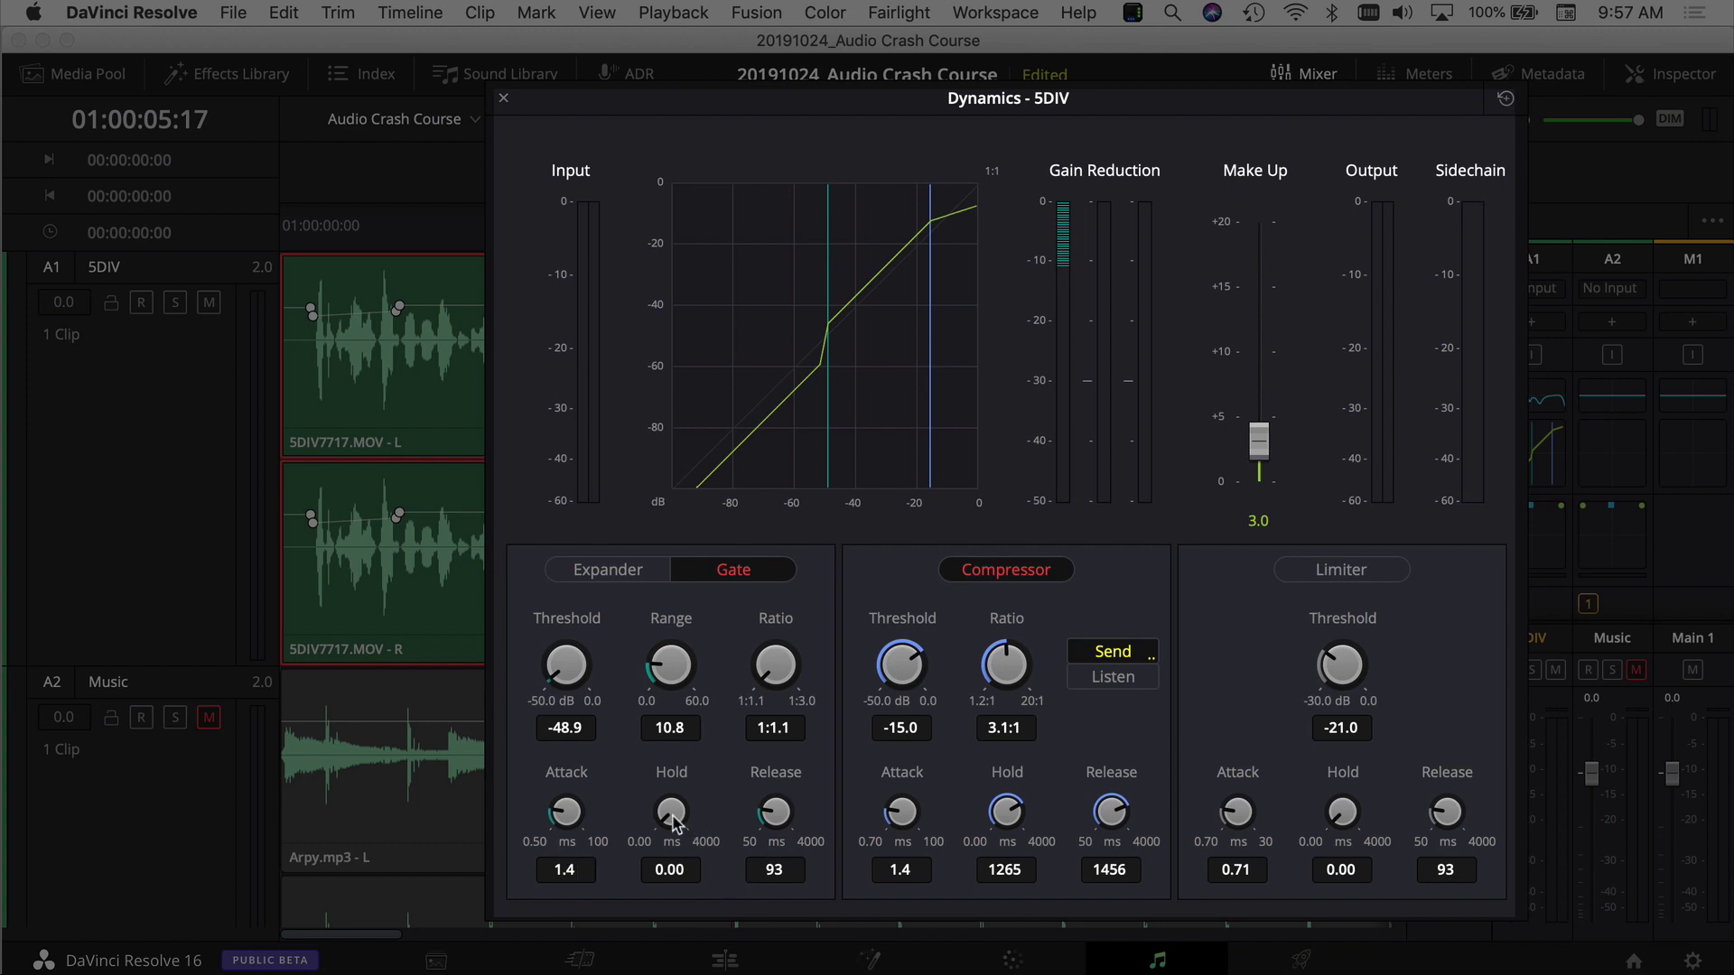
left_click_drag(668, 813, 784, 817)
left_click(281, 222)
key("space")
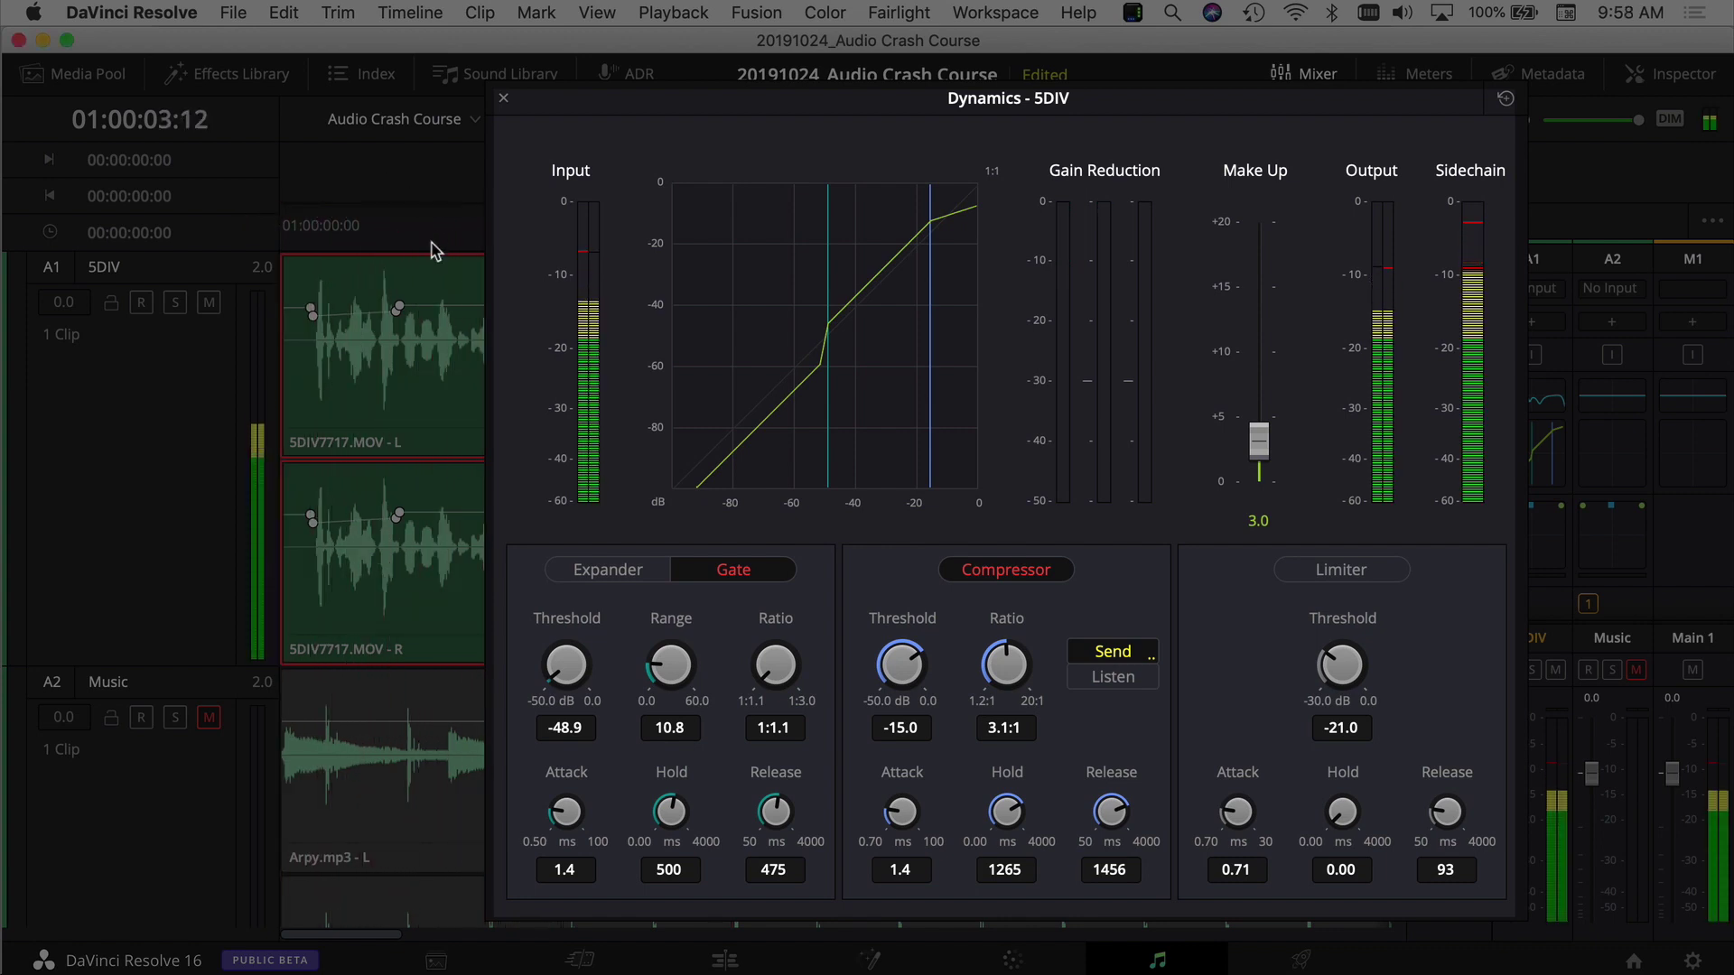
left_click_drag(672, 677, 680, 668)
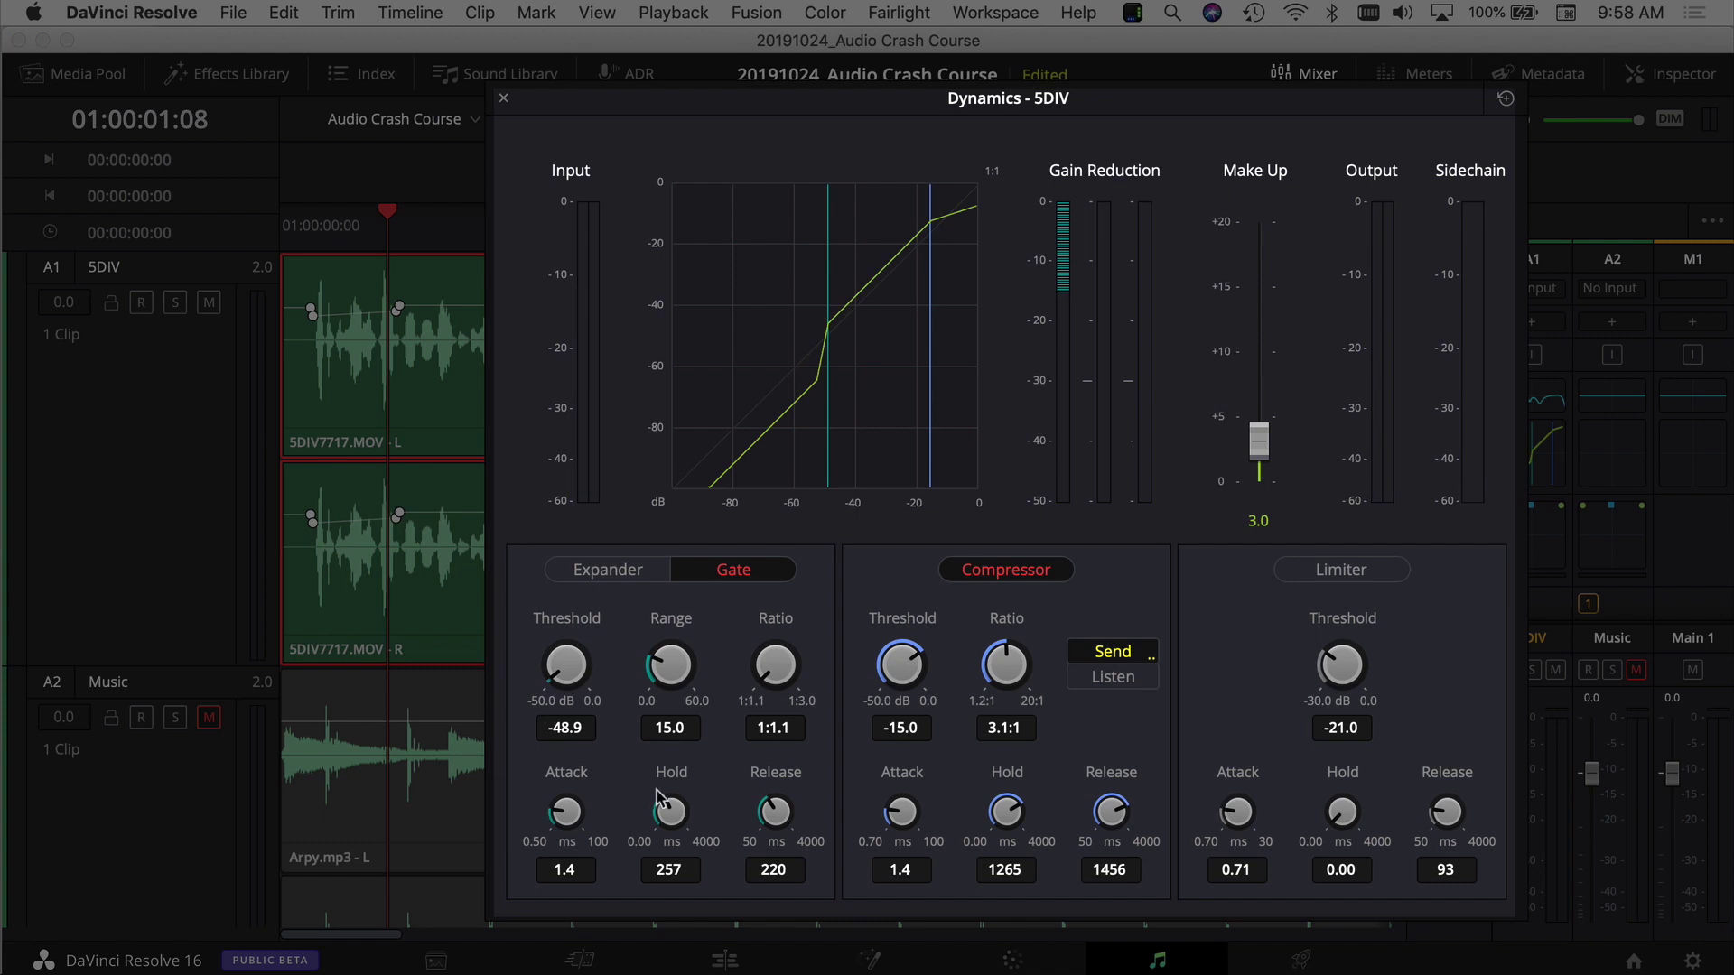
Toggle the limiter on and off to examine its effect on the dynamics curve, leaving it off
left_click(1341, 570)
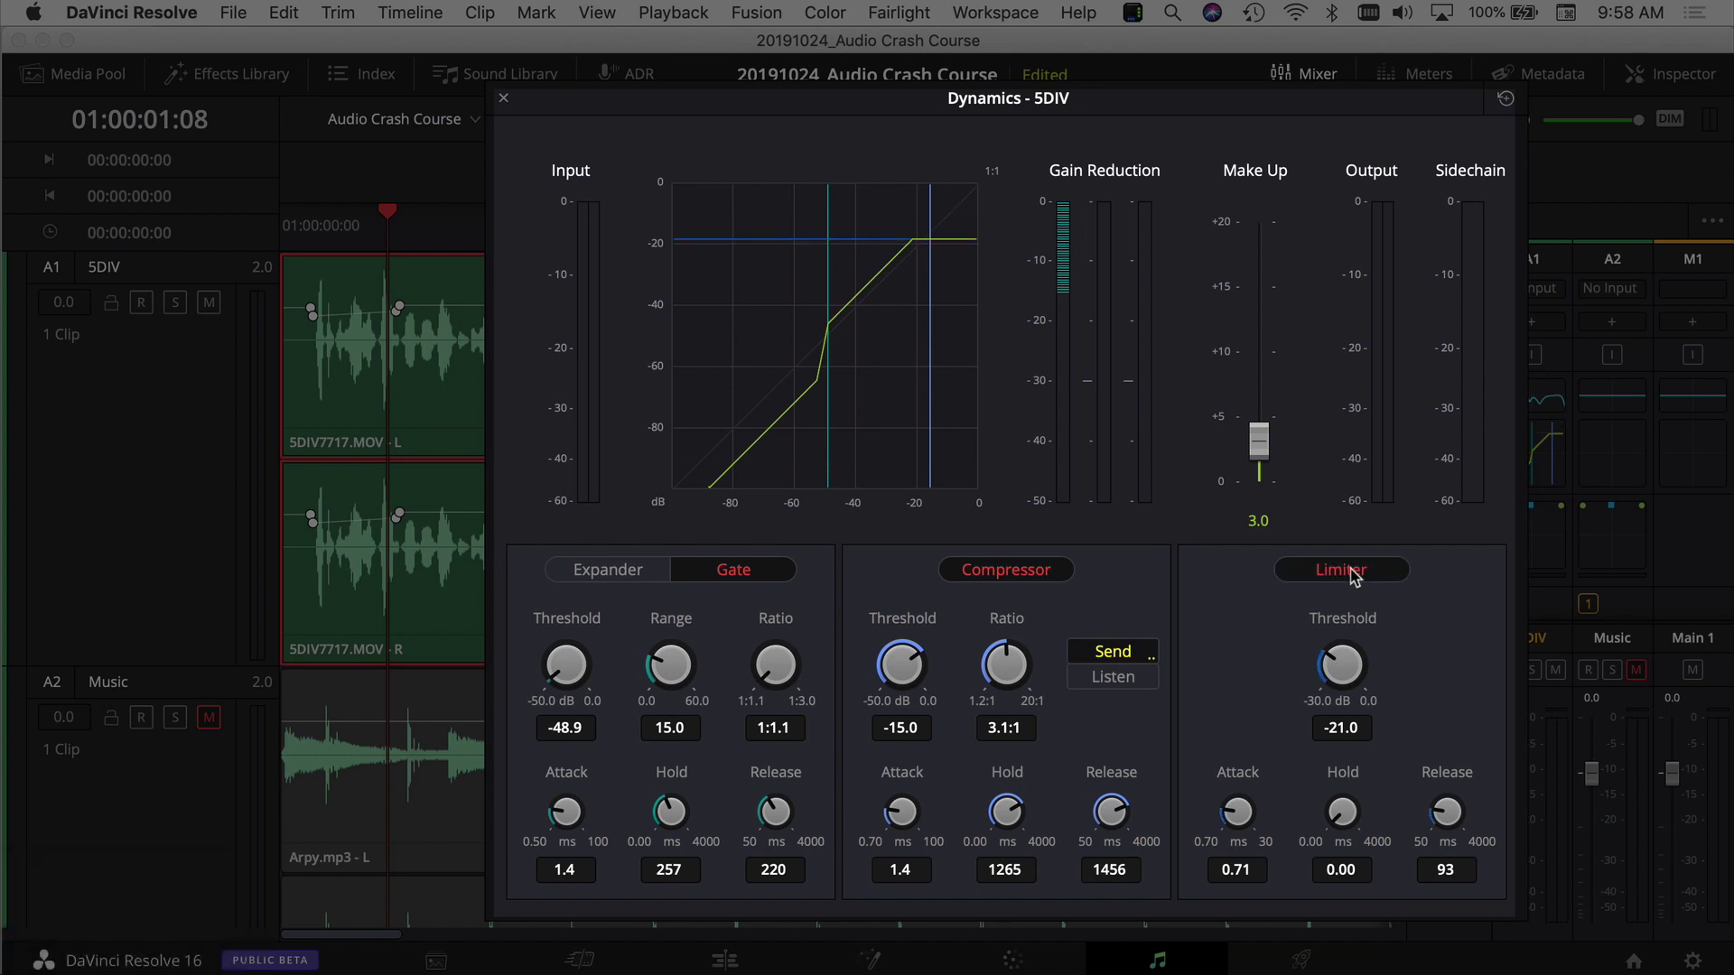
left_click(1353, 577)
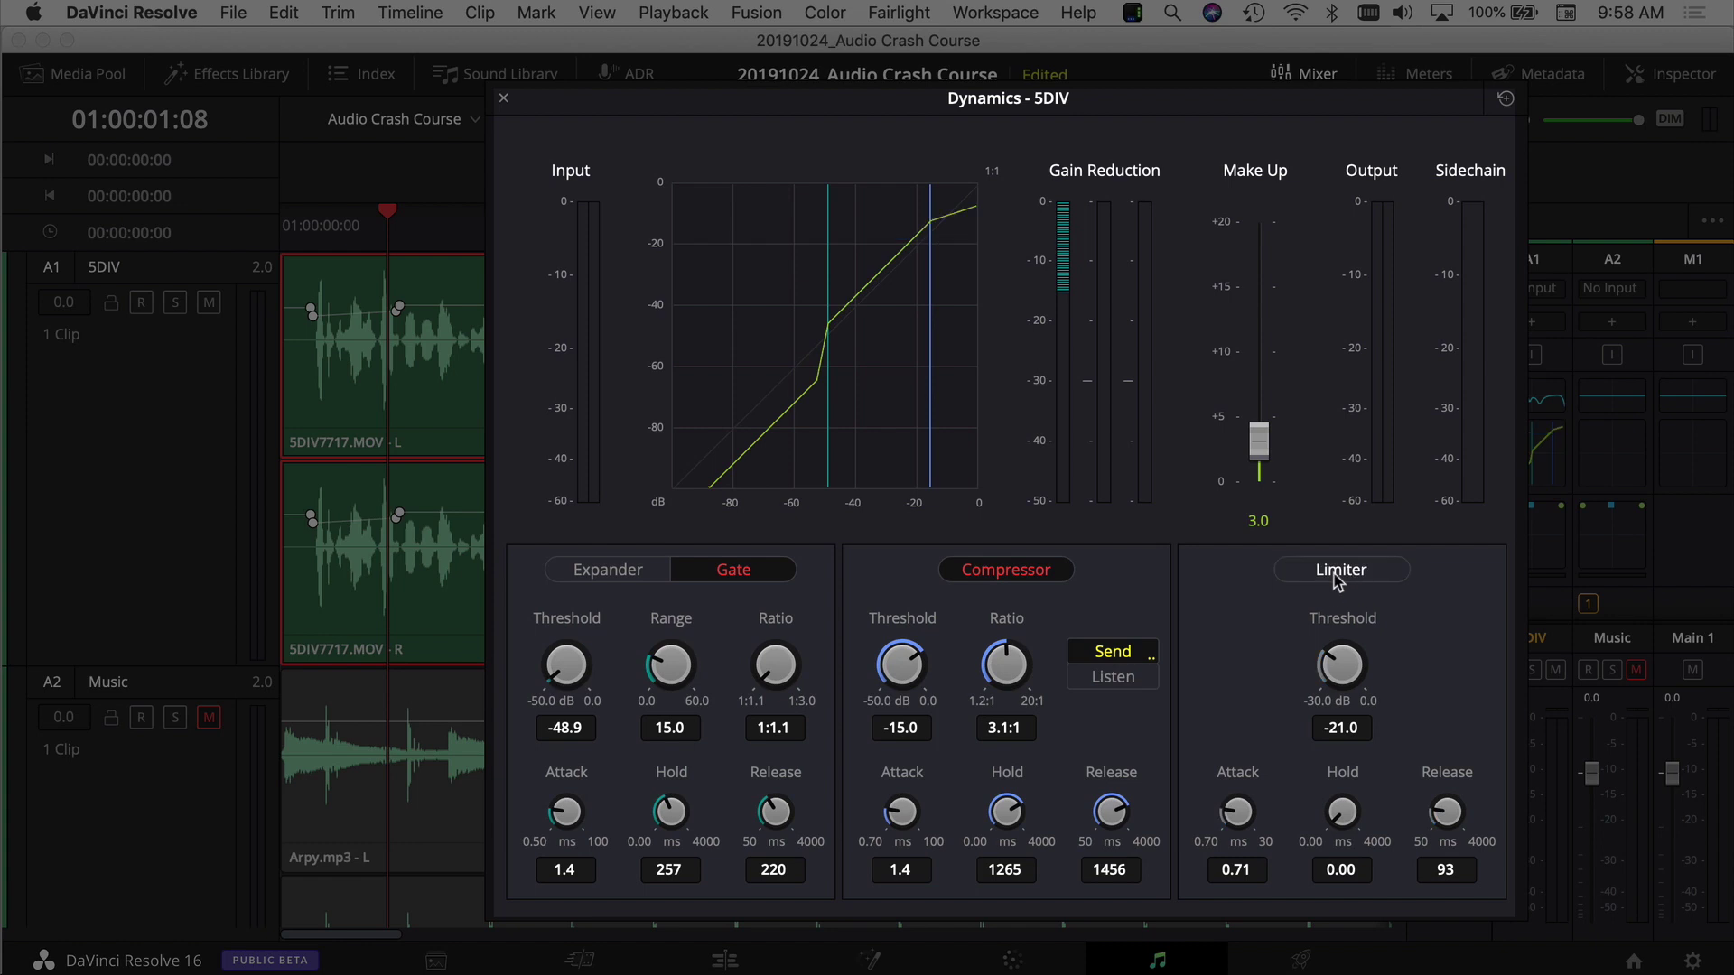
left_click(1337, 581)
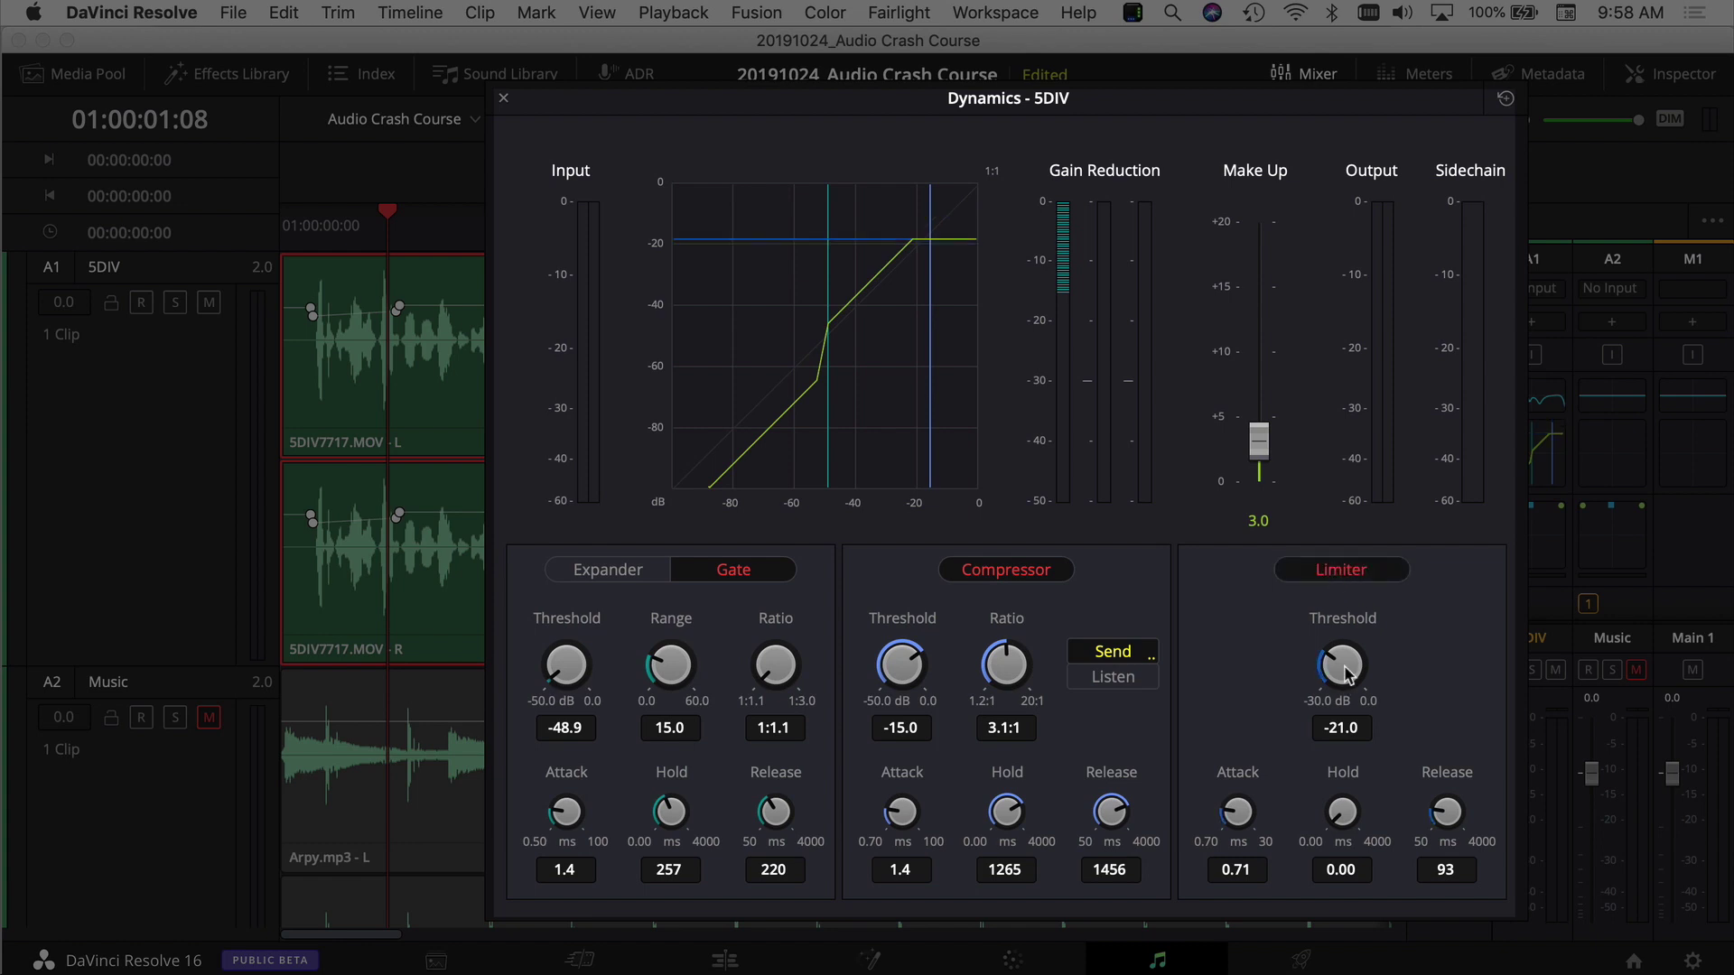
left_click(1343, 581)
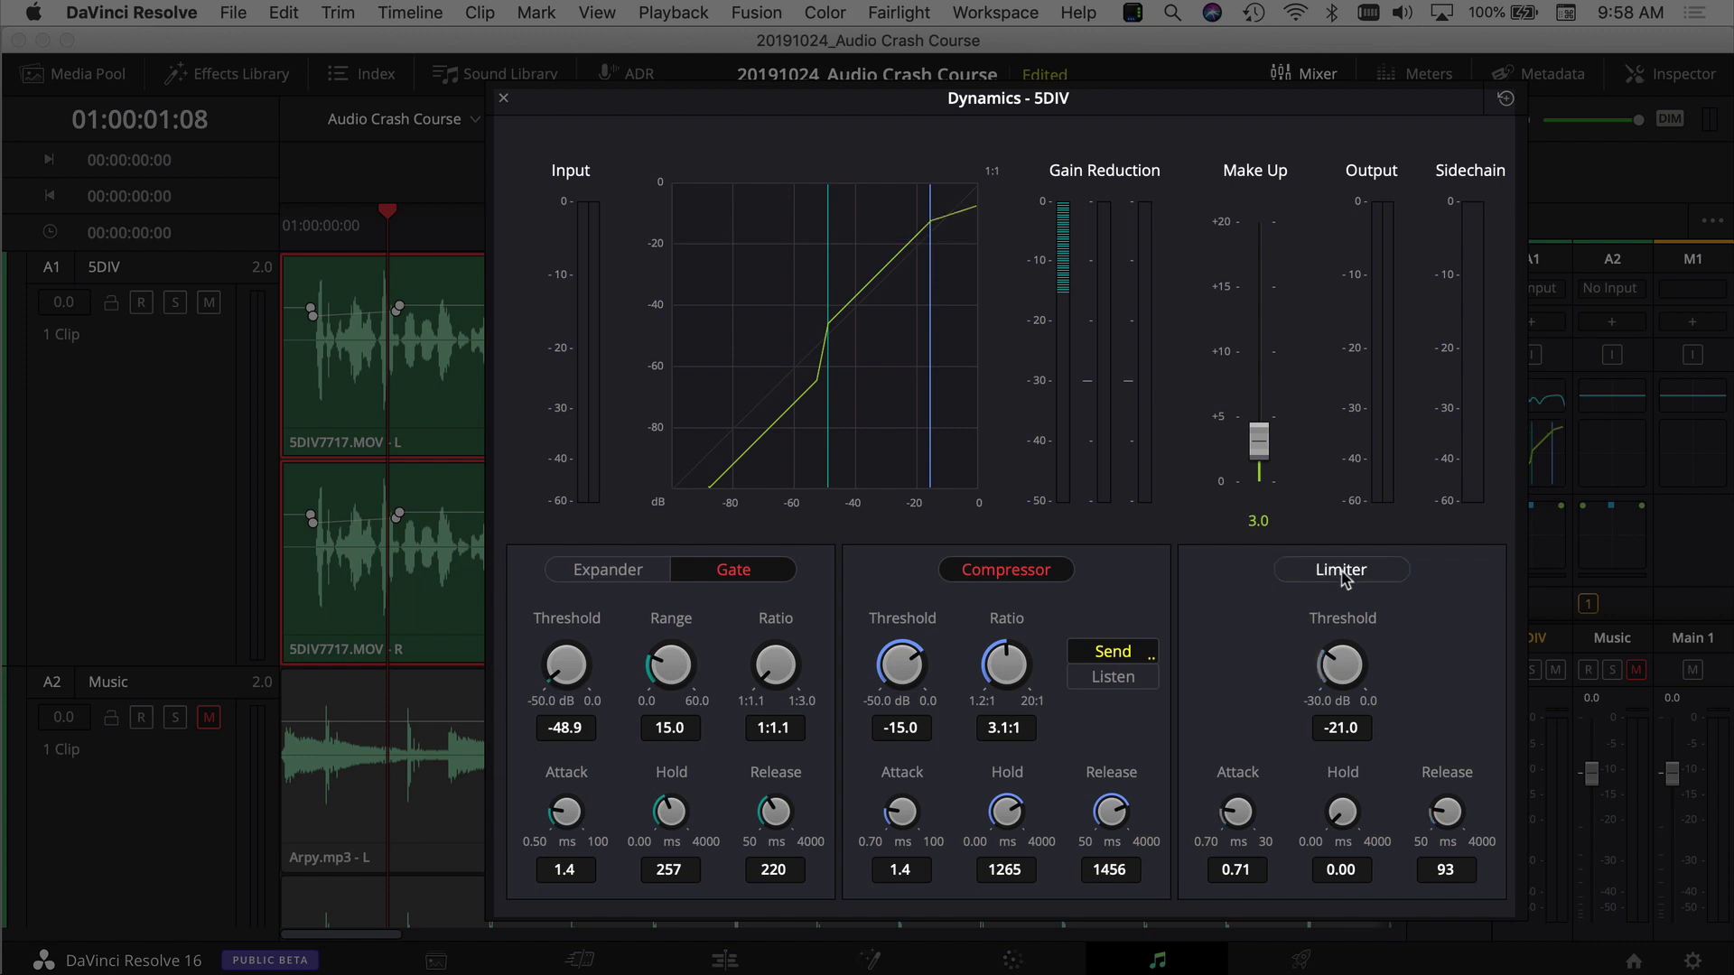
left_click(1343, 579)
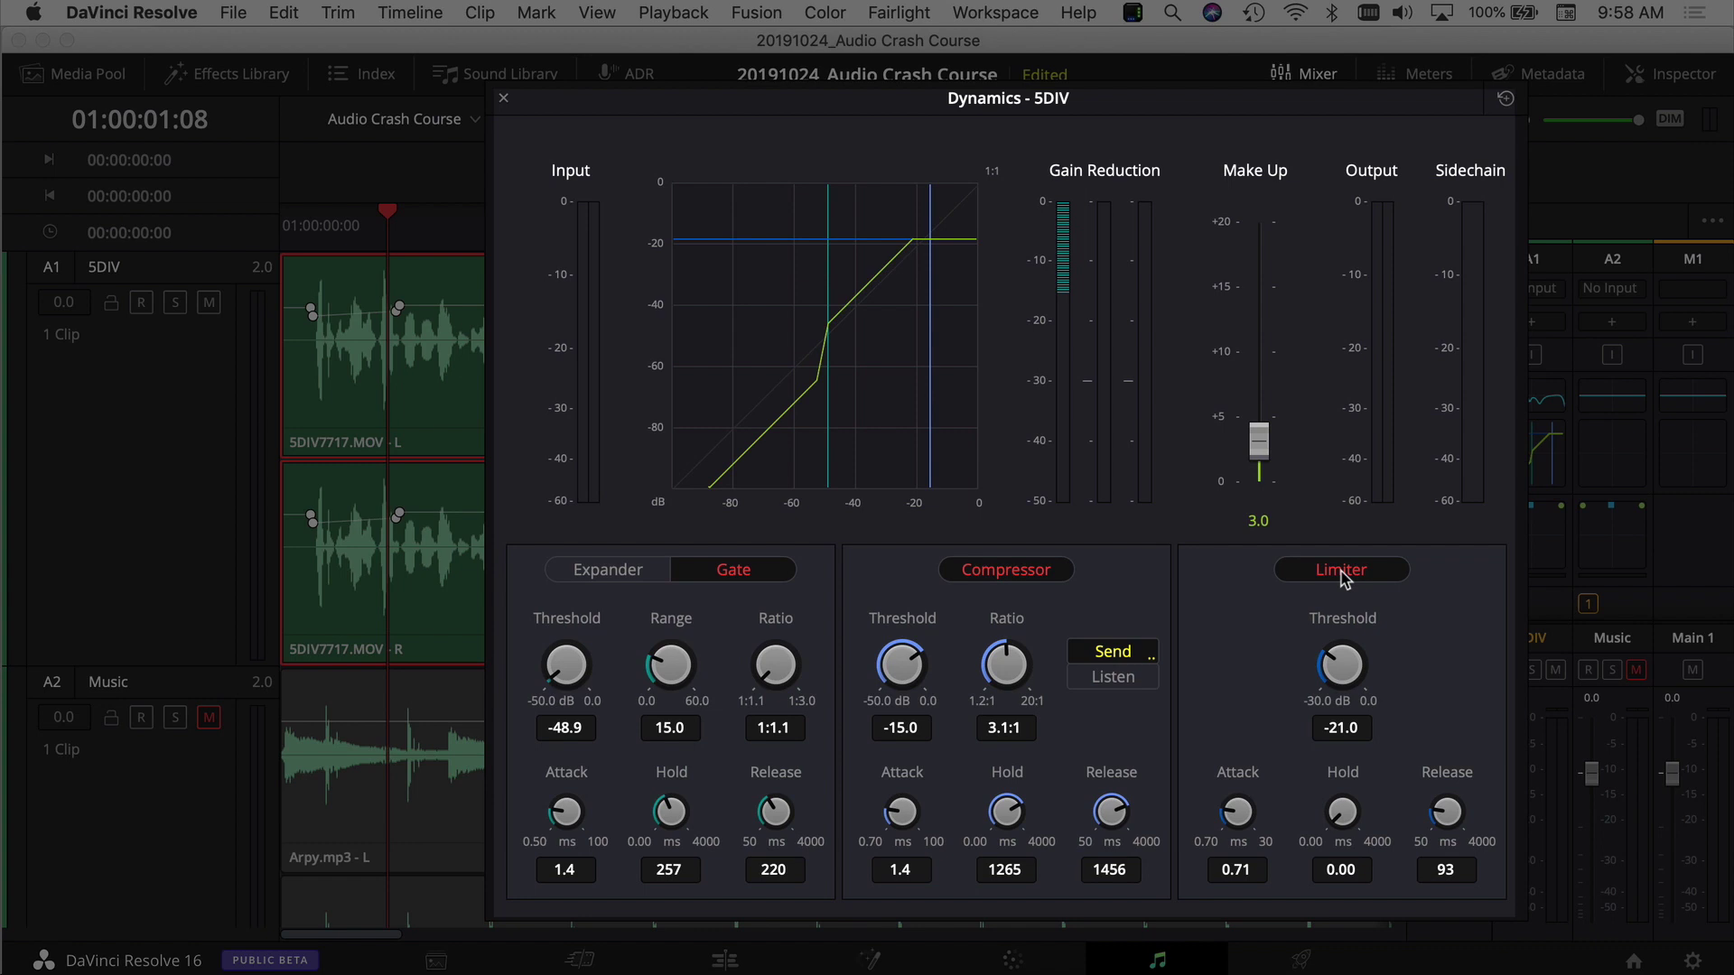
left_click(1341, 578)
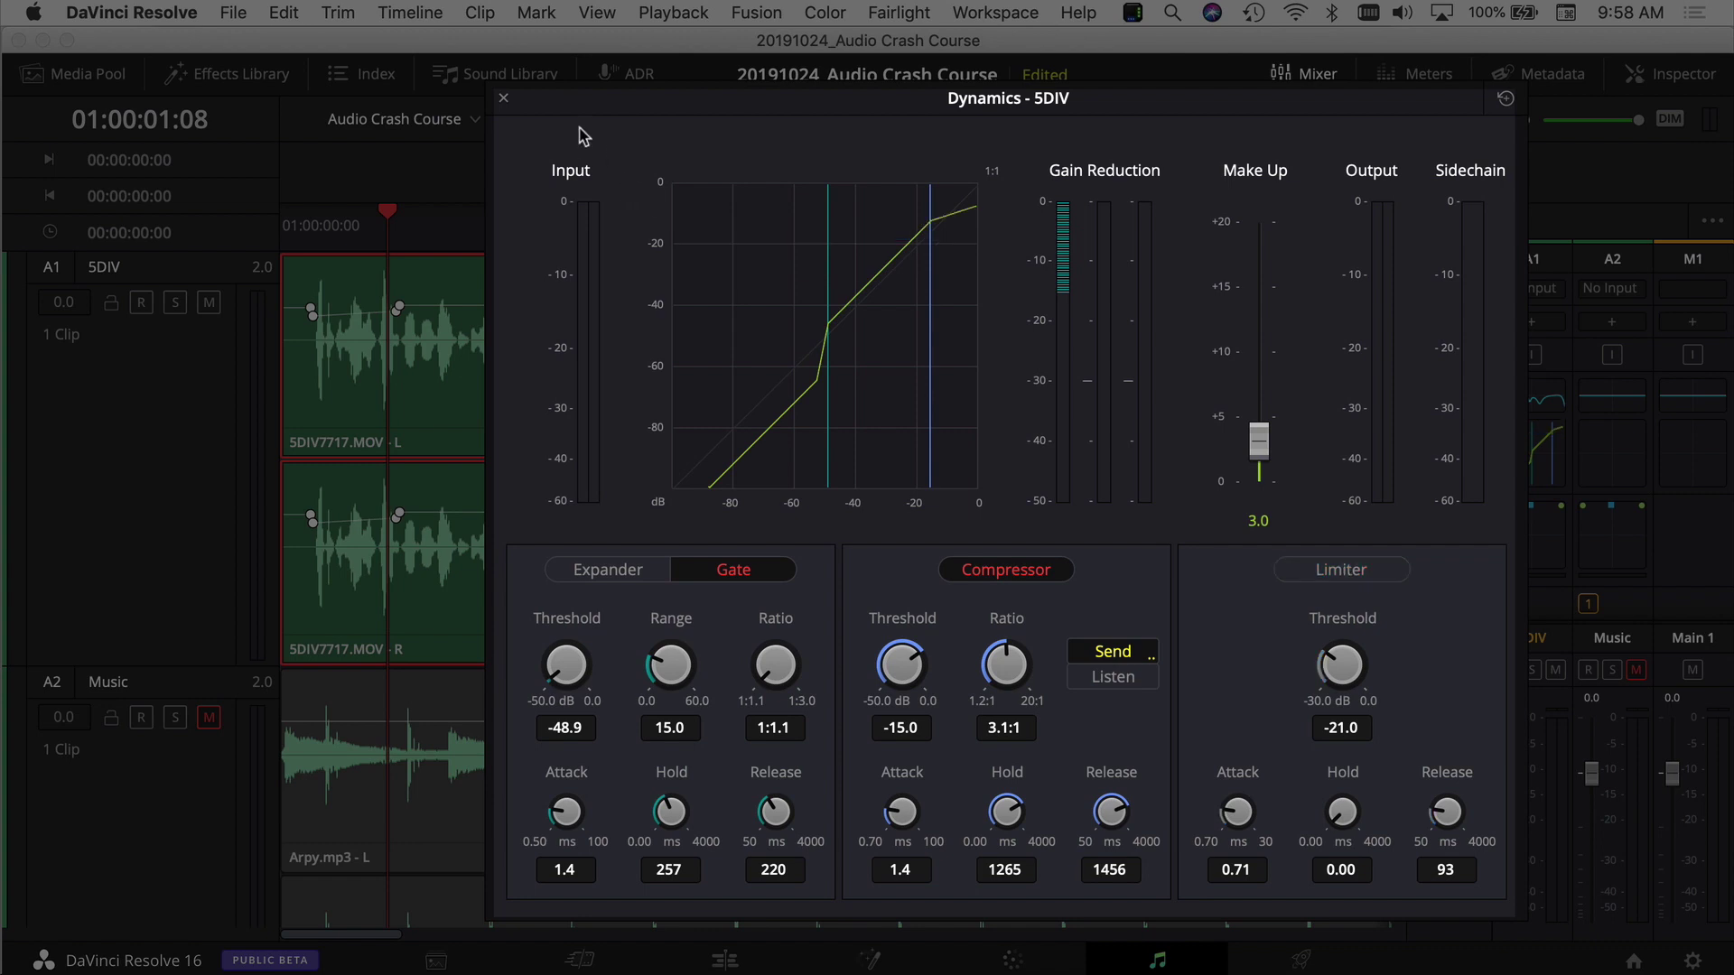
Close the Dynamics window of the voice track
left_click(504, 99)
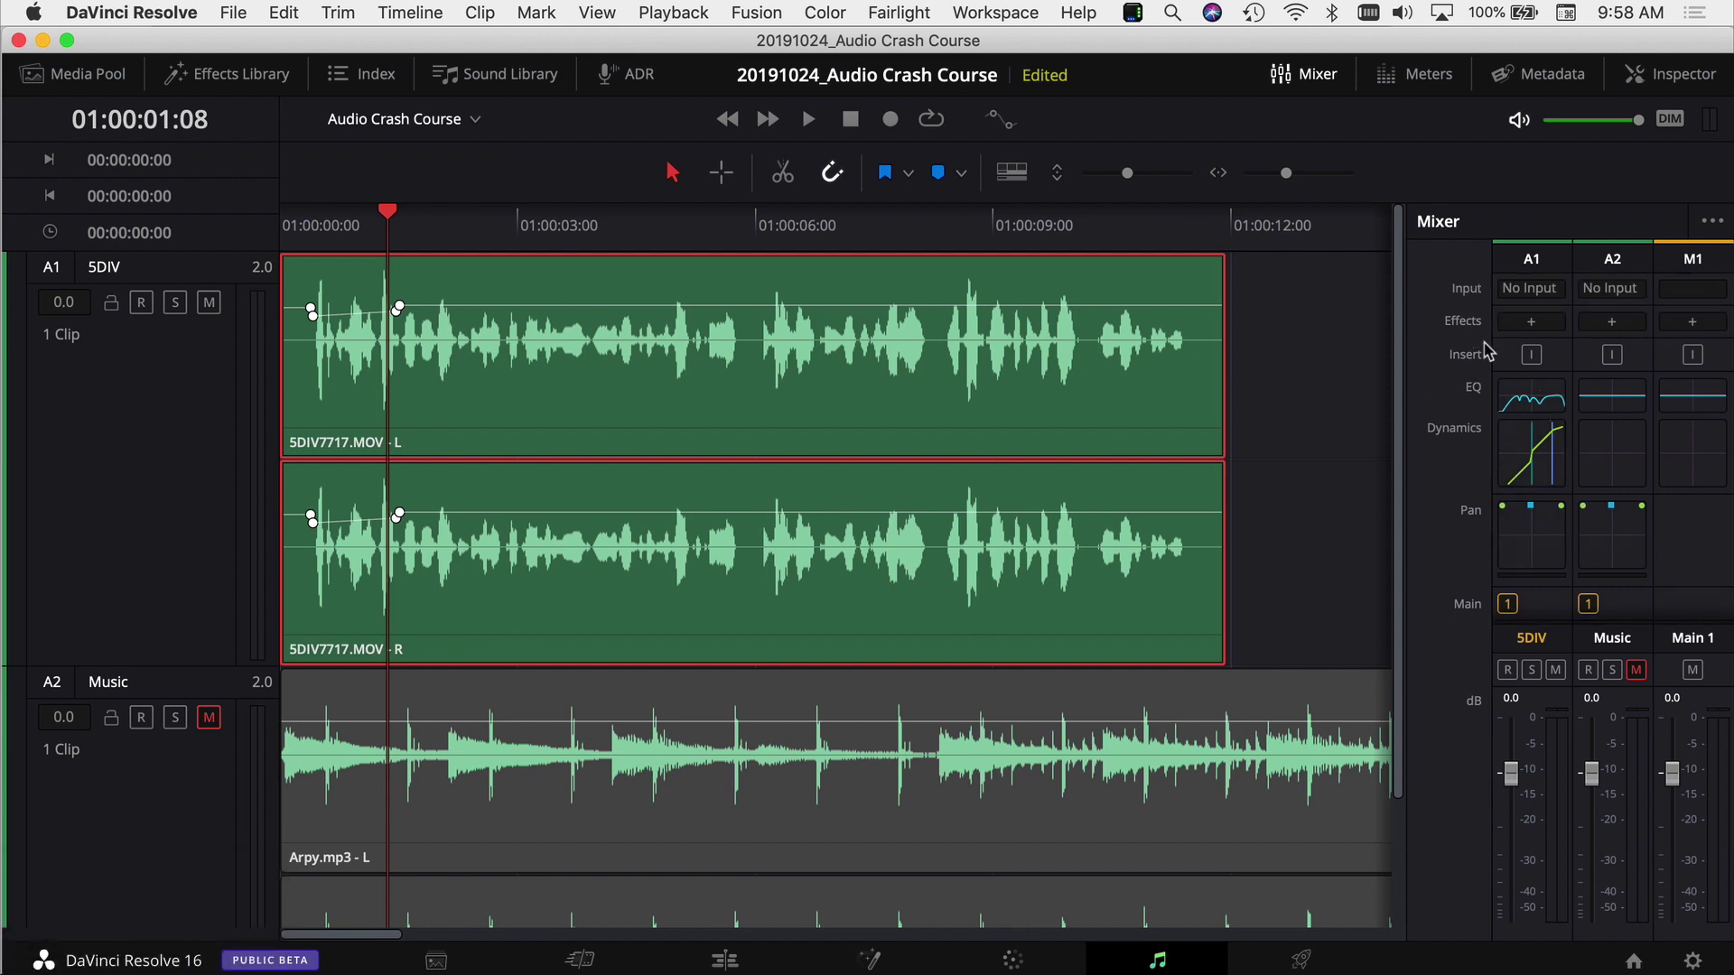
Add the FairlightFX De-Esser to the voice track A1
left_click(1540, 329)
mouse_move(1616, 354)
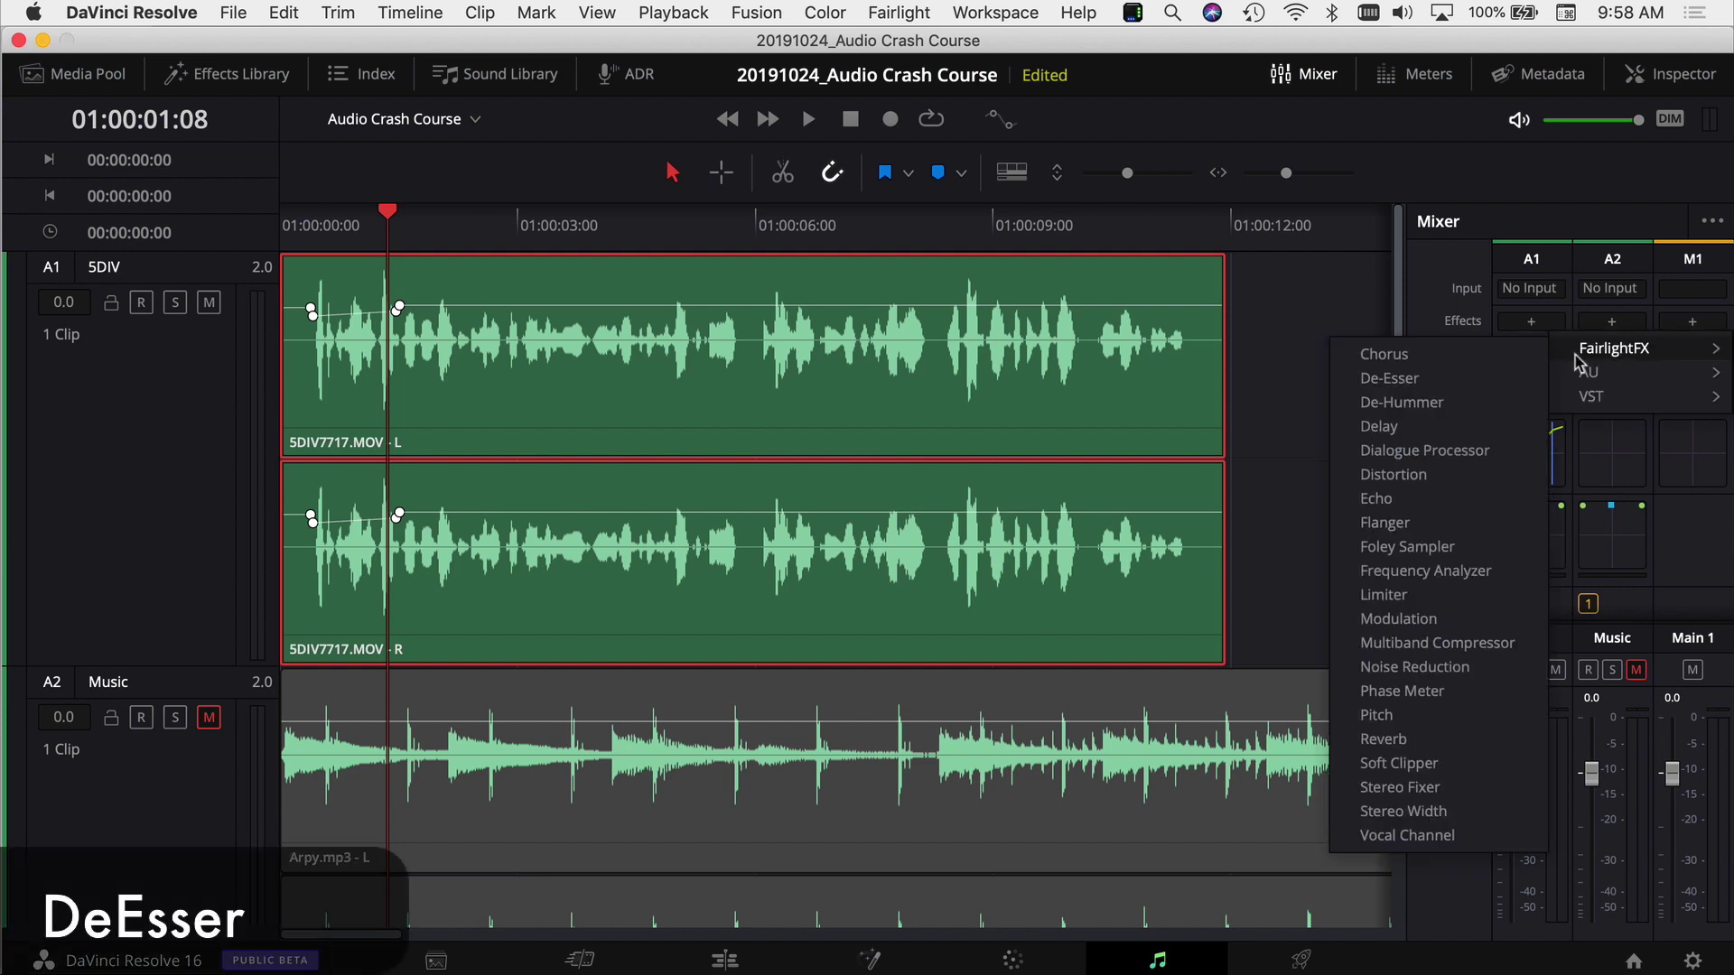
left_click(1414, 389)
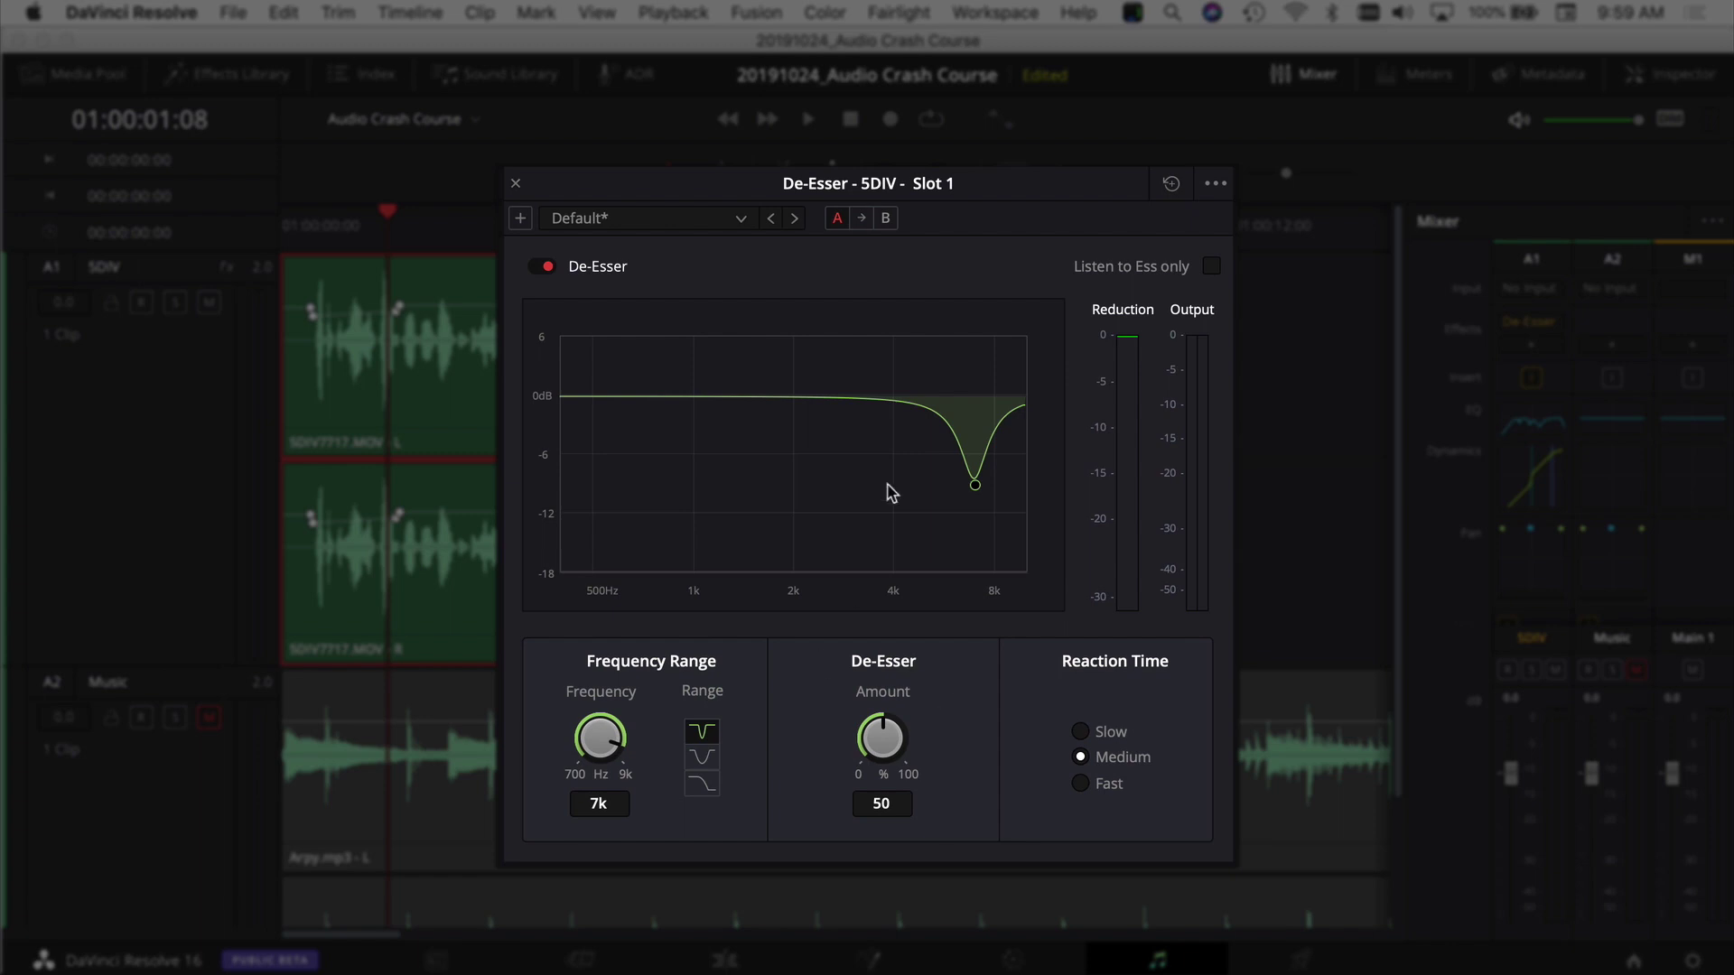
Load the De-Esser's Male ESS preset and switch its Range to the narrow band shape
left_click(741, 219)
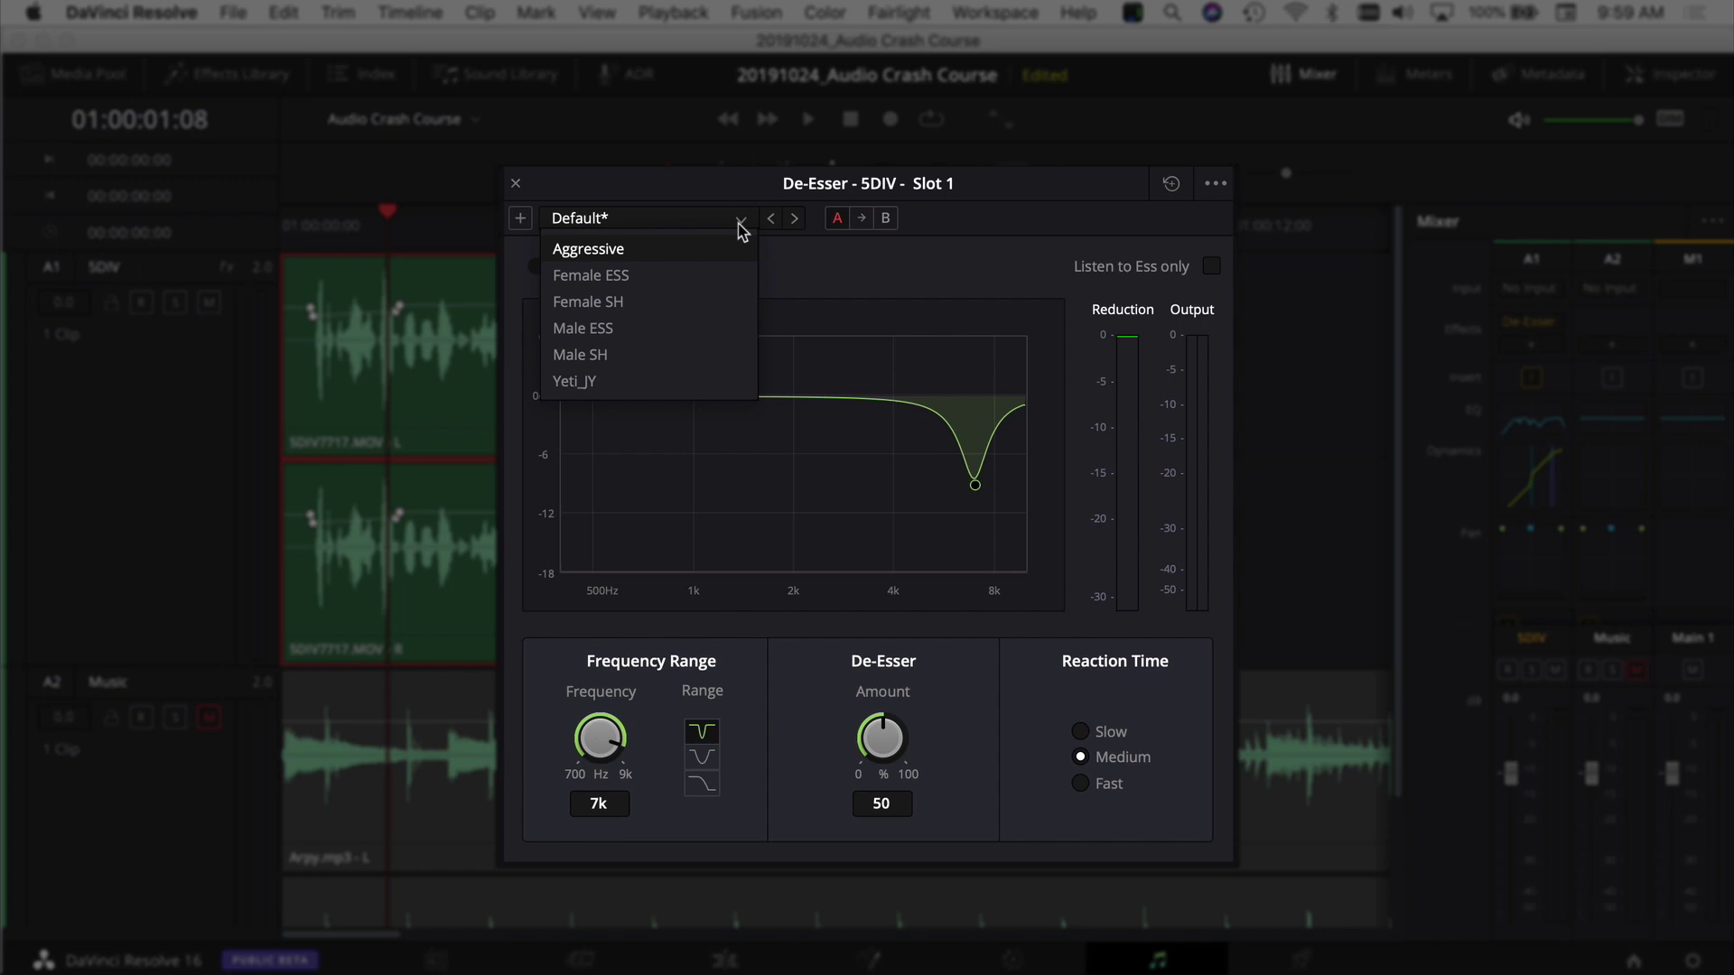
left_click(614, 329)
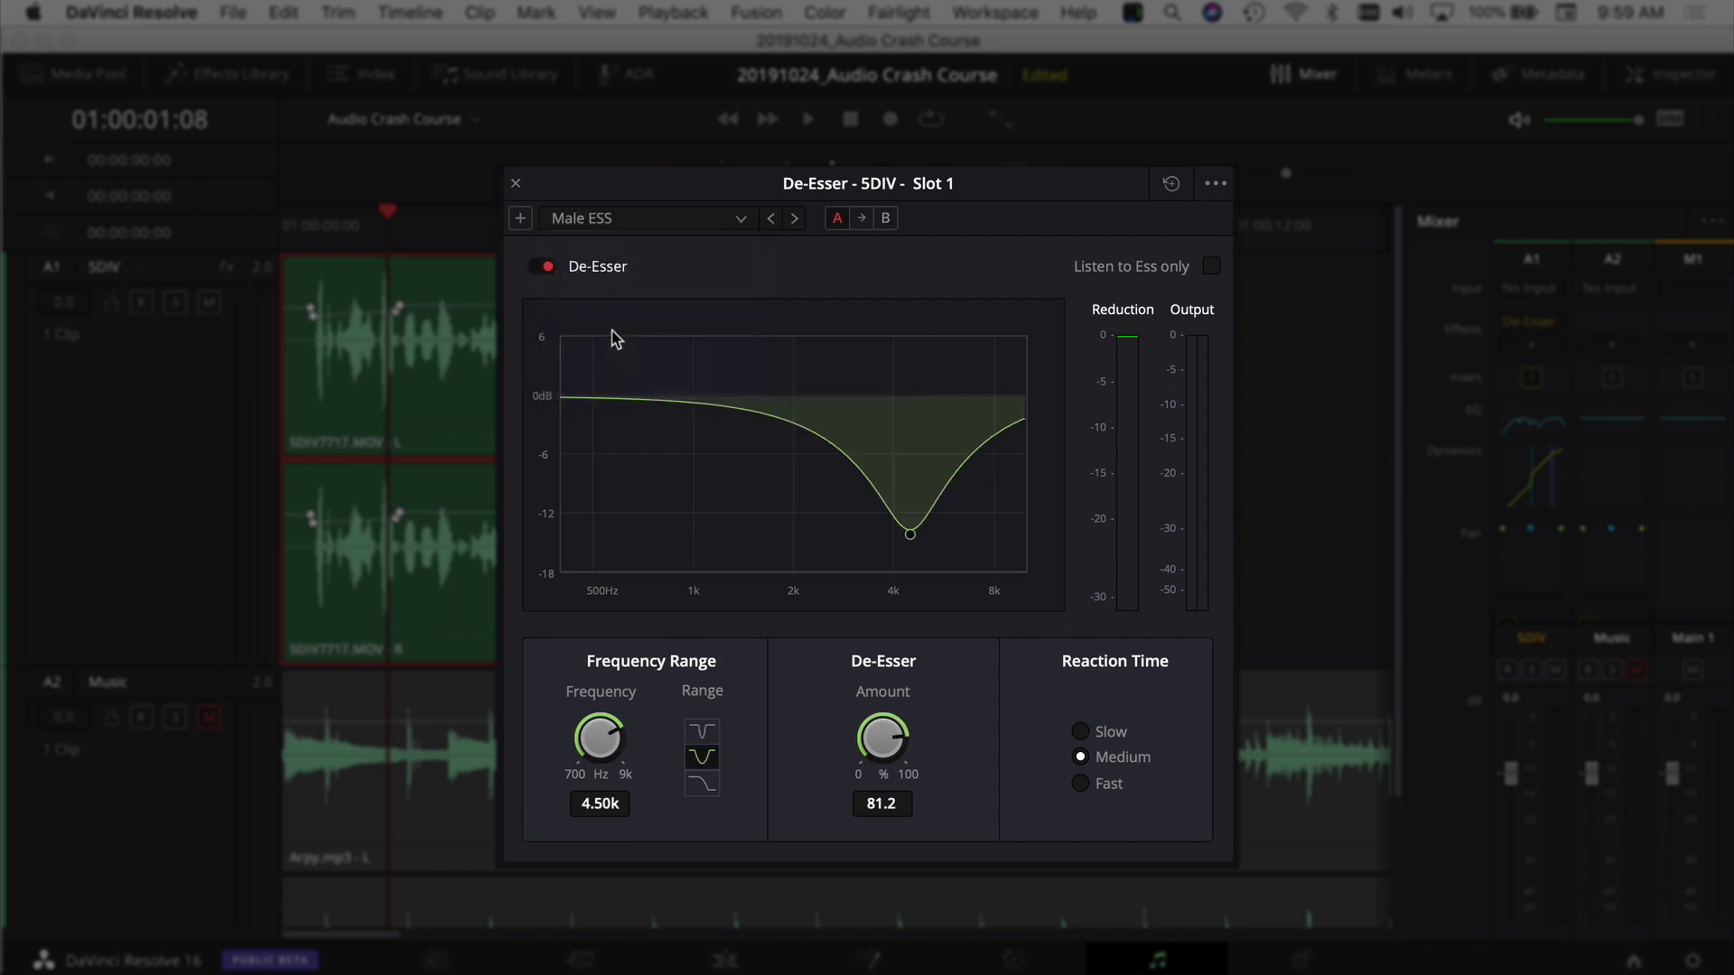
left_click(703, 733)
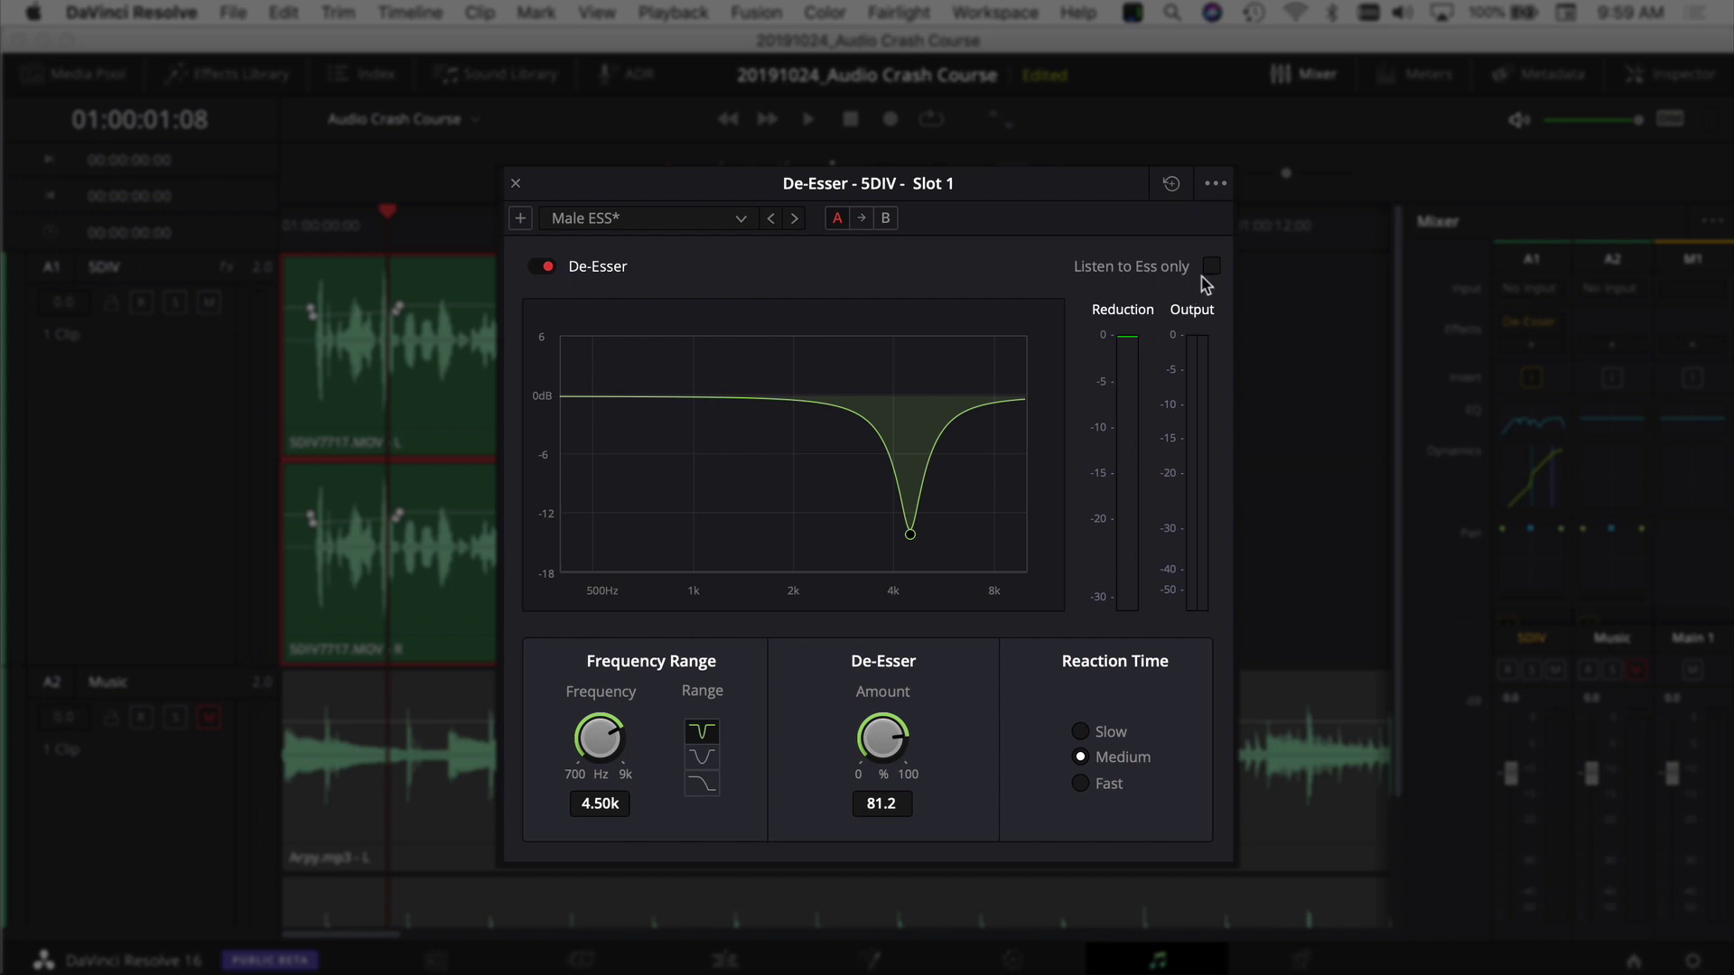
Play the voice briefly from the start and adjust the De-Esser curve's point to 4.44k with an Amount of 88.3%
key("Home")
key("space")
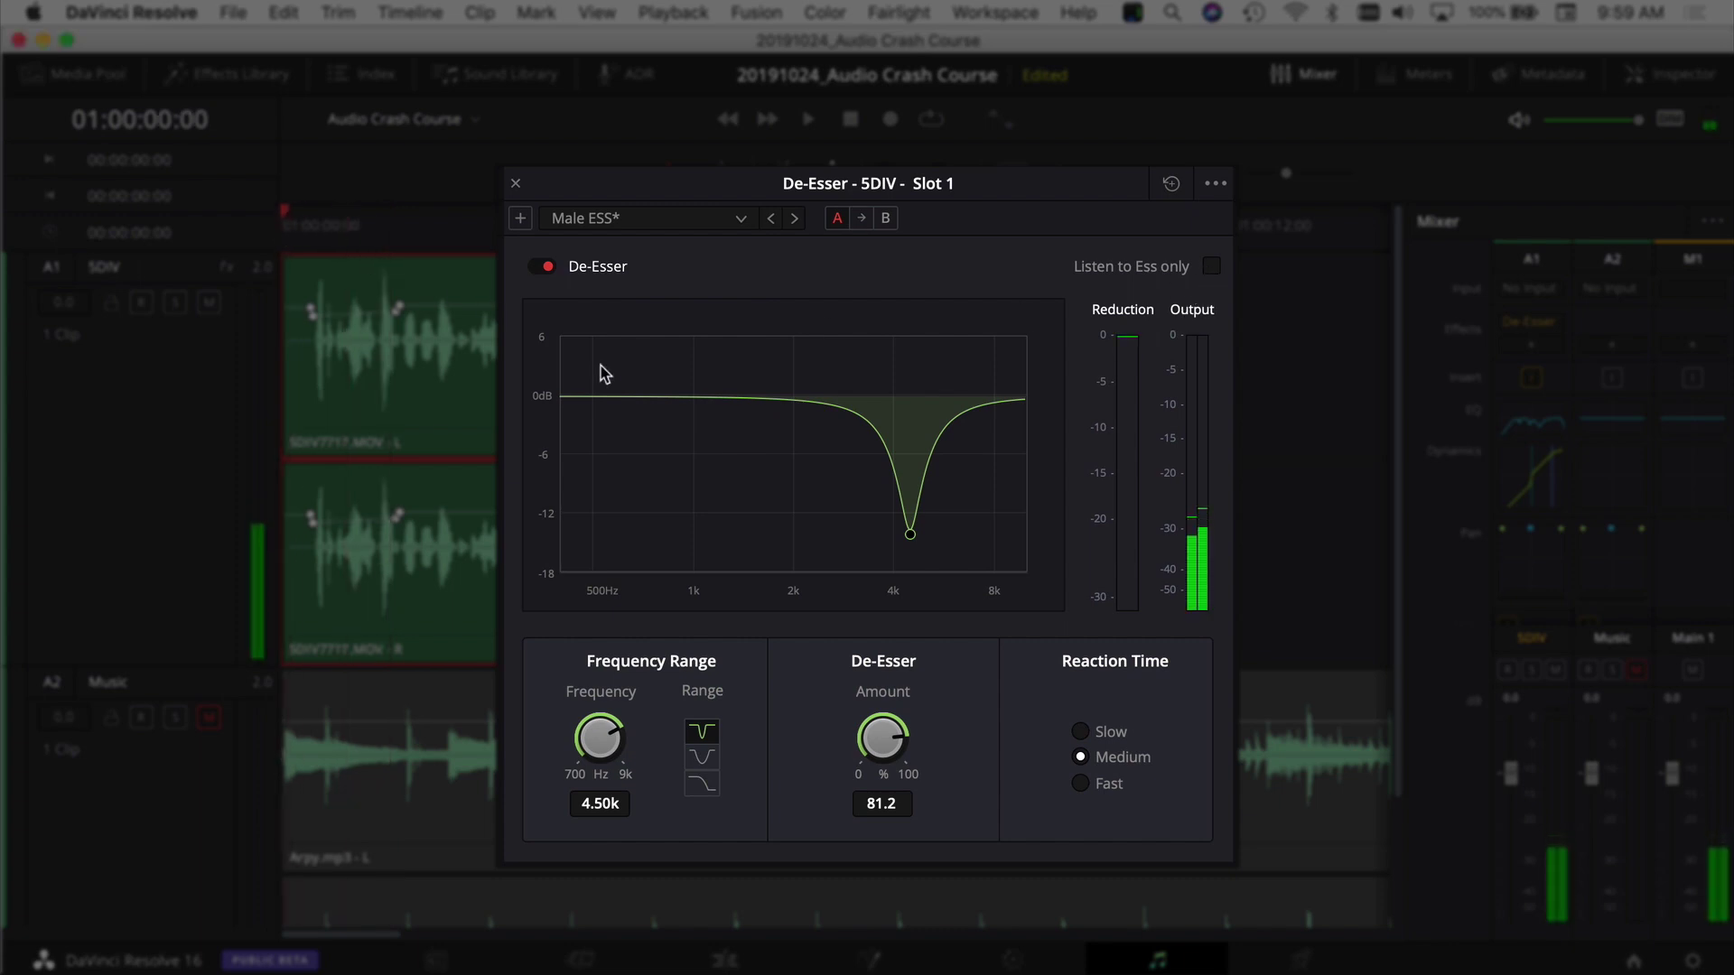
key("space")
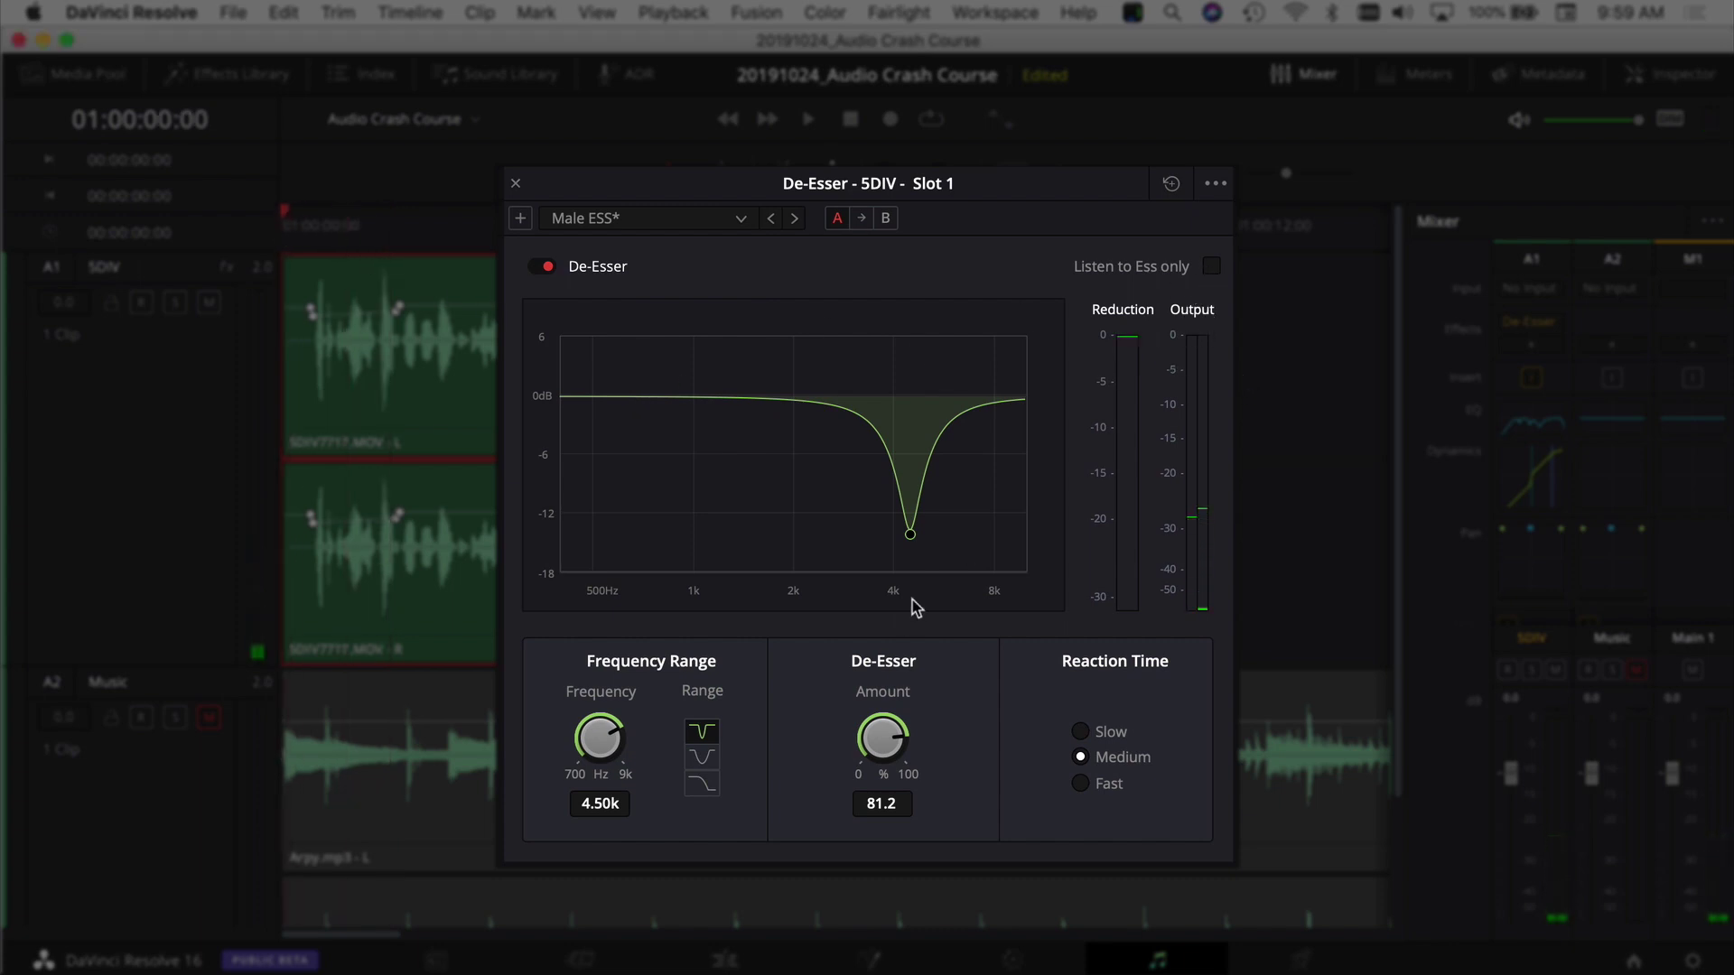
mouse_move(910, 536)
left_mouse_down()
mouse_move(859, 553)
mouse_move(910, 547)
left_mouse_up()
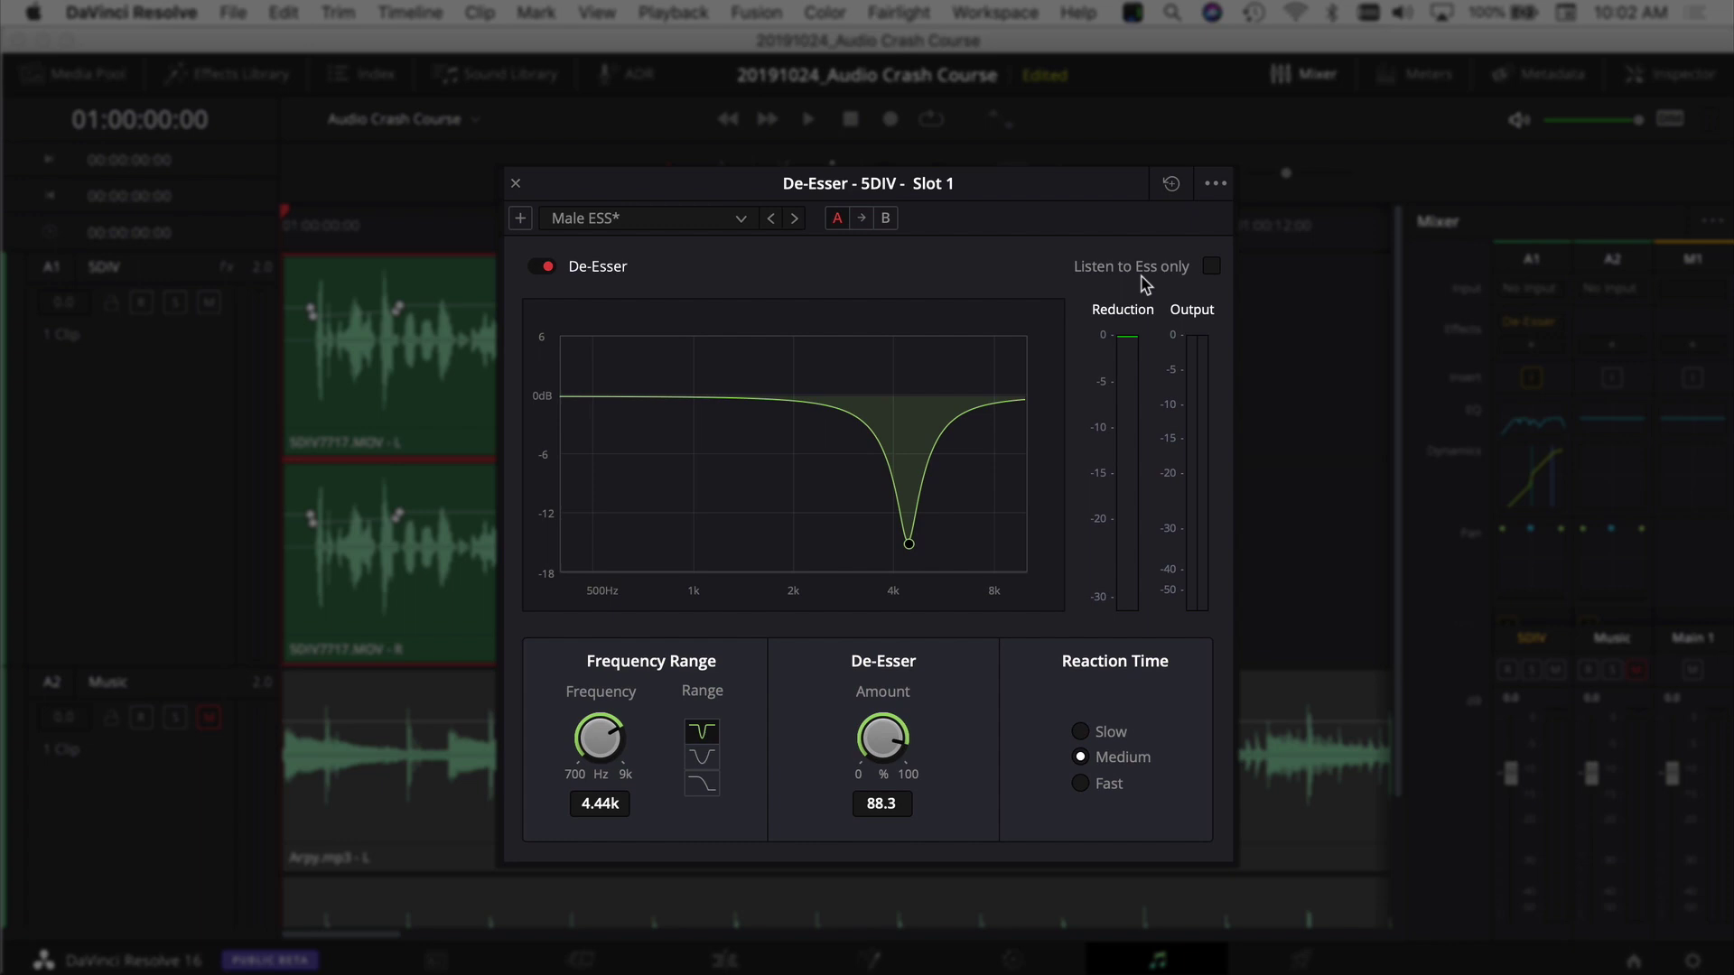
Listen to the esses only while raising the De-Esser's Frequency to 5.62k, and restore normal listening
left_click(1211, 267)
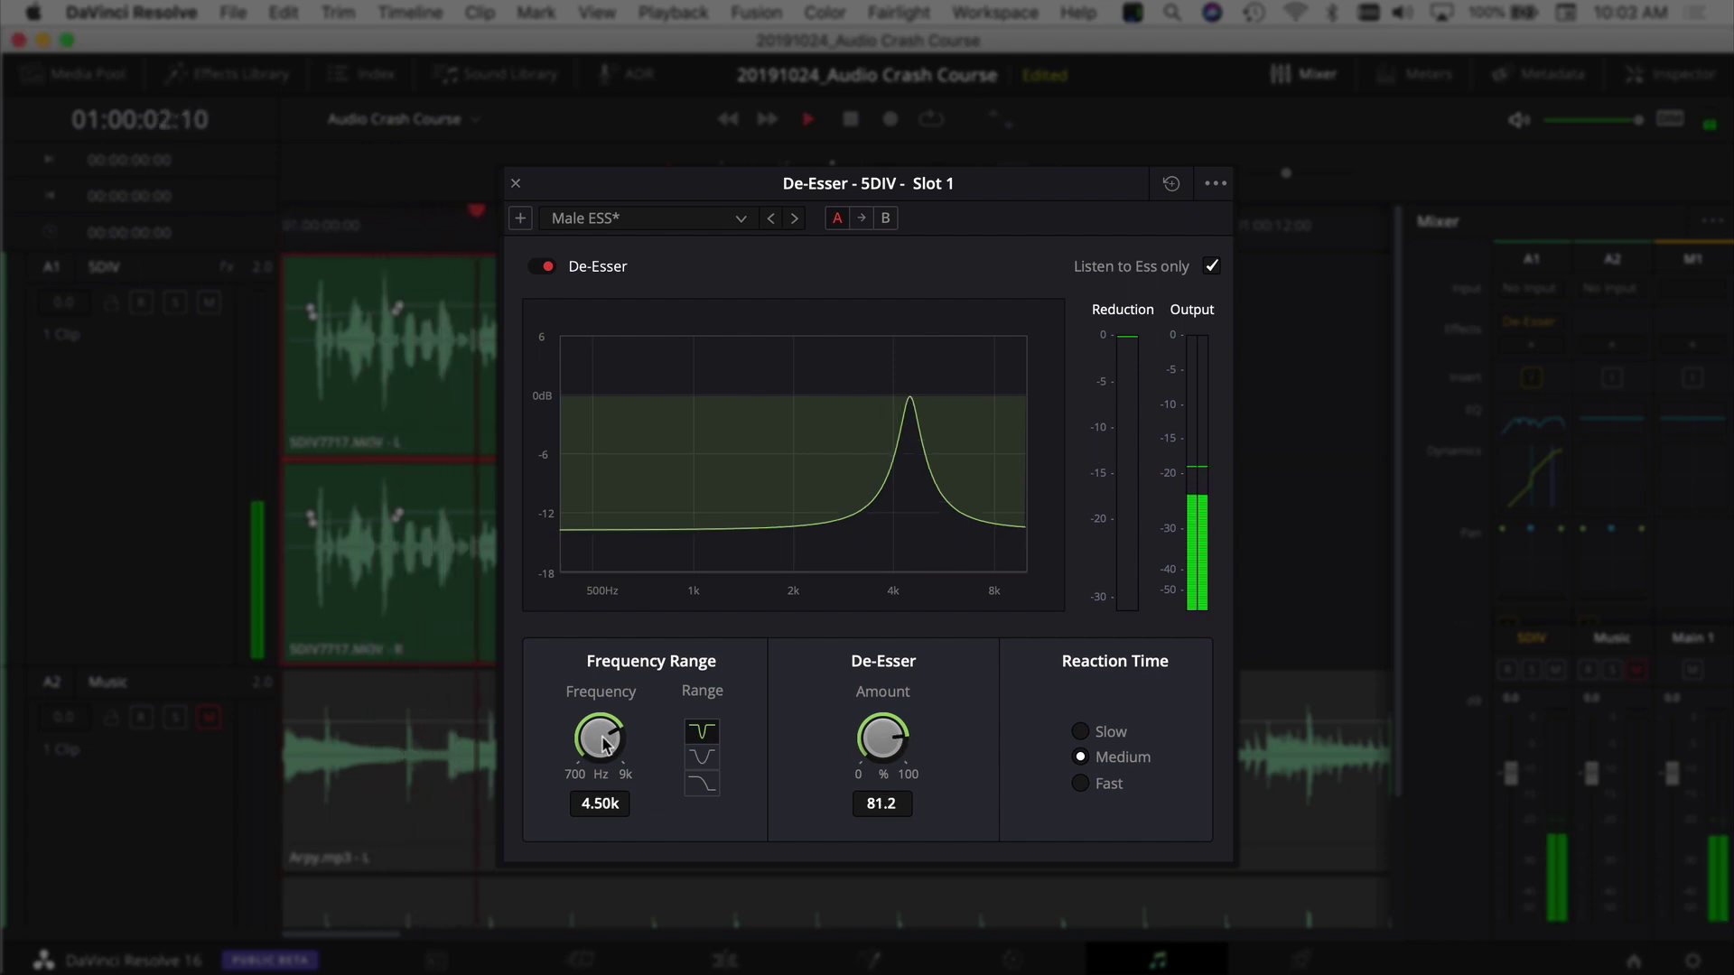
left_click_drag(603, 742, 633, 750)
key("space")
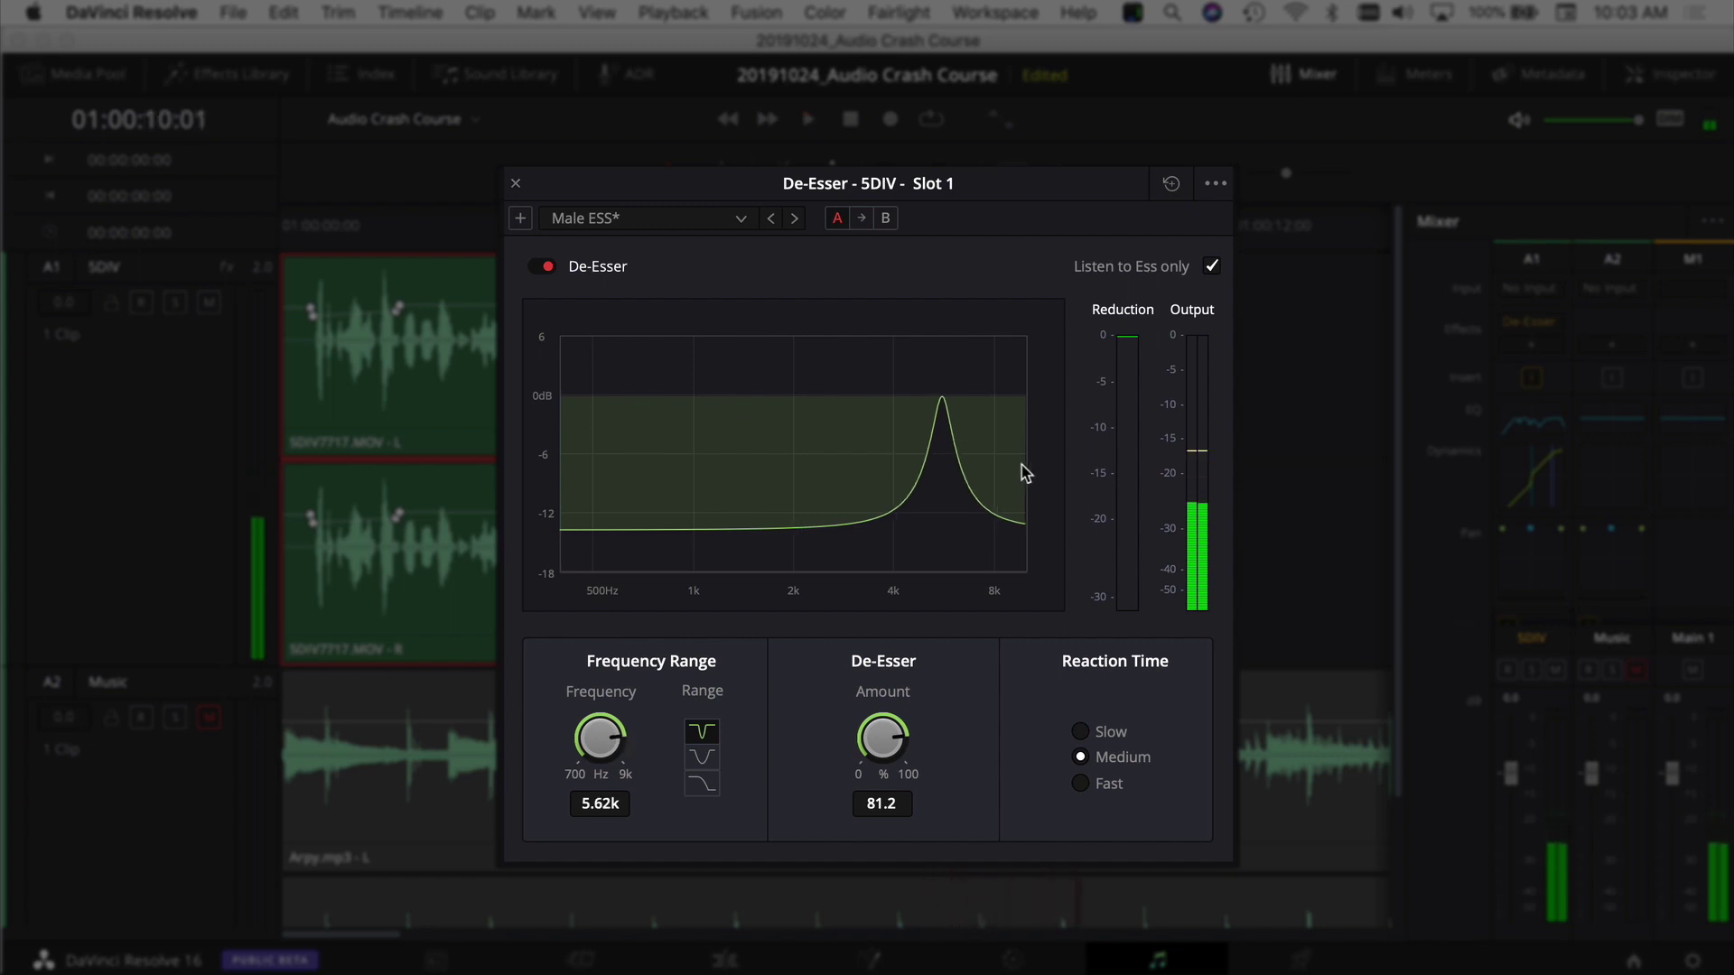
left_click(1210, 267)
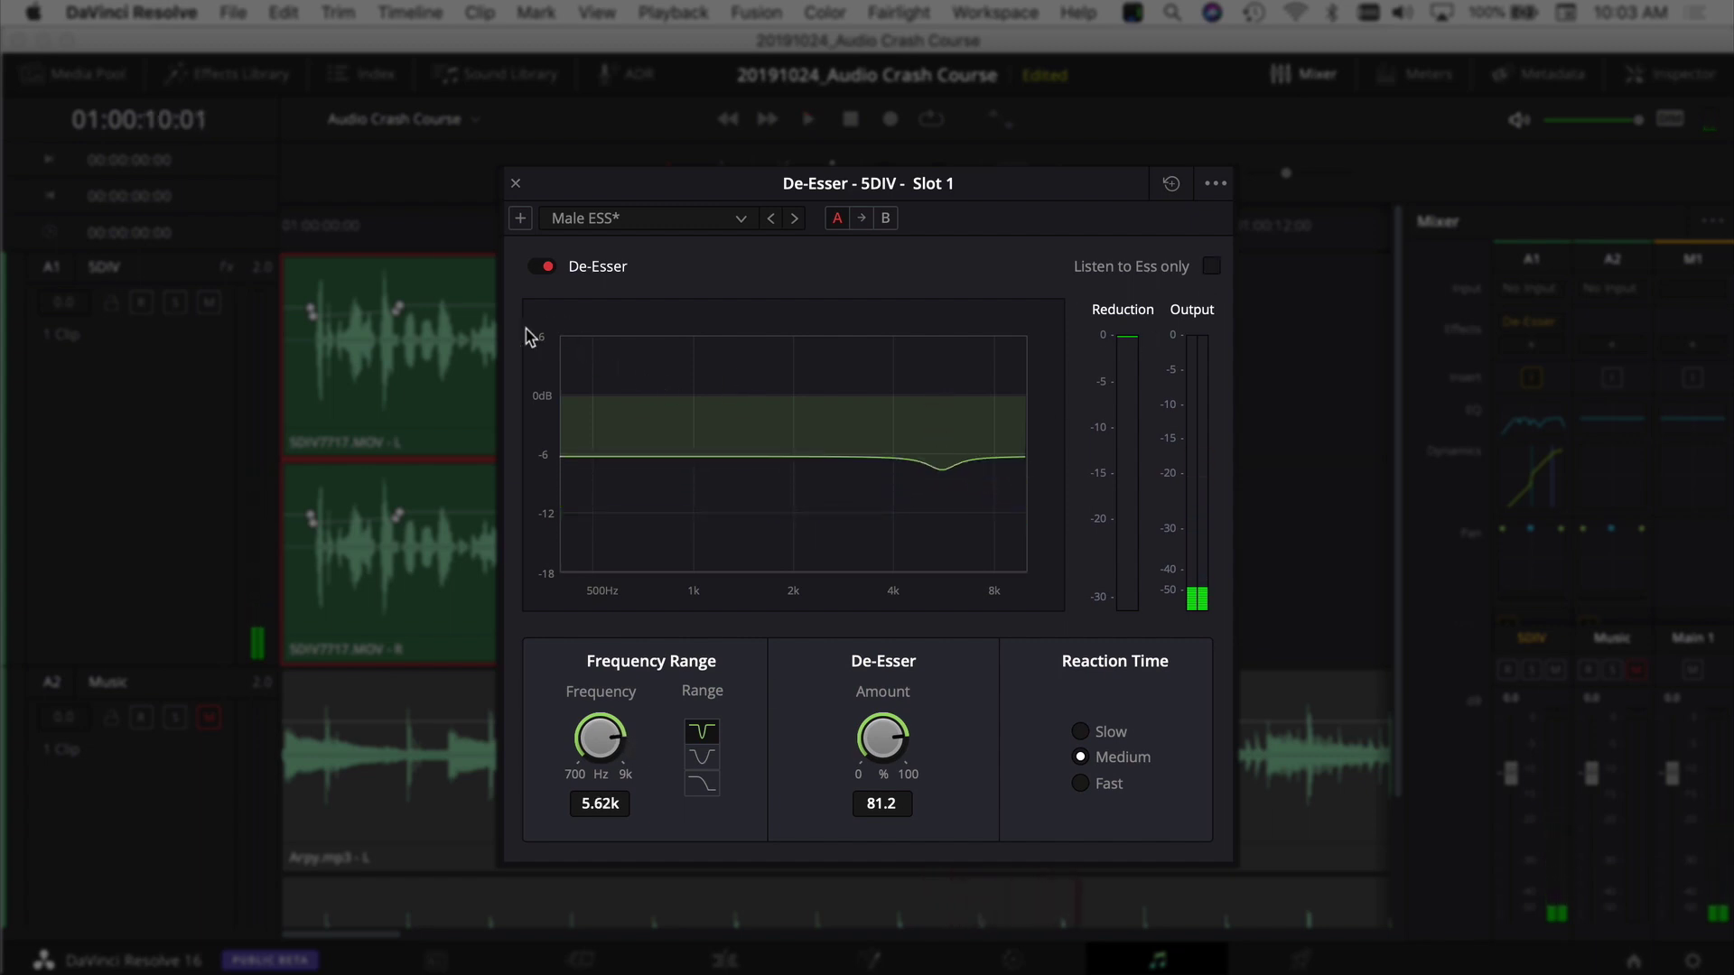
Replay the voice from the start while adjusting the De-Esser curve's point to 5.50k with an Amount of 79.5%
key("Home")
key("space")
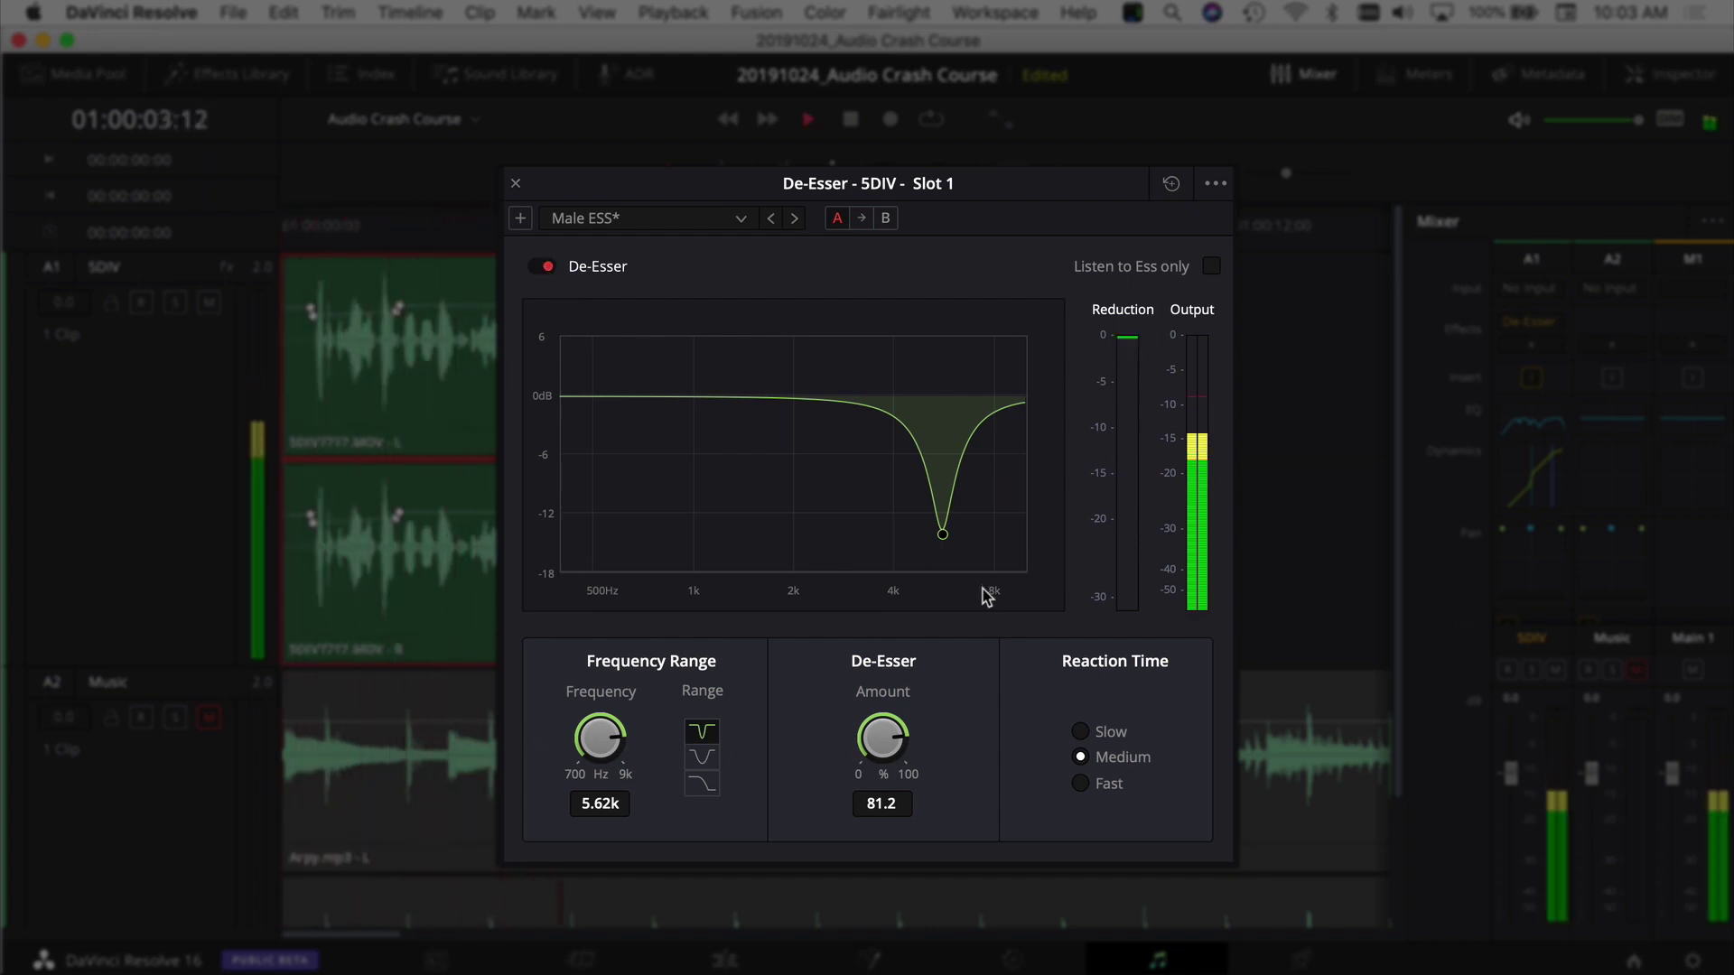
mouse_move(943, 536)
left_mouse_down()
mouse_move(922, 537)
mouse_move(940, 546)
left_mouse_up()
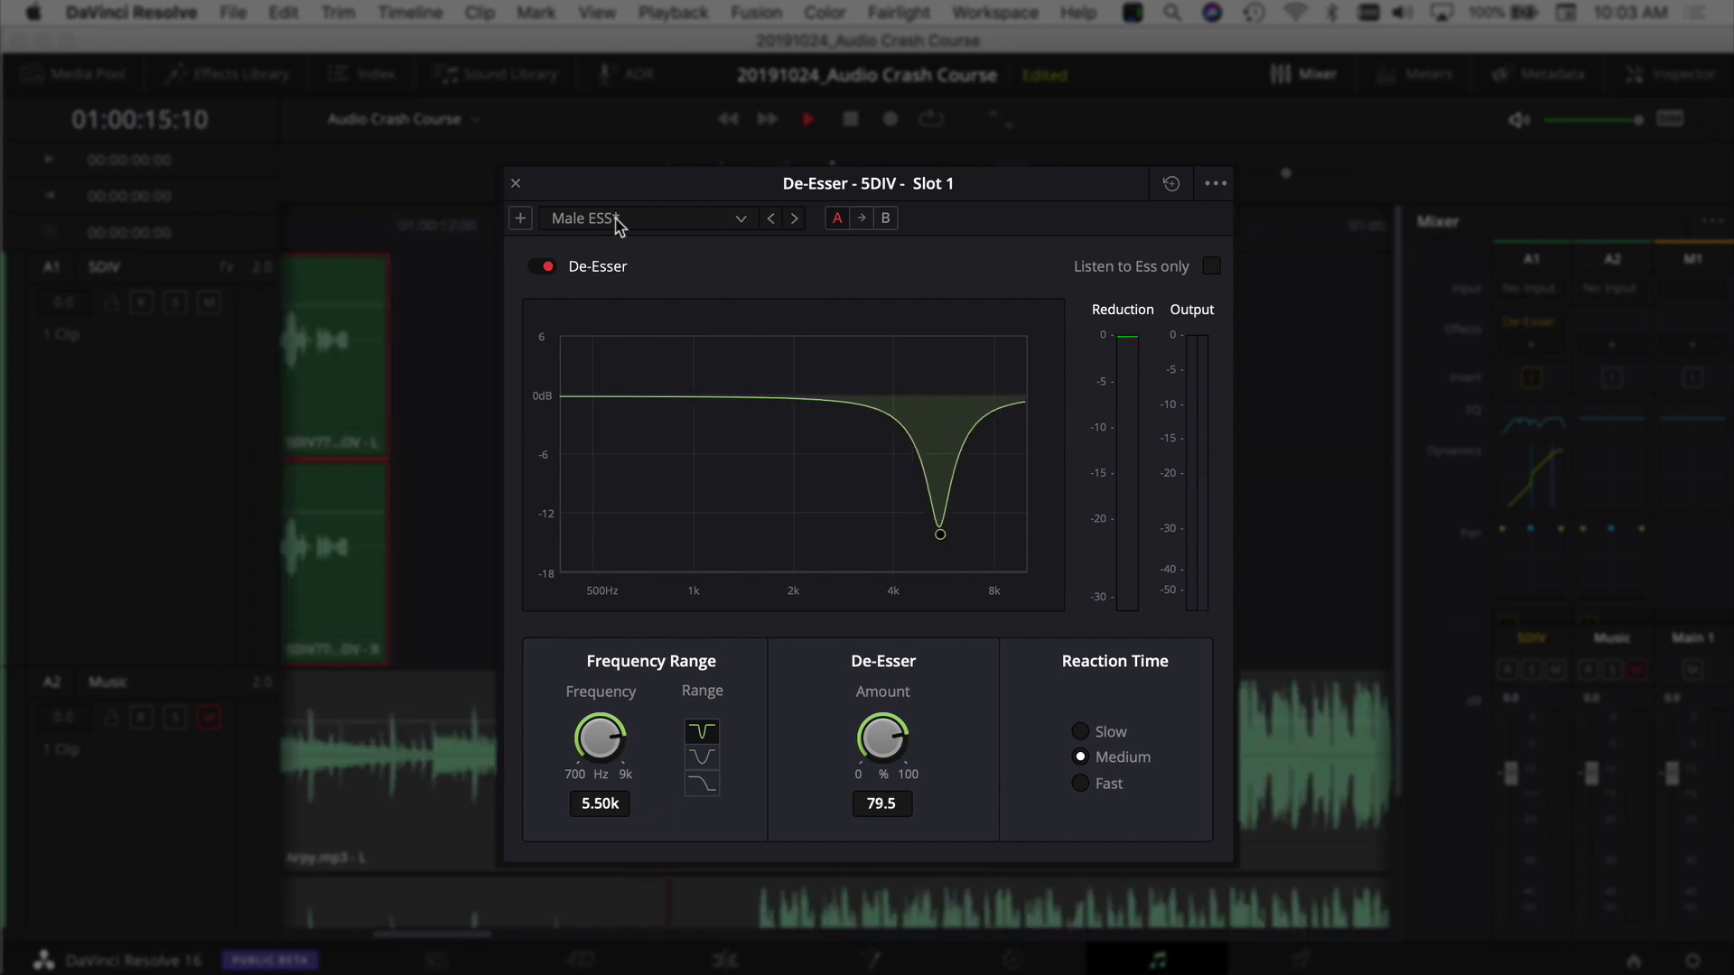
Reload the Male ESS preset with the narrow Range shape and close the De-Esser window
left_click(617, 226)
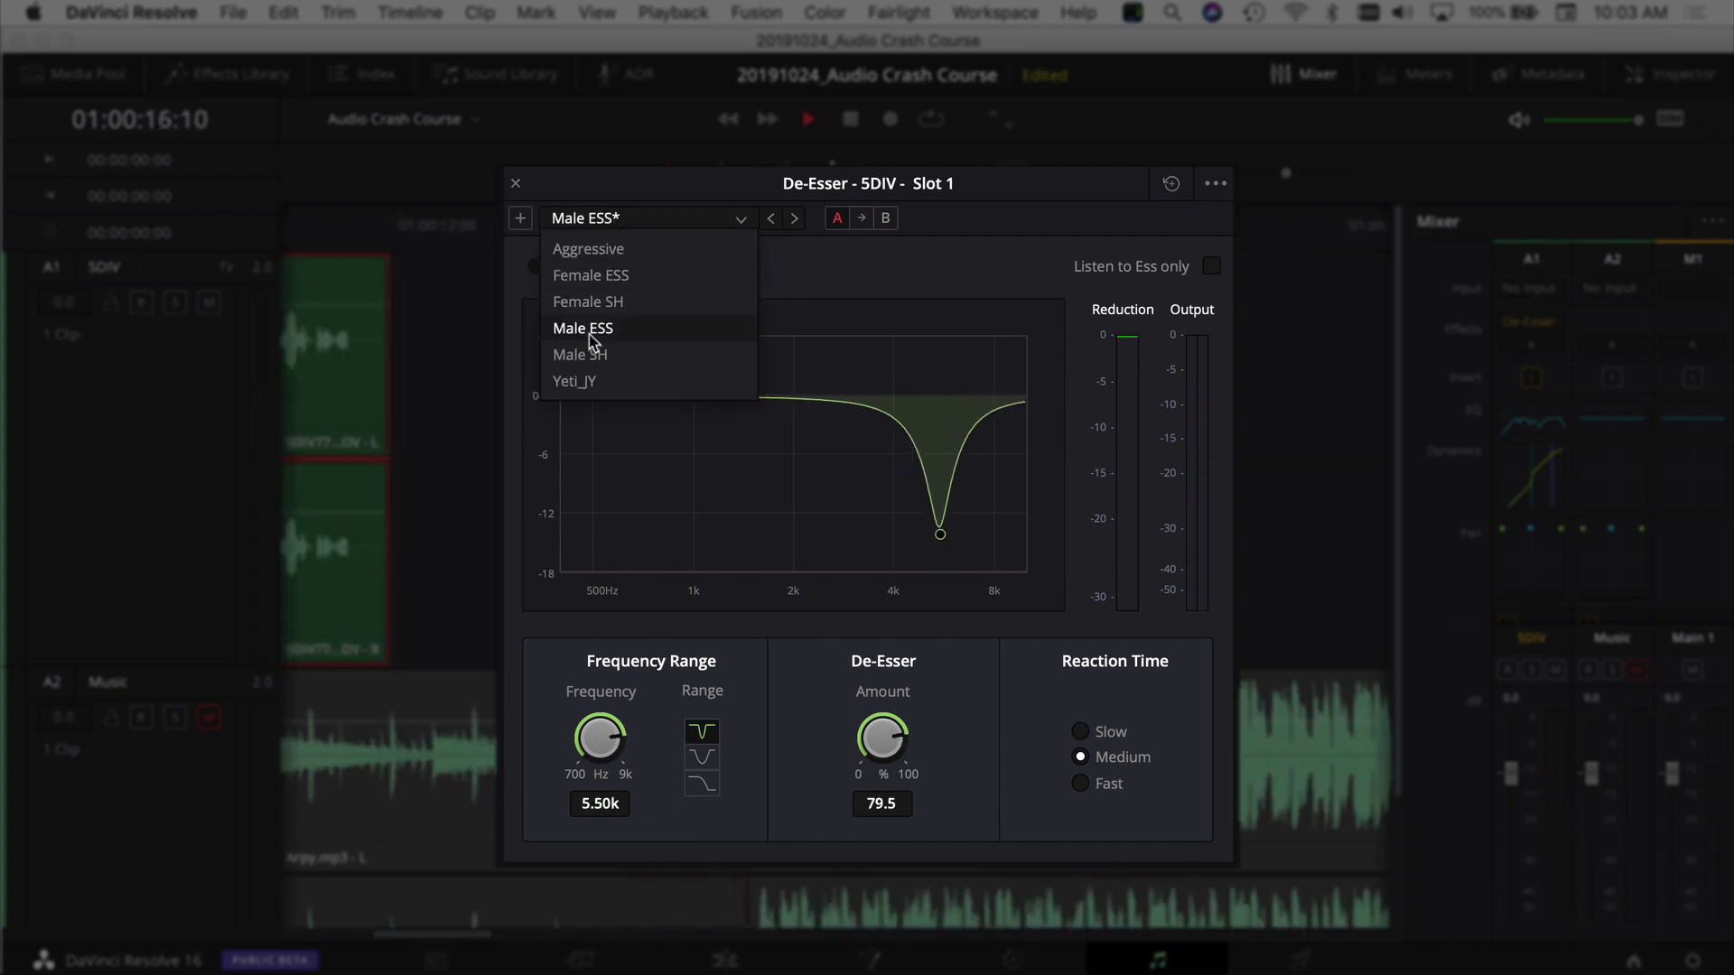
left_click(547, 333)
left_click(703, 732)
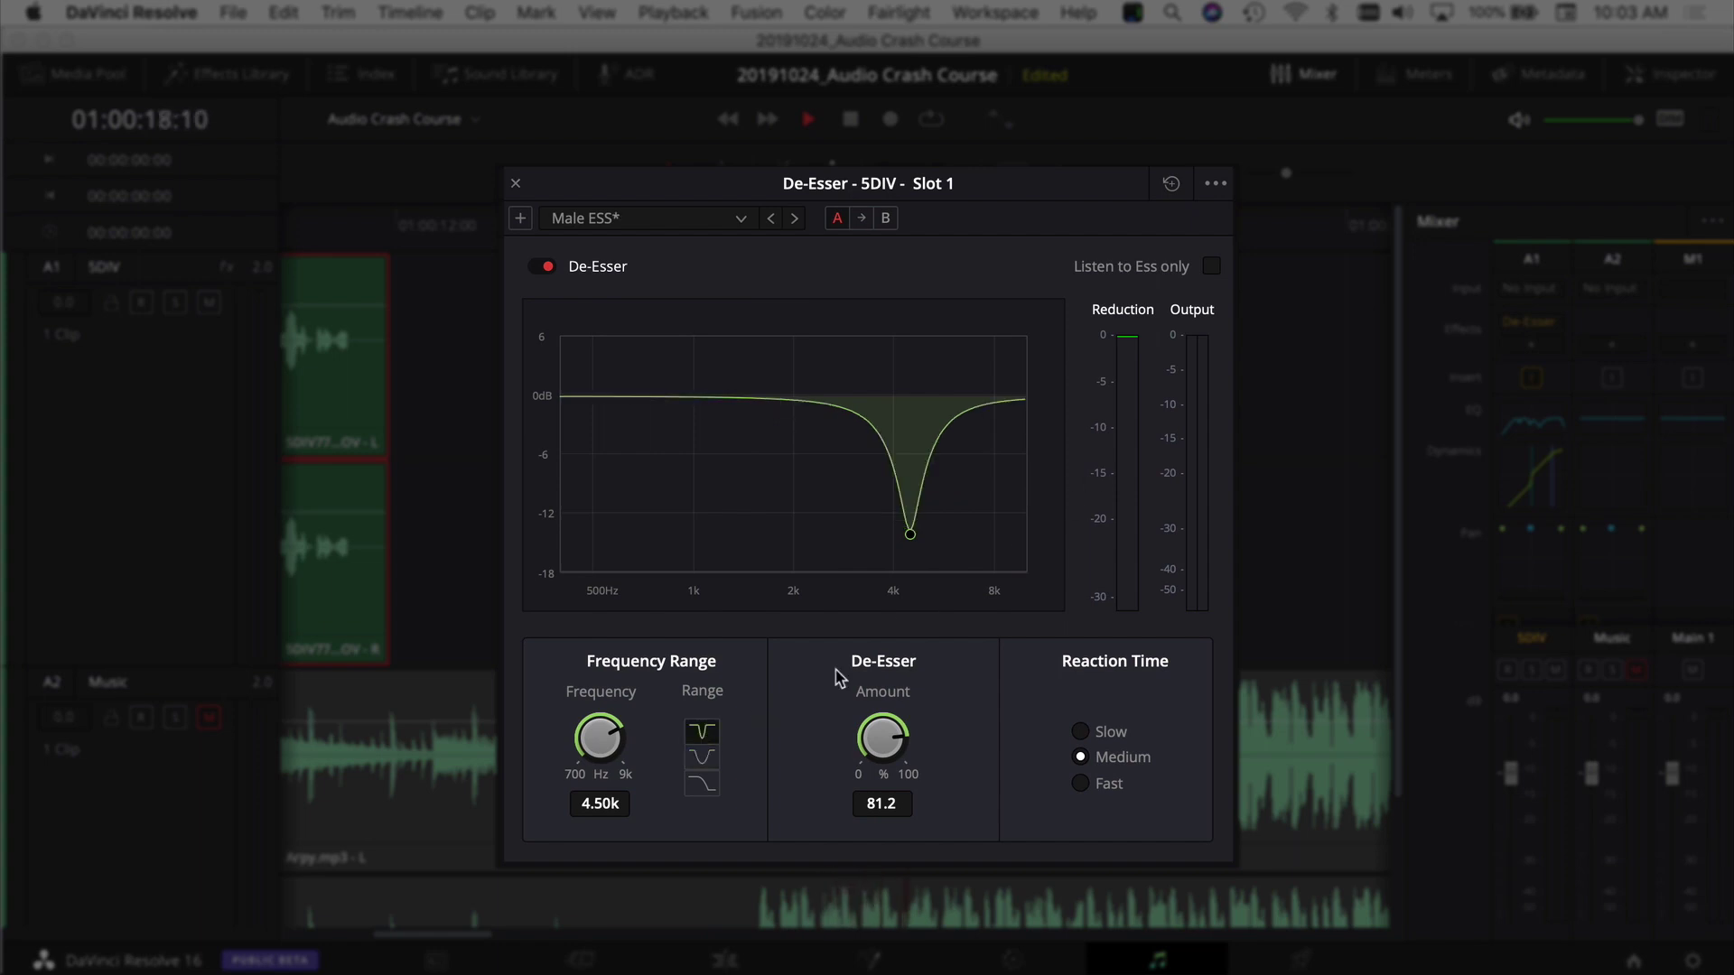
left_click(516, 184)
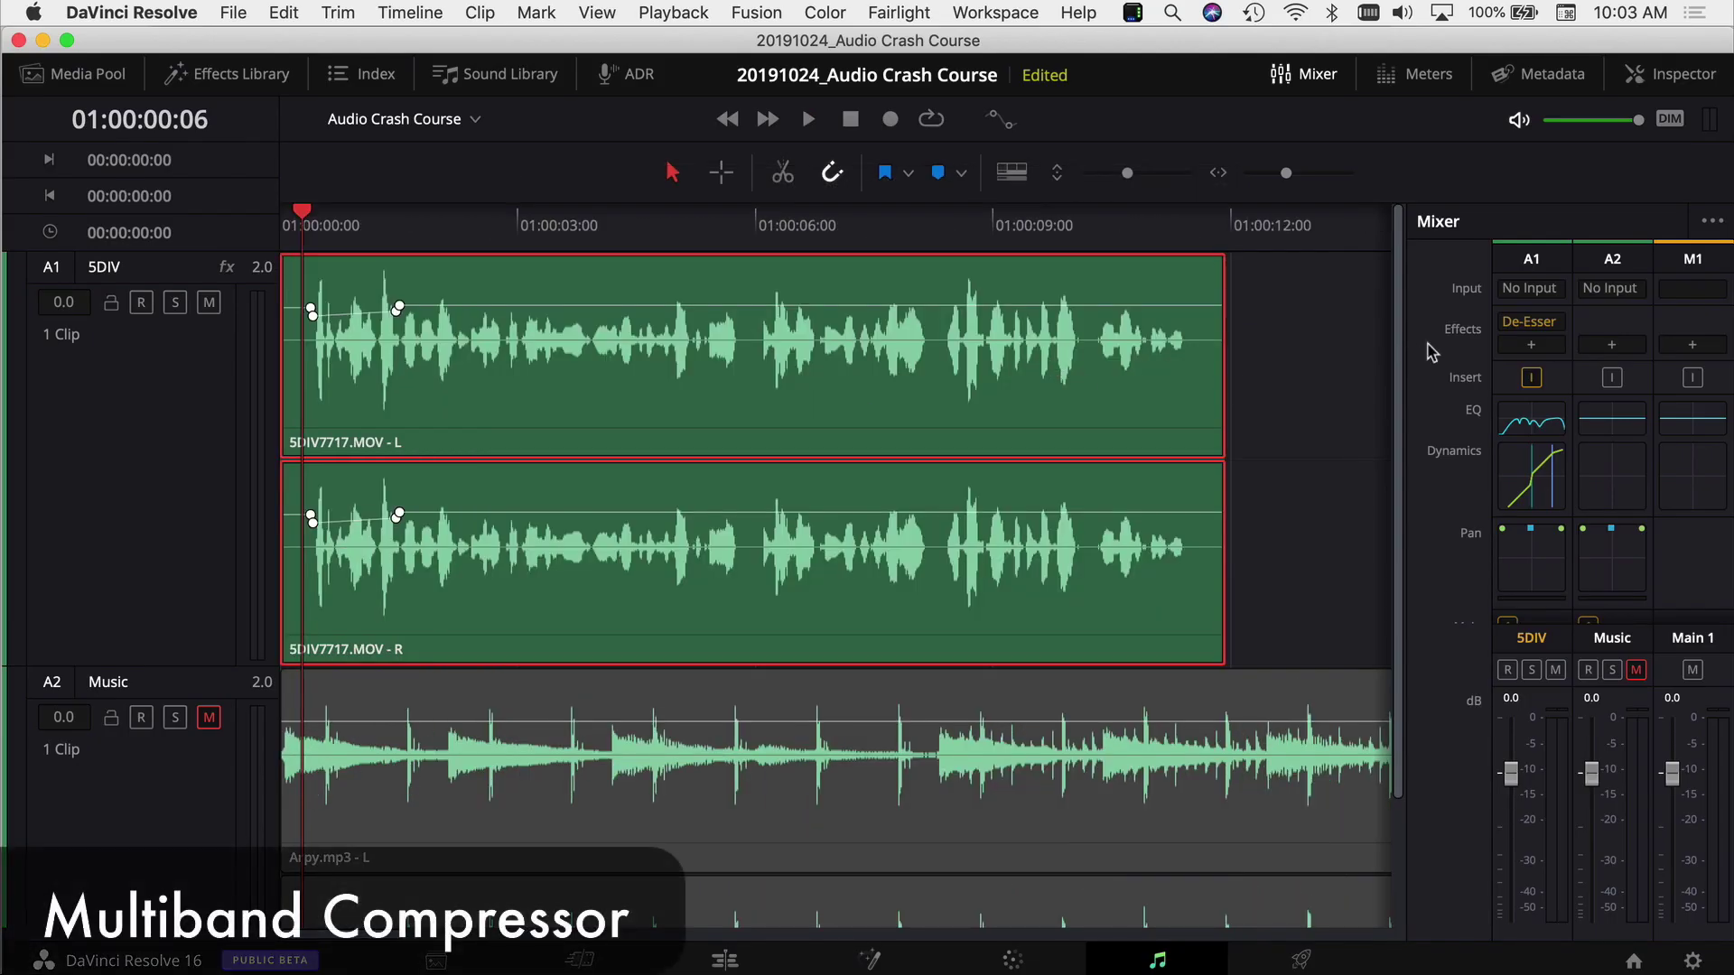
Add the FairlightFX Multiband Compressor to the voice track A1 and play the voice from the start through it
left_click(1533, 345)
mouse_move(1614, 372)
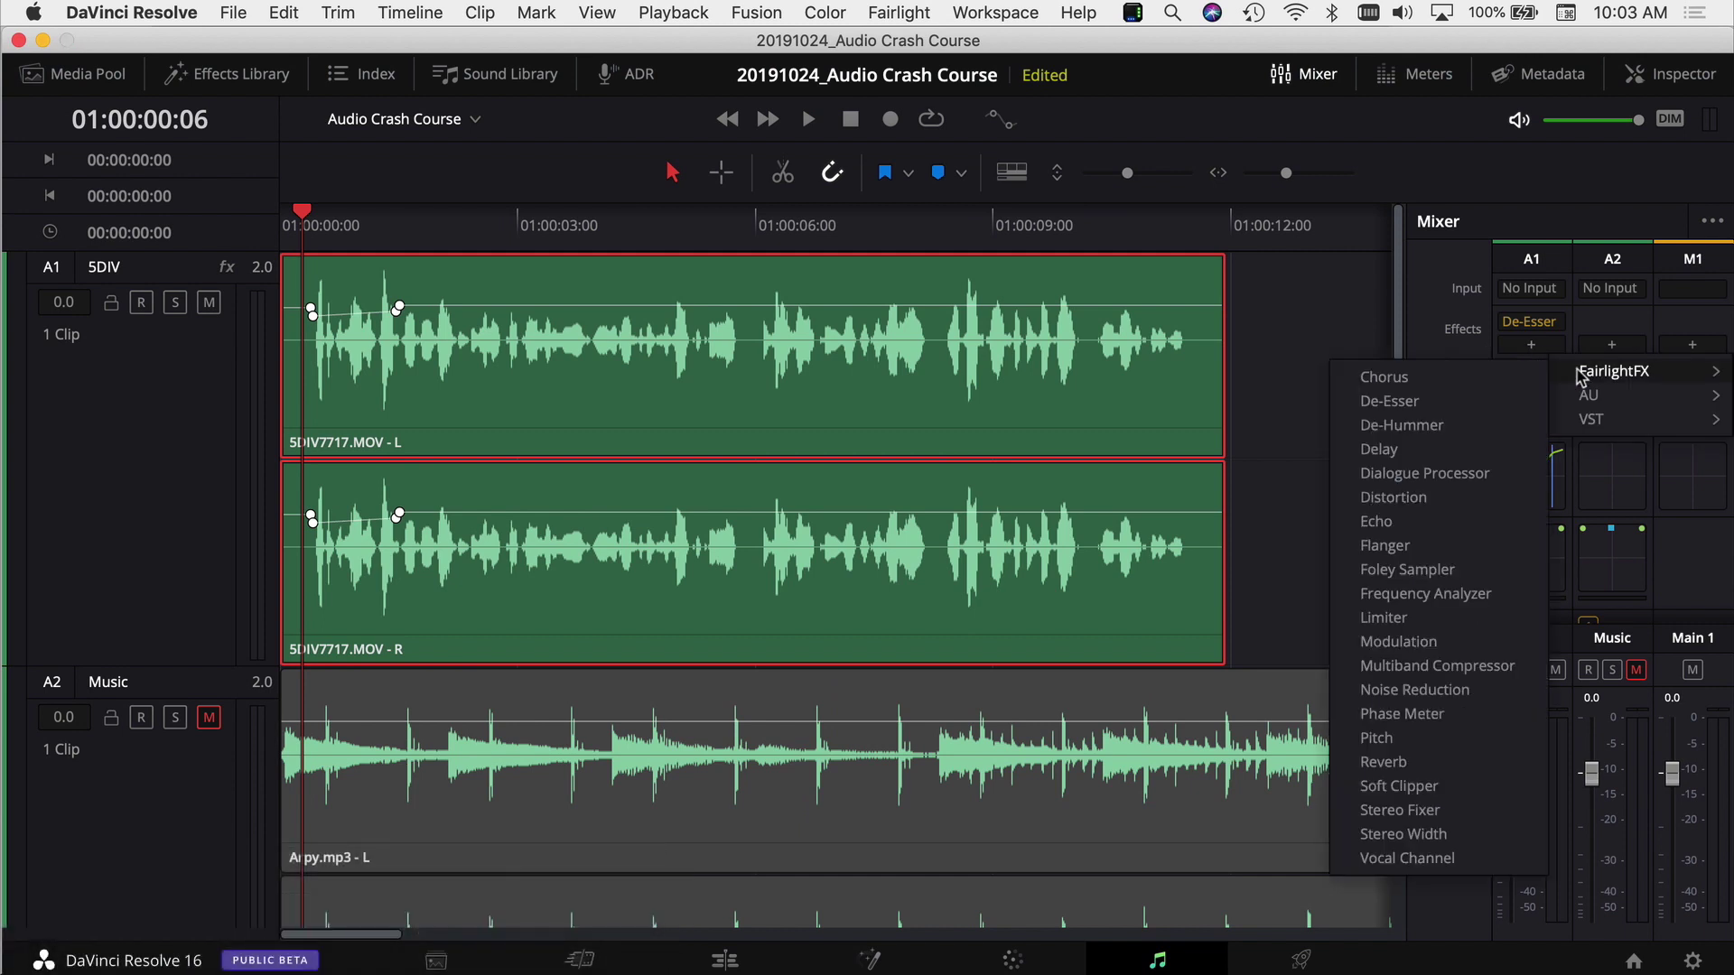
left_click(1436, 665)
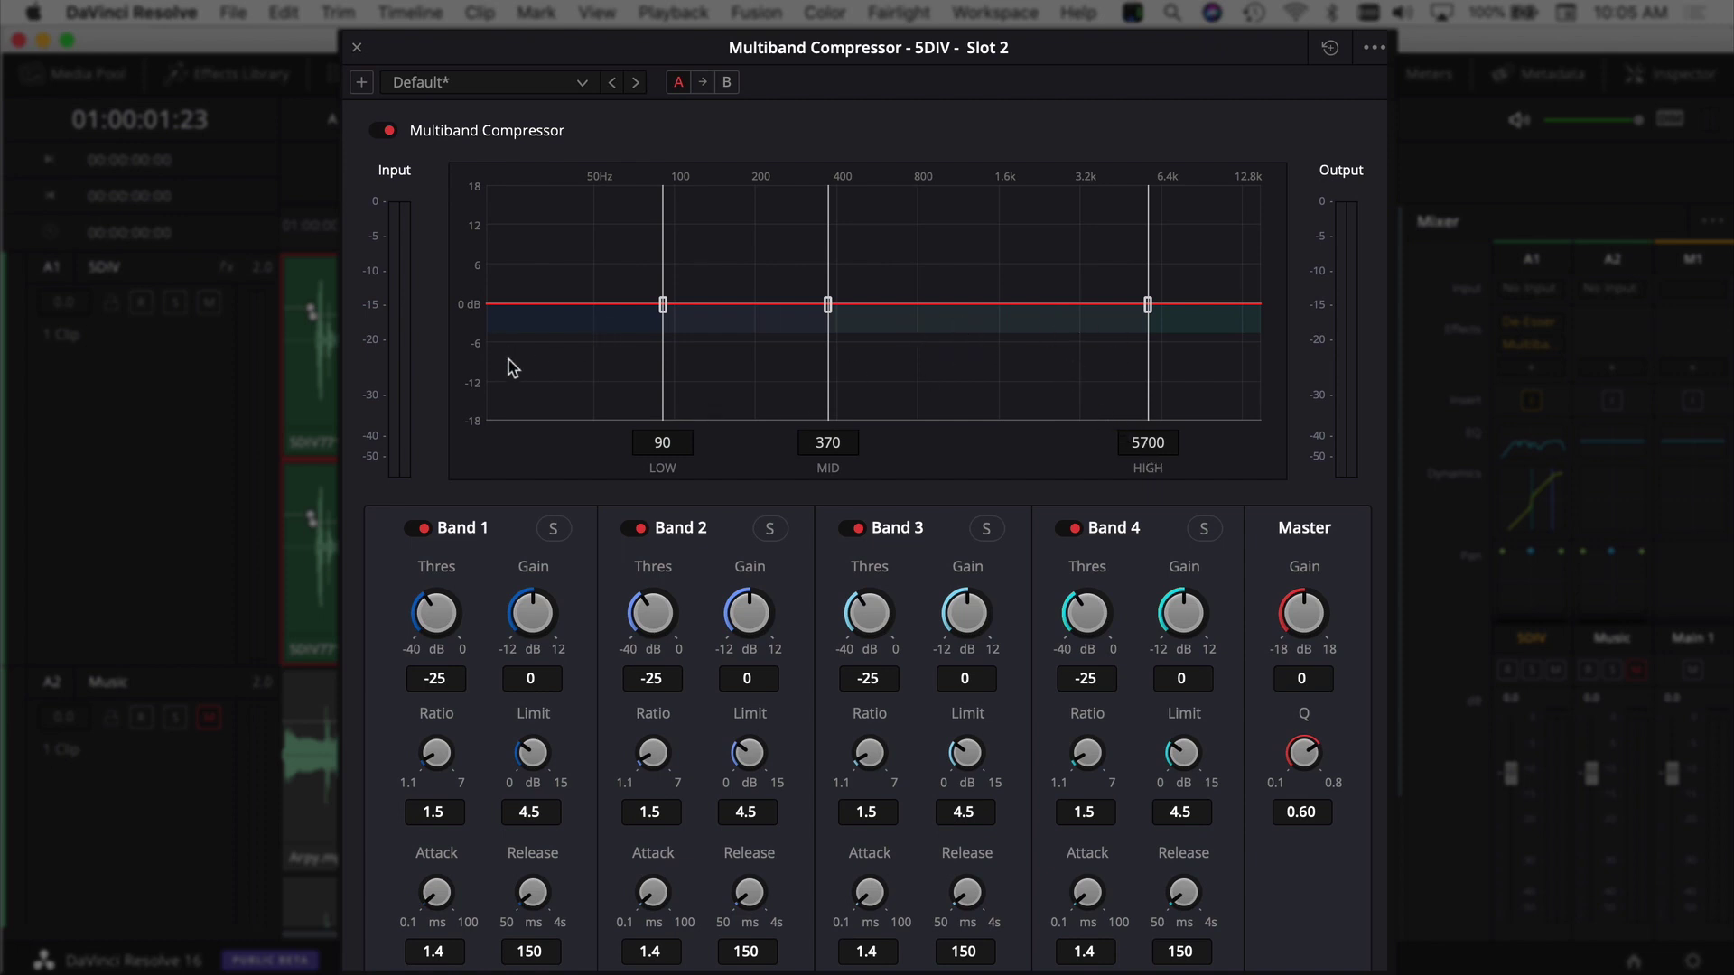
left_click(289, 230)
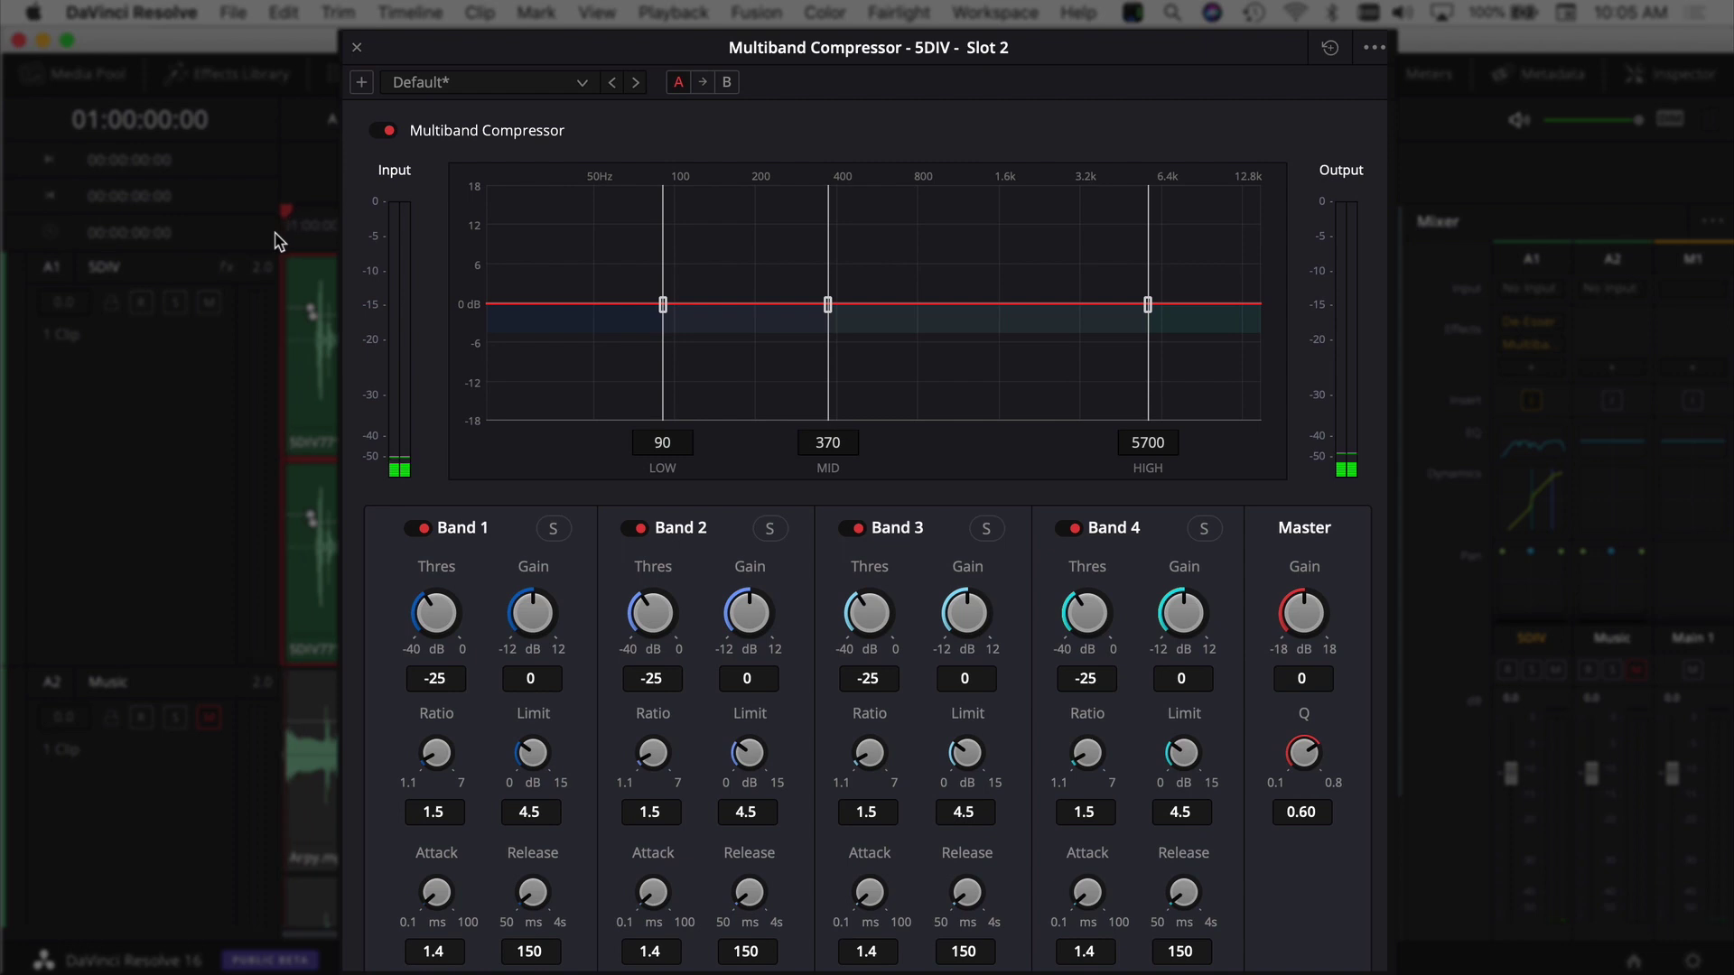
key("space")
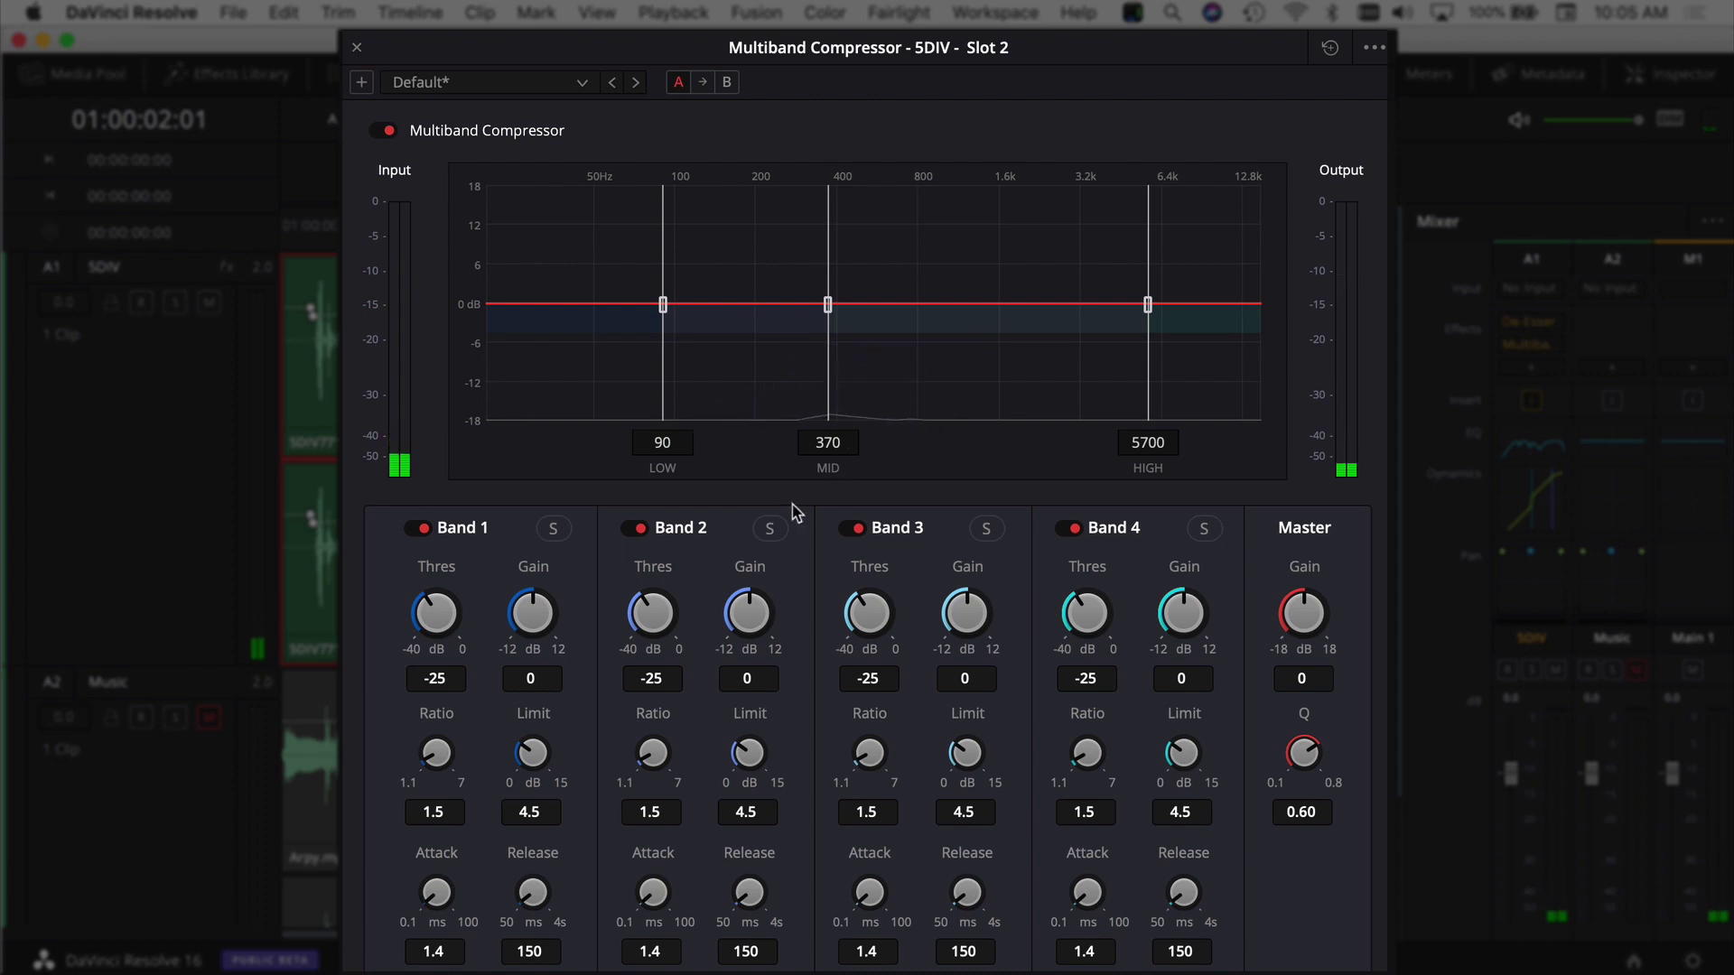
key("space")
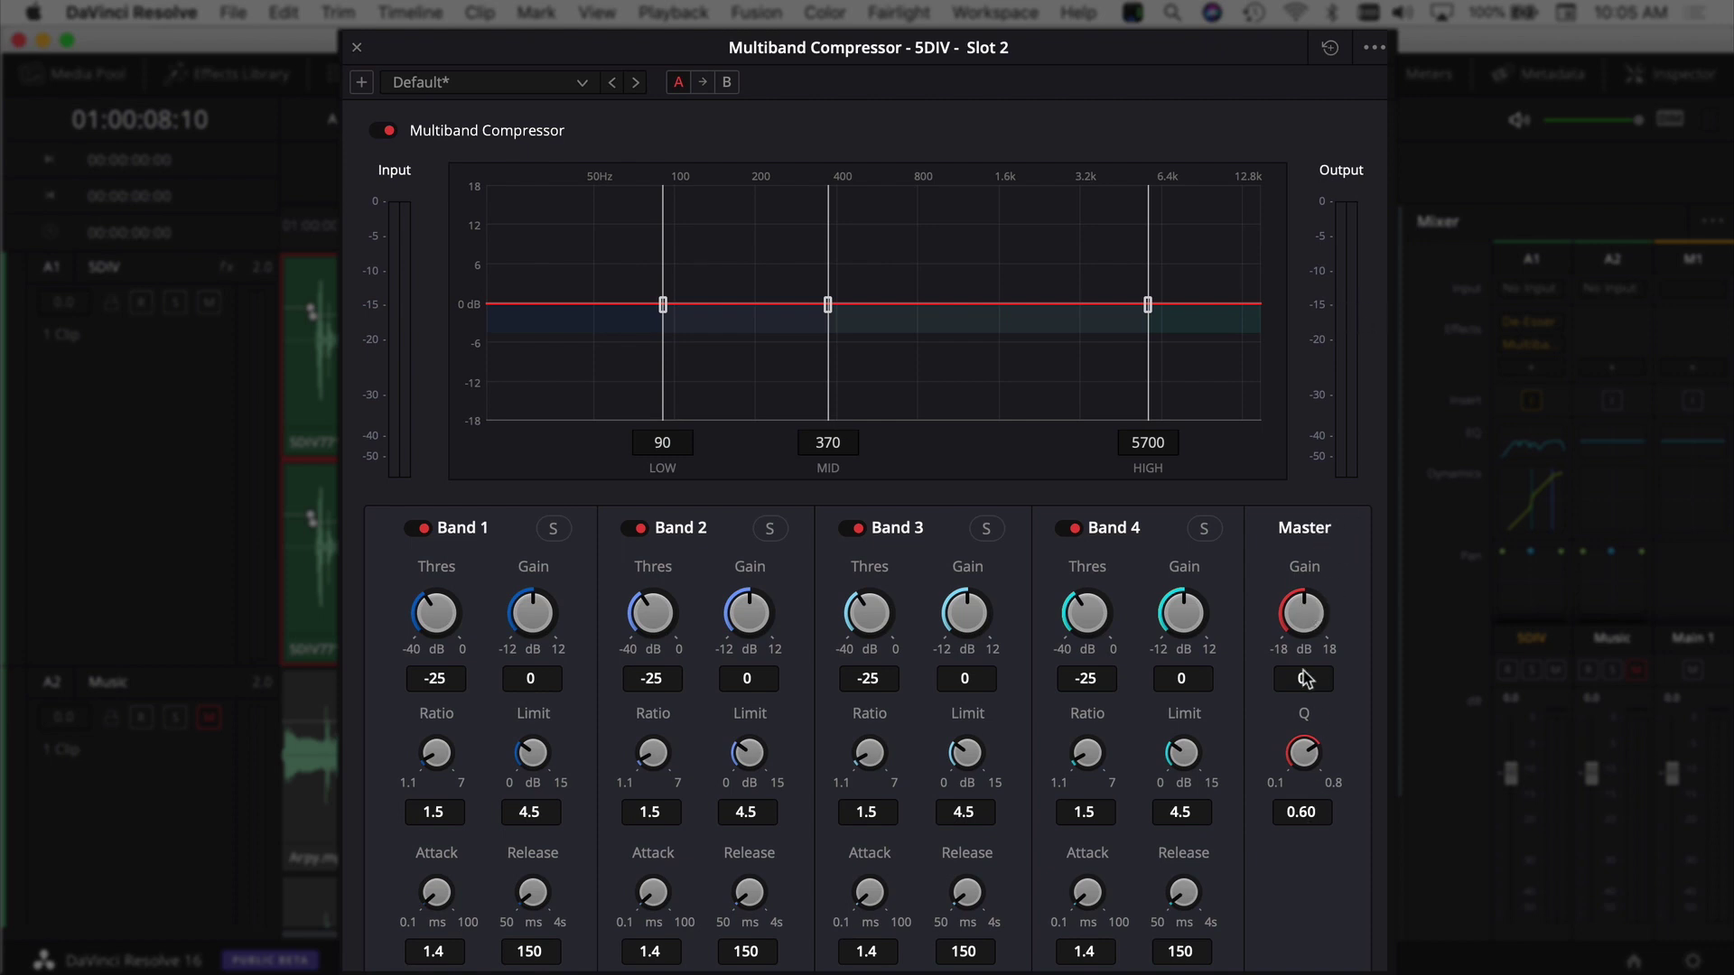
Raise the Multiband Compressor's Master Gain to 0.7 dB while replaying the voice
left_click_drag(1301, 623, 1307, 623)
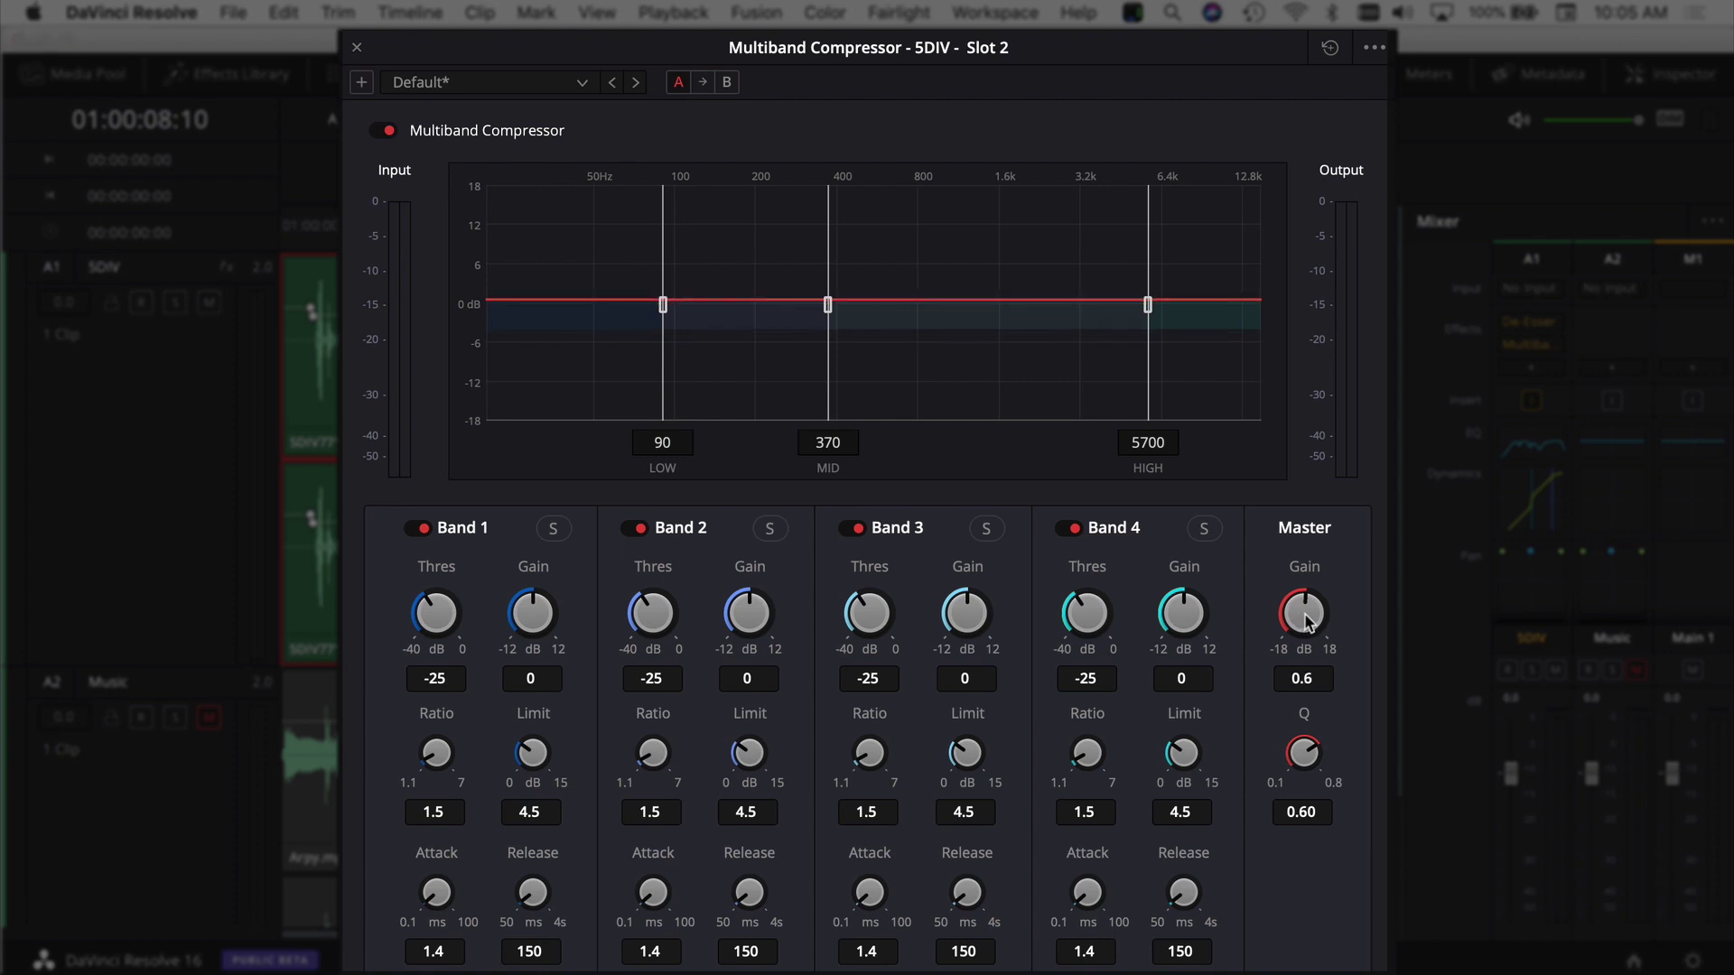
left_click(317, 222)
key("space")
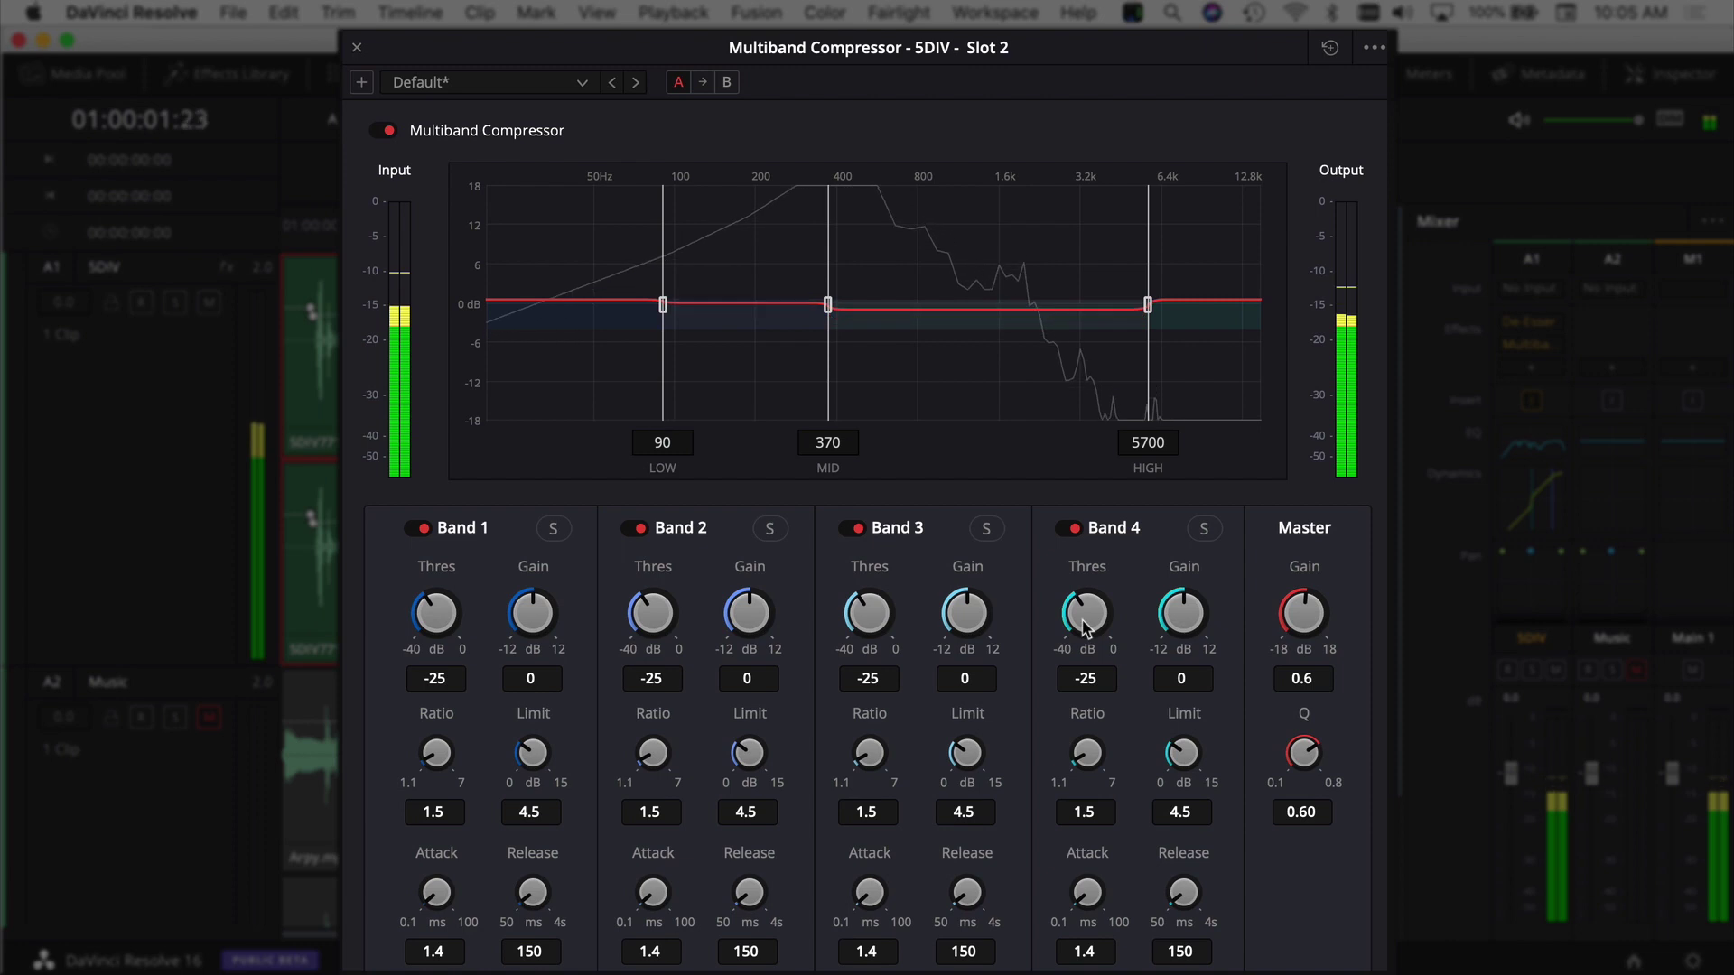
left_click_drag(1327, 610, 1333, 611)
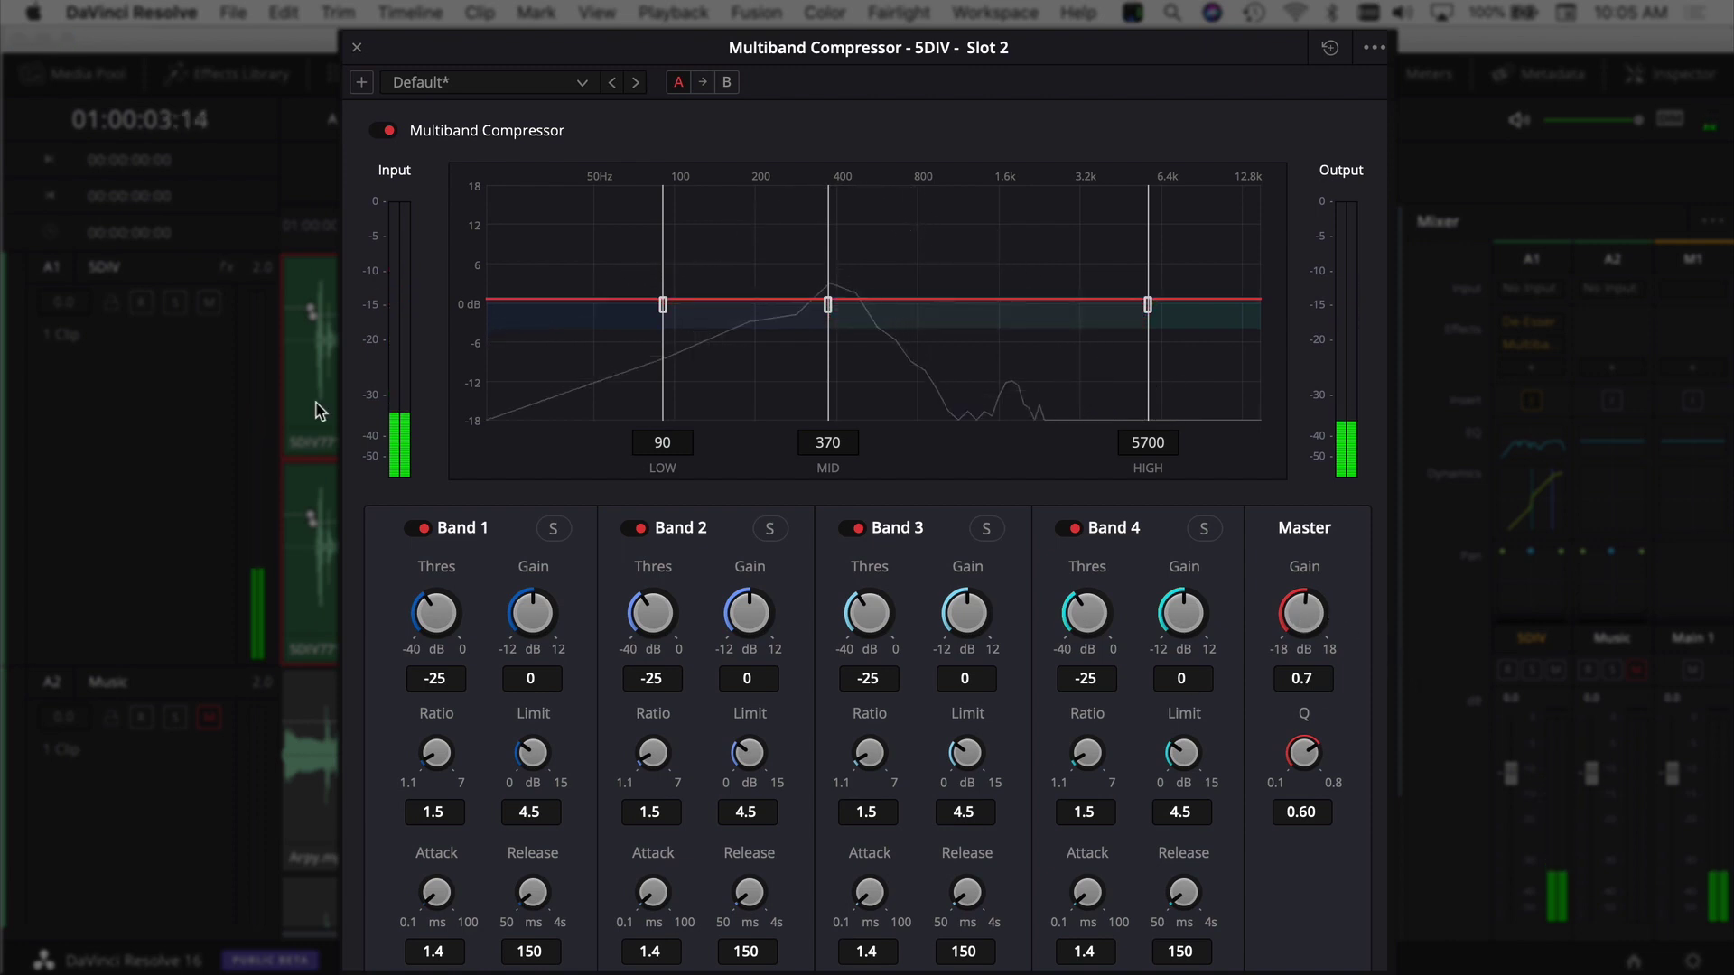
left_click(305, 223)
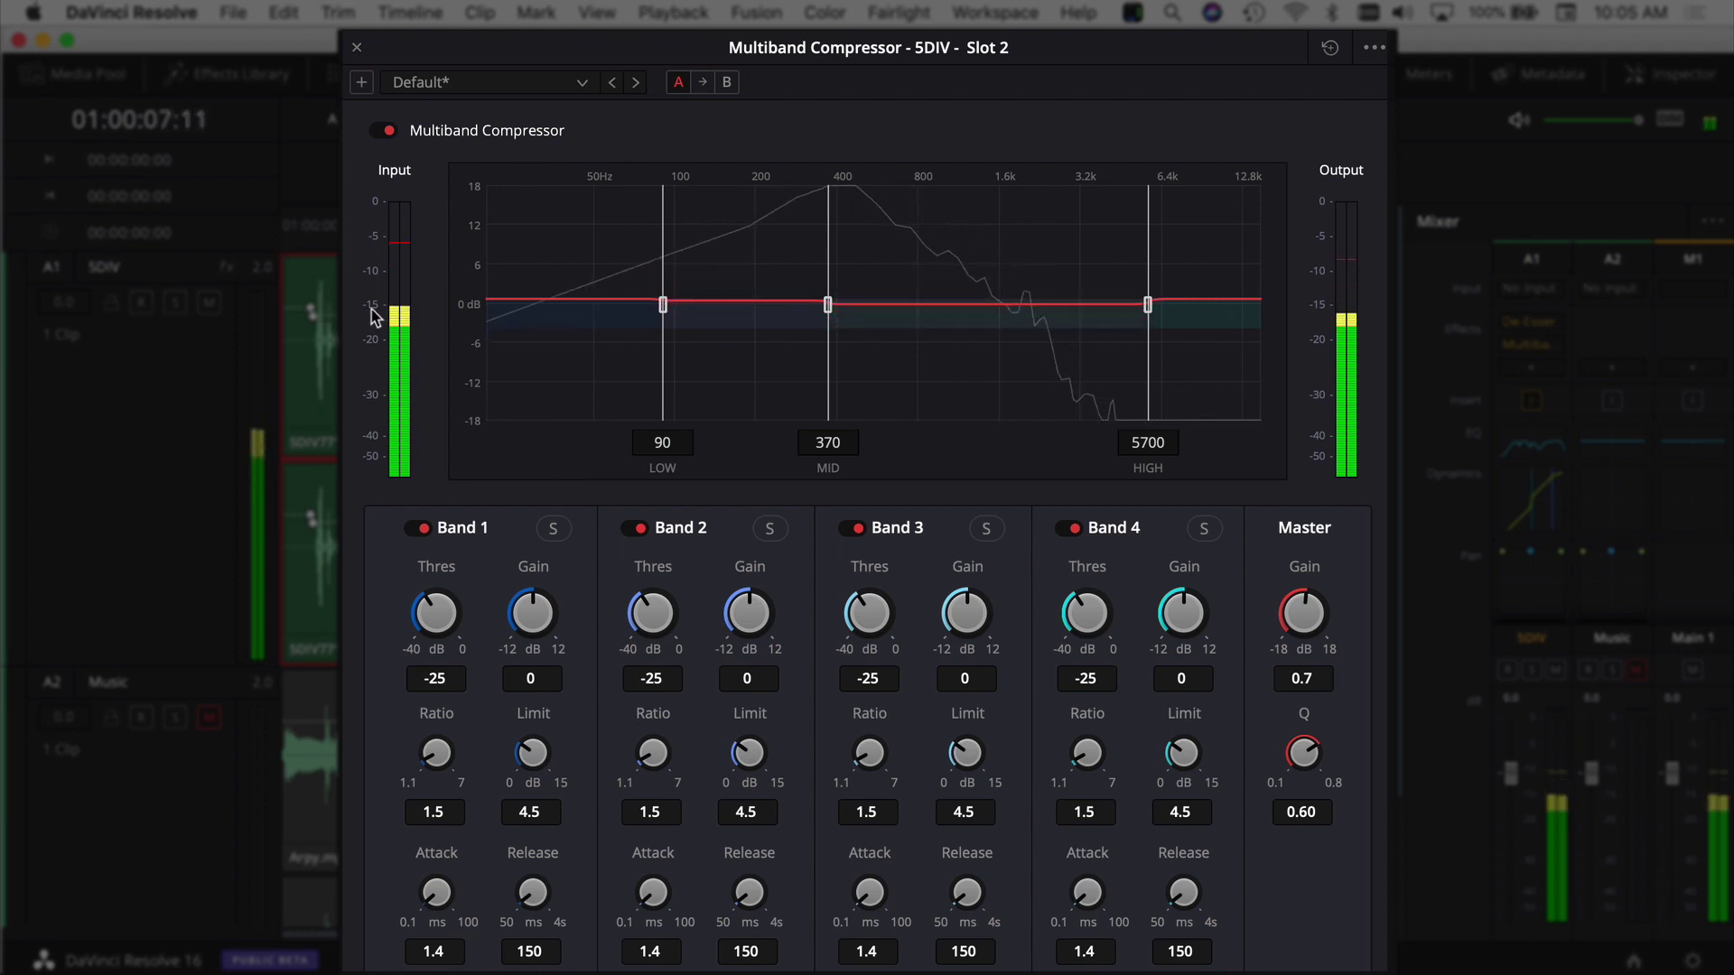
key("space")
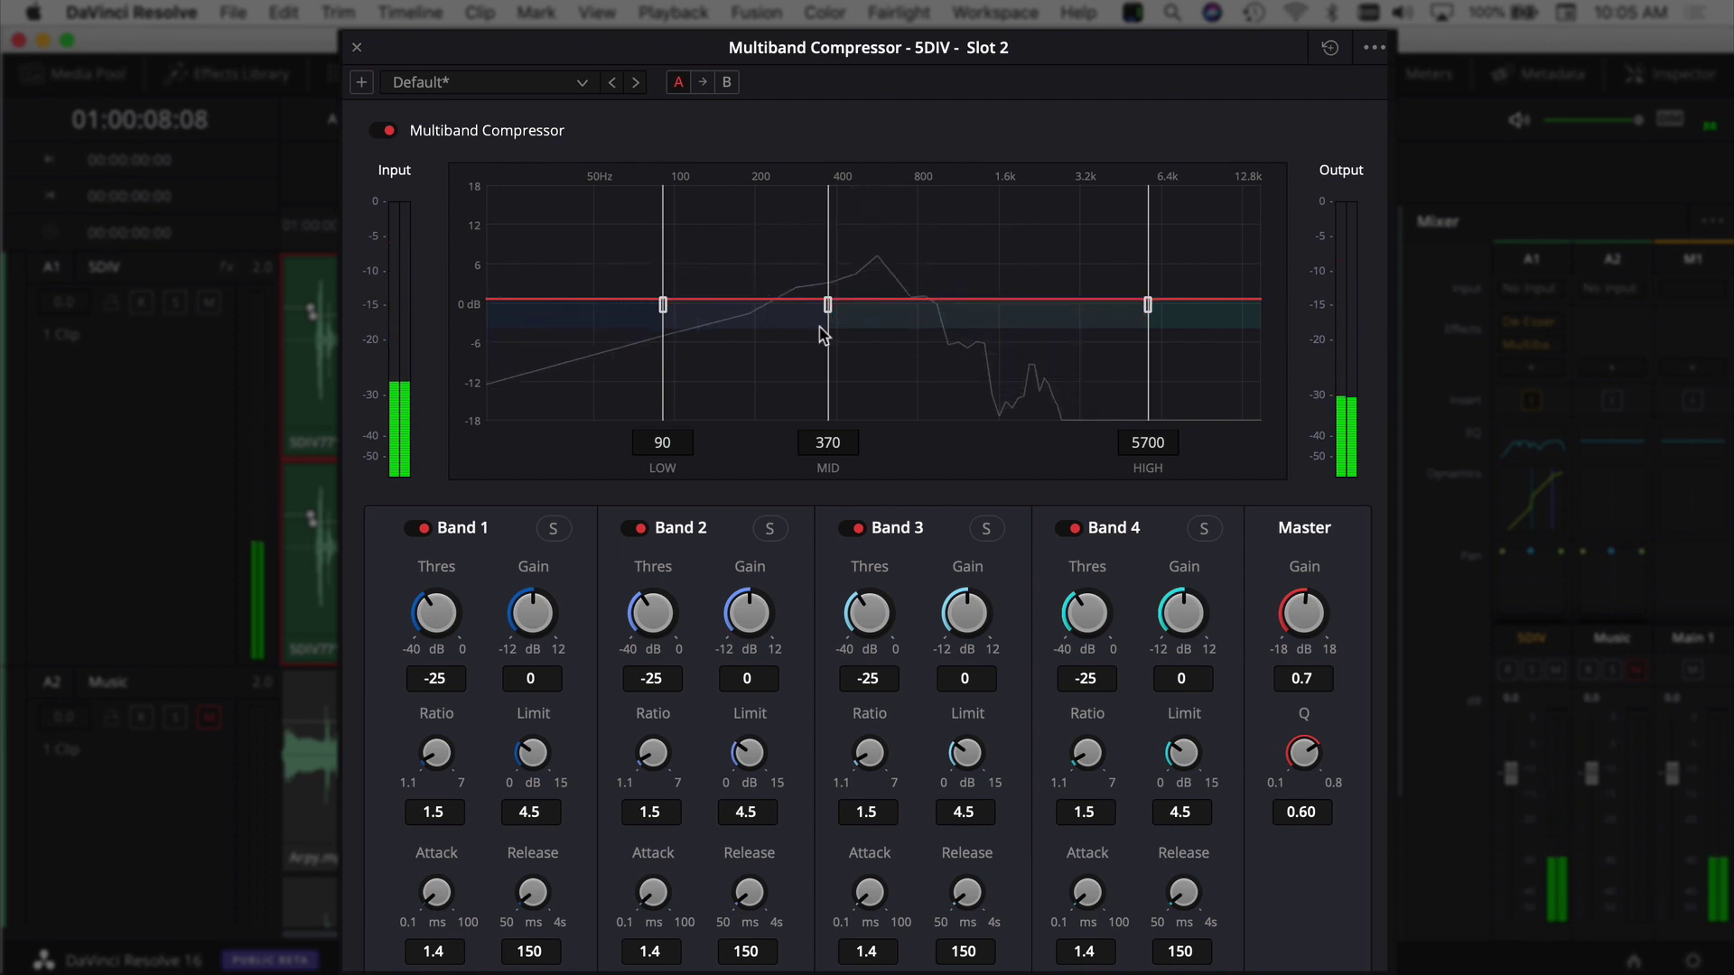
Compare the voice from the start with the Multiband Compressor bypassed and enabled, leaving it on, and close its window
left_click(284, 262)
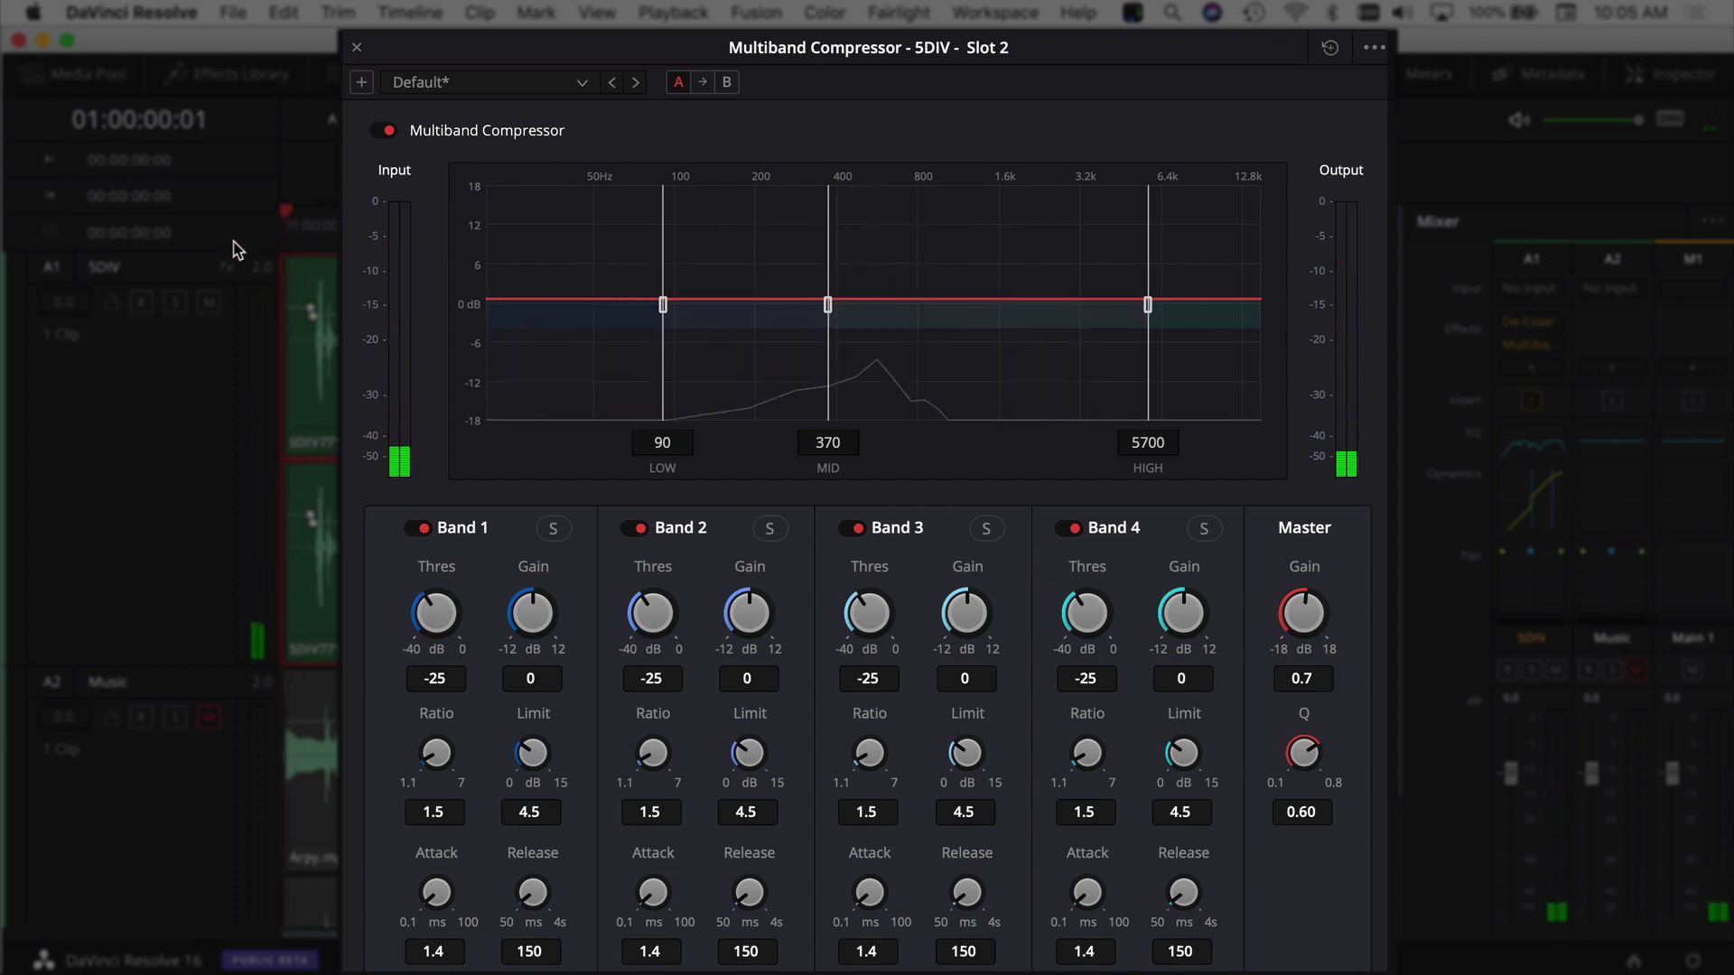
left_click(387, 131)
key("space")
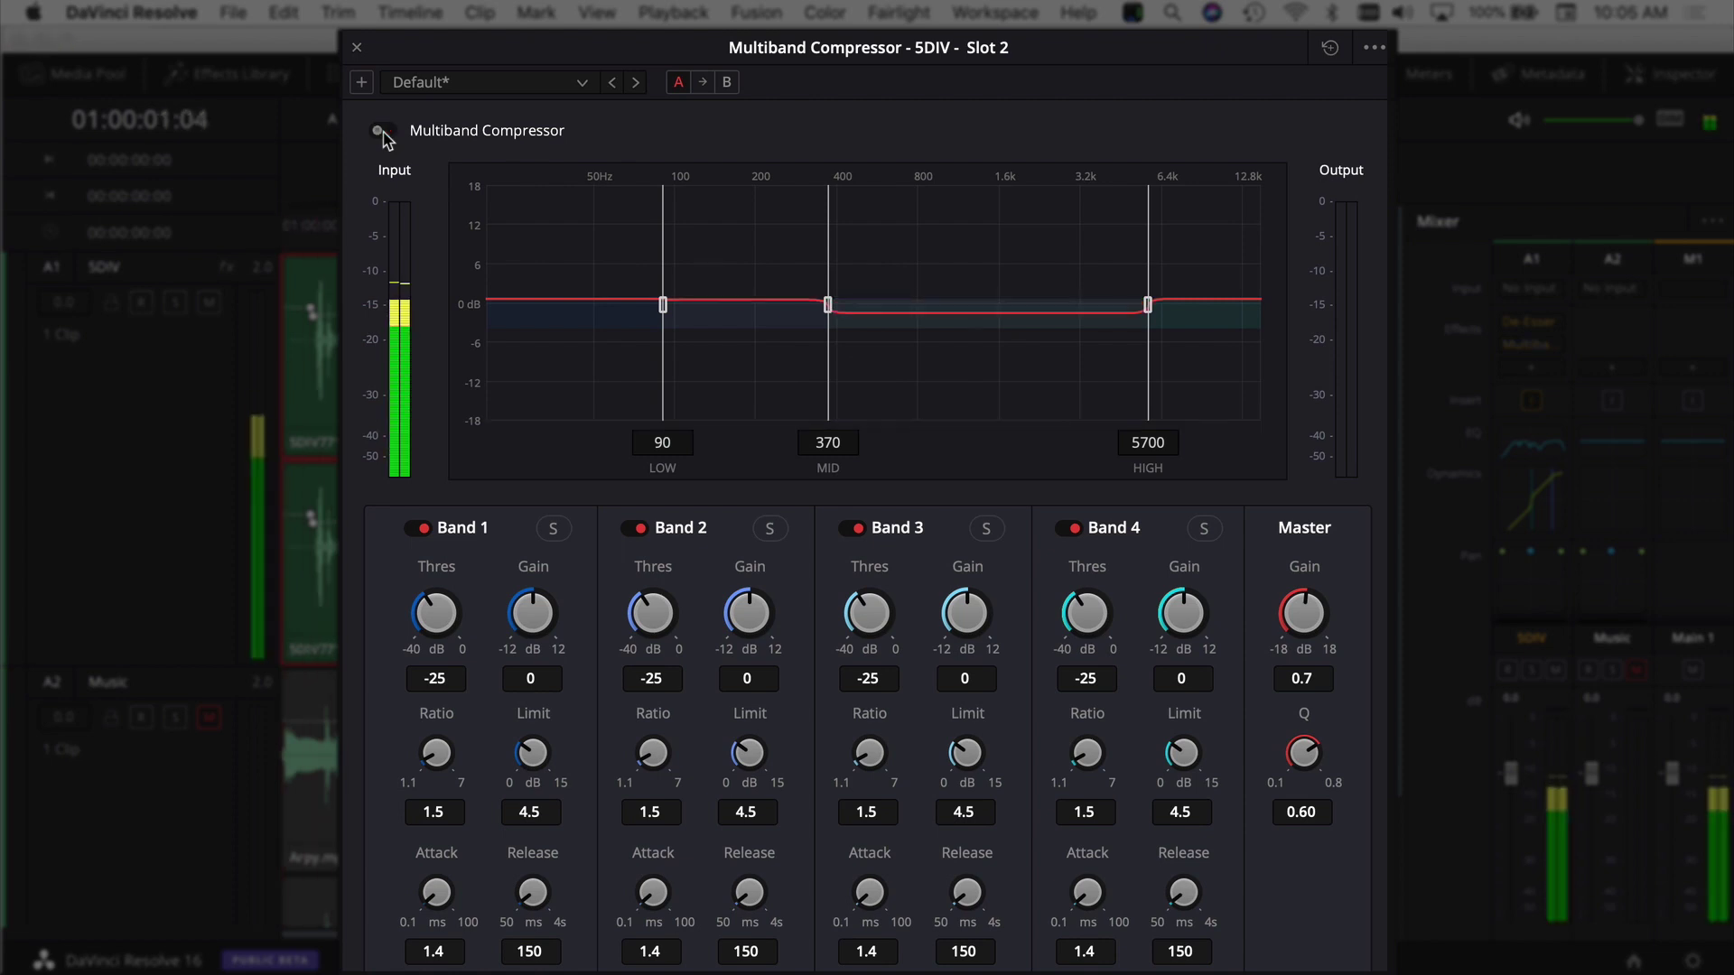
left_click(383, 131)
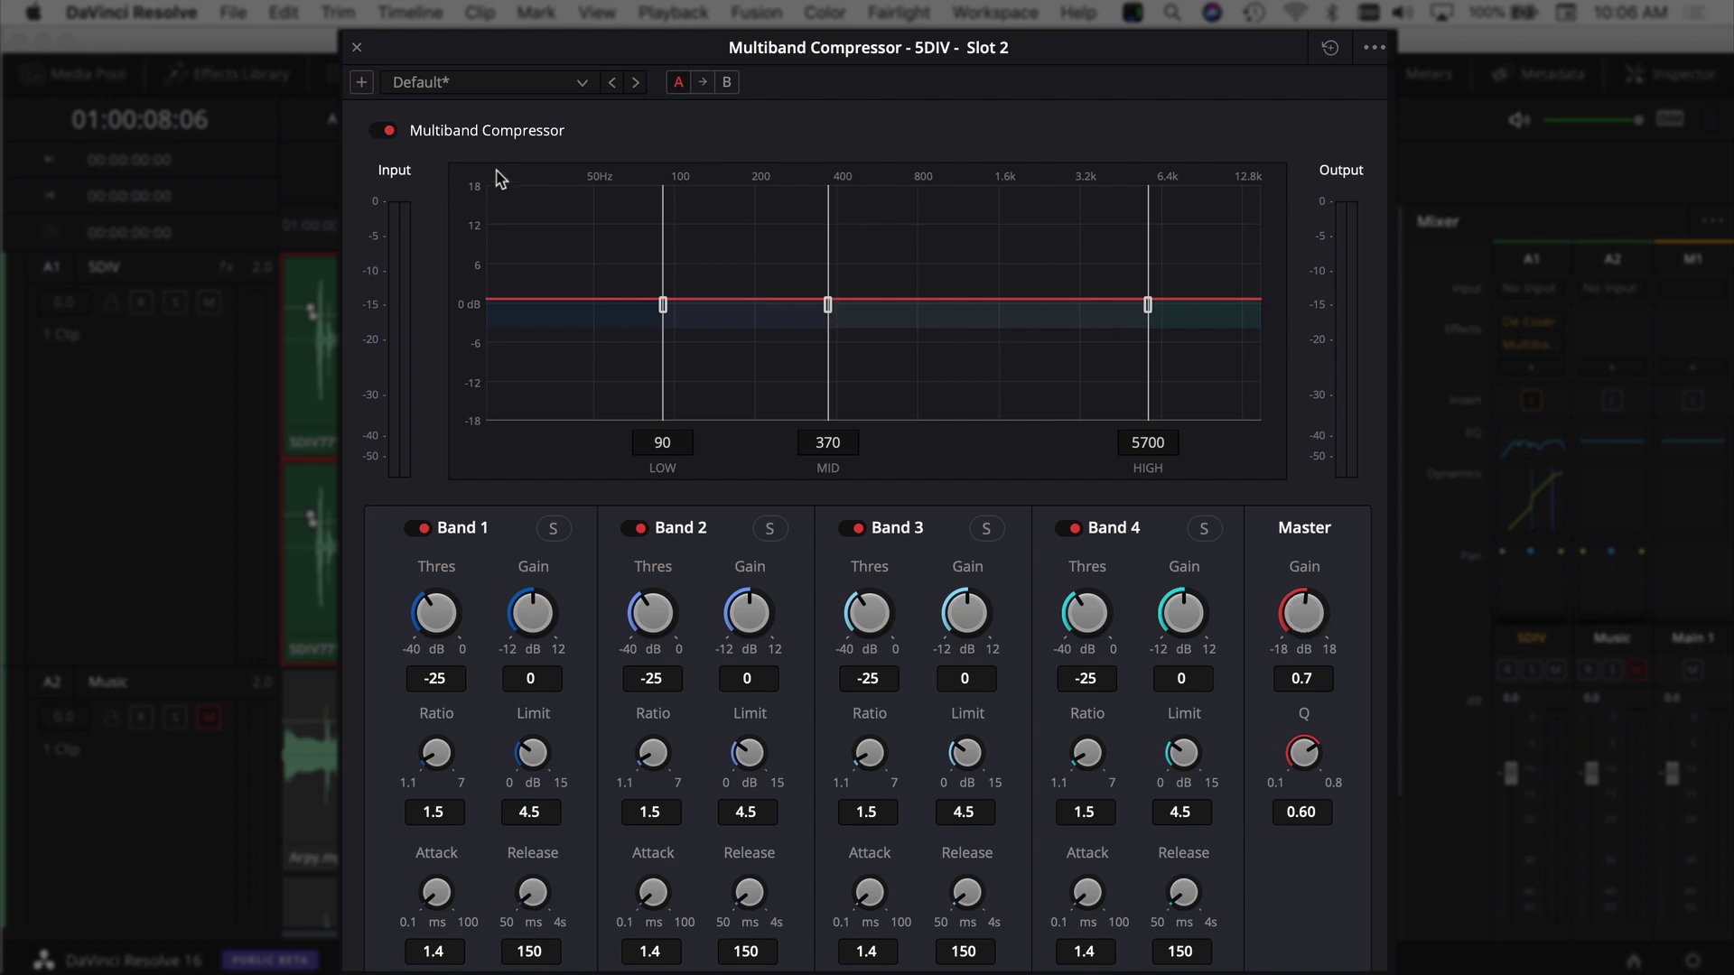
left_click(357, 51)
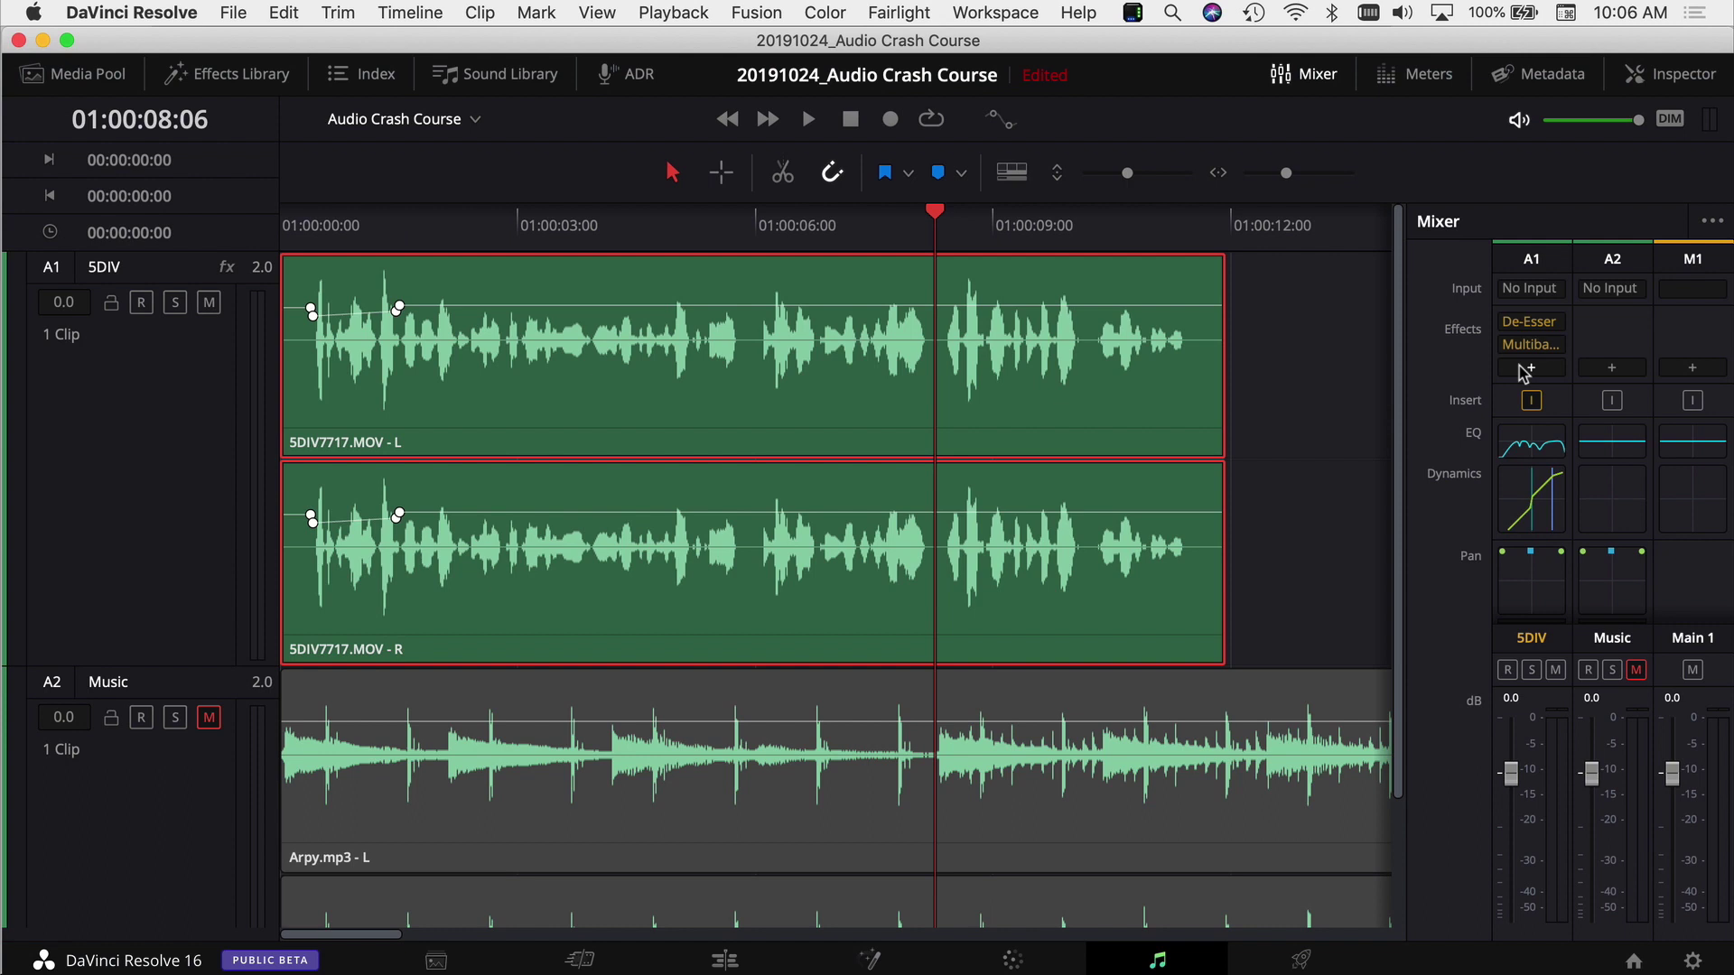
Add the FairlightFX Stereo Fixer to the voice track A1 and play a short part of the voice
left_click(1530, 368)
mouse_move(1616, 394)
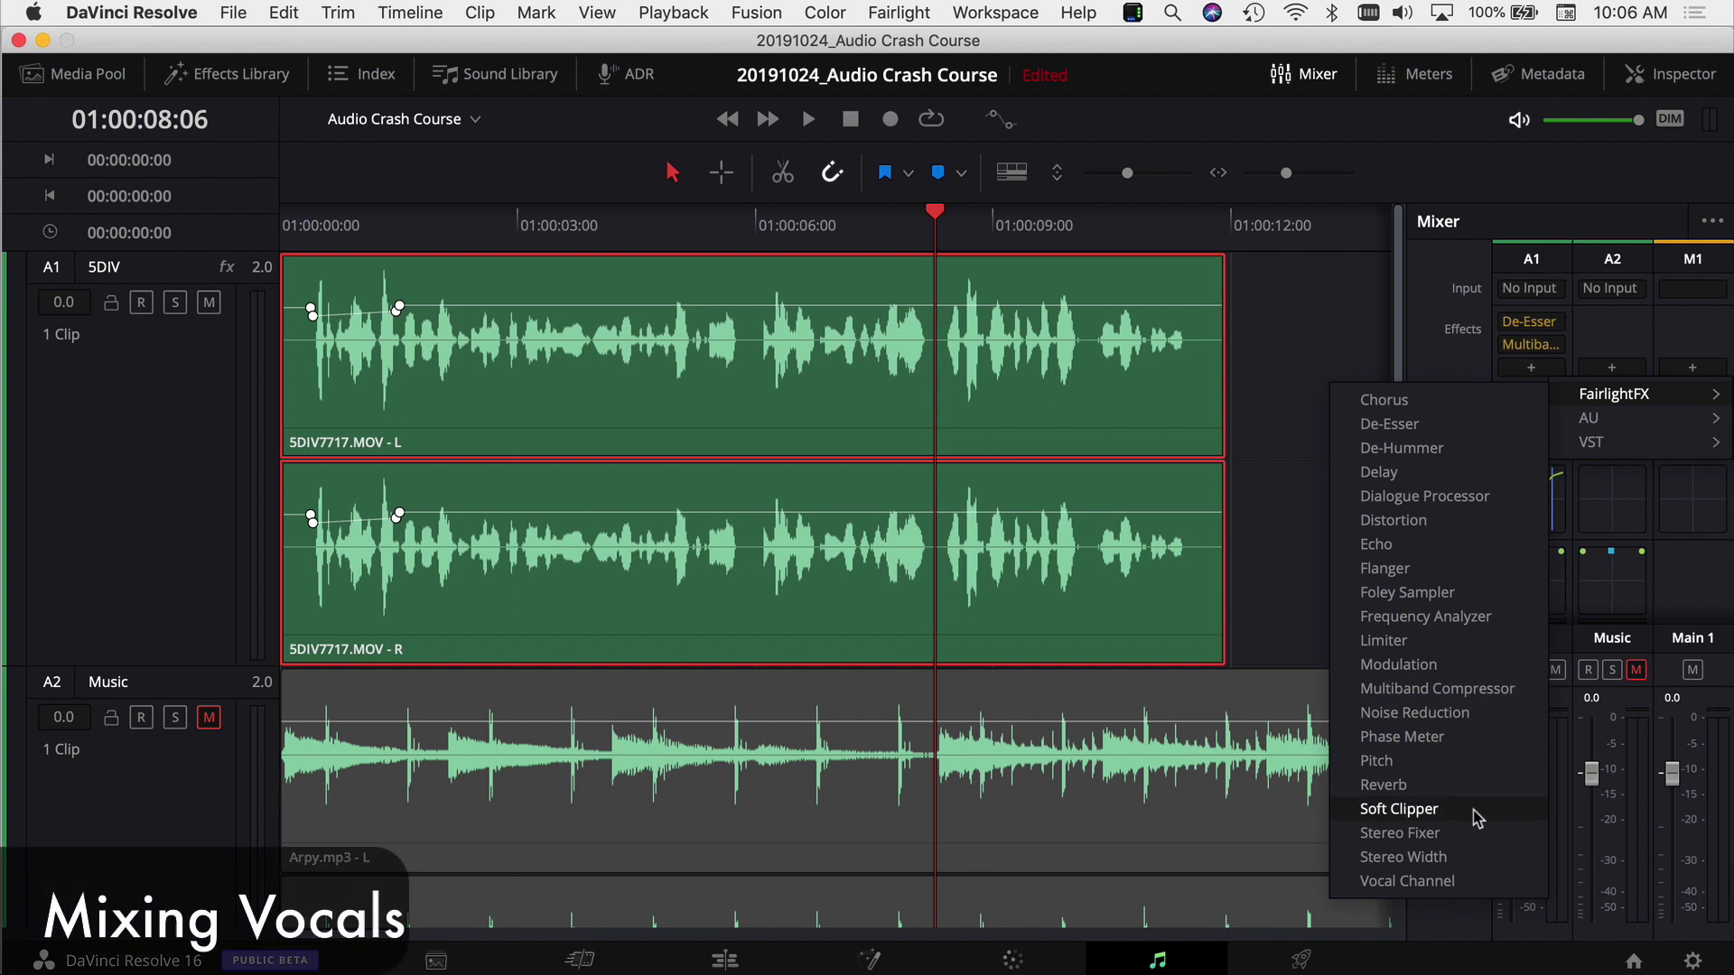
left_click(1432, 835)
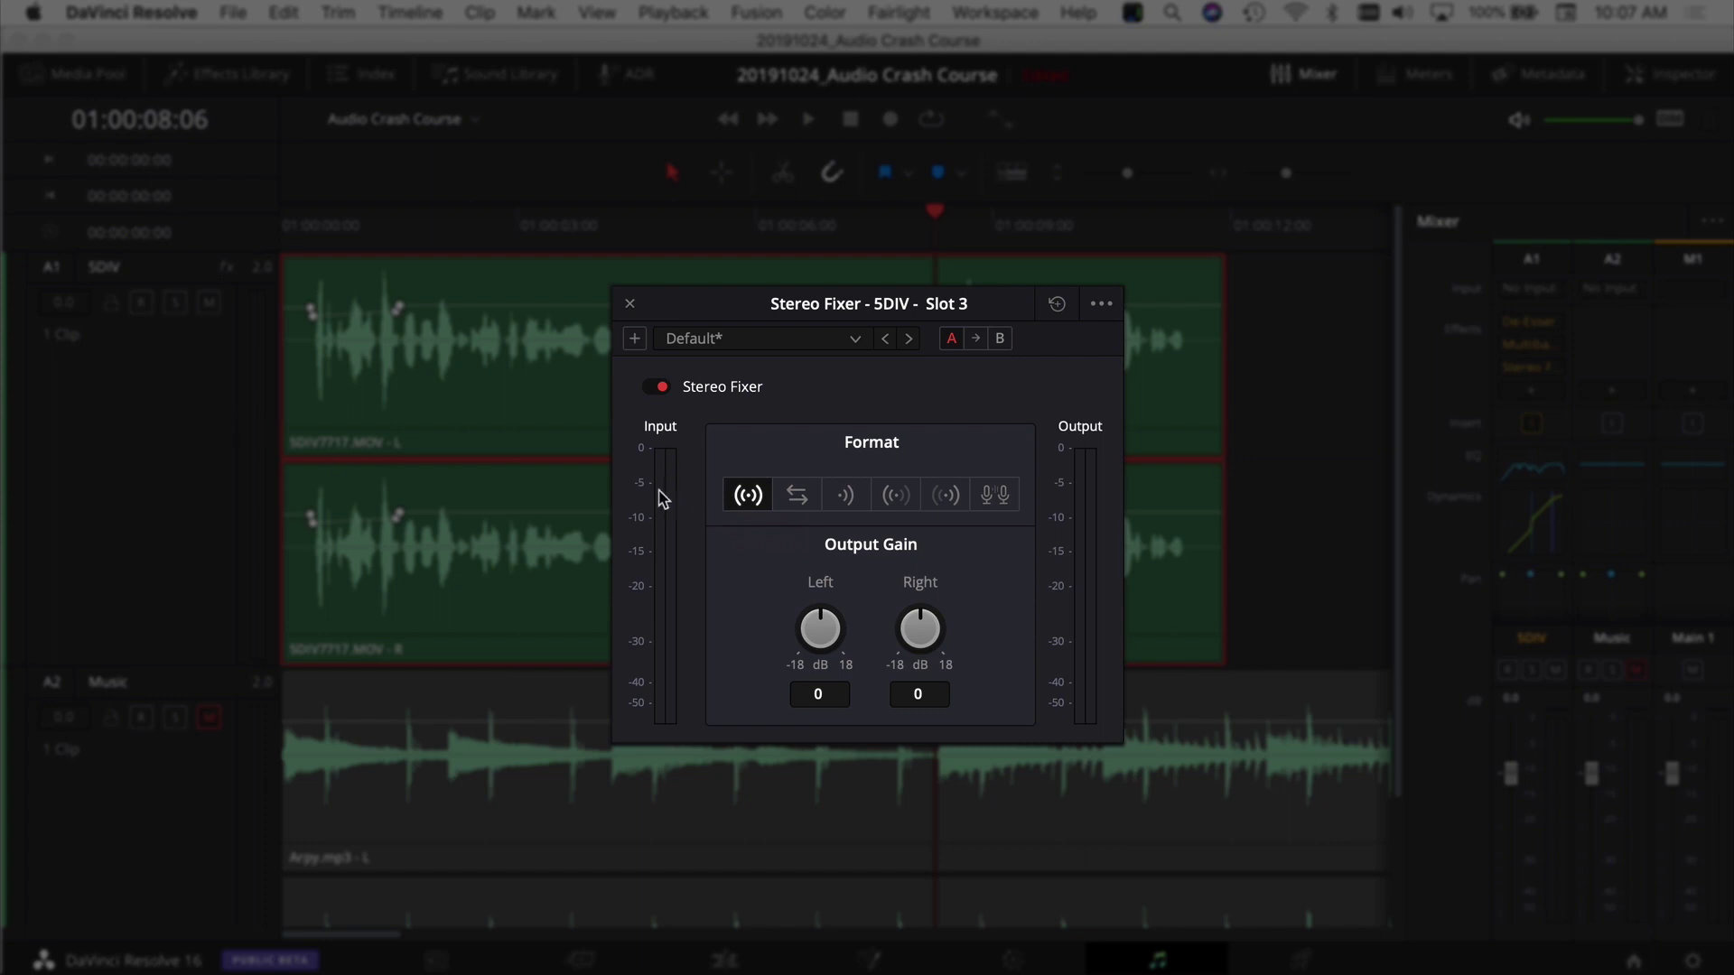
left_click(391, 221)
key("space")
key("space")
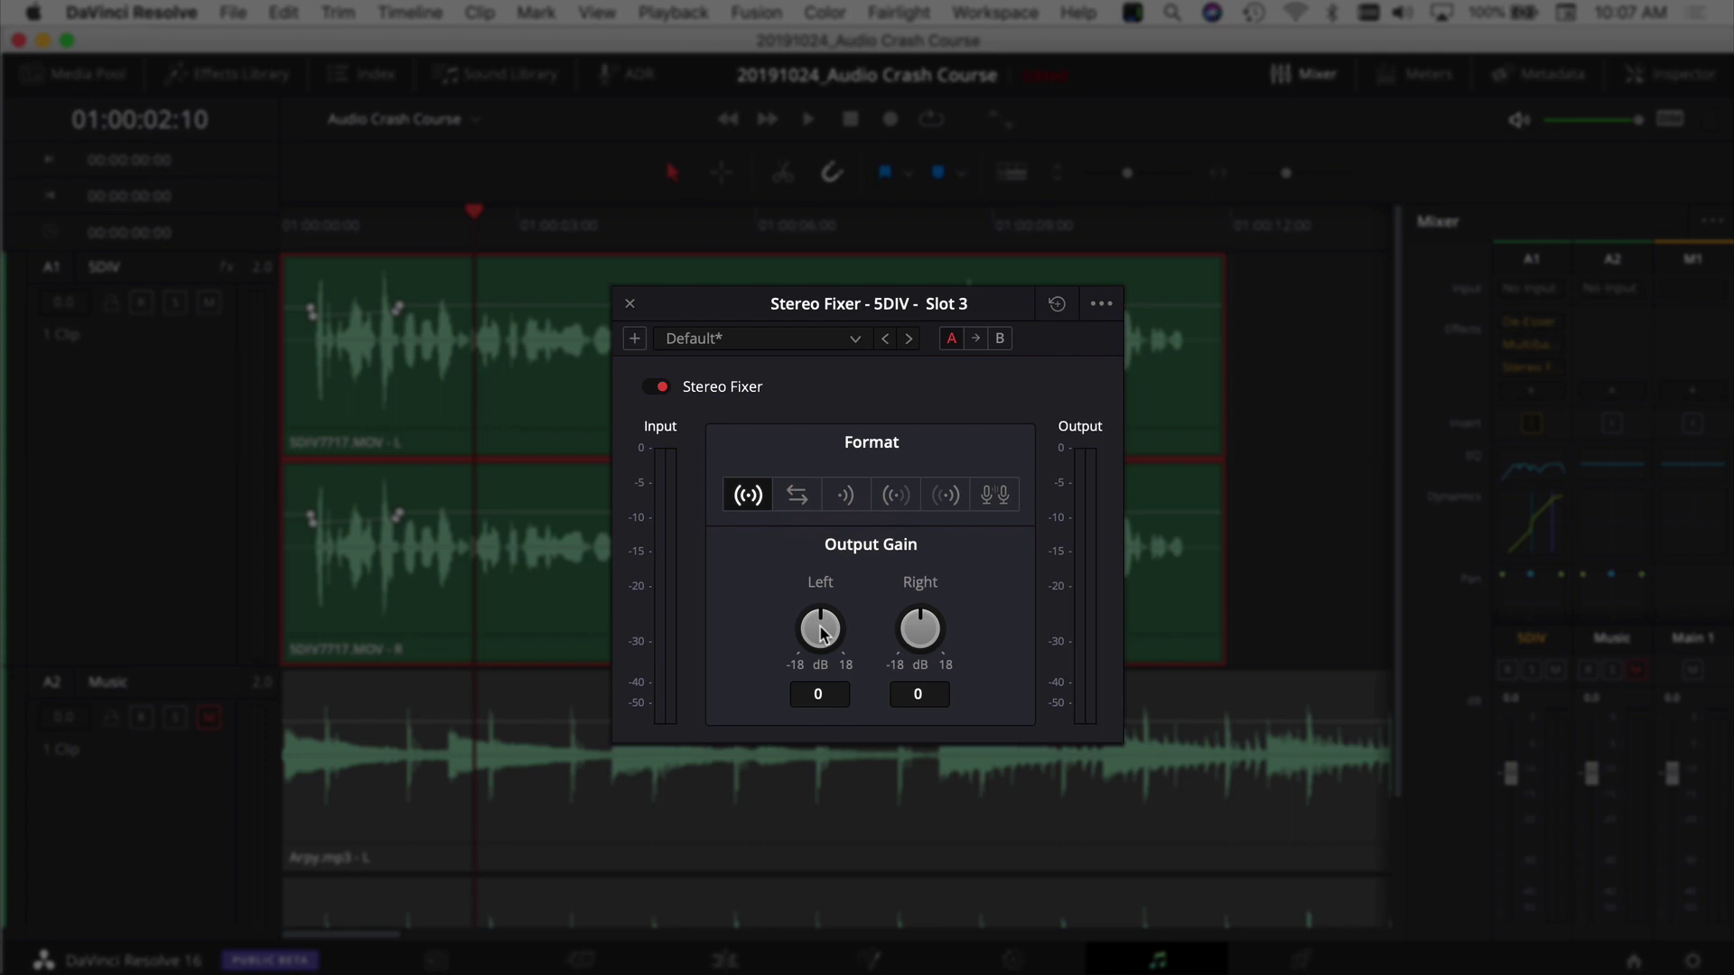
Replay the voice from the start while lowering the Stereo Fixer's Left Output Gain to -16.8 dB
left_click(287, 225)
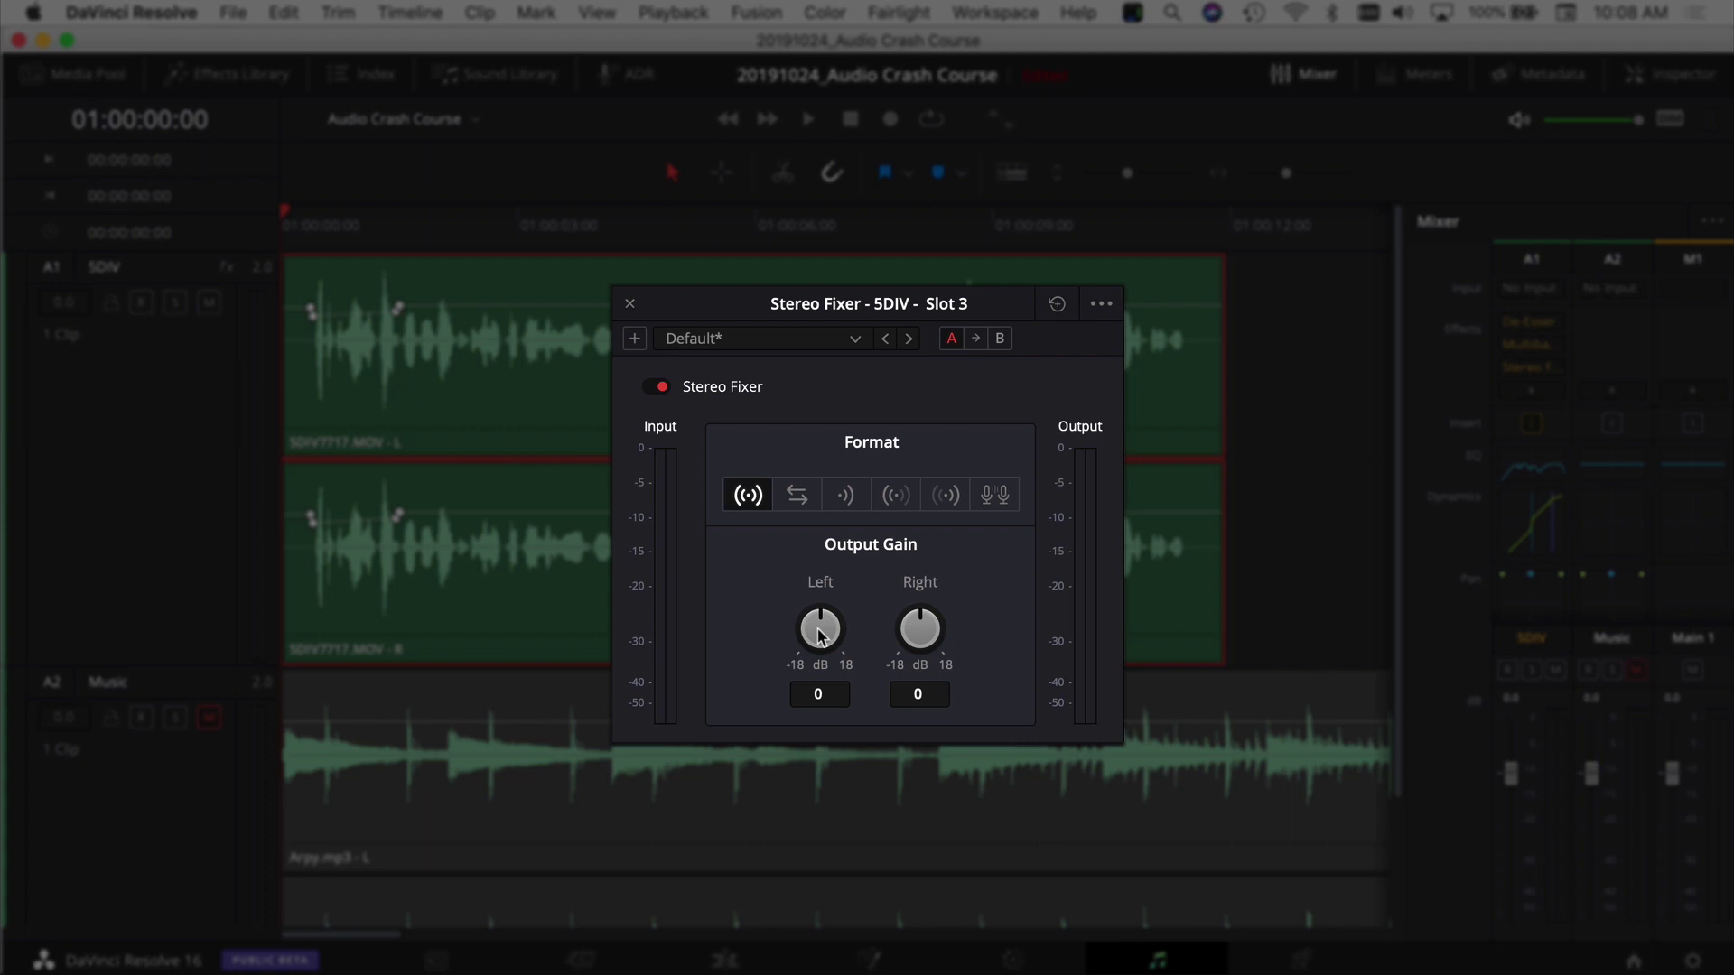
key("space")
left_click_drag(820, 635, 587, 689)
left_click_drag(815, 635, 729, 675)
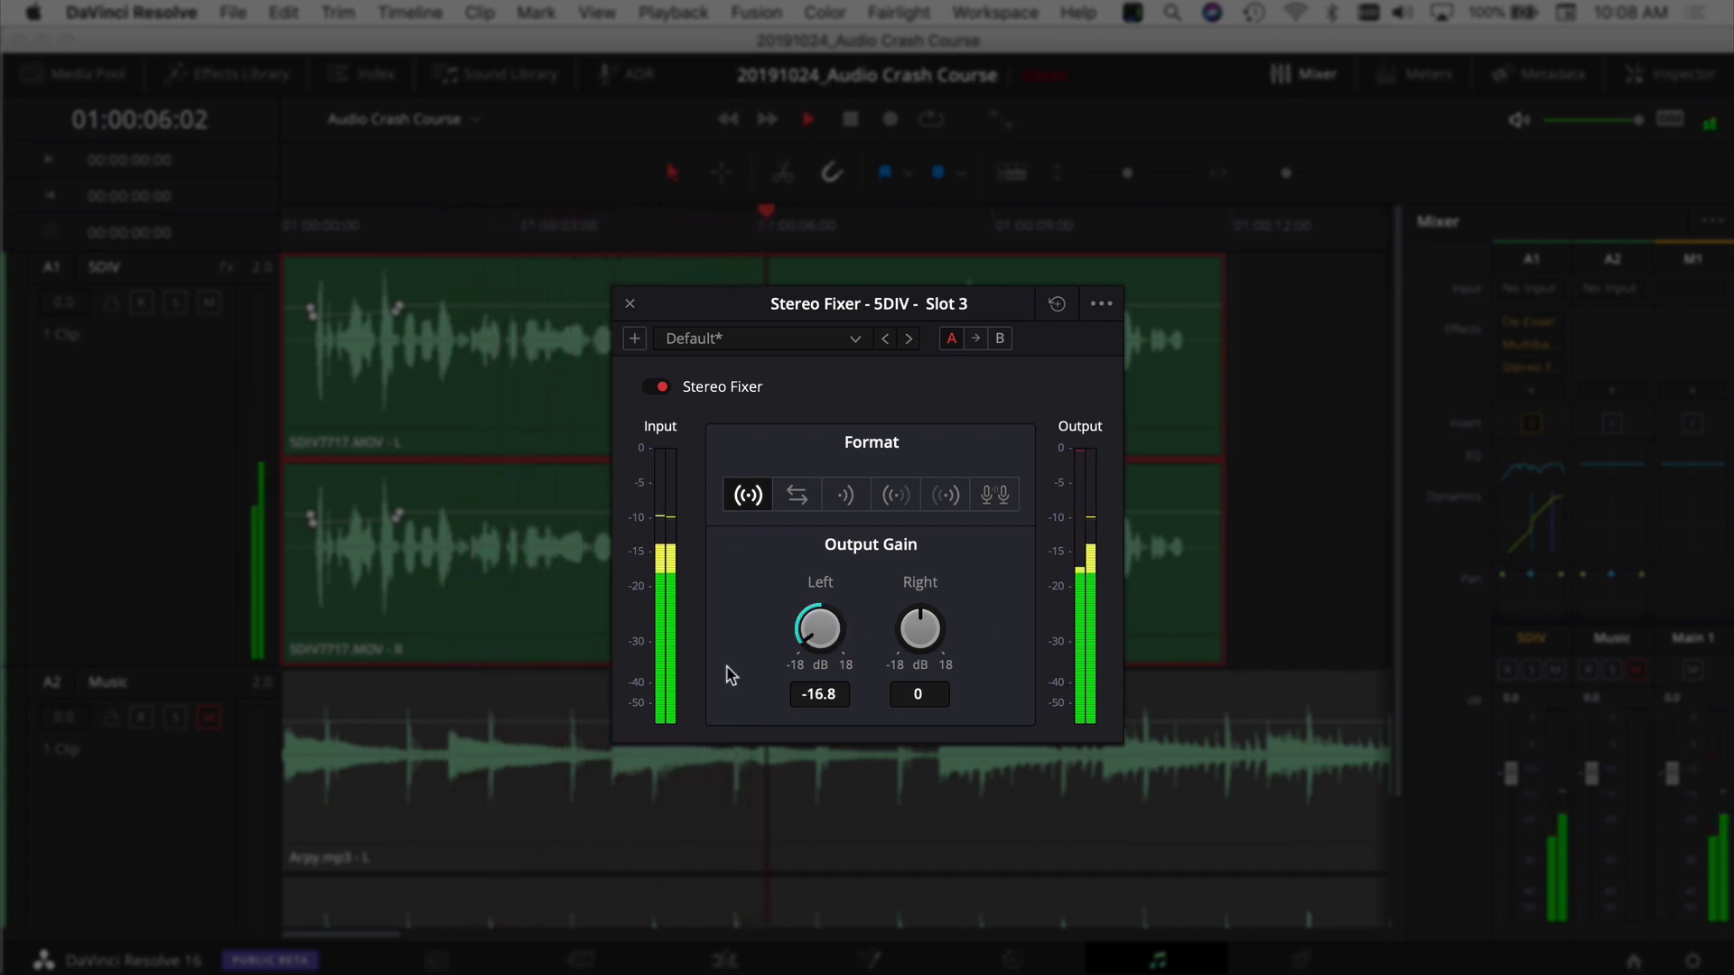
Try the Stereo Fixer's Right Output Gain at 18 dB during playback and reset both output gains to 0
left_click_drag(920, 629, 1188, 630)
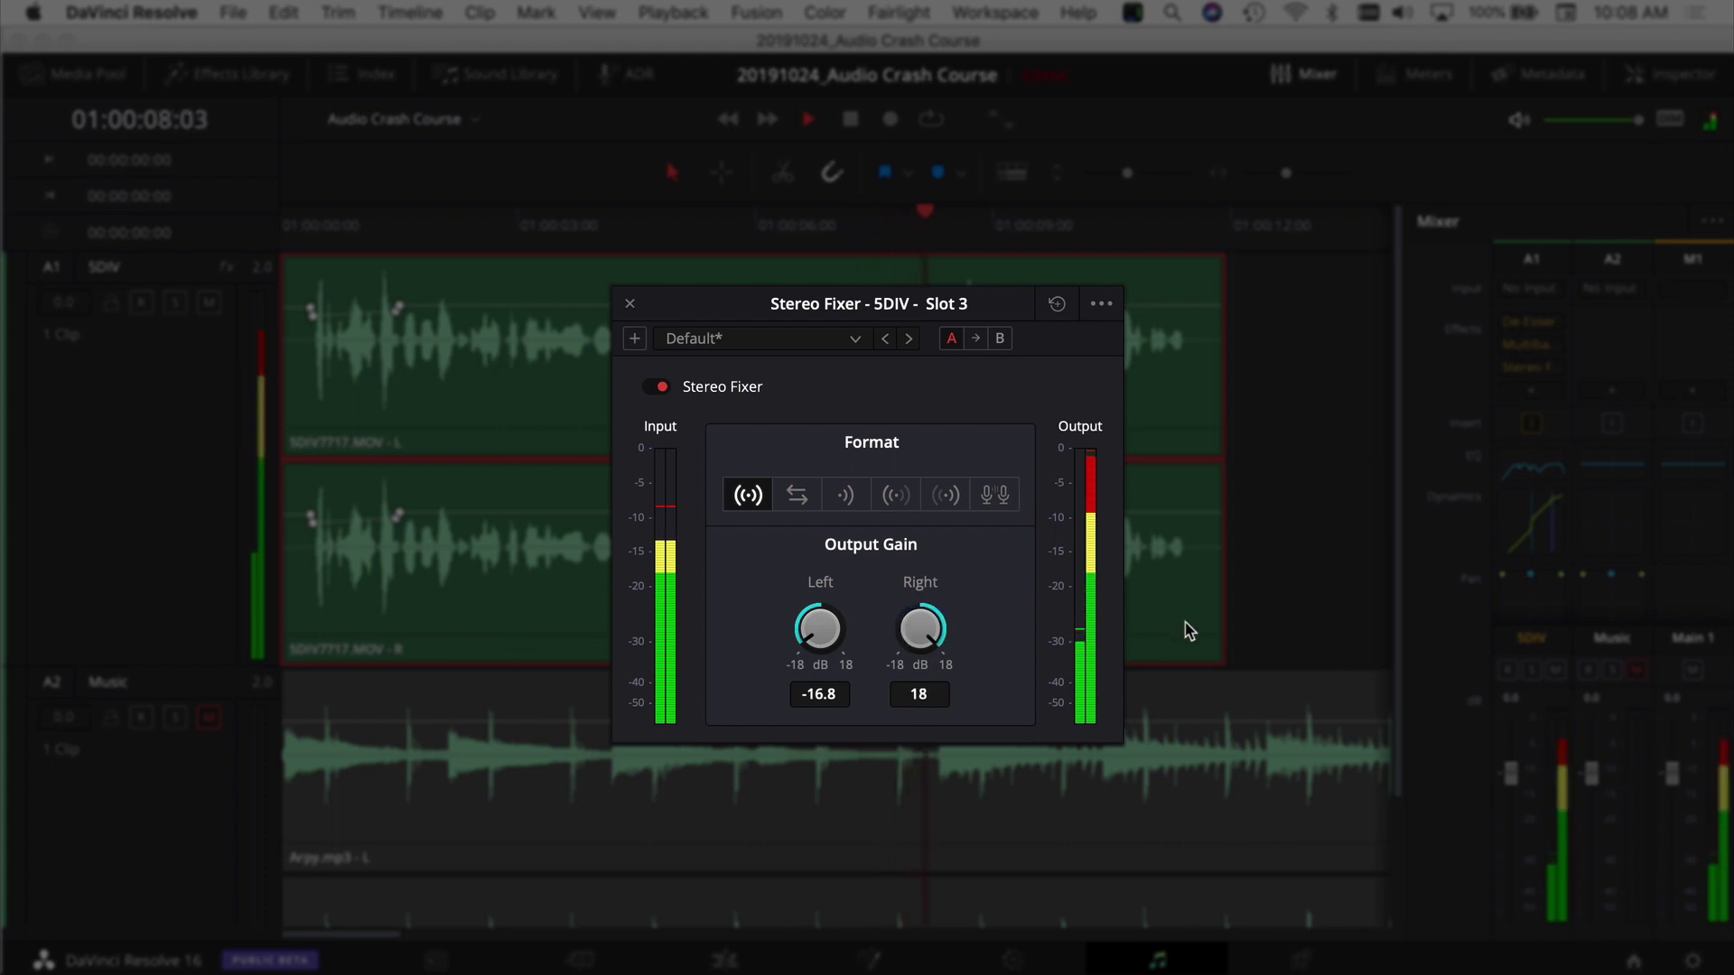
double_click(921, 630)
double_click(820, 629)
key("space")
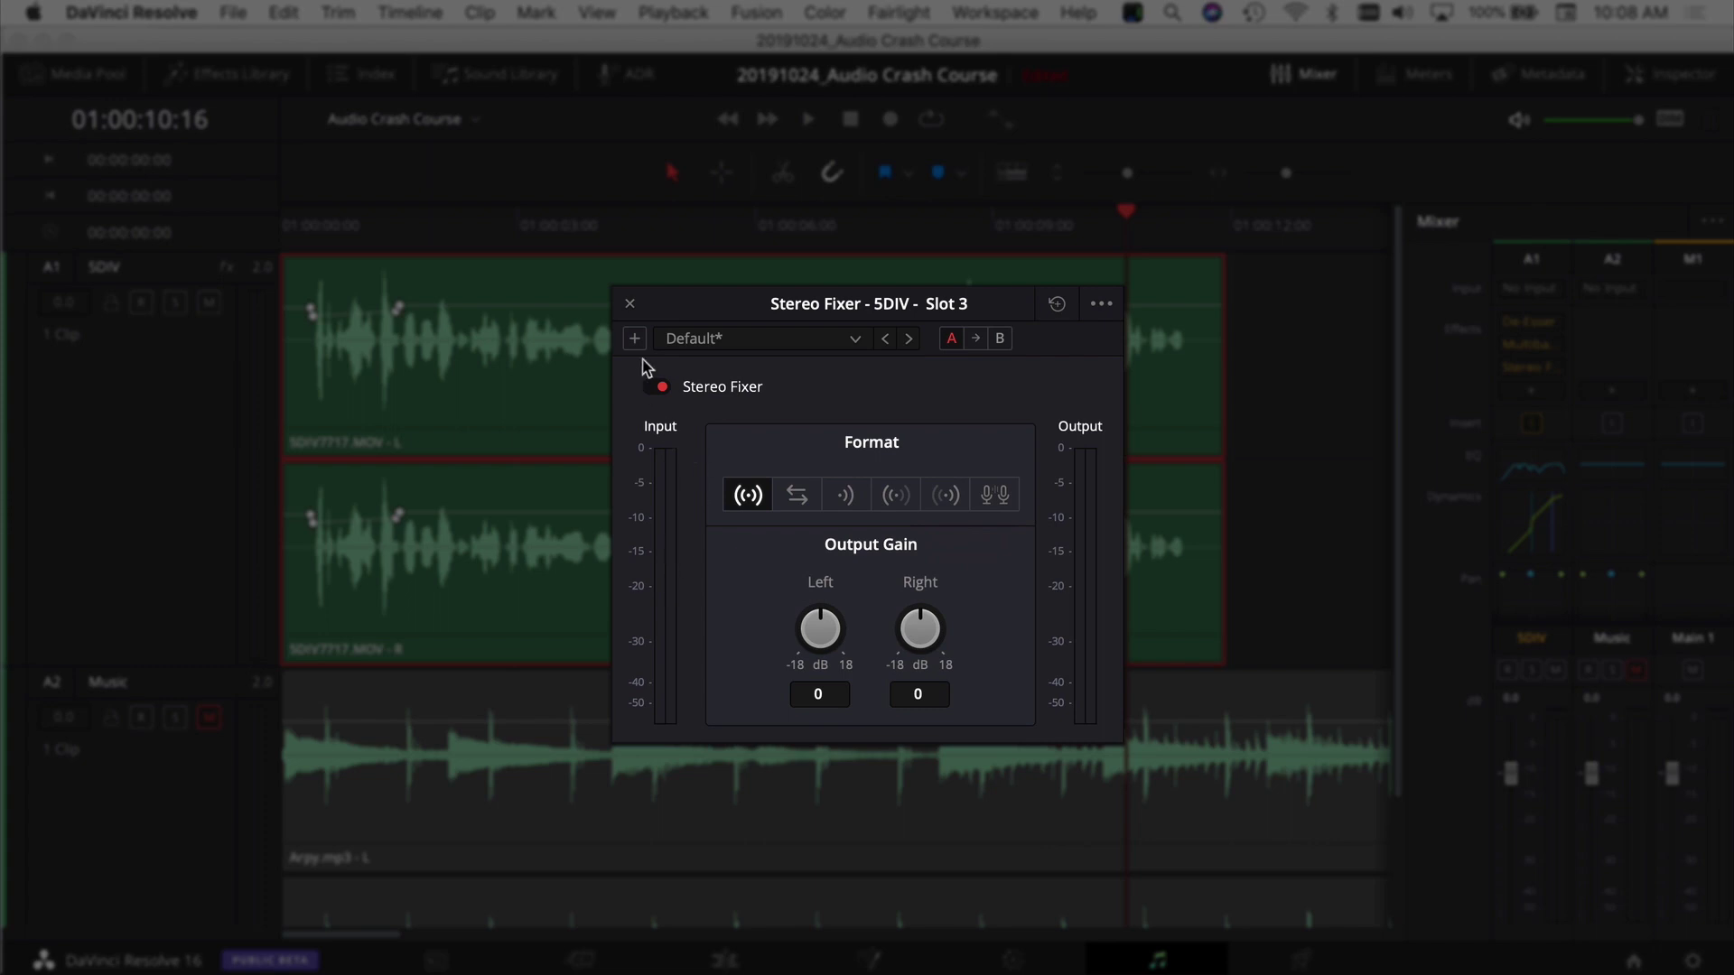
Close the Stereo Fixer window and delete the Stereo Fixer plugin from the voice track A1
left_click(631, 306)
right_click(1551, 369)
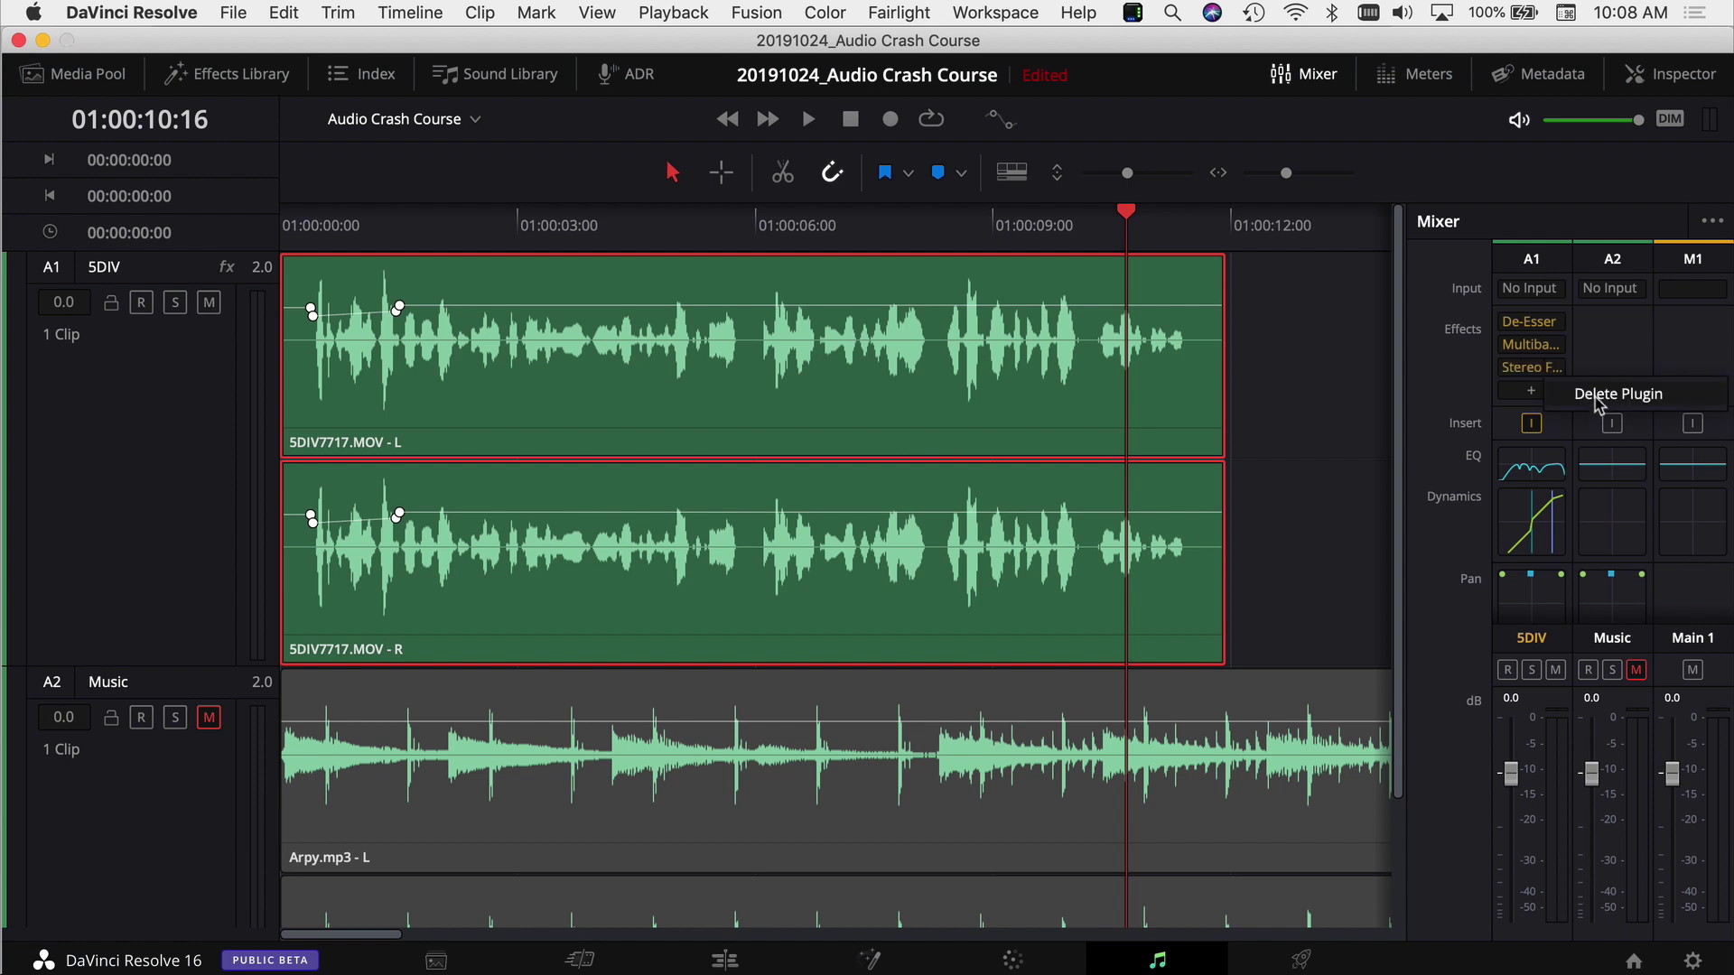
left_click(1598, 402)
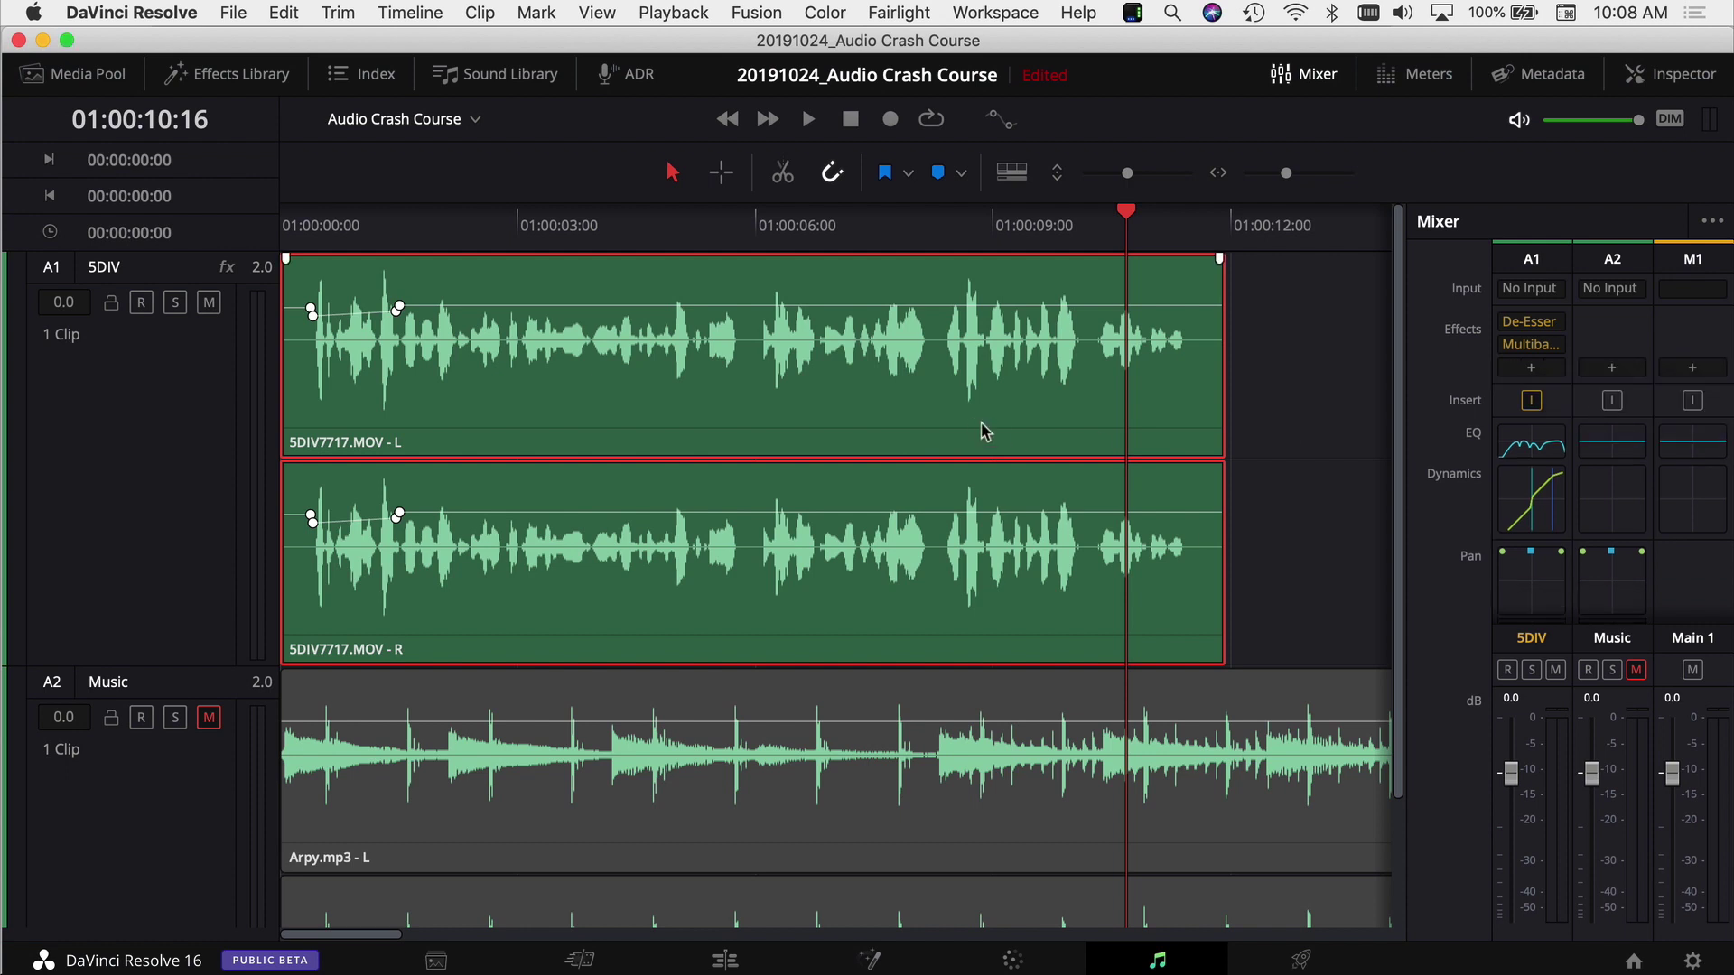
Mute the voice track A1, unmute the music track A2, and play the music alone from the start to check its level
left_click(287, 228)
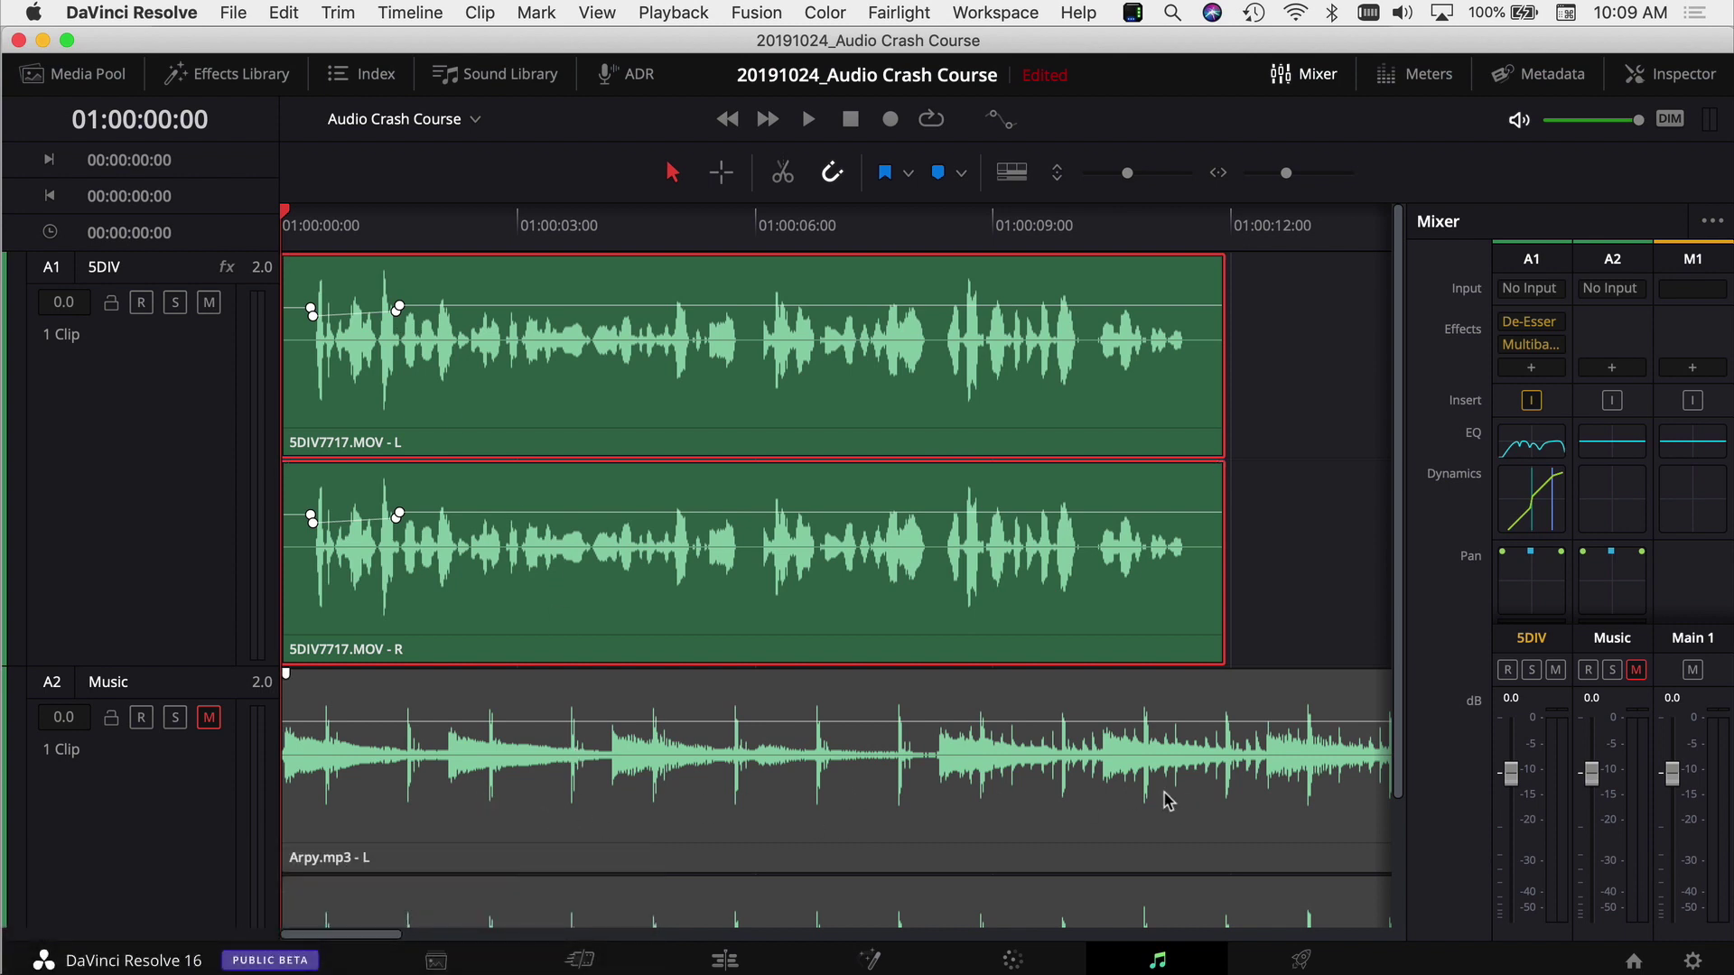
left_click(208, 303)
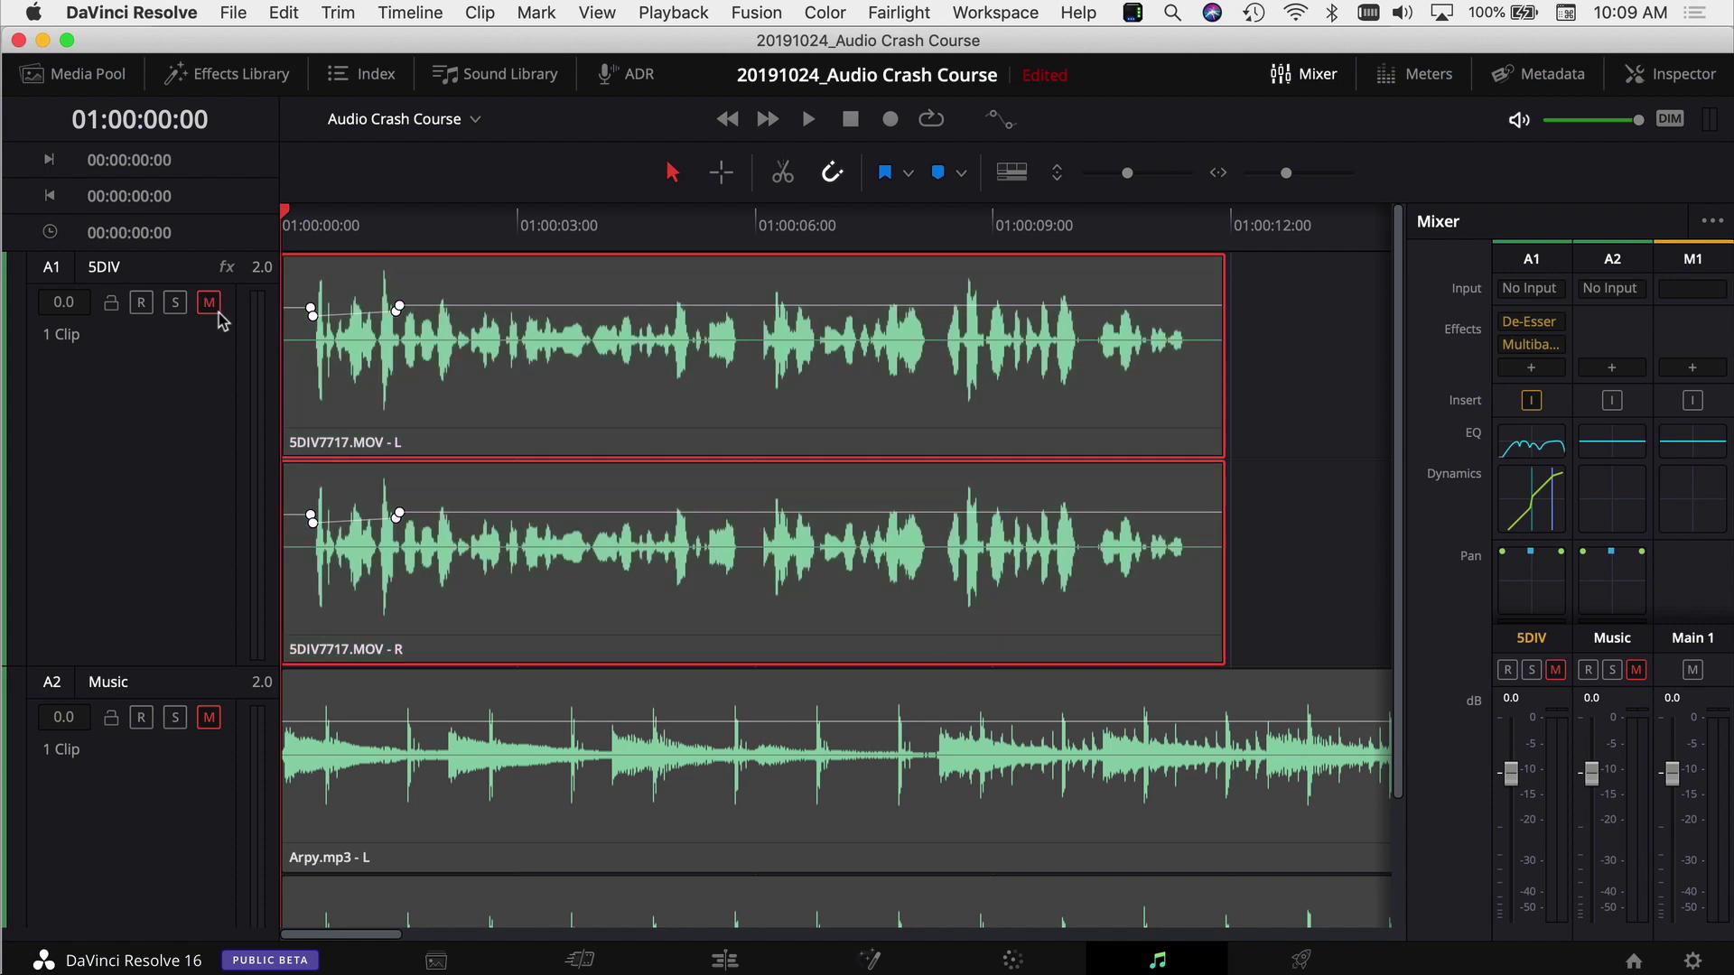
left_click(209, 718)
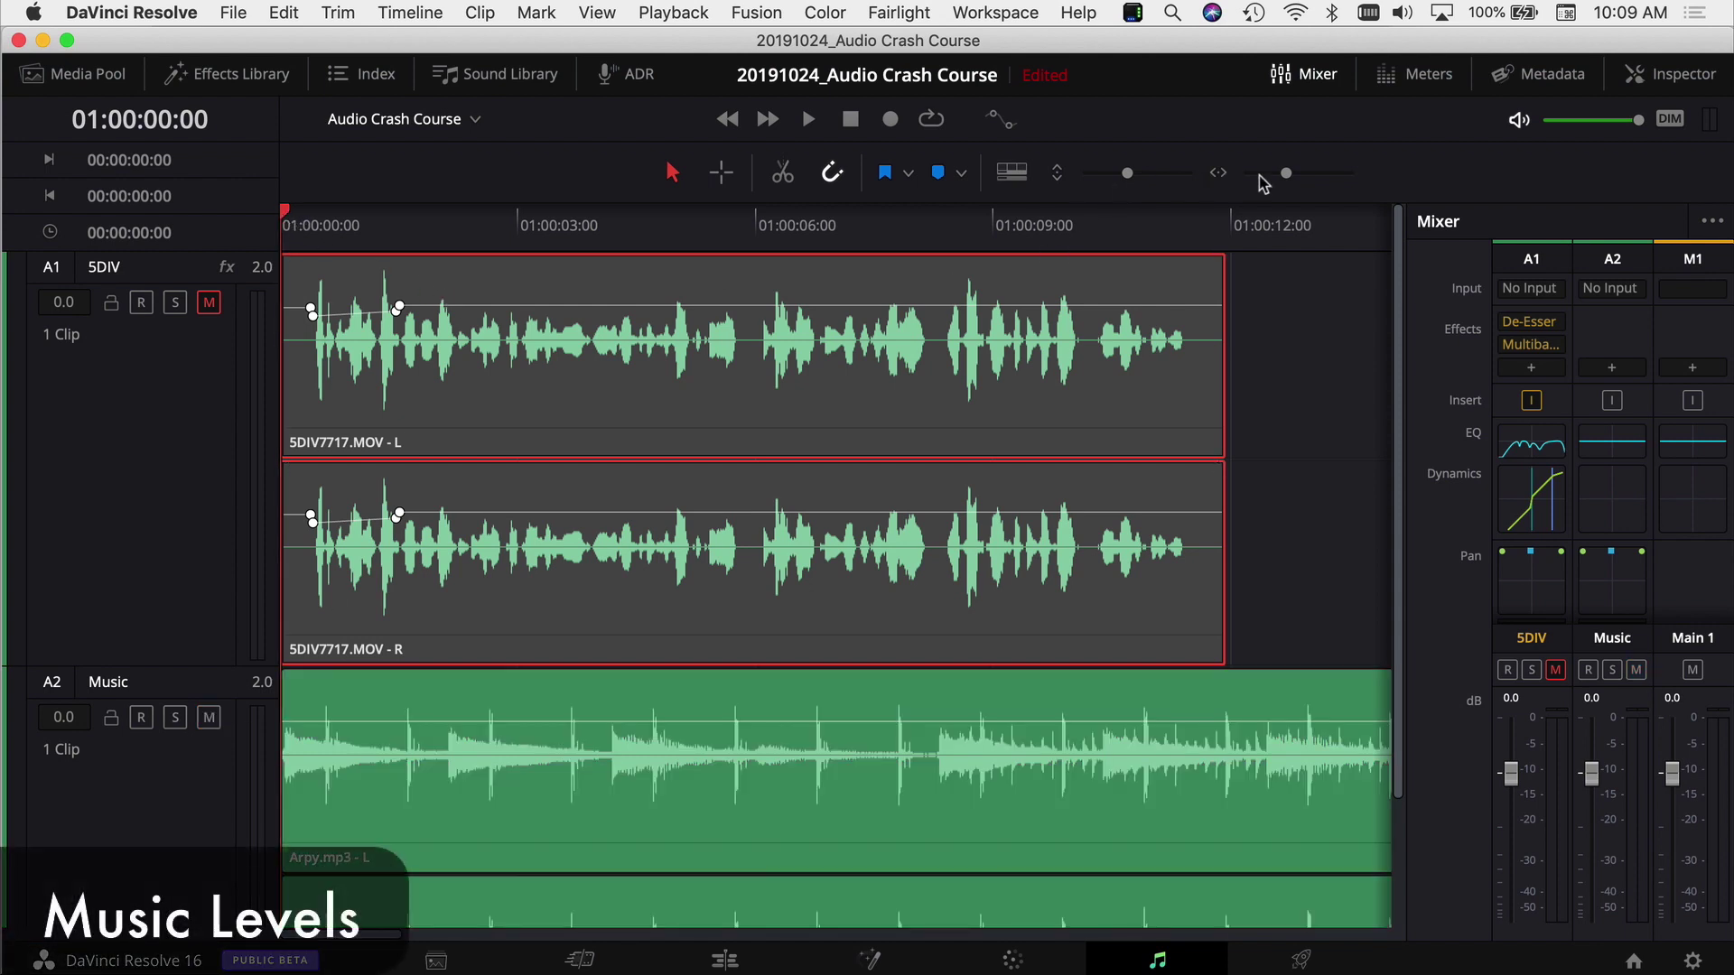
left_click_drag(1286, 173, 1282, 172)
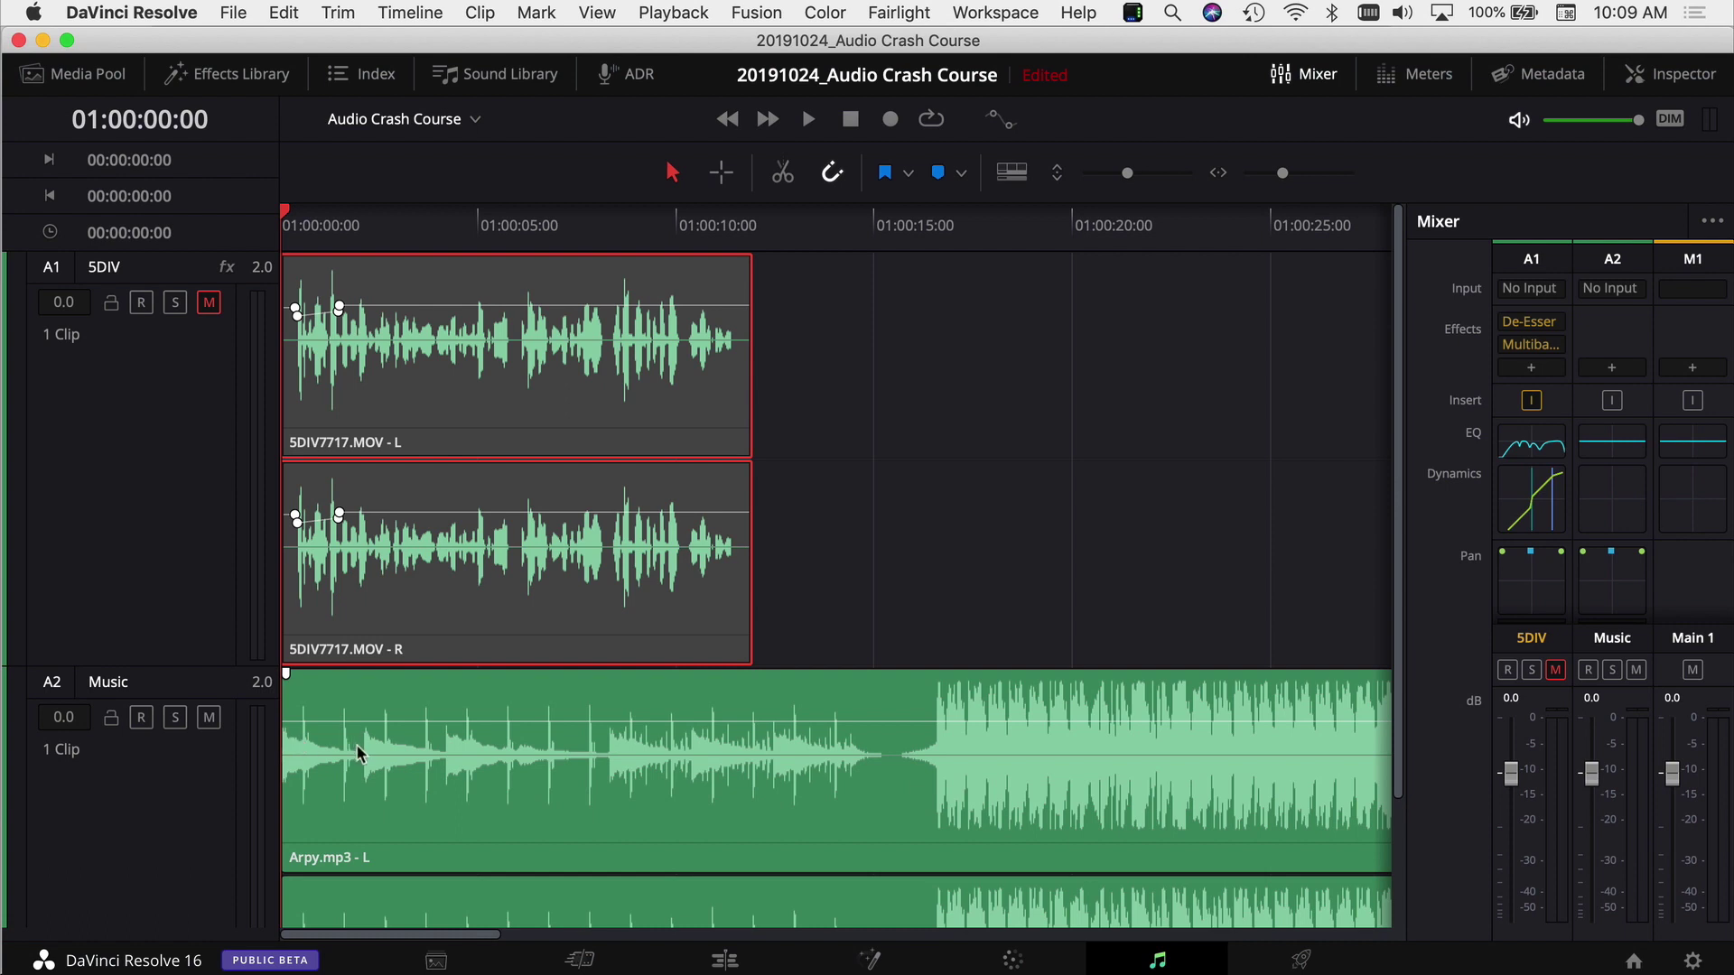
left_click(359, 803)
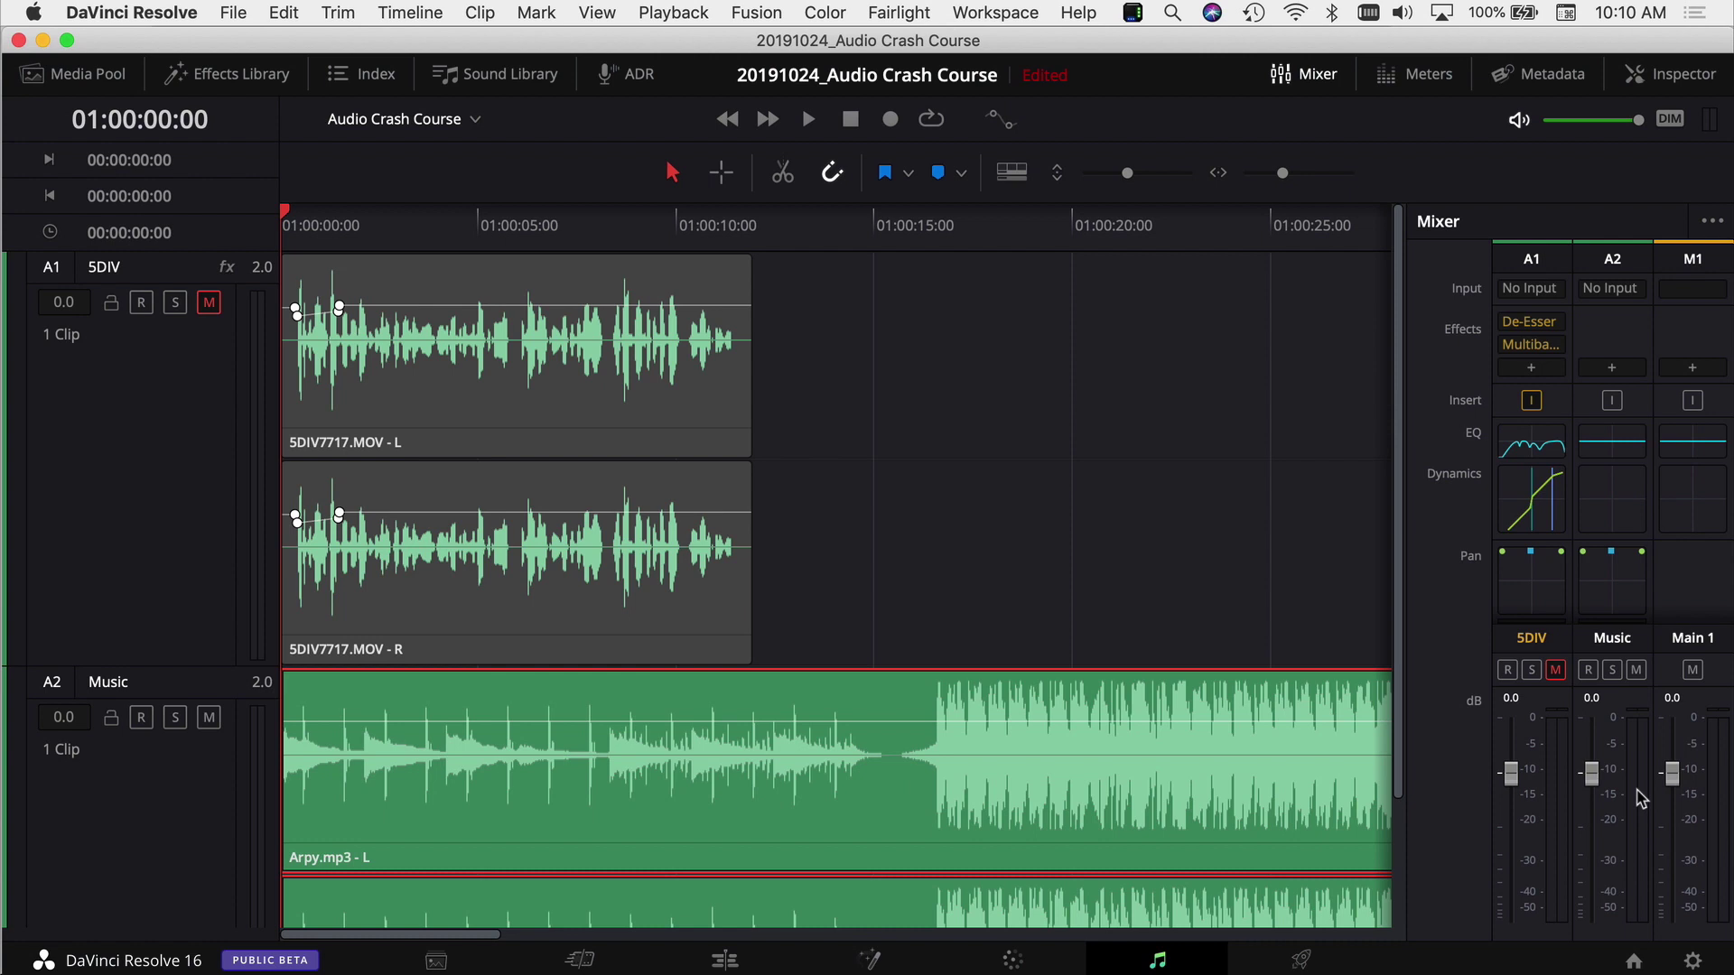
key("space")
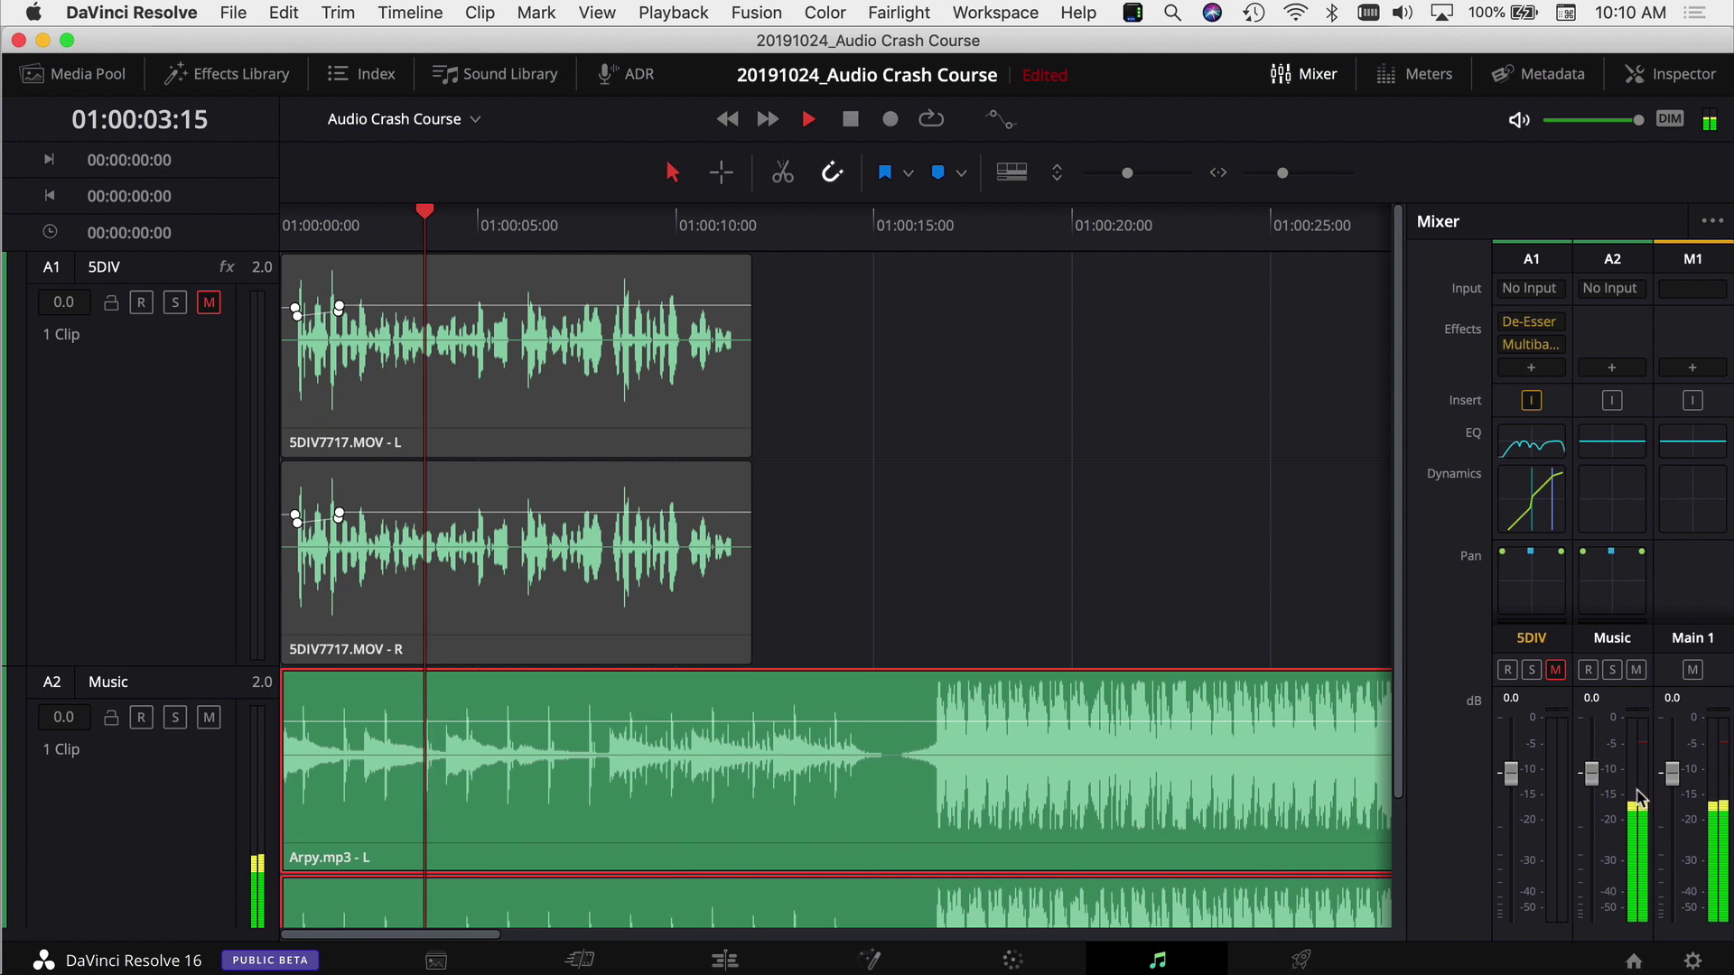
key("space")
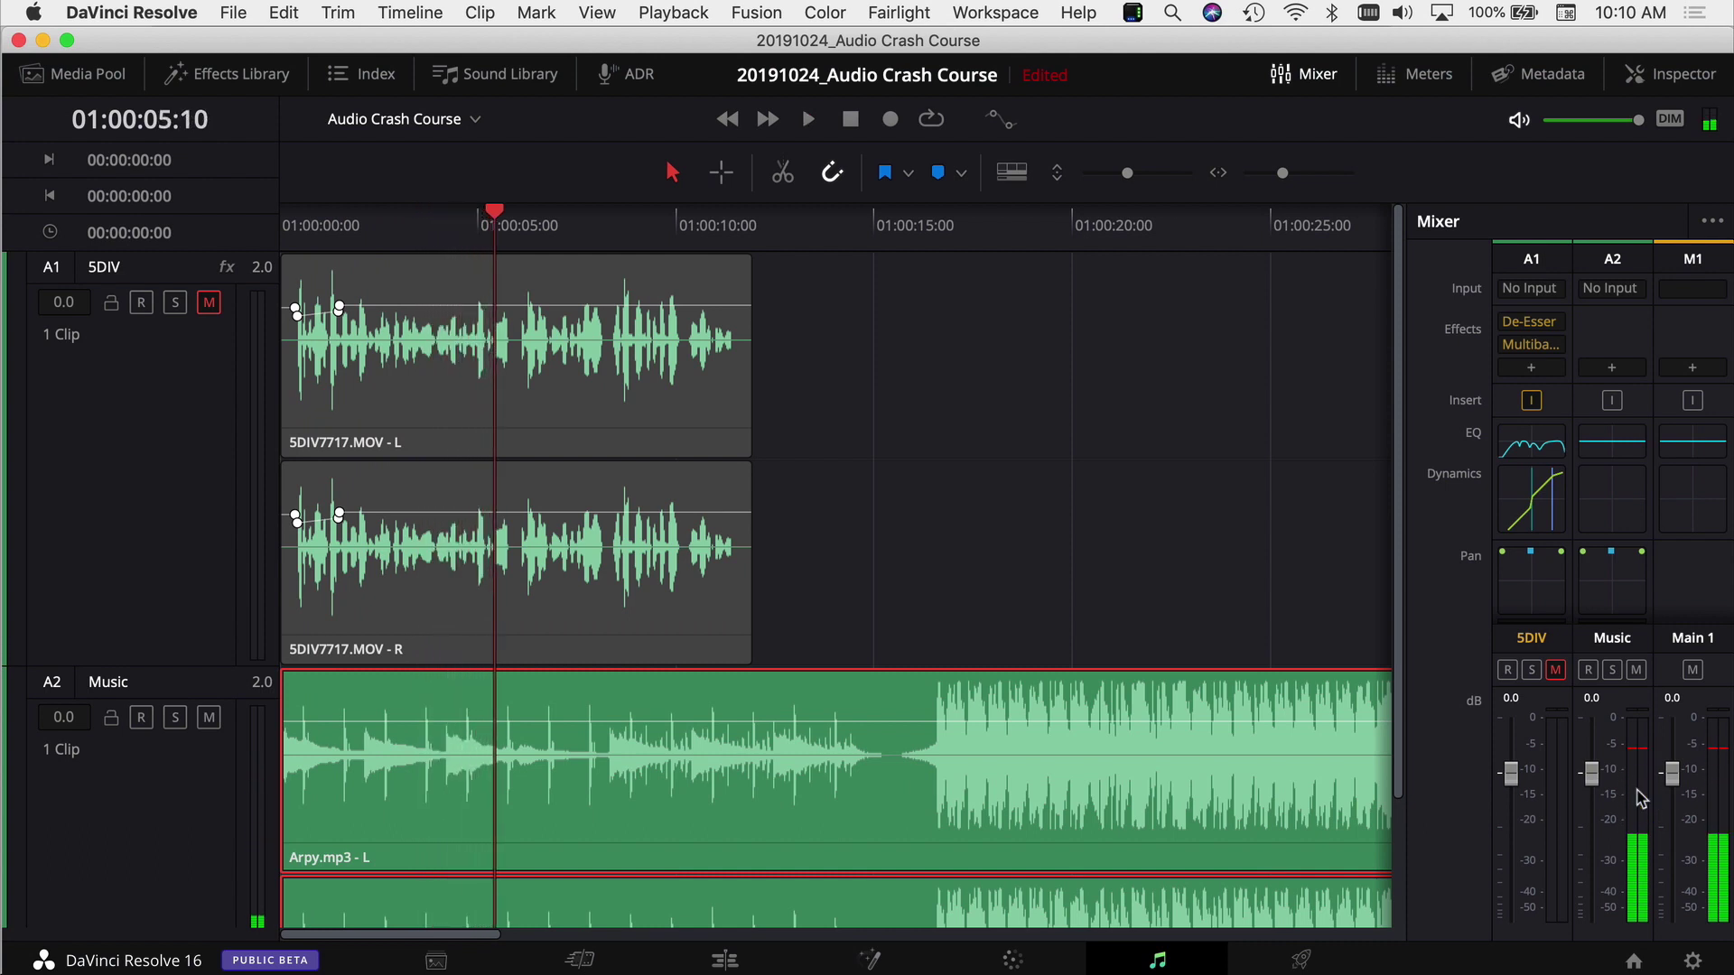
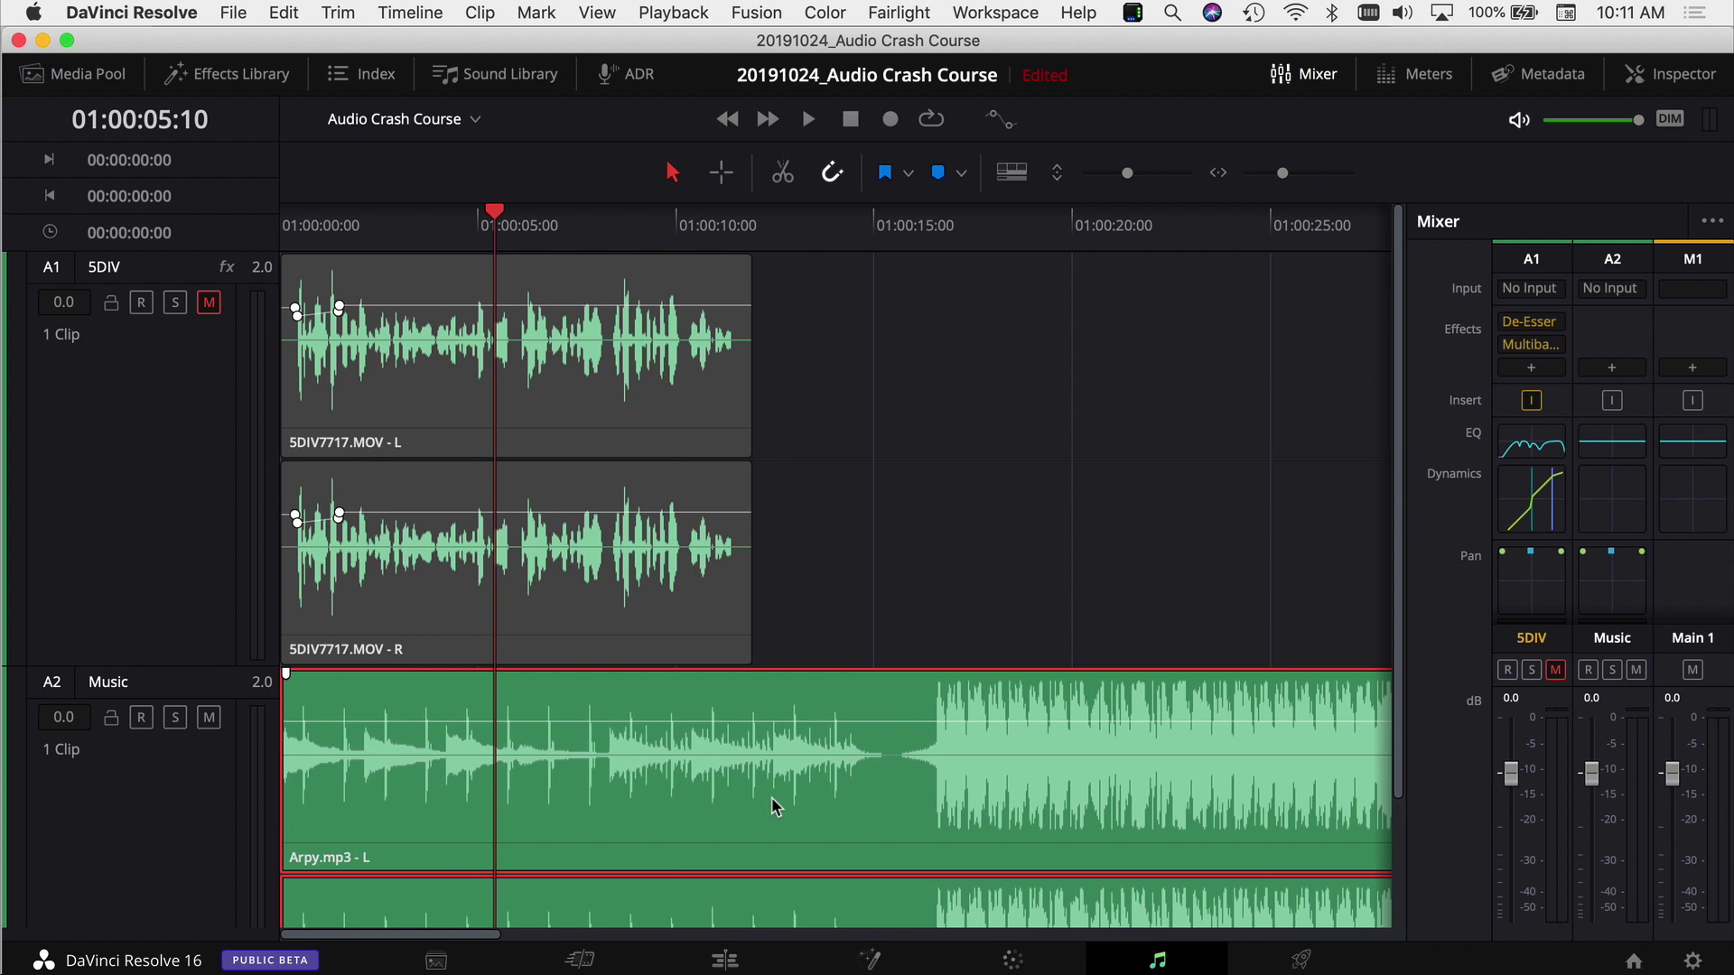
Normalize the Arpy.mp3 music clip to a target level of -9.0 dBFS using the Sample Peak Program mode
right_click(673, 795)
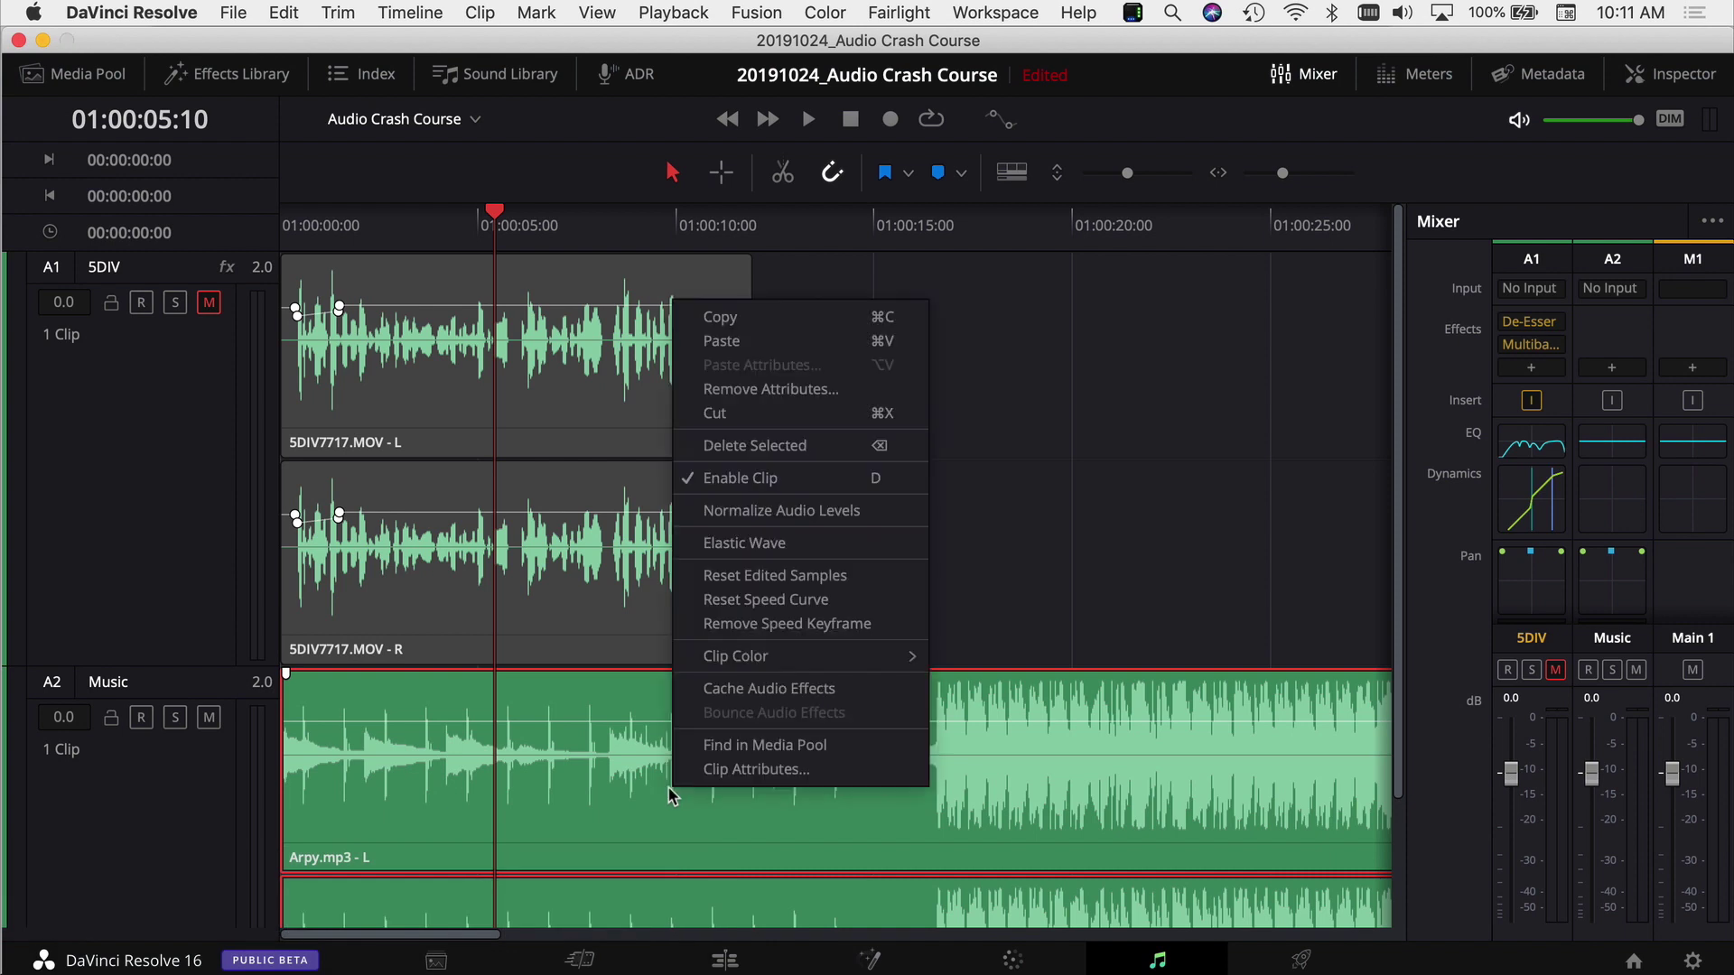
left_click(782, 512)
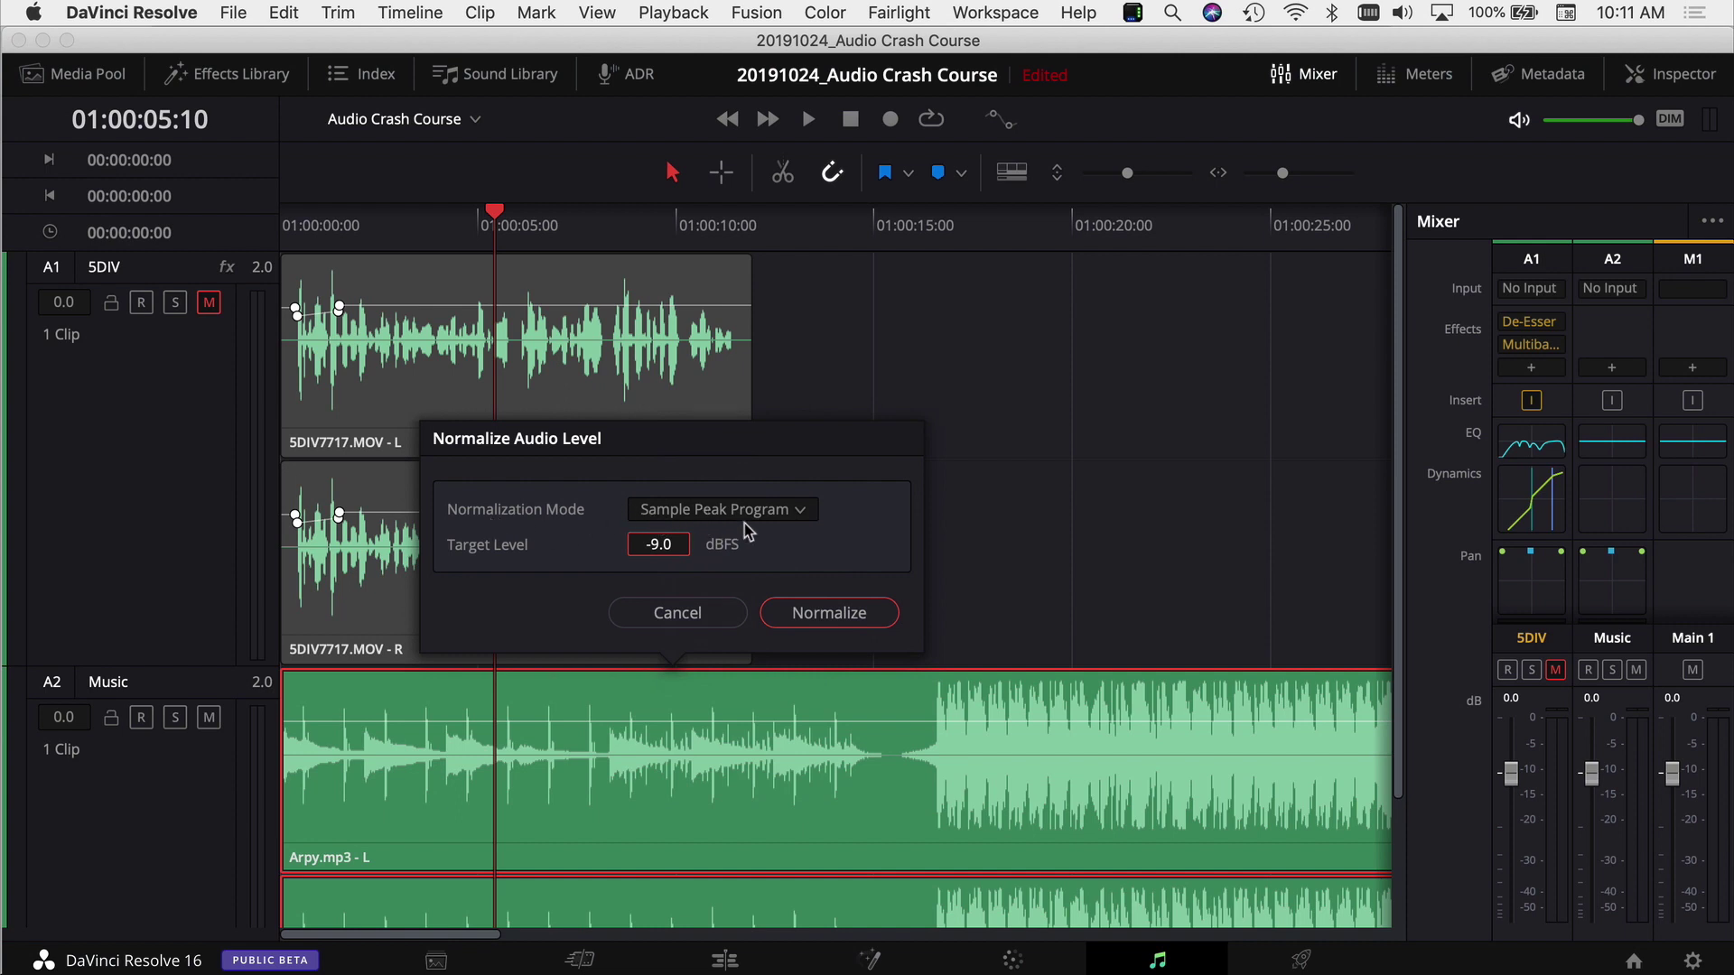
left_click(806, 614)
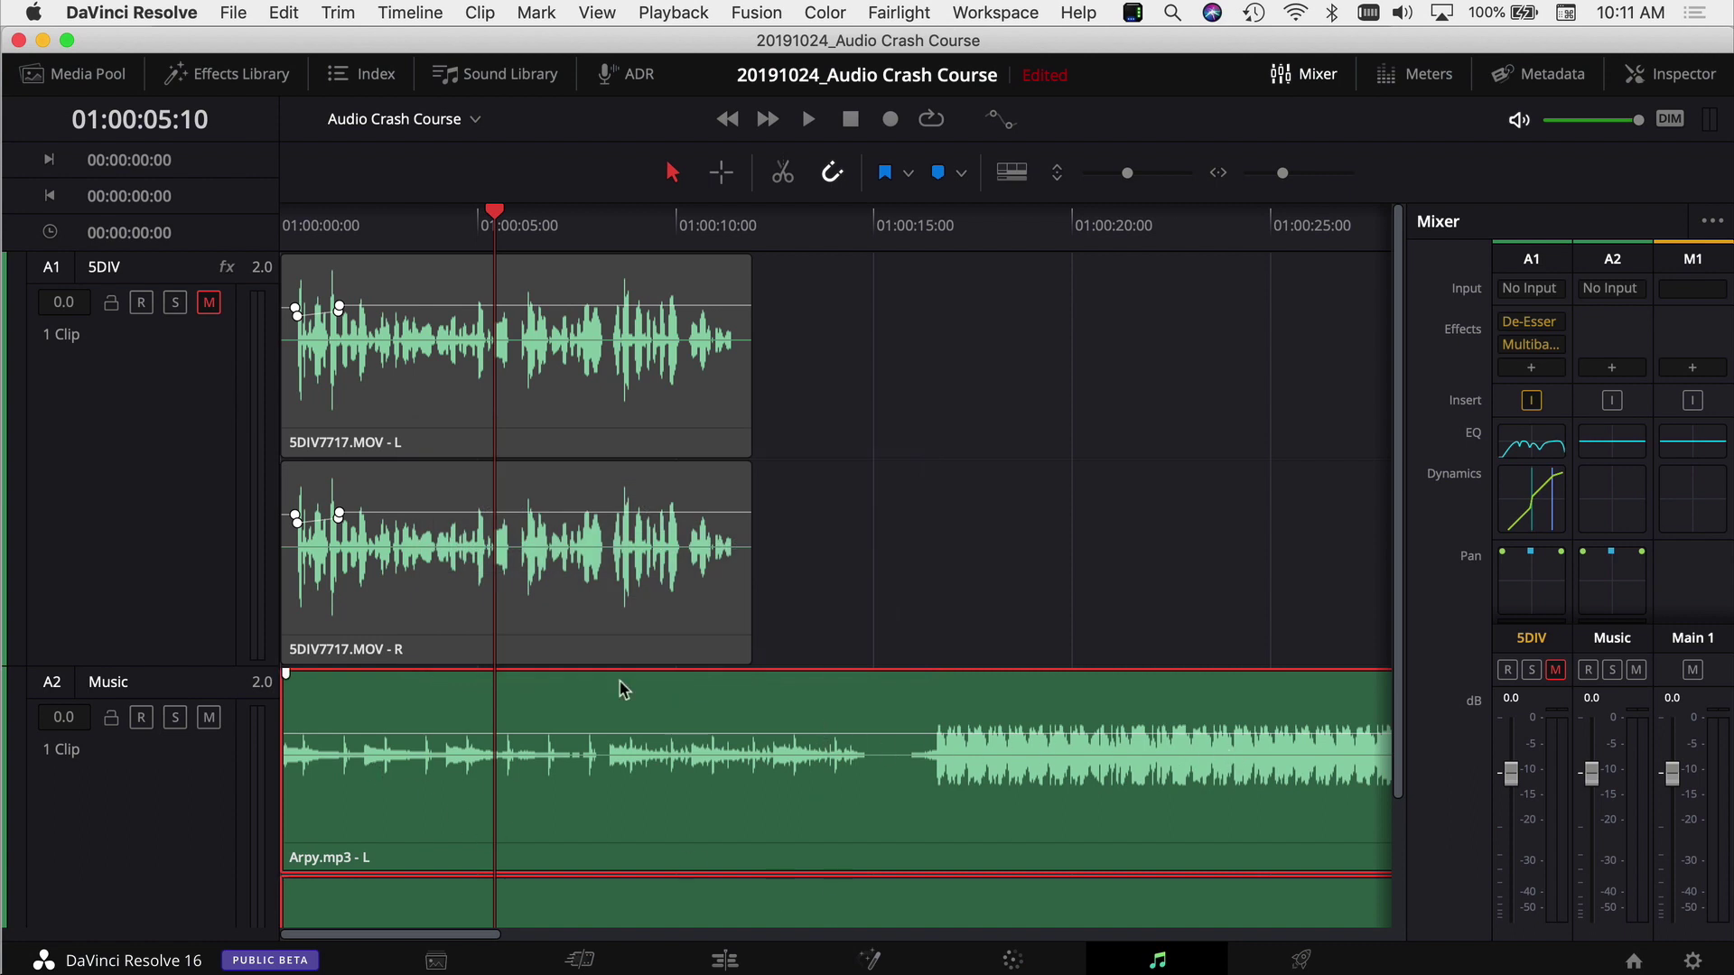
Play the normalized music, including the louder section from about 17 seconds, to check its level
key("space")
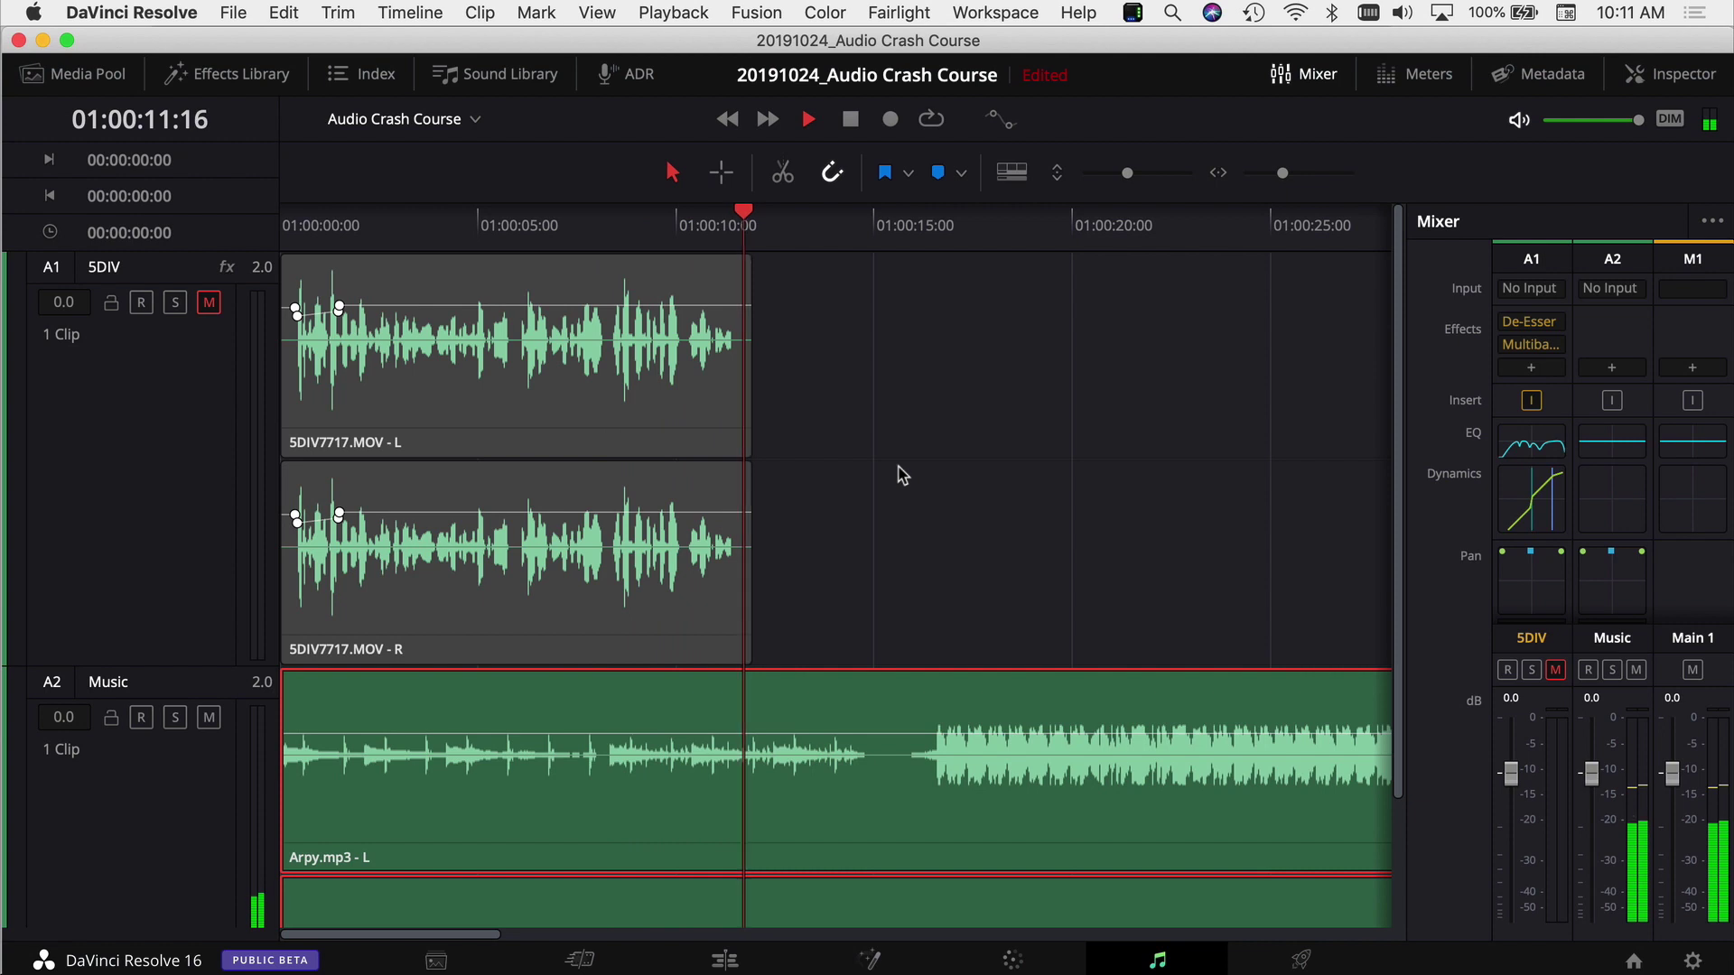
left_click(961, 795)
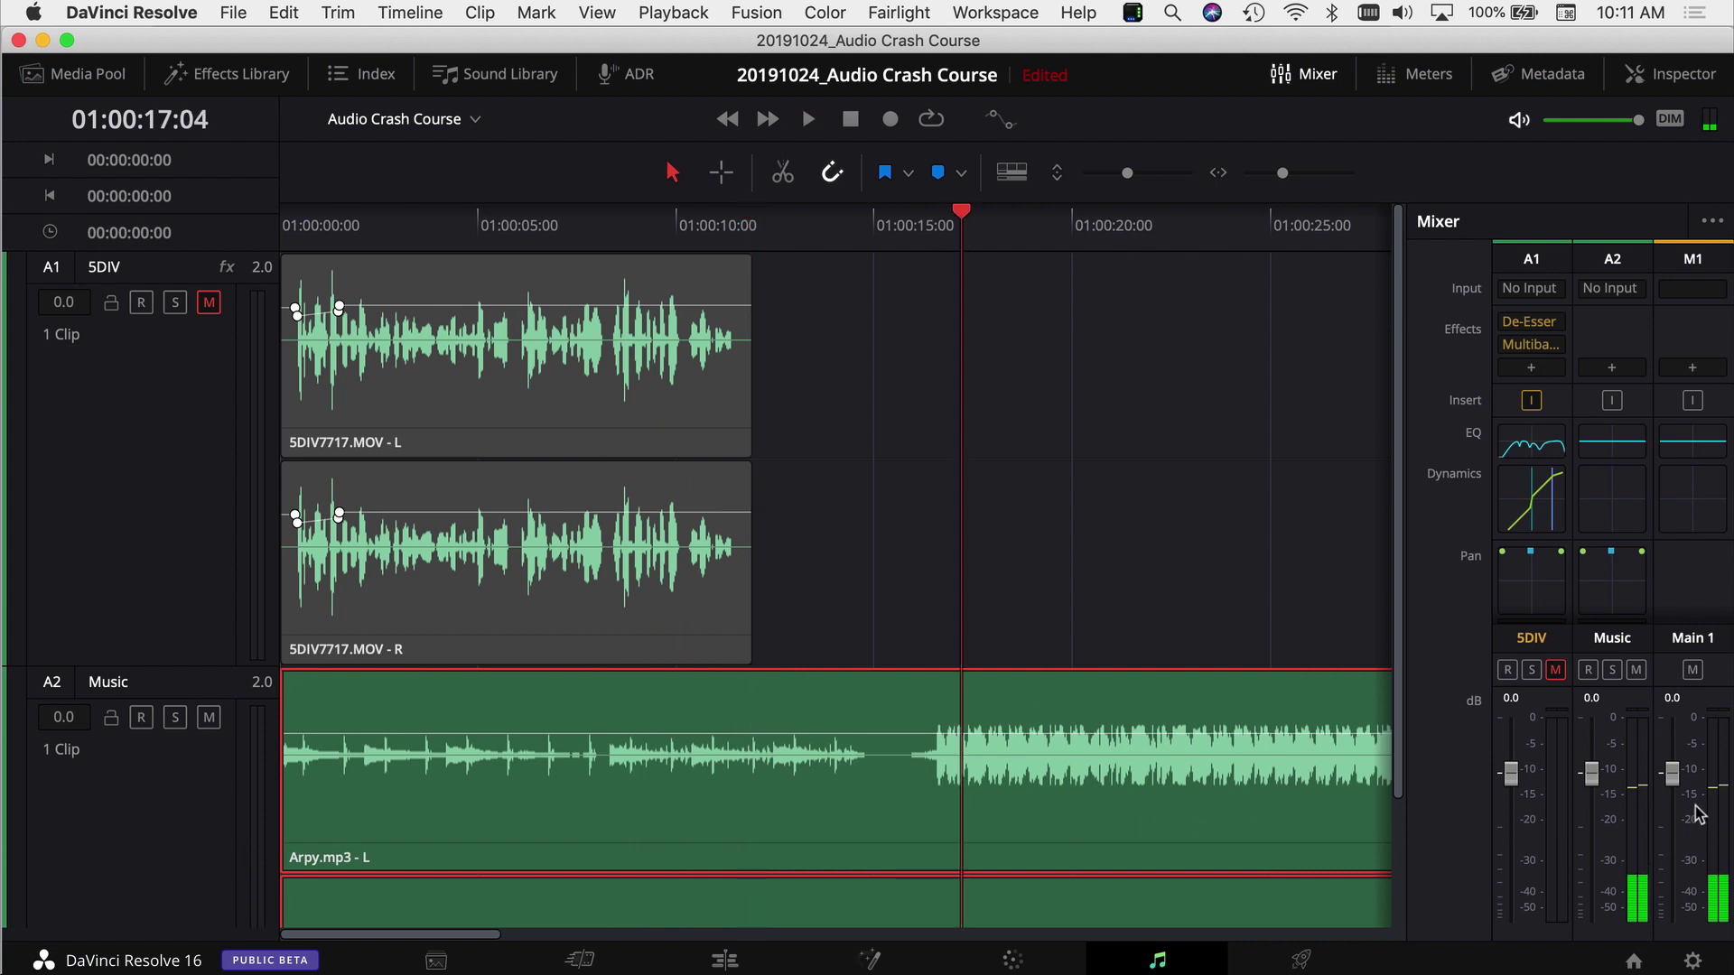
key("space")
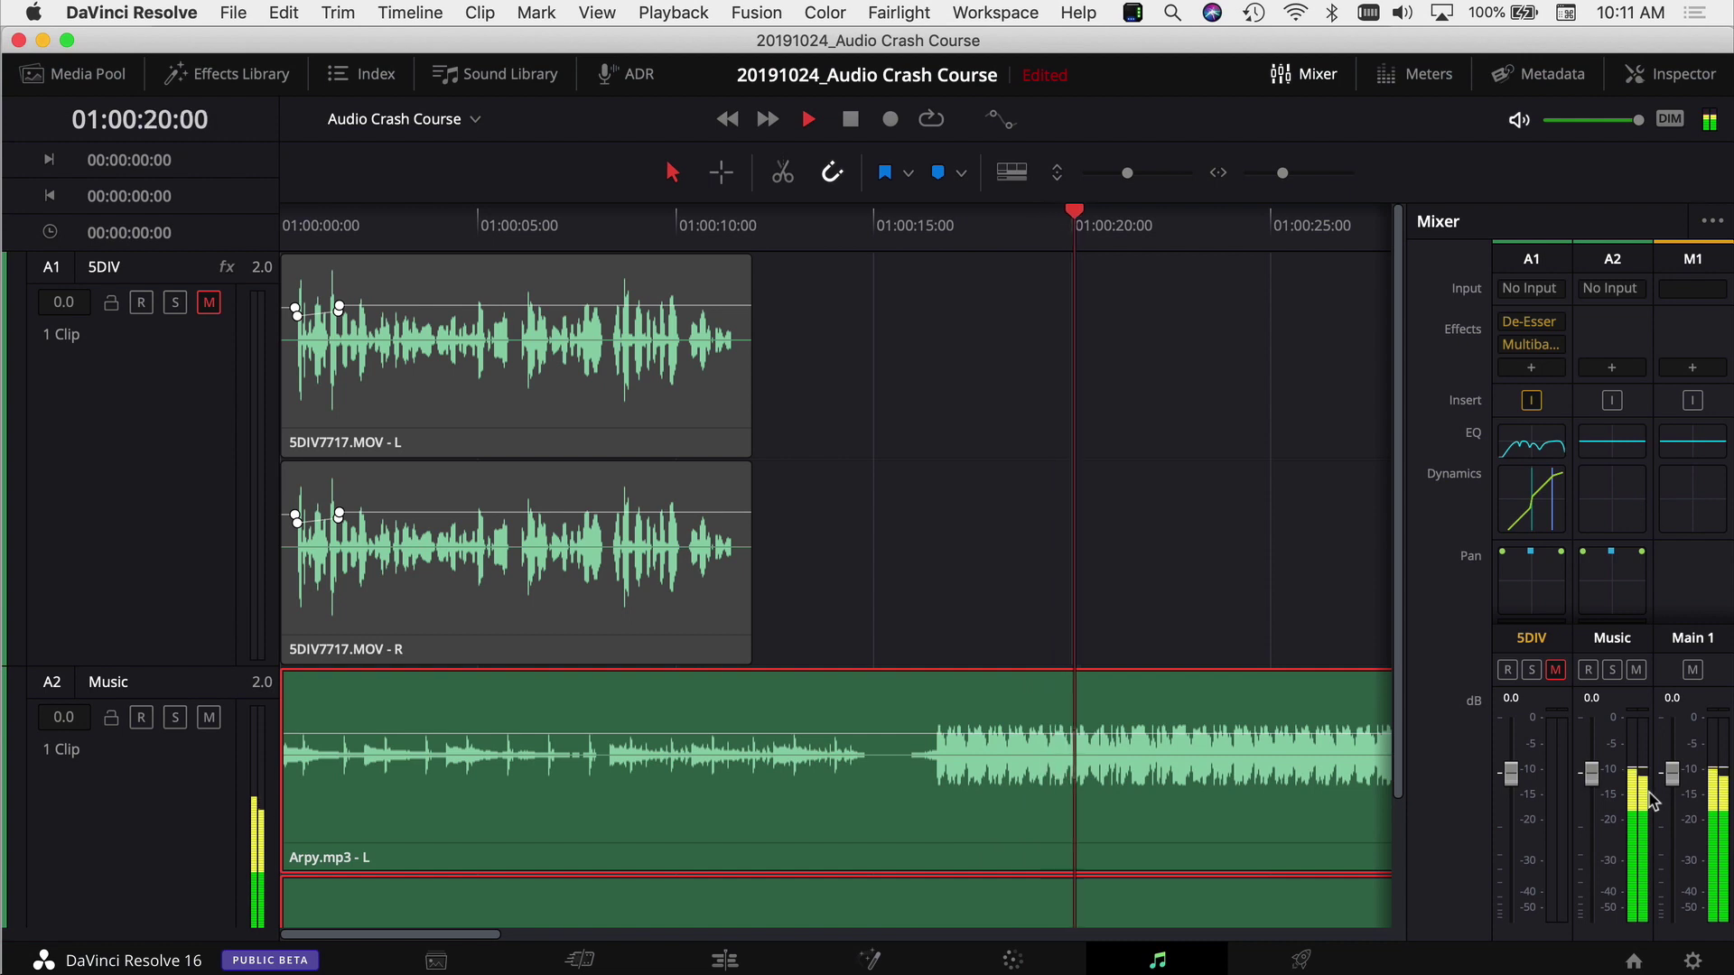
key("space")
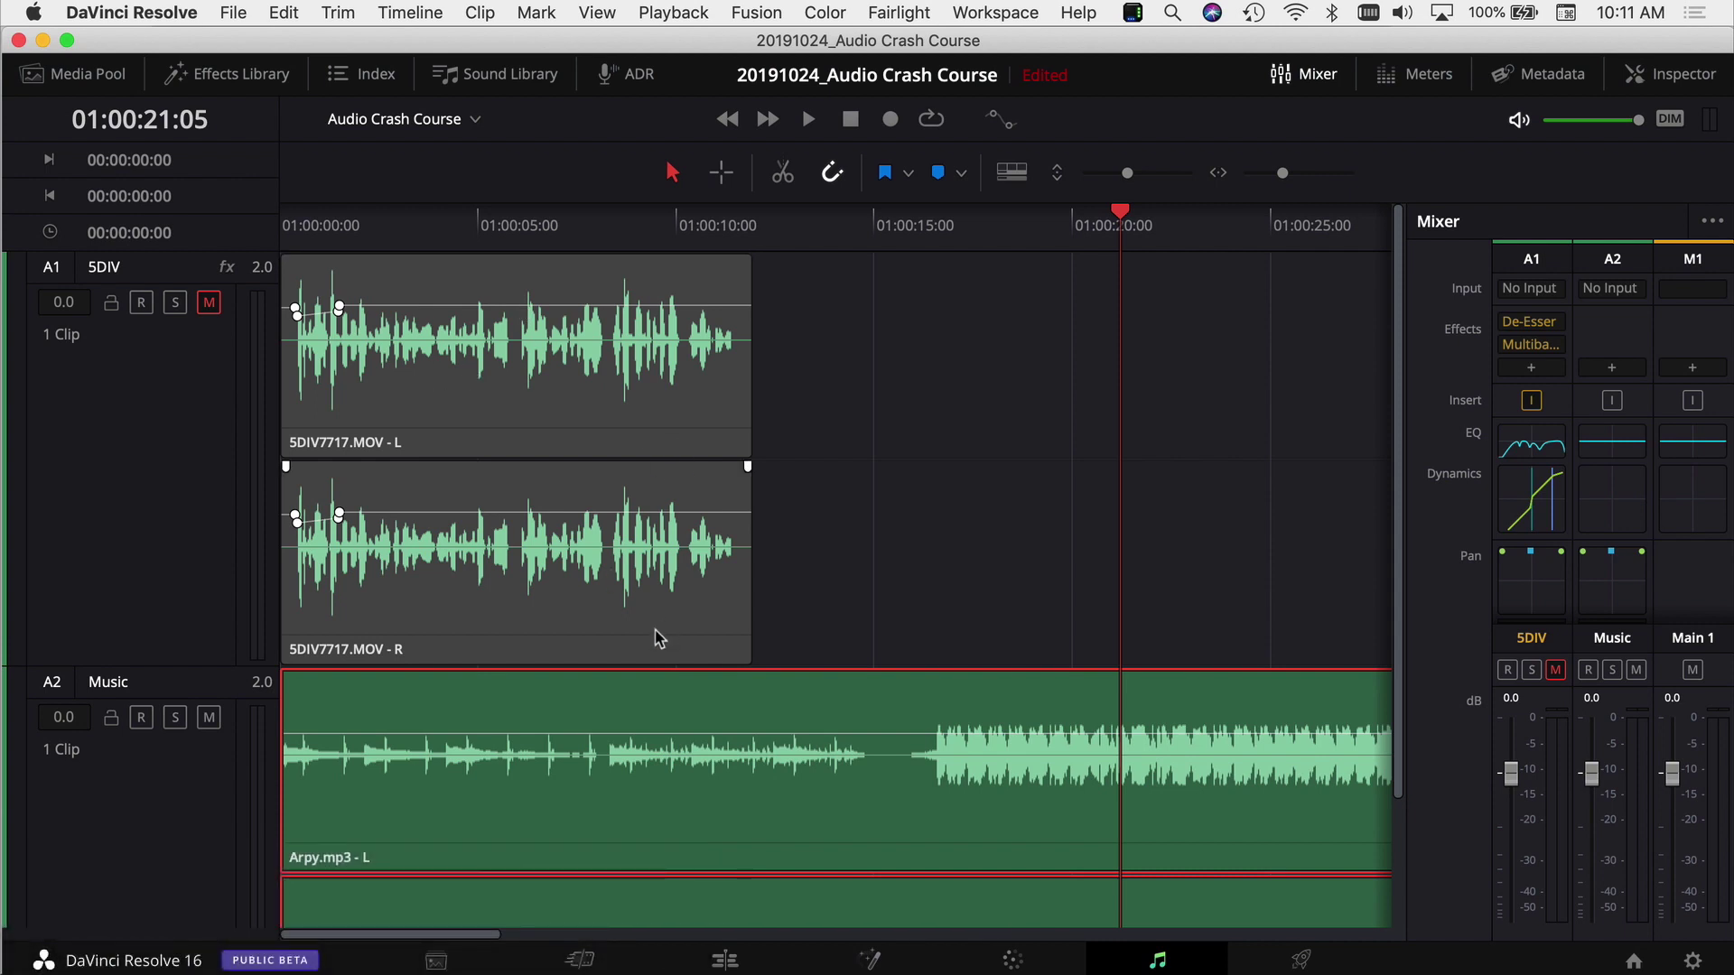
Unmute the voice track A1 and play the voice and music together from the start for a few seconds
left_click(208, 302)
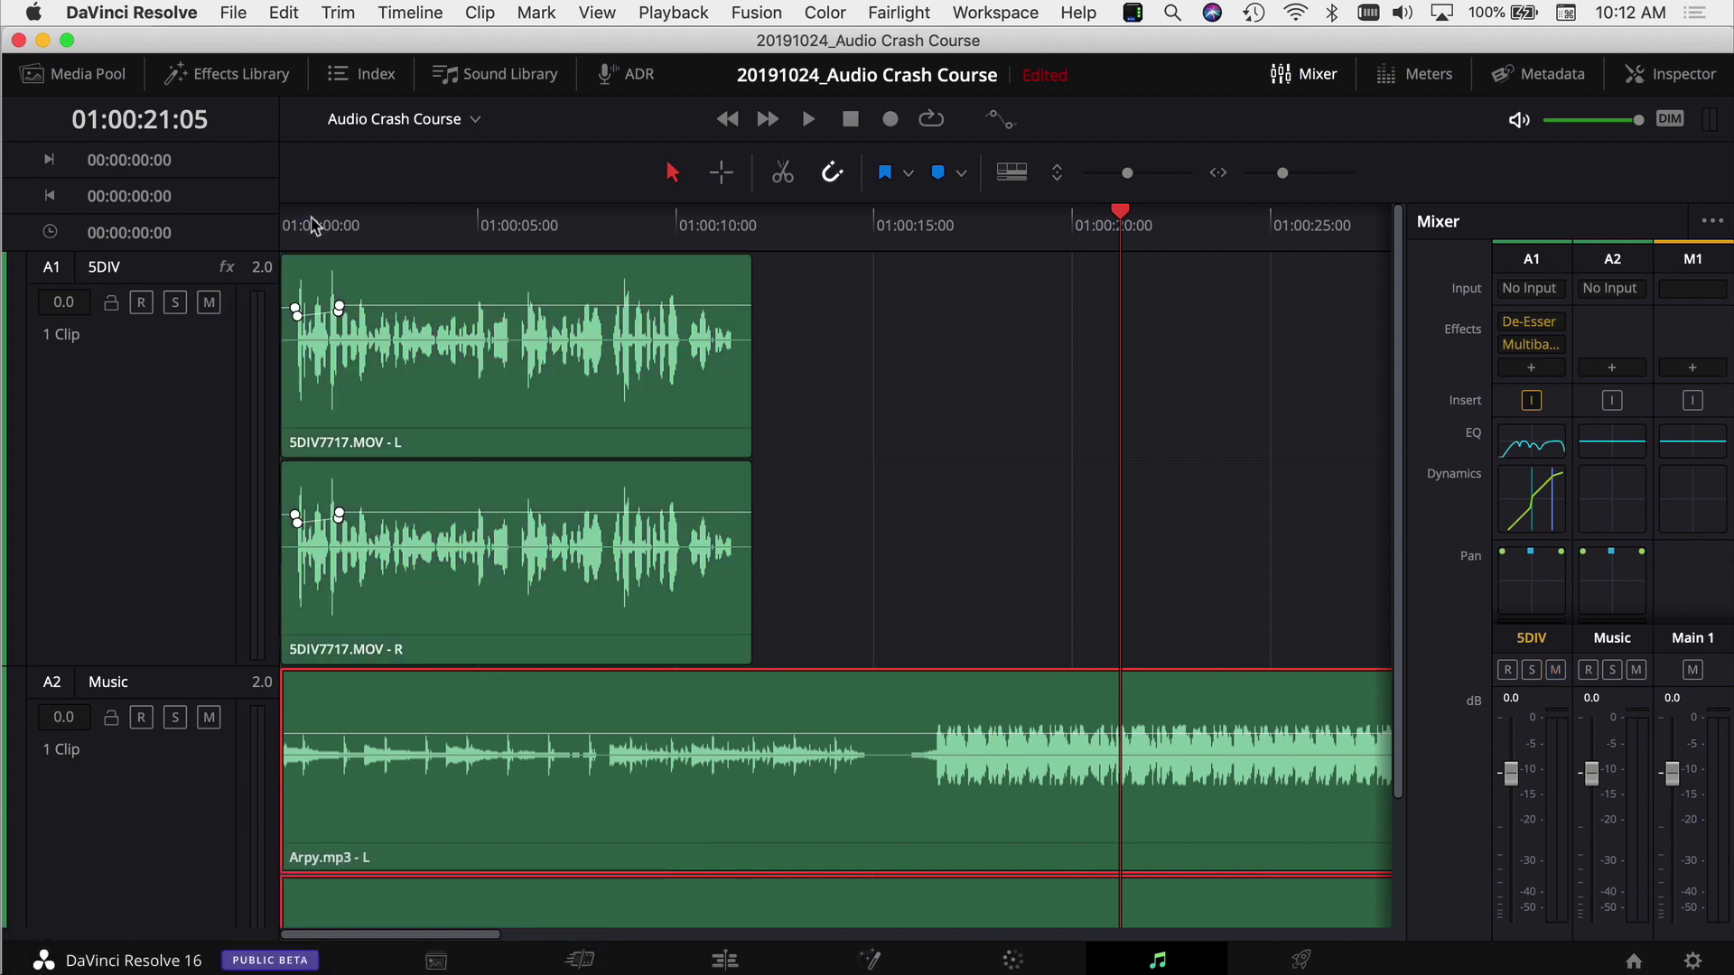
key("Home")
key("space")
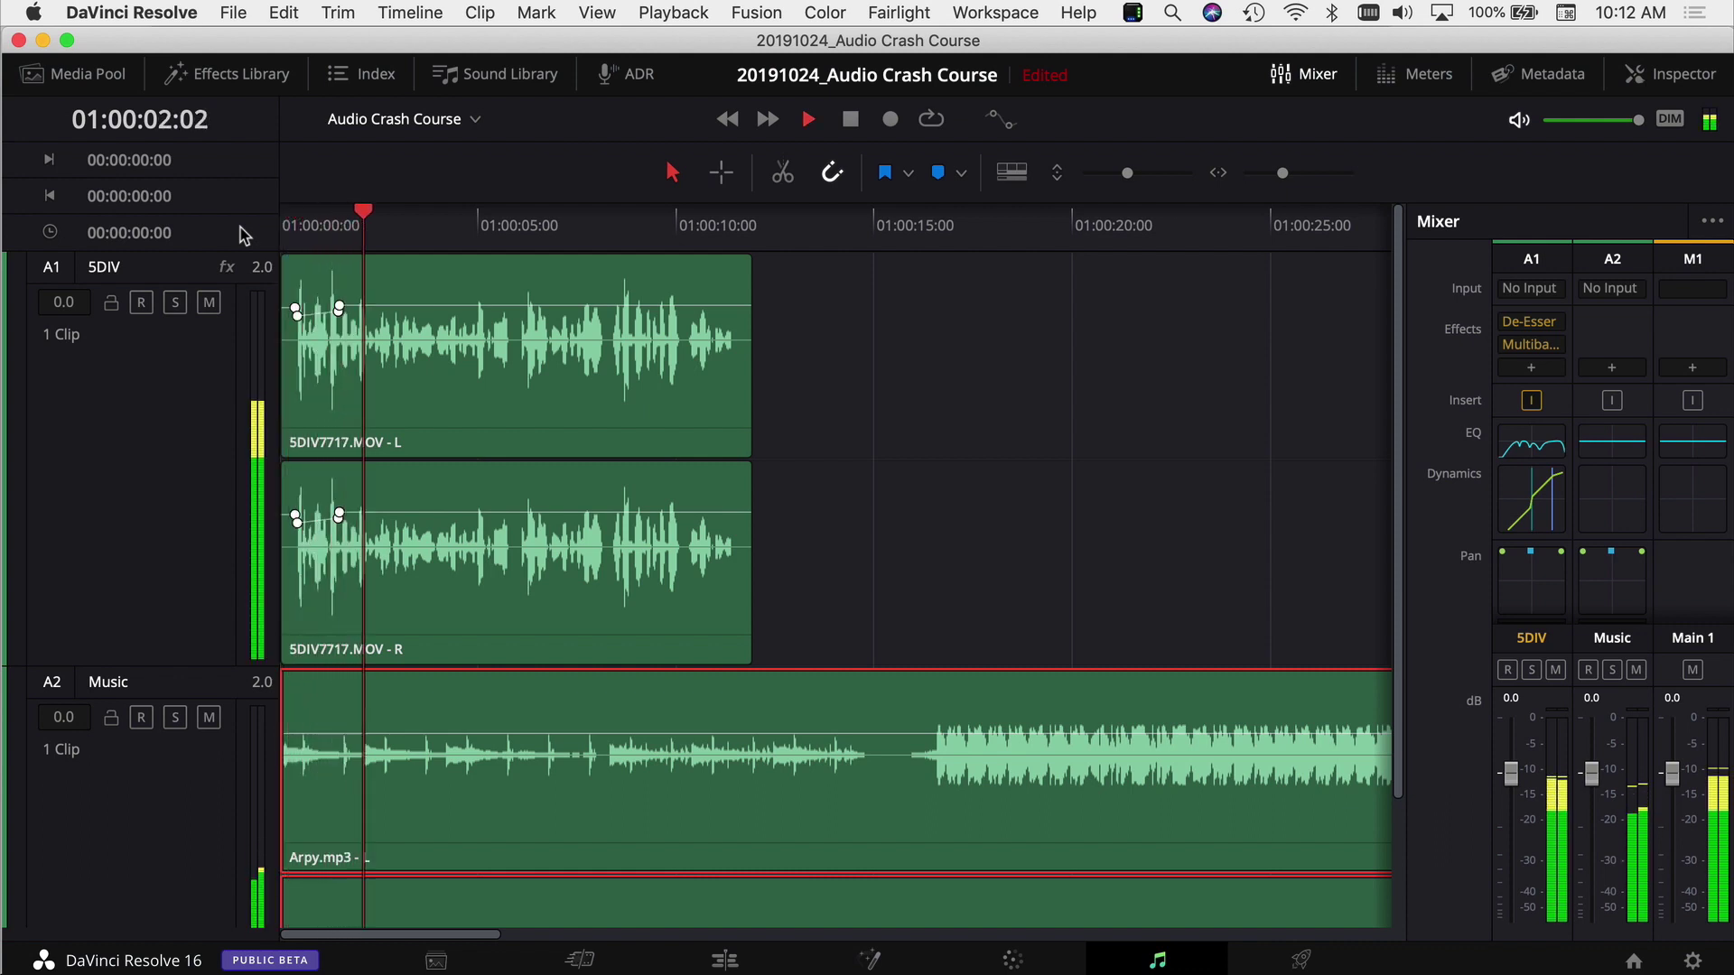
key("space")
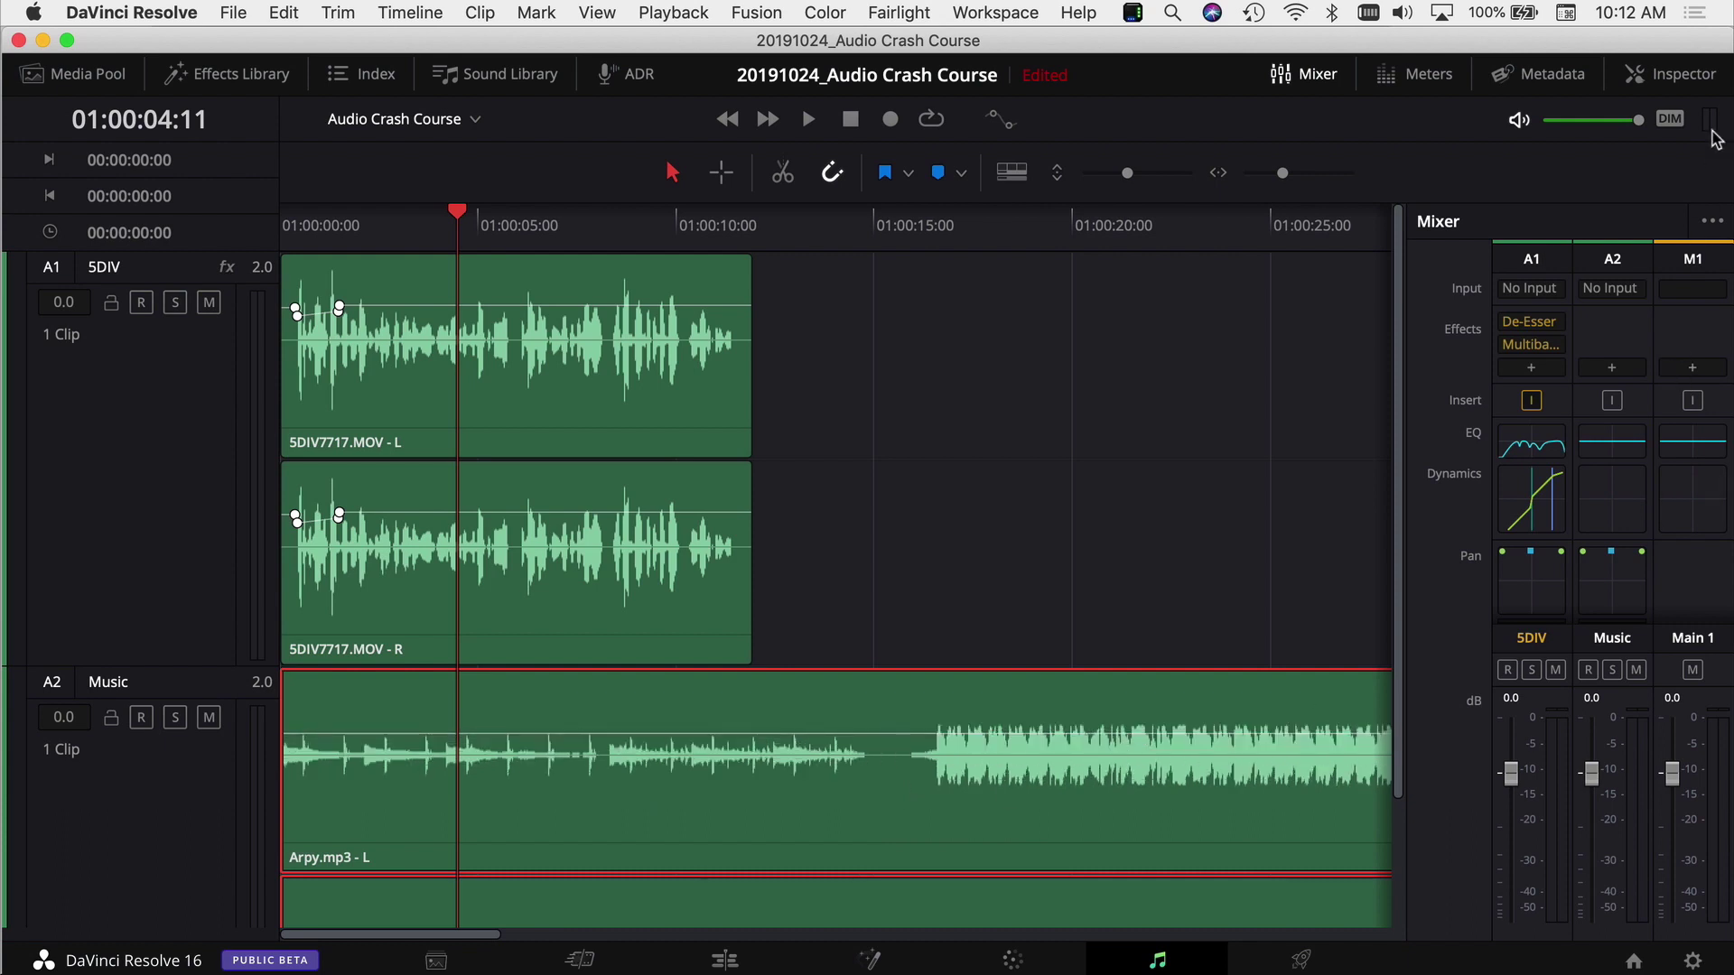
left_click(1682, 78)
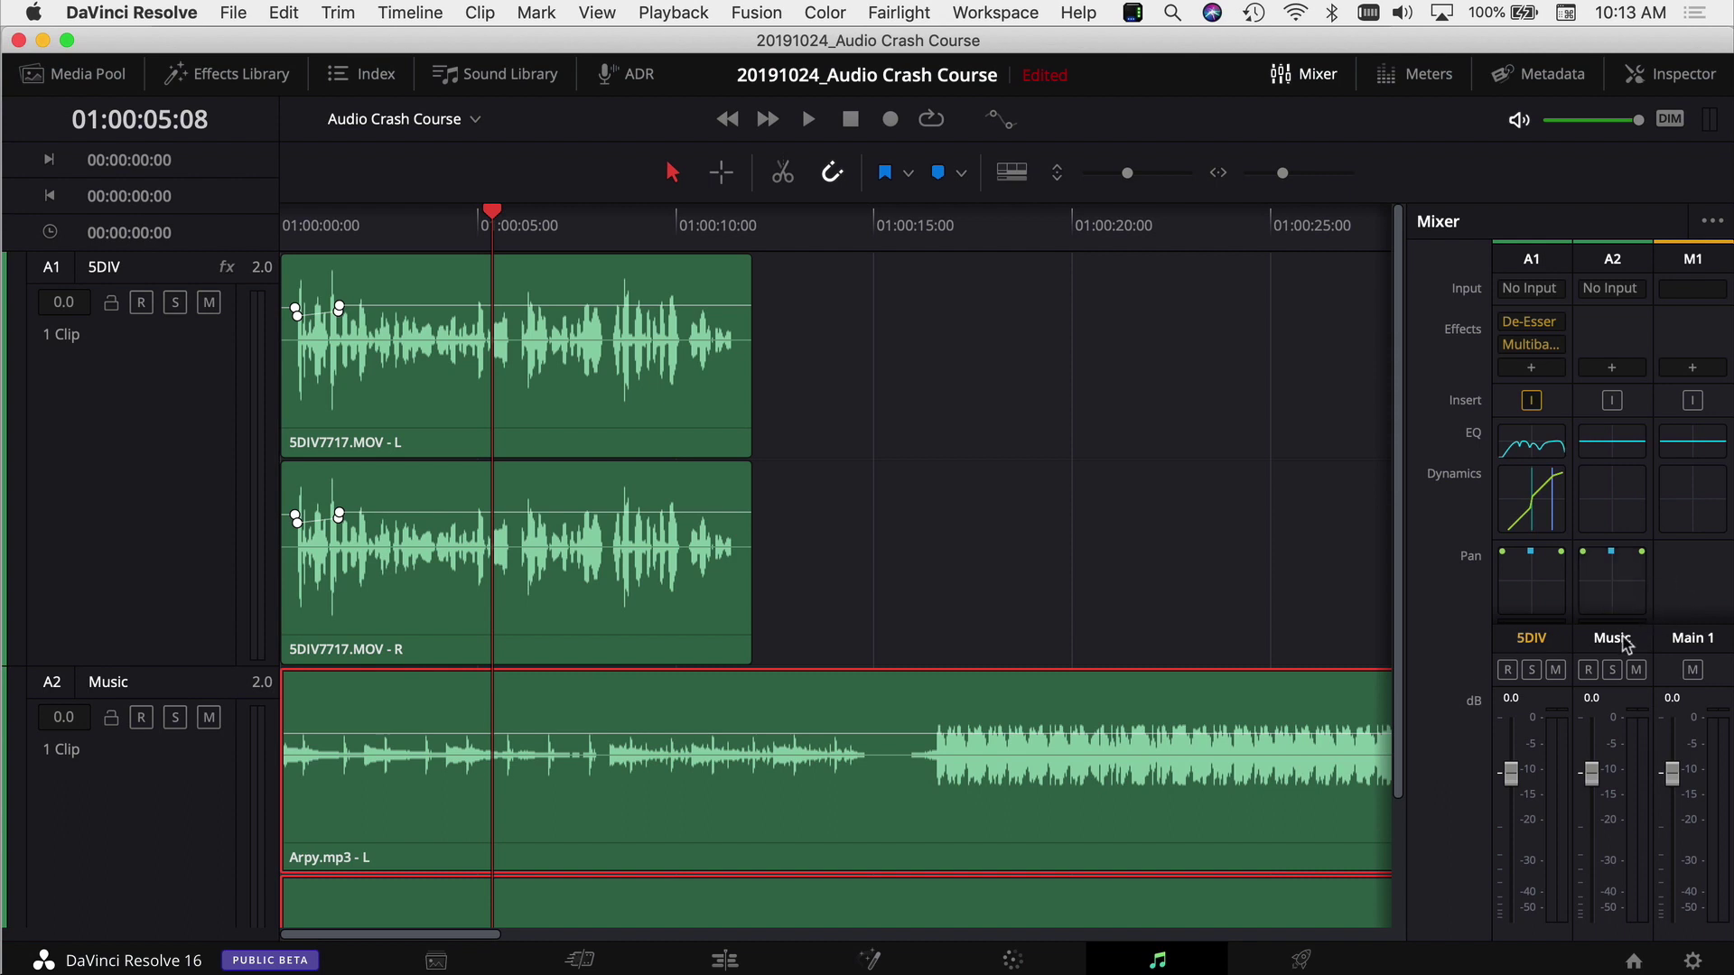
Open the Dynamics of the music track A2, enable its Compressor, and set the sidechain to Listen
double_click(1612, 498)
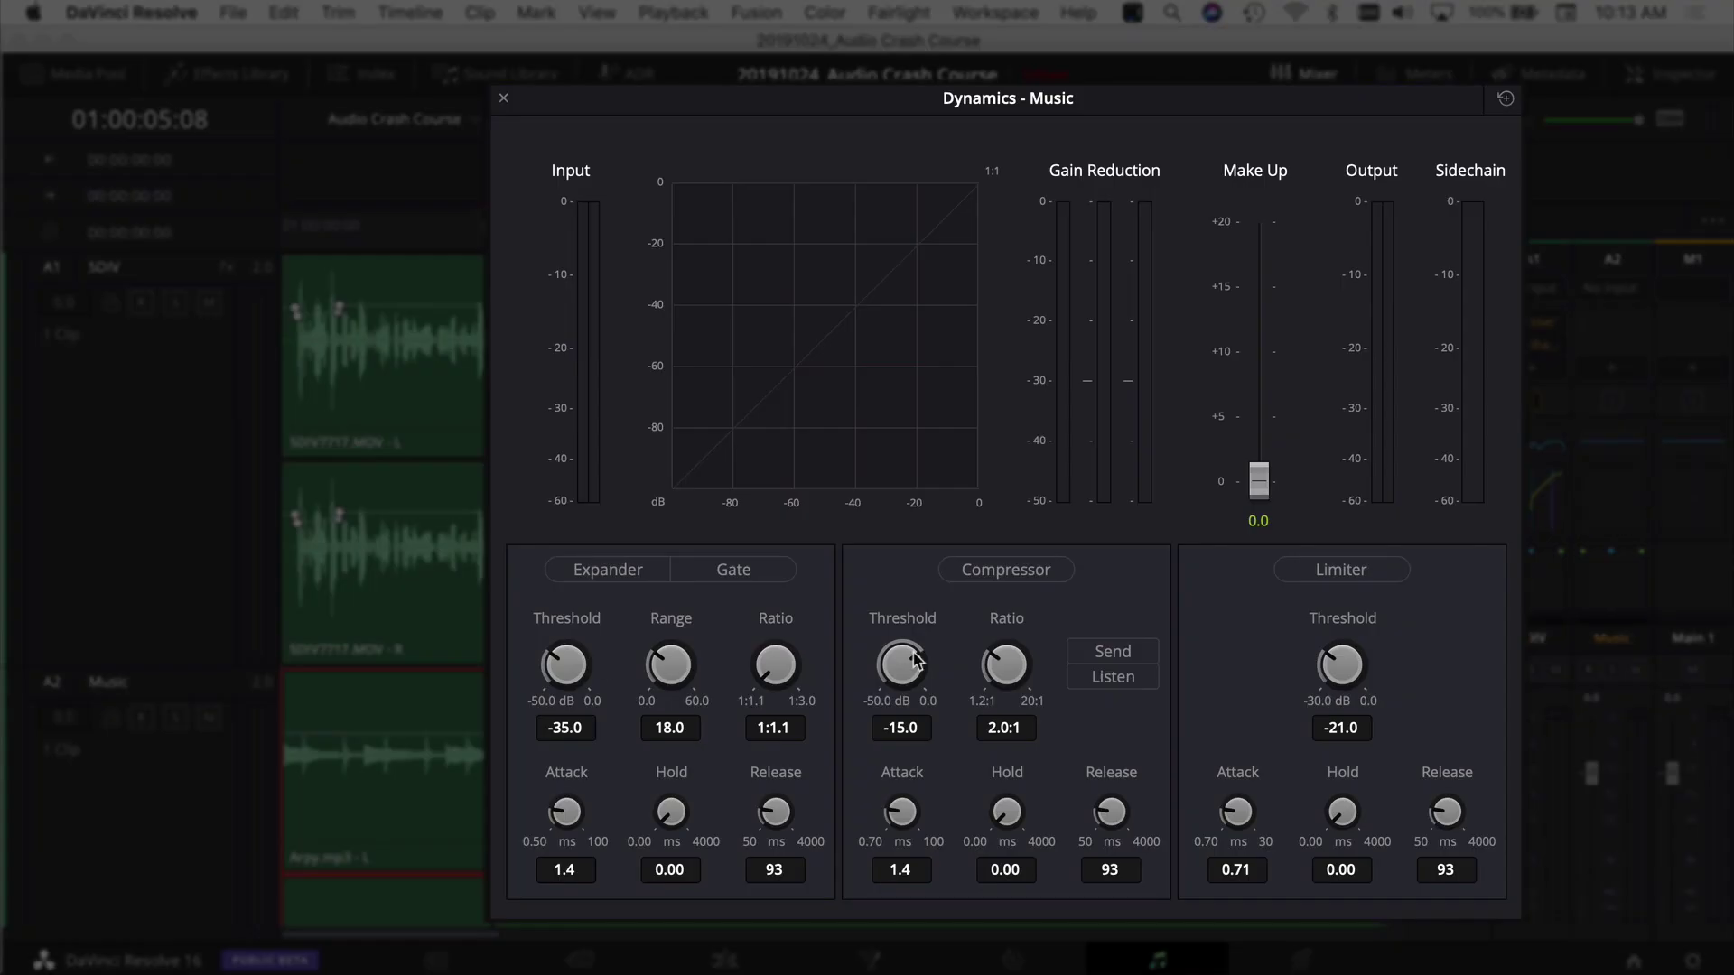
left_click_drag(960, 116, 917, 76)
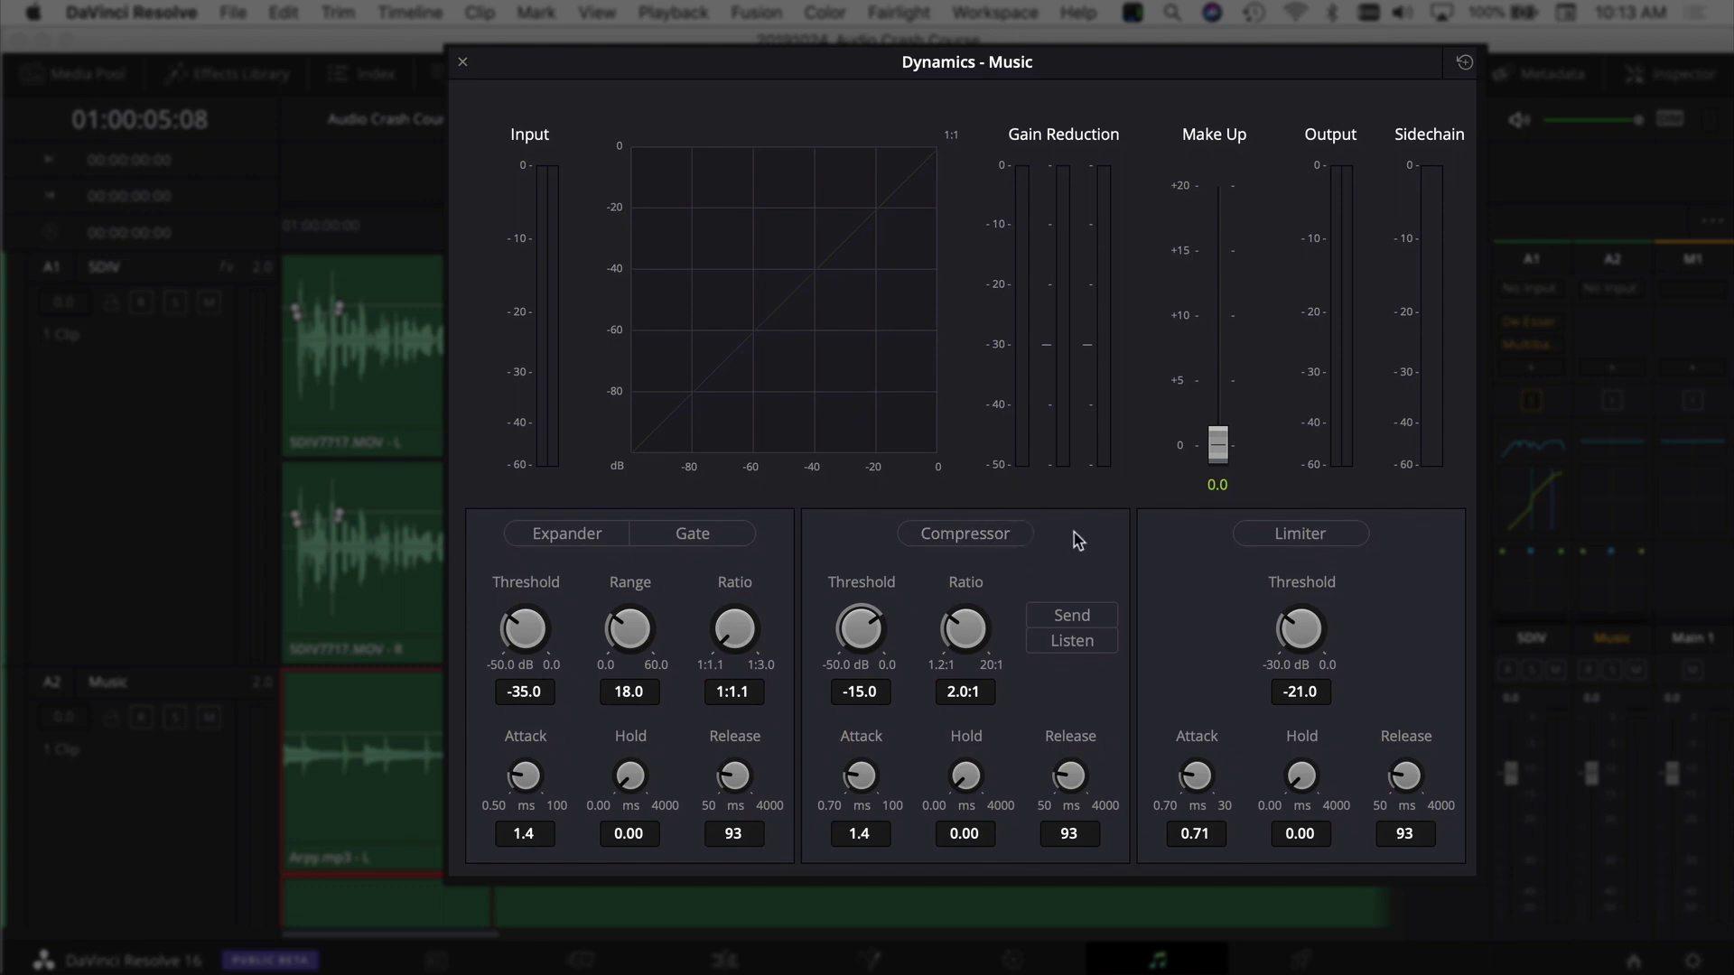
left_click(965, 535)
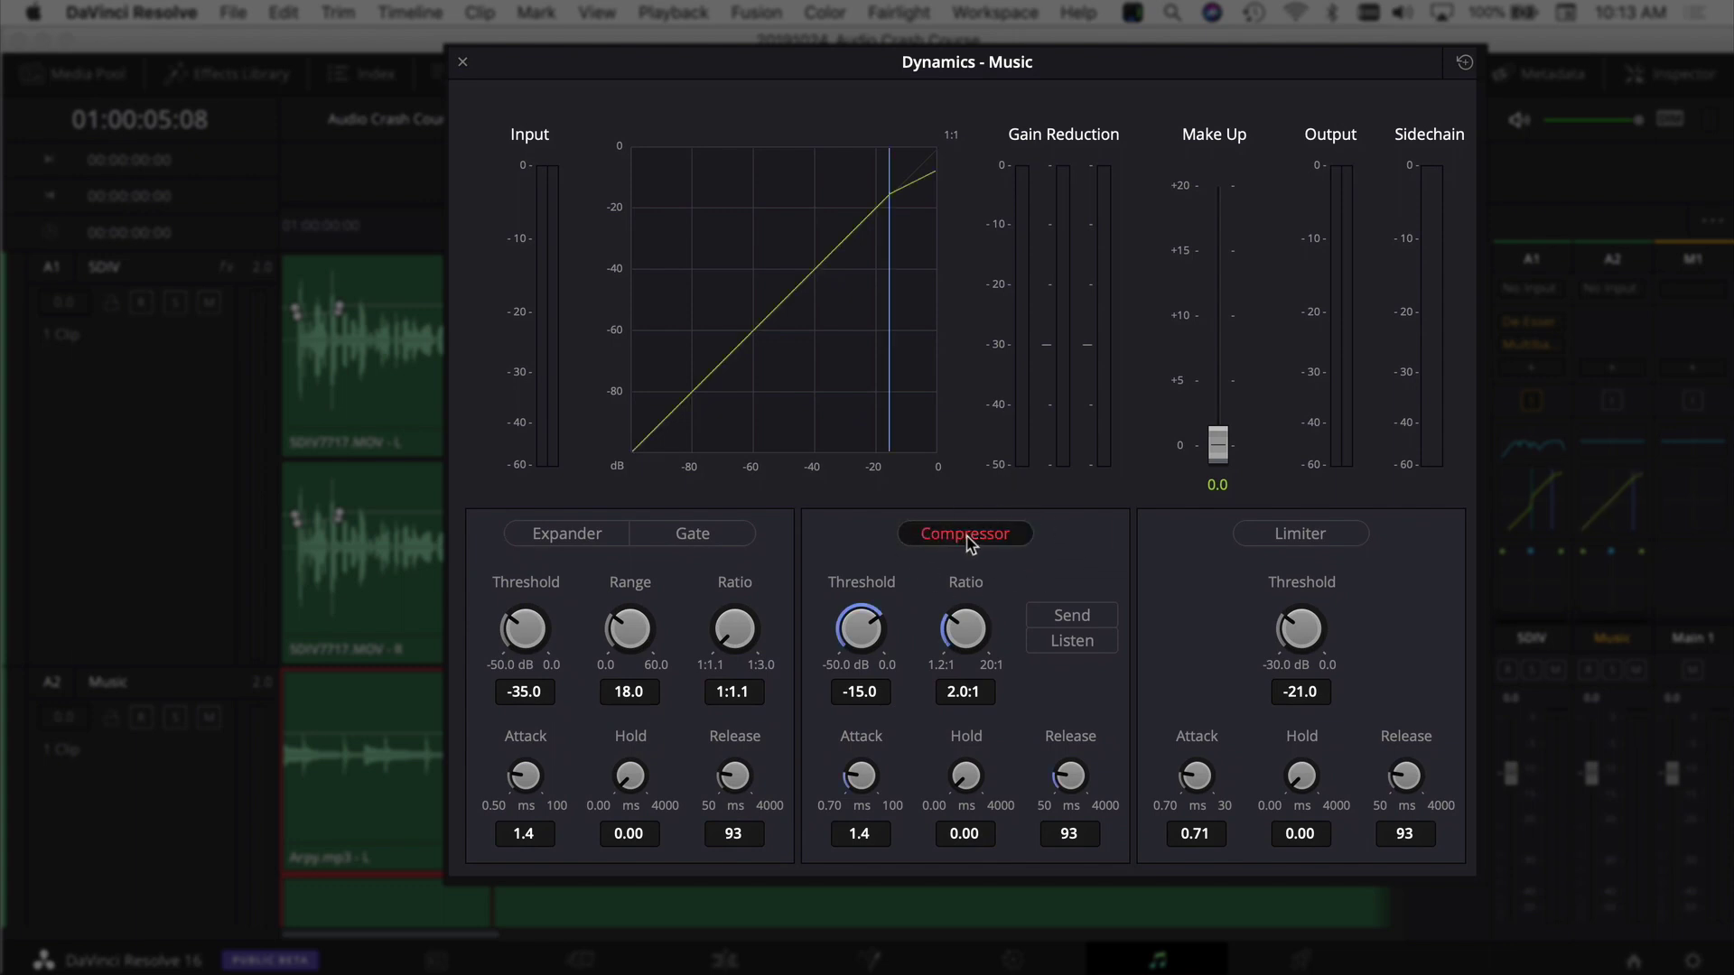
left_click(1084, 647)
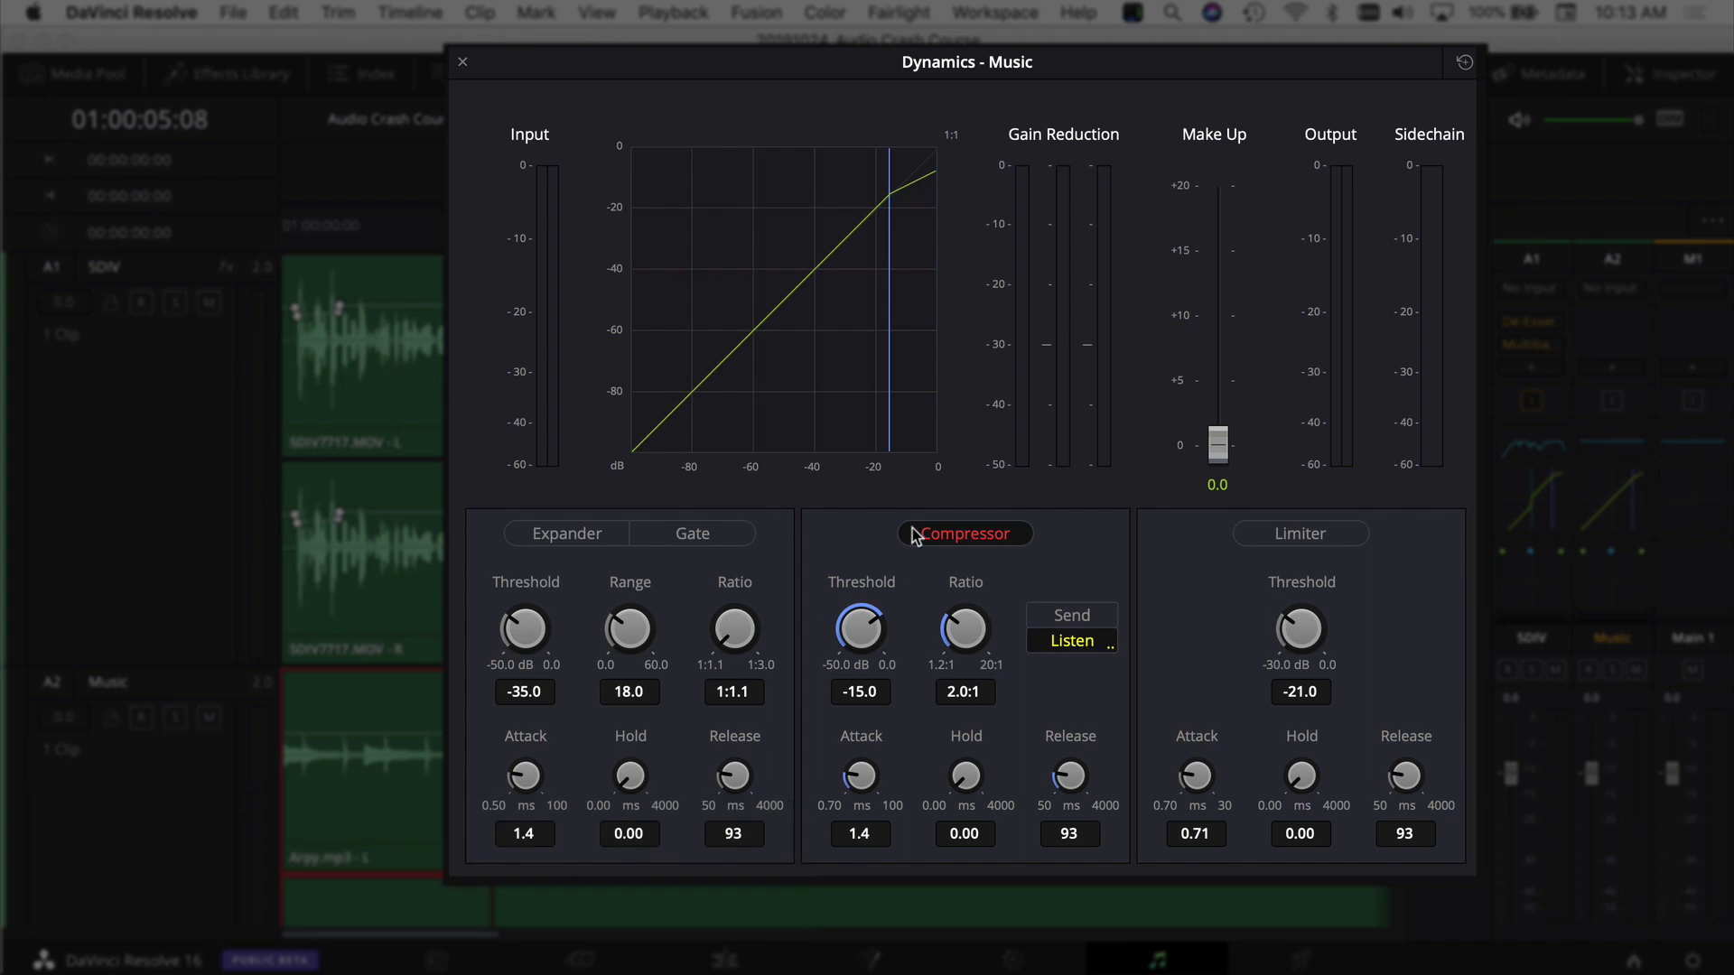
left_click(1072, 637)
Return to the timeline start and set the music Compressor's ratio to 4.8:1 and its threshold to -8.4 dB
left_click(311, 233)
left_click_drag(311, 236, 241, 271)
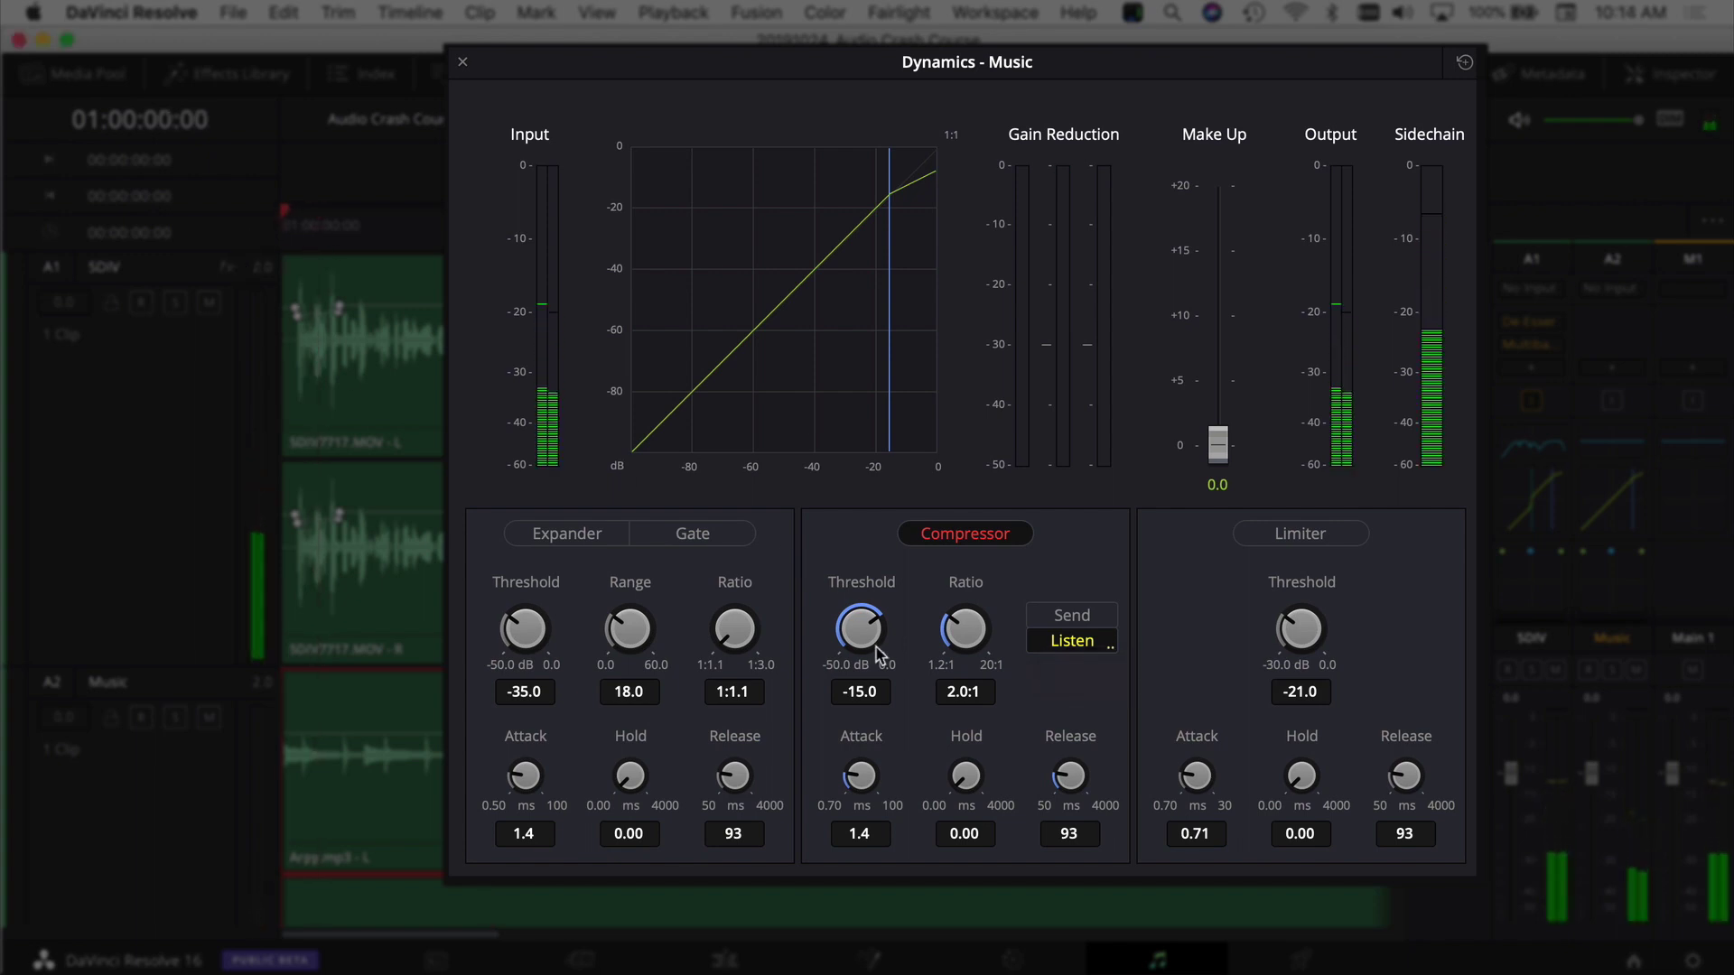
left_click_drag(874, 636, 783, 648)
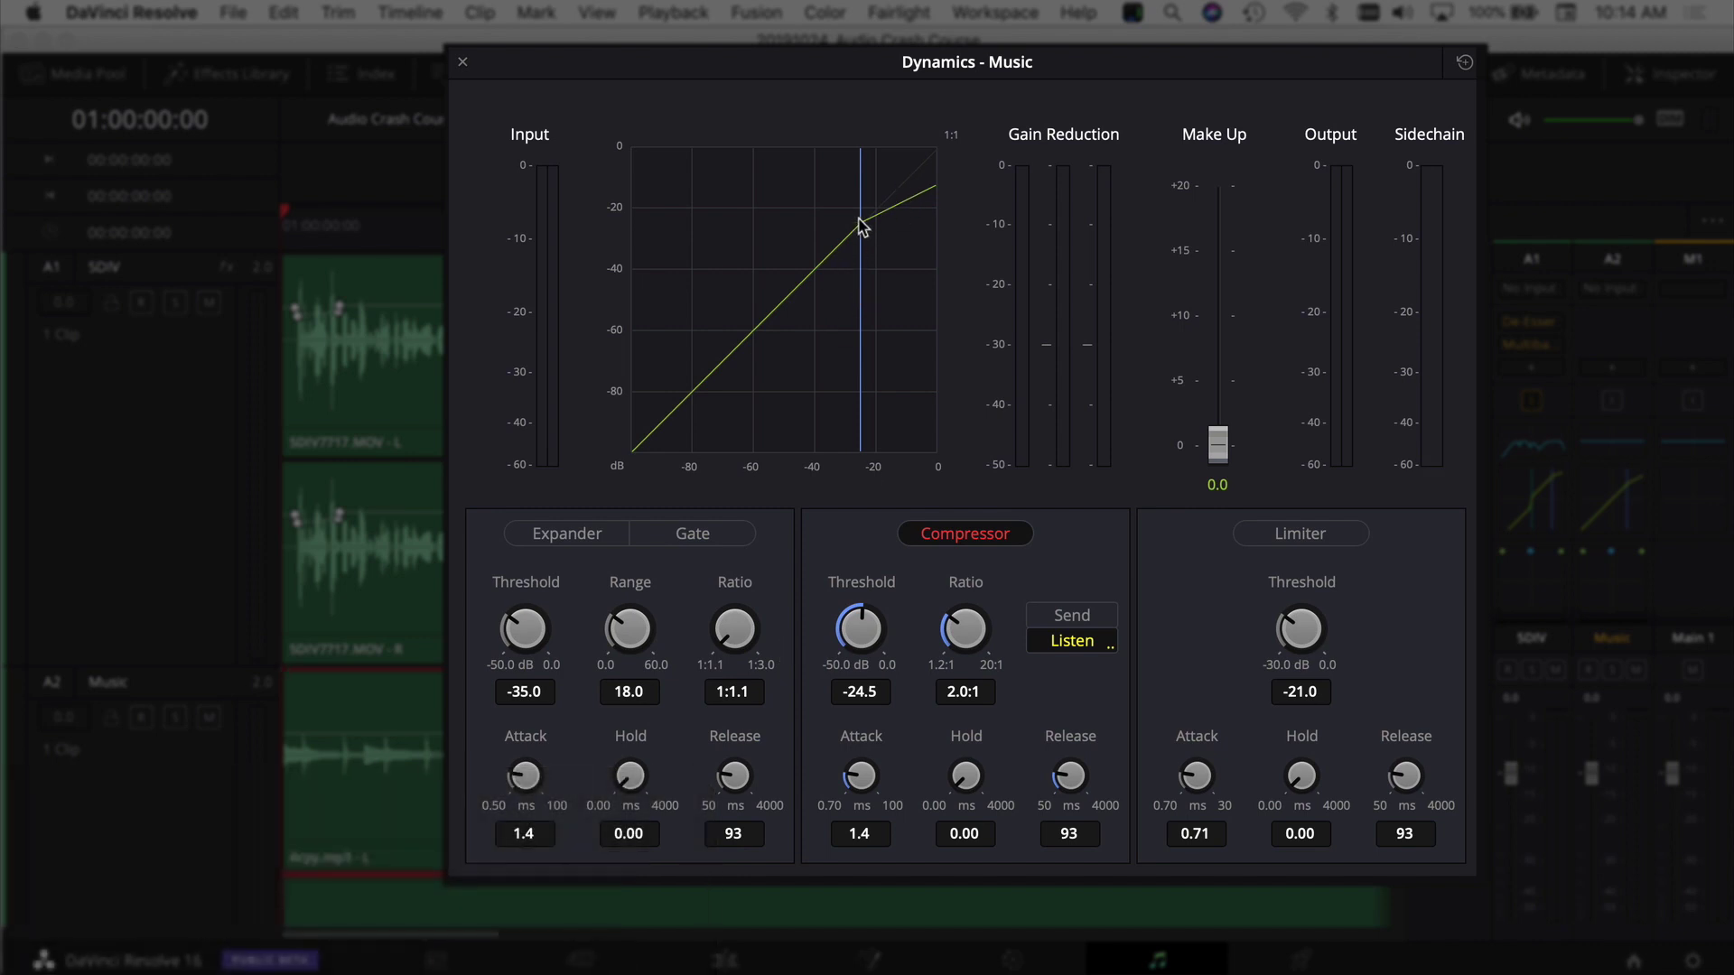
left_click_drag(959, 637, 989, 509)
left_click_drag(864, 659, 991, 402)
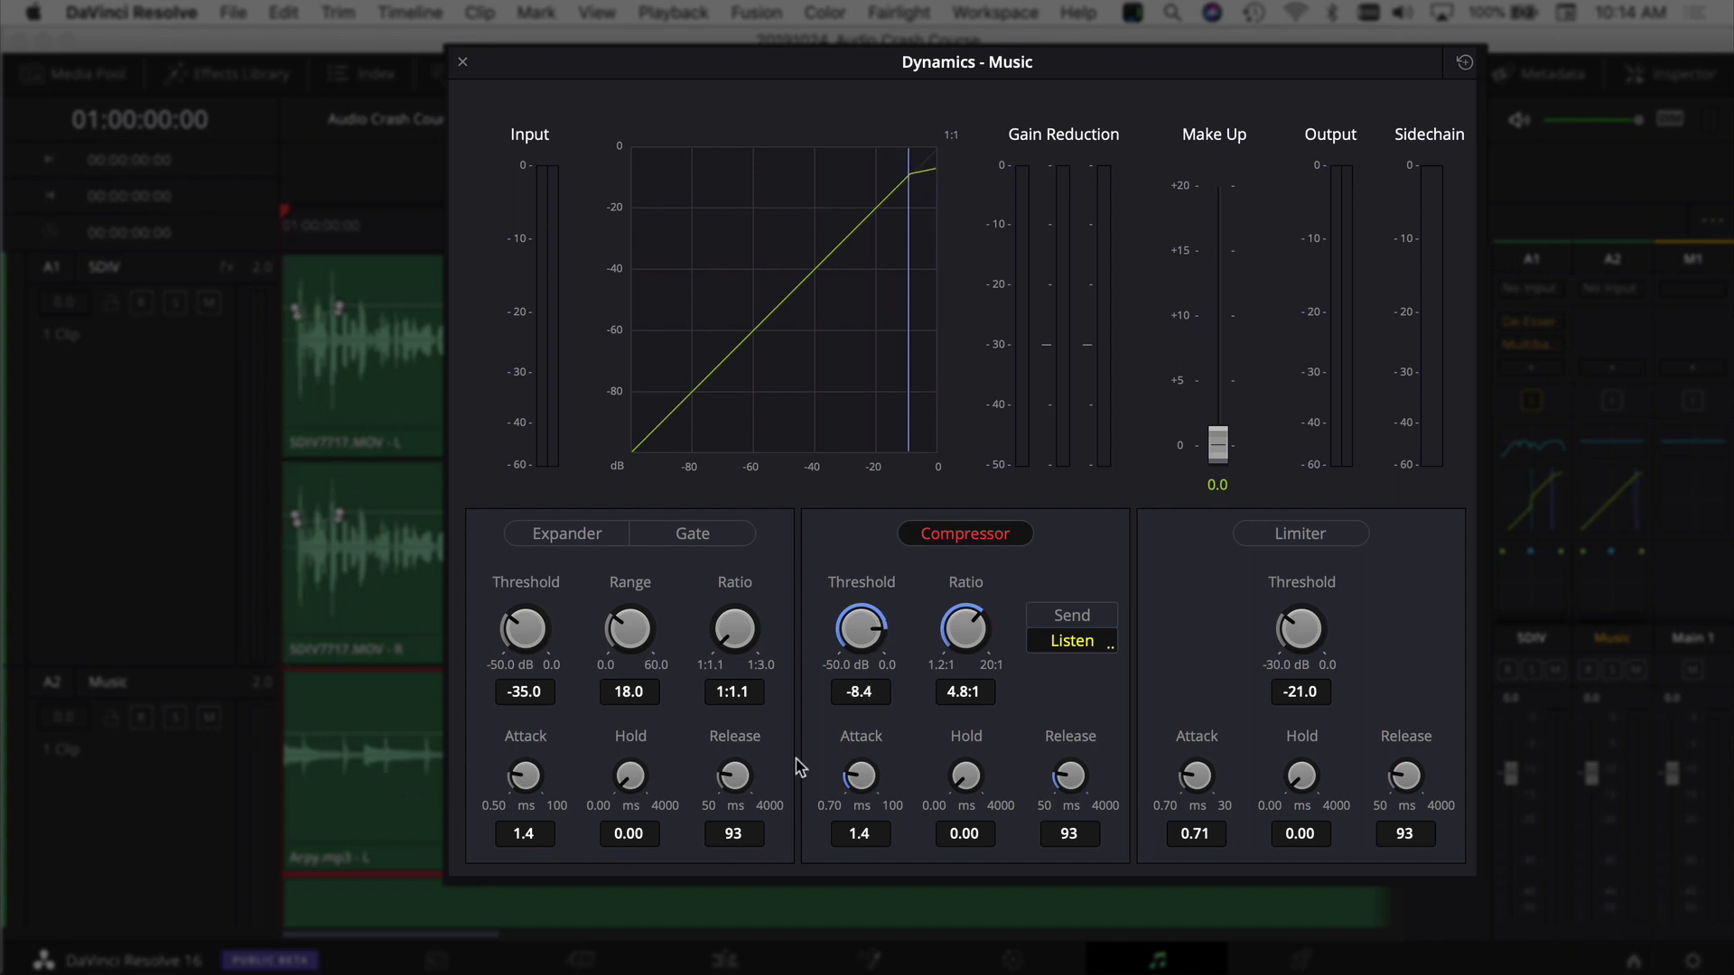
Lower the music Compressor's threshold to -35.8 dB during playback, and set its hold to 1265 ms and release to 1456 ms
key("space")
left_click_drag(869, 648, 629, 693)
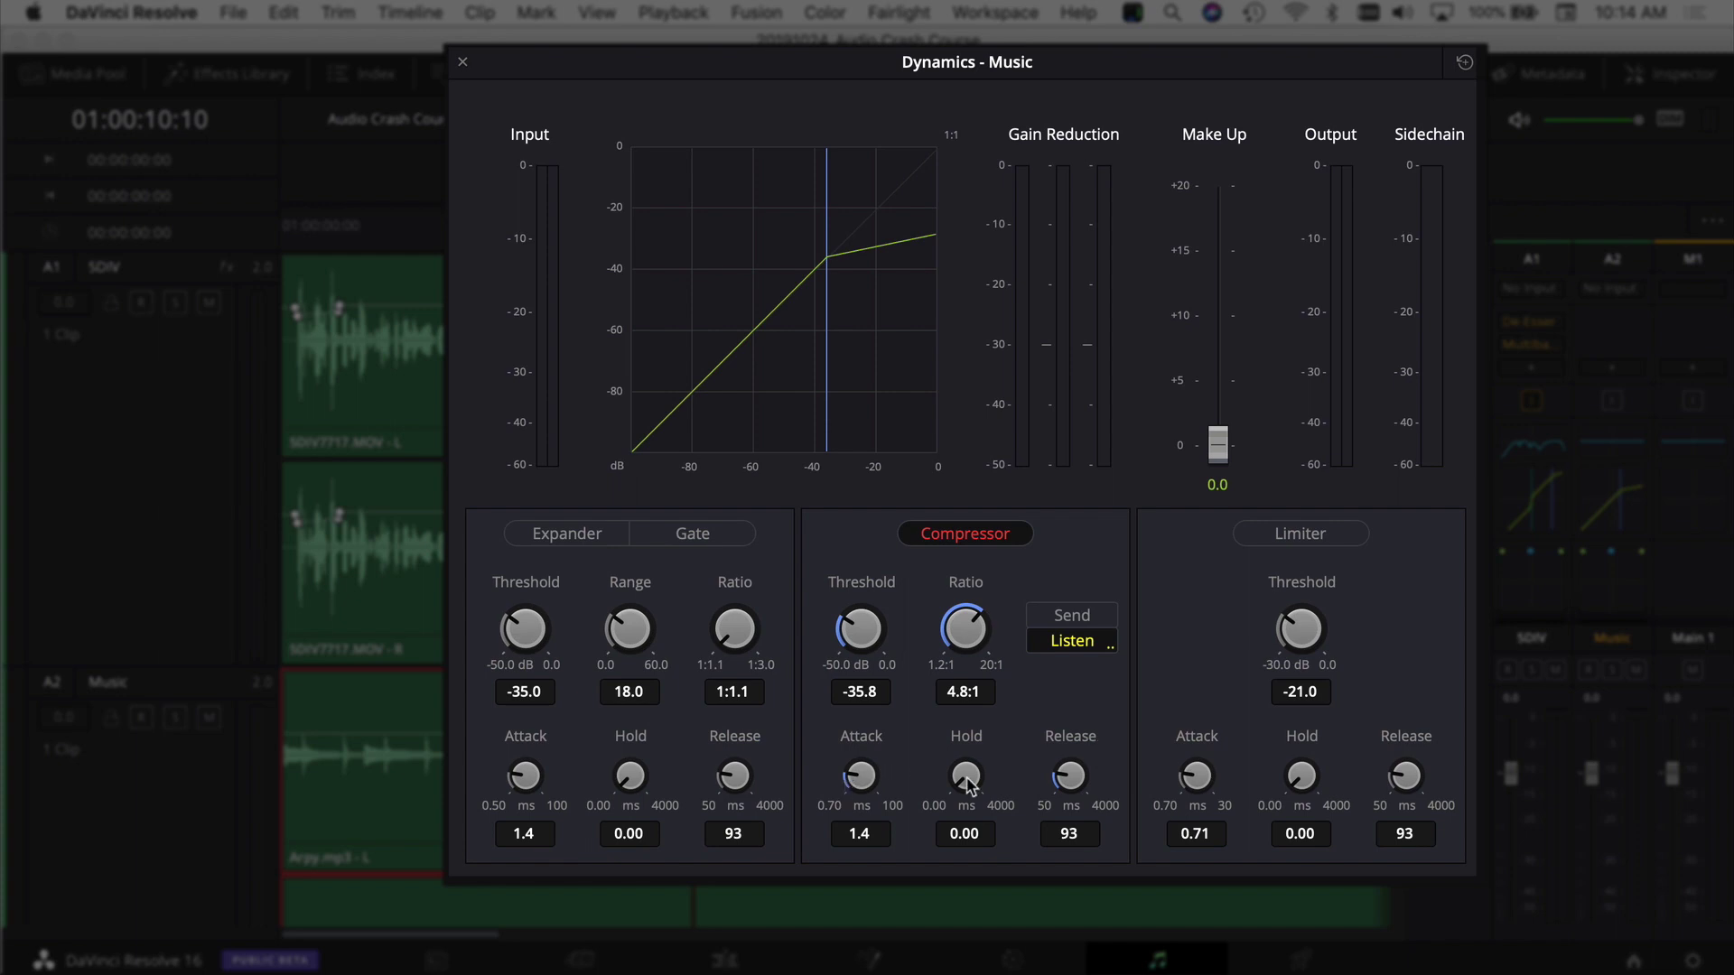
left_click_drag(965, 781, 1074, 756)
left_click_drag(1074, 780, 1147, 776)
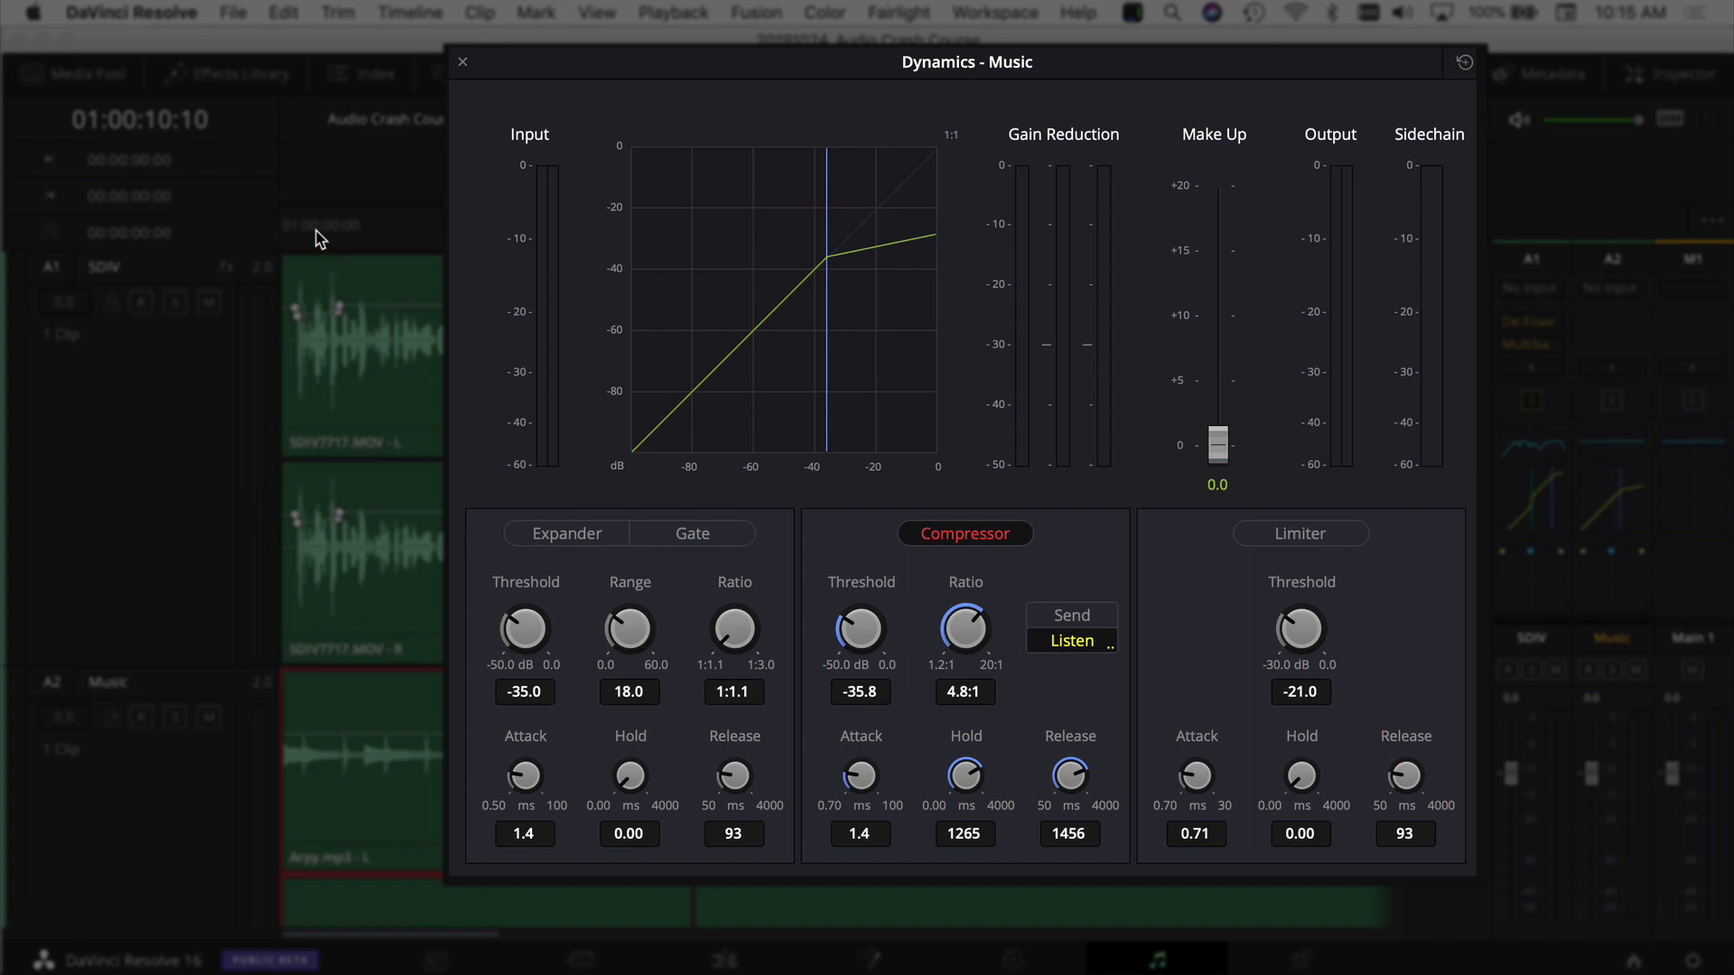
Replay the first three seconds of the mix to check how the voice ducks the music
left_click_drag(316, 239, 225, 242)
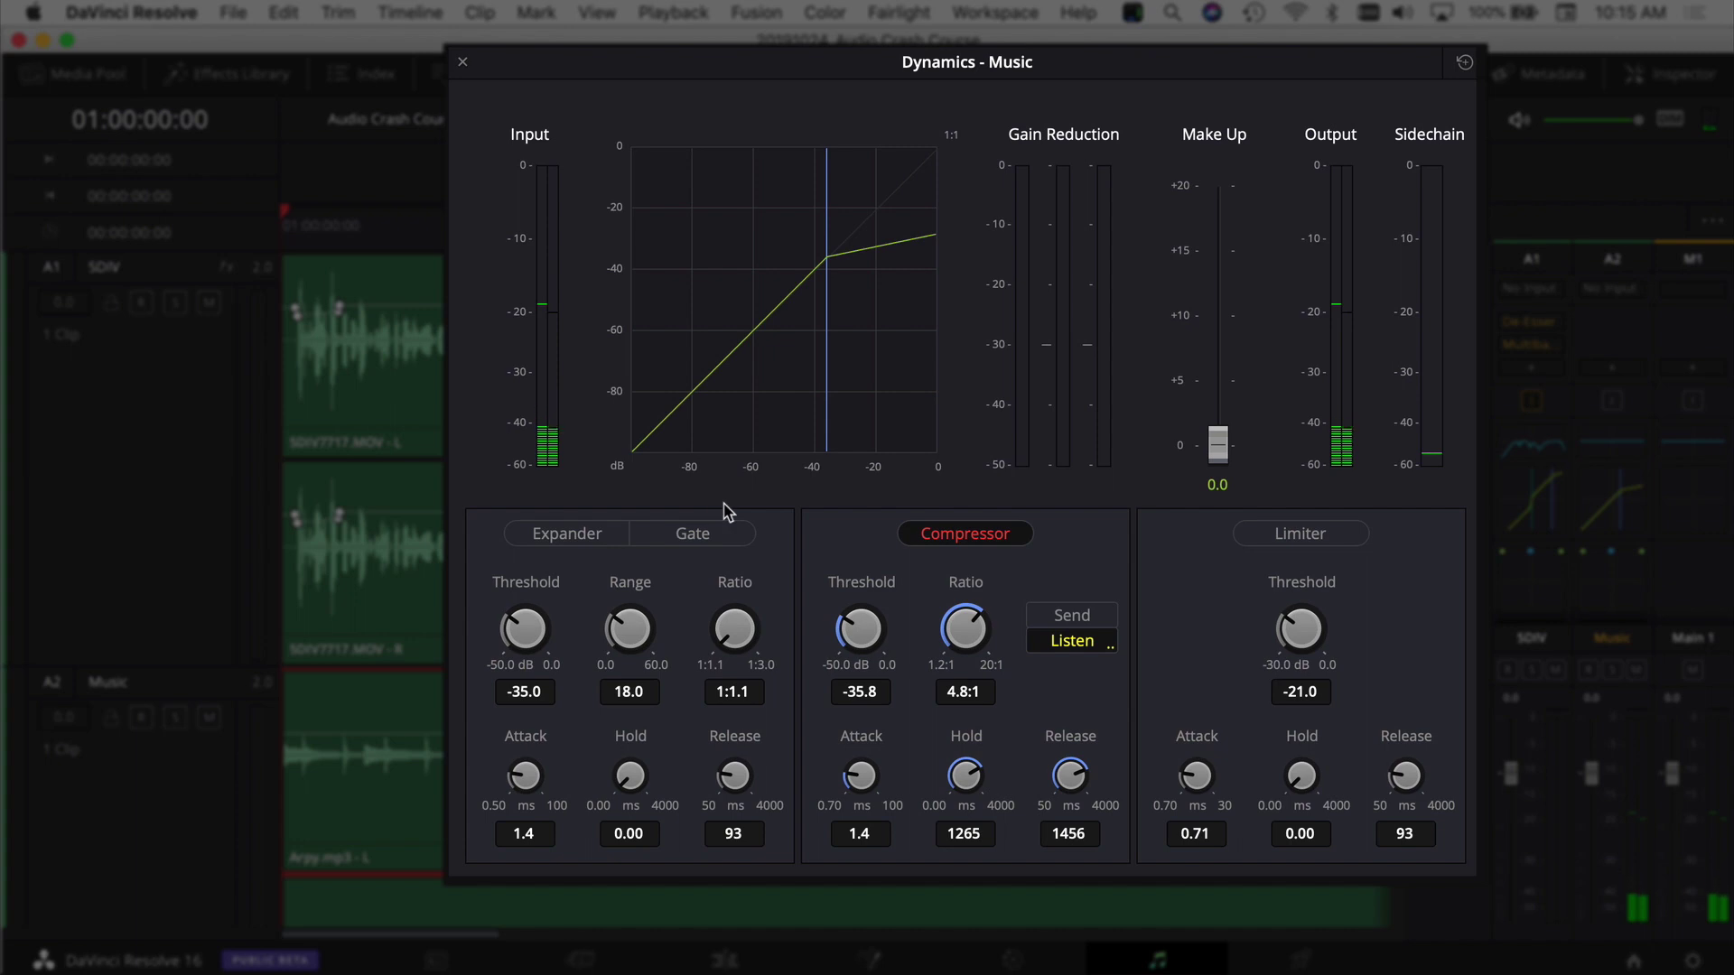
key("space")
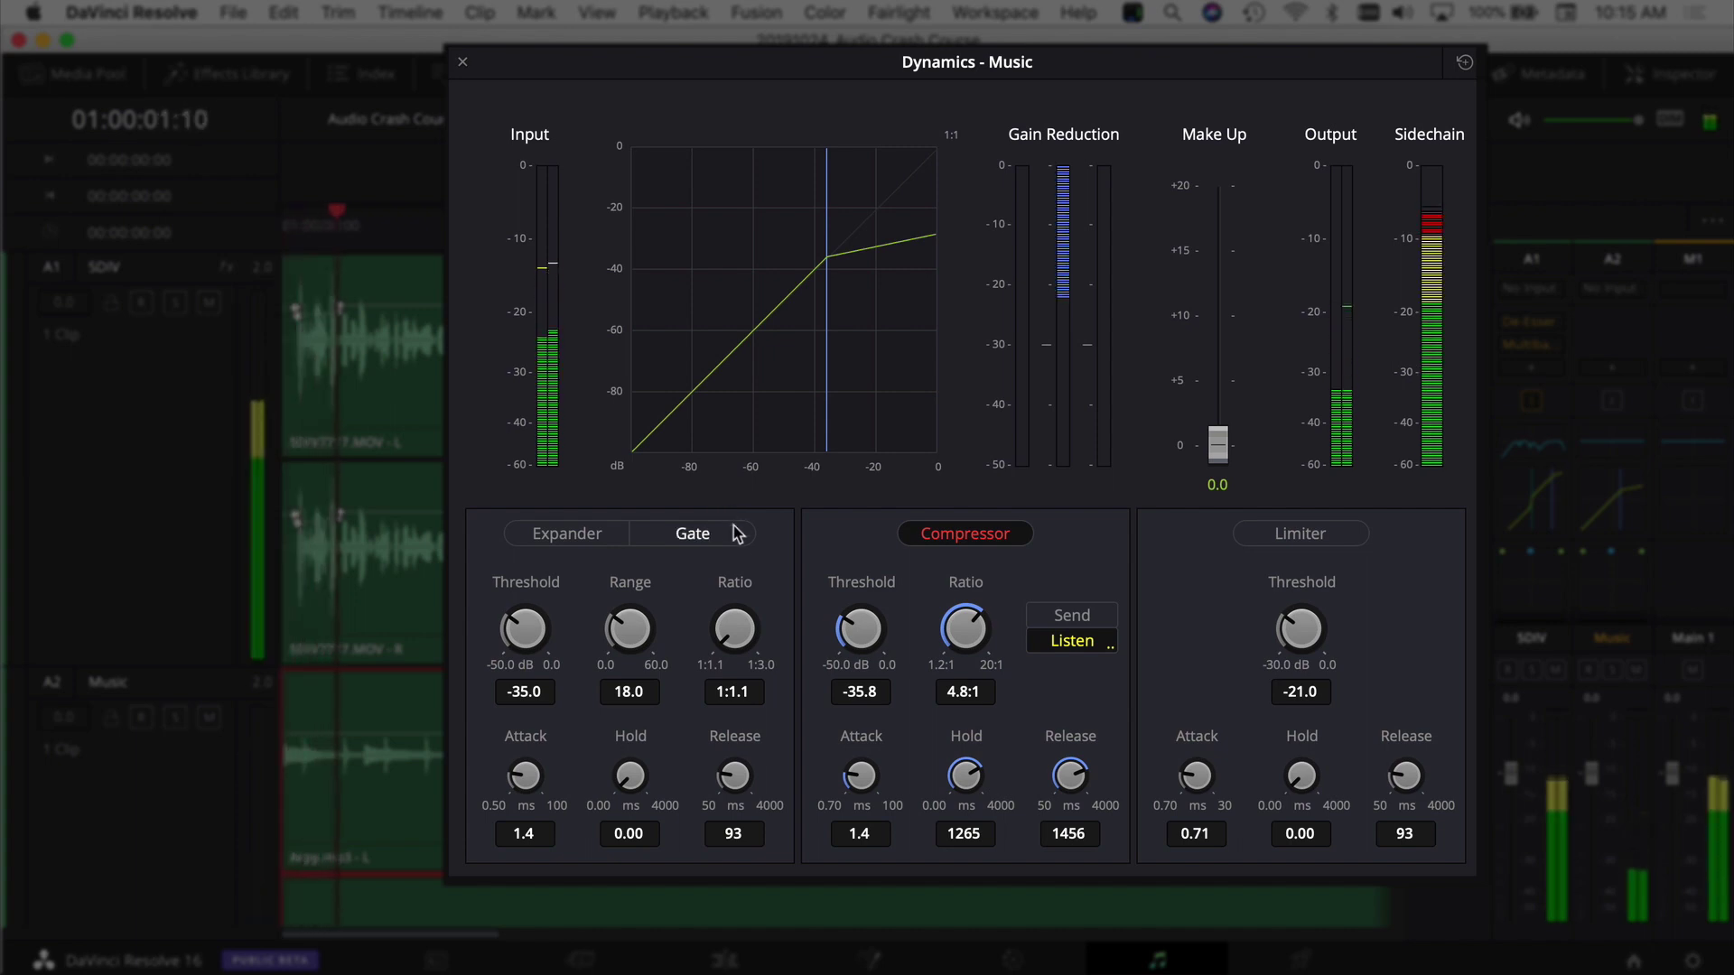
key("space")
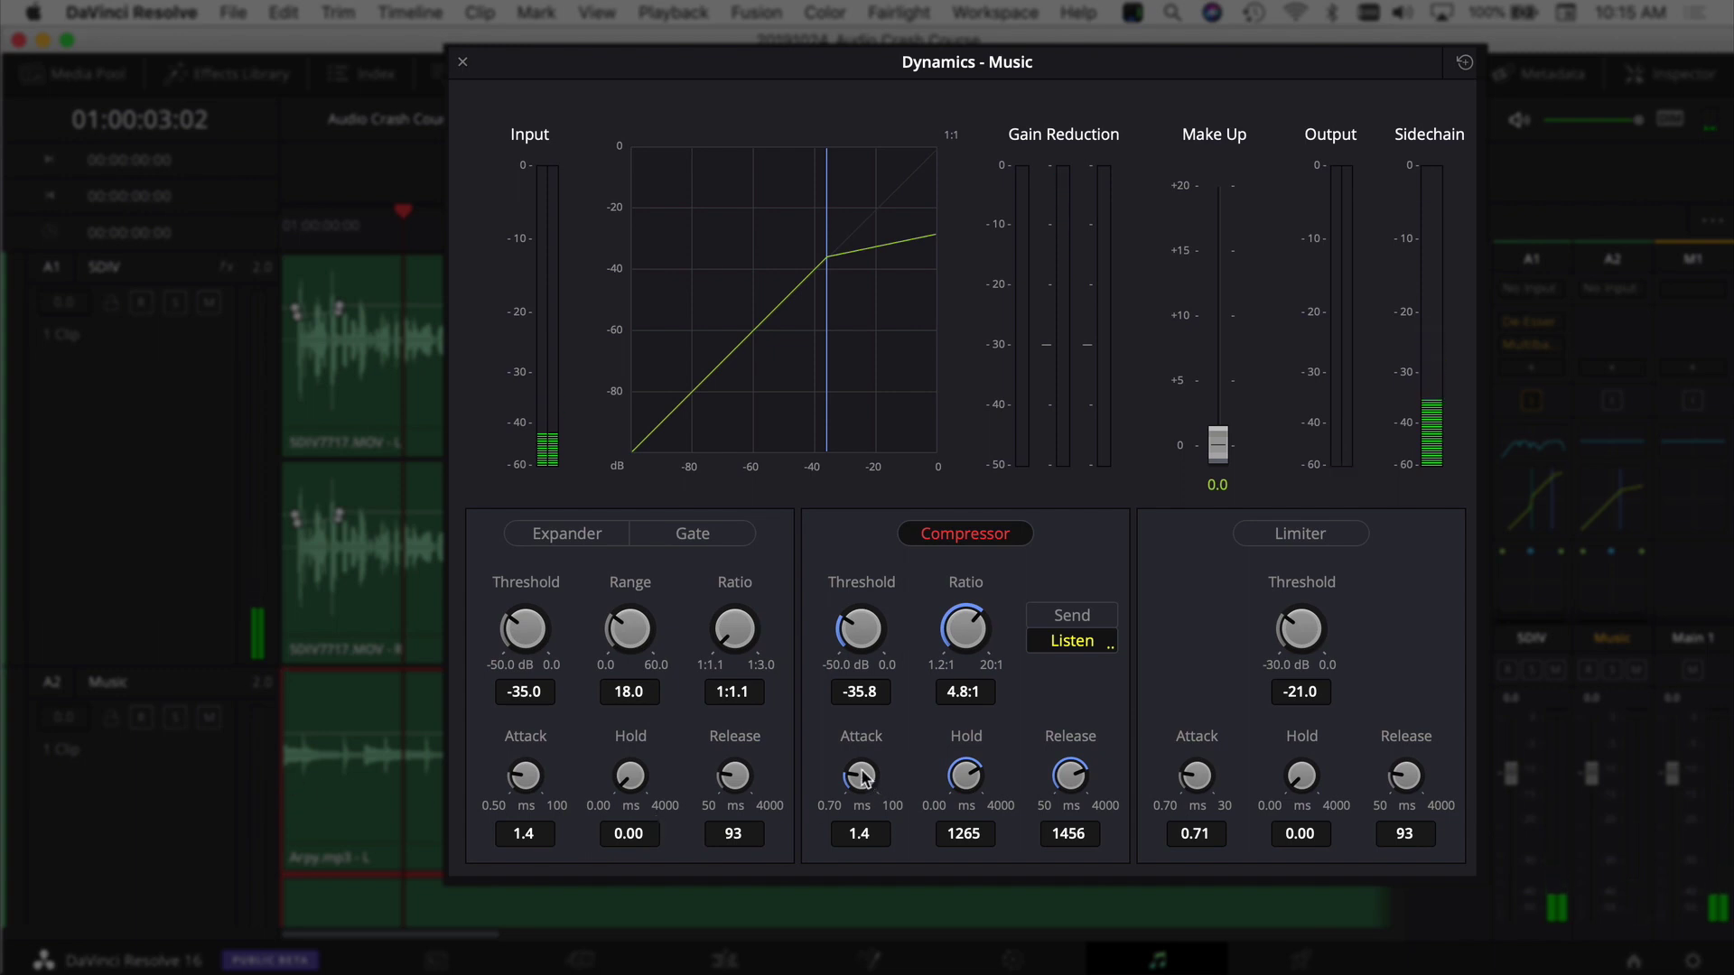
Set the music Compressor's attack to 5.3 ms and replay the first seconds of the mix to check the ducking
left_click_drag(859, 775, 889, 779)
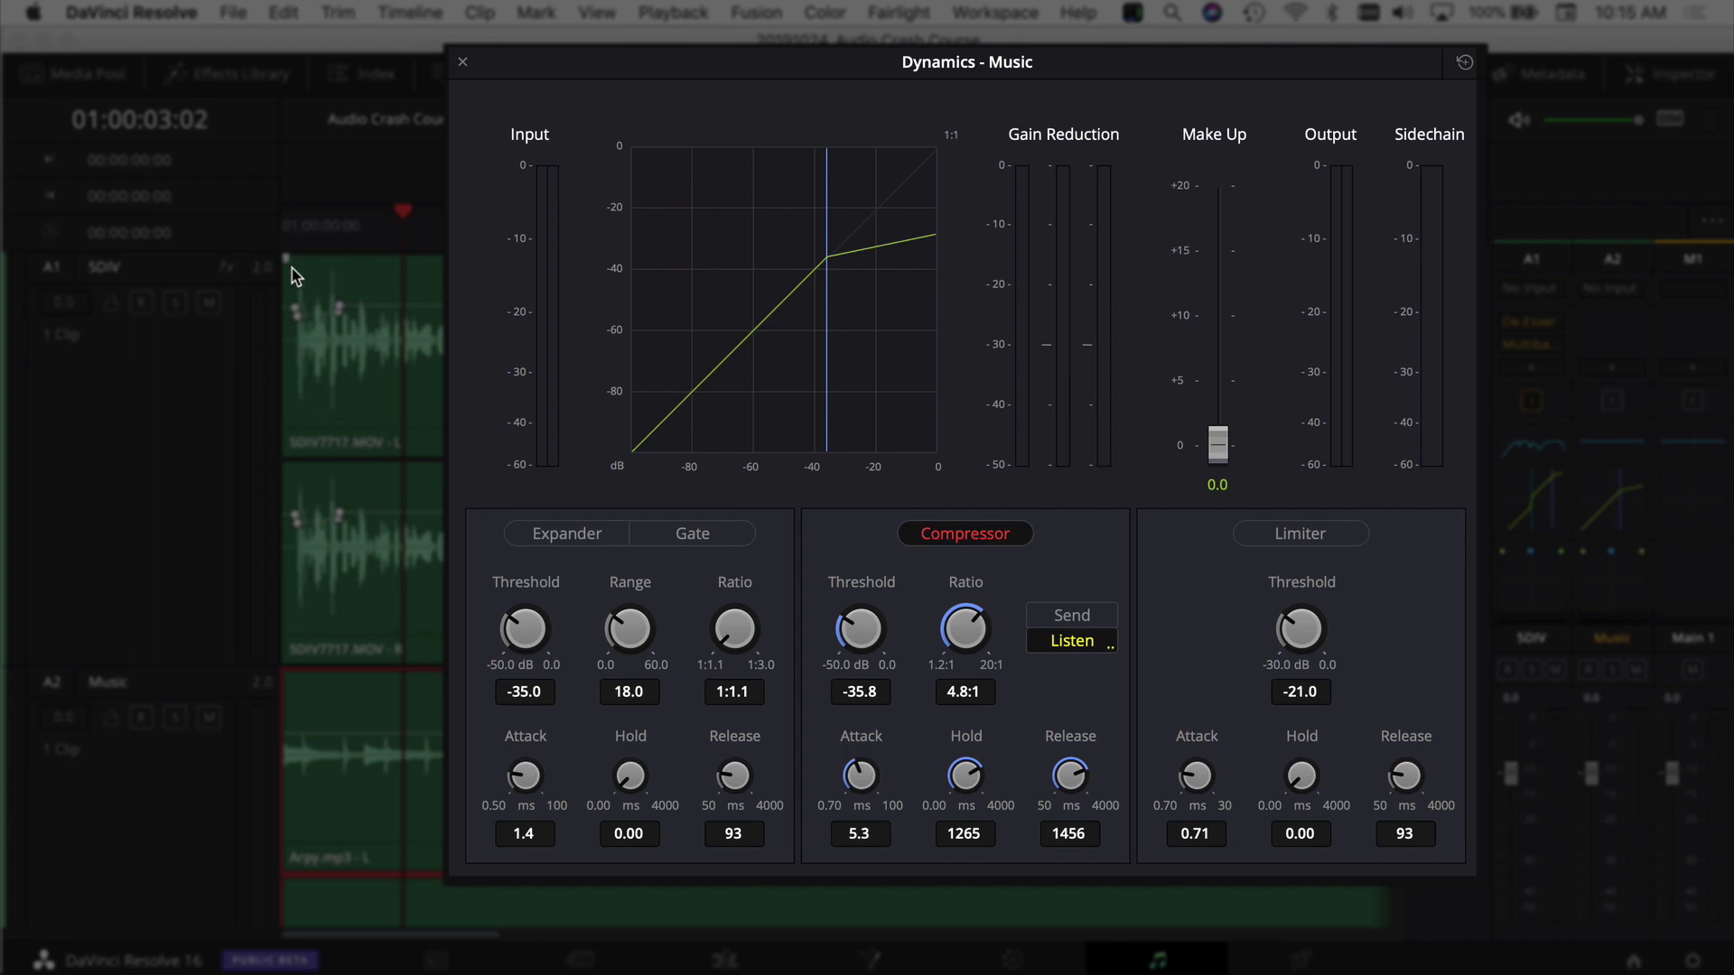
key("Home")
key("space")
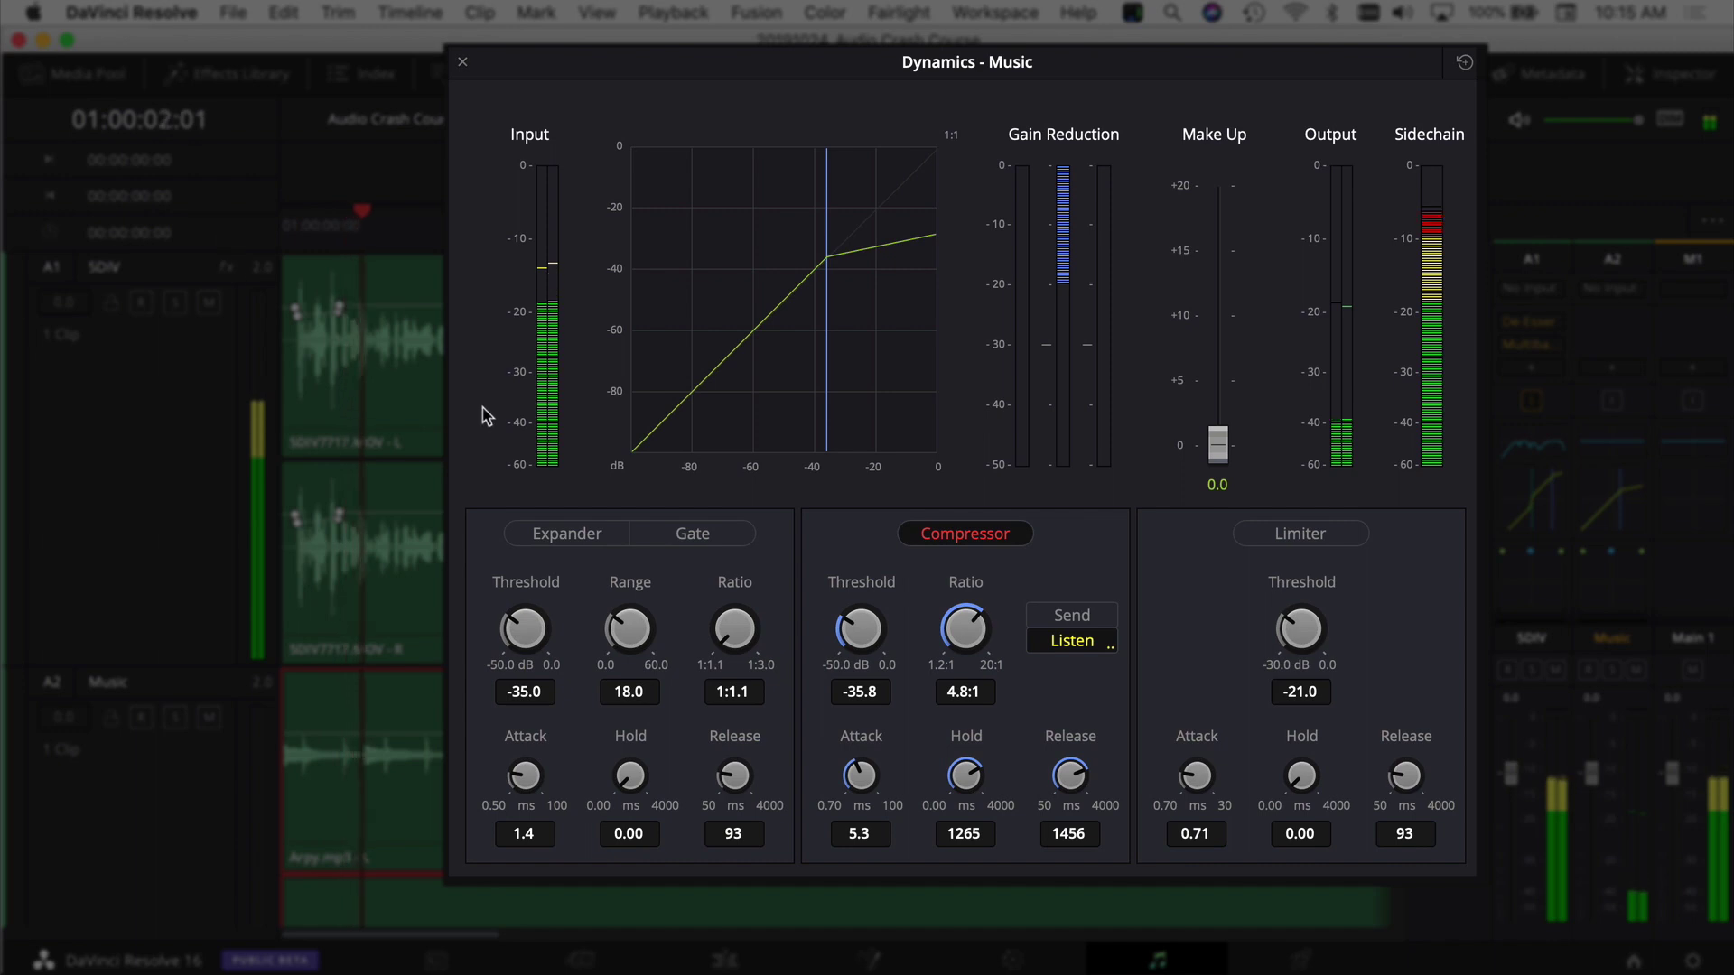
key("space")
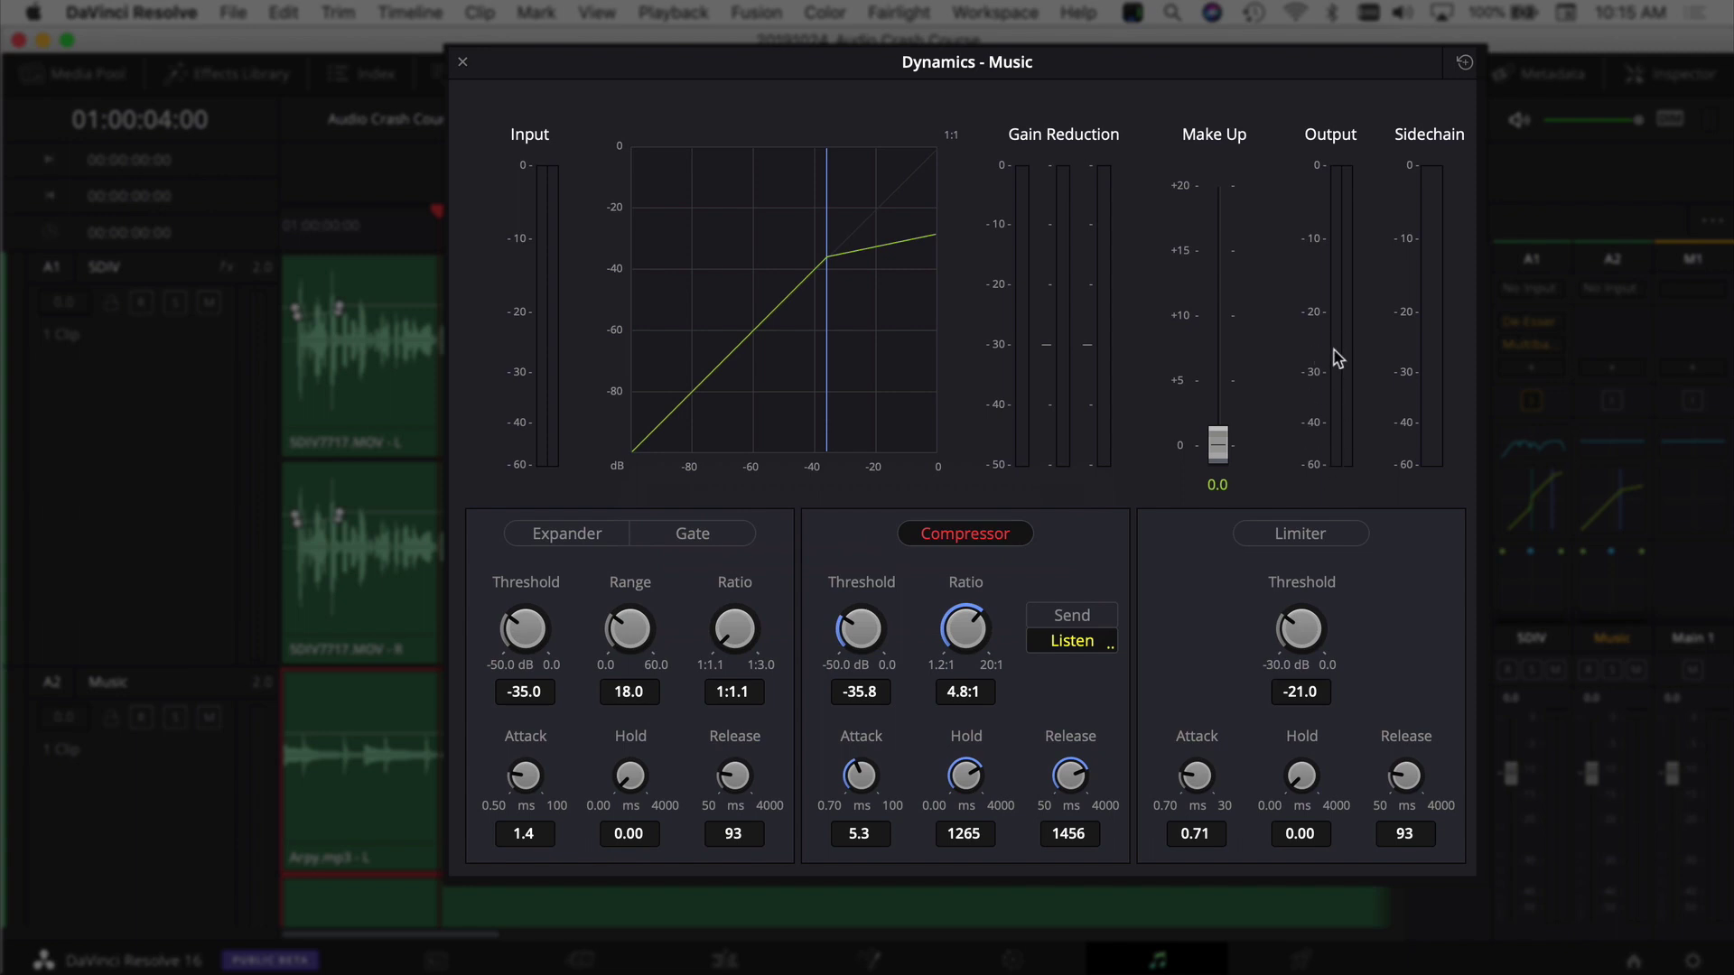
key("Home")
key("space")
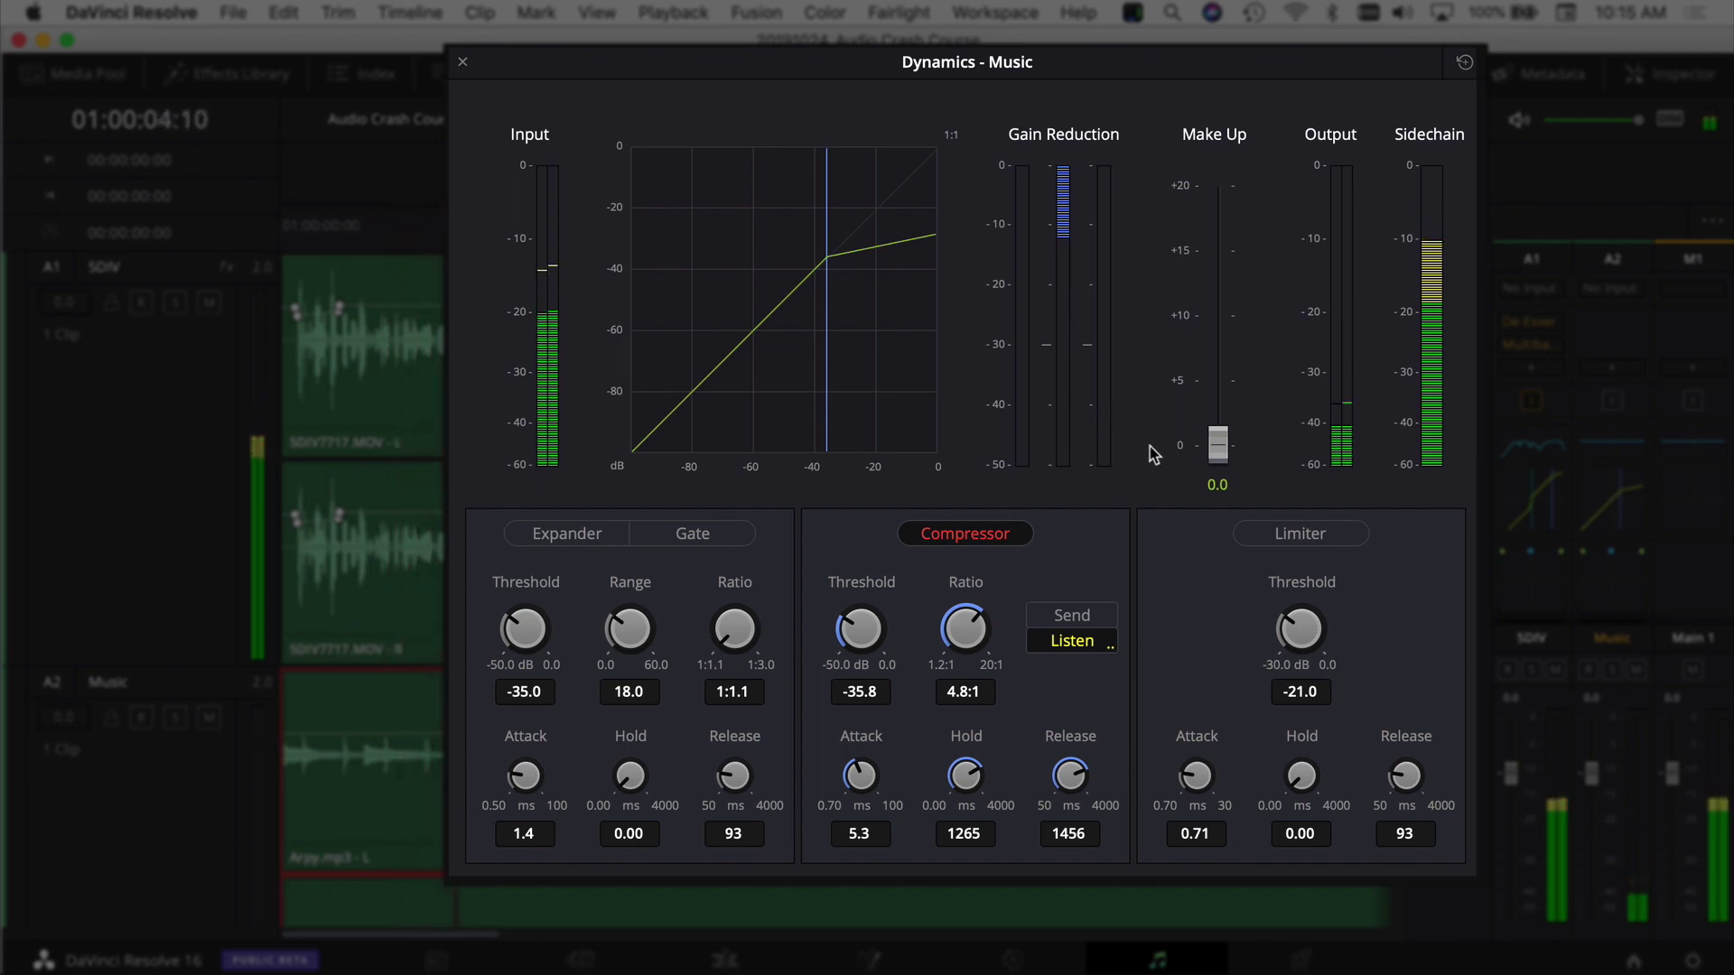
Set the music Compressor's threshold to -20.9 dB and its ratio to 3.3:1 while playing the mix from the timeline start
key("space")
mouse_move(862, 649)
left_mouse_down()
mouse_move(923, 649)
mouse_move(858, 640)
left_mouse_up()
key("Home")
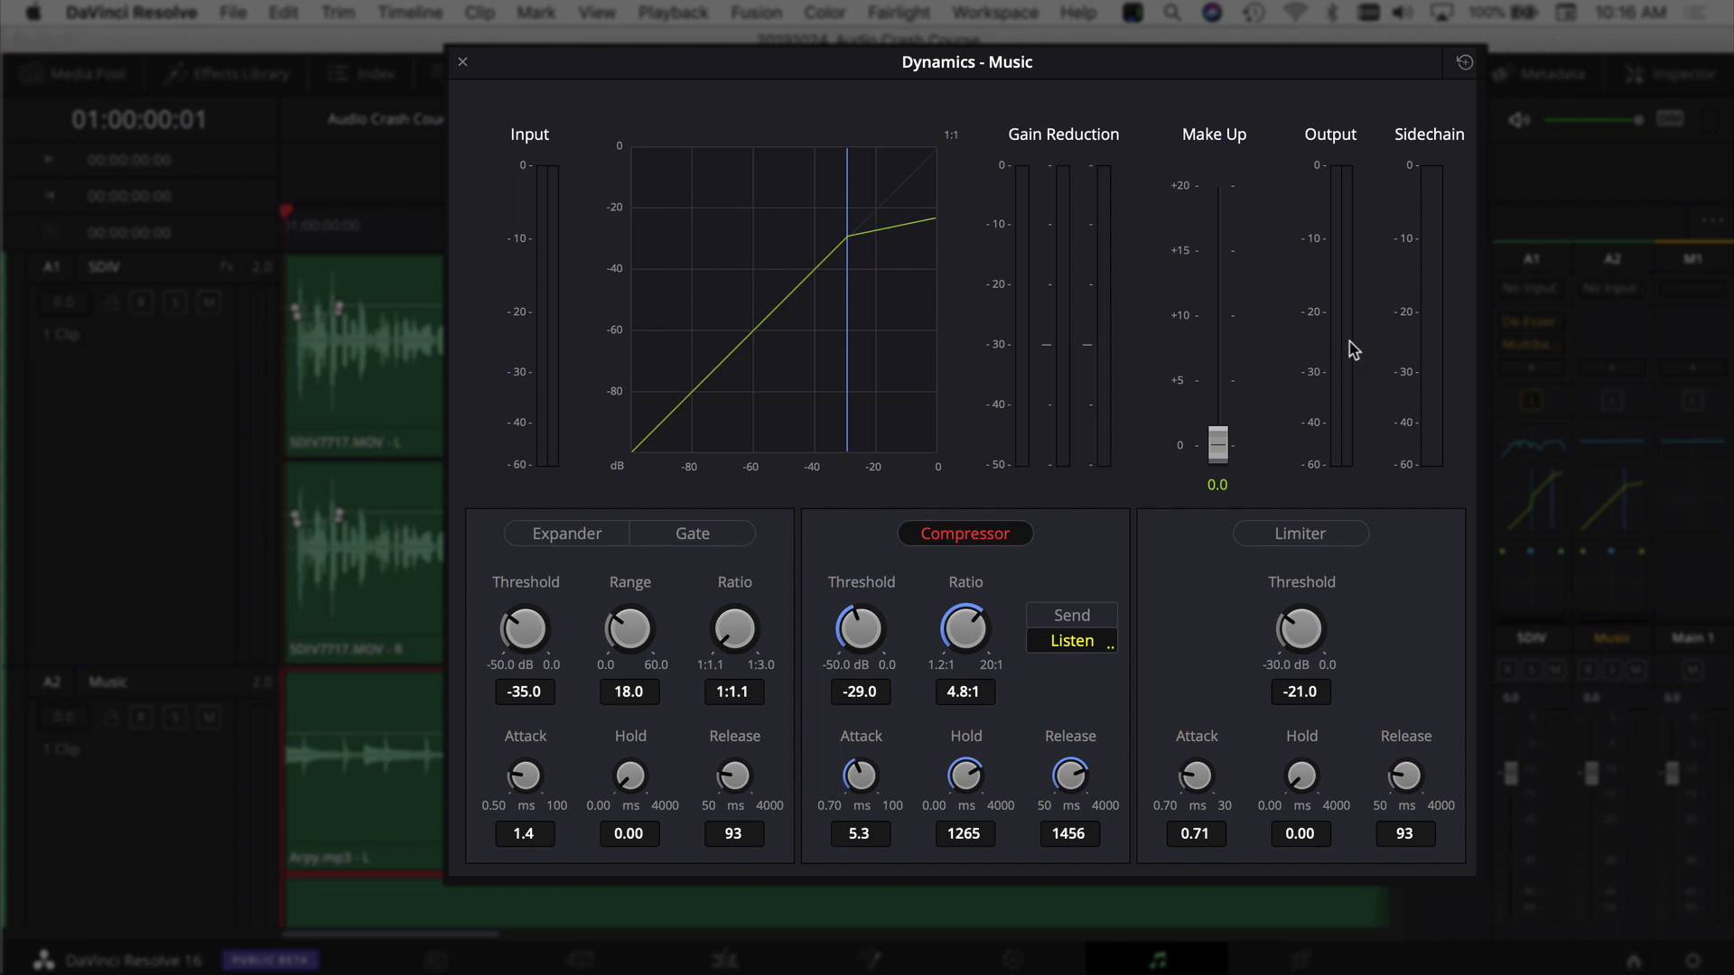
key("space")
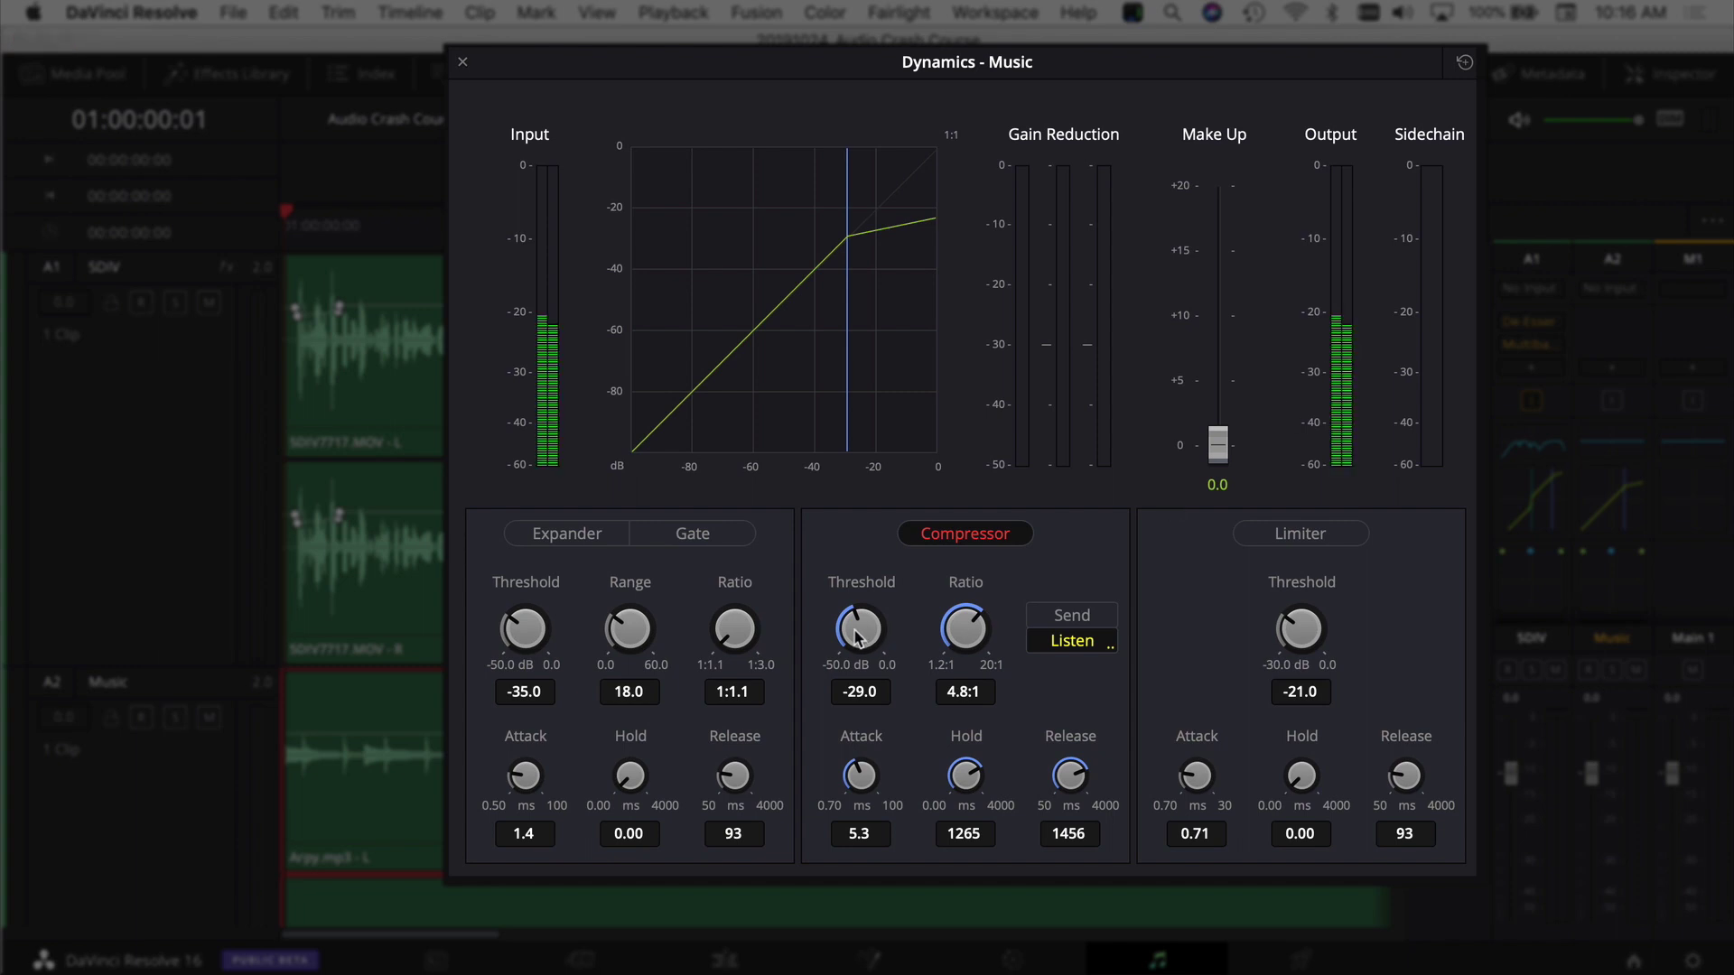
left_click_drag(860, 630, 955, 637)
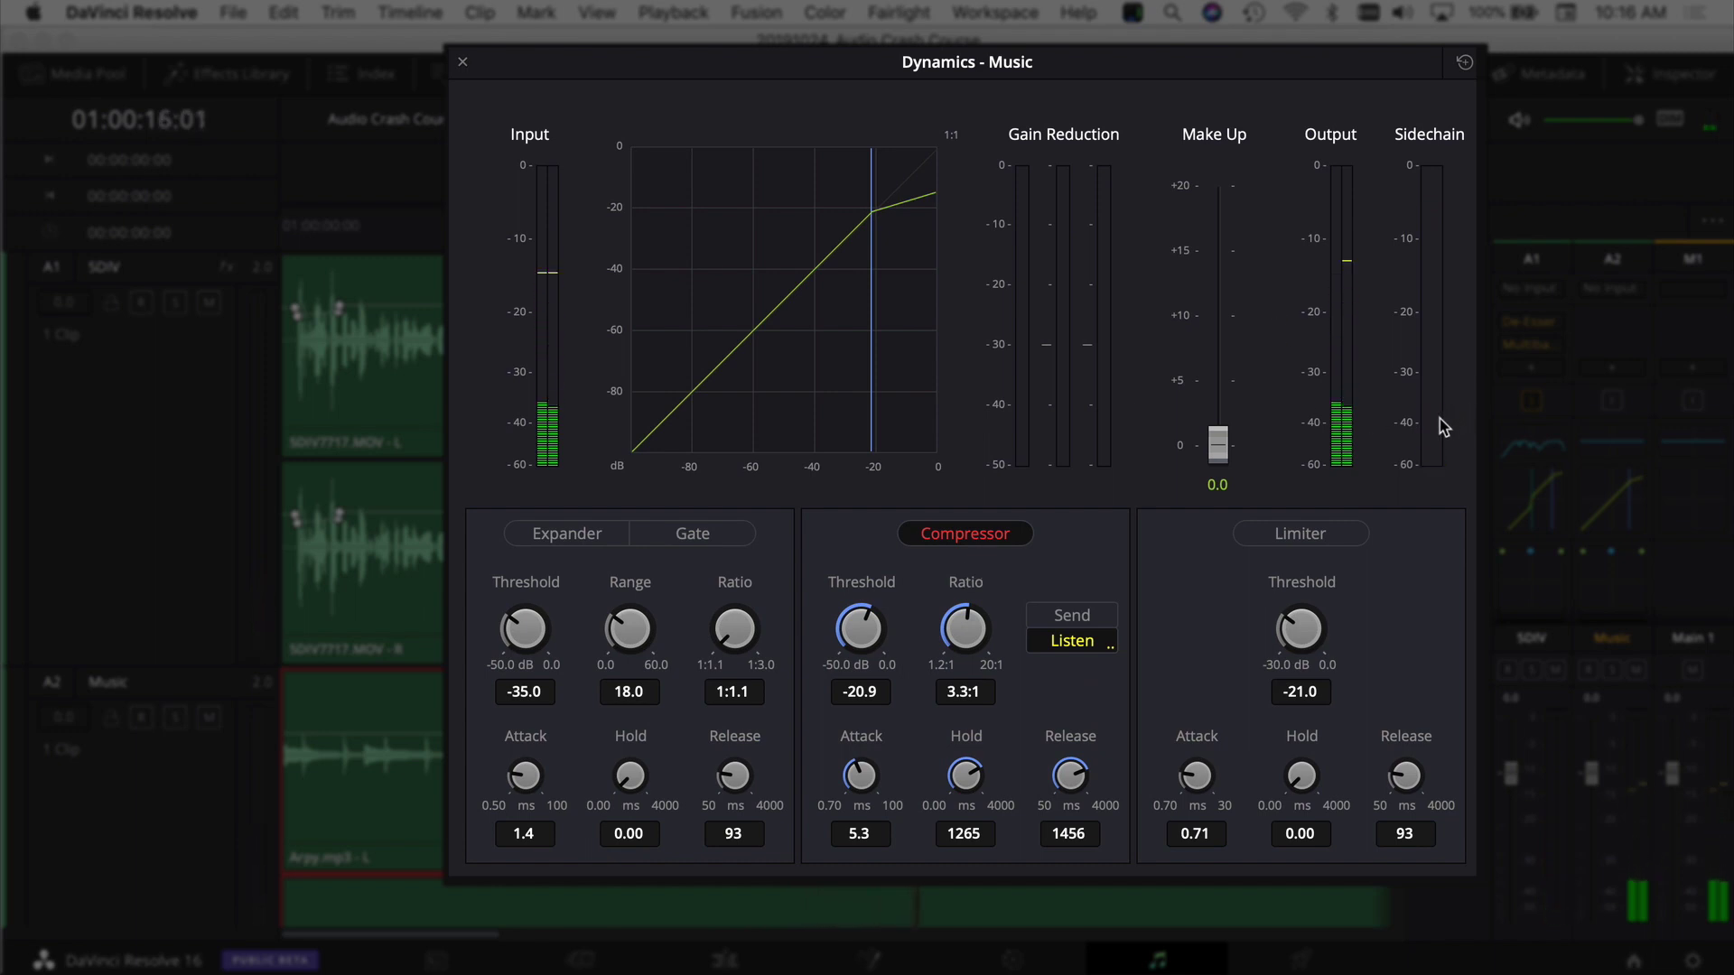
key("space")
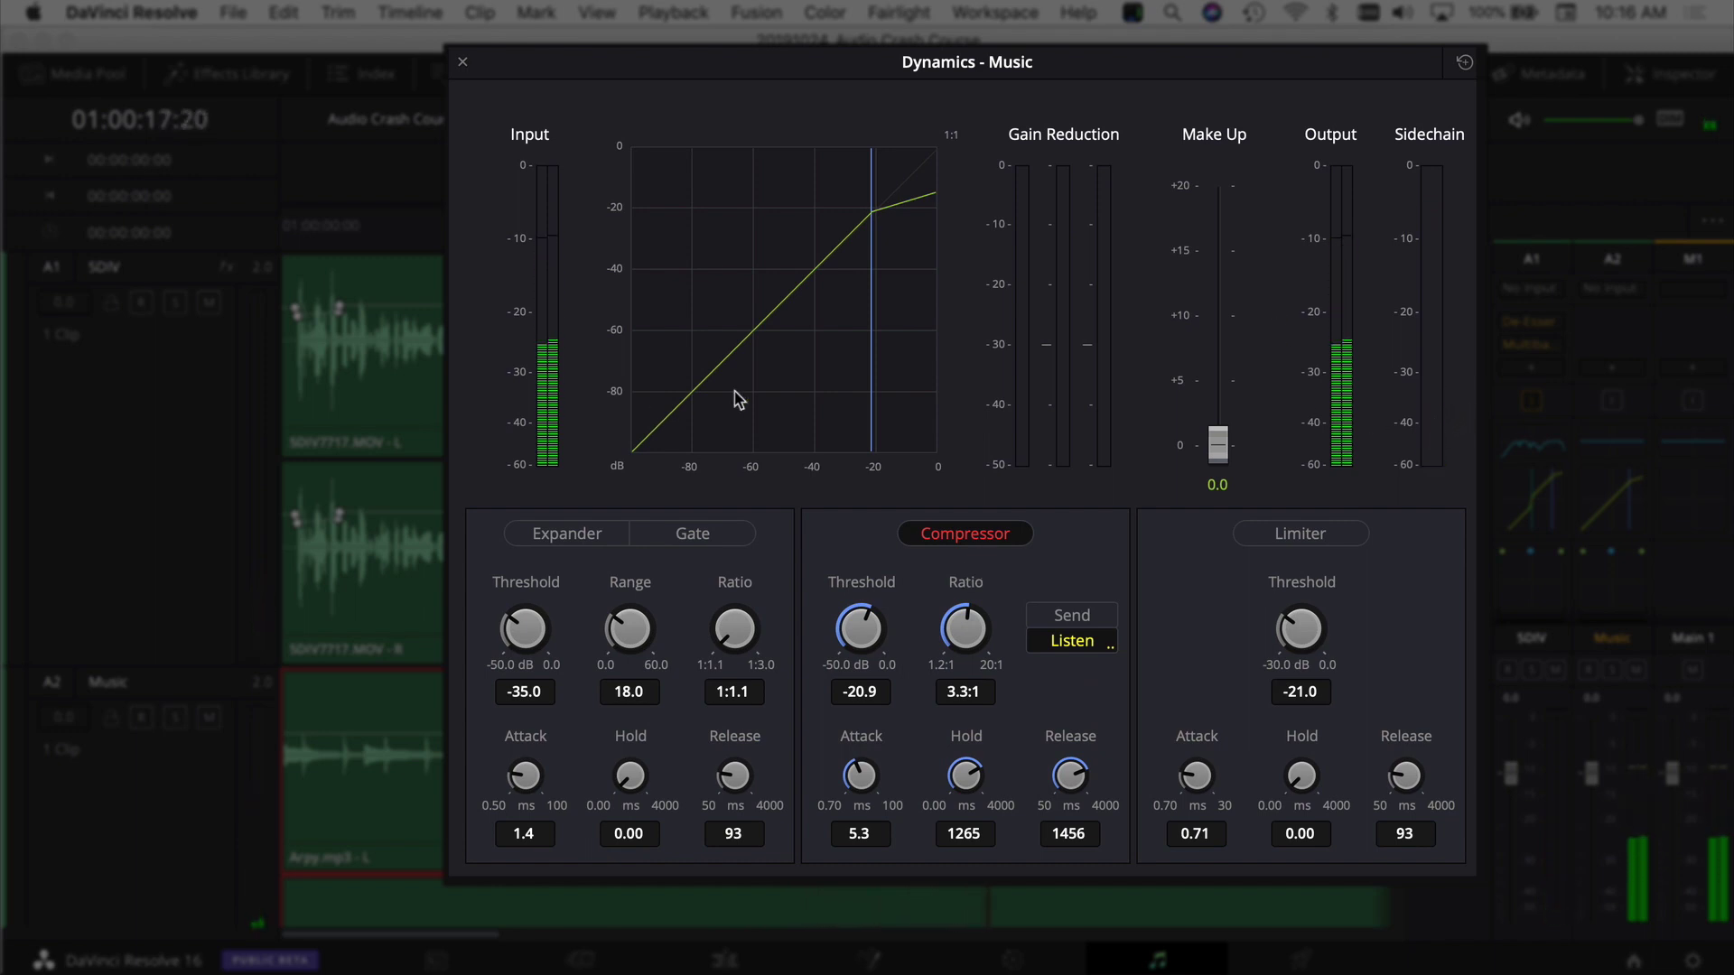
Replay the first three seconds of the mix to check the gain reduction and output level of the music
key("Home")
key("space")
key("space")
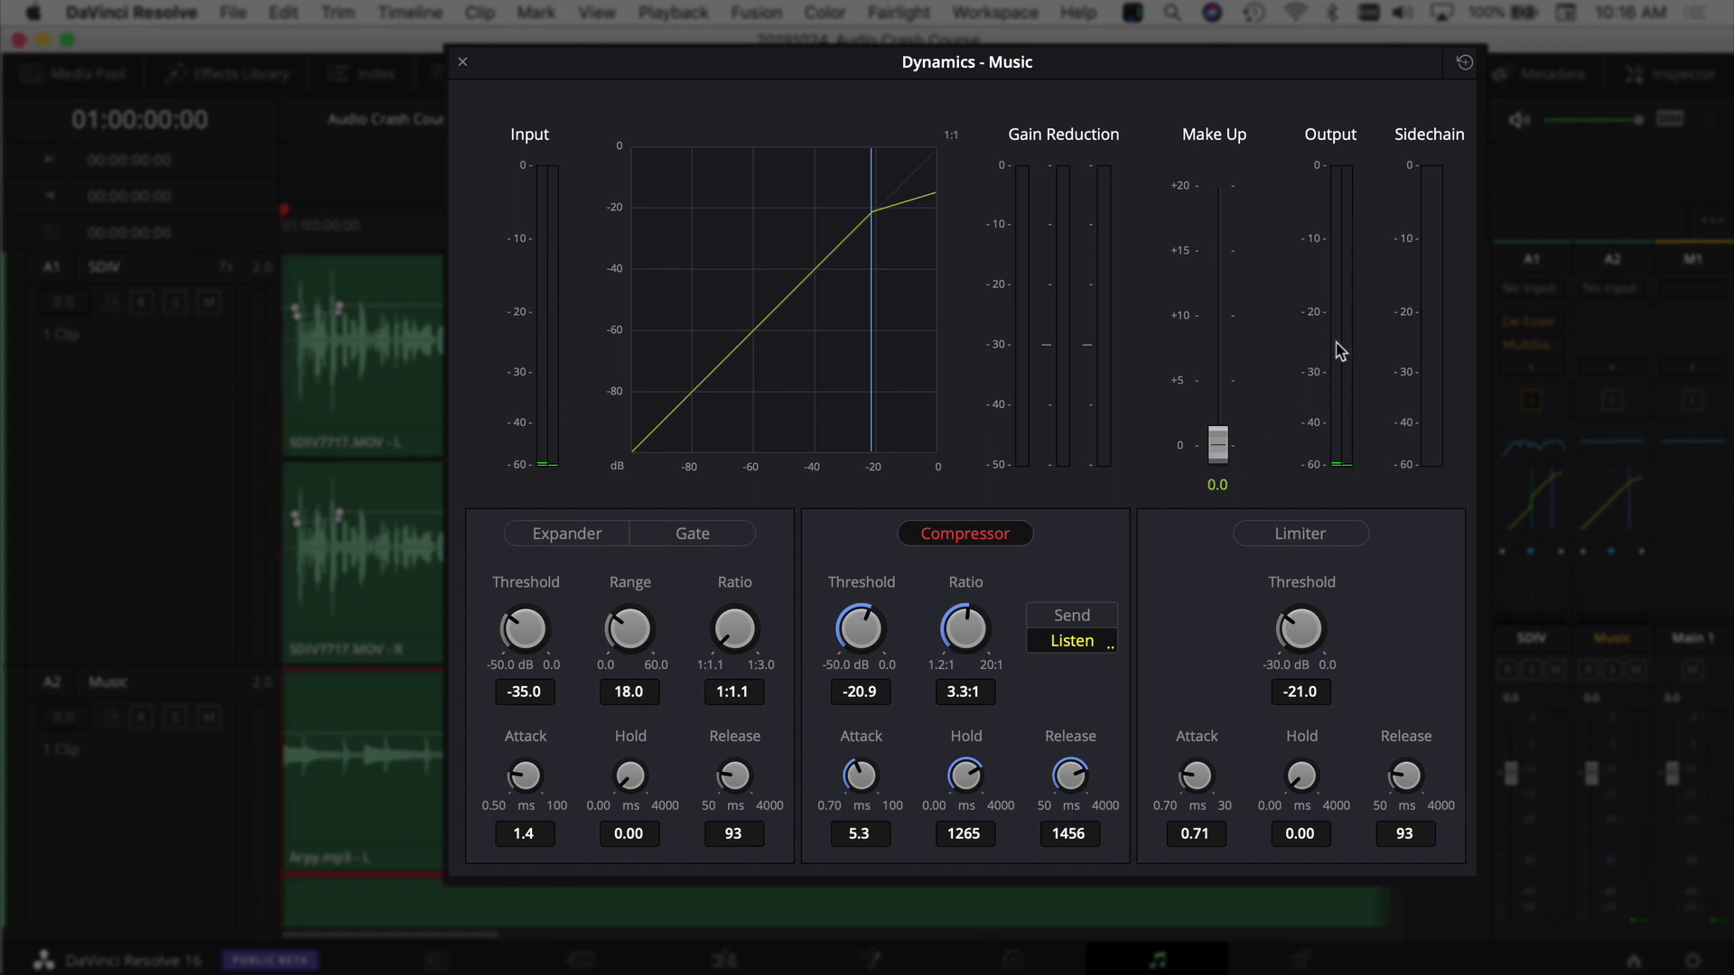
key("space")
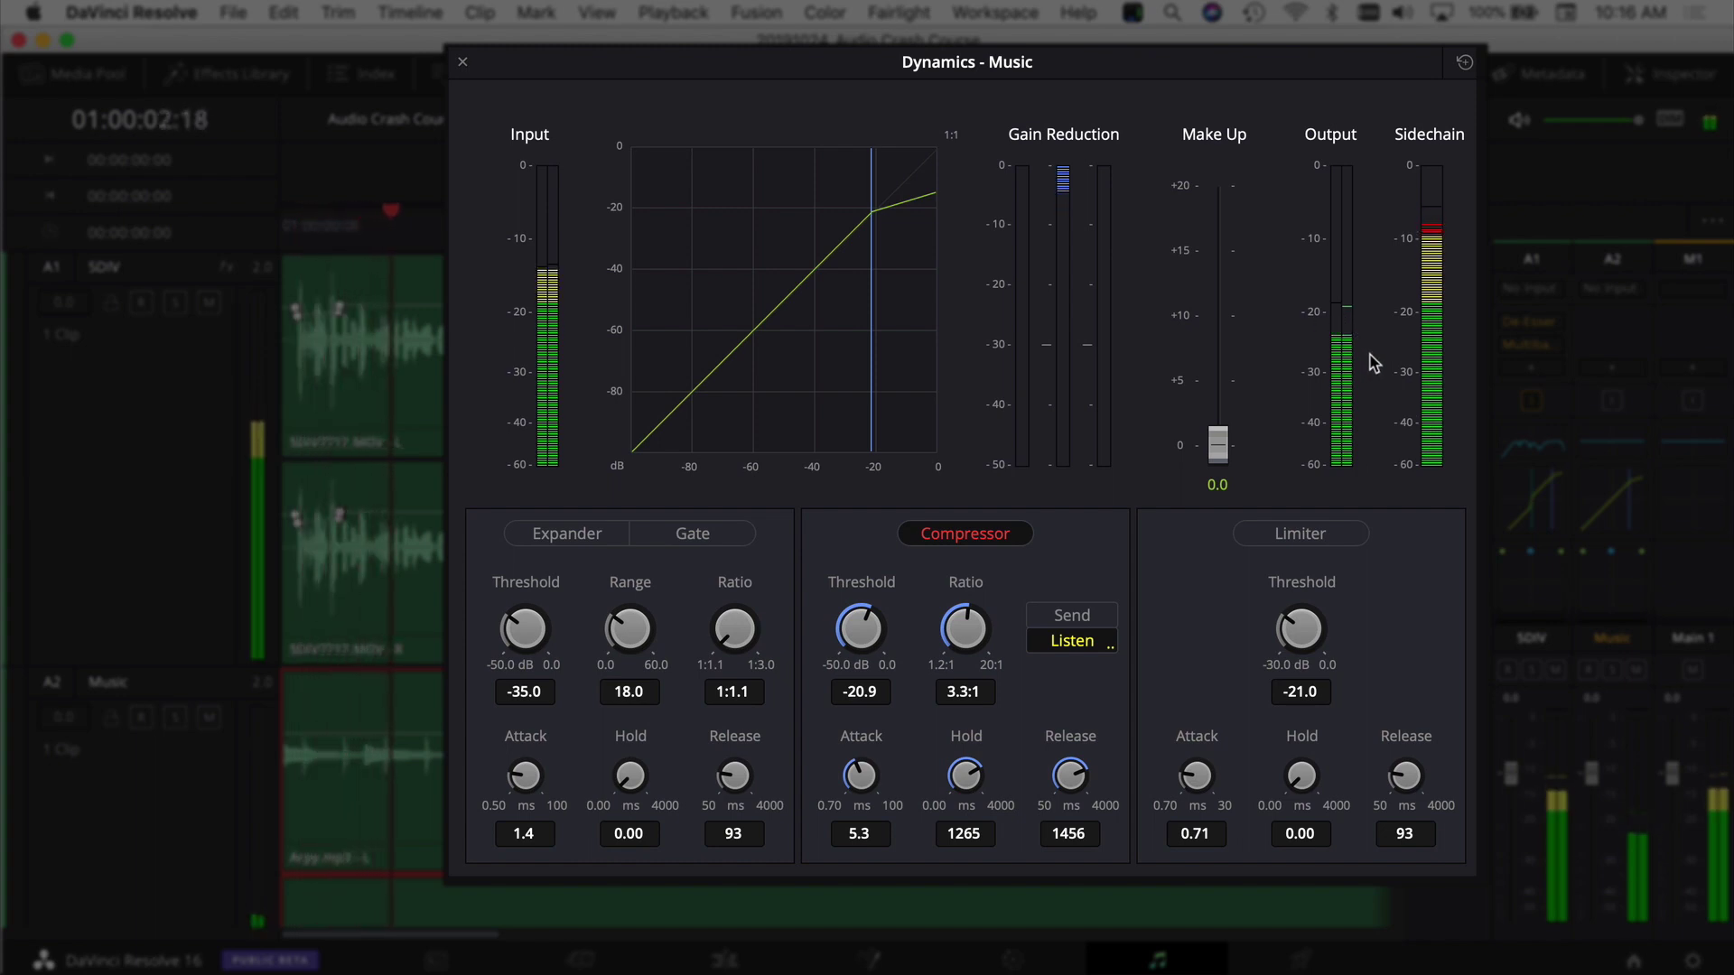
key("space")
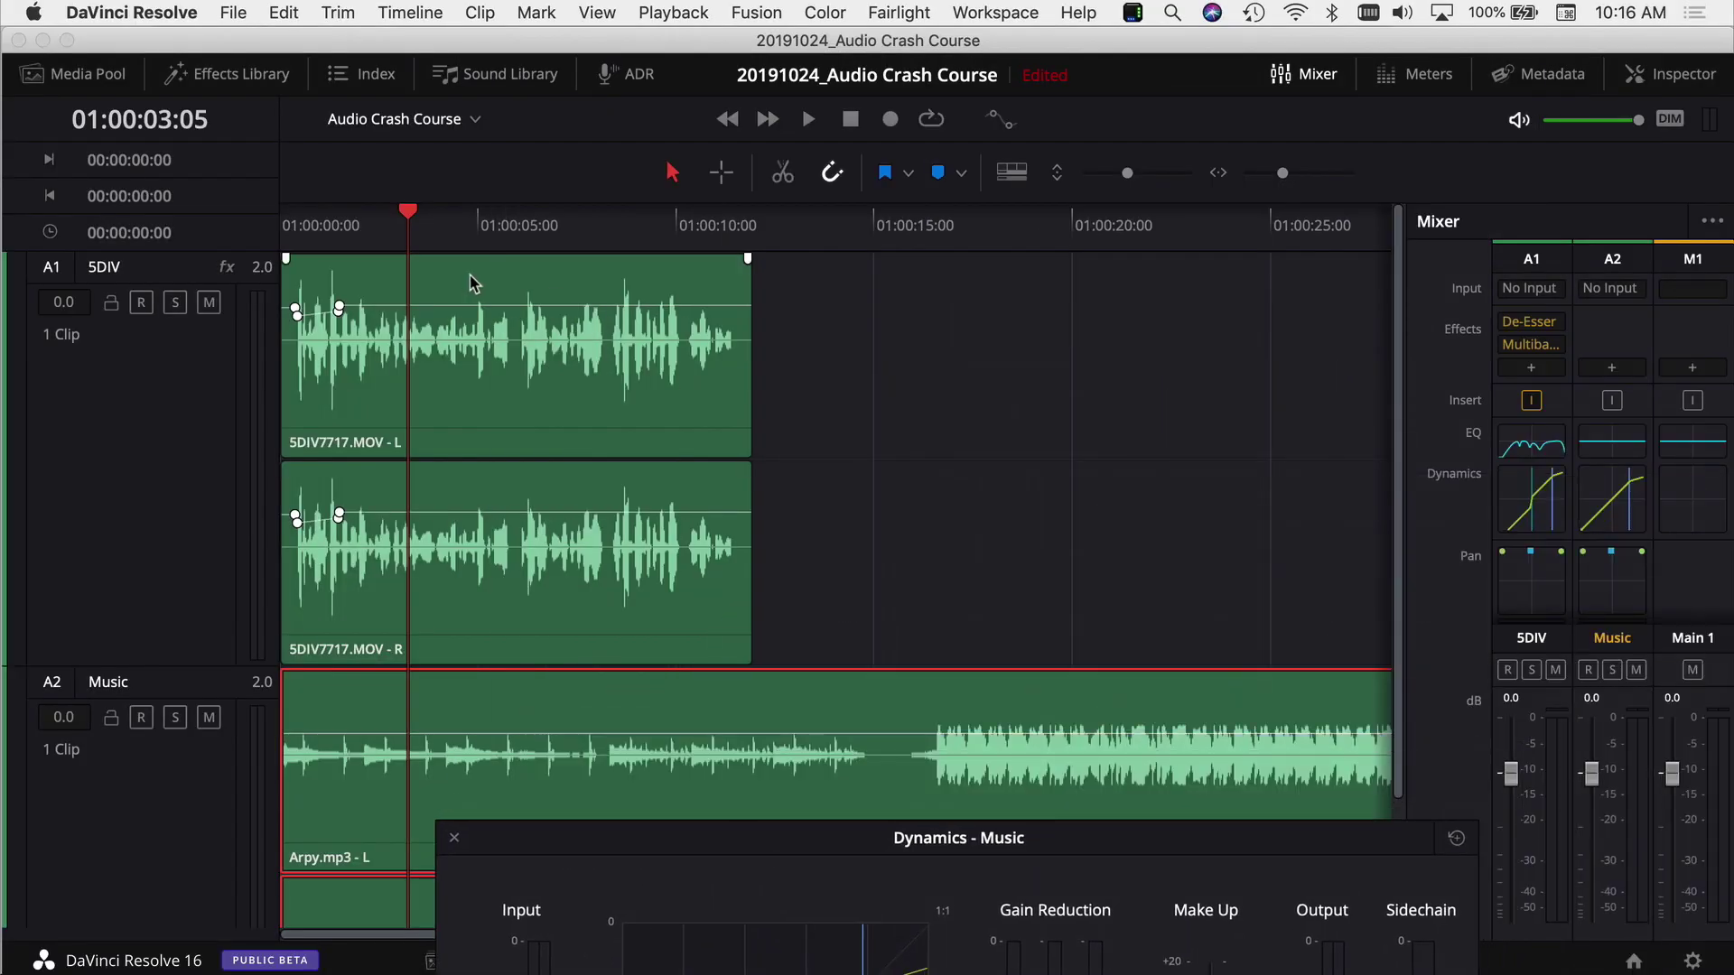
Shift the voice clip on A1 forward by 17:19 so it overlaps the louder section of the music
left_click_drag(456, 282, 1147, 310)
scroll(858, 573, "right", 10)
scroll(852, 565, "left", 4)
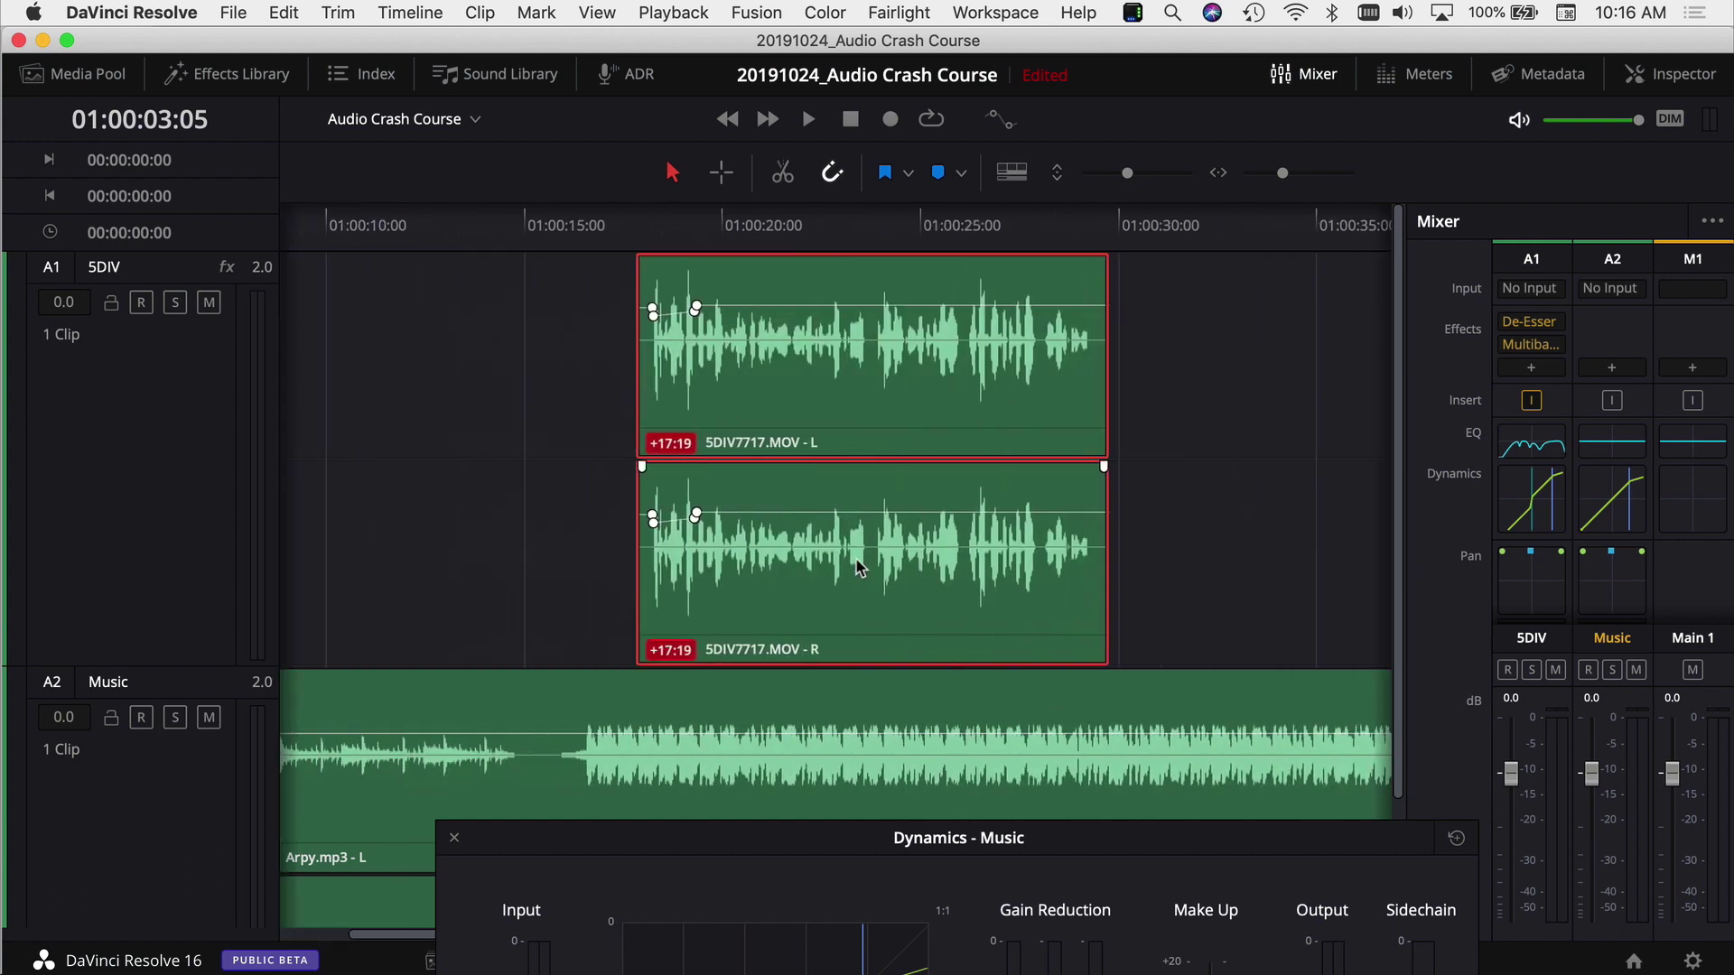
Play the mix from just before the moved voice clip and set the music Compressor's threshold to -22.5 dB
left_click(551, 226)
left_click_drag(804, 858, 1053, 401)
key("space")
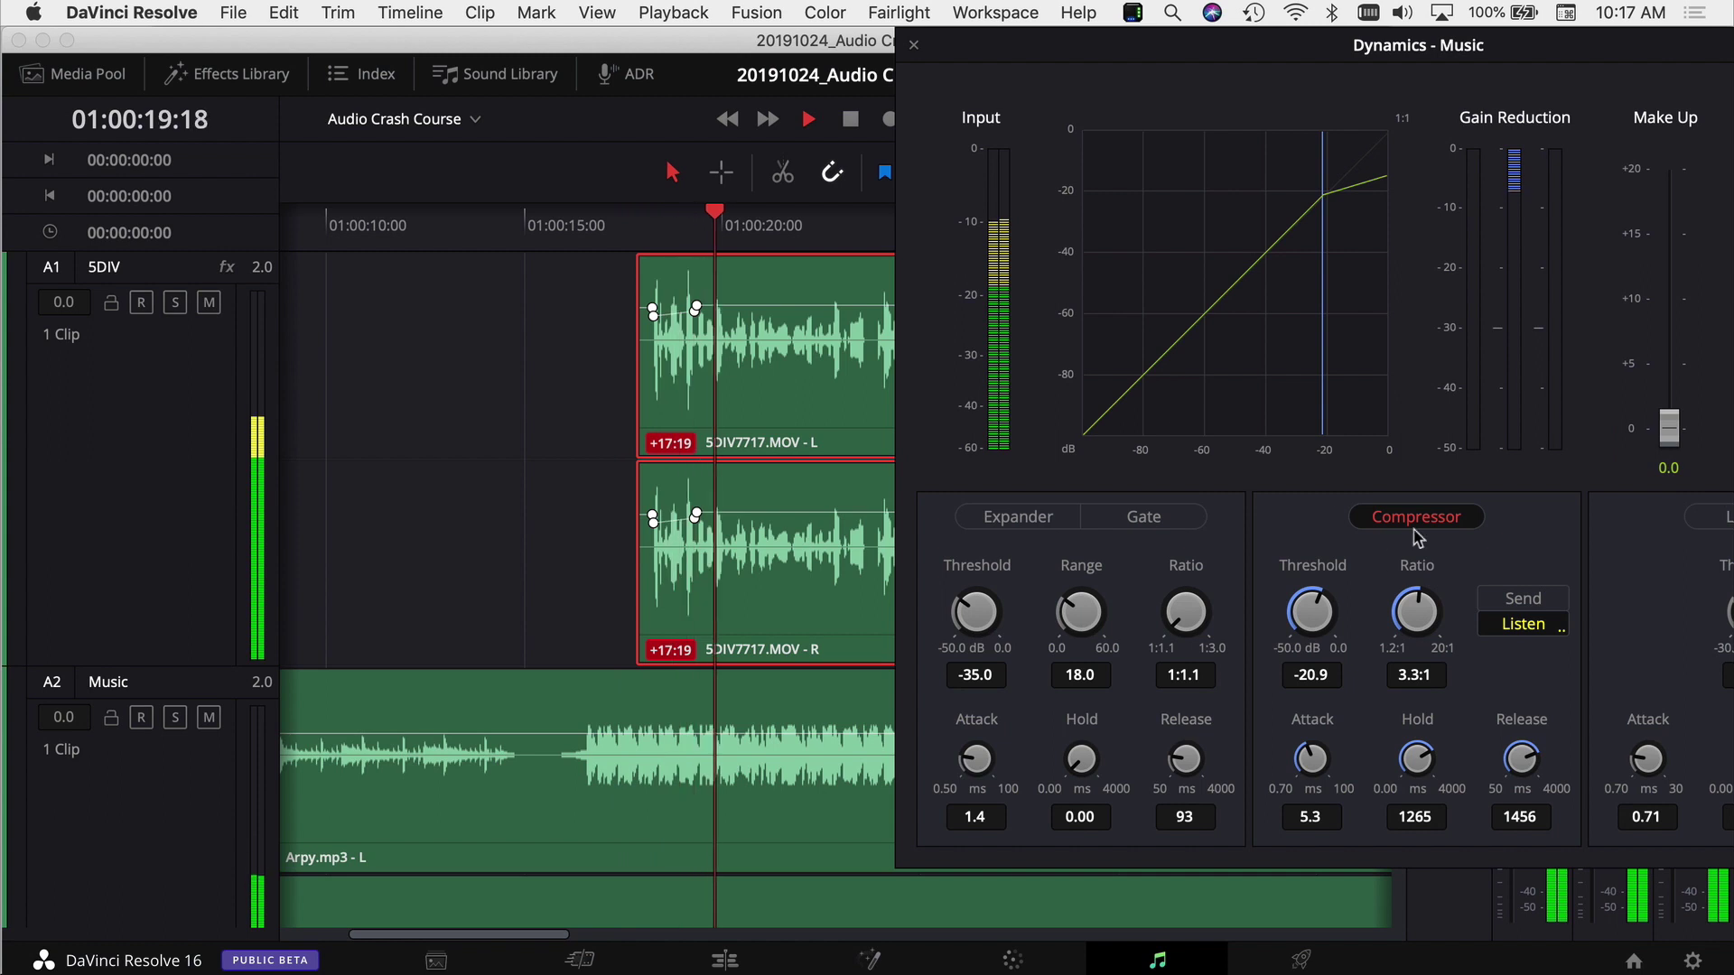
left_click_drag(1416, 45, 763, 45)
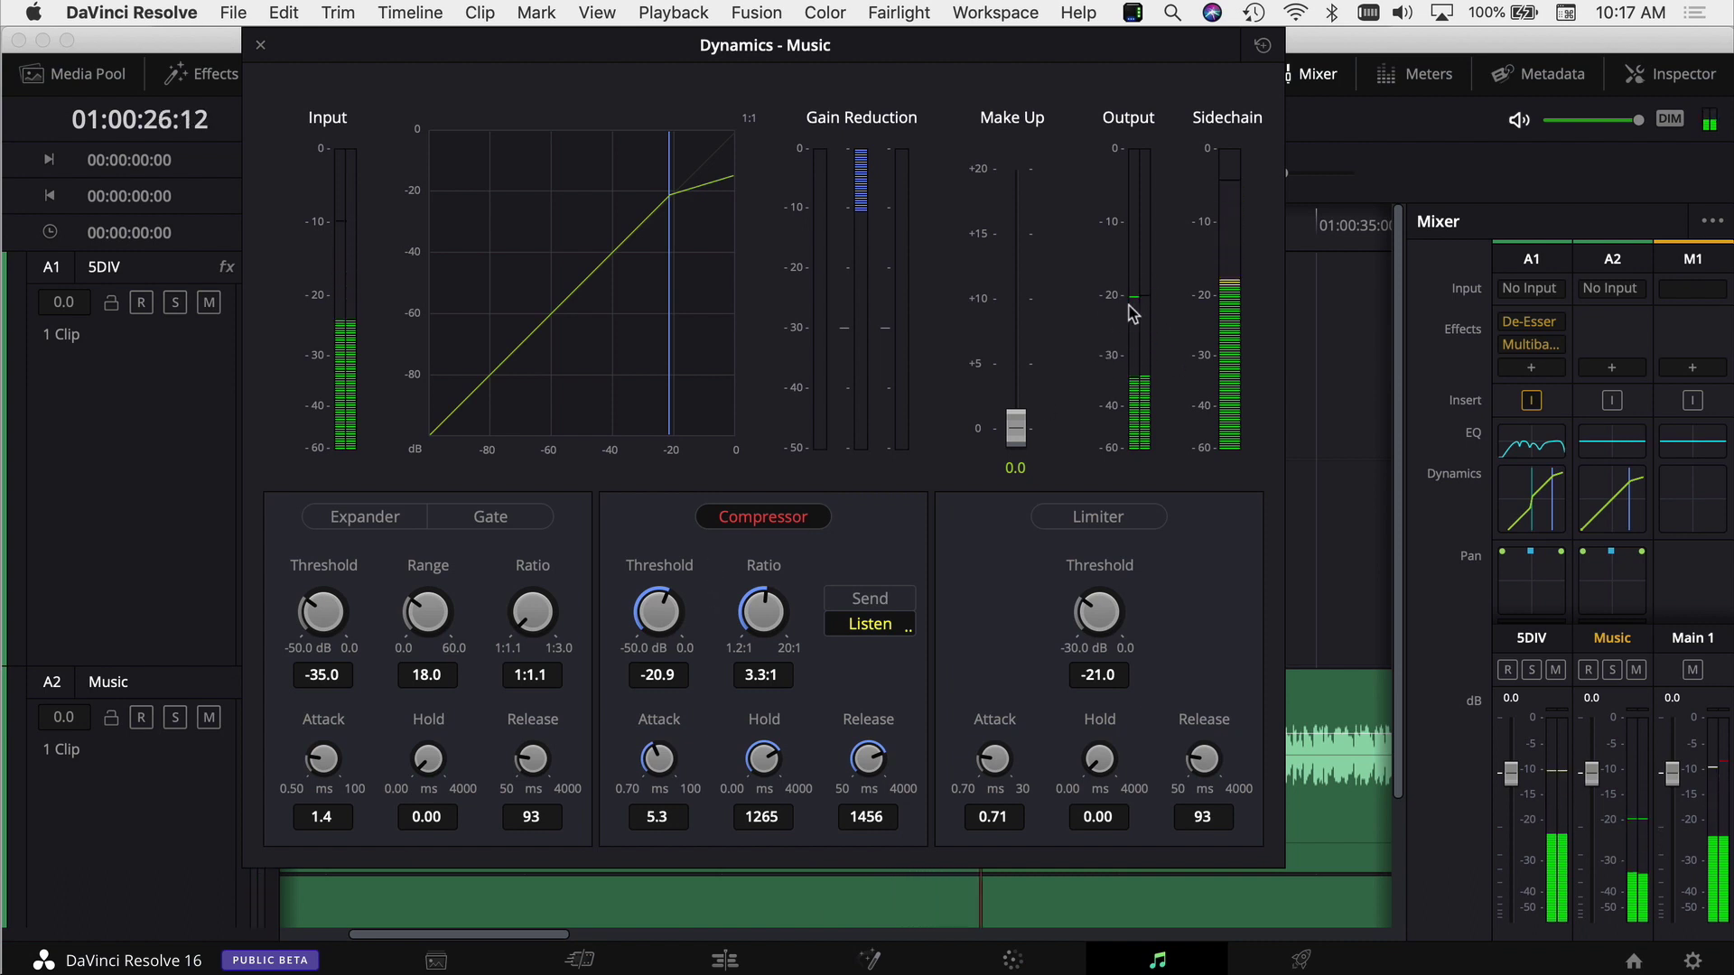
left_click_drag(662, 617, 645, 619)
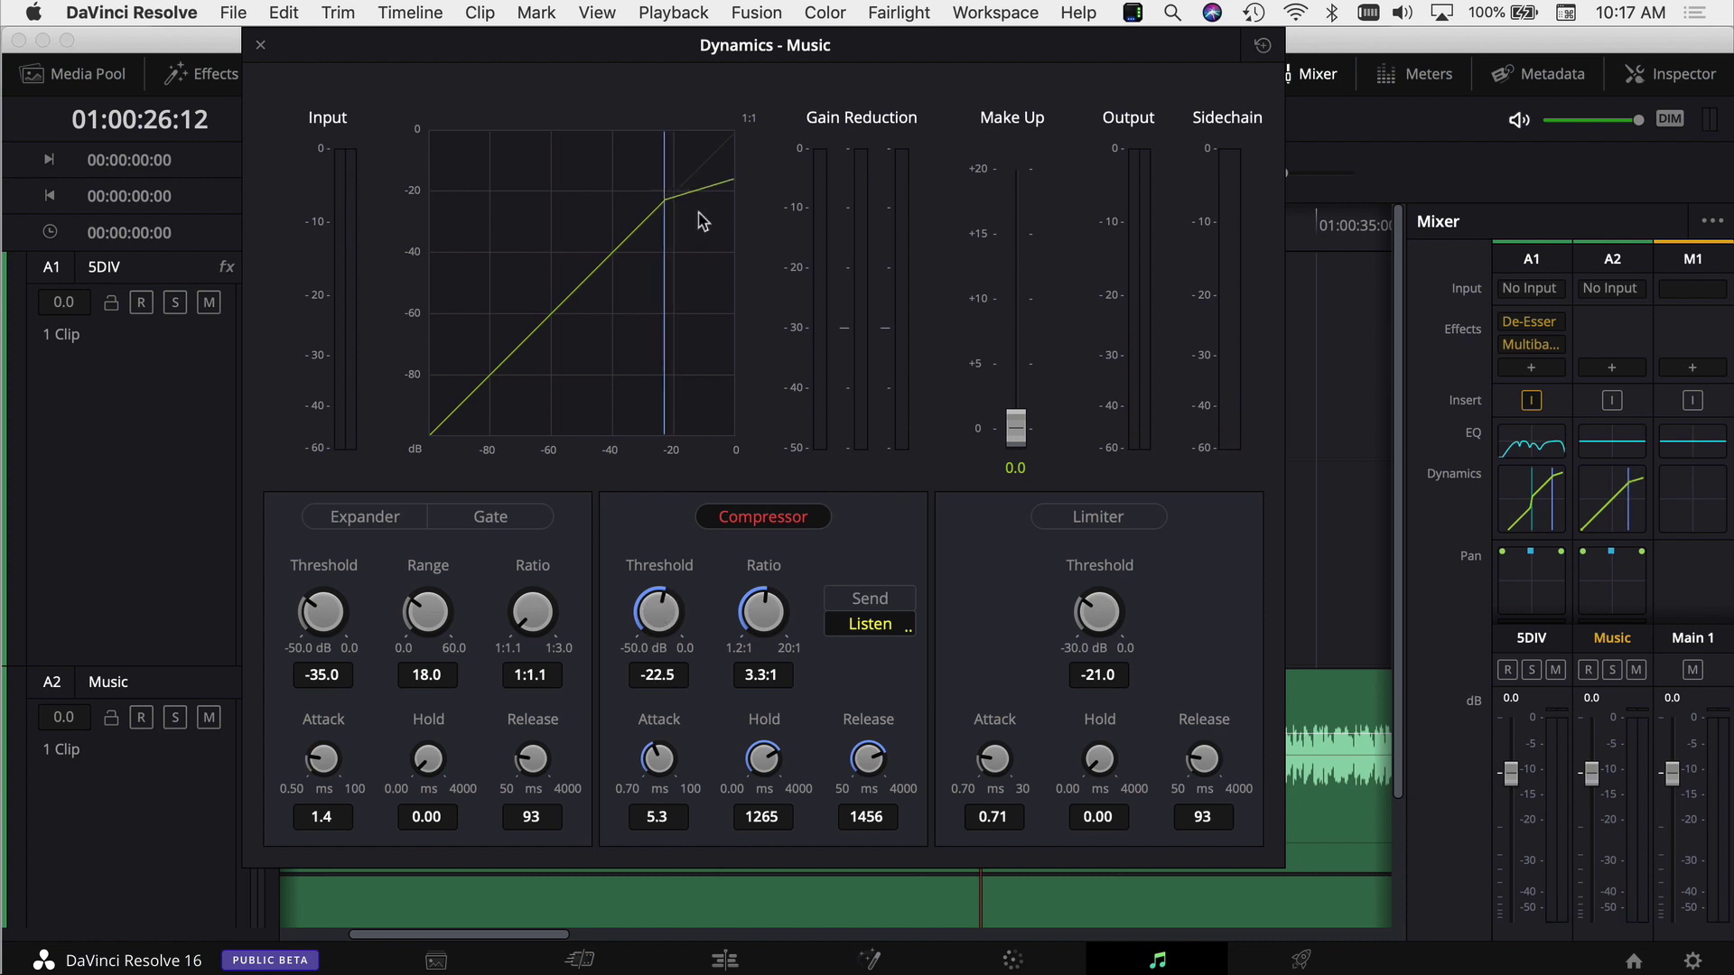
Play from 01:00:25:12 past the end of the voice clip to check how the music level recovers
left_click_drag(702, 45, 438, 301)
left_click(520, 226)
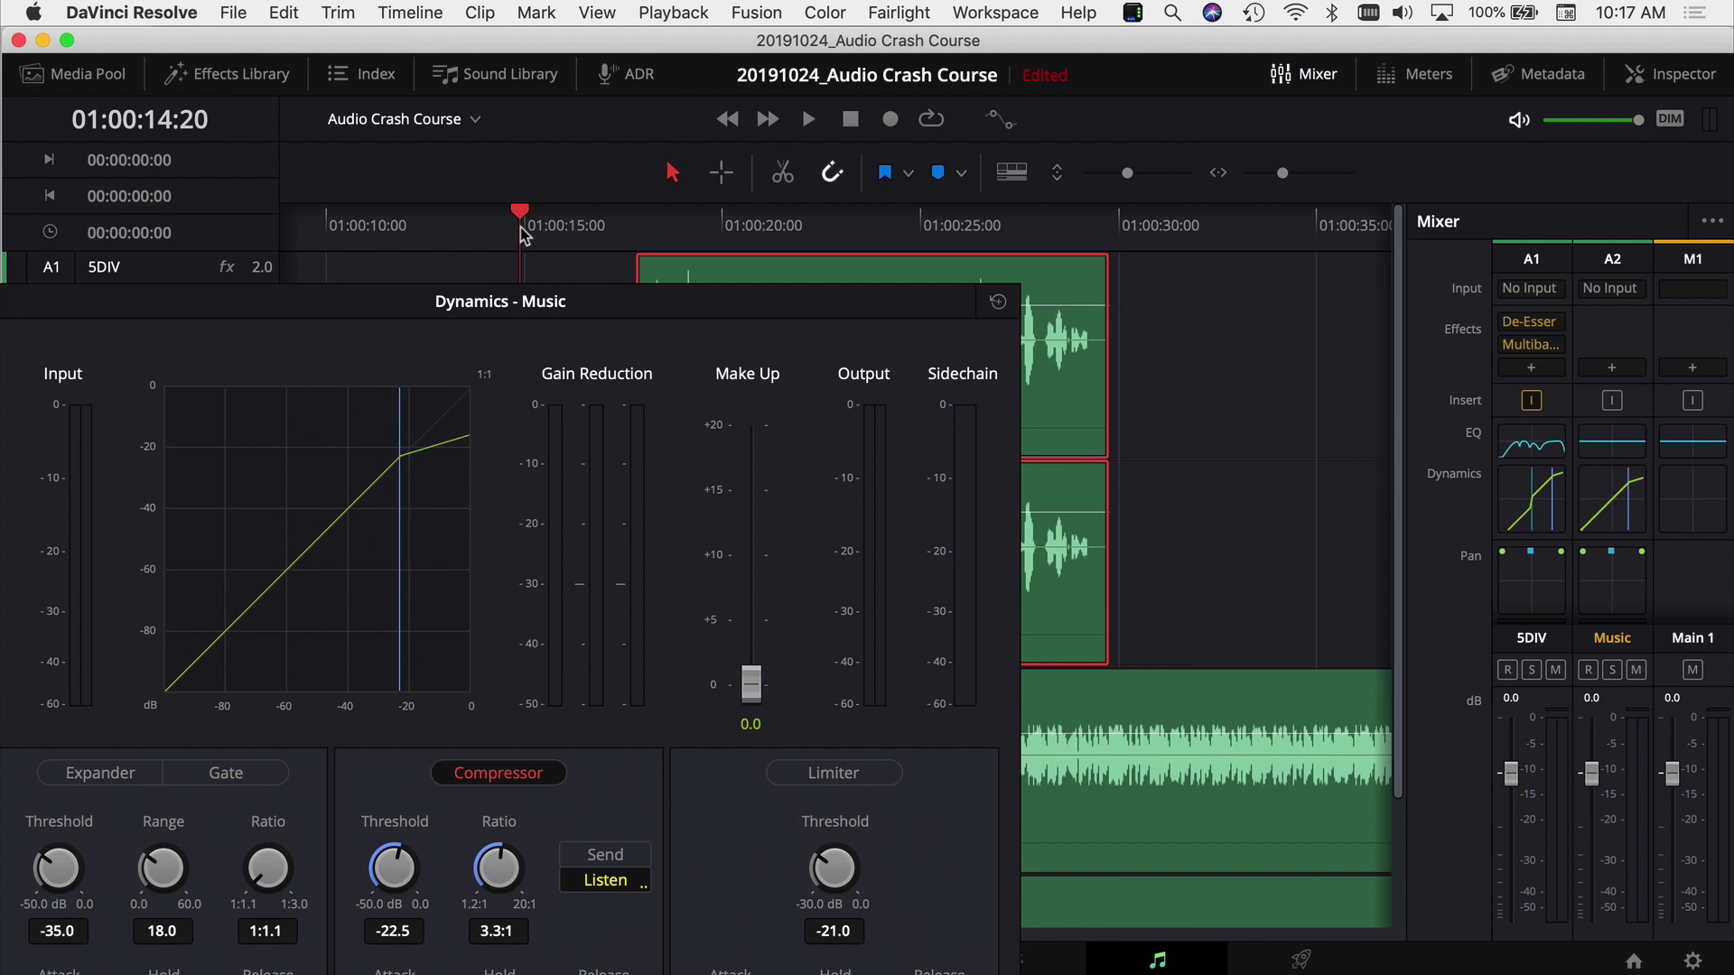
left_click(942, 228)
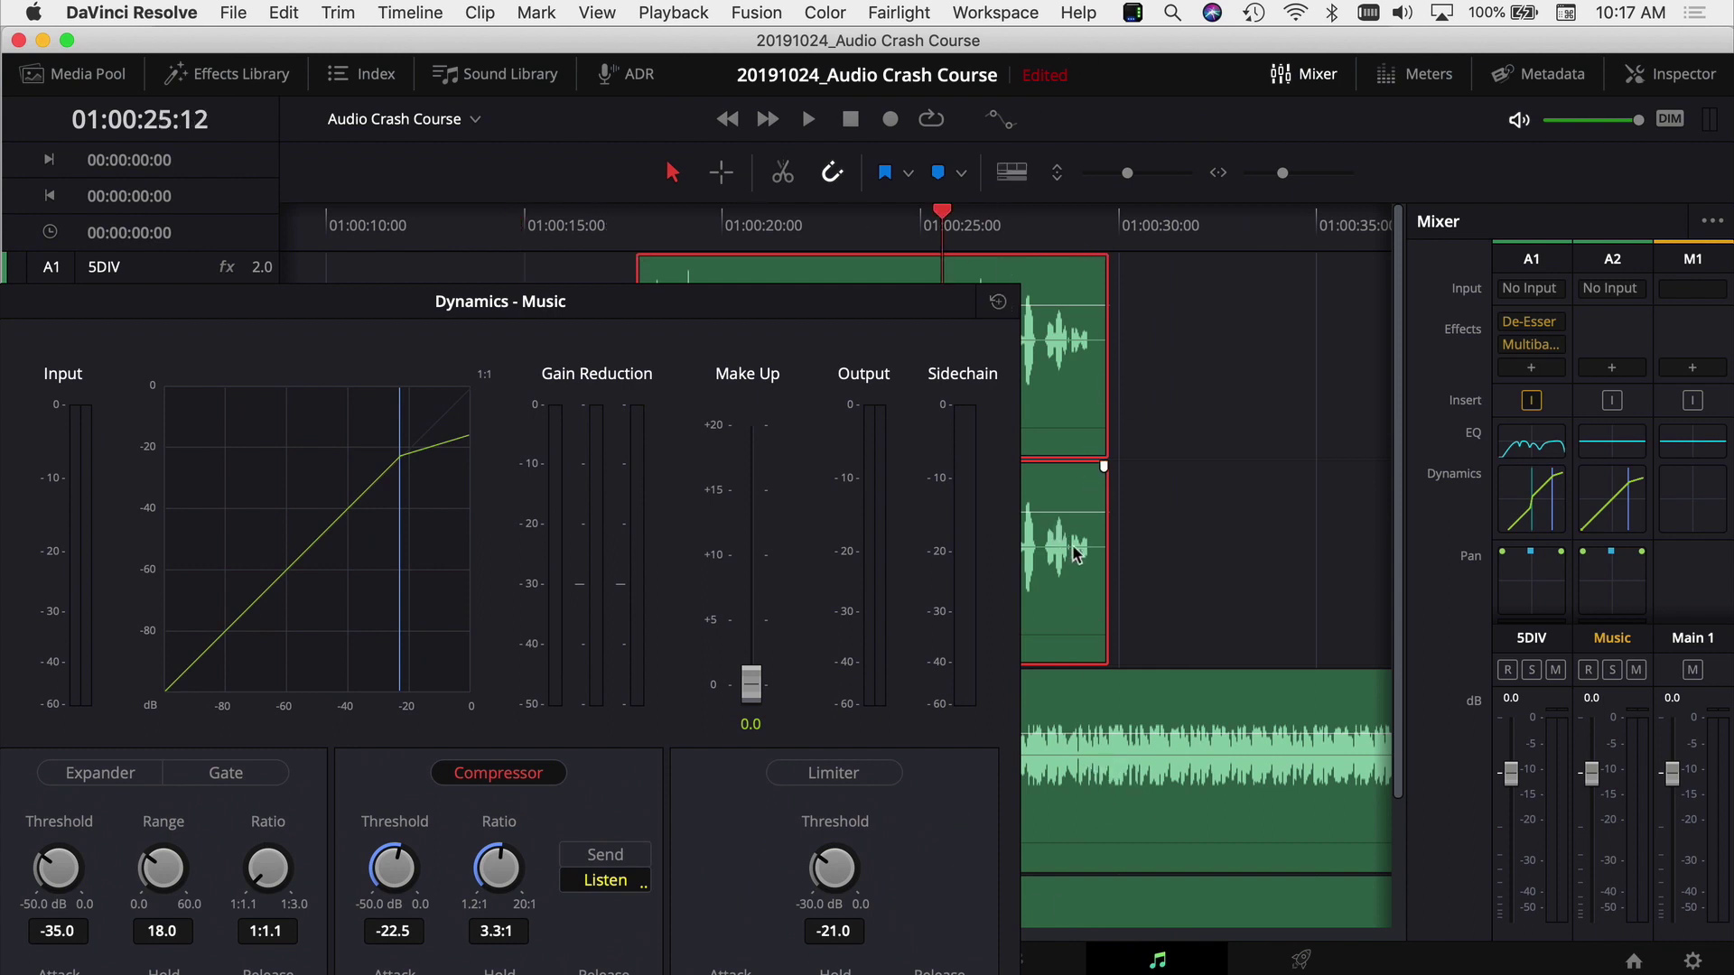
left_click_drag(804, 310, 827, 55)
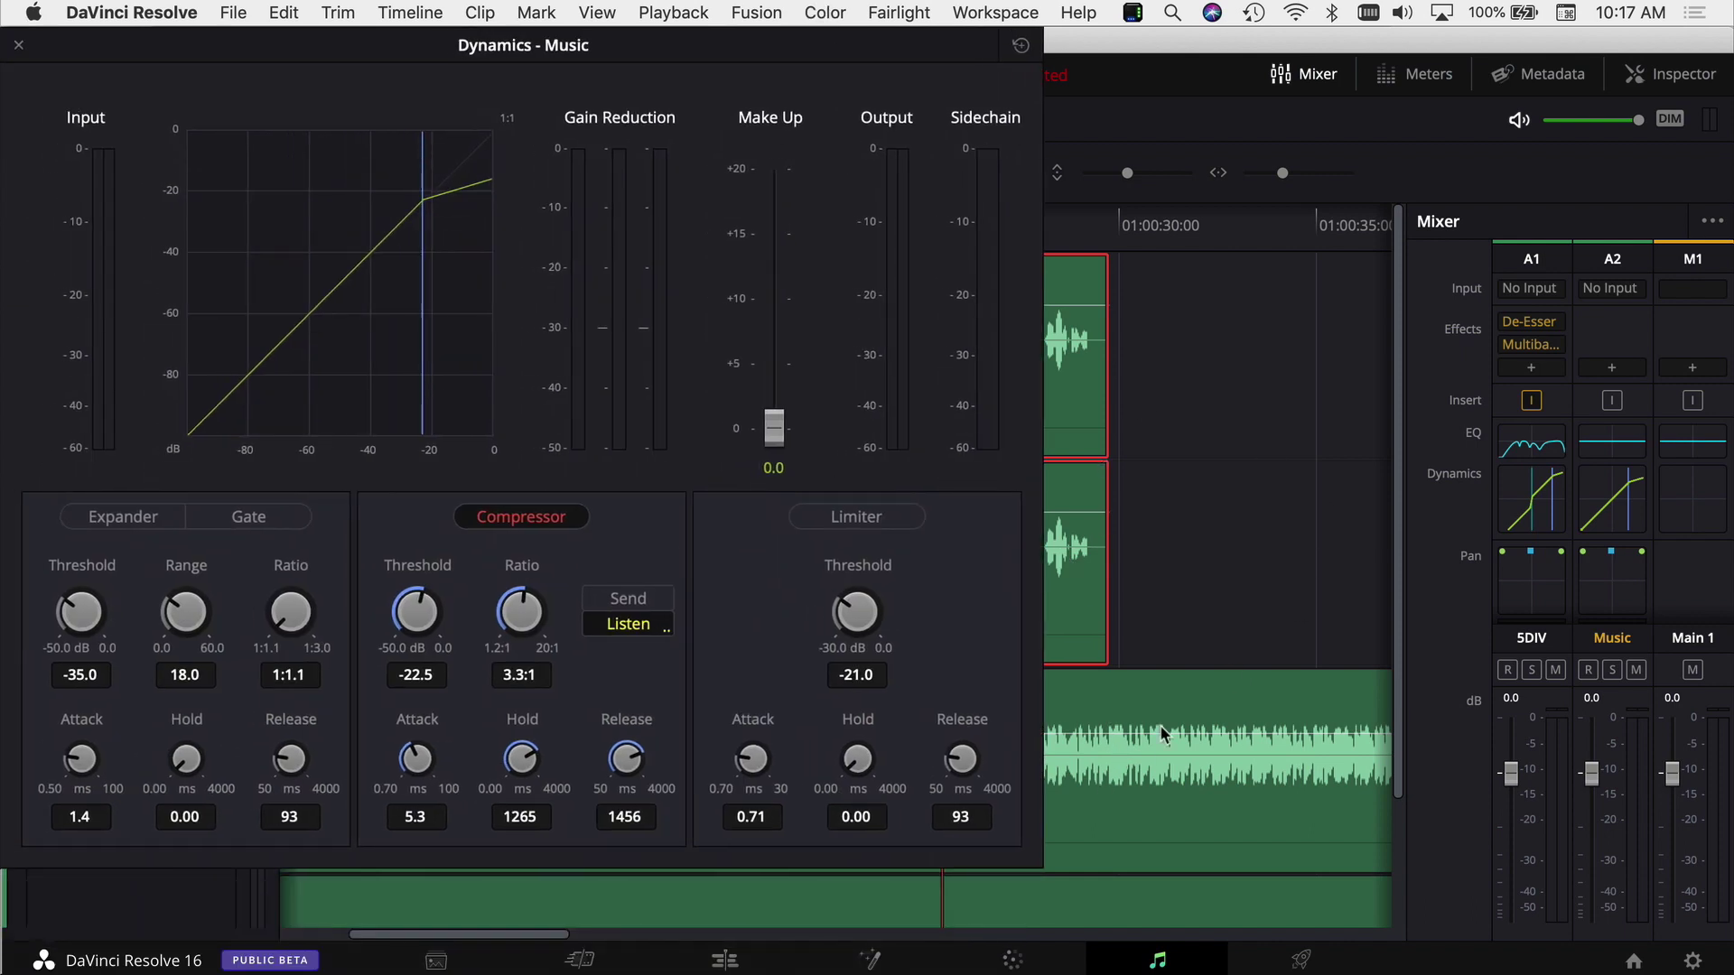
key("space")
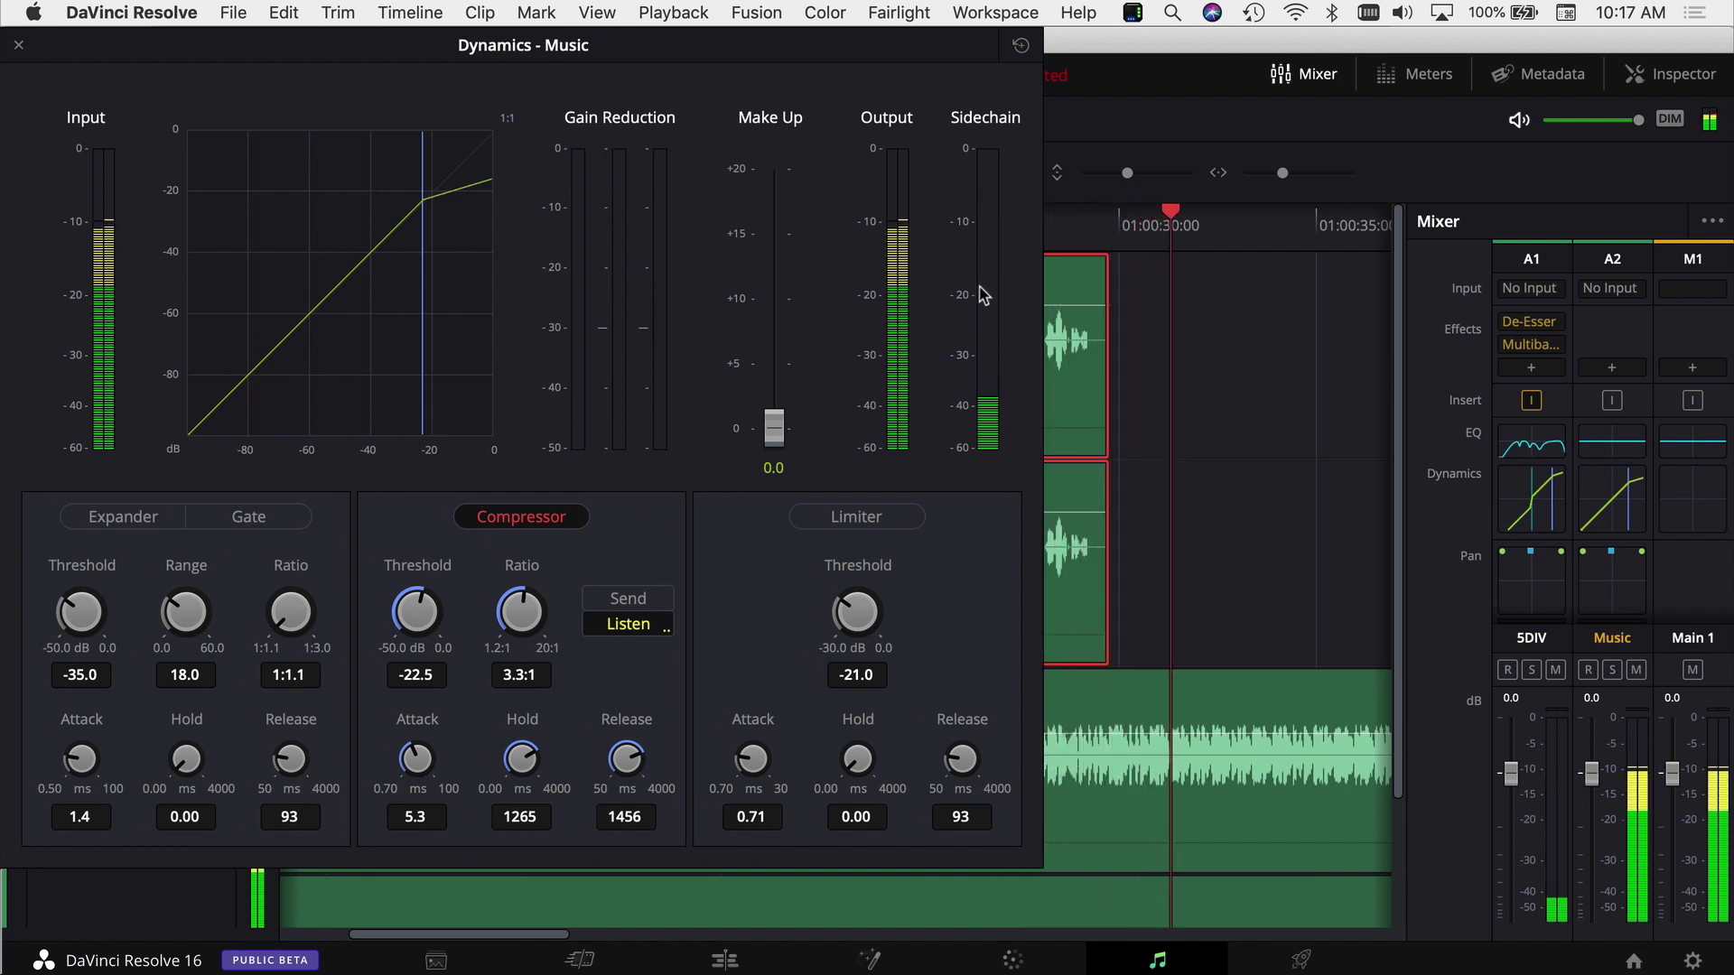
key("space")
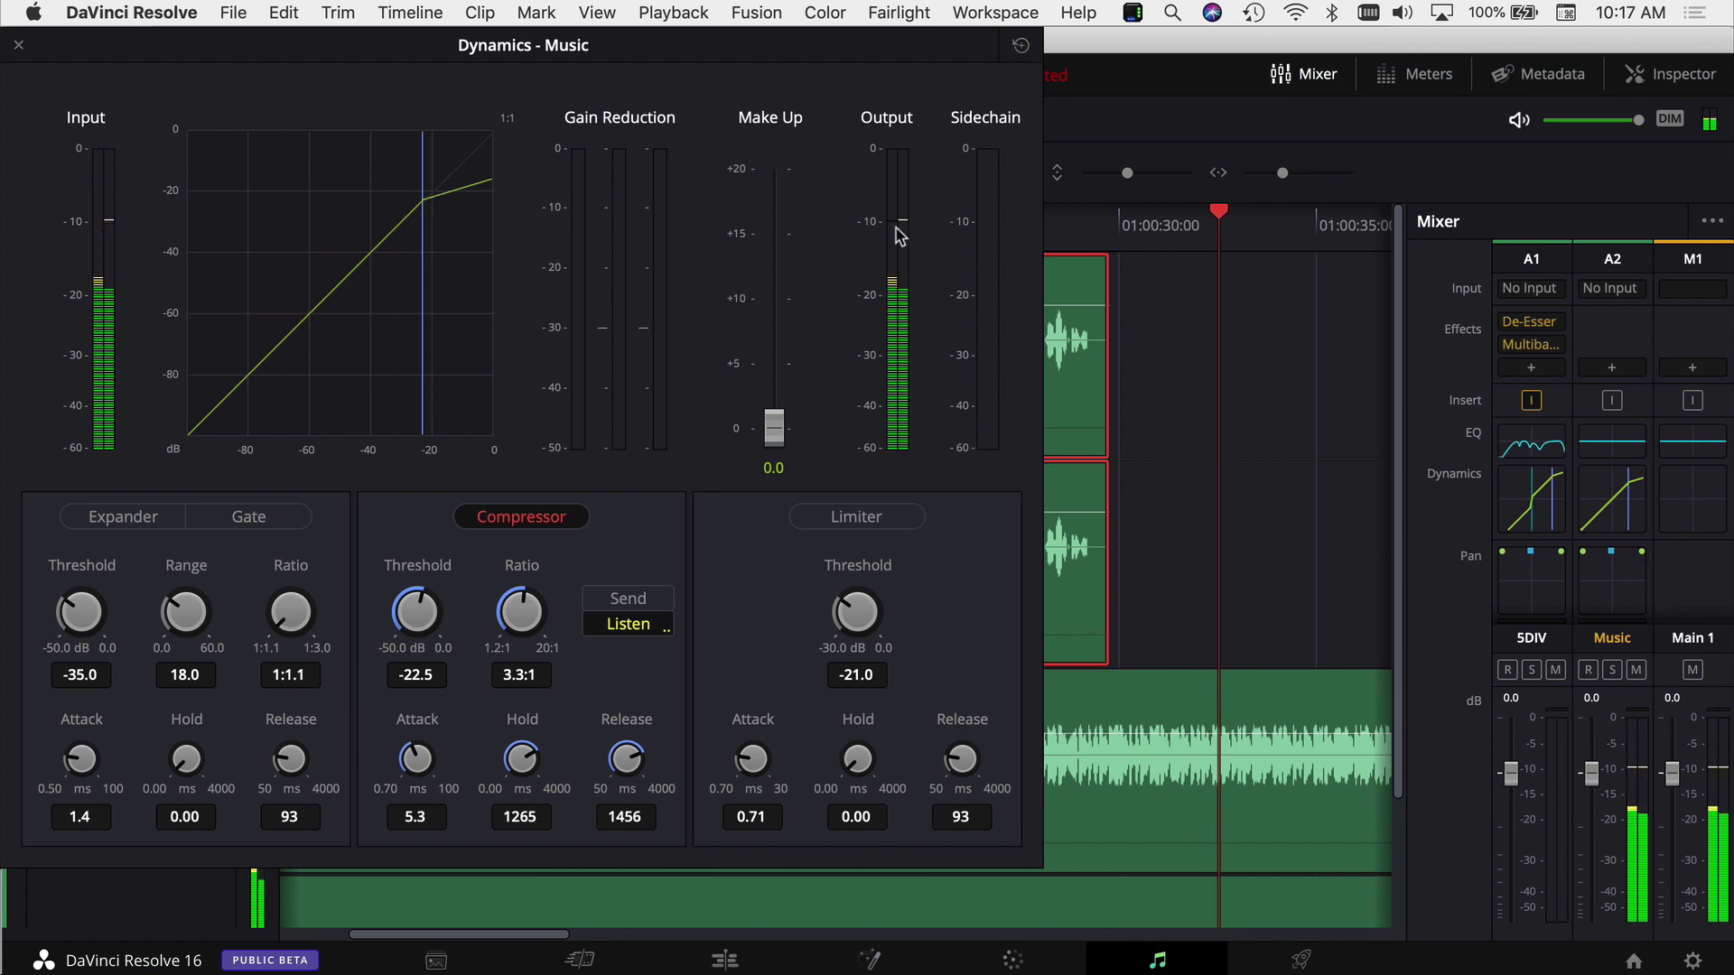
left_click_drag(716, 51, 965, 54)
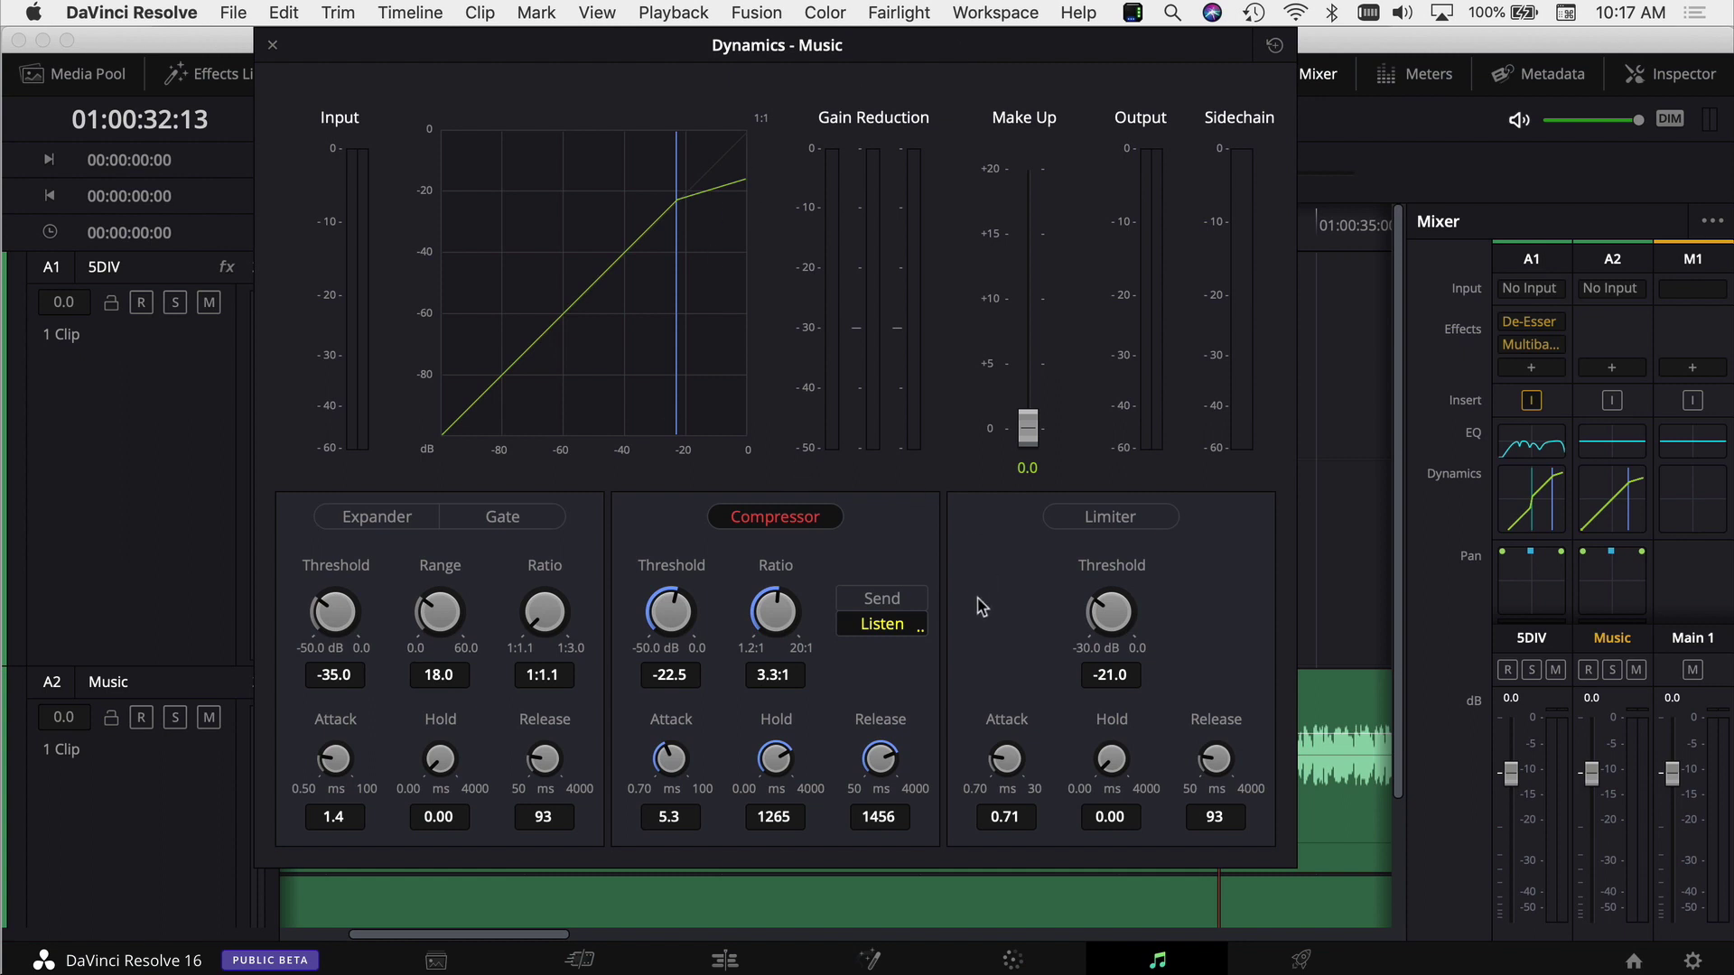
left_click(906, 603)
left_click(921, 628)
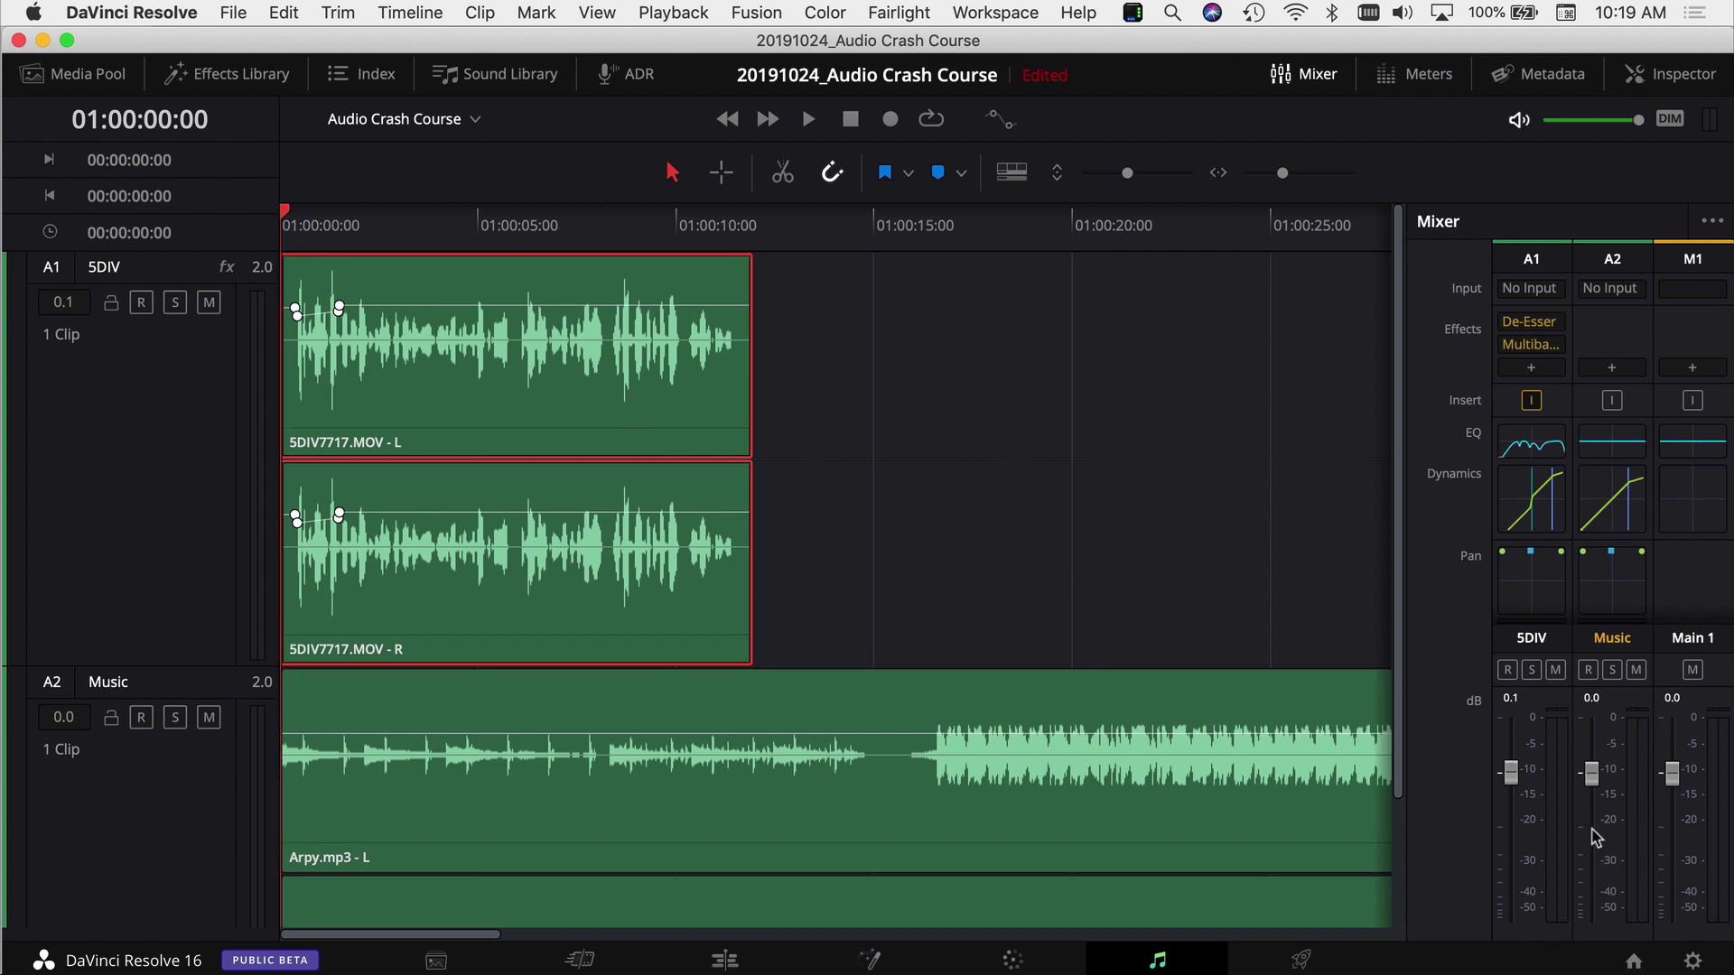
Play the mix from the timeline start and set the voice track fader to 0.8 dB and the music fader to 0.4 dB
key("space")
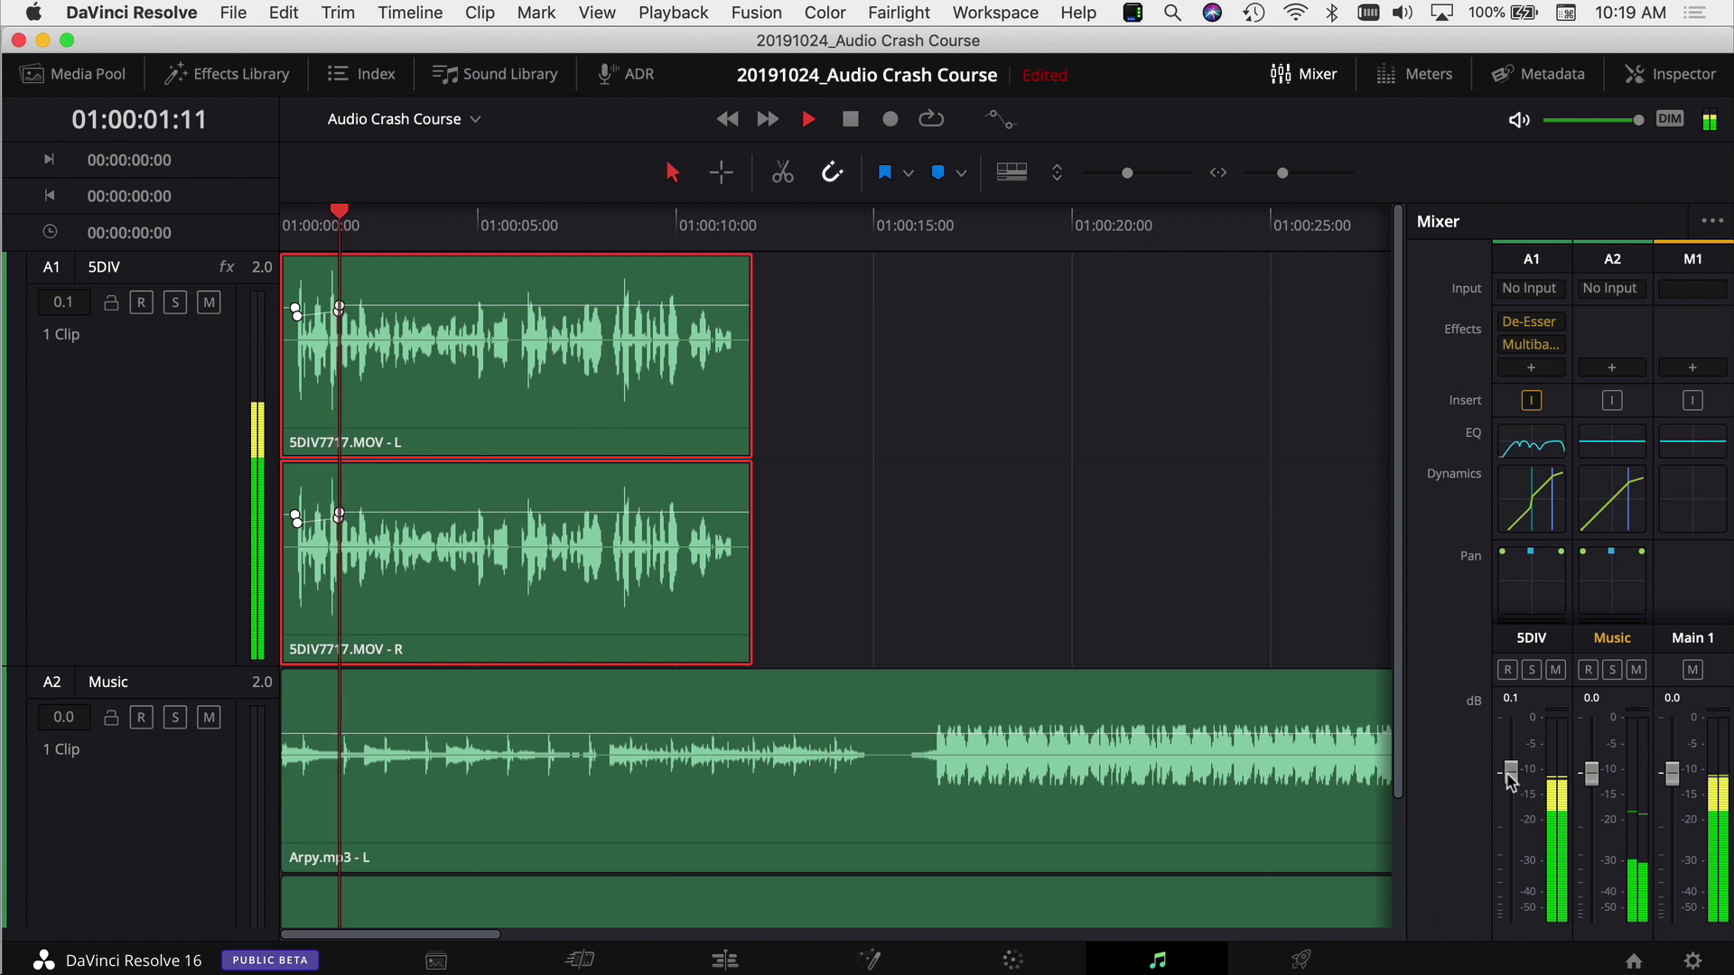
left_click_drag(1511, 777, 1514, 775)
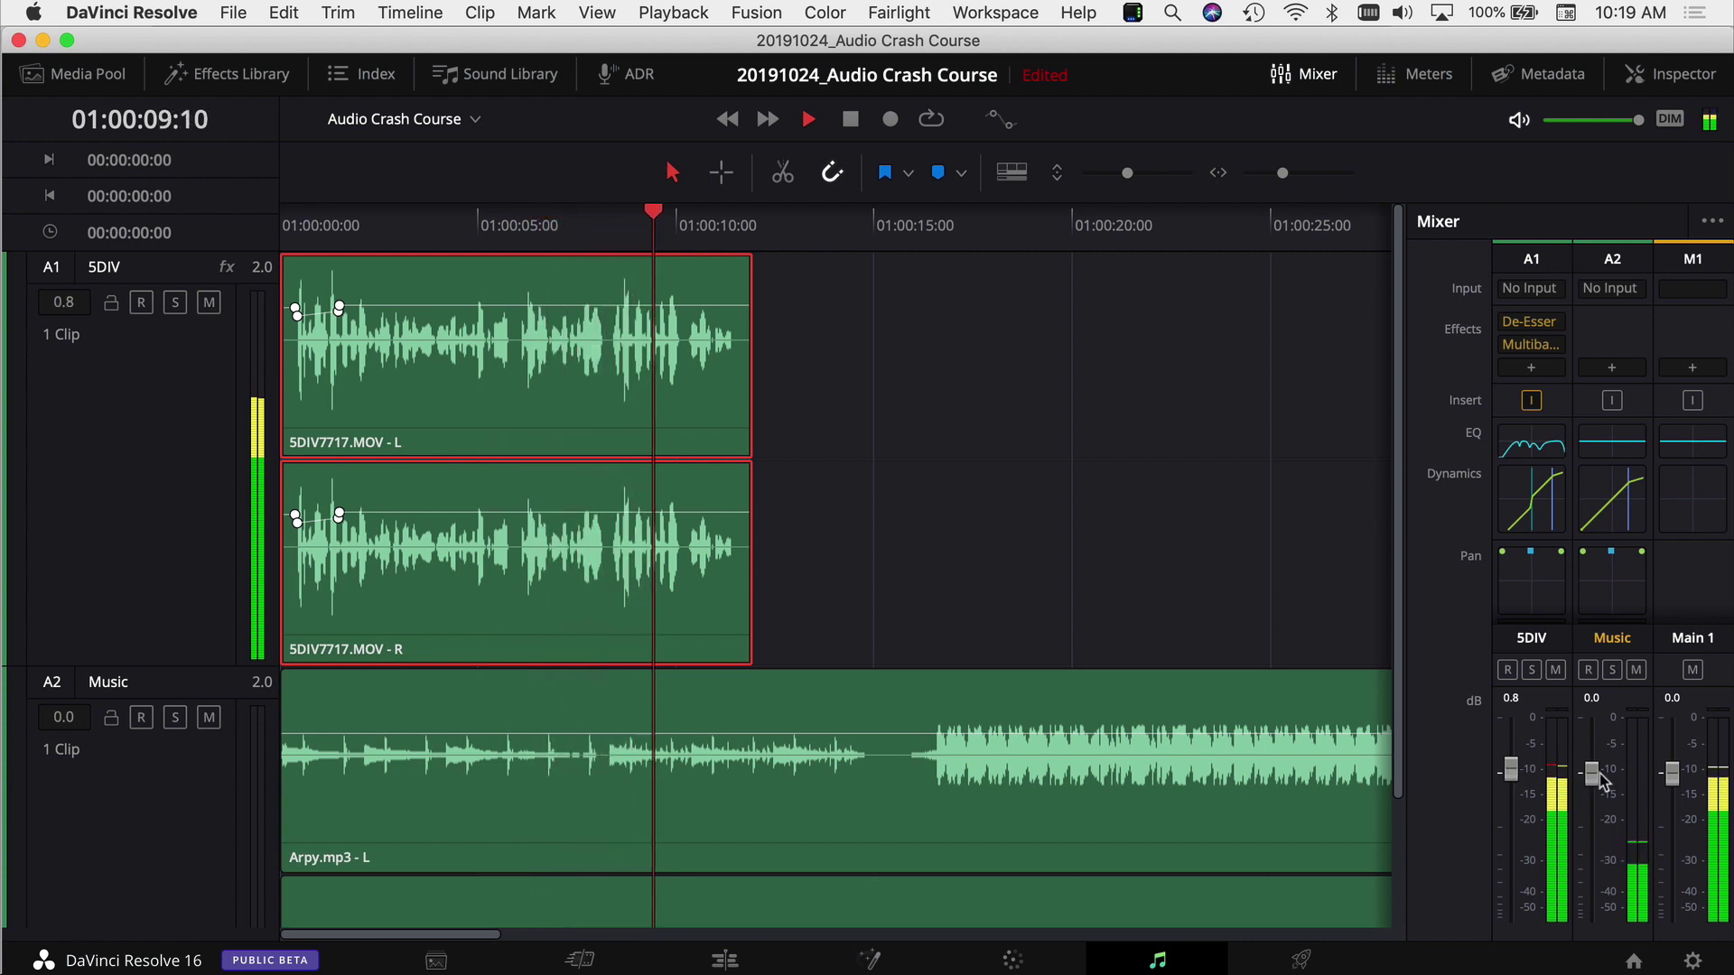
left_click_drag(1593, 775, 1593, 772)
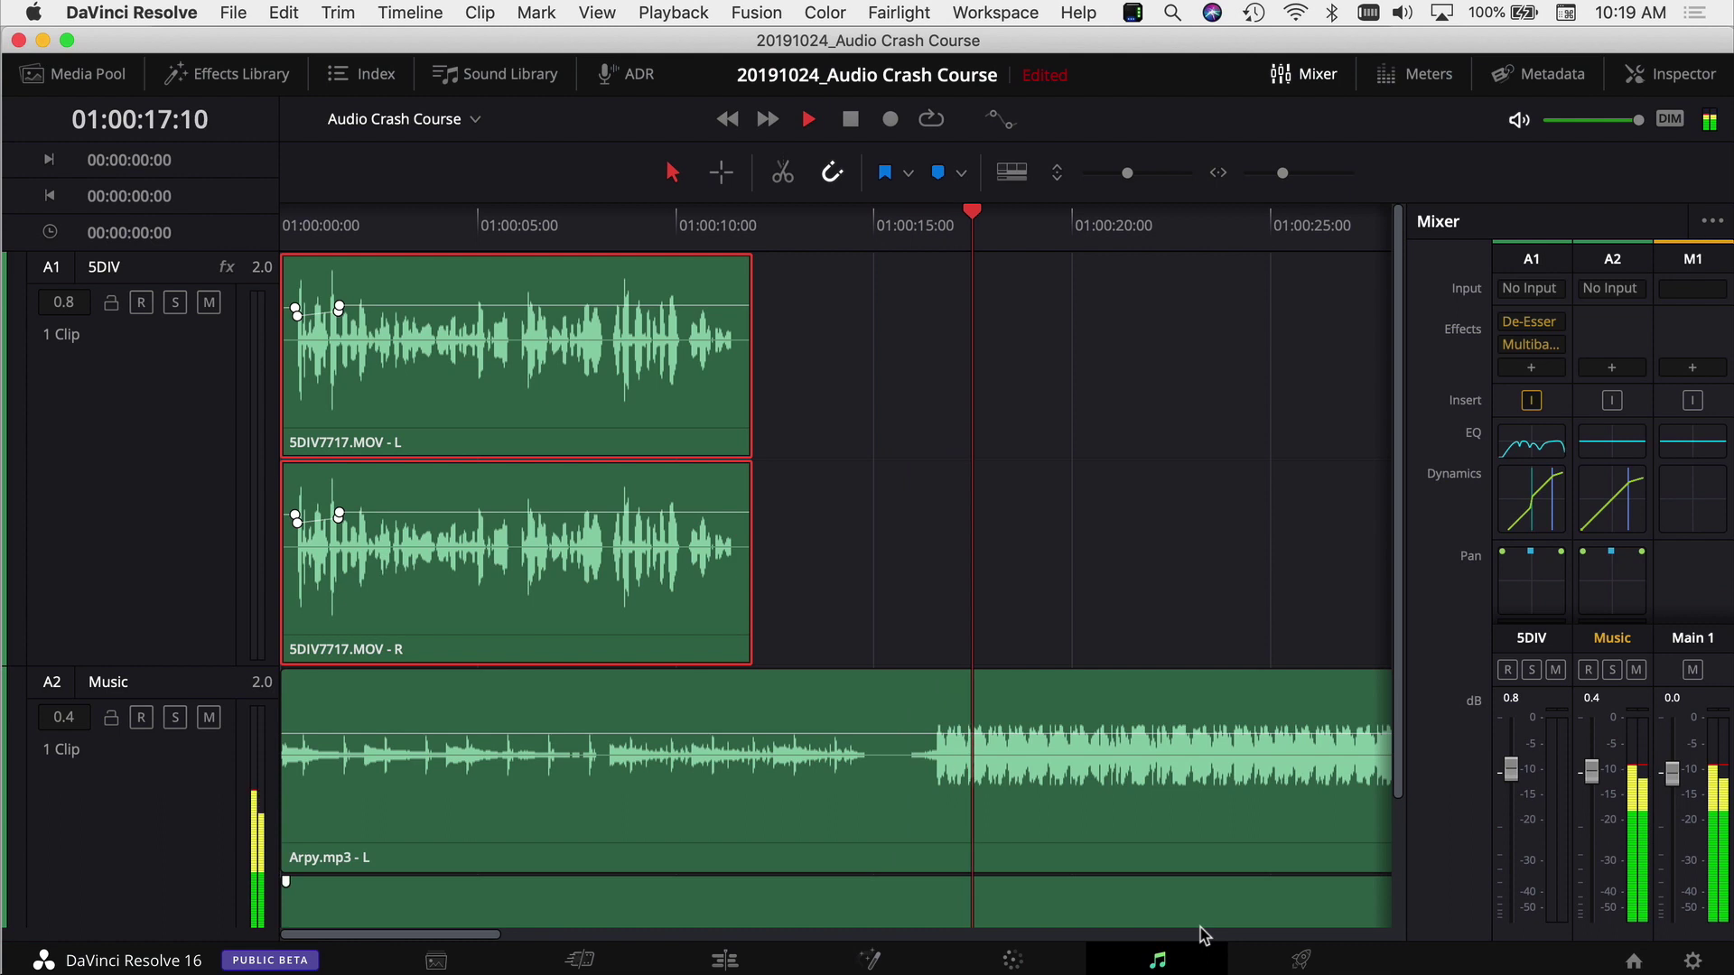
key("space")
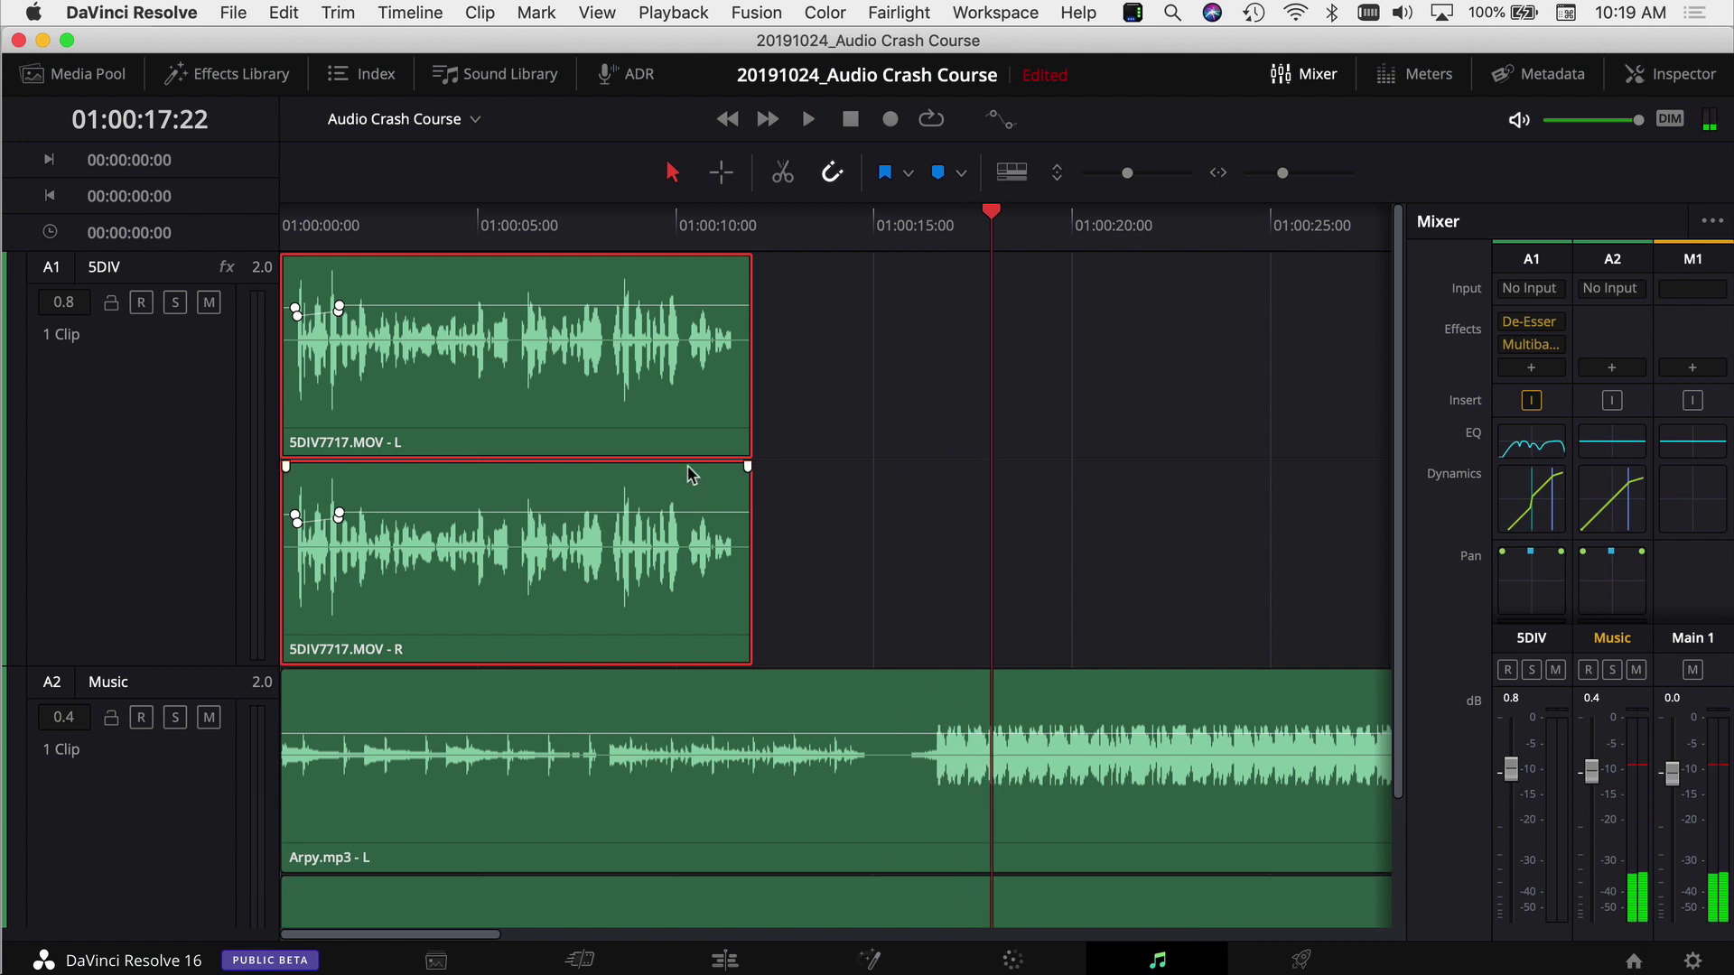